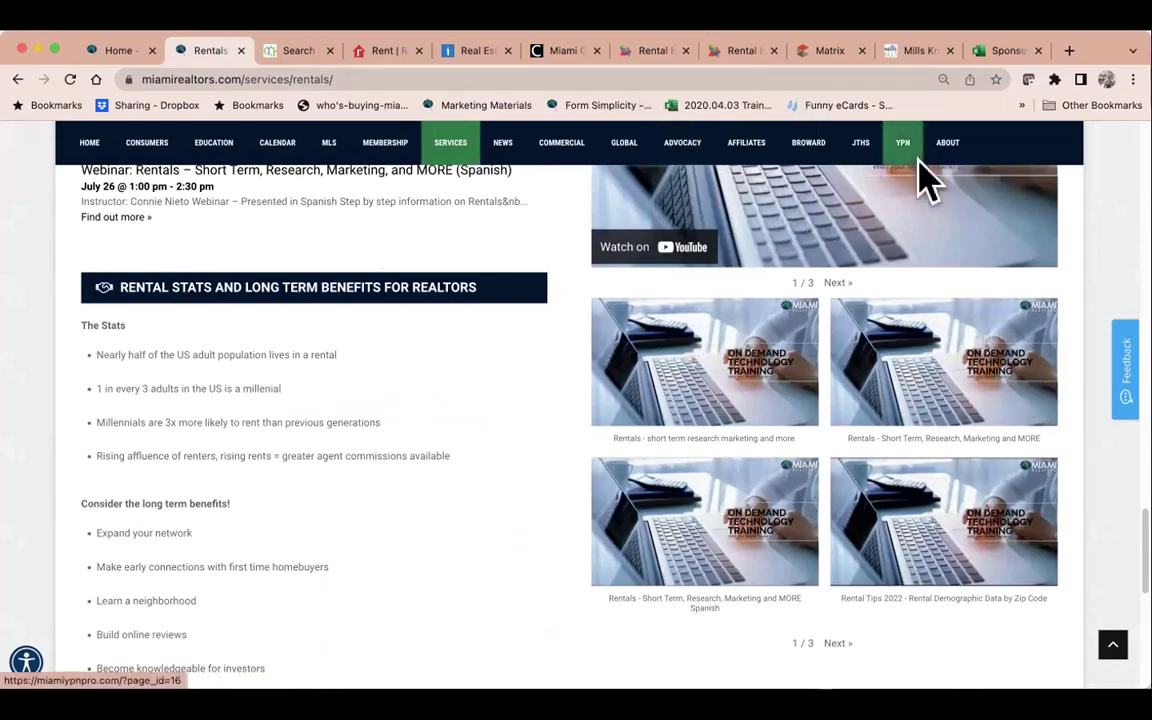
Return to the MIAMI REALTORS website's home page.
scroll(545, 373, up, 5)
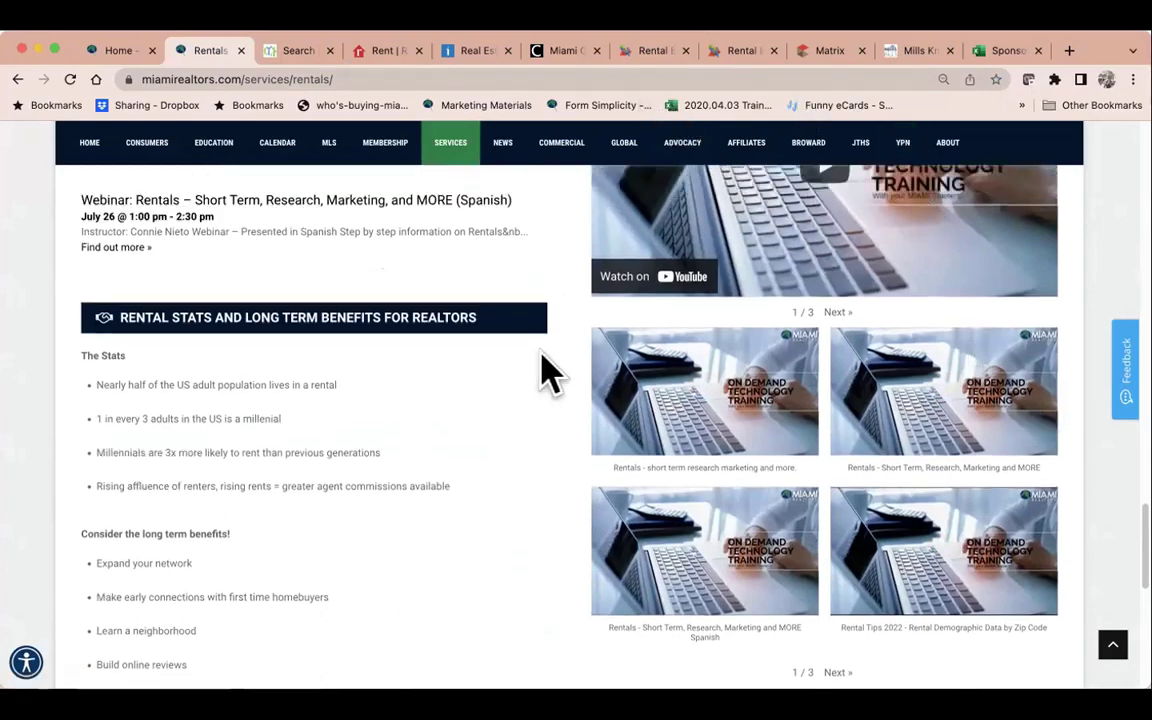
scroll(545, 373, up, 10)
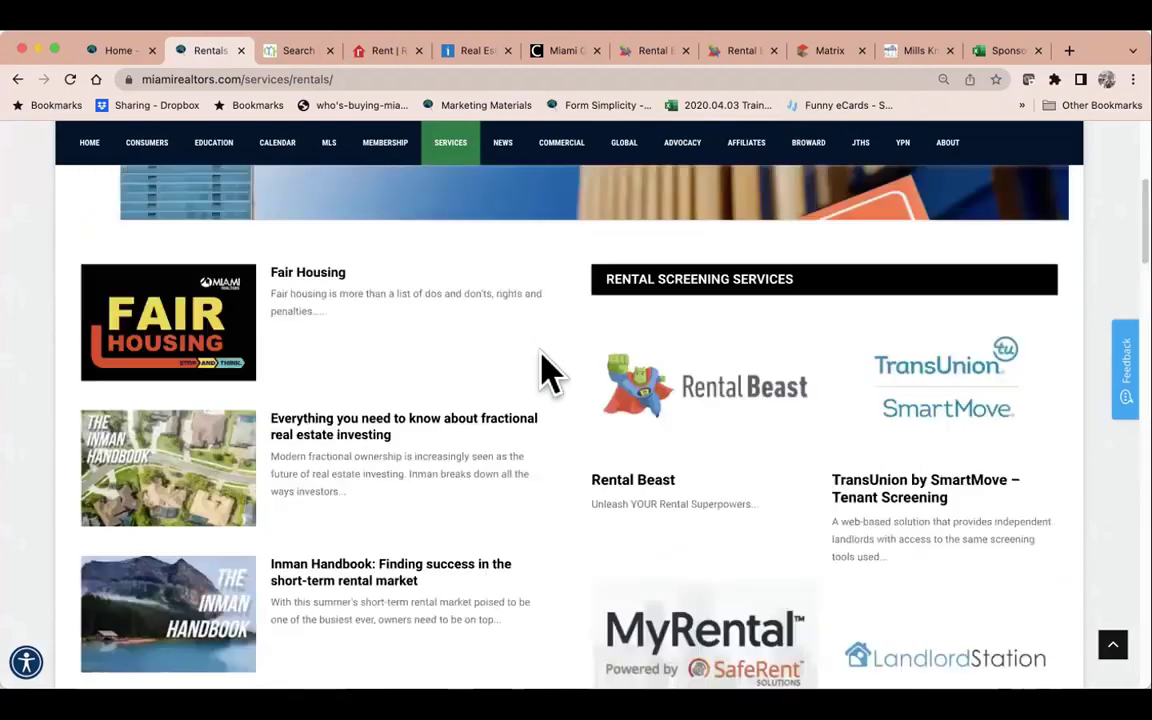
scroll(548, 370, down, 5)
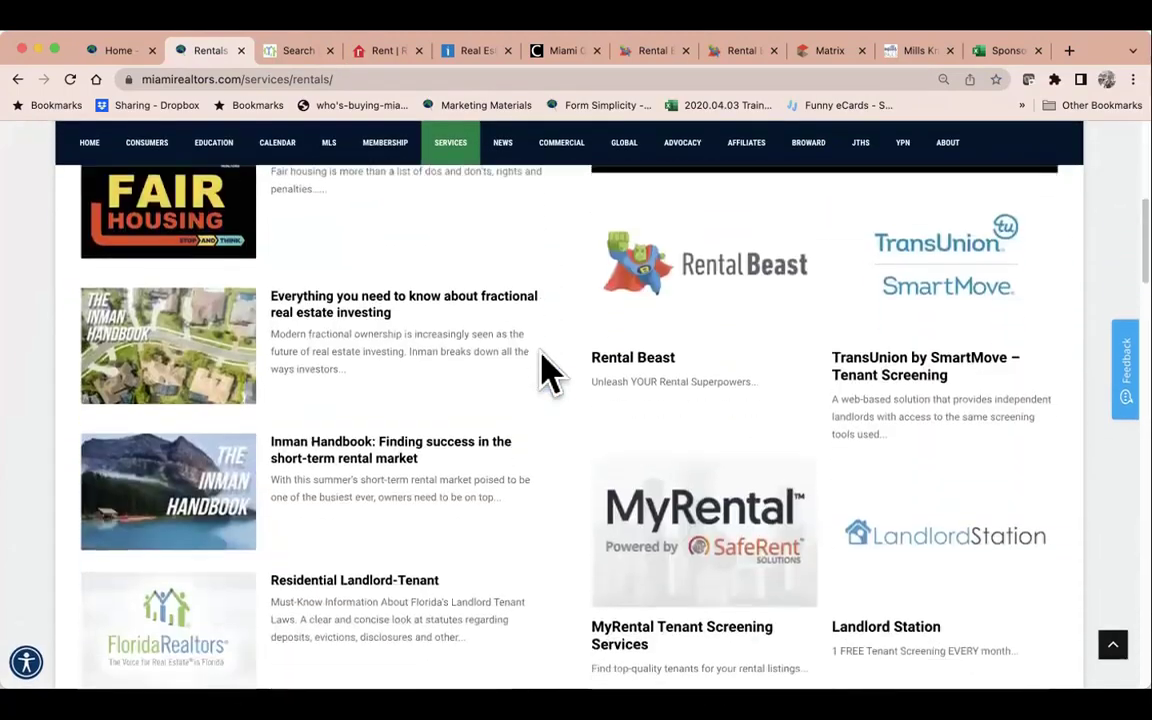
scroll(818, 360, down, 4)
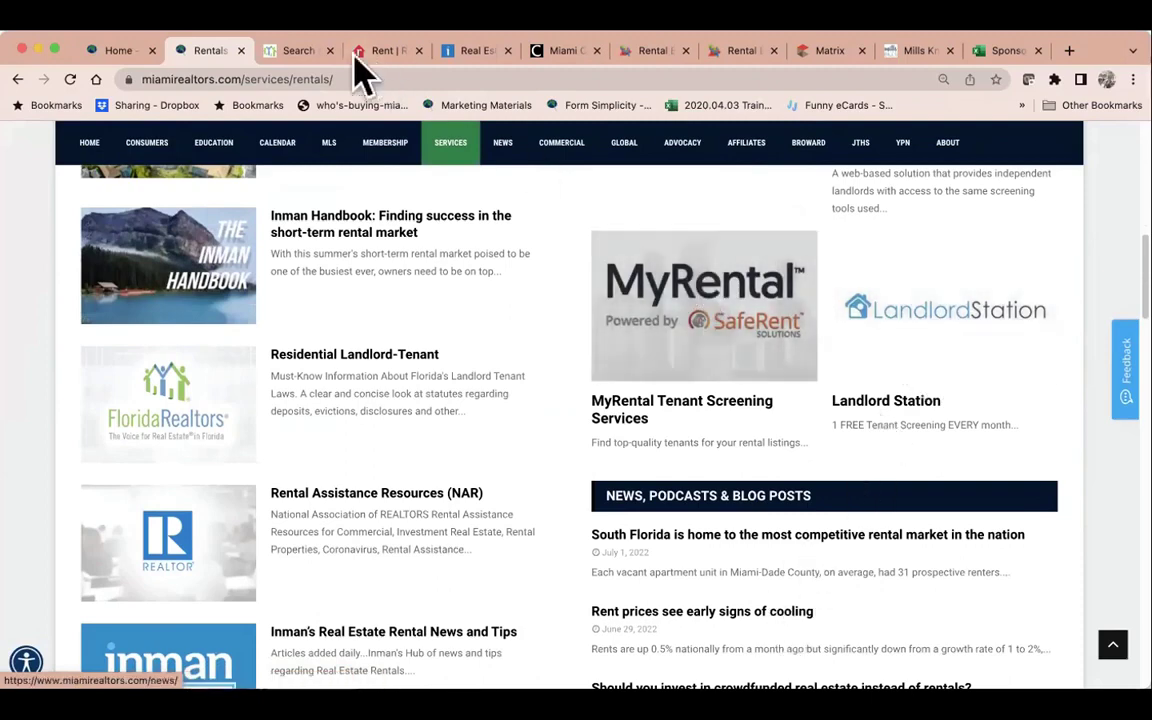
click(88, 152)
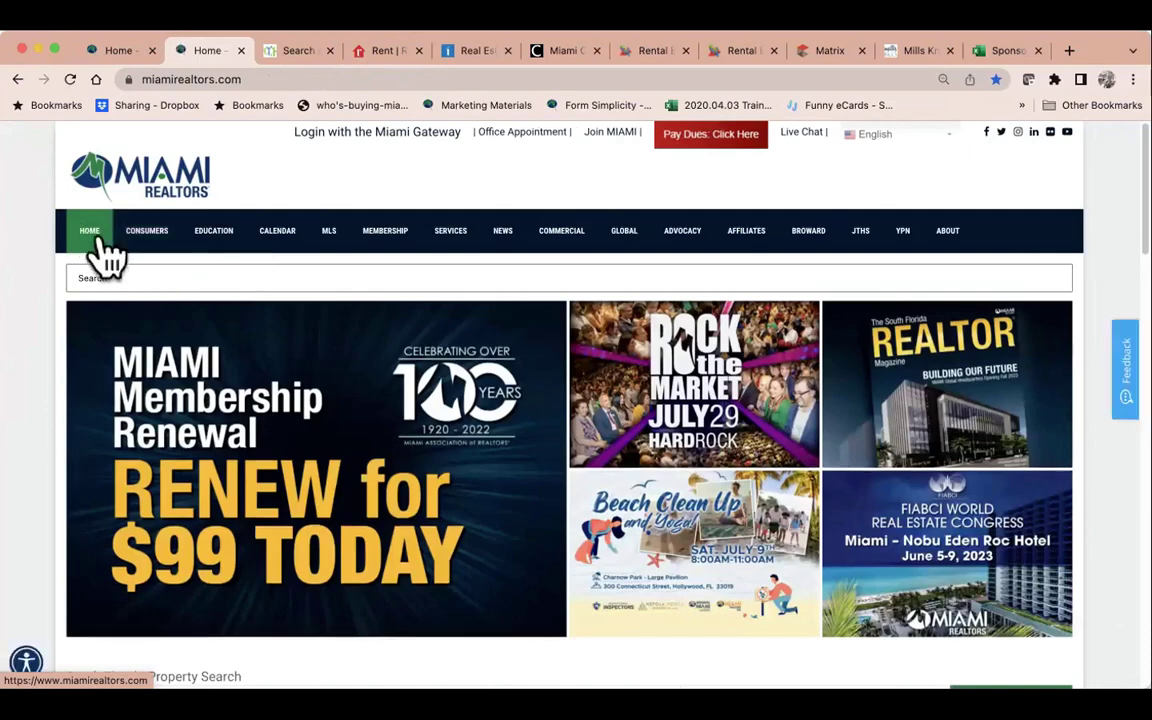
scroll(352, 478, down, 4)
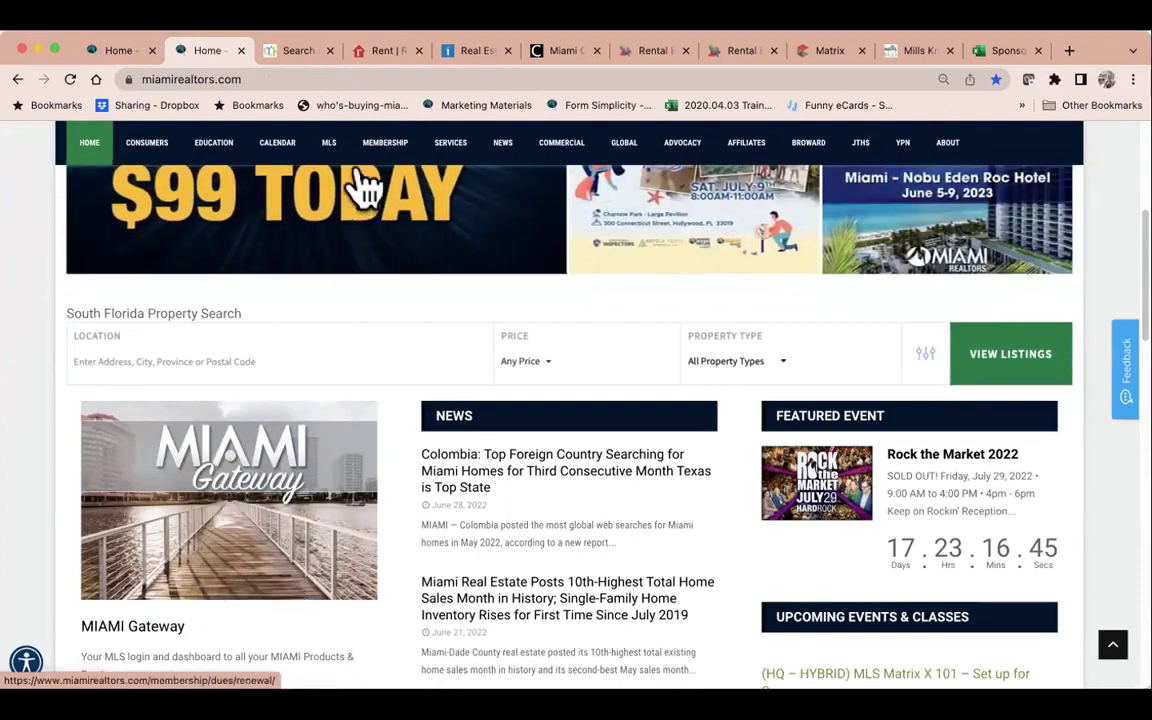
Close the Search, Rent and Real Estate tabs and switch to the Miami Gateway tab.
click(330, 50)
click(330, 50)
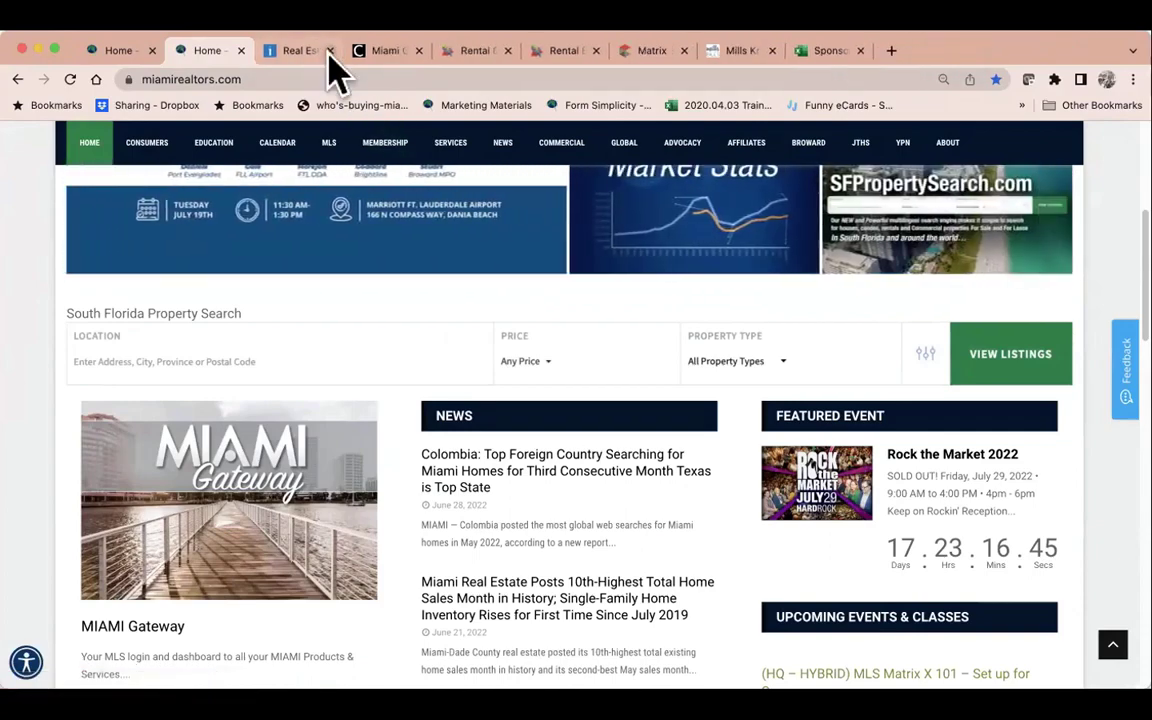
click(330, 50)
click(300, 52)
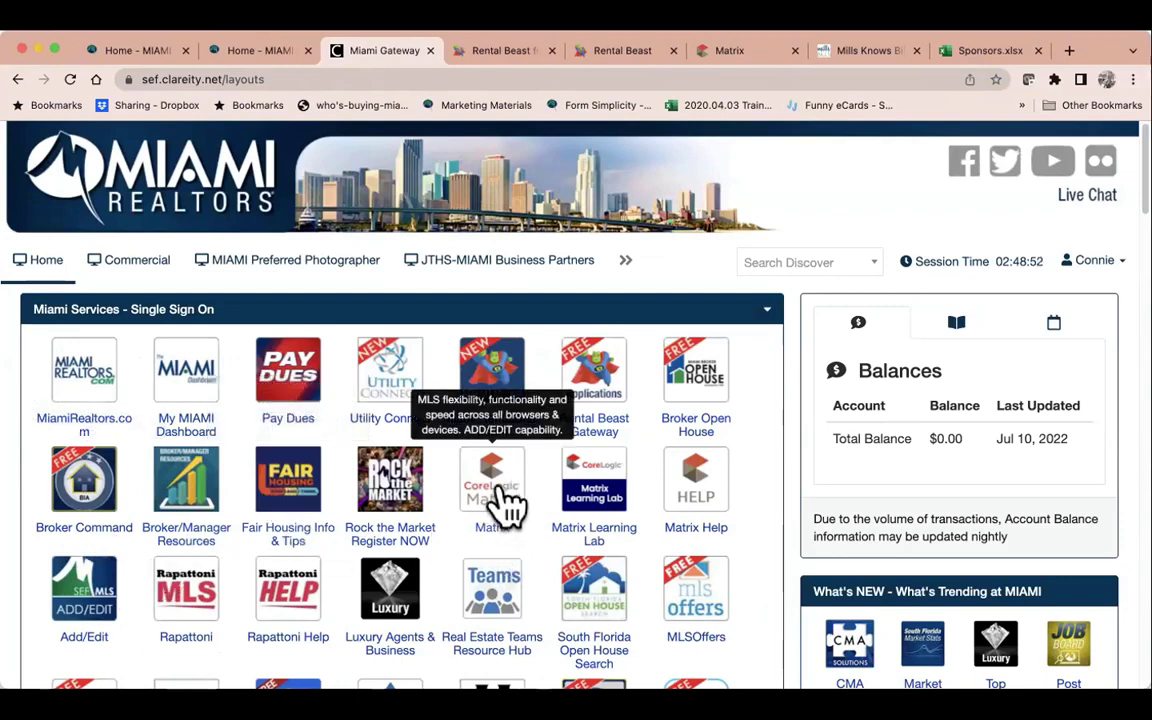
Place the Matrix tab beside Miami Gateway and keep Market Watch on RNT Res Rental.
click(742, 53)
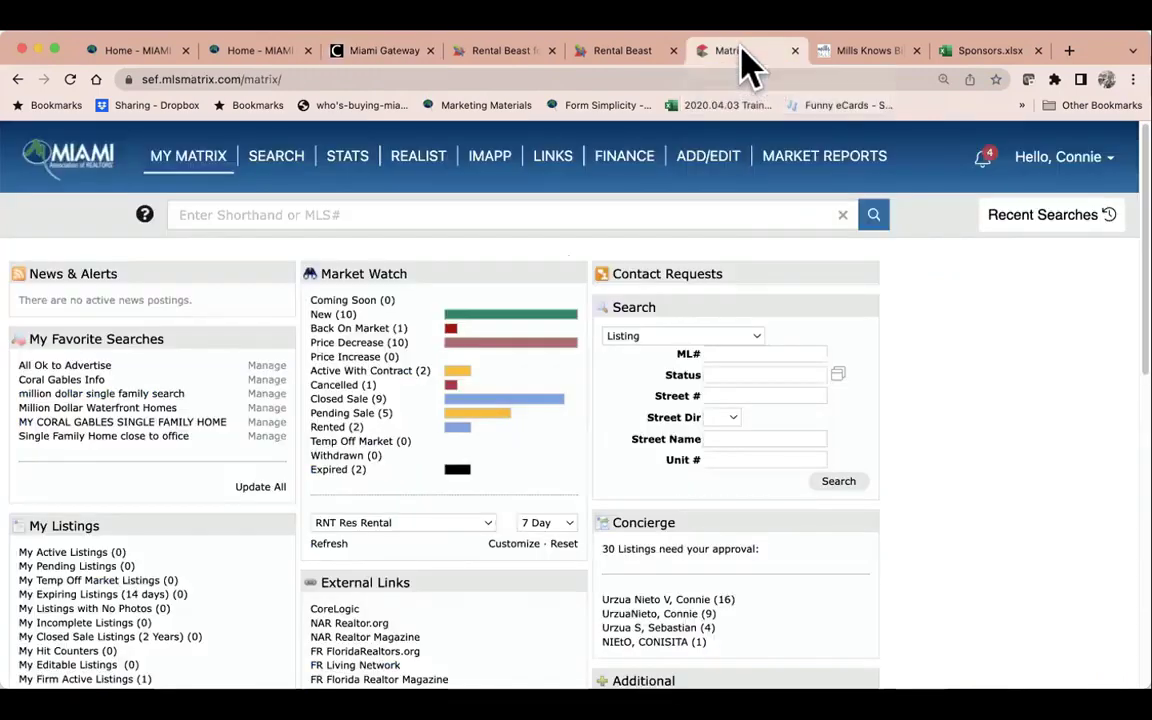
drag(742, 52, 480, 62)
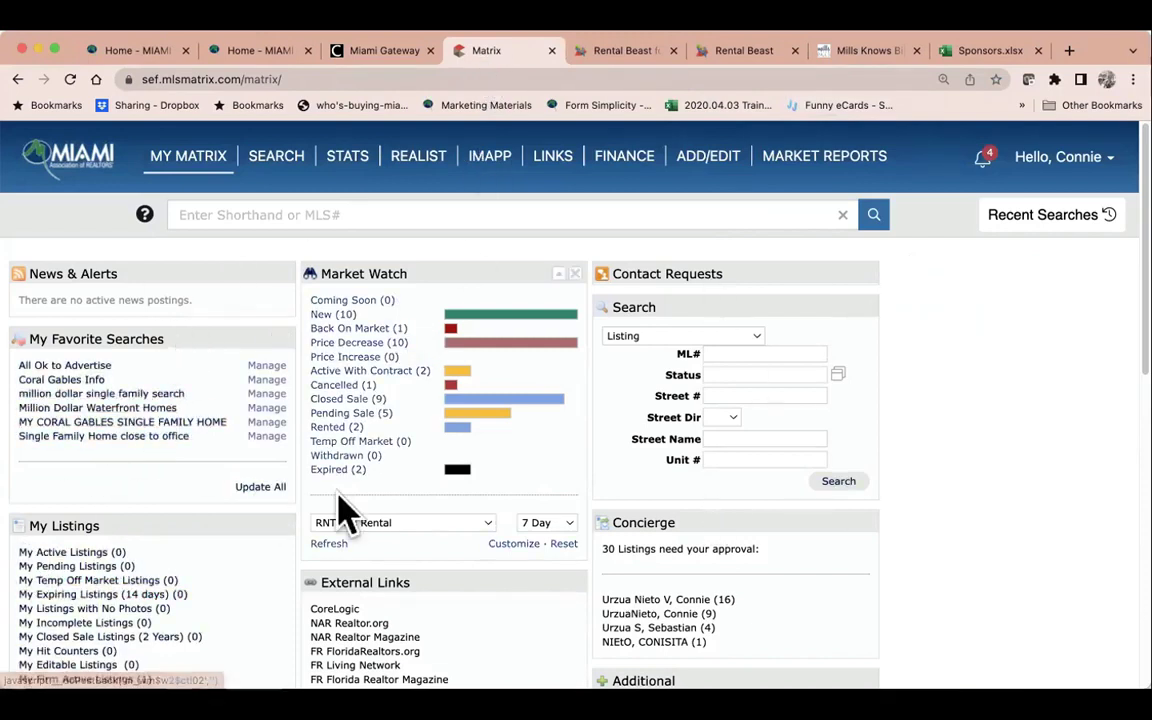
click(478, 535)
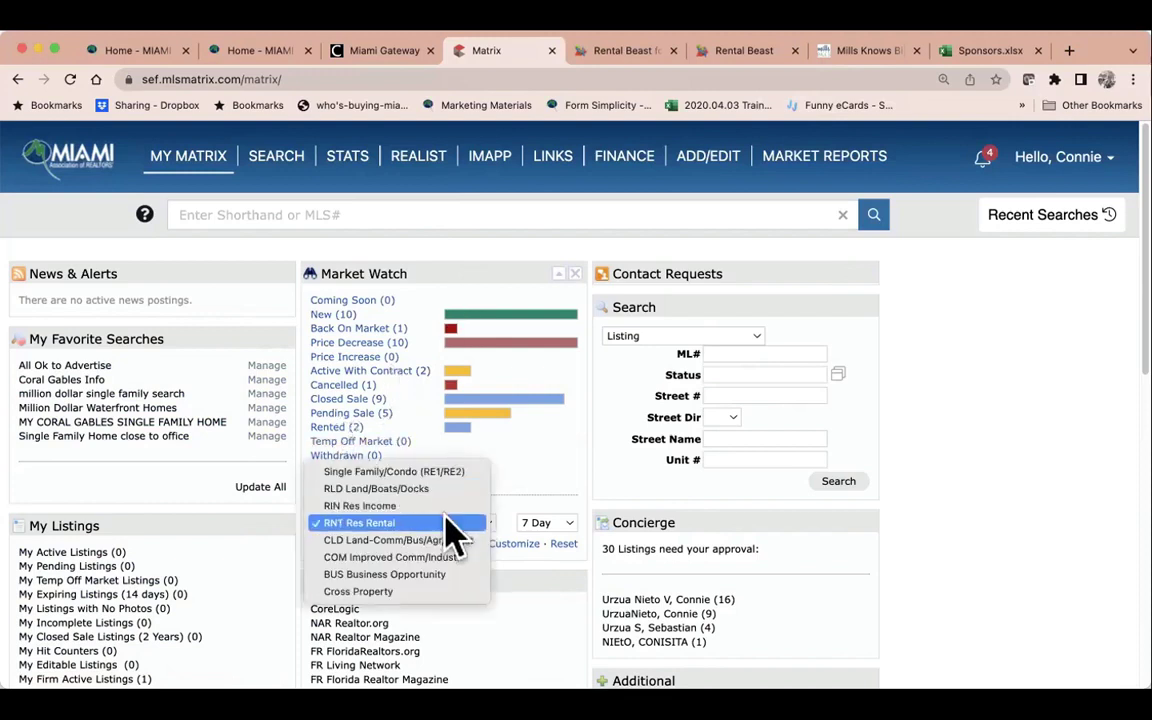
click(452, 527)
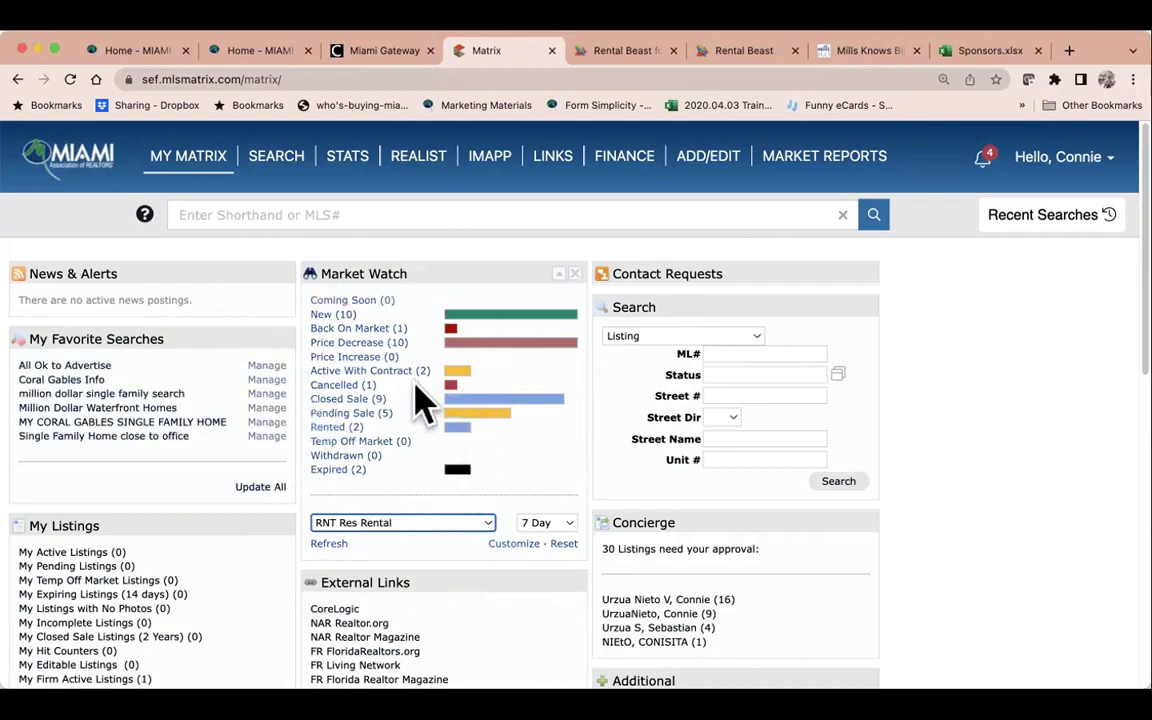
click(417, 522)
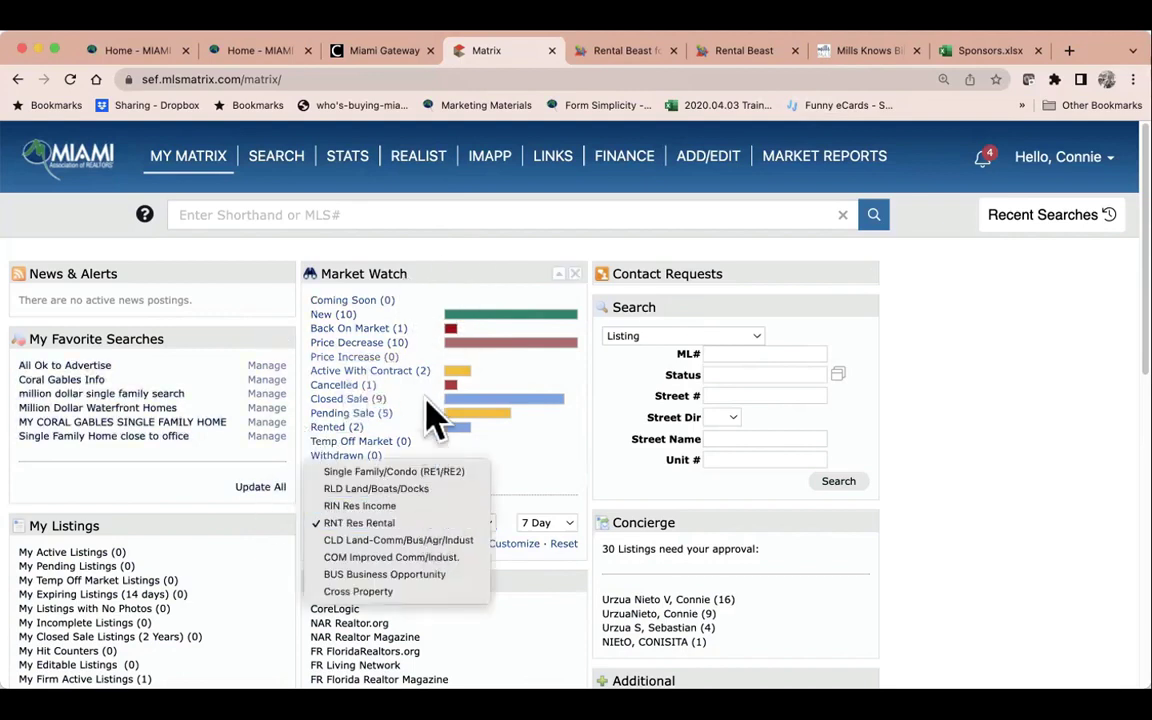
click(411, 520)
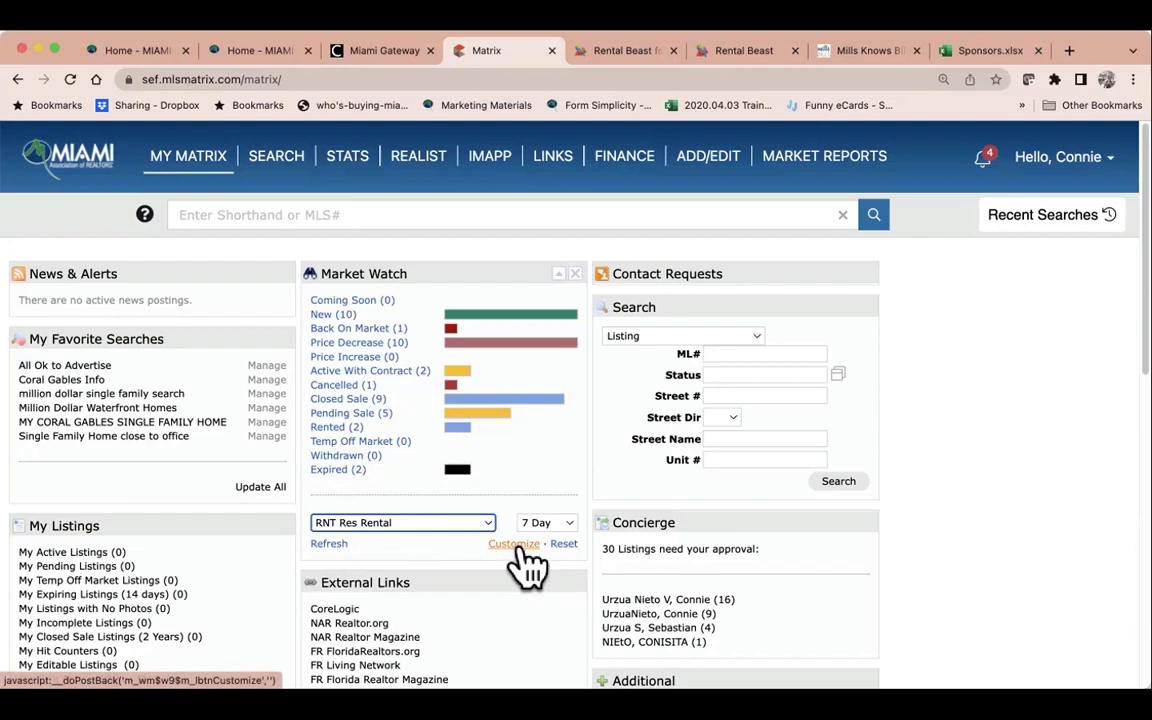
Replace the 33433 zip criteria with zip codes including 33139, 33326 and 33418, and save.
click(515, 545)
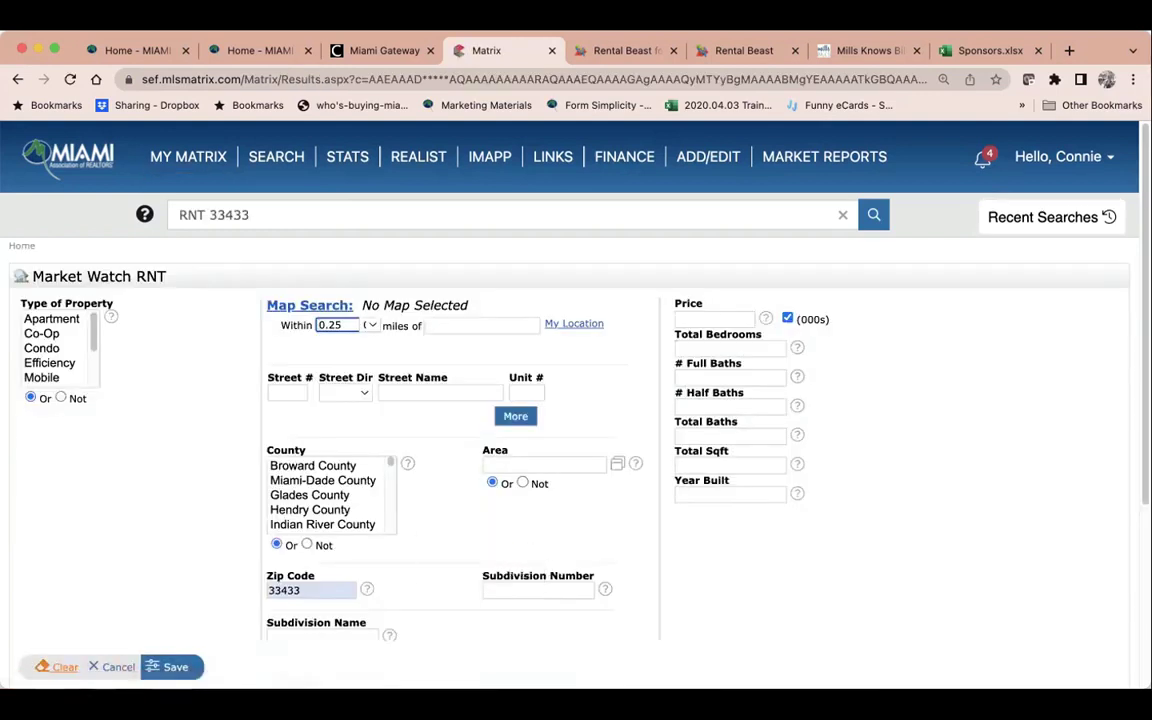
click(60, 667)
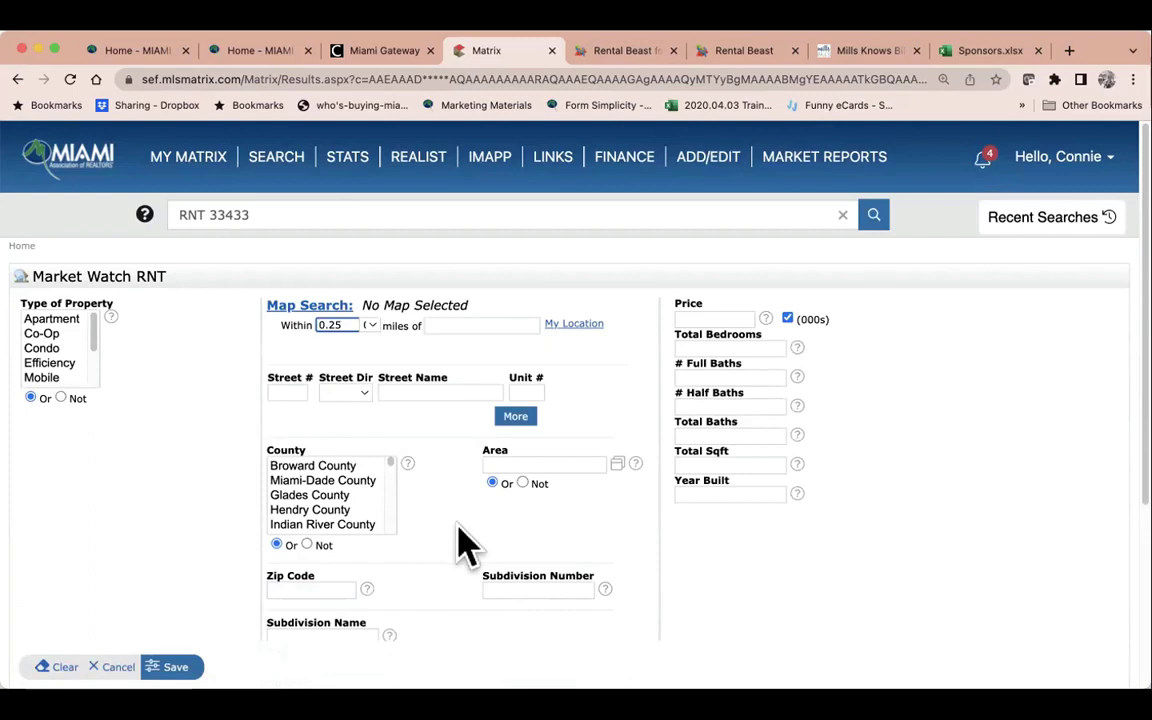
scroll(465, 545, down, 2)
click(309, 518)
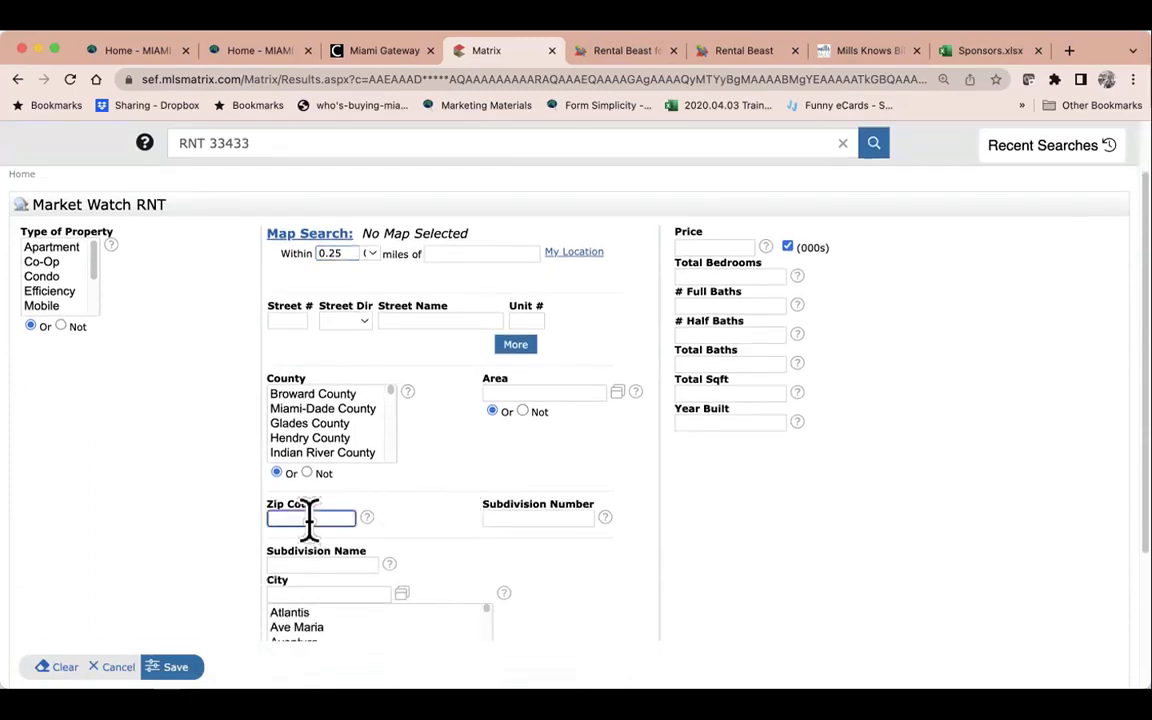
text(33139, 33326,33)
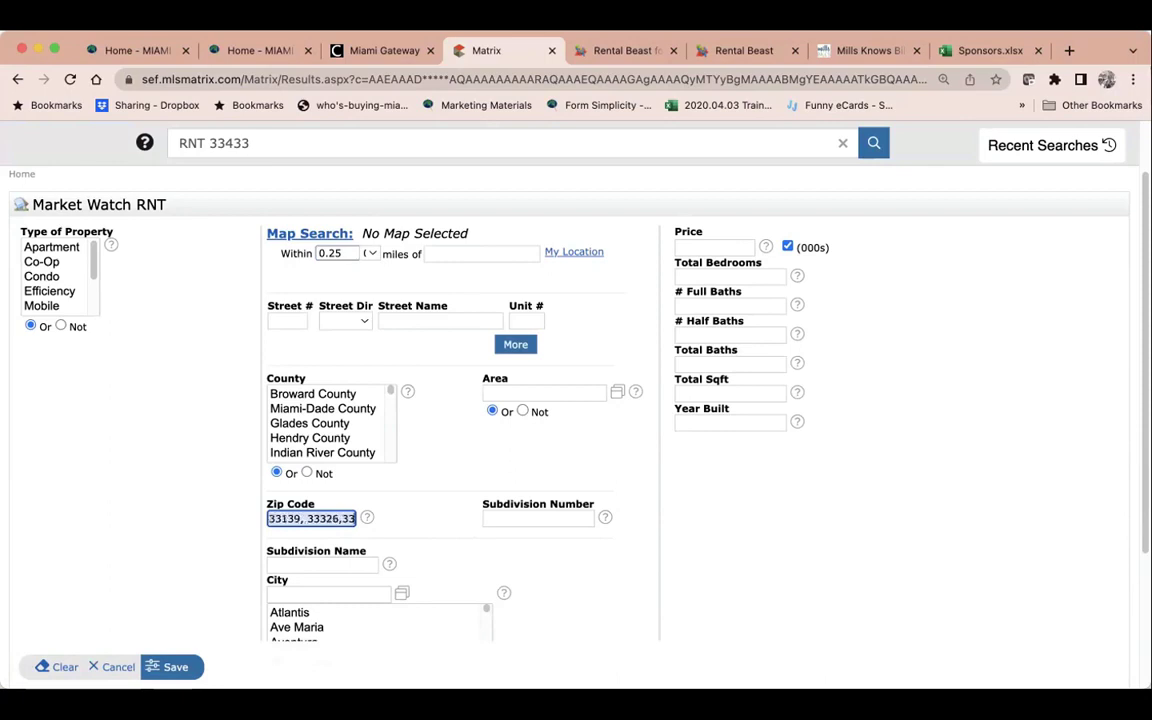
text(18)
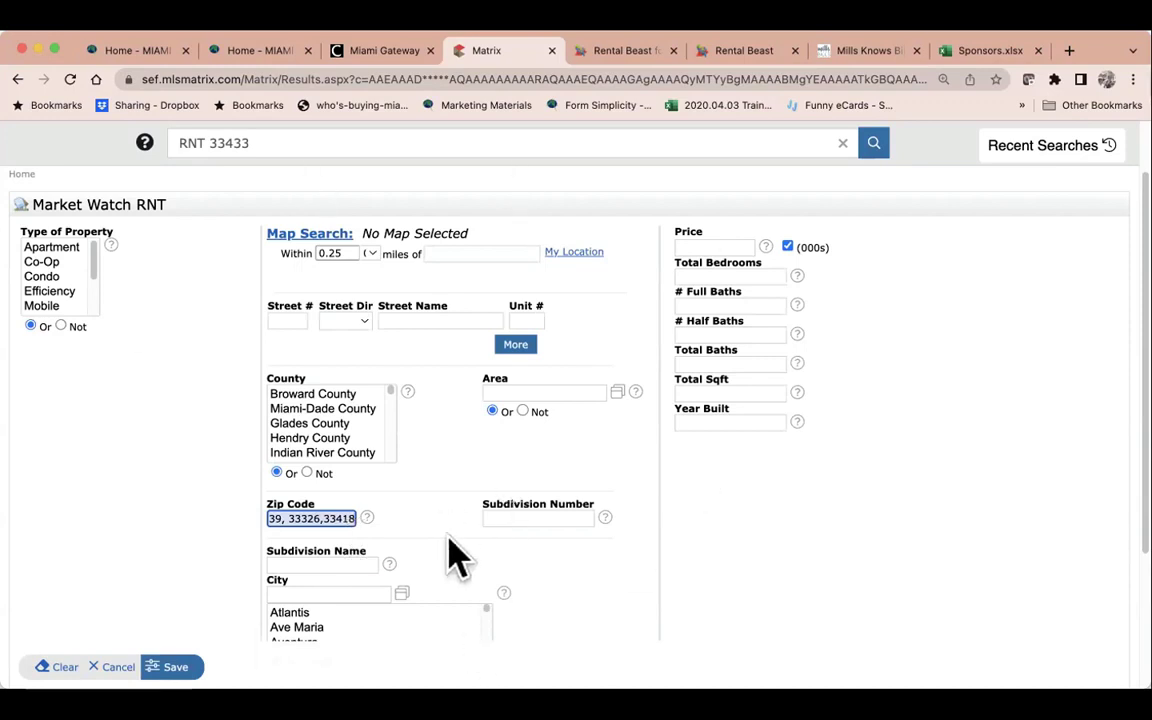
click(172, 666)
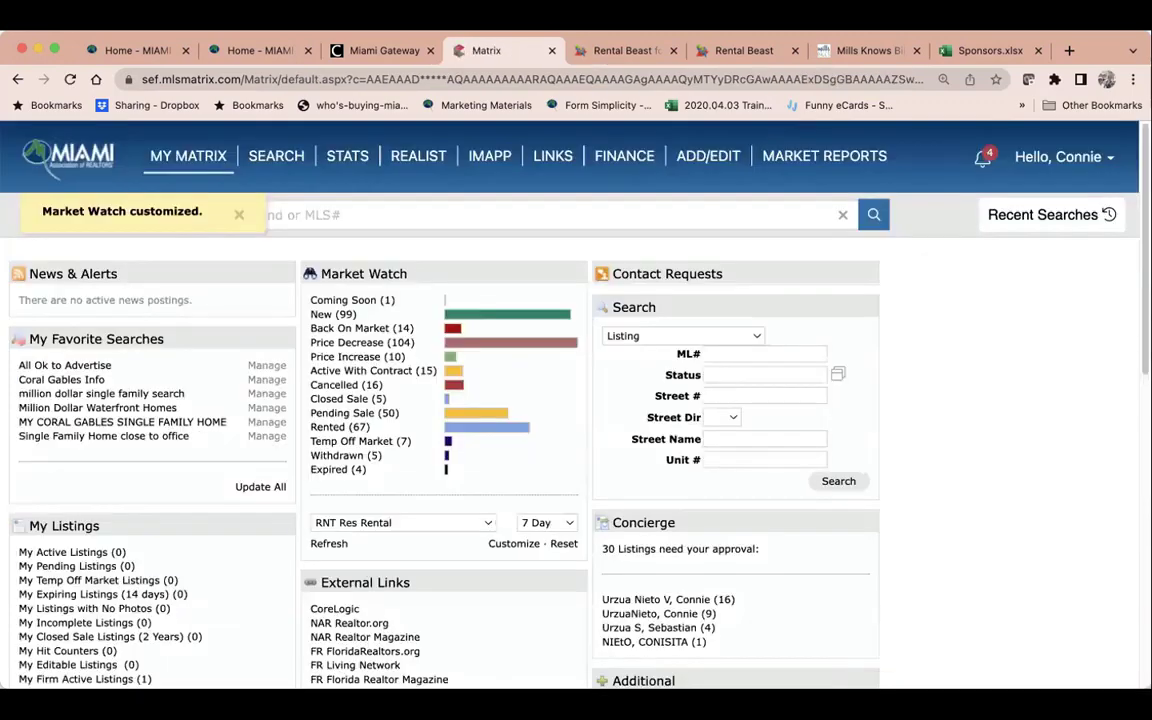
click(566, 522)
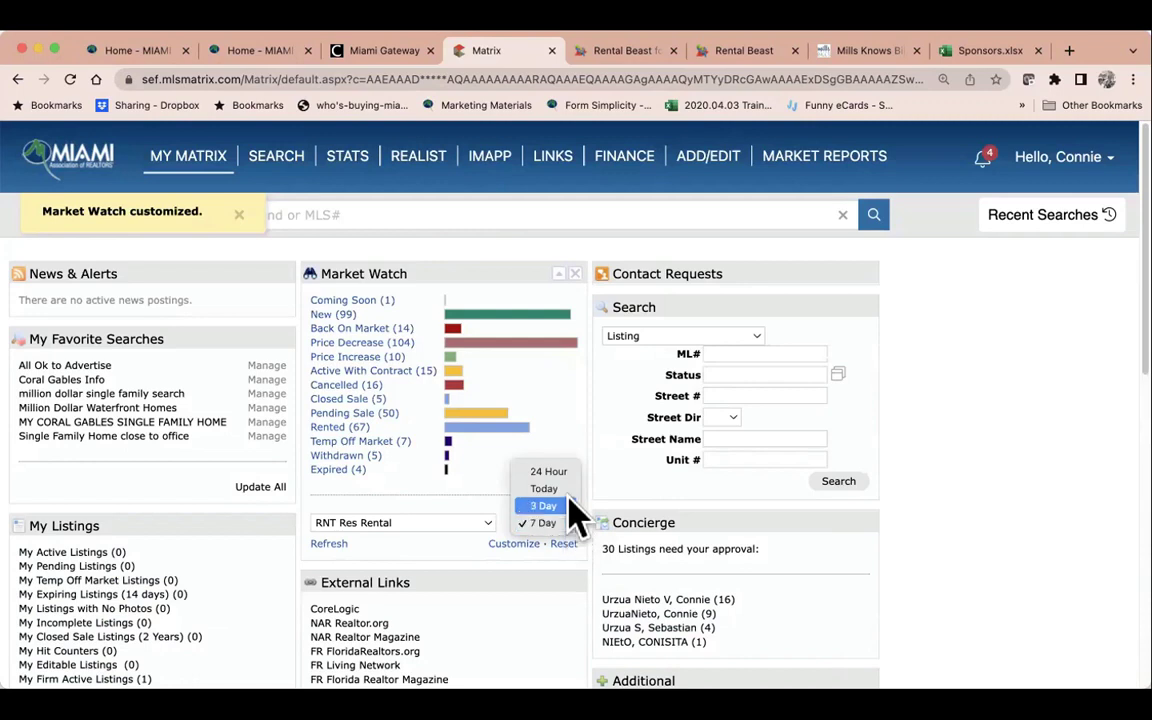
click(552, 472)
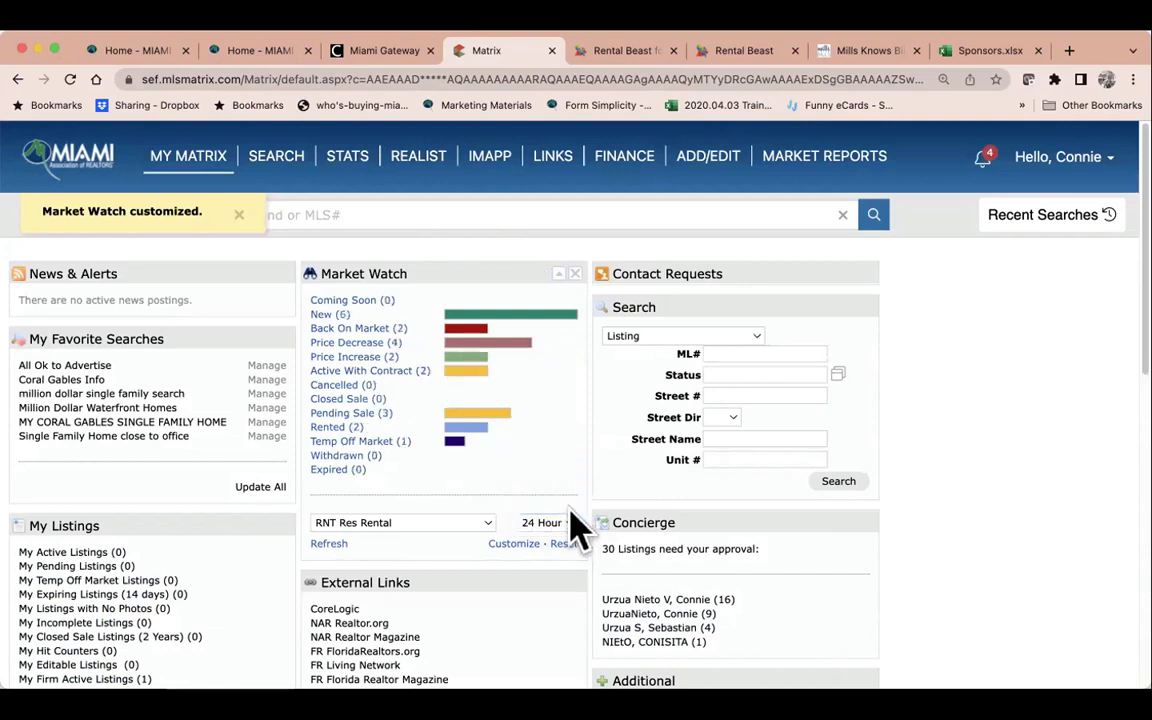
click(574, 522)
click(570, 550)
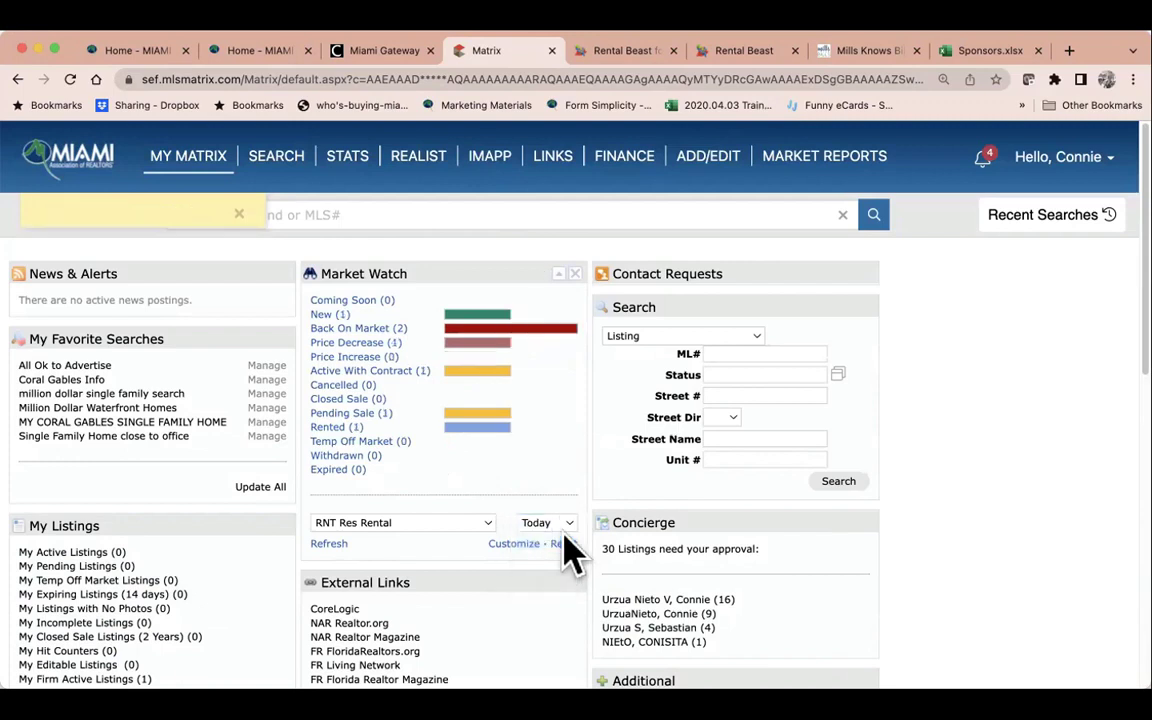
click(567, 522)
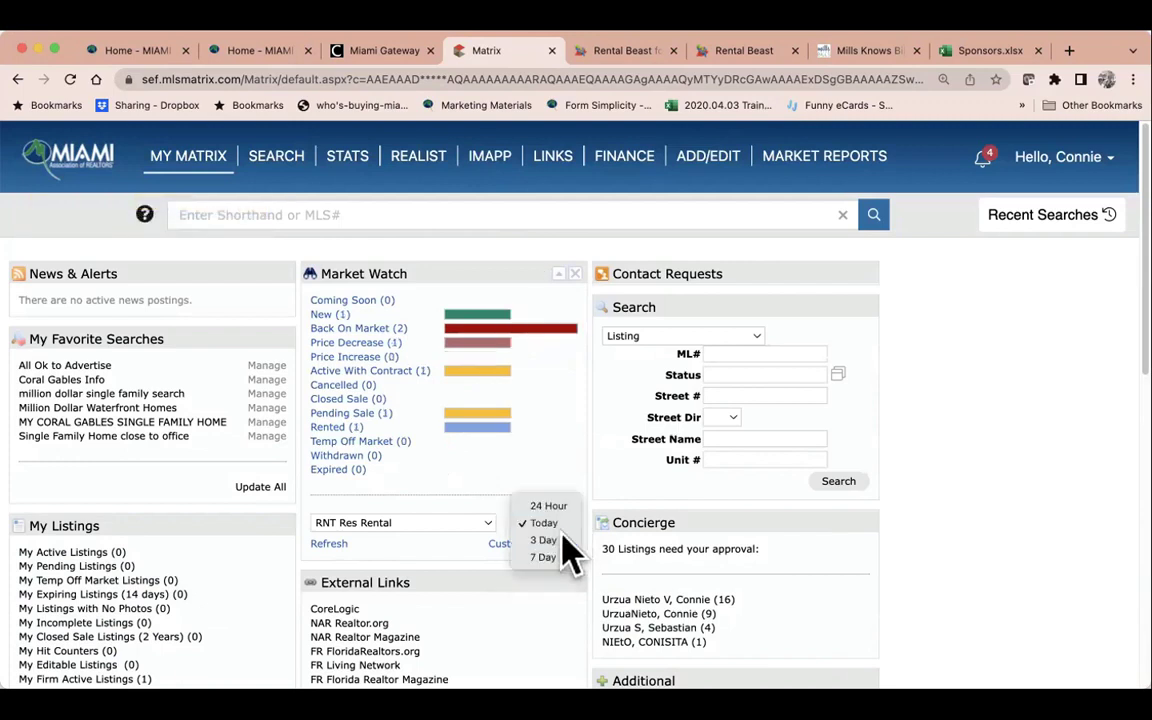
click(565, 542)
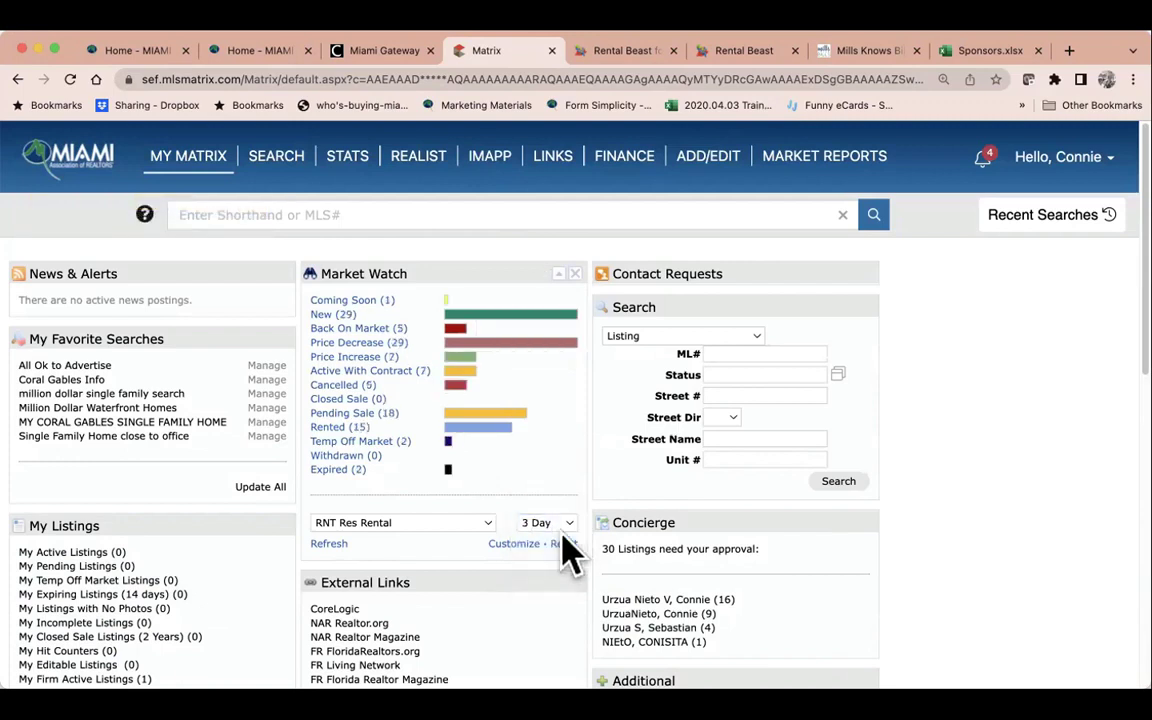
click(567, 524)
click(566, 541)
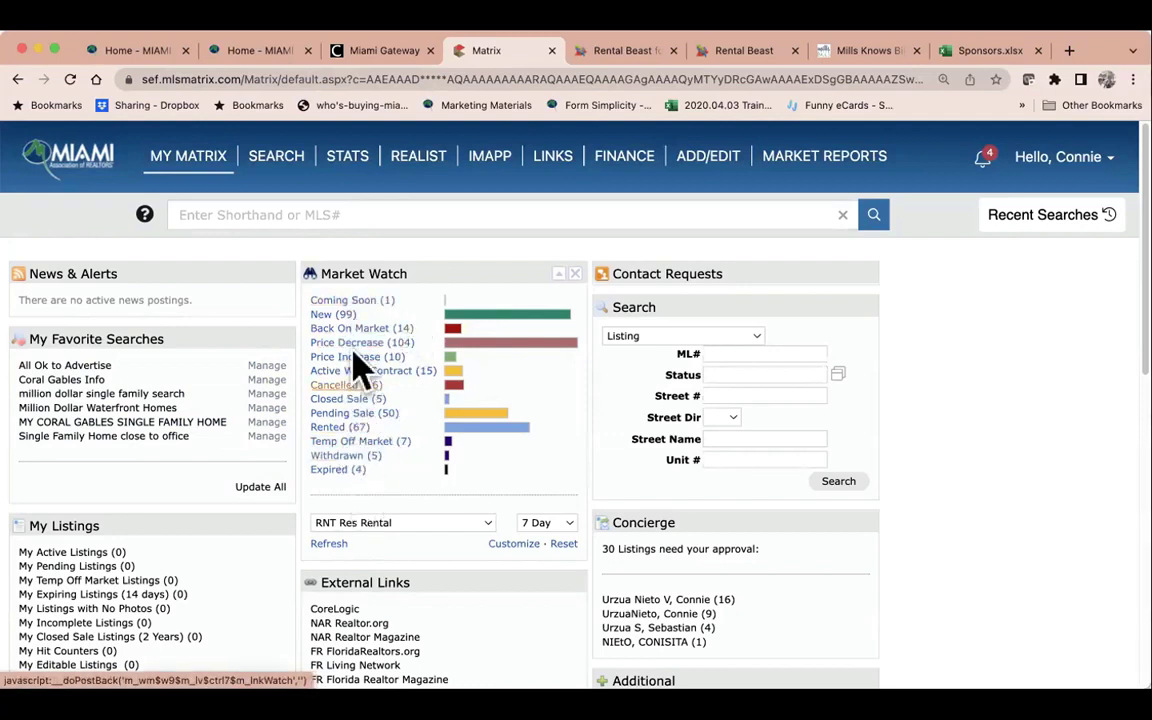
List the 67 Rented results and open full details of 11 Island Ave #901.
click(340, 429)
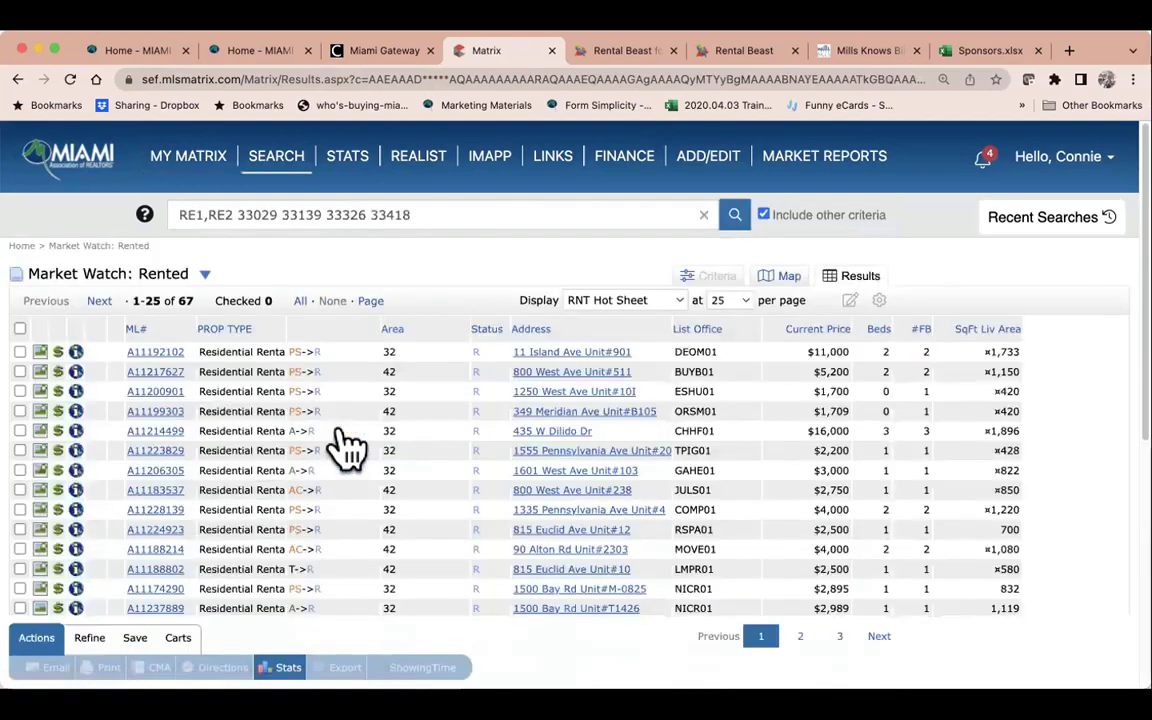
click(150, 354)
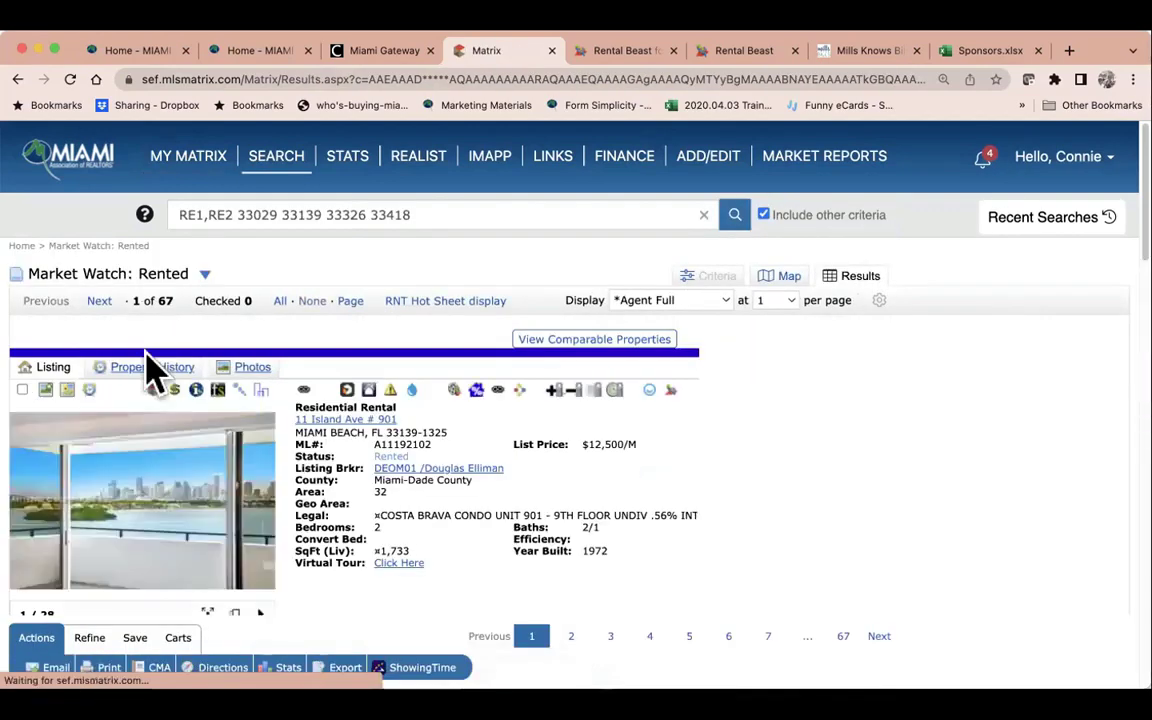
scroll(150, 370, down, 2)
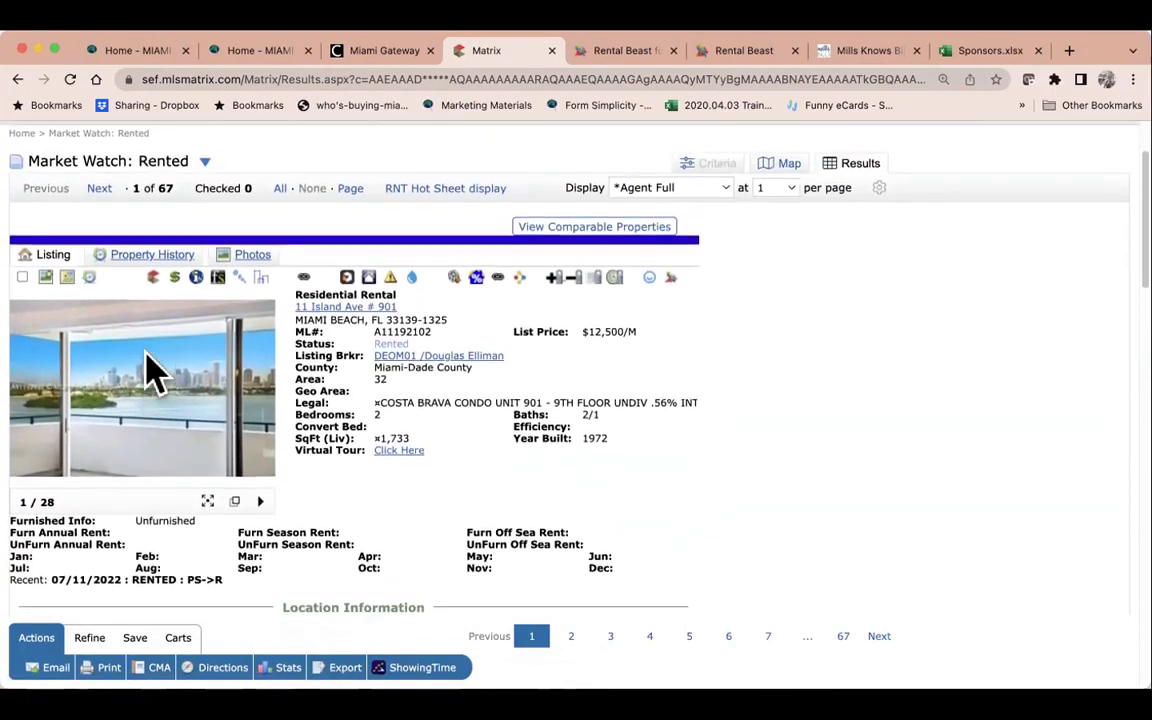
scroll(150, 370, up, 1)
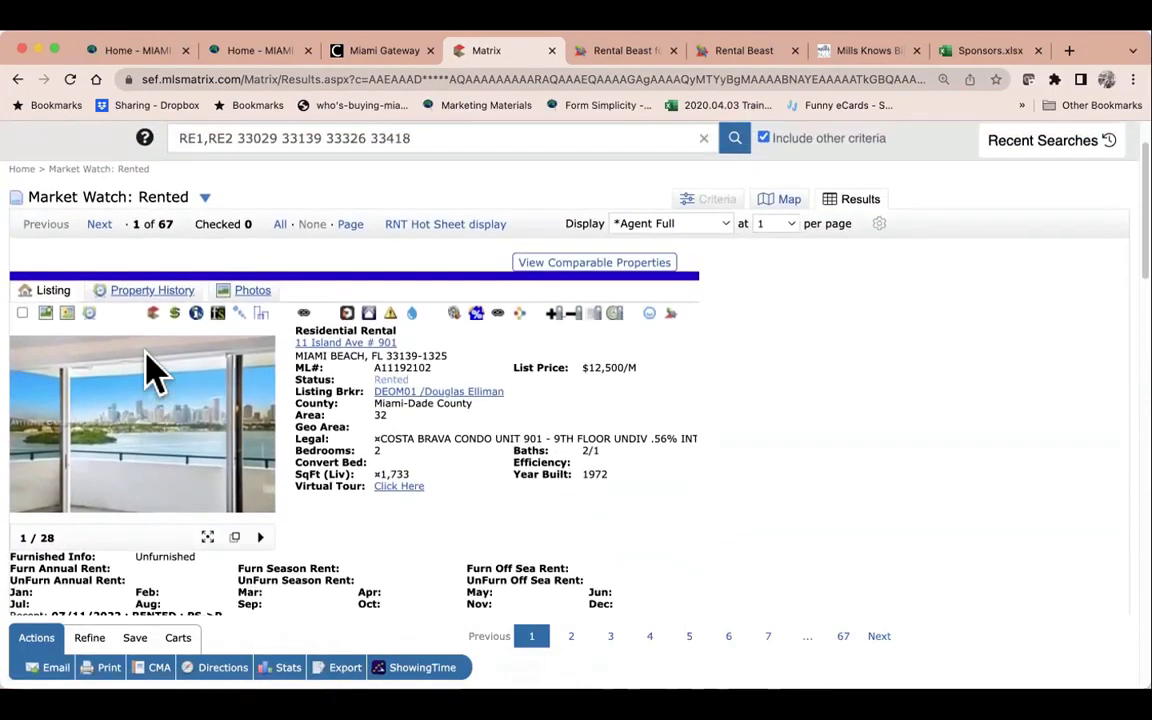
Step through the rented listings to 8 of 67, the South Bay Club unit.
click(100, 224)
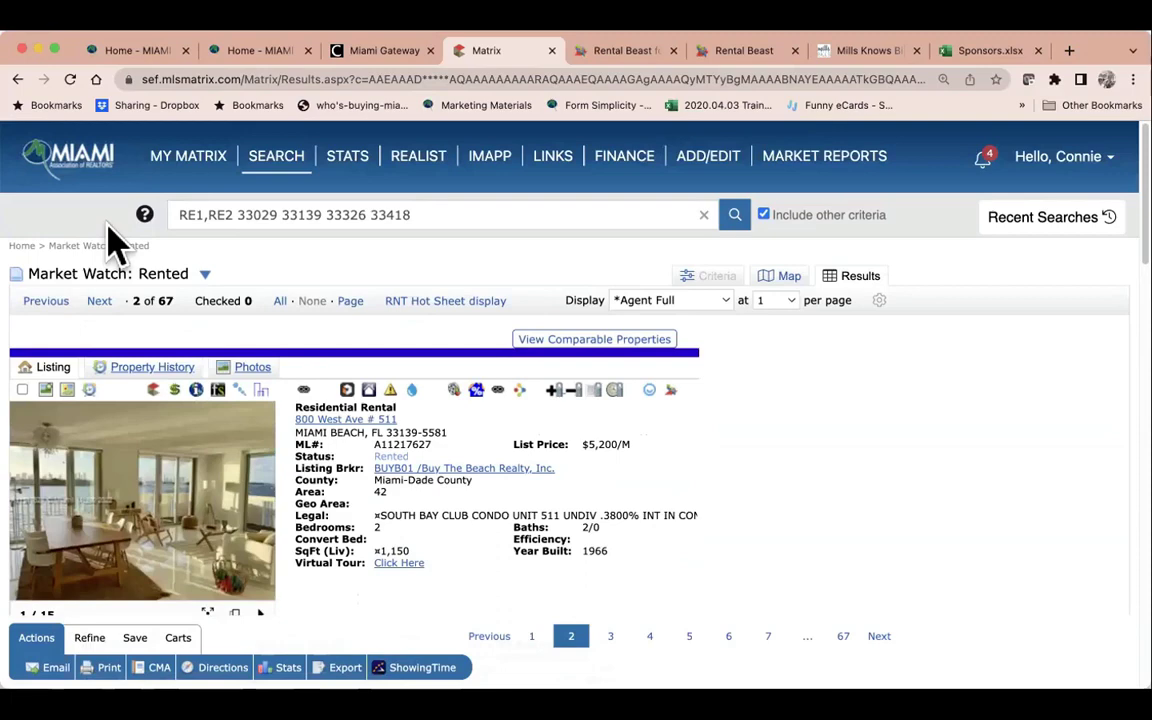
click(100, 301)
click(100, 301)
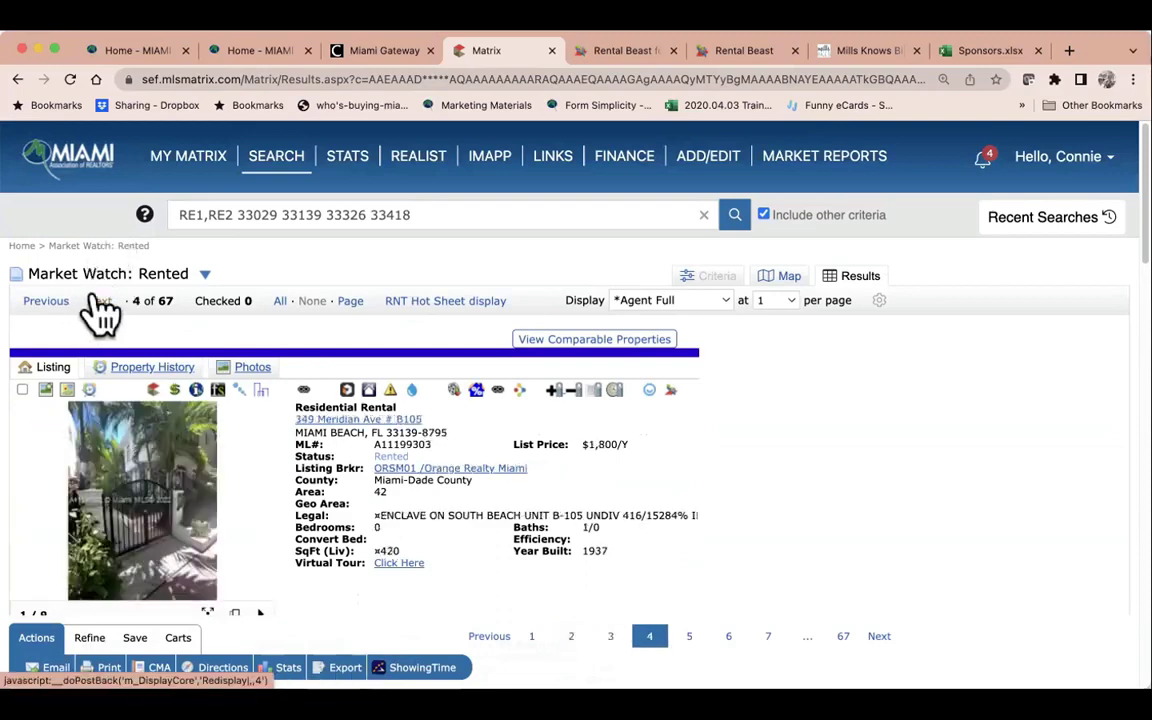
click(100, 301)
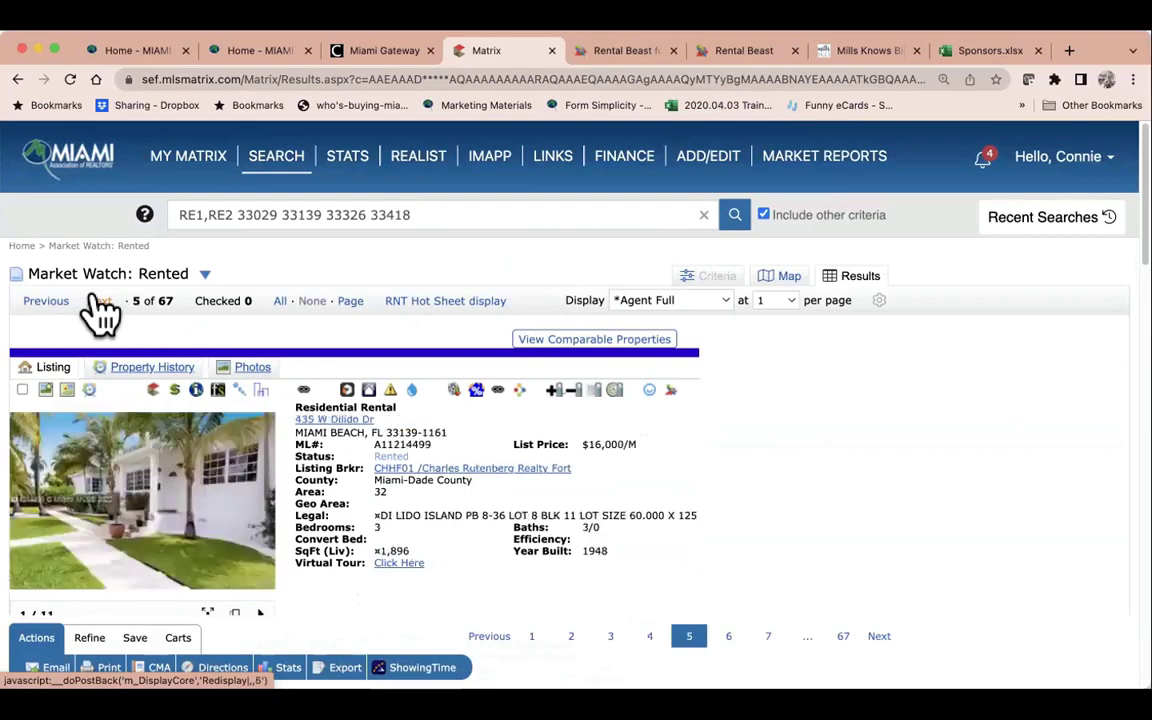
click(100, 301)
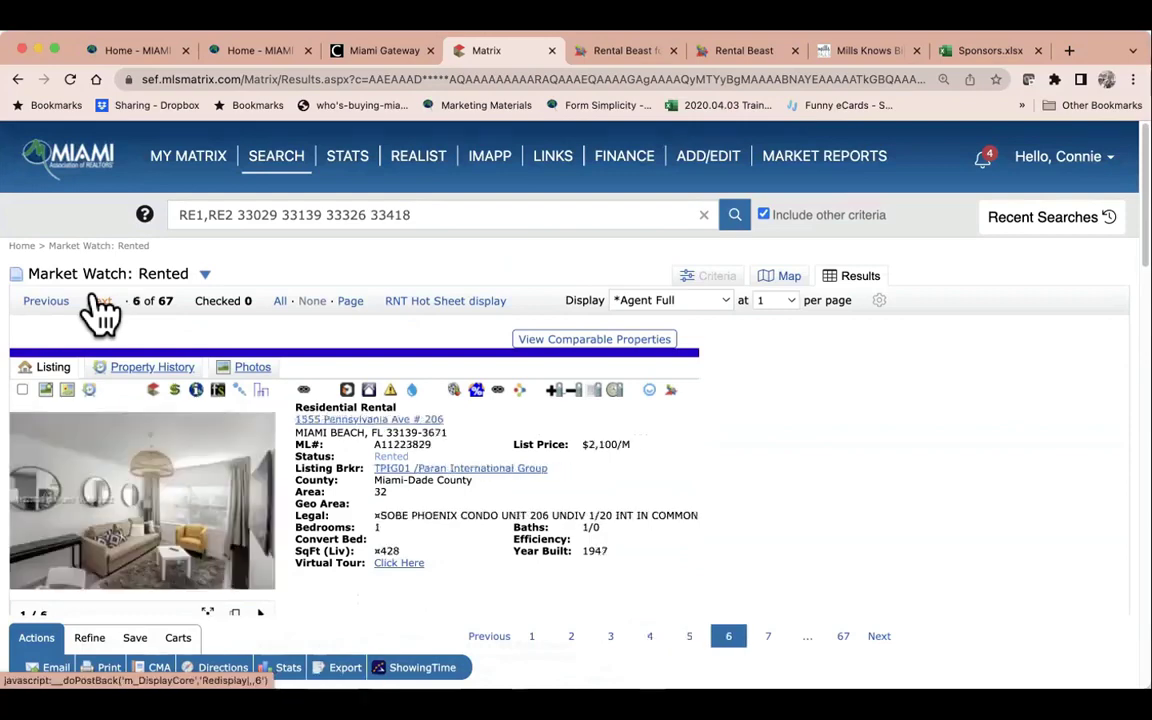
click(99, 300)
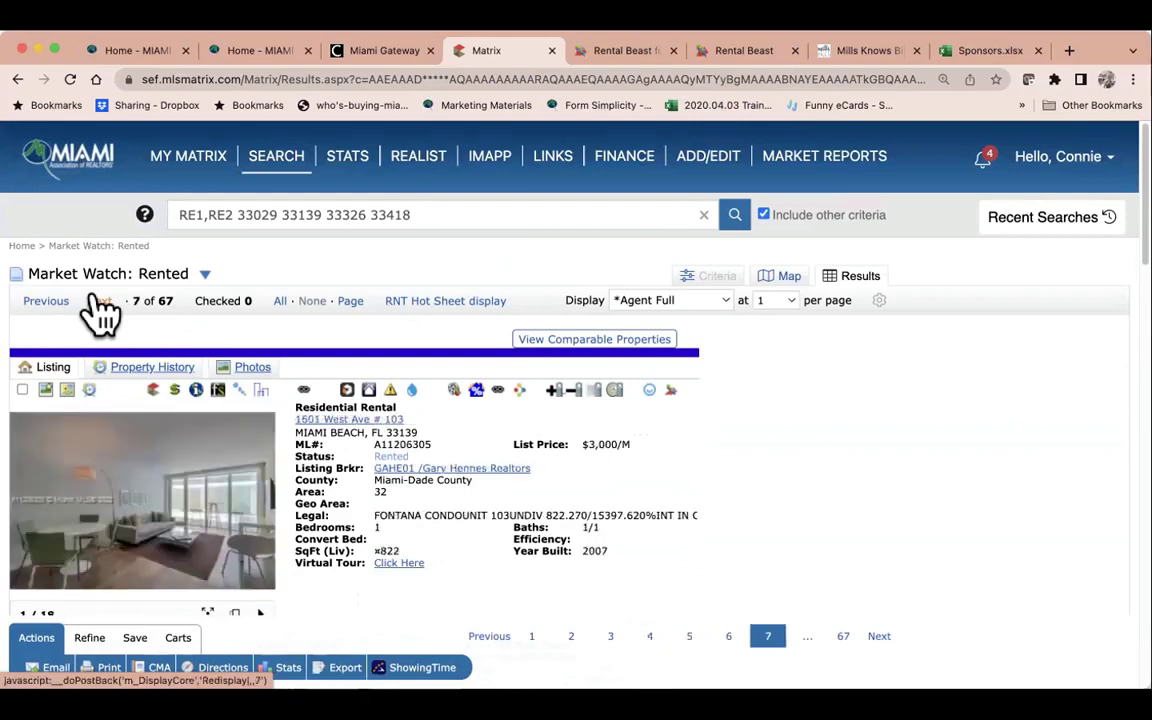
click(99, 302)
scroll(375, 463, down, 10)
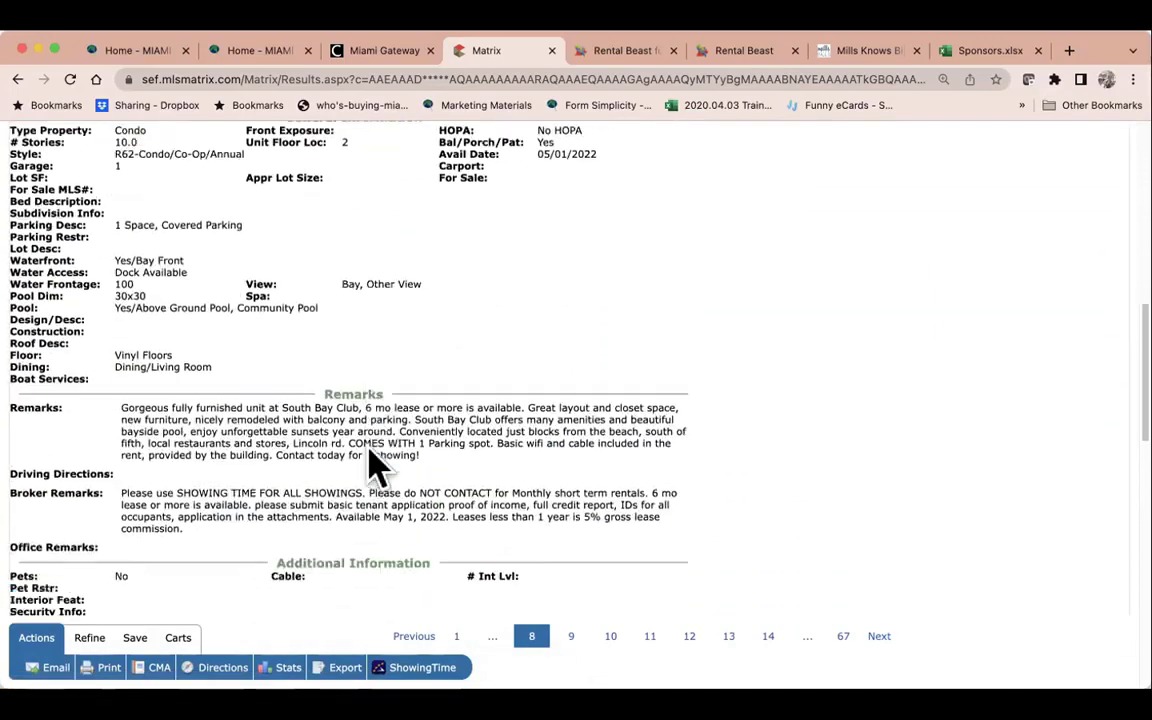
scroll(375, 463, down, 15)
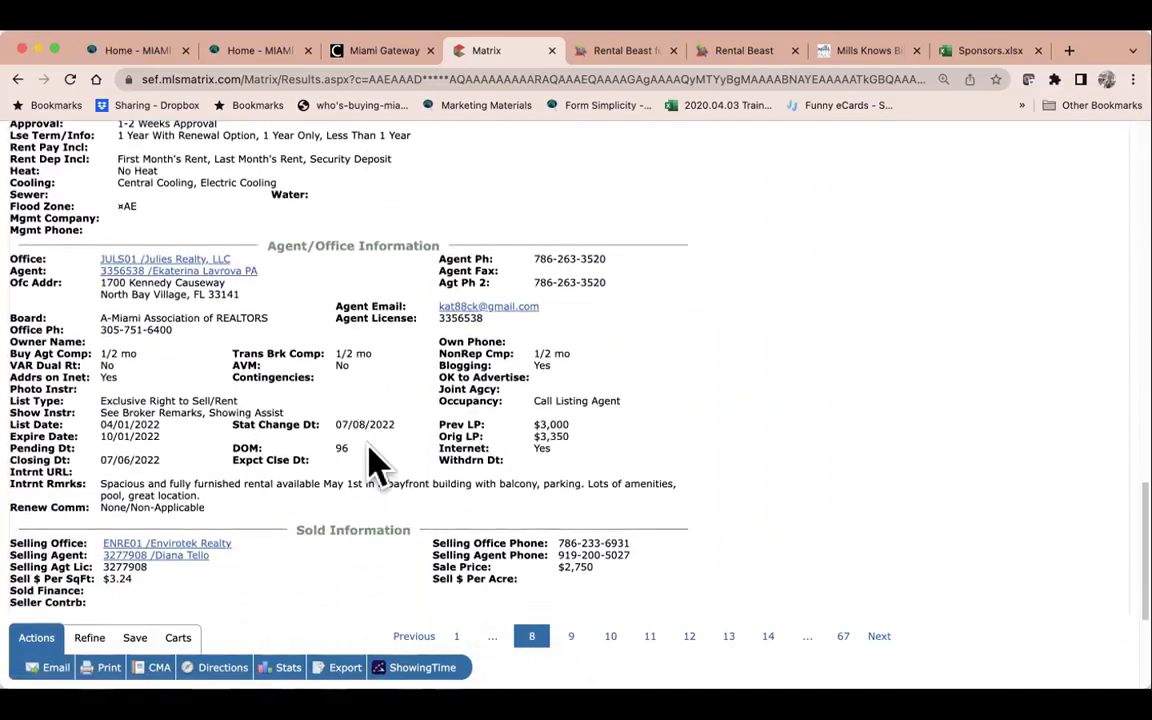
scroll(375, 463, down, 3)
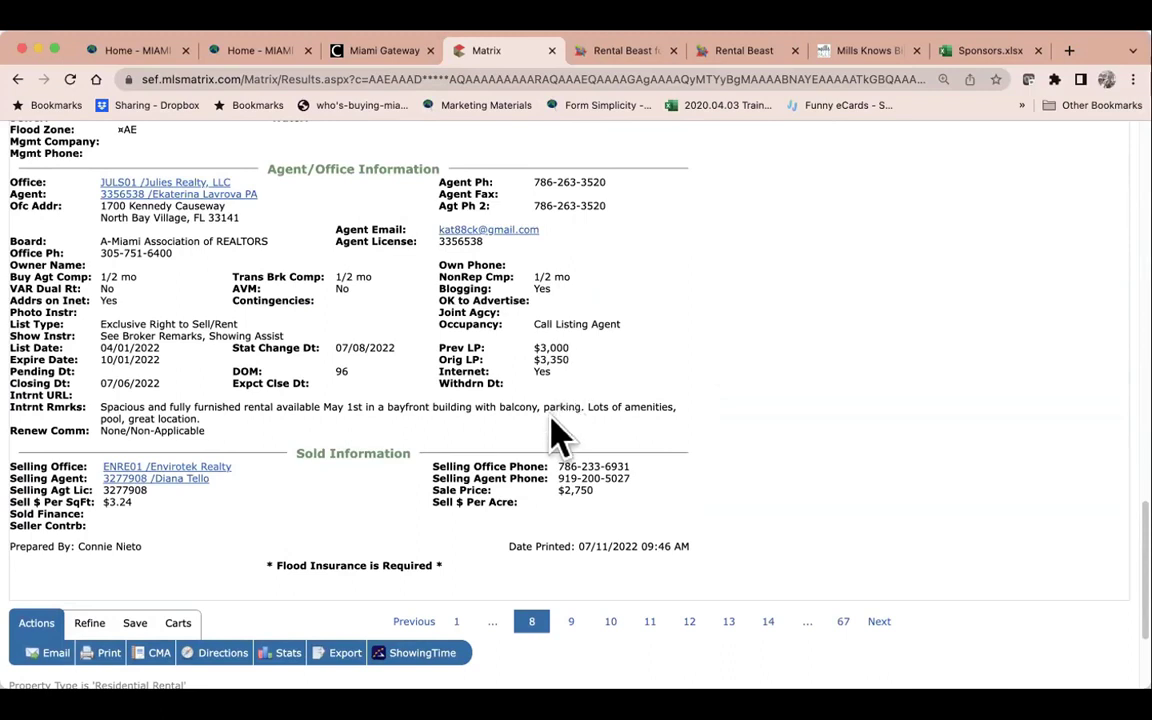
scroll(556, 434, down, 1)
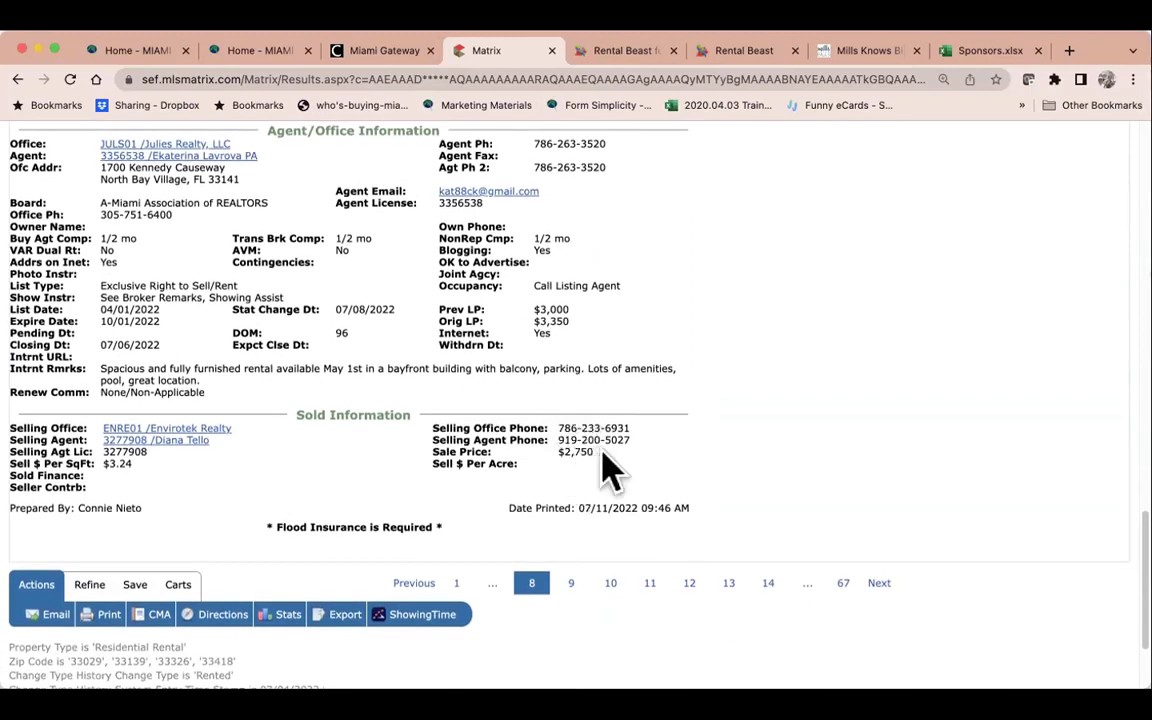
drag(601, 453, 556, 450)
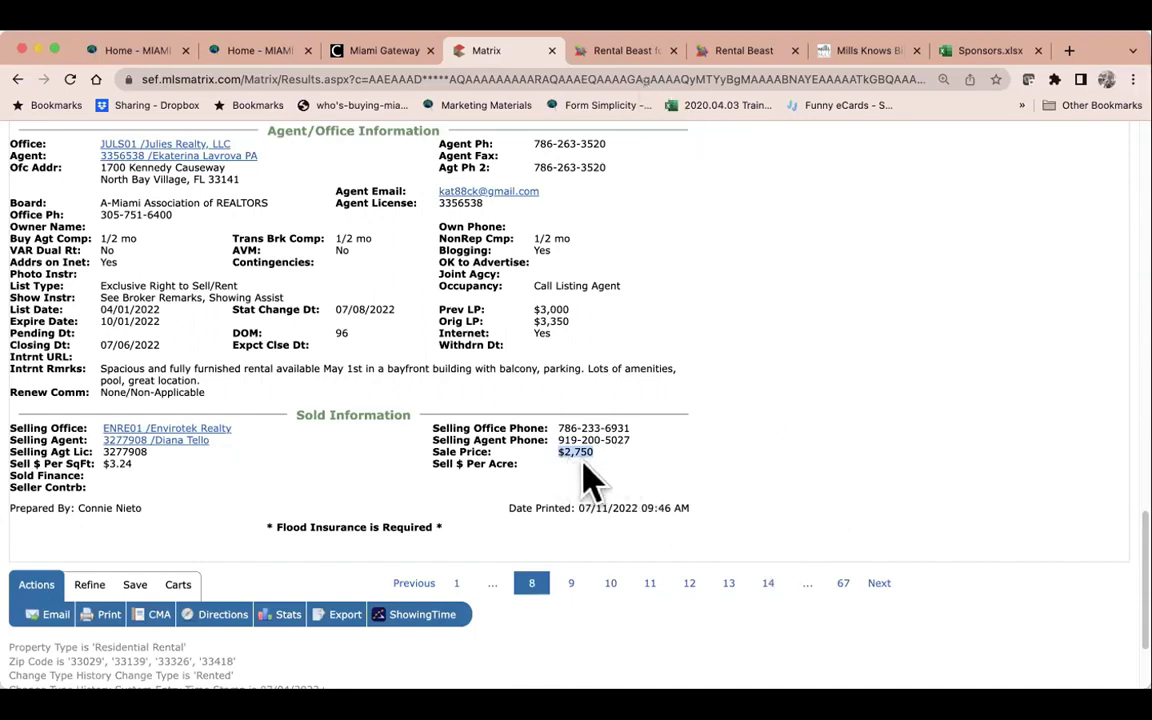
scroll(665, 462, up, 10)
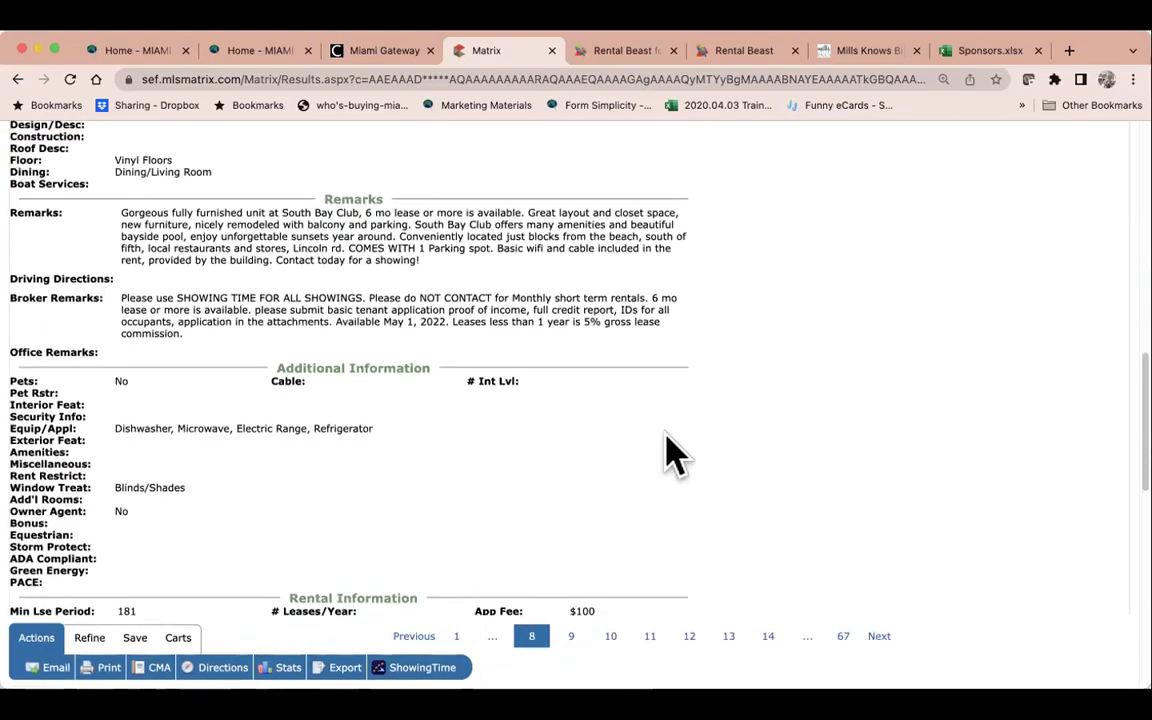
scroll(672, 455, up, 8)
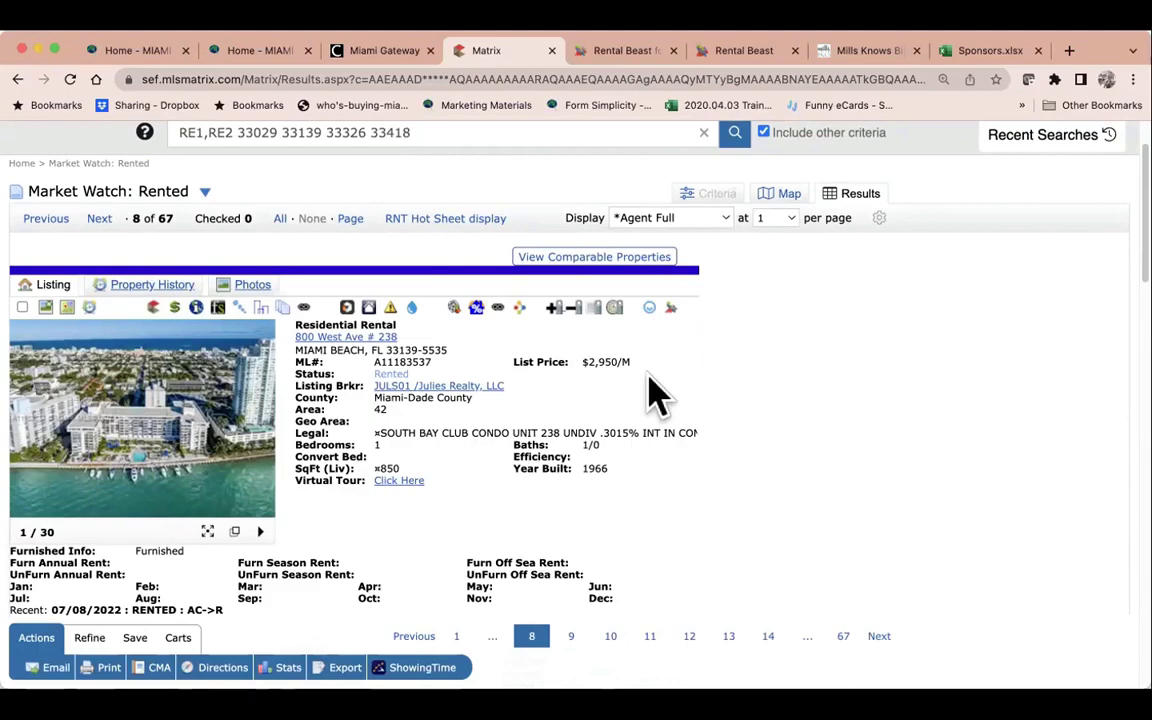
scroll(746, 445, down, 15)
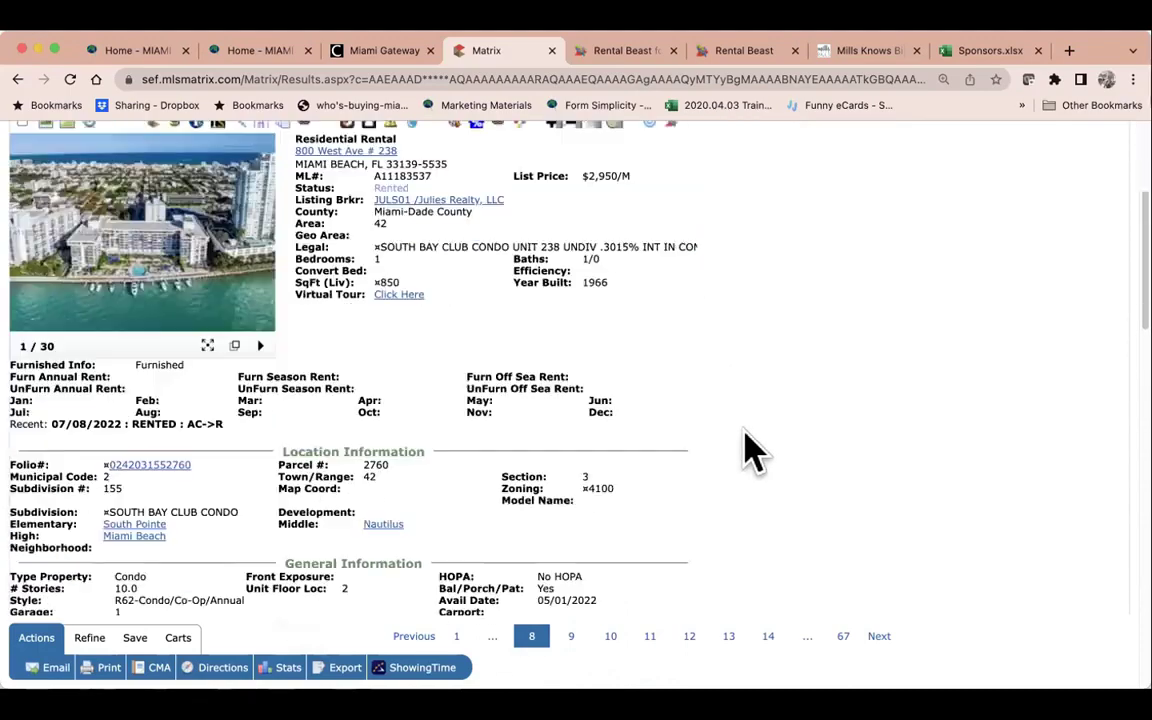
scroll(746, 448, down, 10)
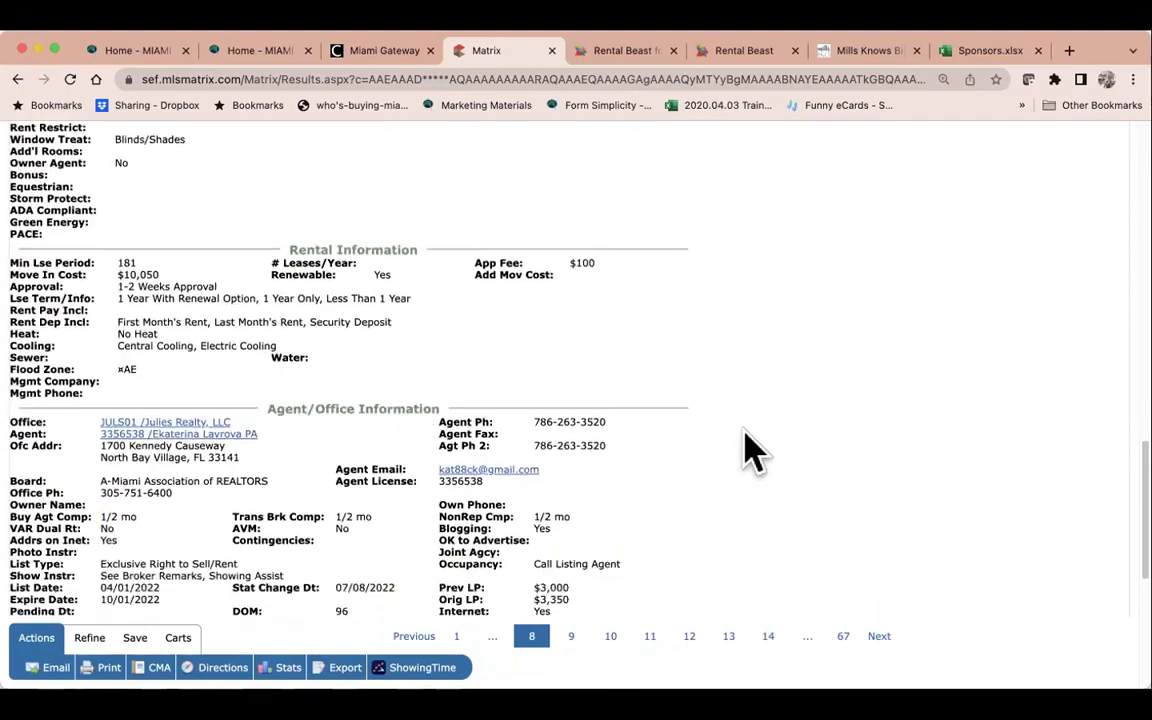
scroll(632, 580, down, 1)
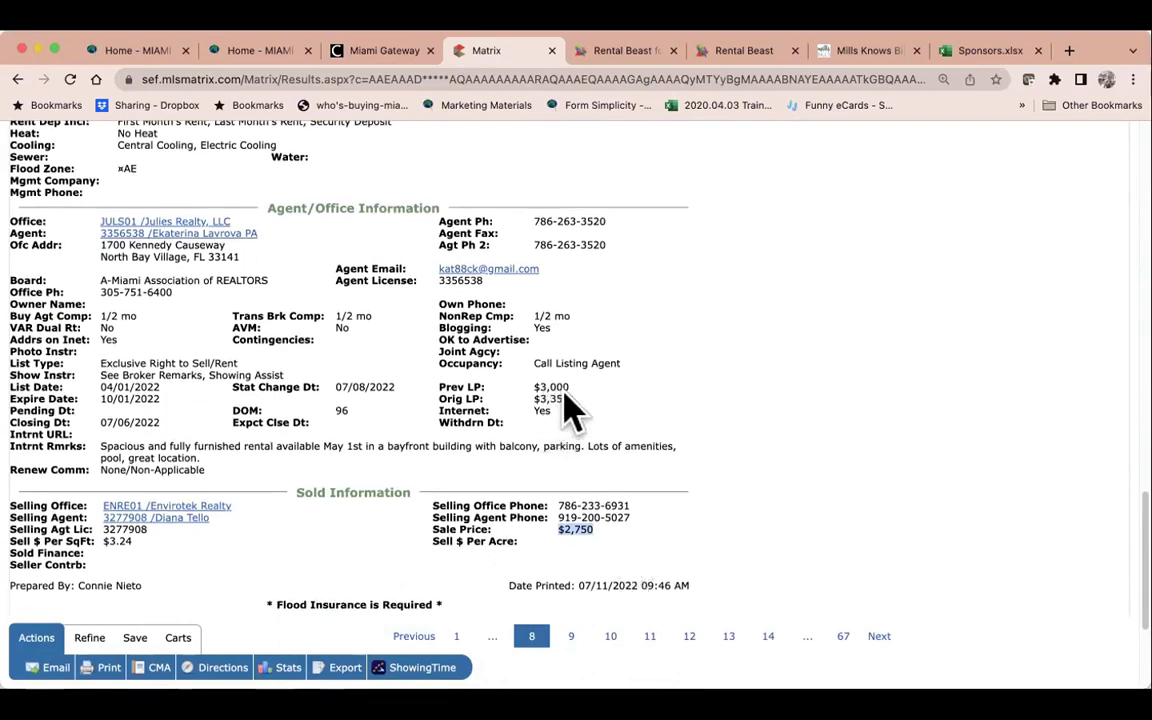
scroll(735, 380, up, 20)
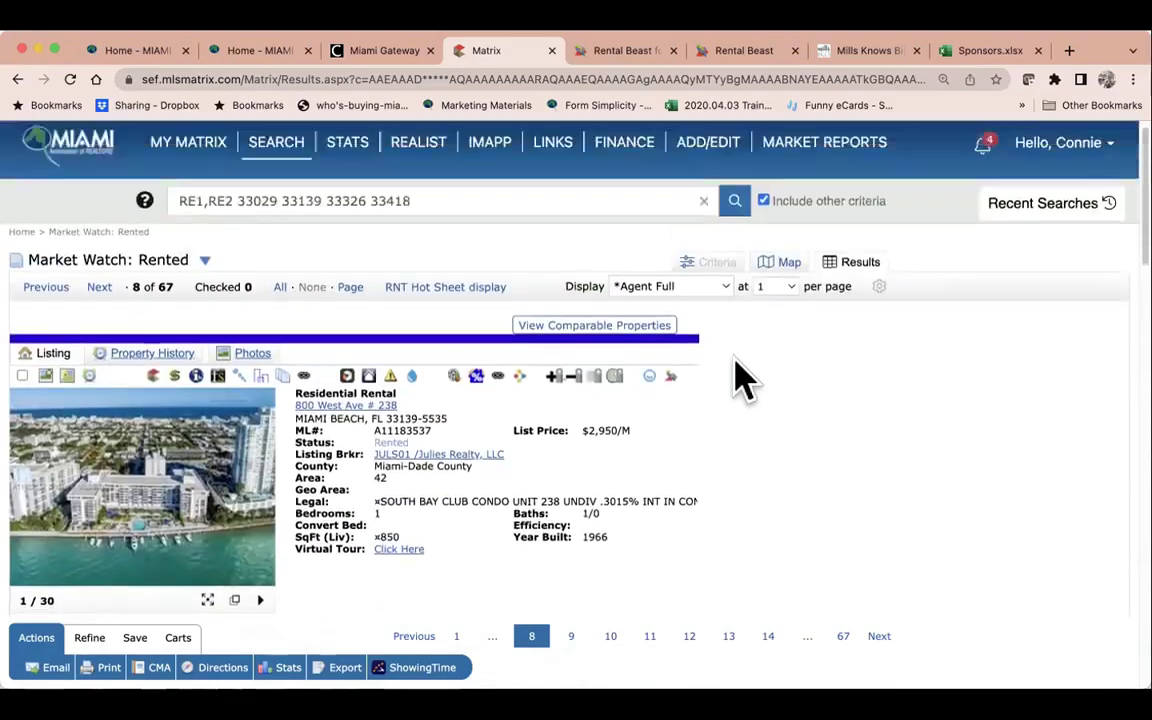
scroll(689, 463, down, 15)
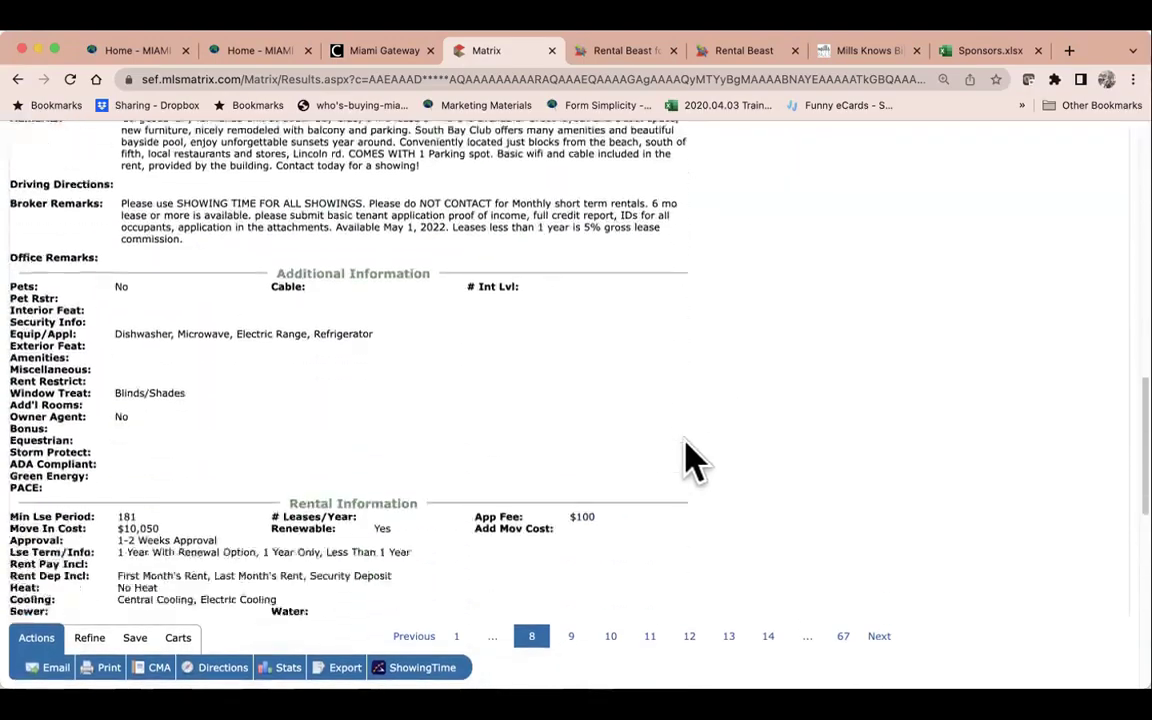
scroll(689, 463, down, 3)
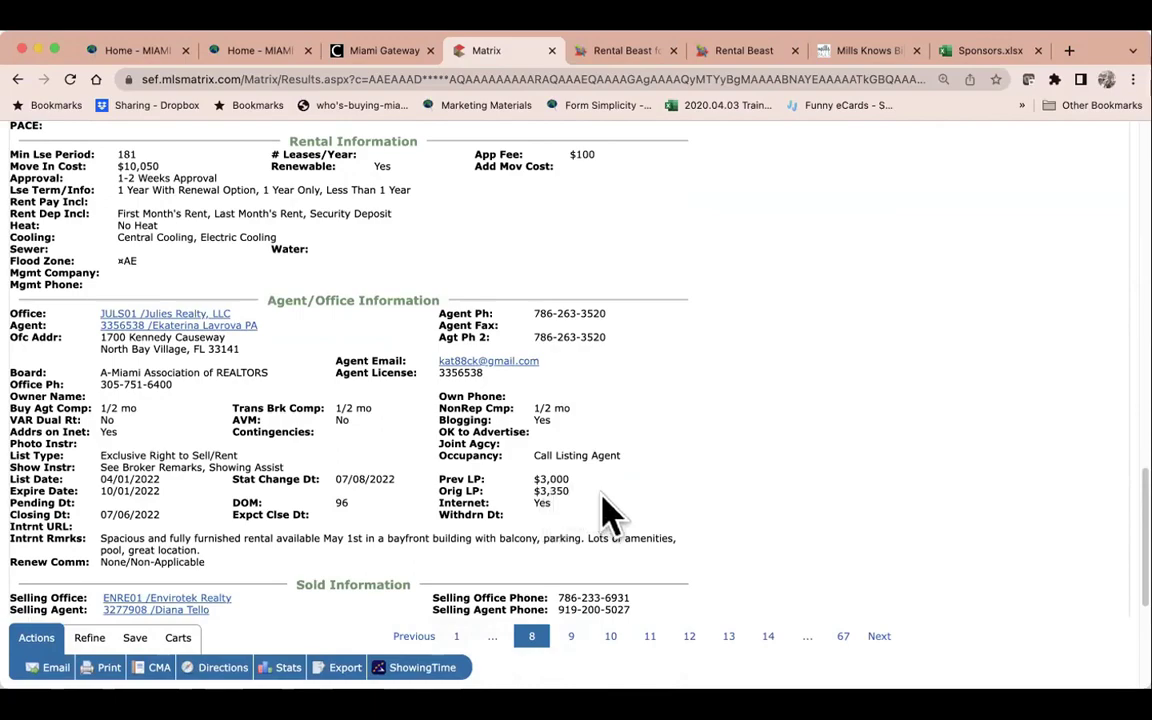
scroll(609, 514, down, 4)
scroll(609, 514, down, 1)
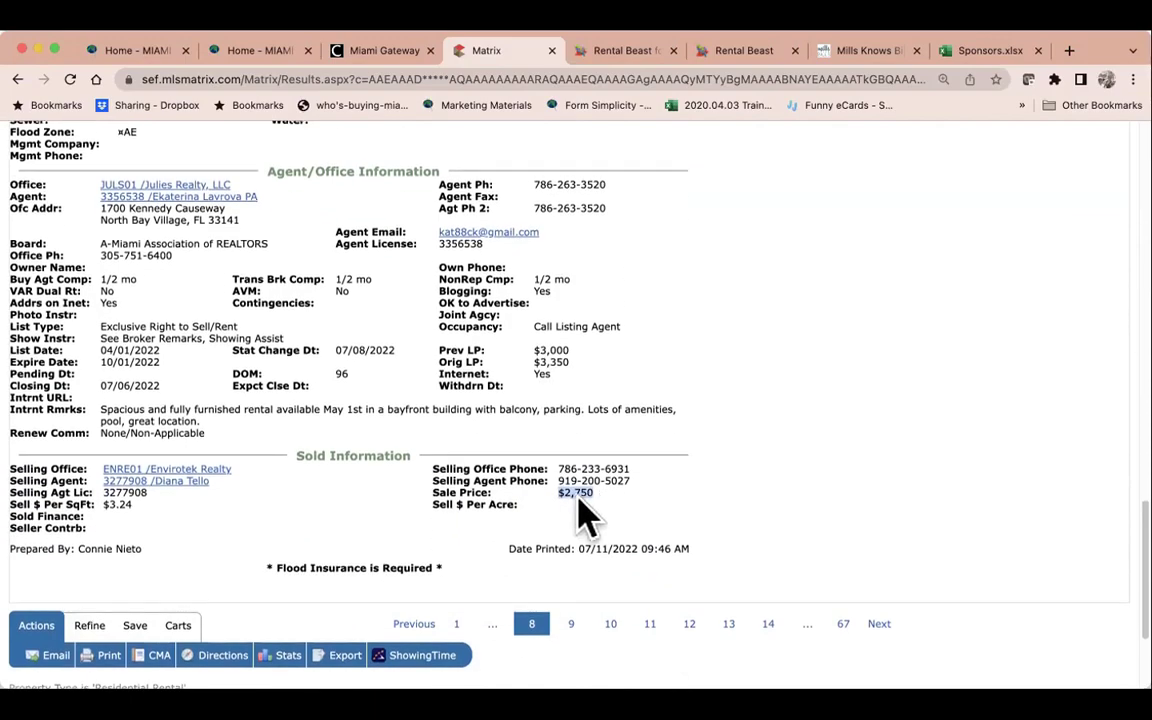
scroll(167, 257, up, 20)
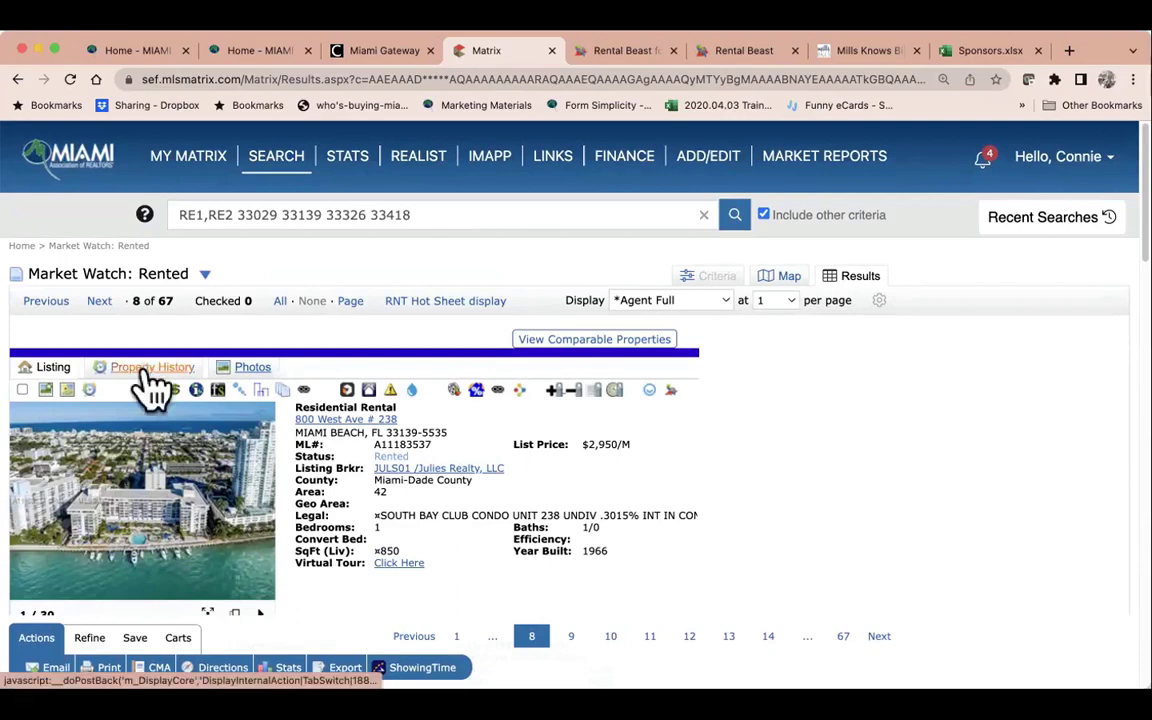
Show Property History: listed $3,350, reduced to $2,950, rented at $2,750 after 98 days.
click(145, 366)
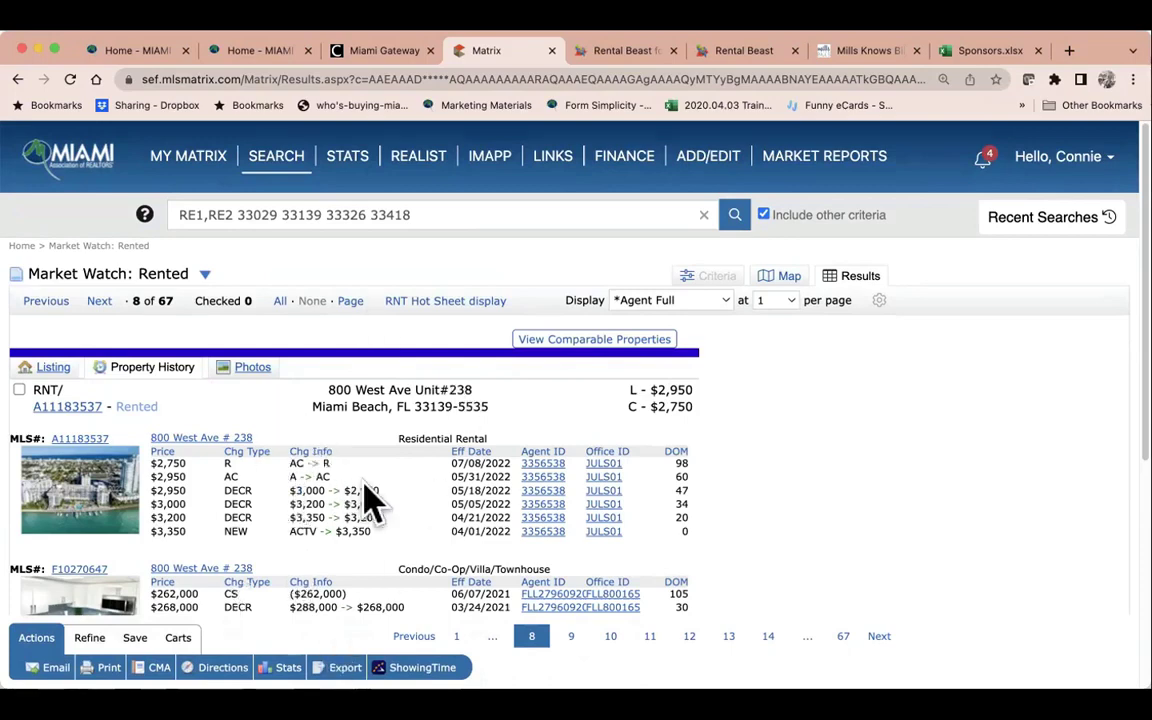
scroll(370, 487, down, 2)
scroll(370, 487, down, 1)
scroll(375, 489, up, 3)
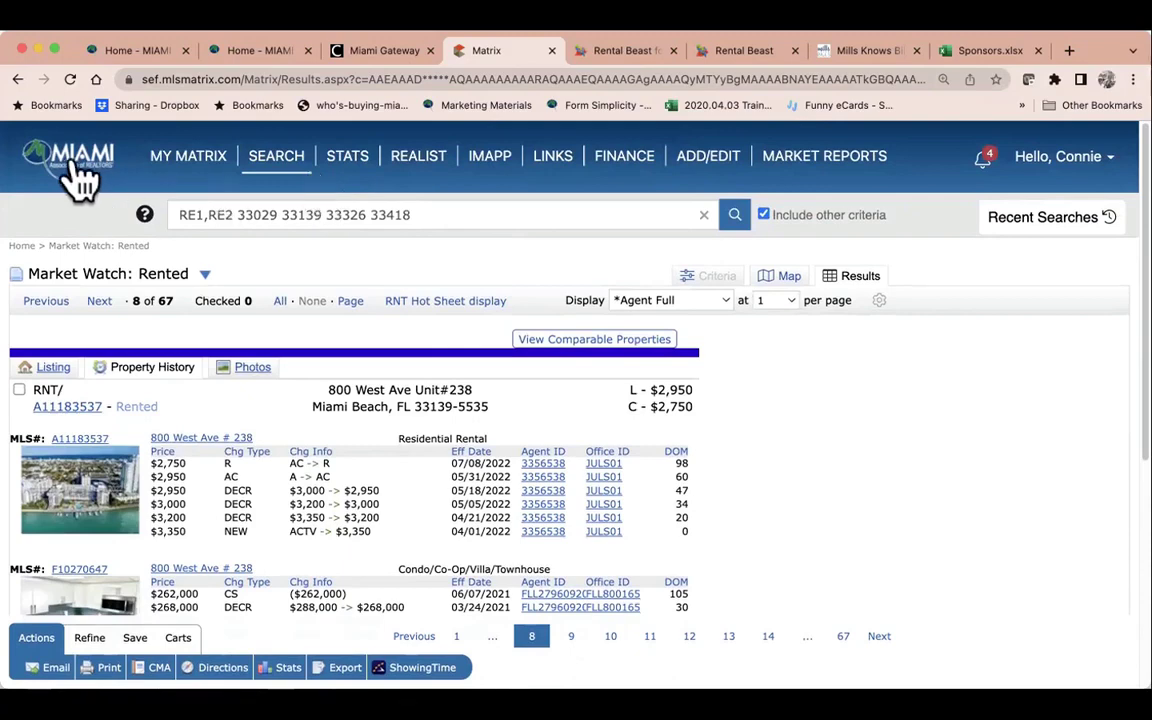
Set the home page Market Watch period to 3 Day and open the 29 New rentals.
click(77, 175)
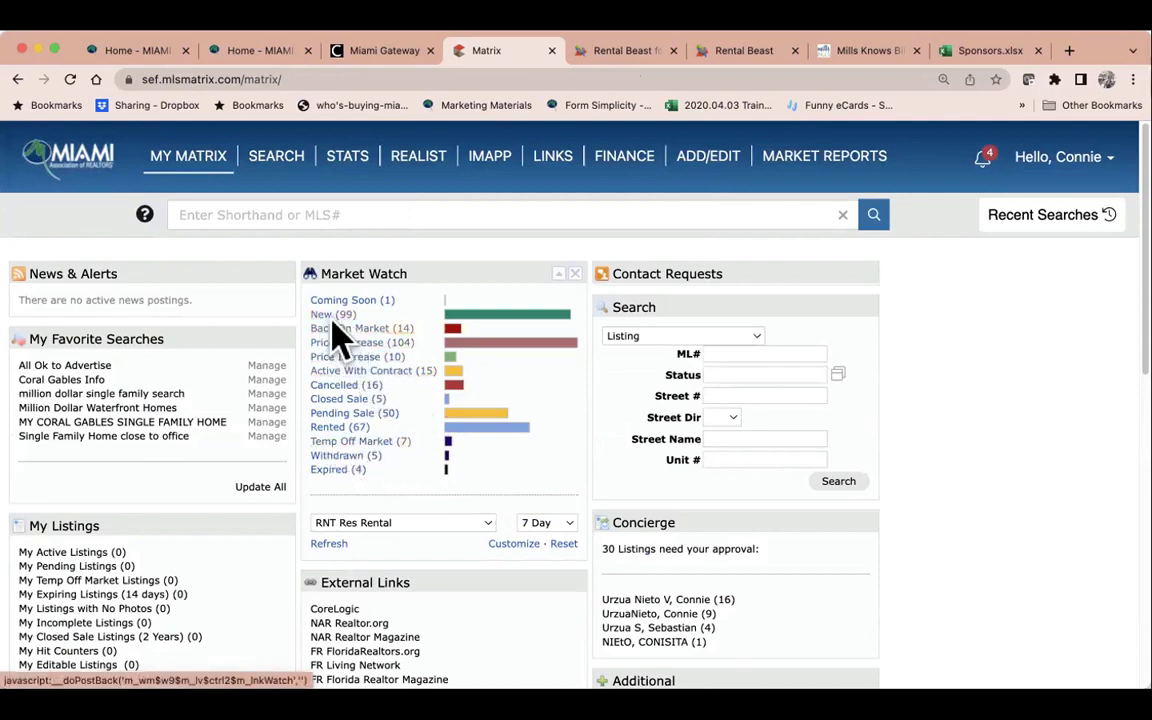
click(560, 521)
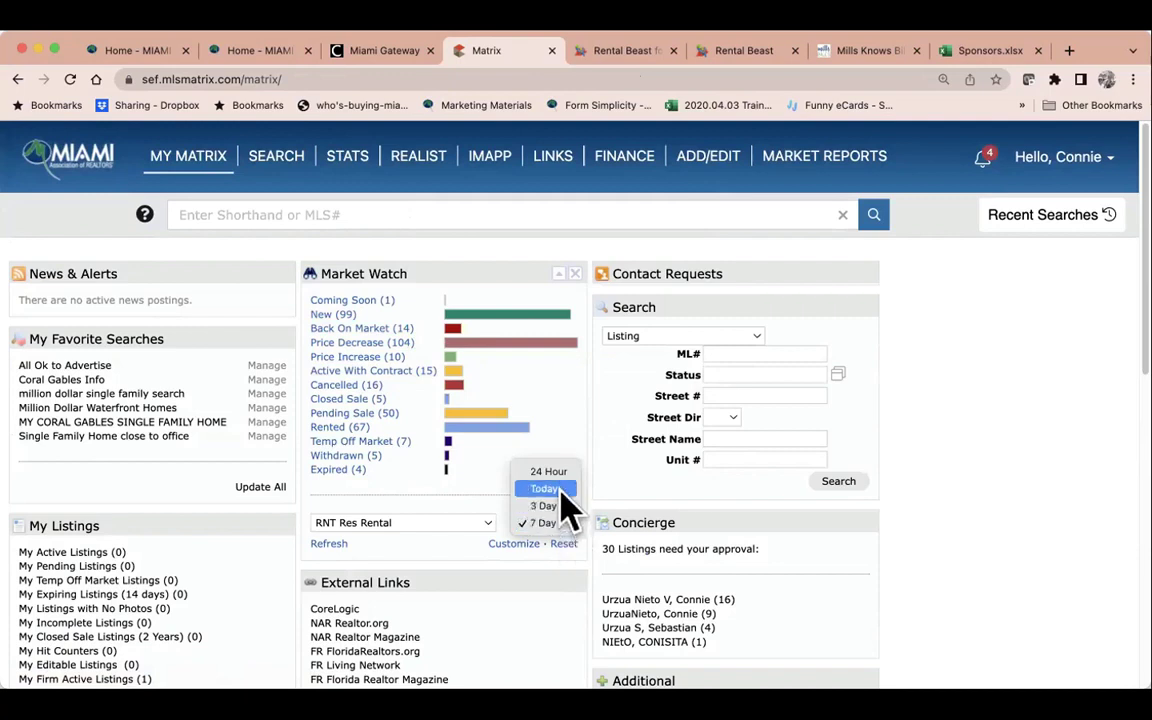
click(557, 506)
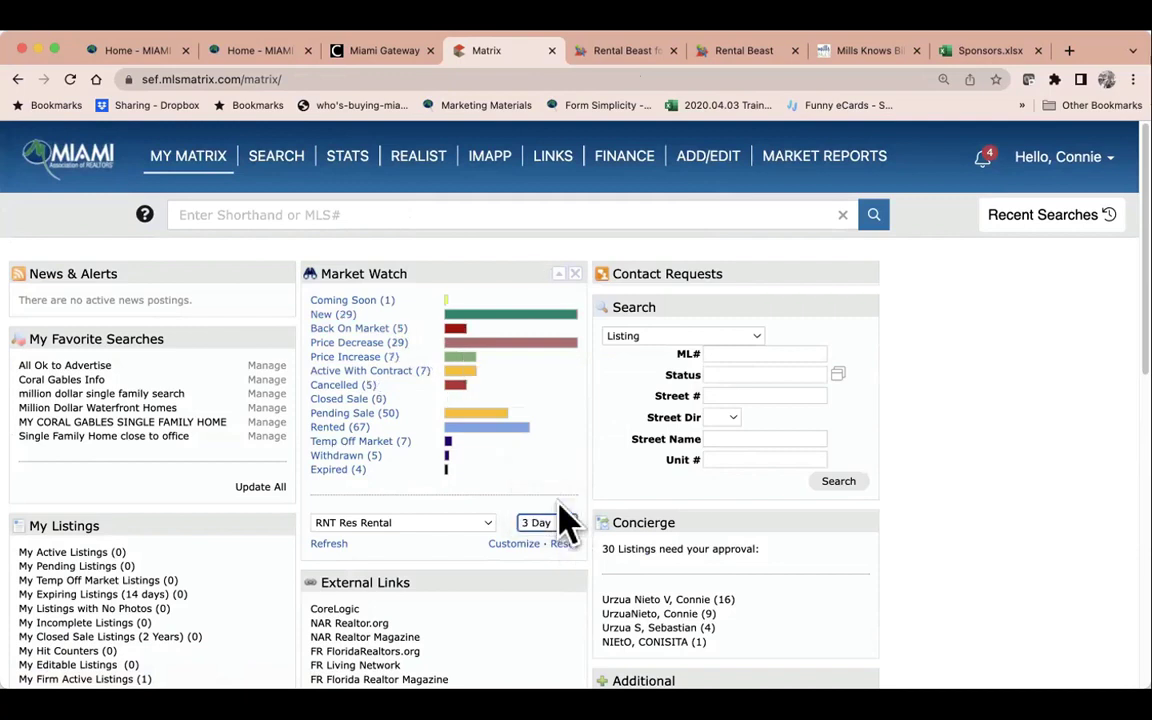
click(336, 316)
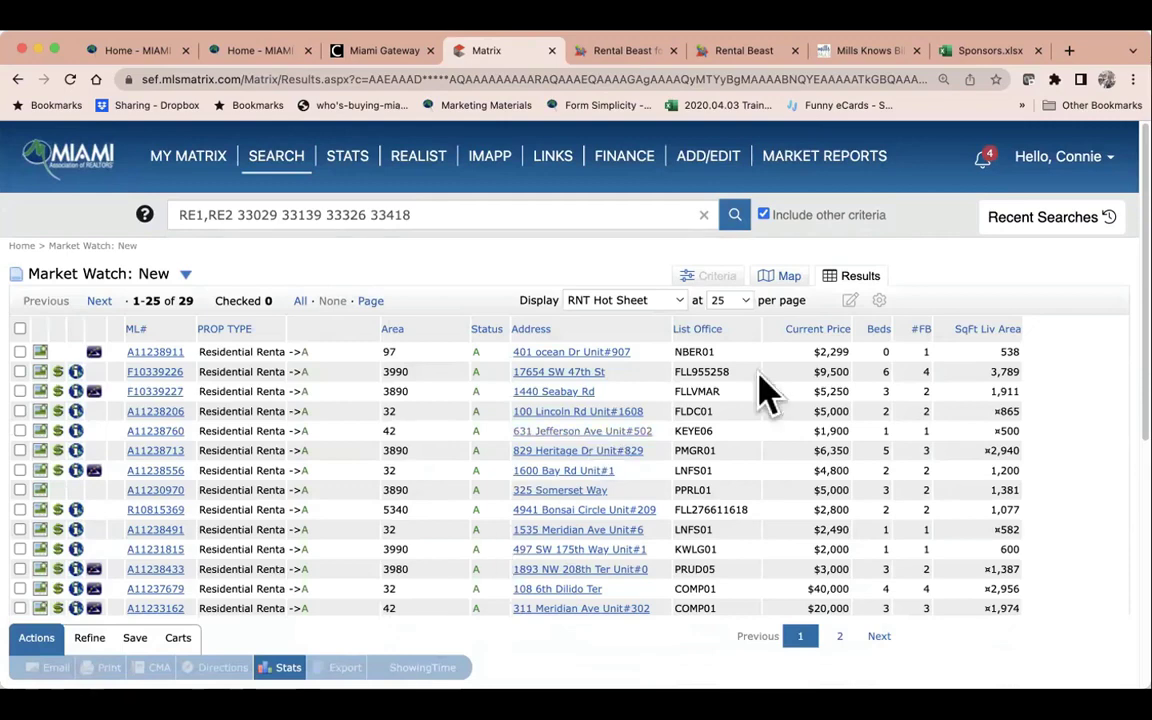
Sort the 29 new rentals by Current Price ascending, starting at $1,800.
click(810, 330)
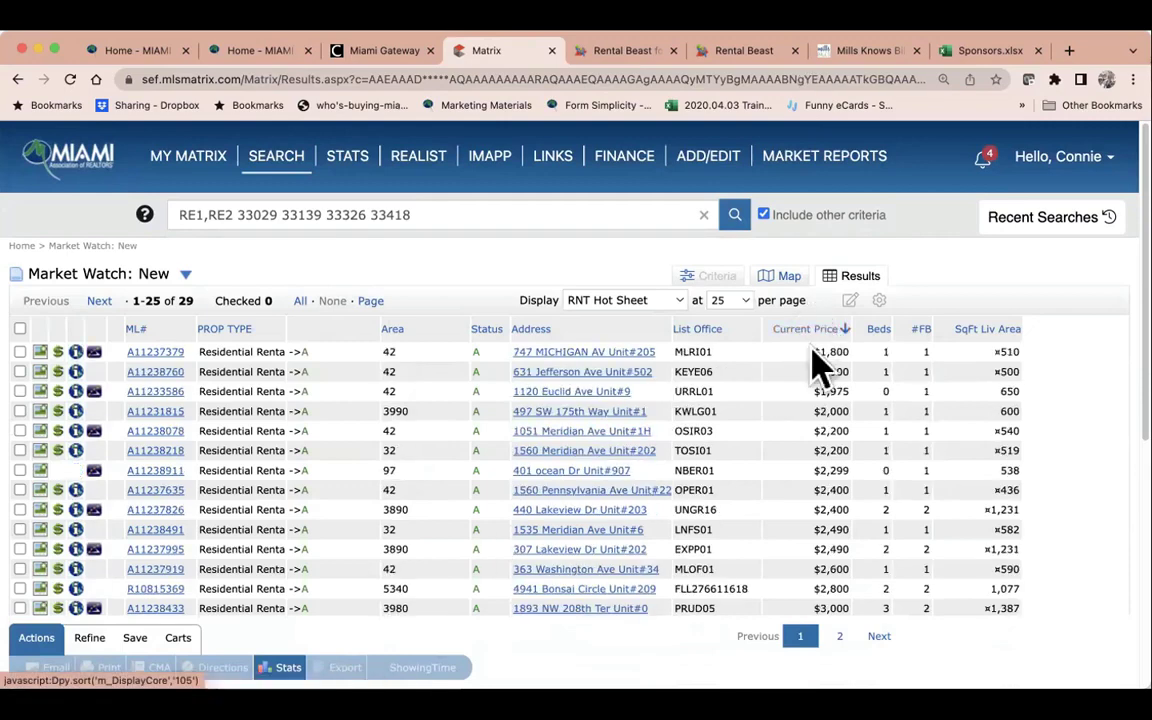
click(810, 330)
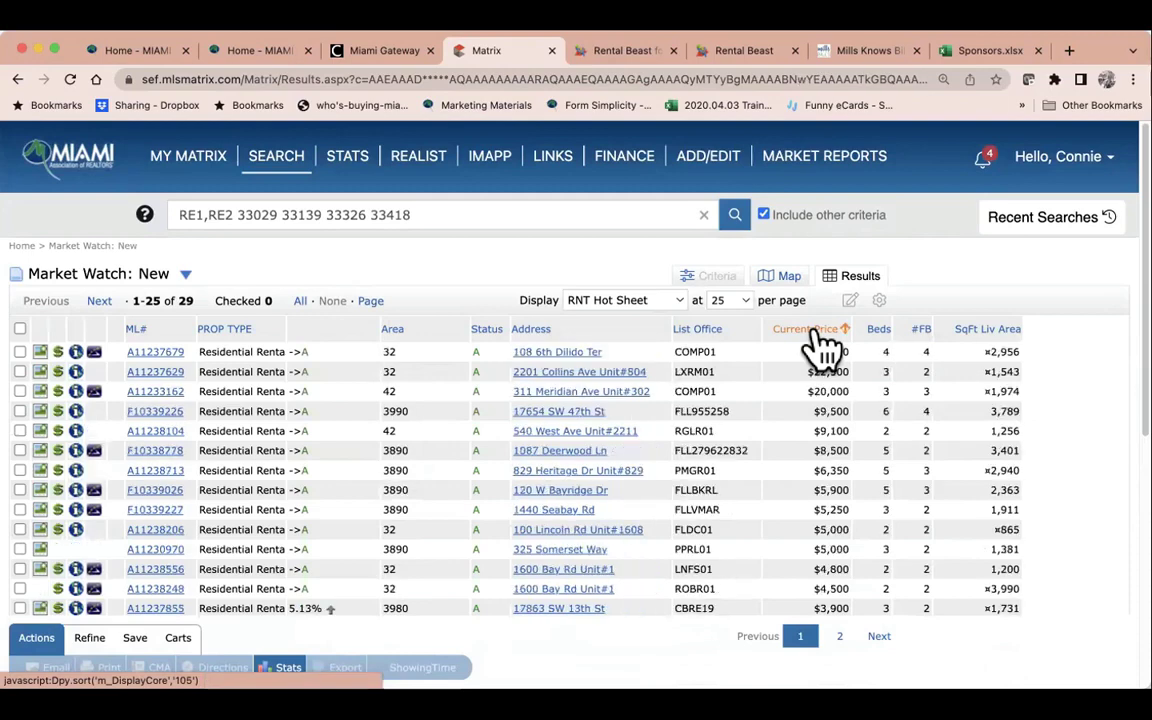
click(812, 330)
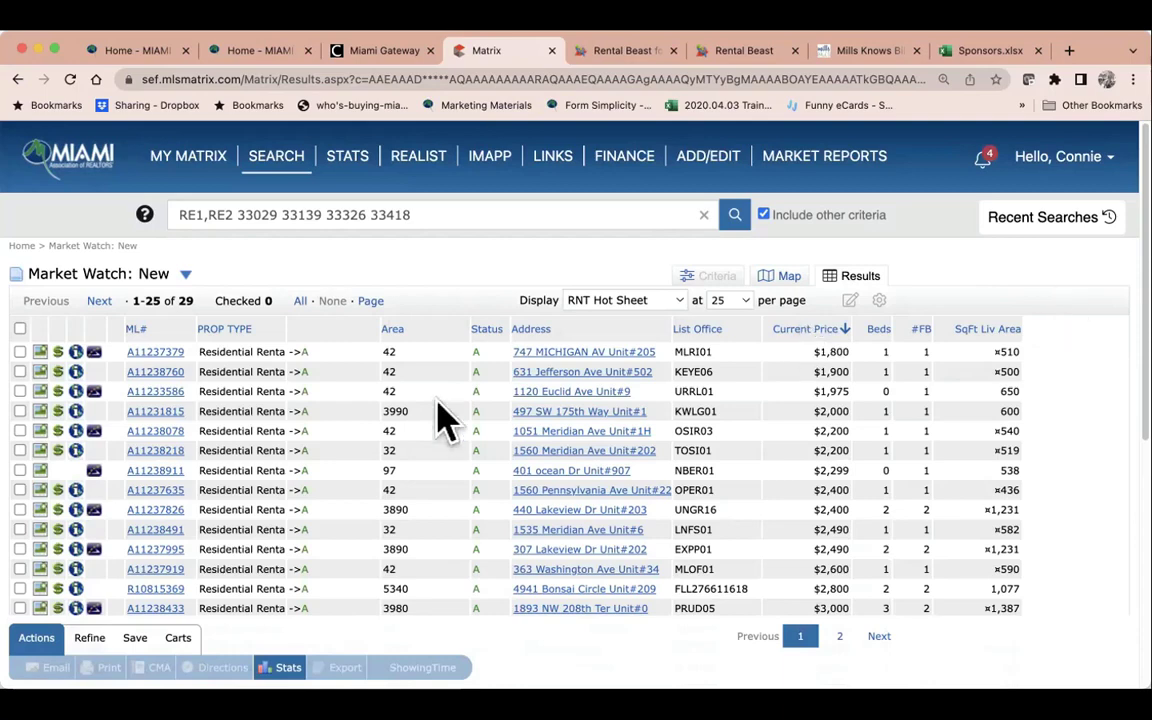
click(156, 354)
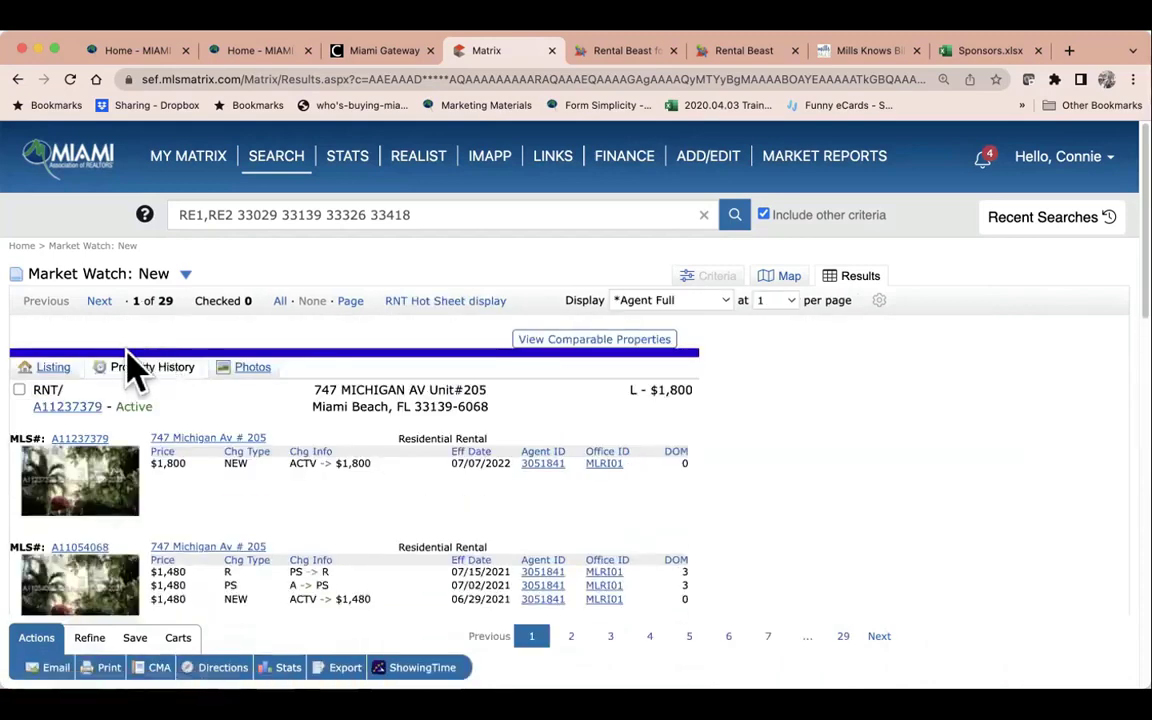
click(50, 368)
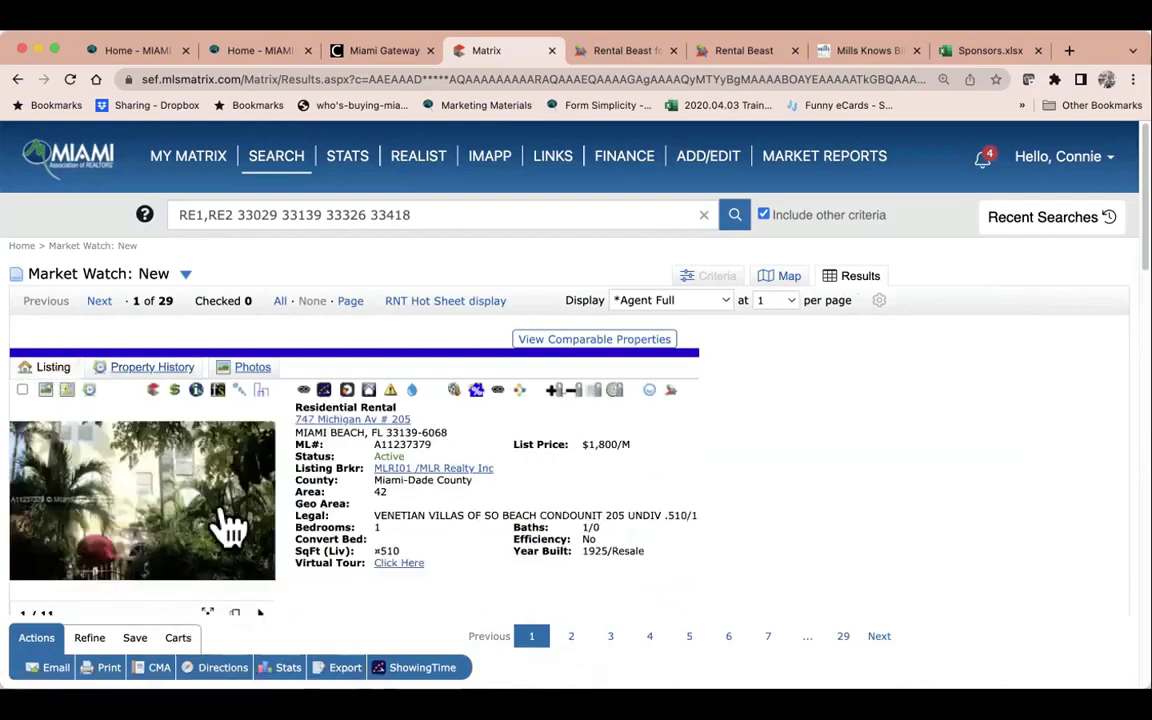
click(259, 515)
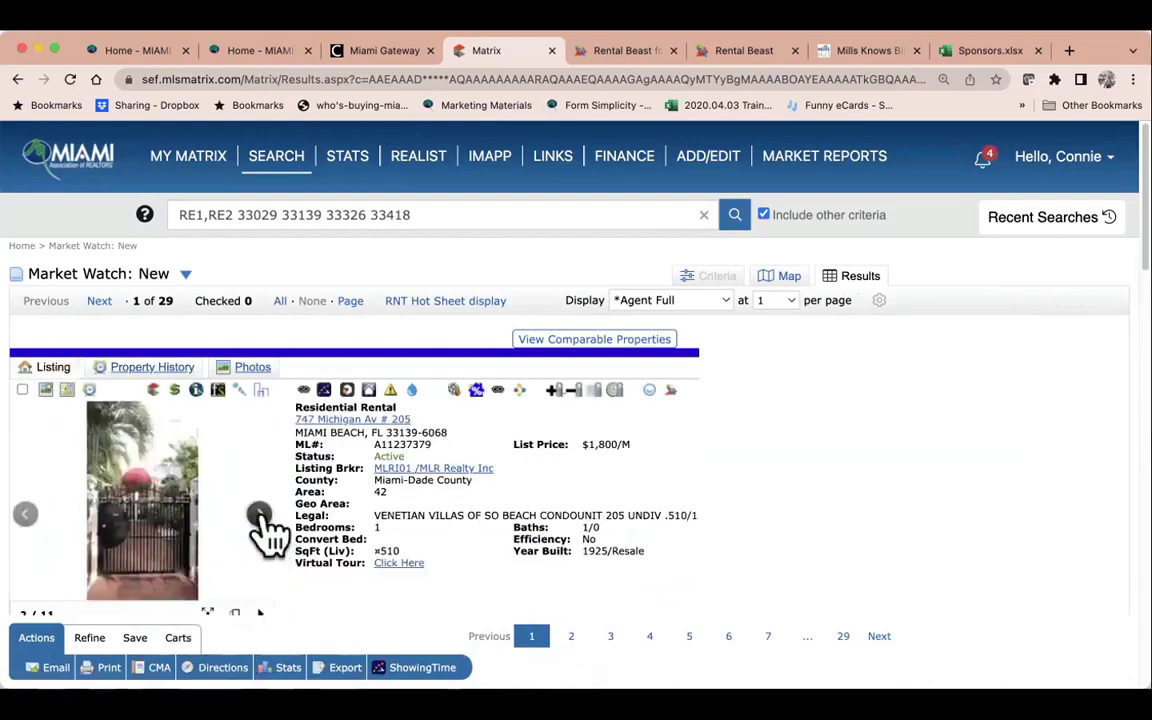
click(259, 515)
click(259, 515)
click(259, 515)
click(259, 515)
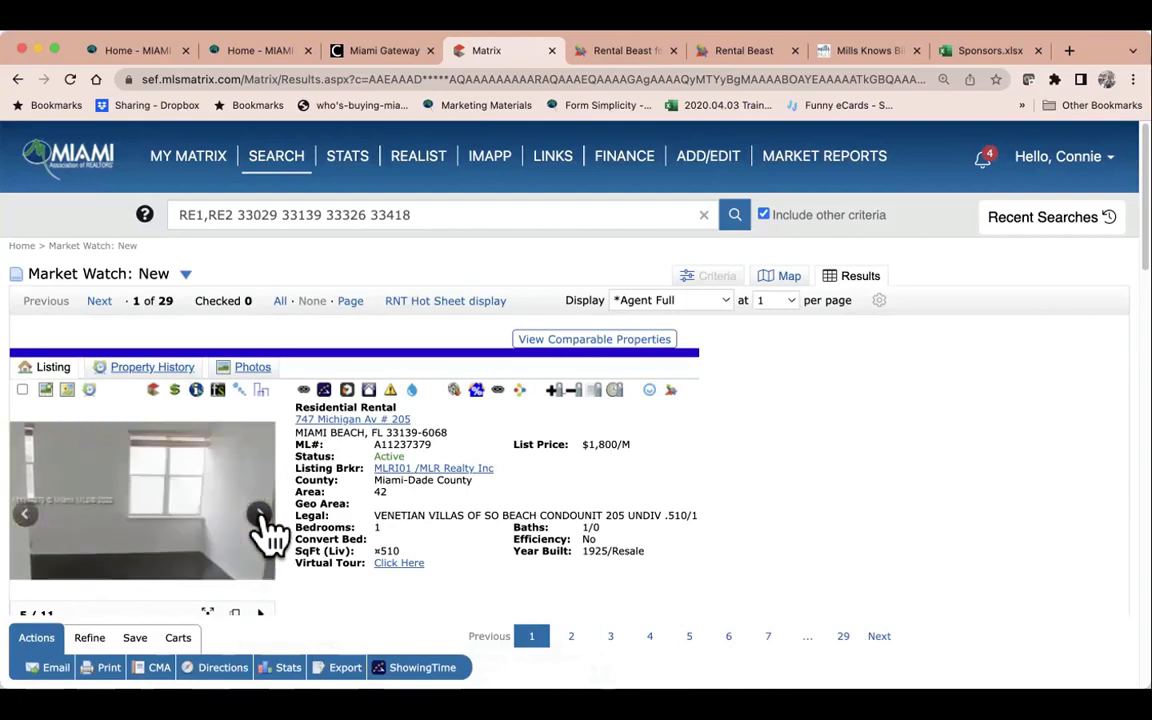
click(257, 514)
Step through new rentals 2 to 6 of 29, browsing the second listing's photos.
click(99, 301)
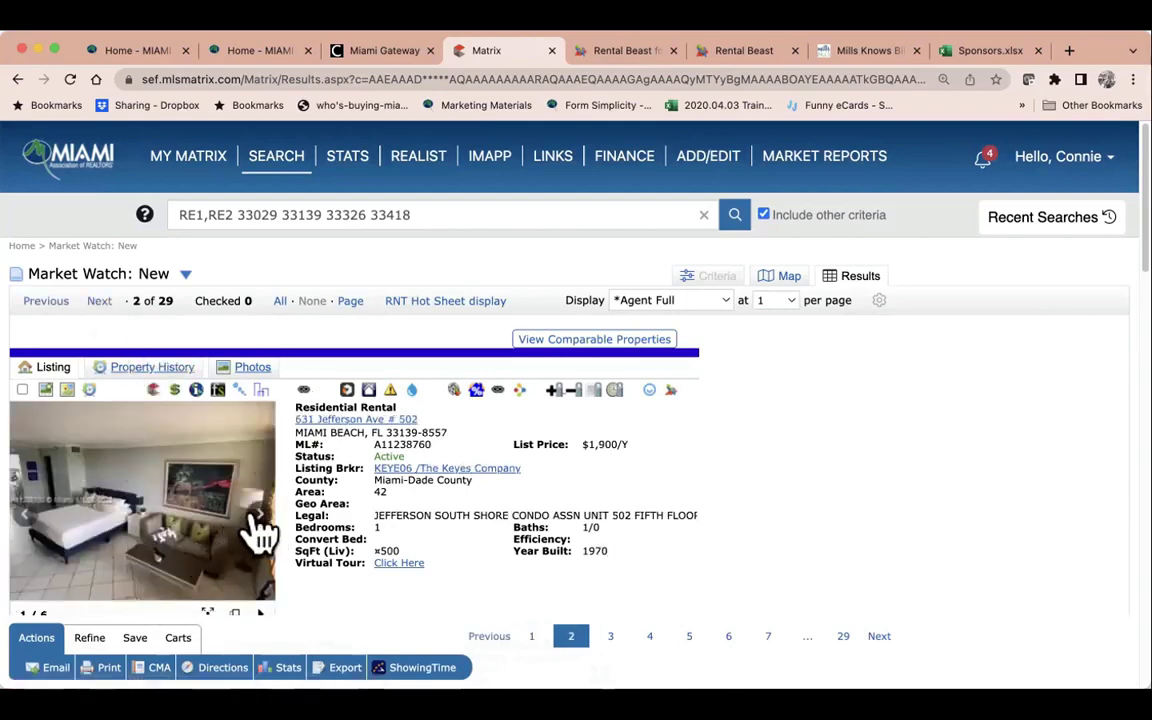
click(259, 515)
click(259, 515)
click(259, 515)
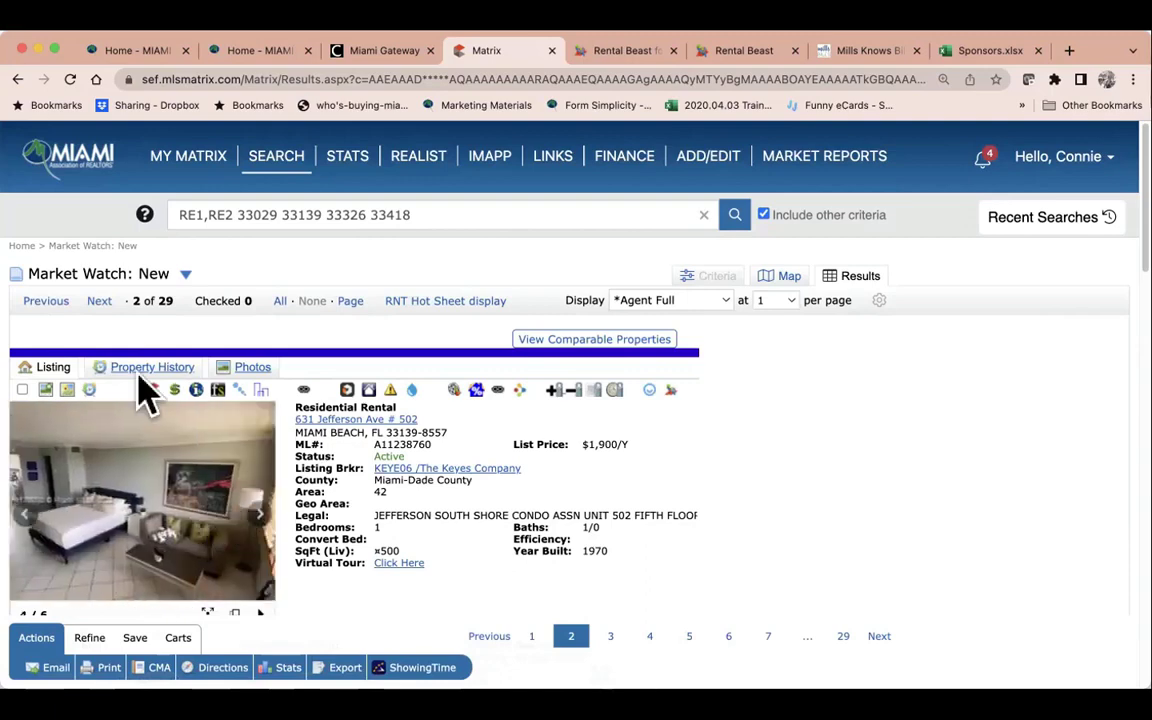
click(99, 301)
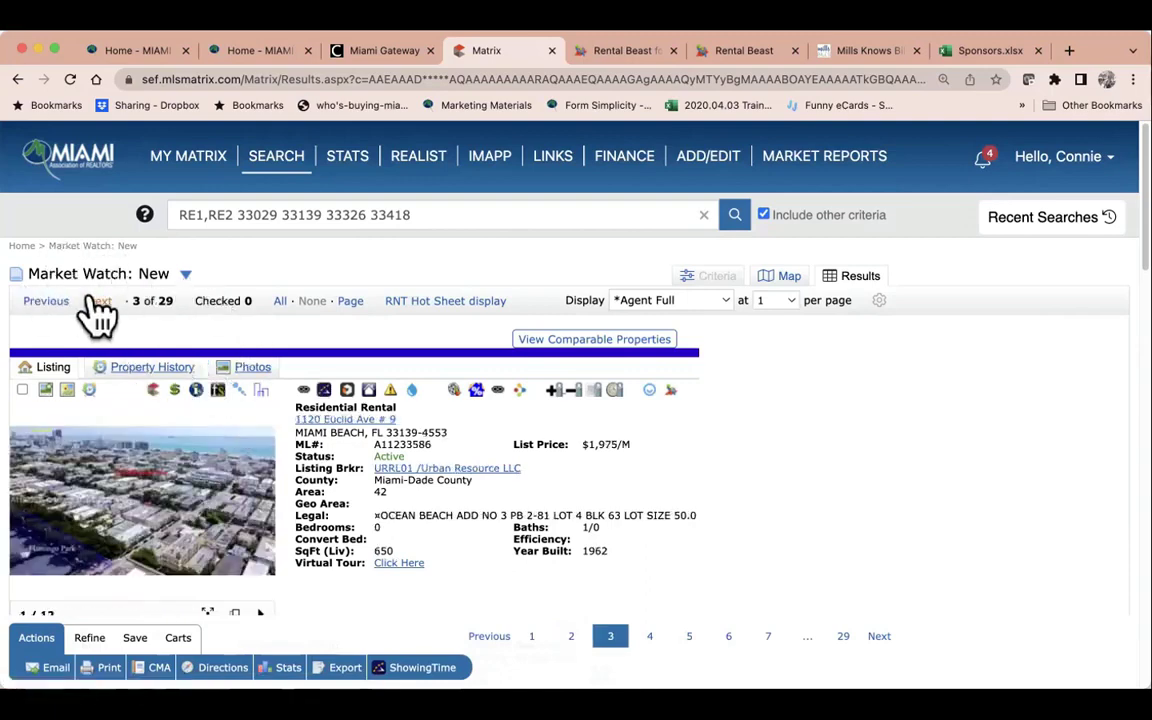
click(94, 302)
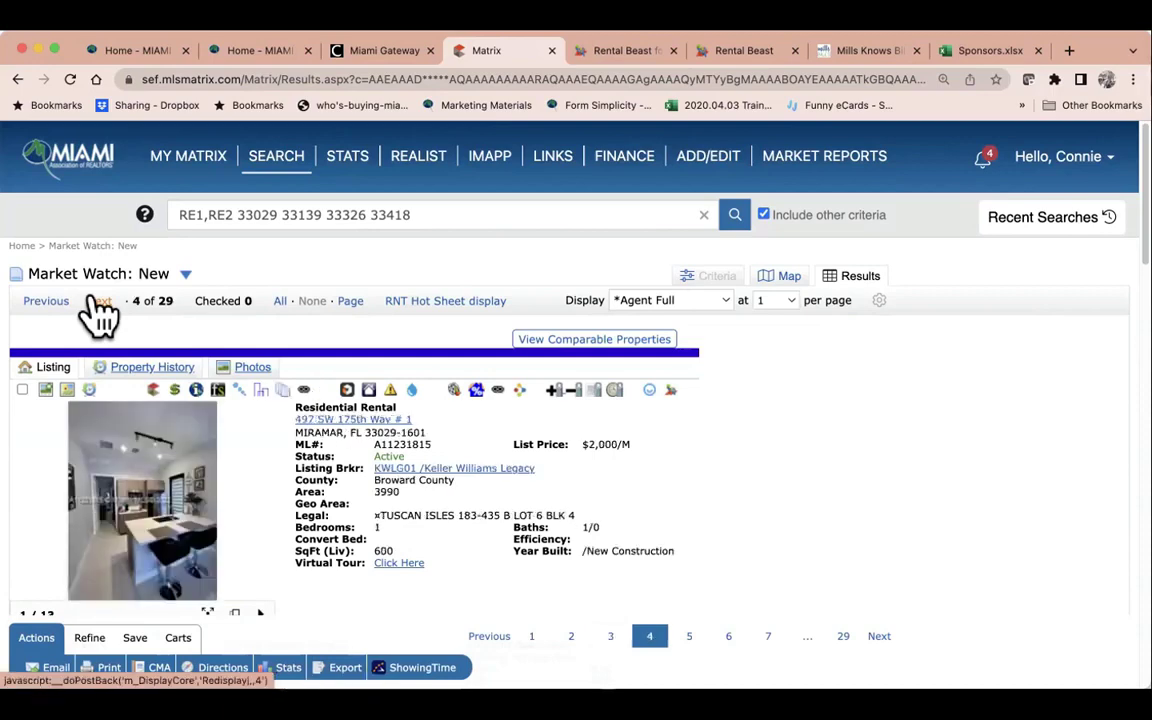
click(99, 301)
click(99, 301)
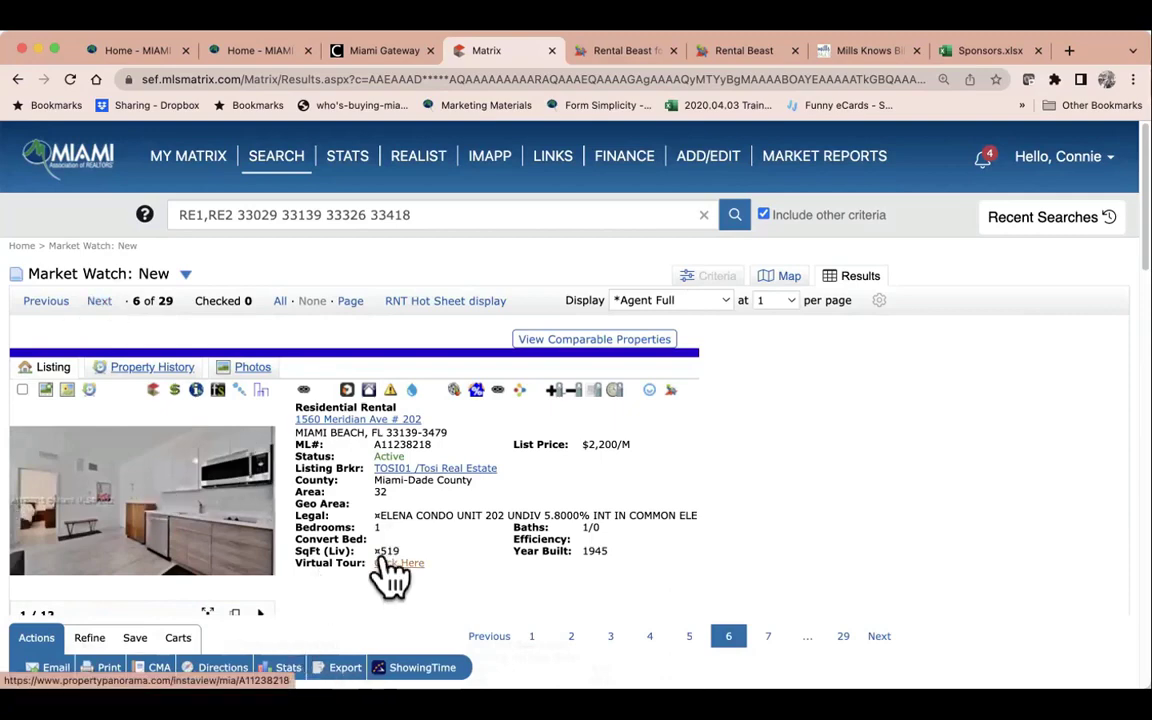
Use the MIAMI logo to return to My Matrix, showing New (29) and Rented (15).
mouse_move(283, 172)
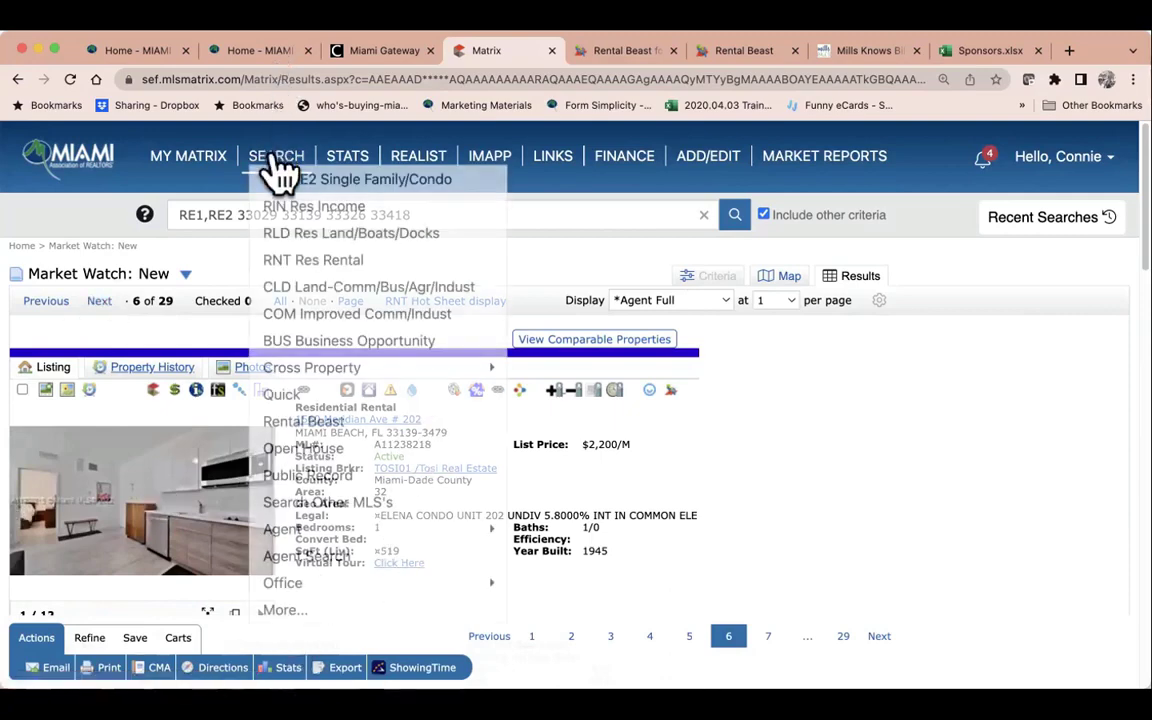
click(57, 165)
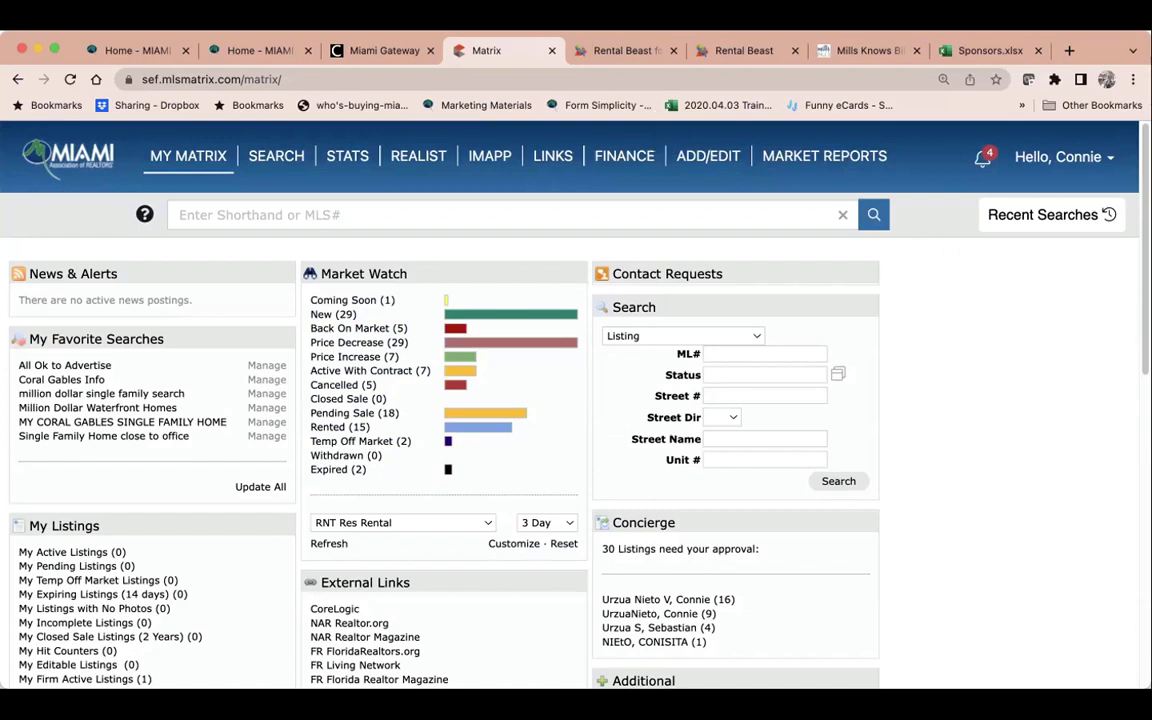
Open the MLS Resource Center page on miamirealtors.com and scroll to Matrix Tutorials and Field Definitions.
click(245, 55)
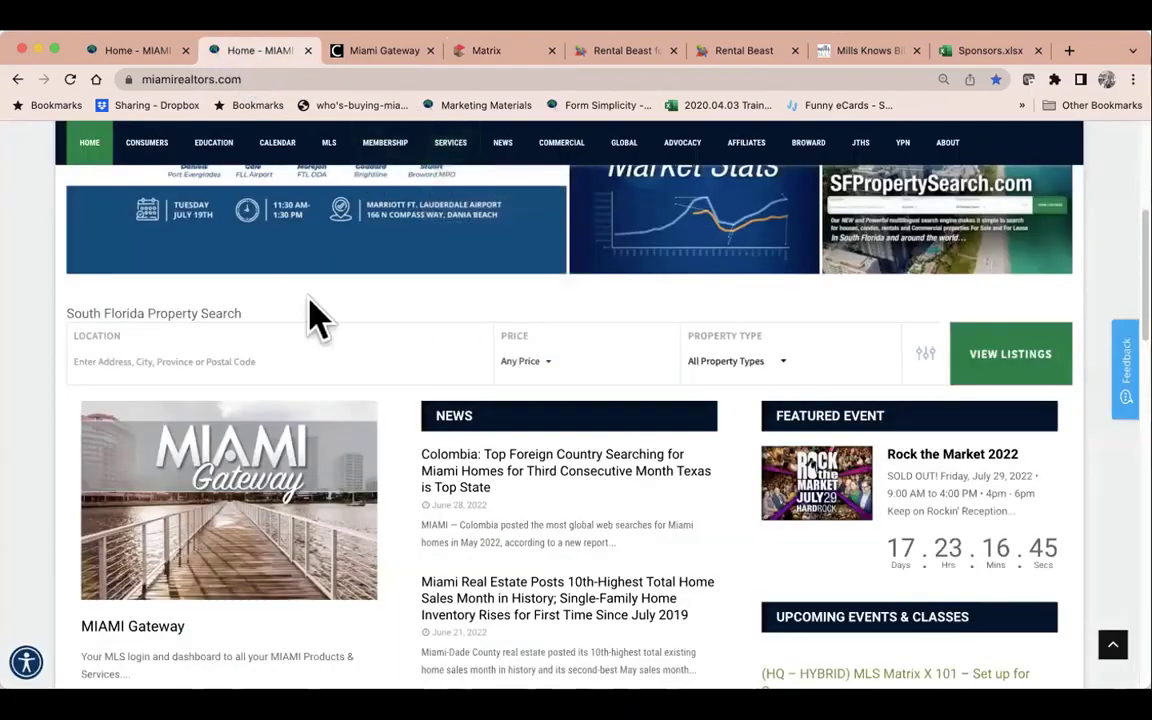
scroll(309, 314, up, 5)
mouse_move(333, 248)
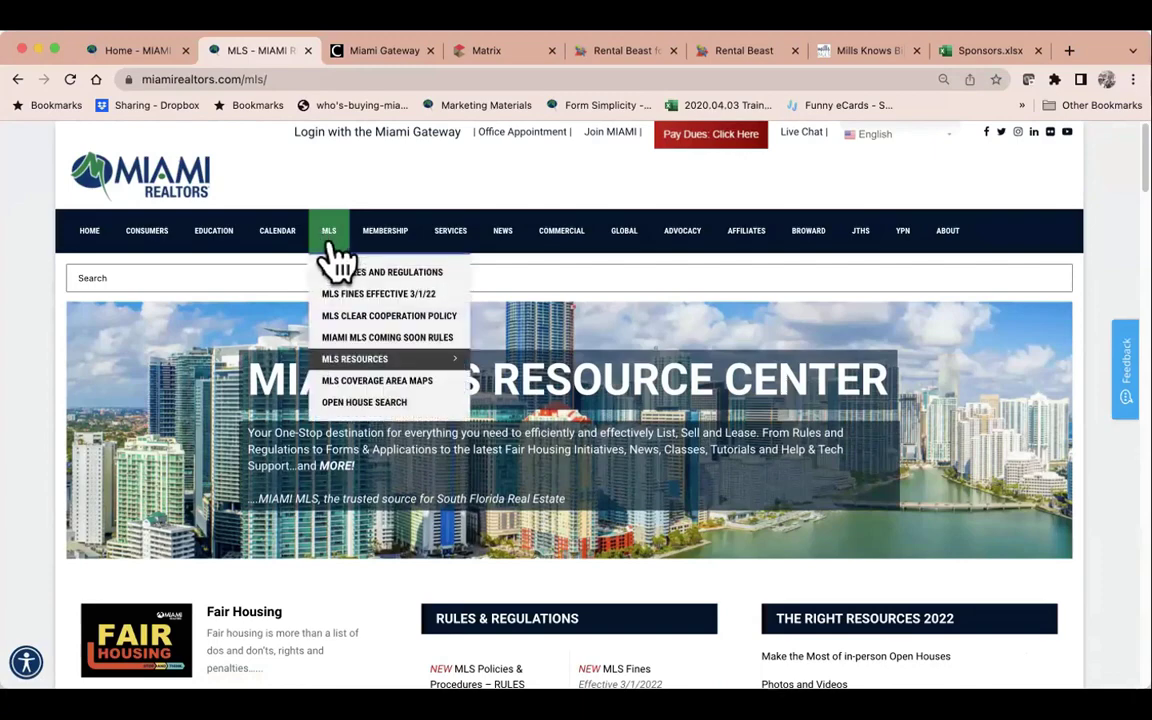
scroll(784, 380, down, 5)
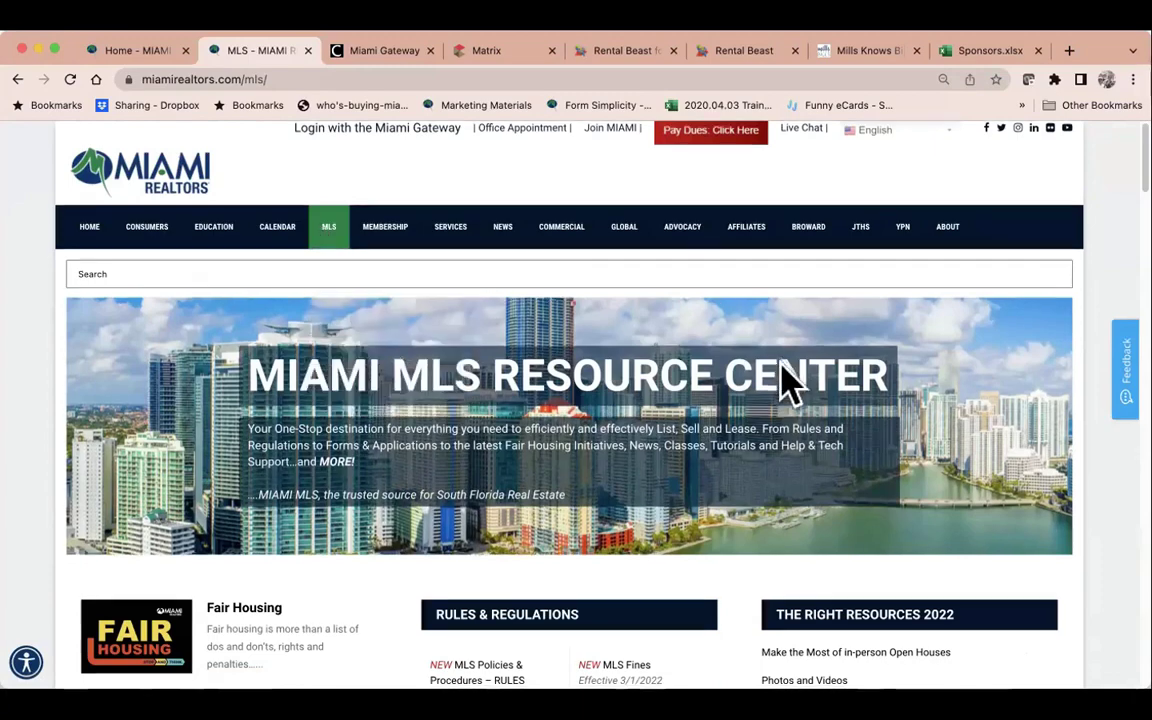
scroll(784, 380, down, 5)
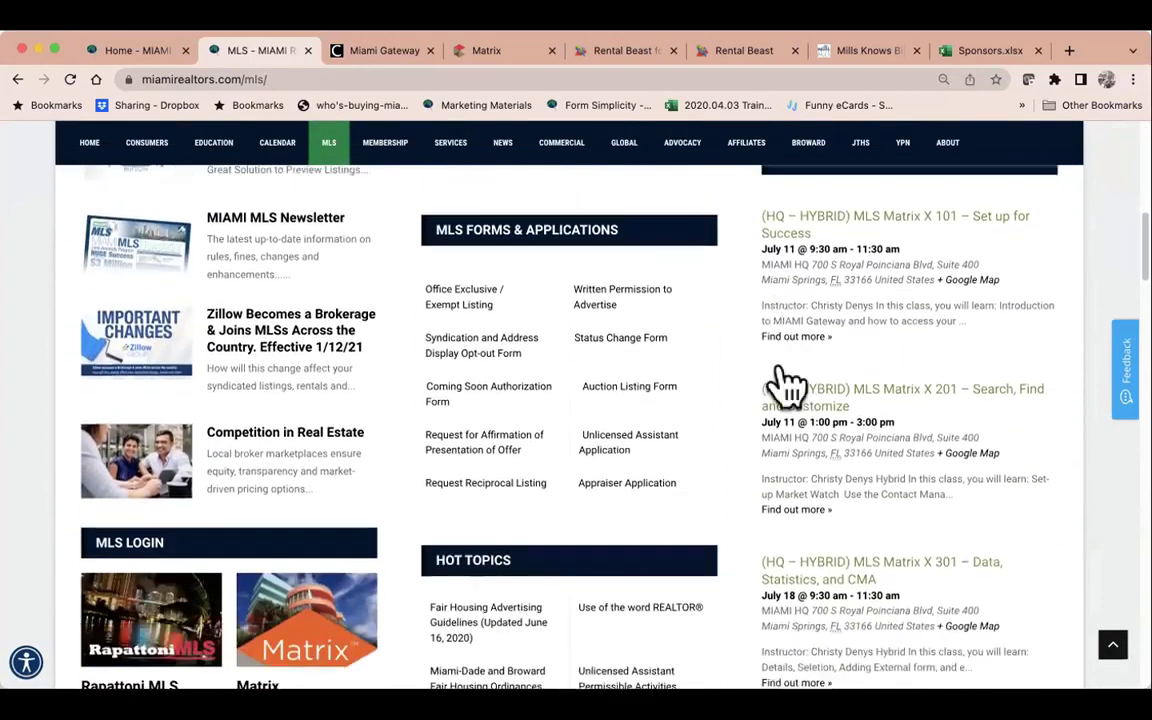
scroll(784, 380, down, 3)
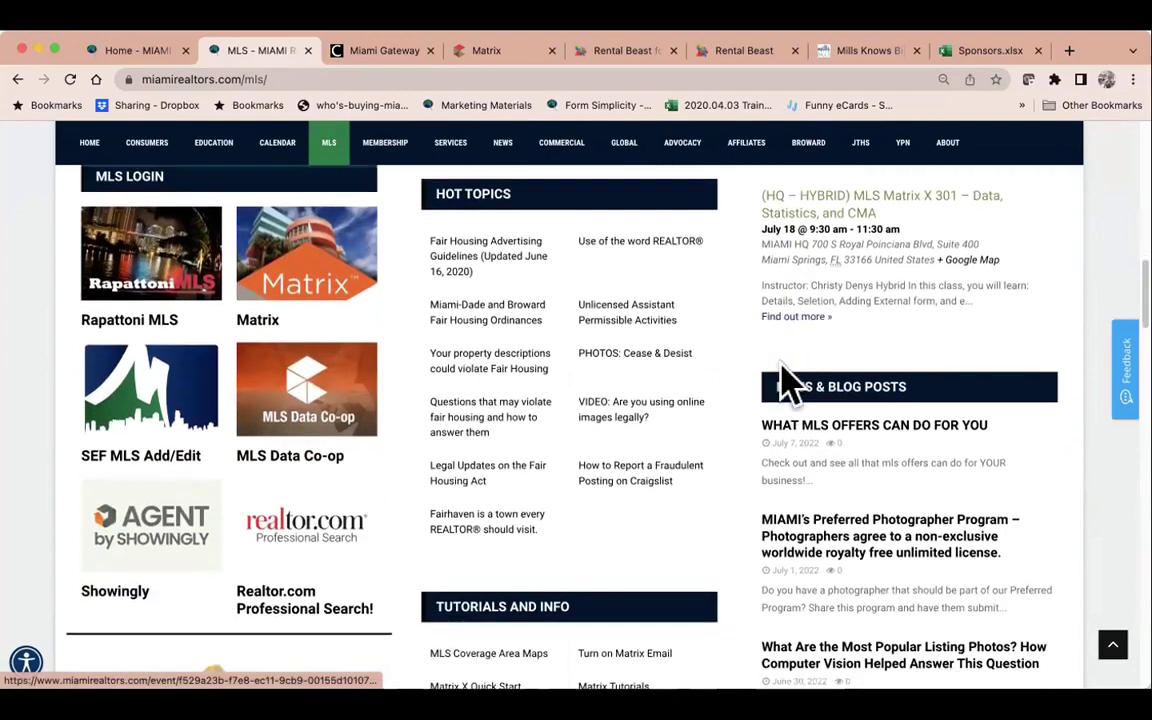
scroll(785, 375, down, 4)
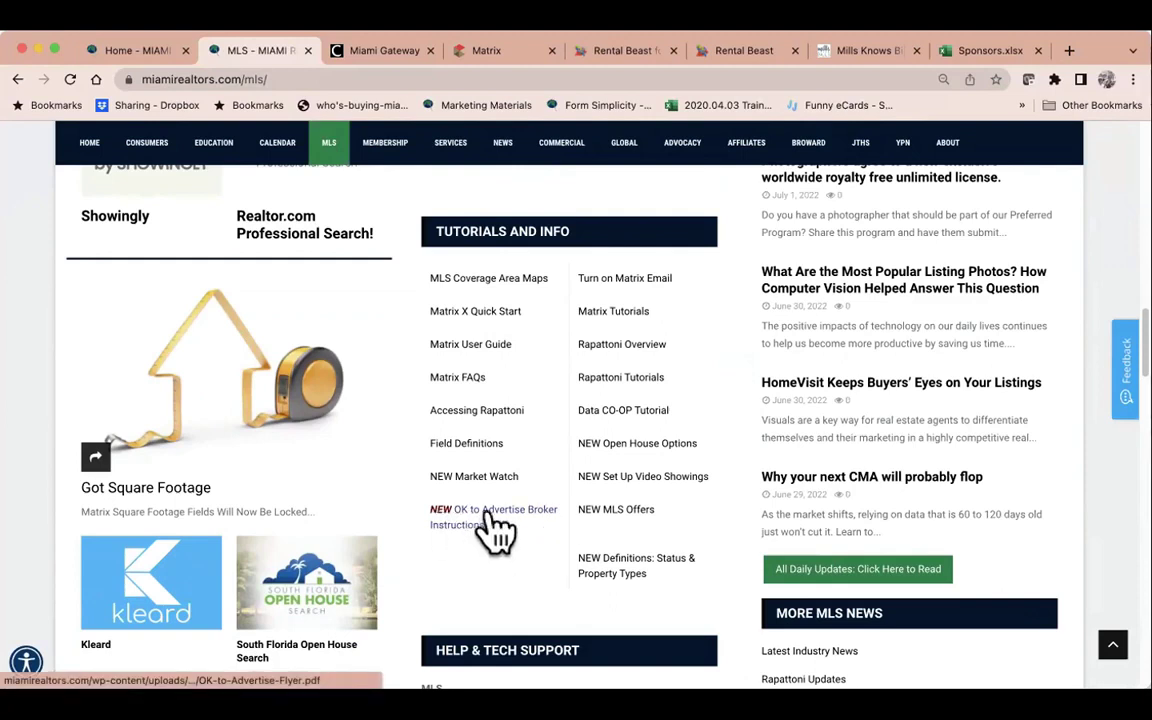
Read the OK to Advertise broker instructions flyer PDF through step 4, then return to the Matrix tab.
click(490, 516)
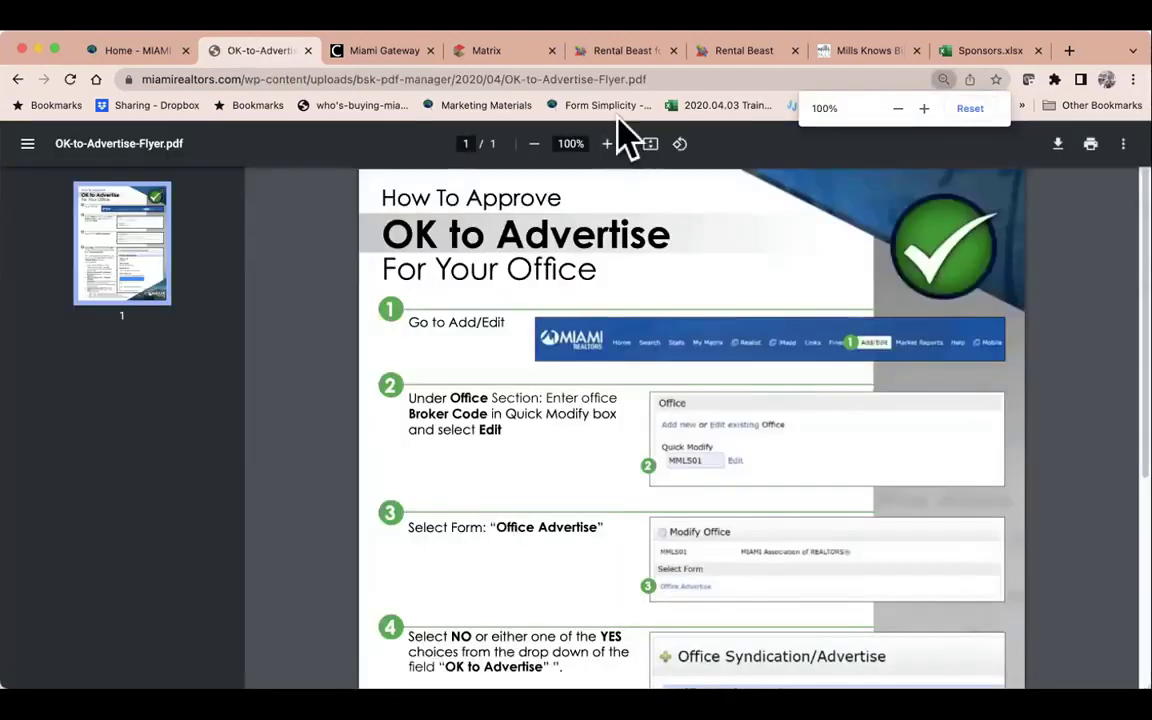
click(536, 78)
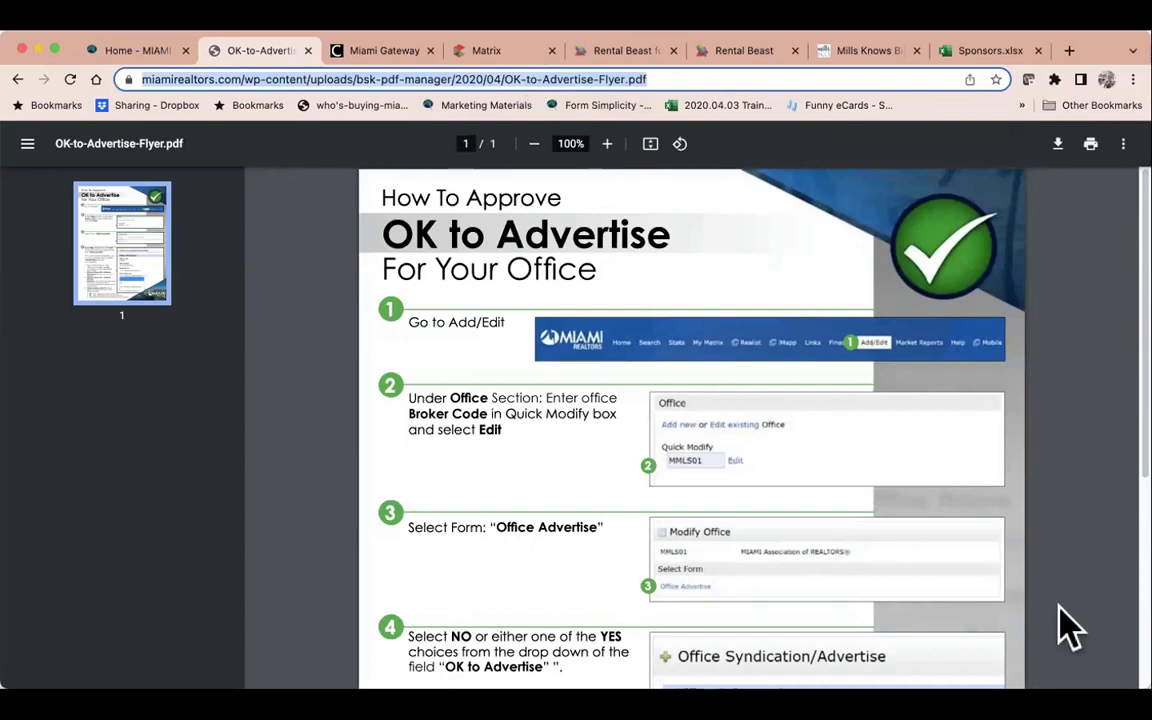
scroll(590, 490, down, 2)
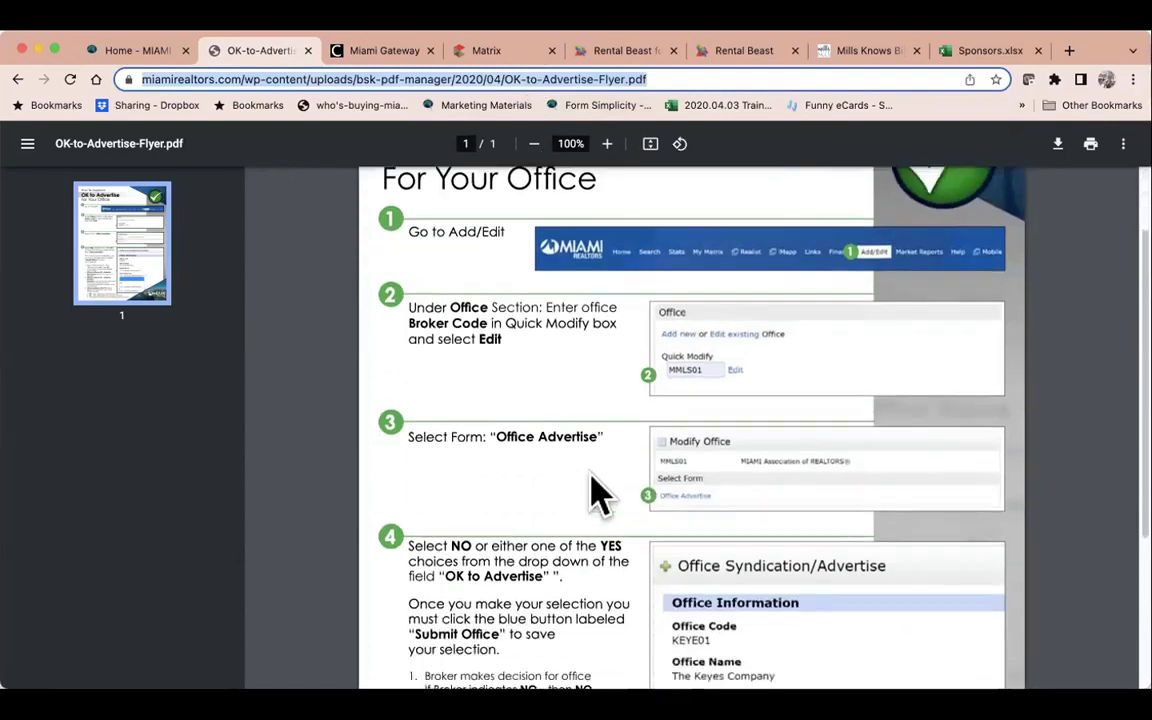
scroll(592, 490, down, 5)
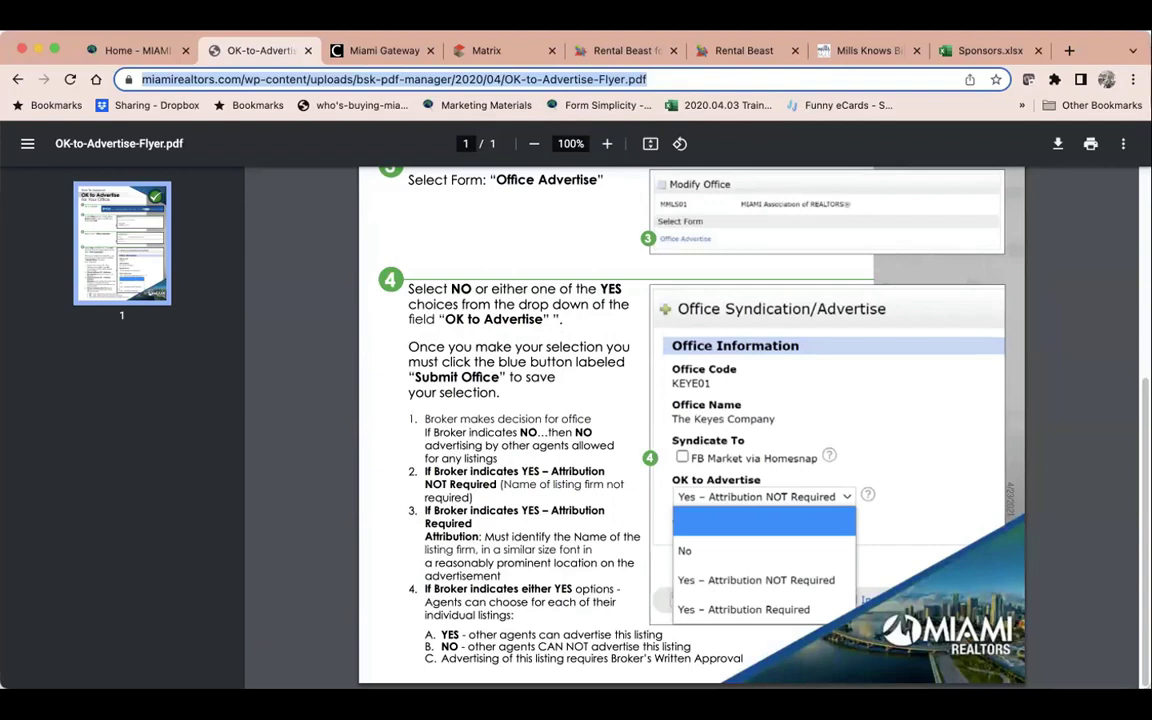
click(505, 52)
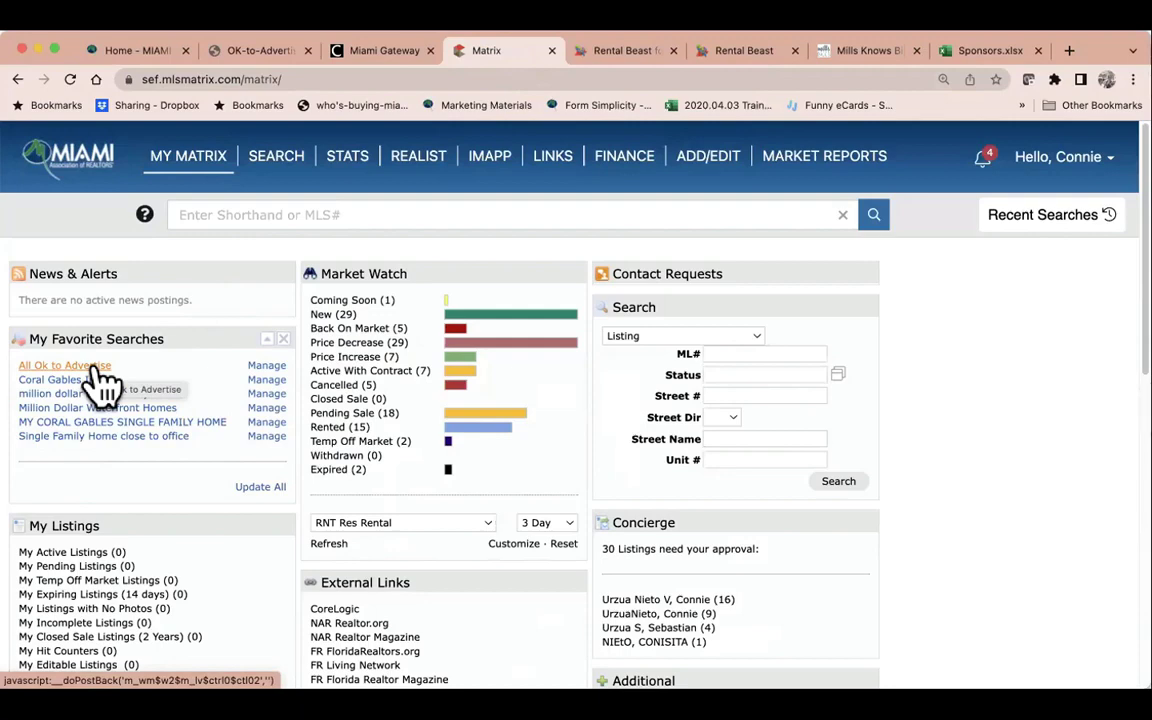
Start a new residential rental search with Coming Soon excluded from the status filter.
mouse_move(286, 172)
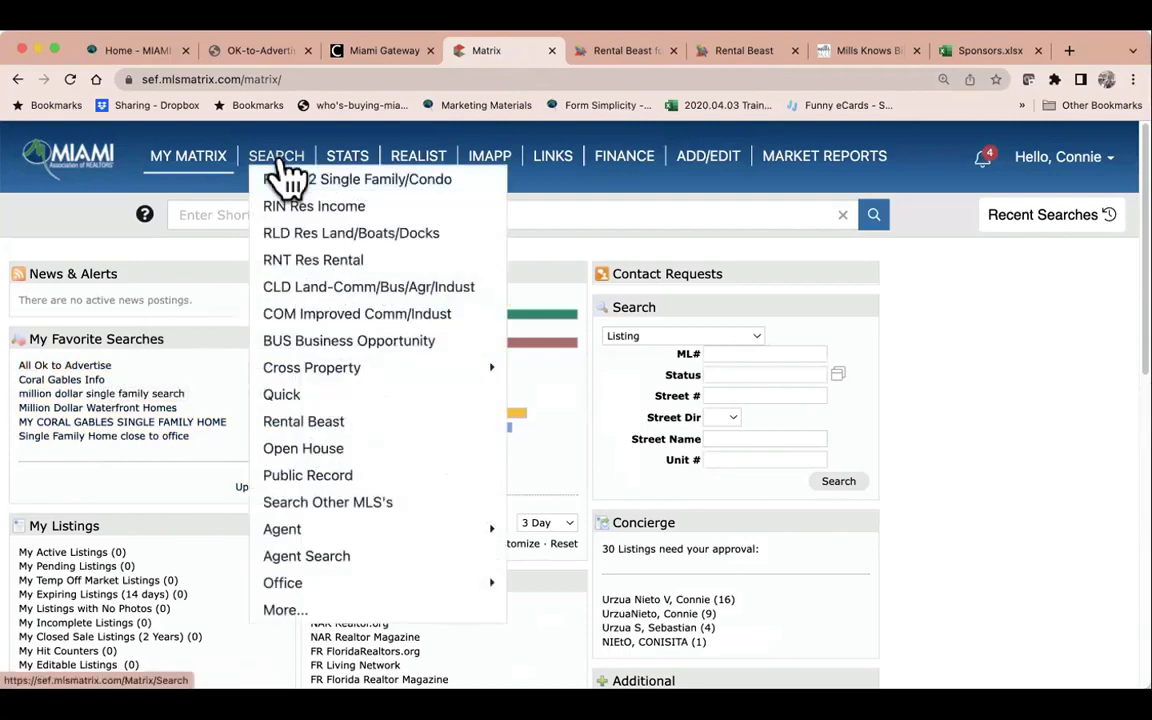
click(300, 268)
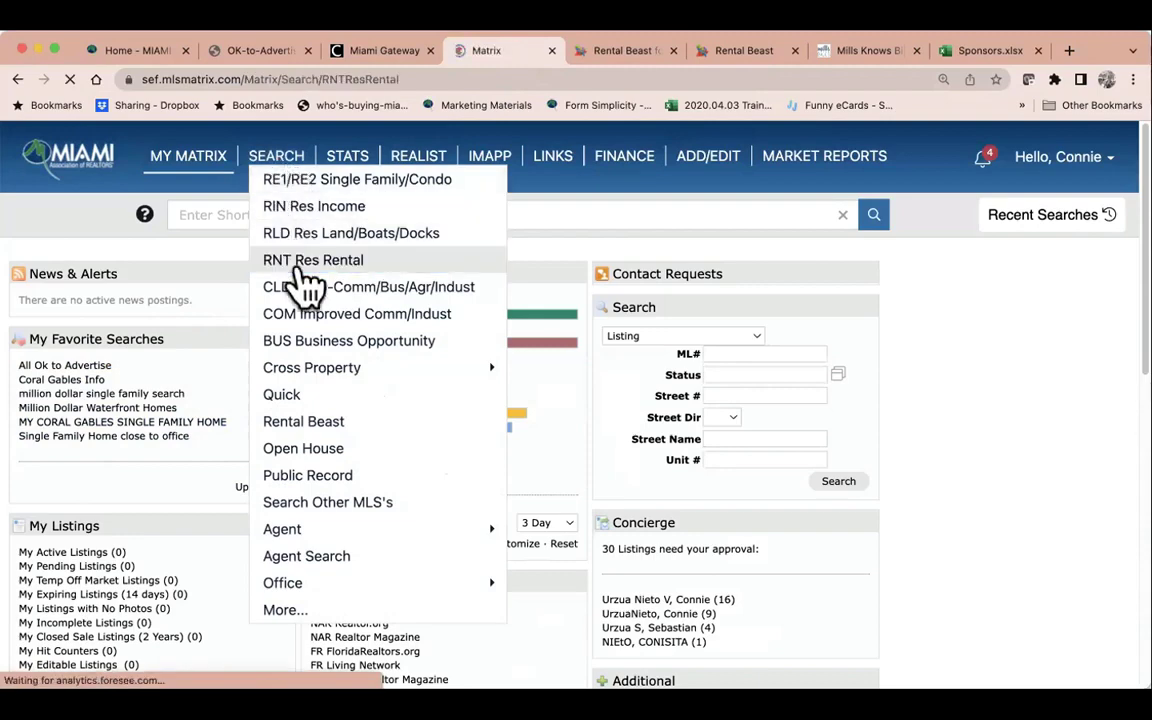
click(41, 343)
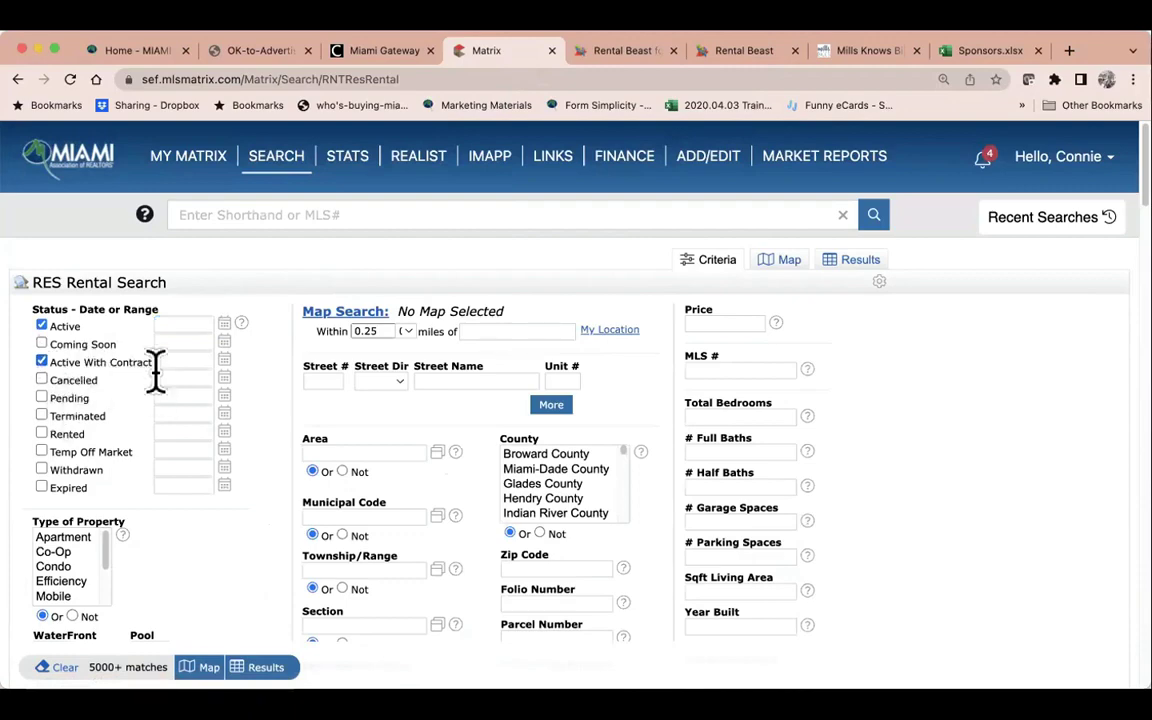
Scroll the RES Rental Search form down to Additional Fields, showing Pets Allowed, HOPA and OK to Advertise.
scroll(270, 617, down, 5)
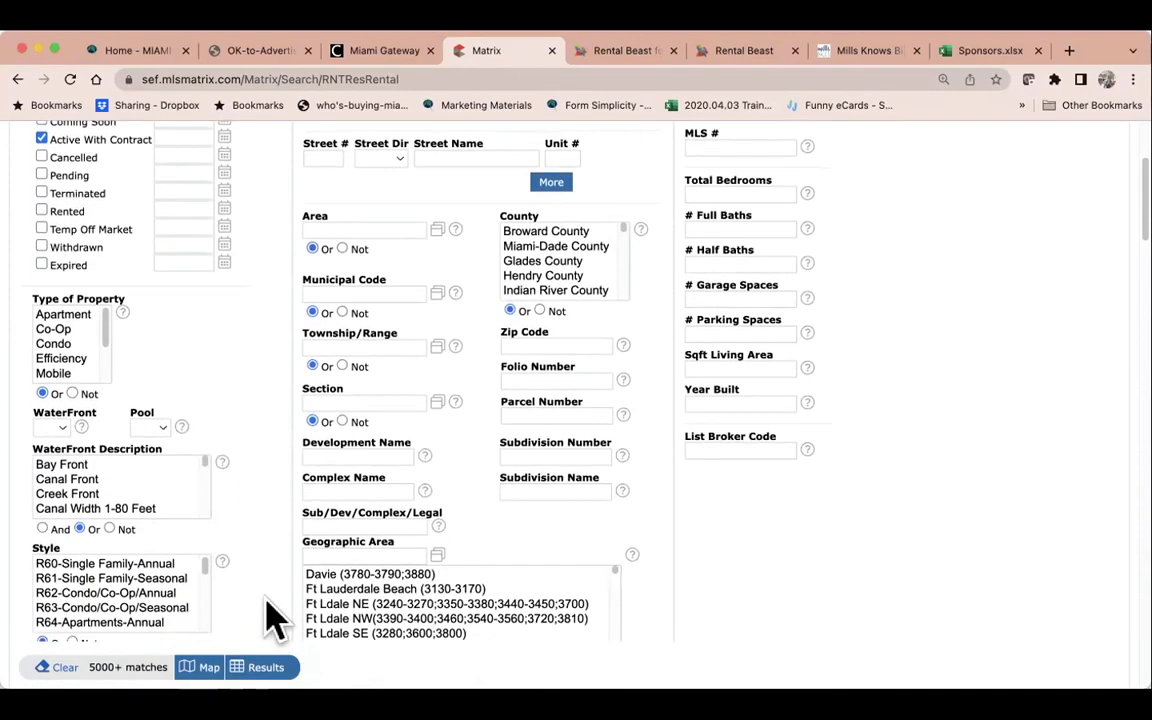
scroll(270, 617, down, 4)
scroll(270, 617, up, 3)
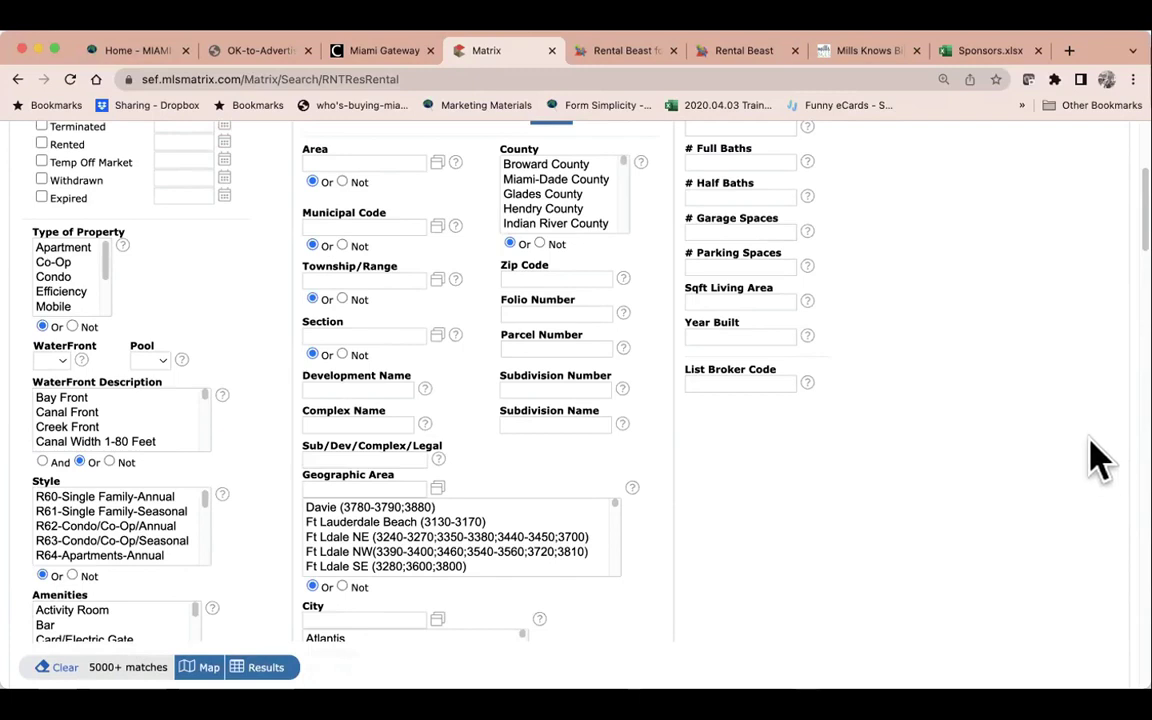
scroll(501, 355, up, 2)
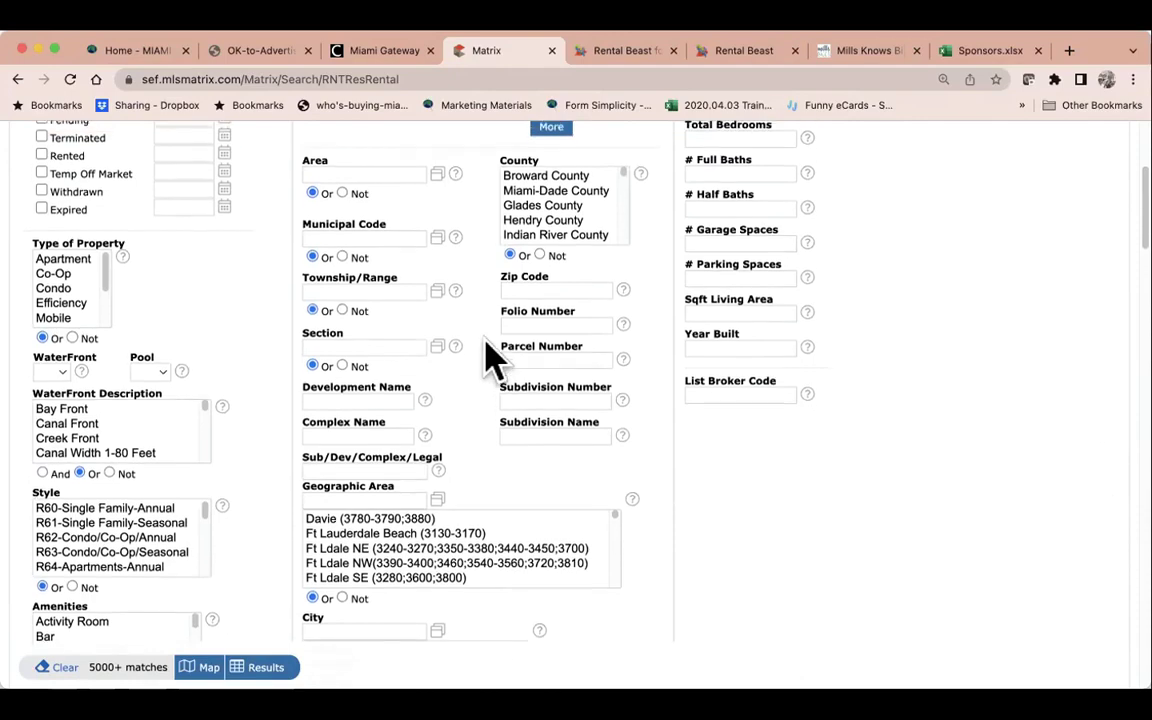
scroll(493, 358, up, 1)
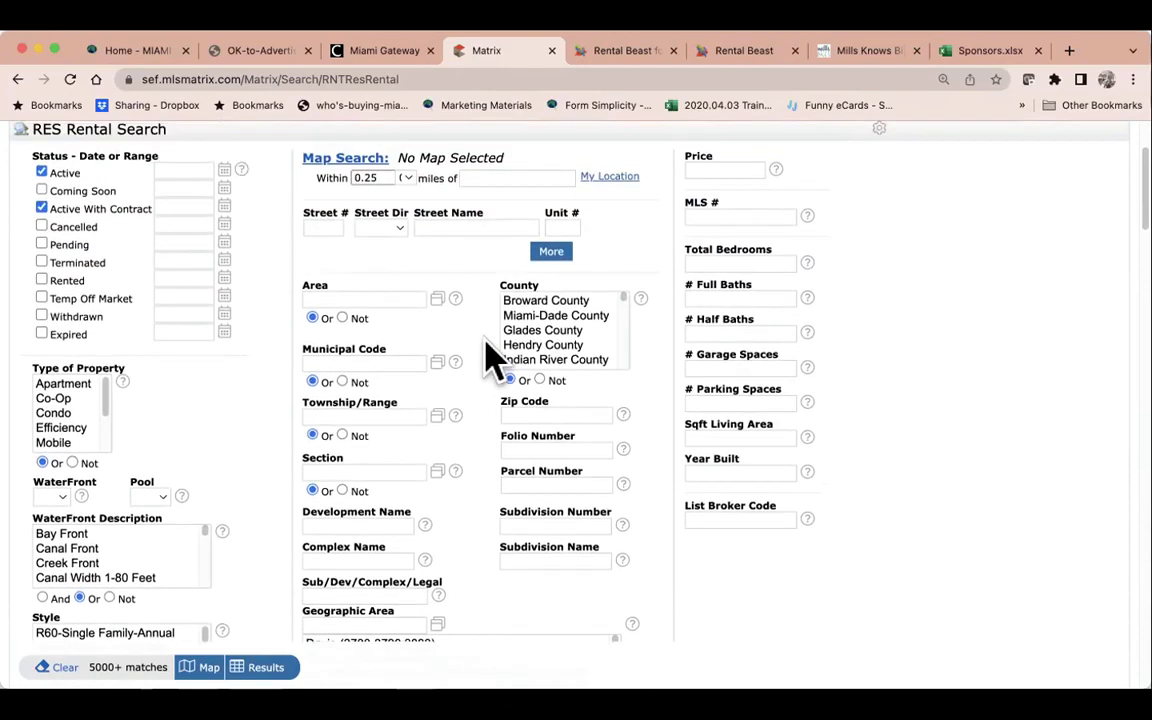
click(532, 414)
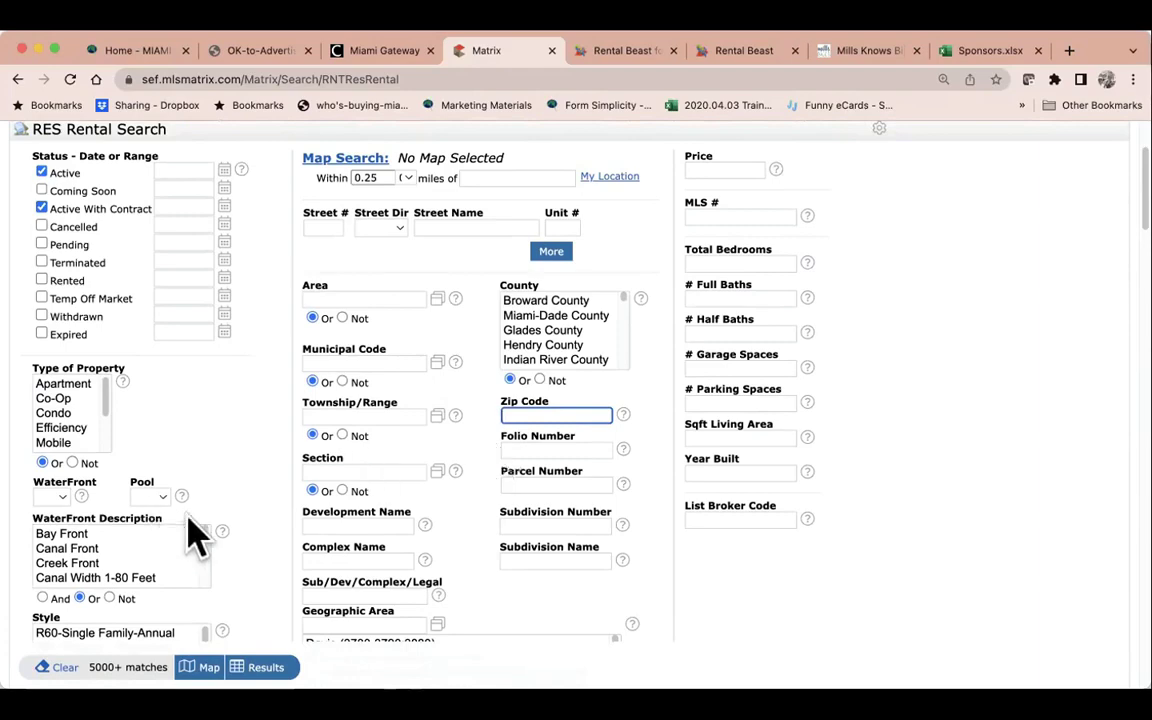
scroll(224, 484, down, 5)
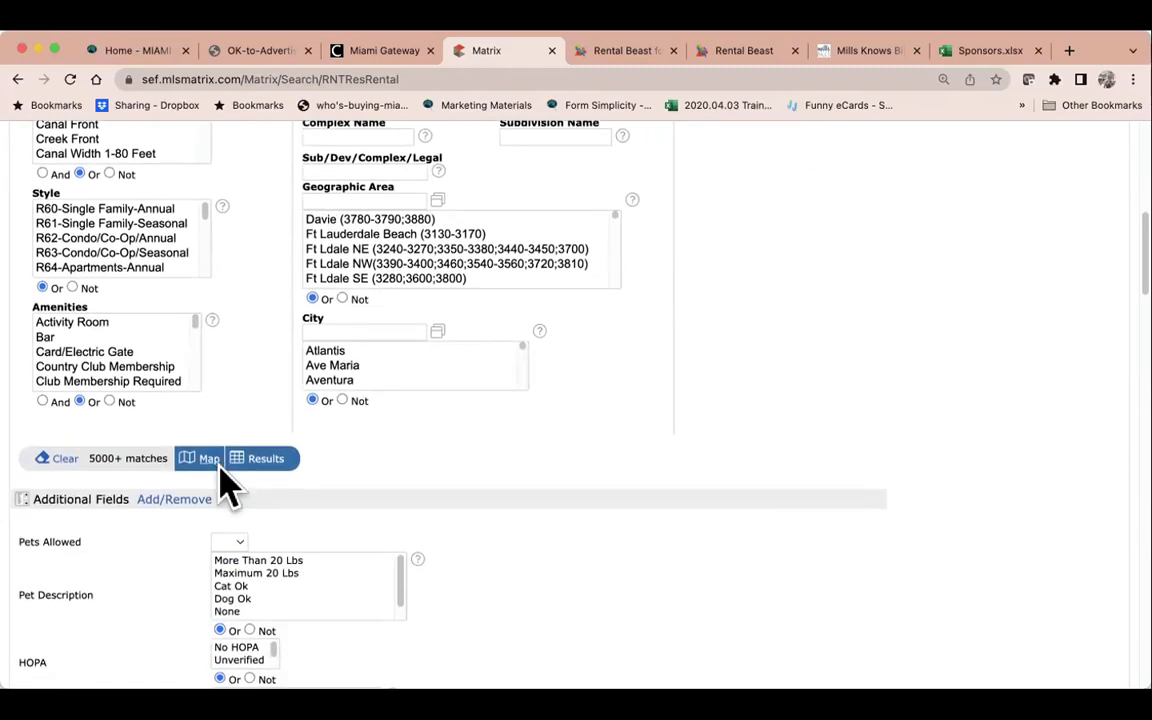
scroll(228, 487, down, 3)
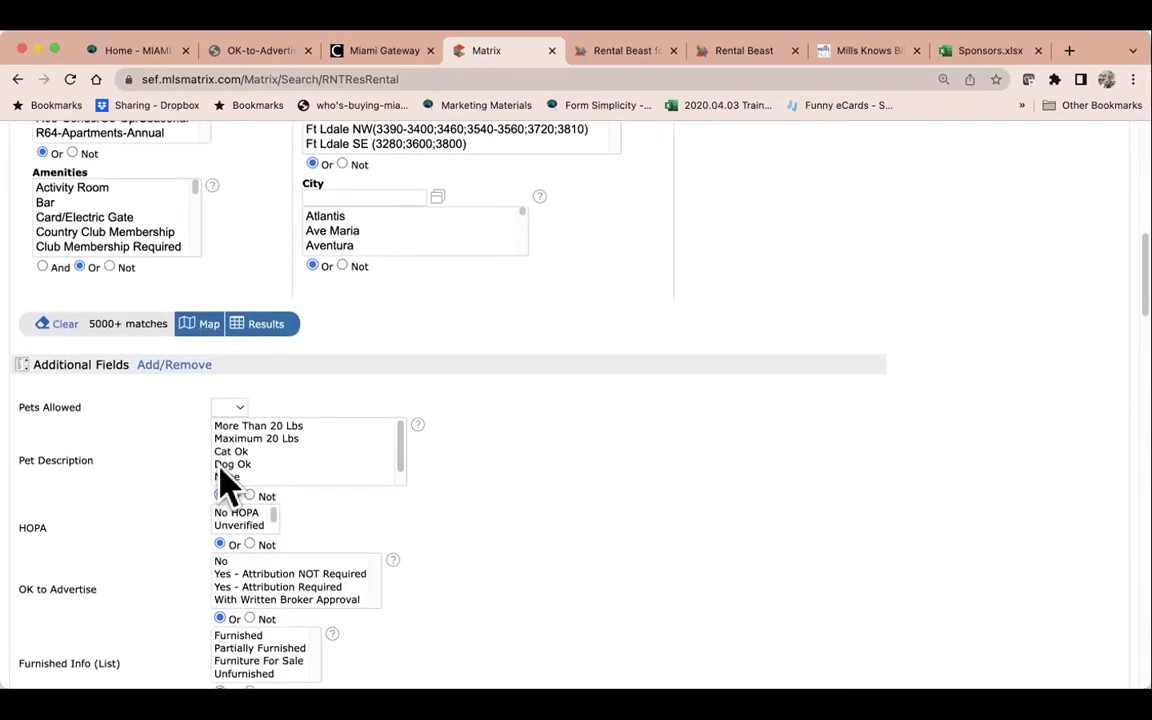
scroll(226, 481, down, 1)
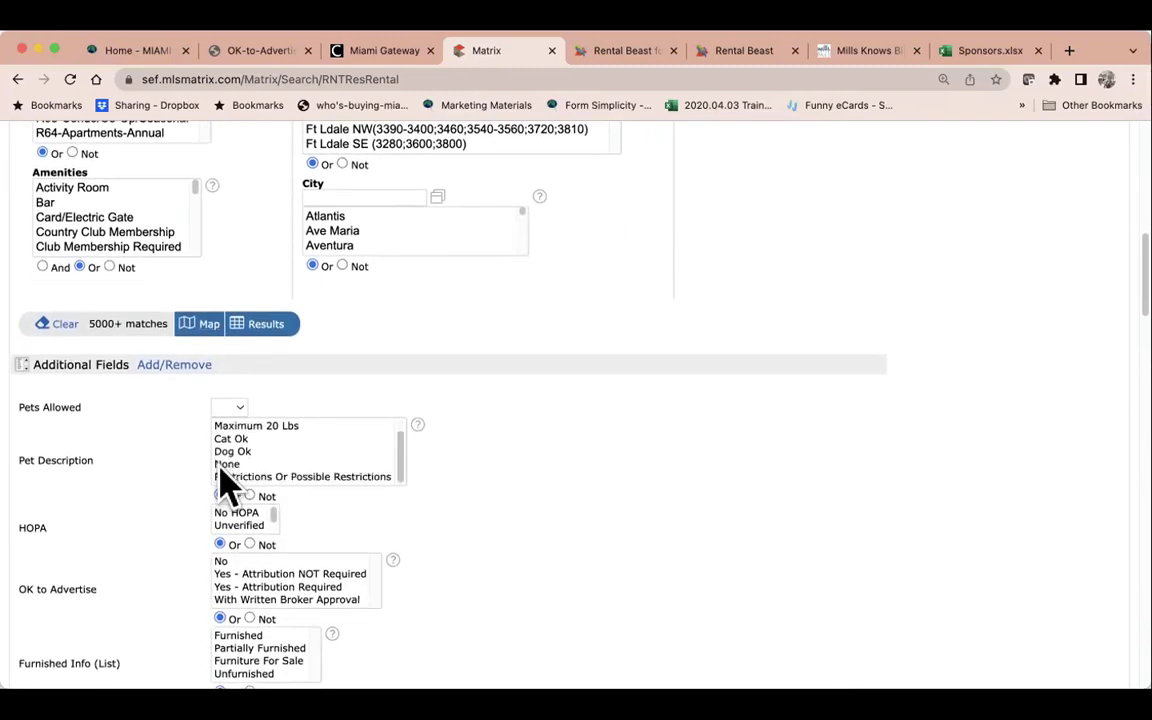
Find 'ok' among available fields and add OK to Advertise to the frequently used fields.
click(182, 368)
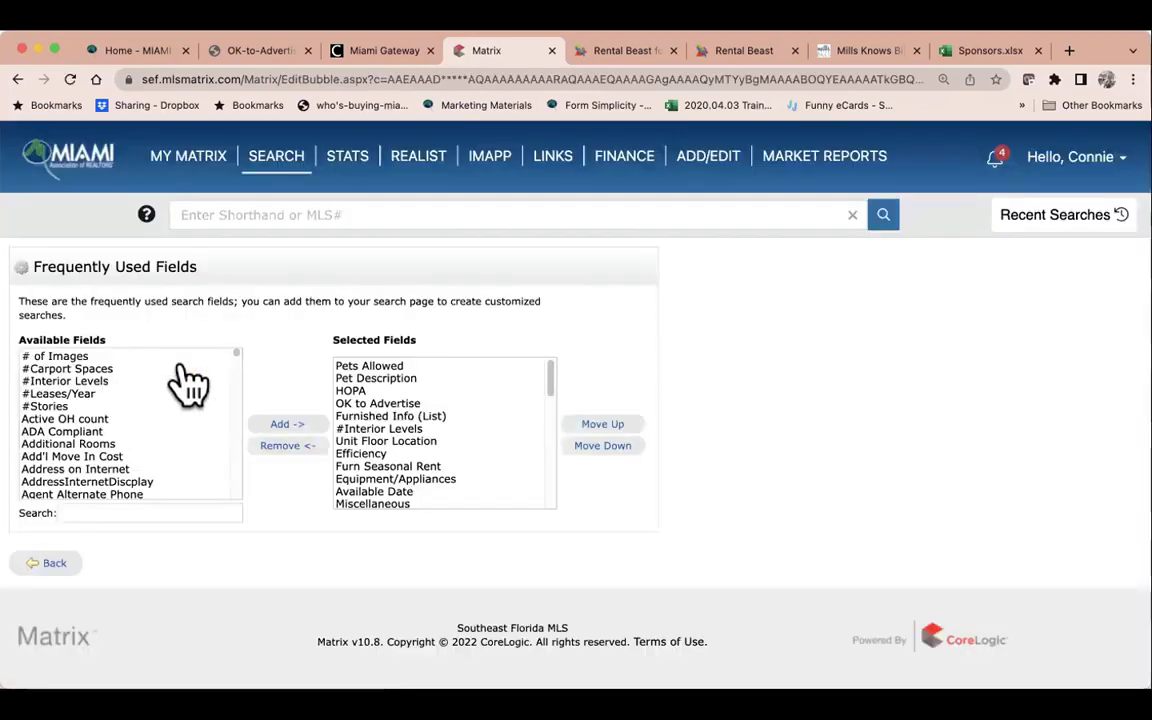
click(70, 512)
text(ok)
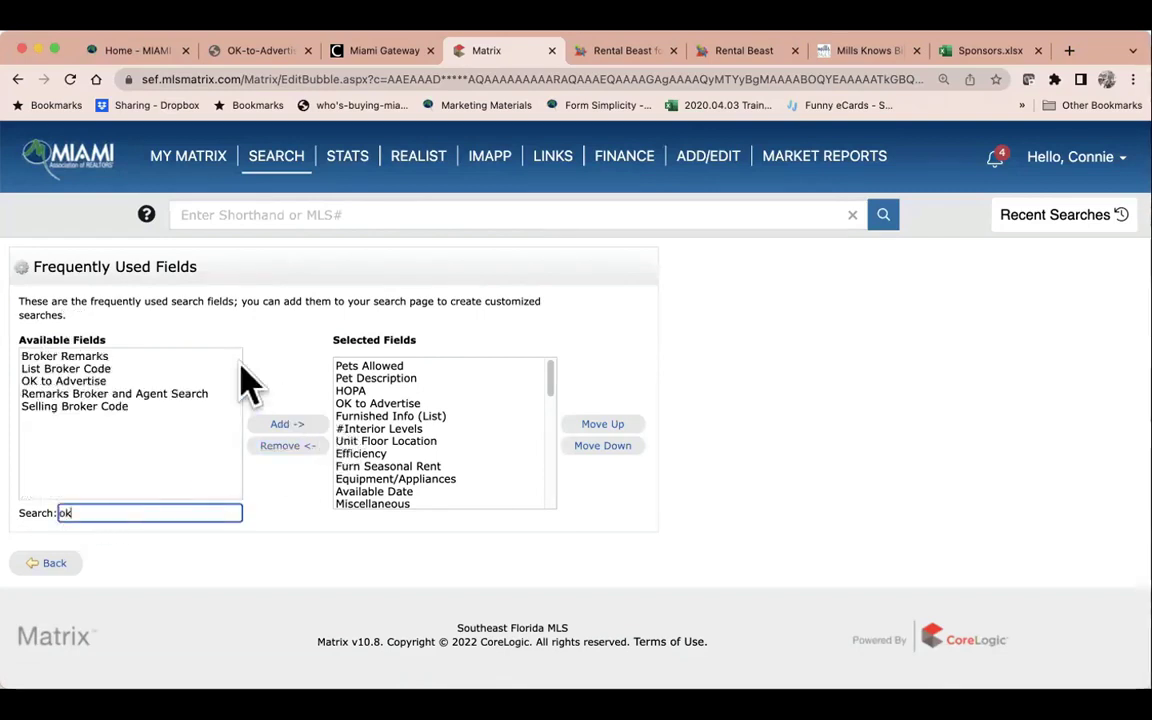
click(72, 383)
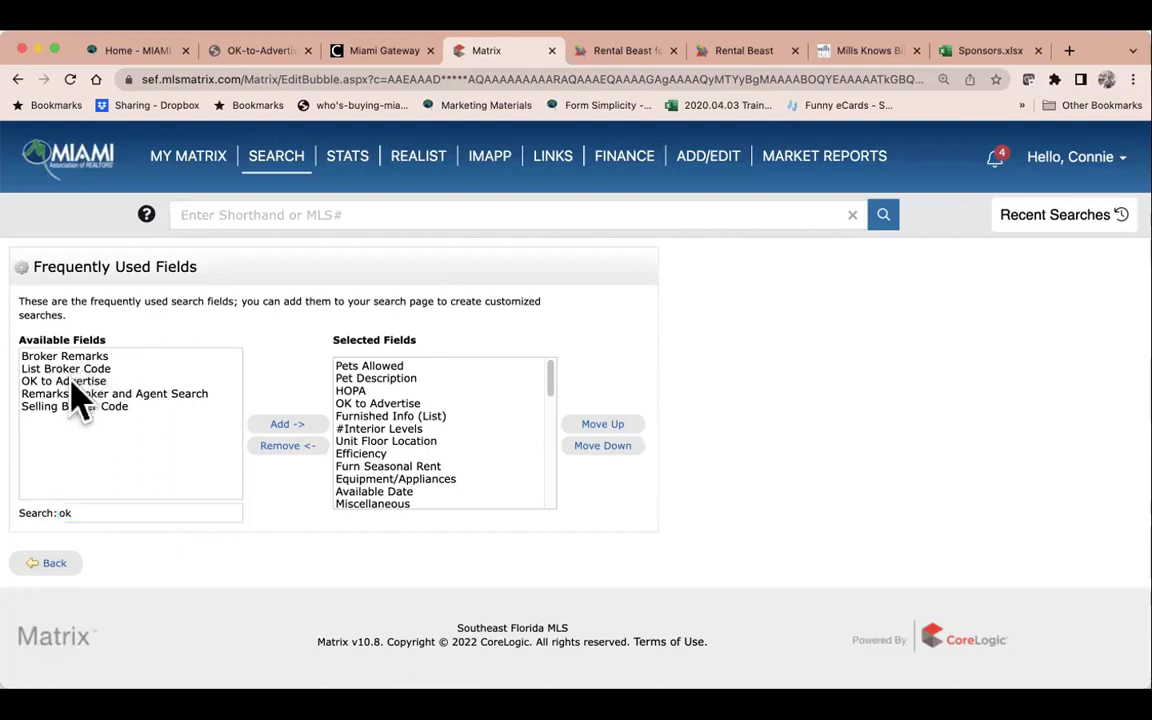
click(286, 426)
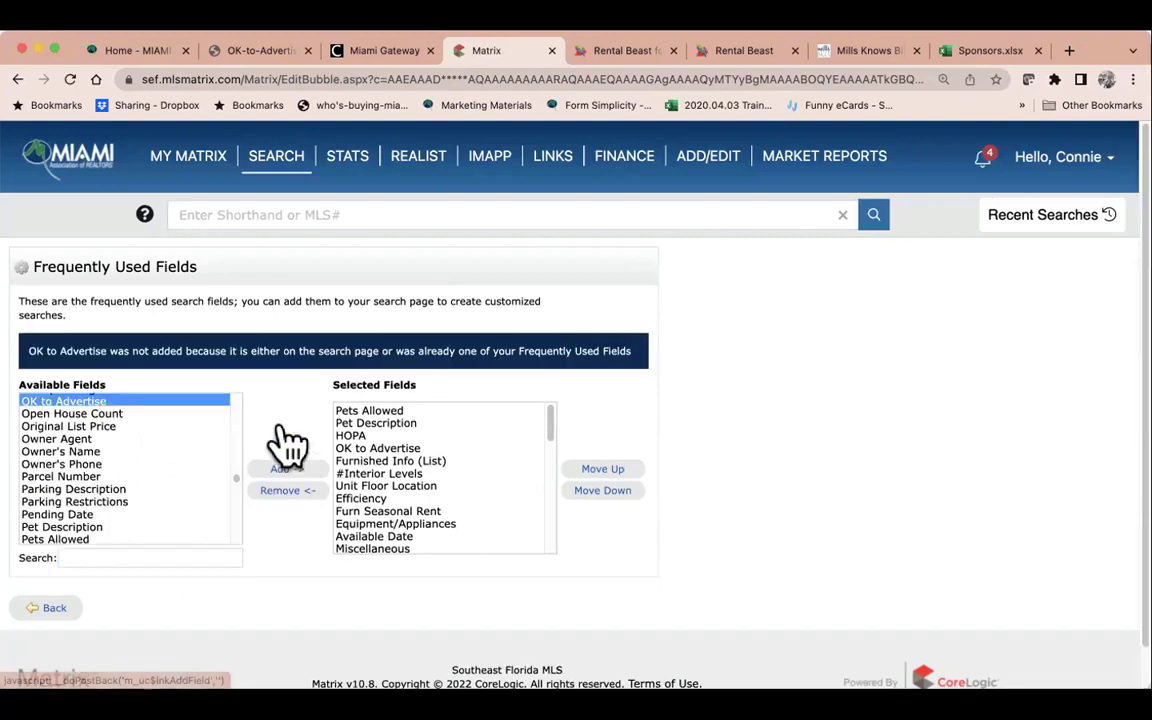
Move OK to Advertise to the top of Selected Fields, ahead of Pets Allowed.
click(398, 461)
click(392, 448)
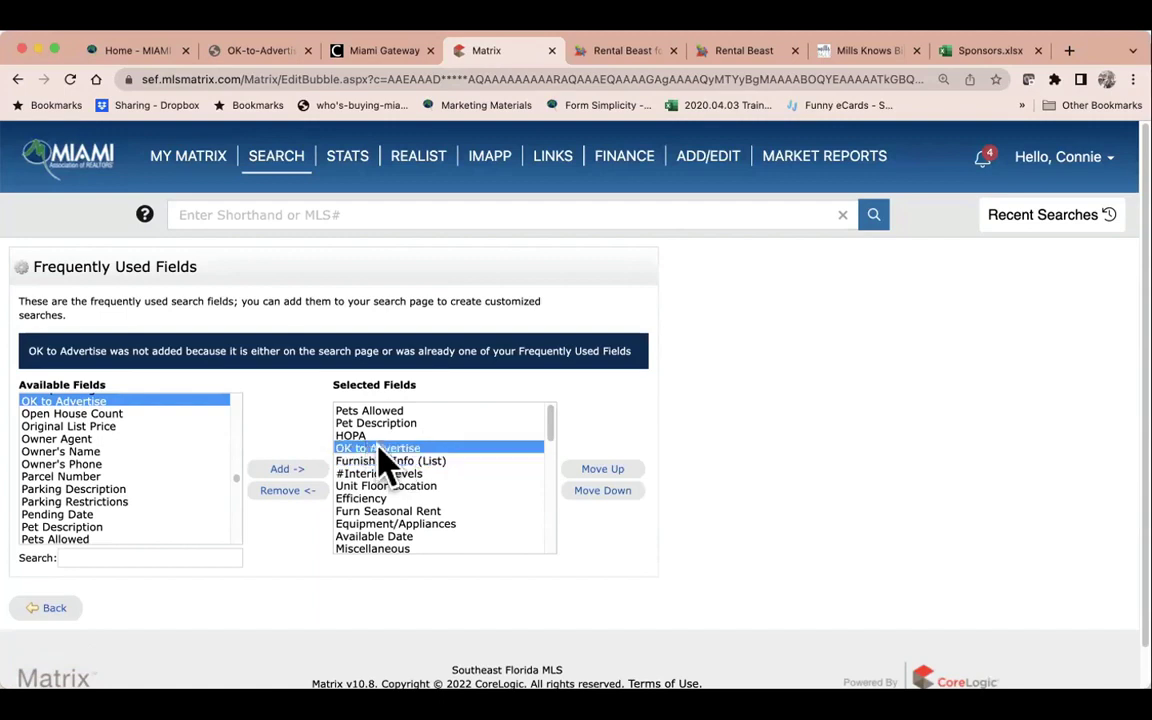
click(590, 472)
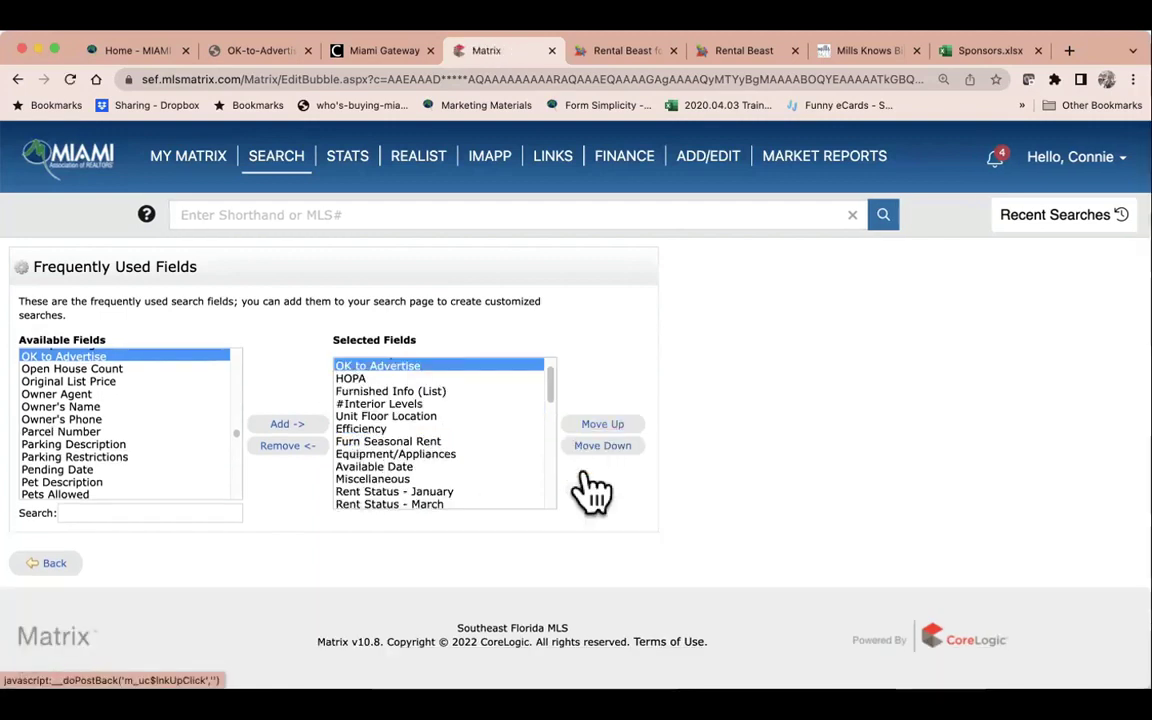
click(603, 427)
click(603, 436)
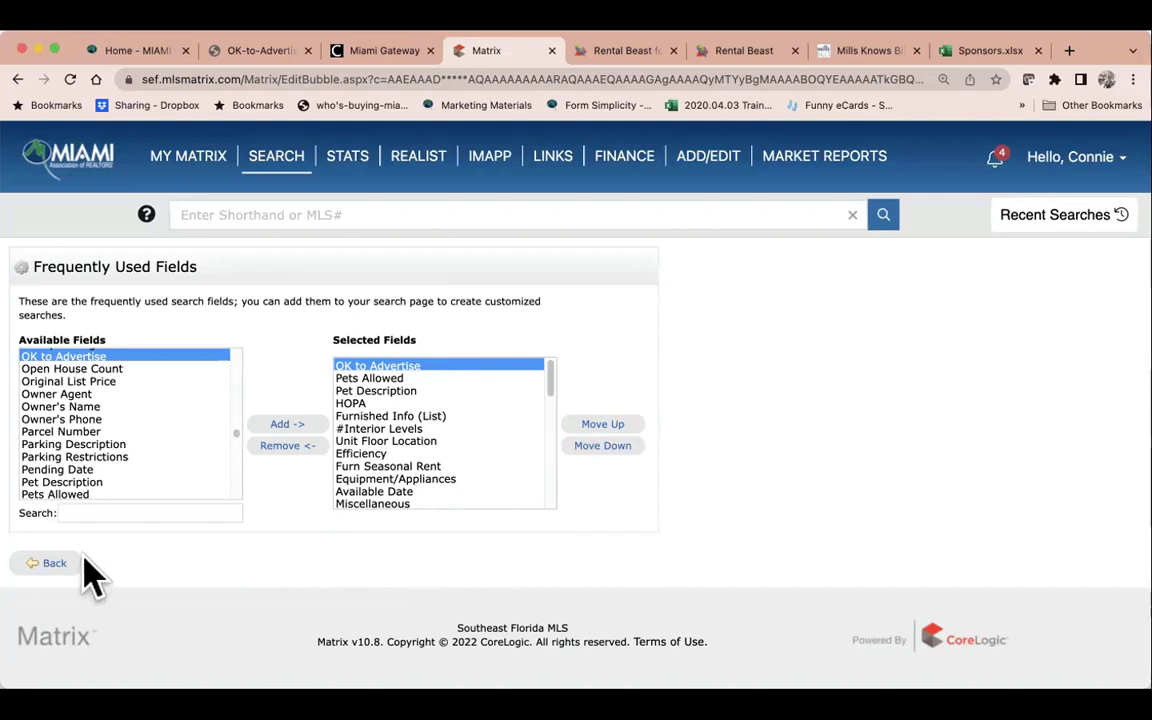
Go back to the rental search form and scroll down to Additional Fields.
click(50, 564)
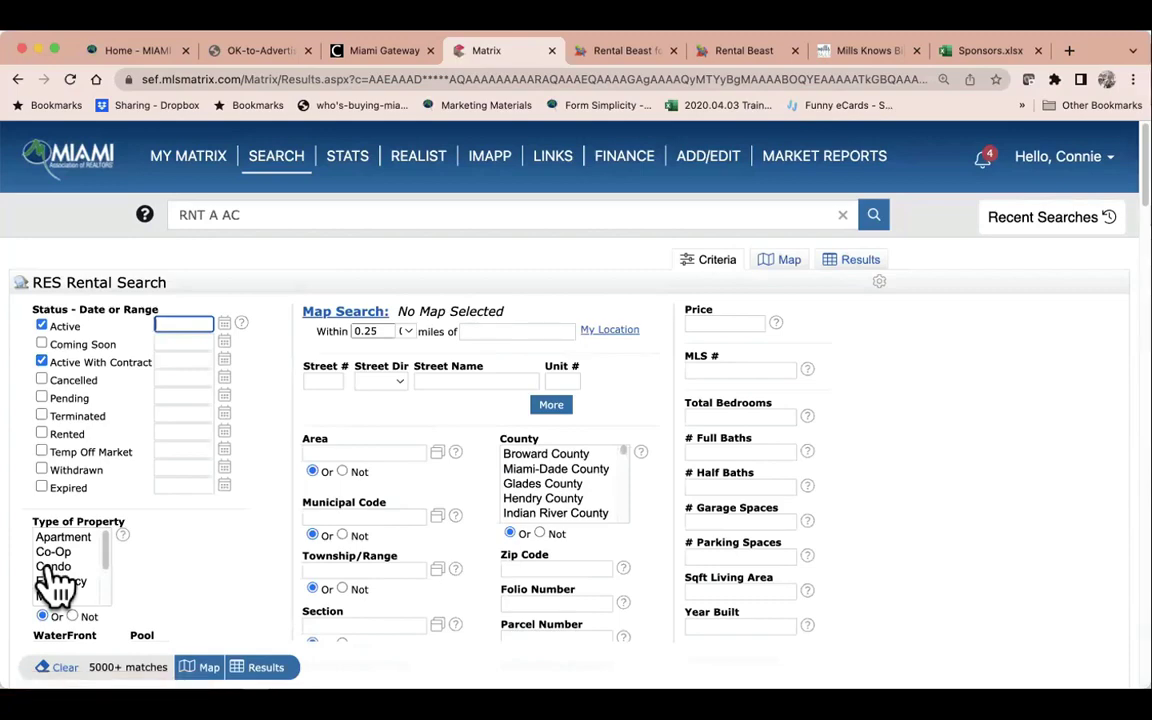
scroll(195, 571, down, 8)
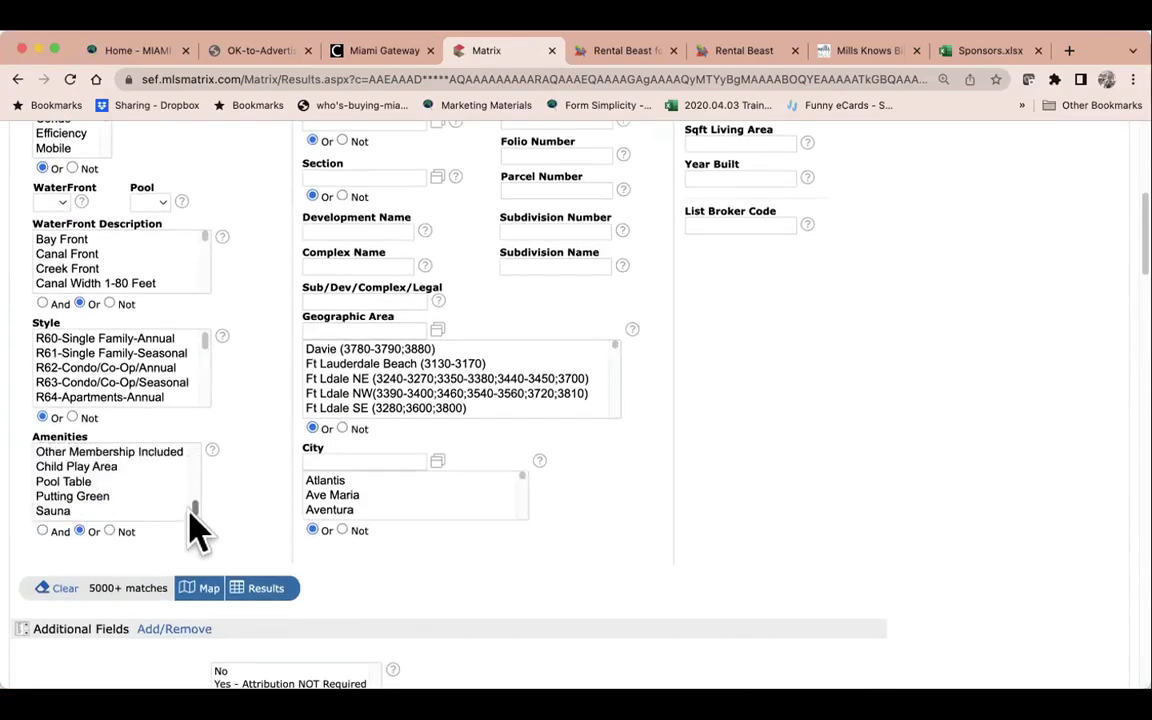
scroll(197, 522, down, 2)
scroll(266, 514, down, 6)
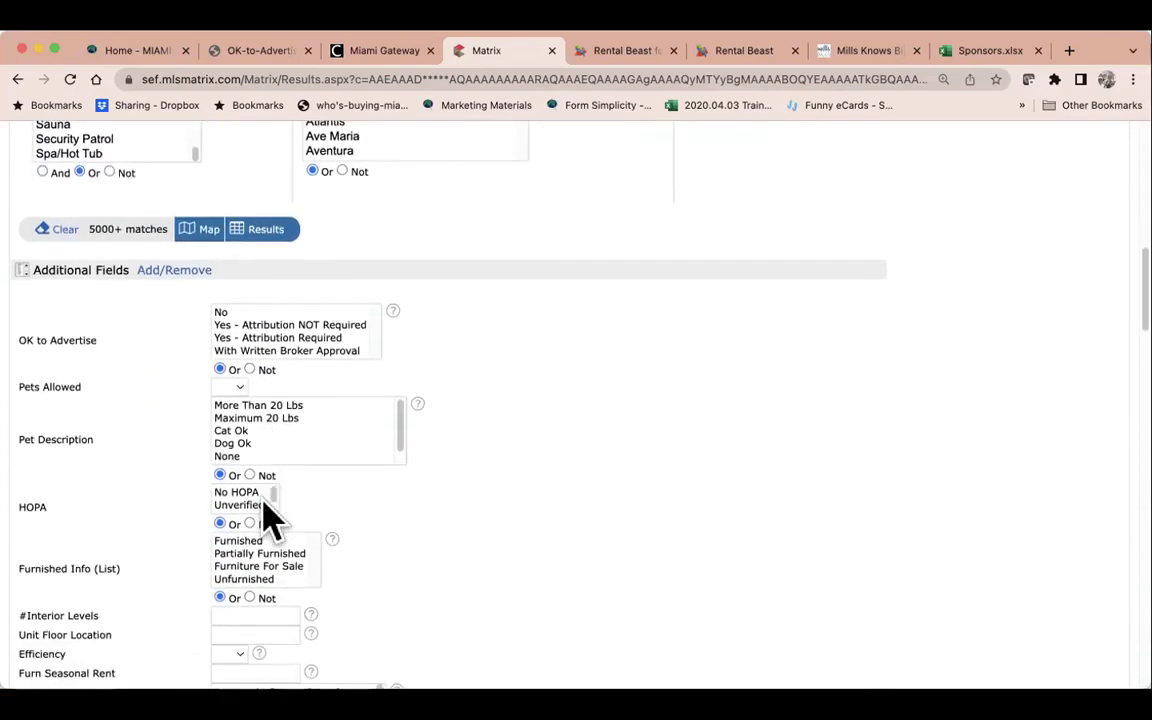
scroll(268, 515, down, 1)
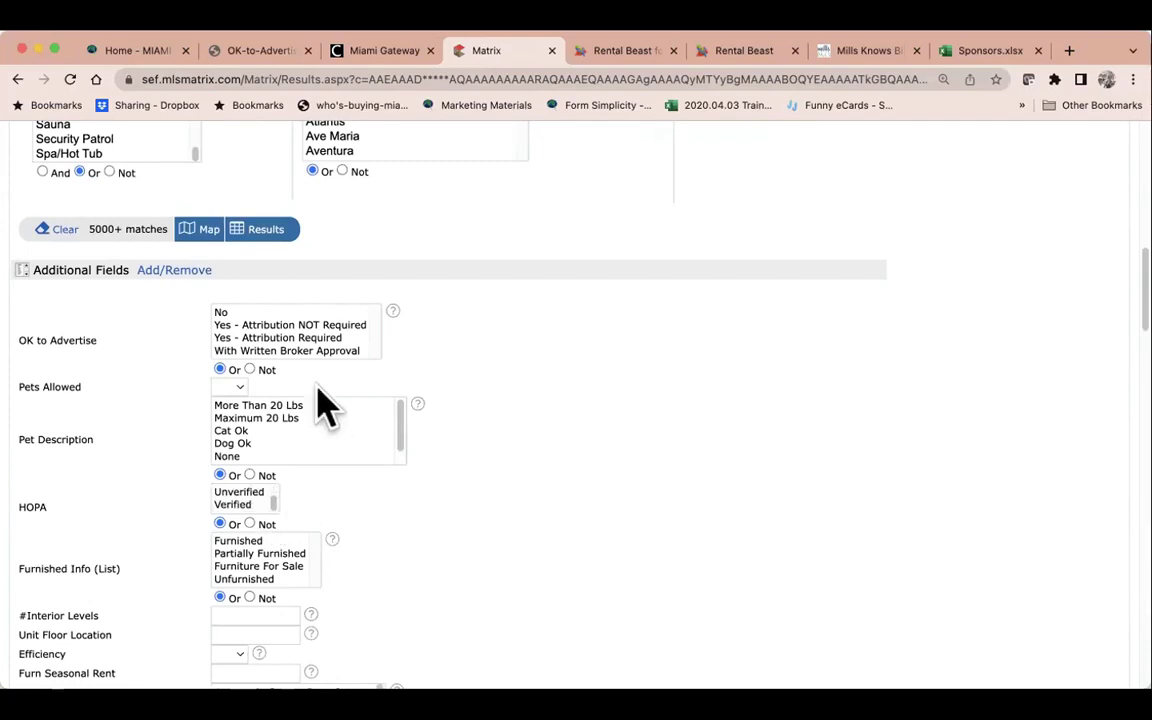
Select the three advertising-permitted OK to Advertise options plus No, giving 265 matches.
click(268, 325)
key(shift+Down)
key(shift+Down)
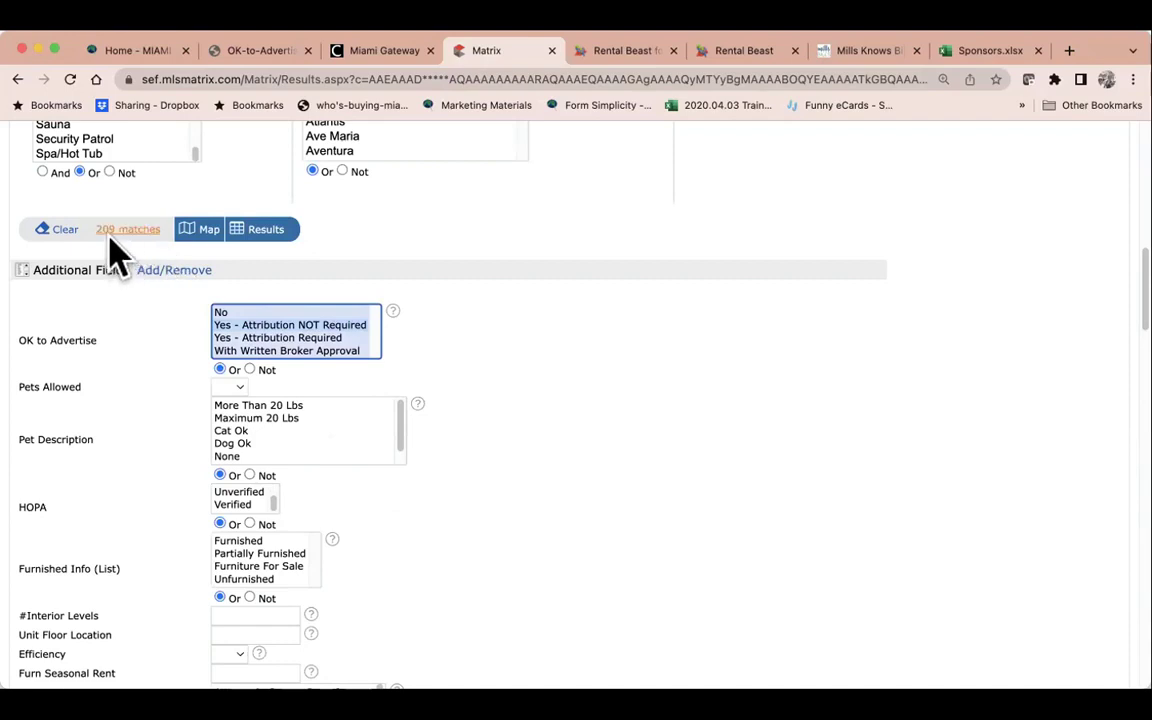
click(307, 334)
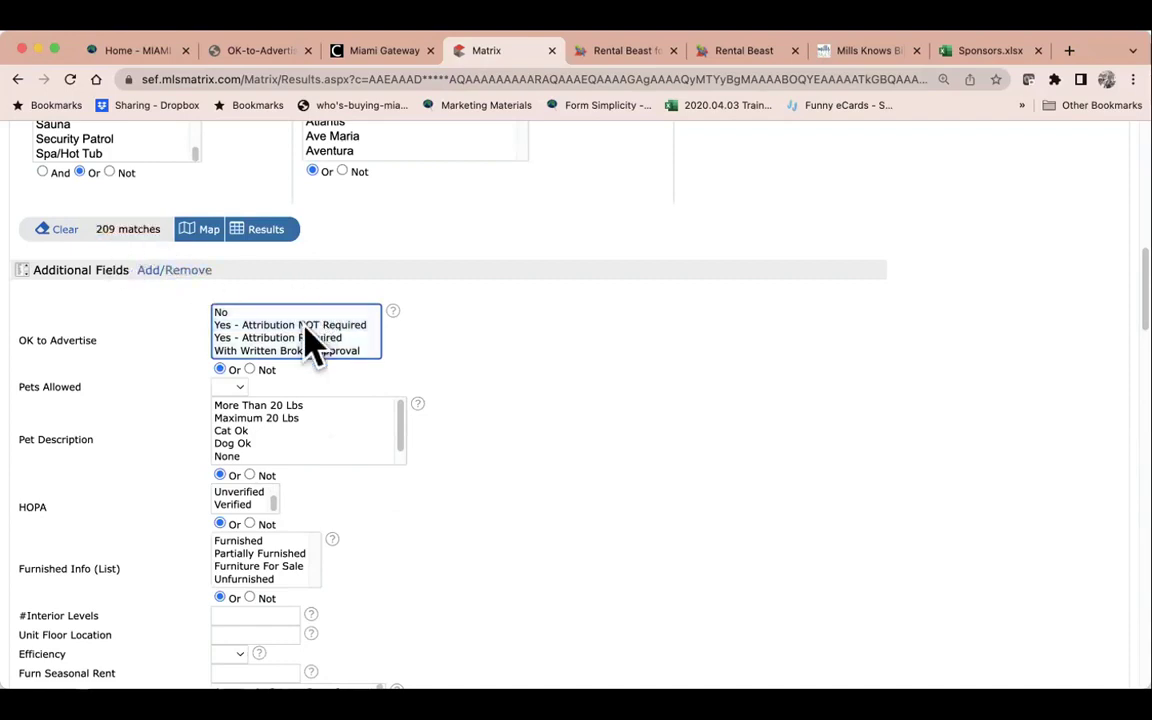
drag(302, 326, 304, 351)
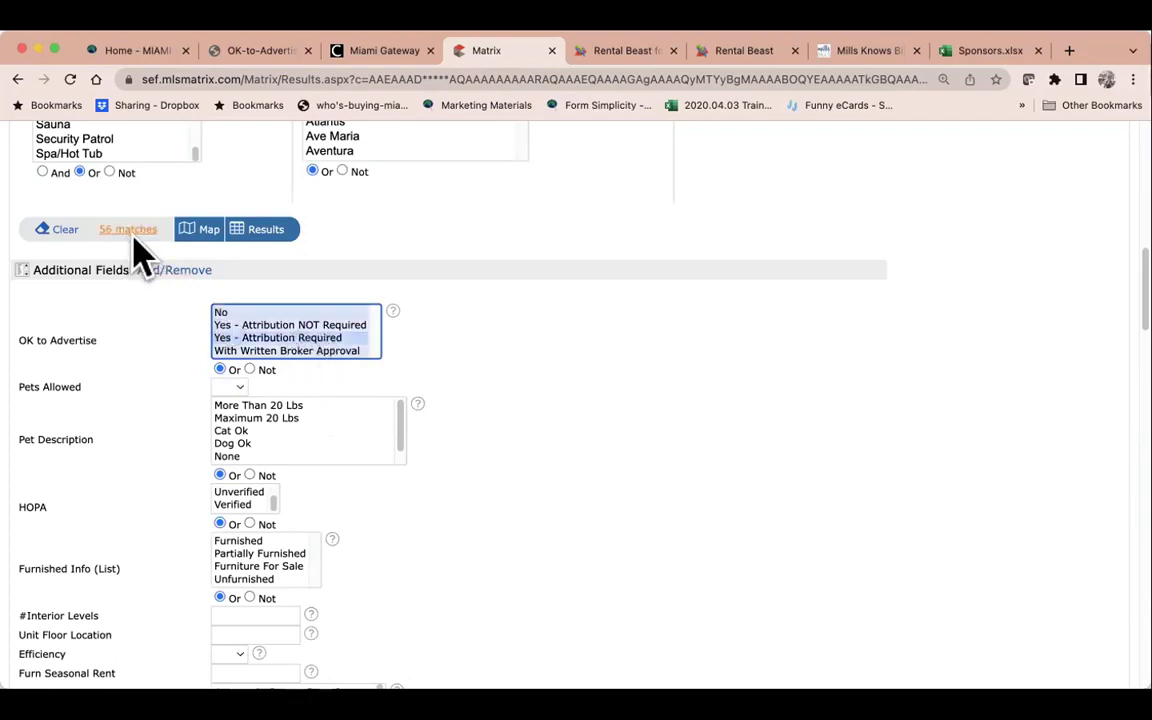
super+click(278, 311)
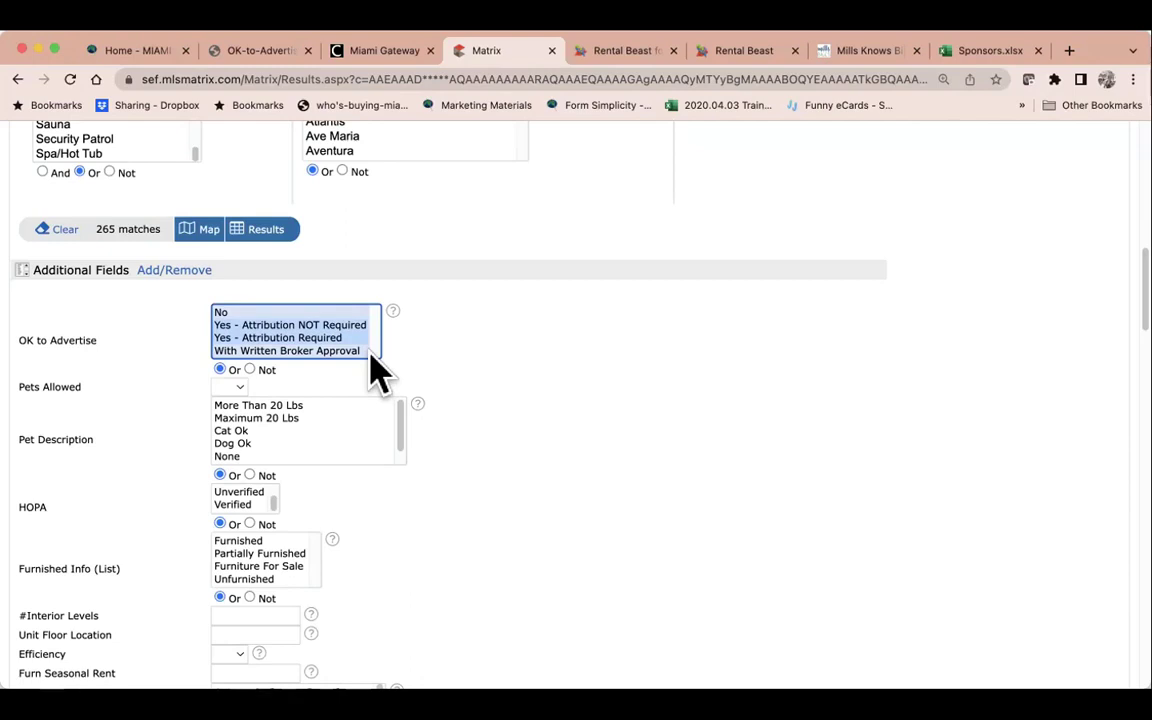
Display the 265 matching rentals as results and open the Style column's settings popup.
click(266, 231)
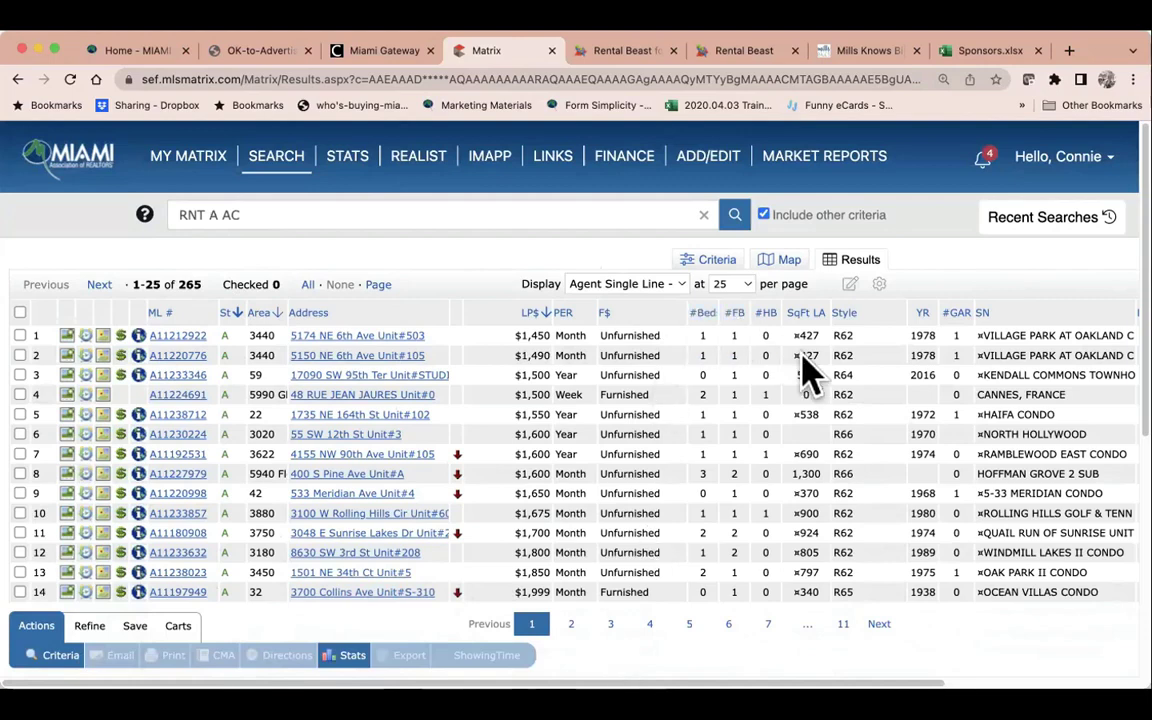
click(866, 312)
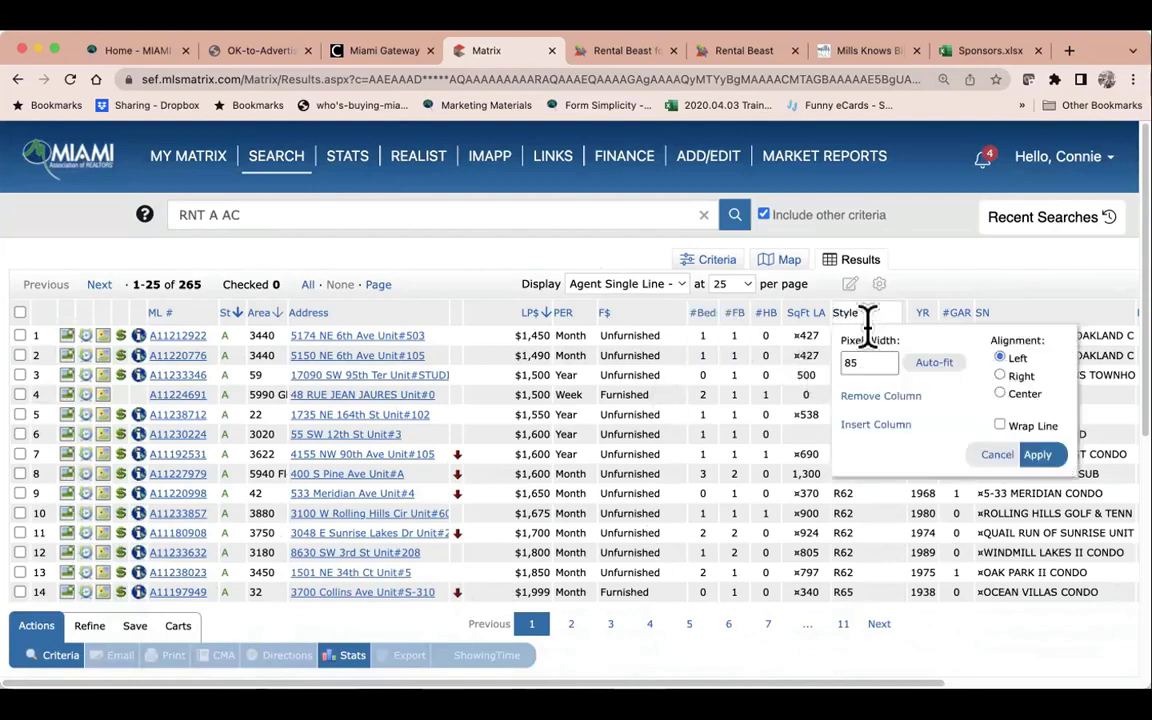
click(985, 454)
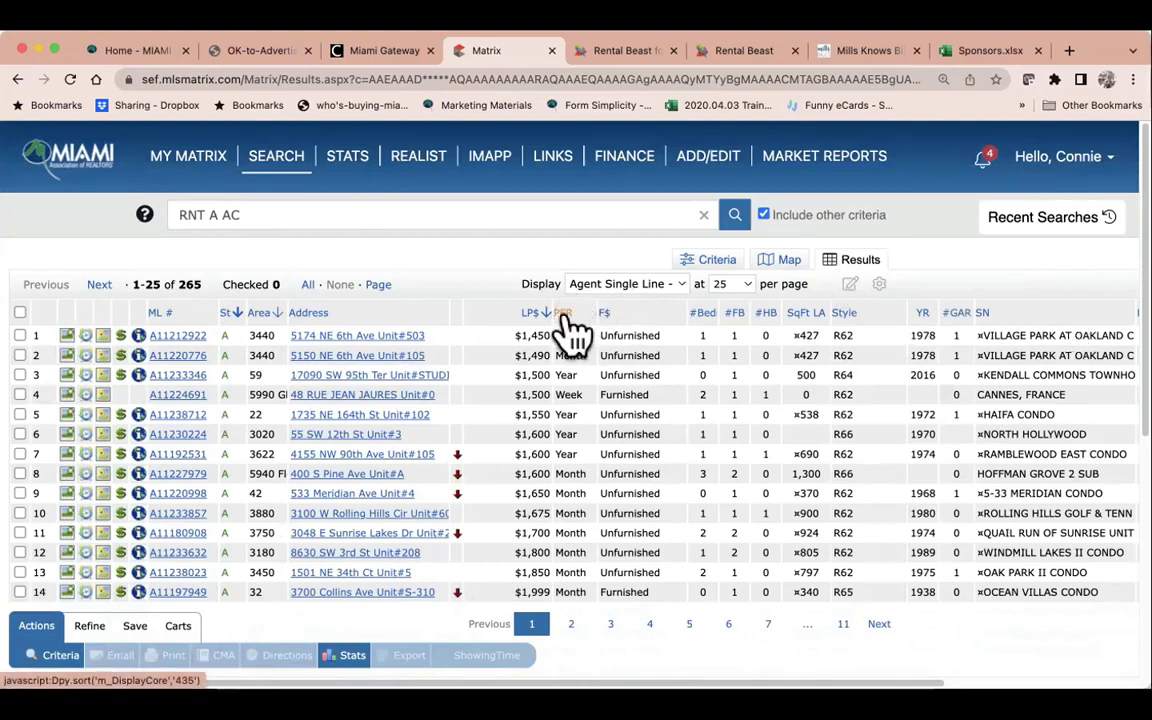
click(876, 313)
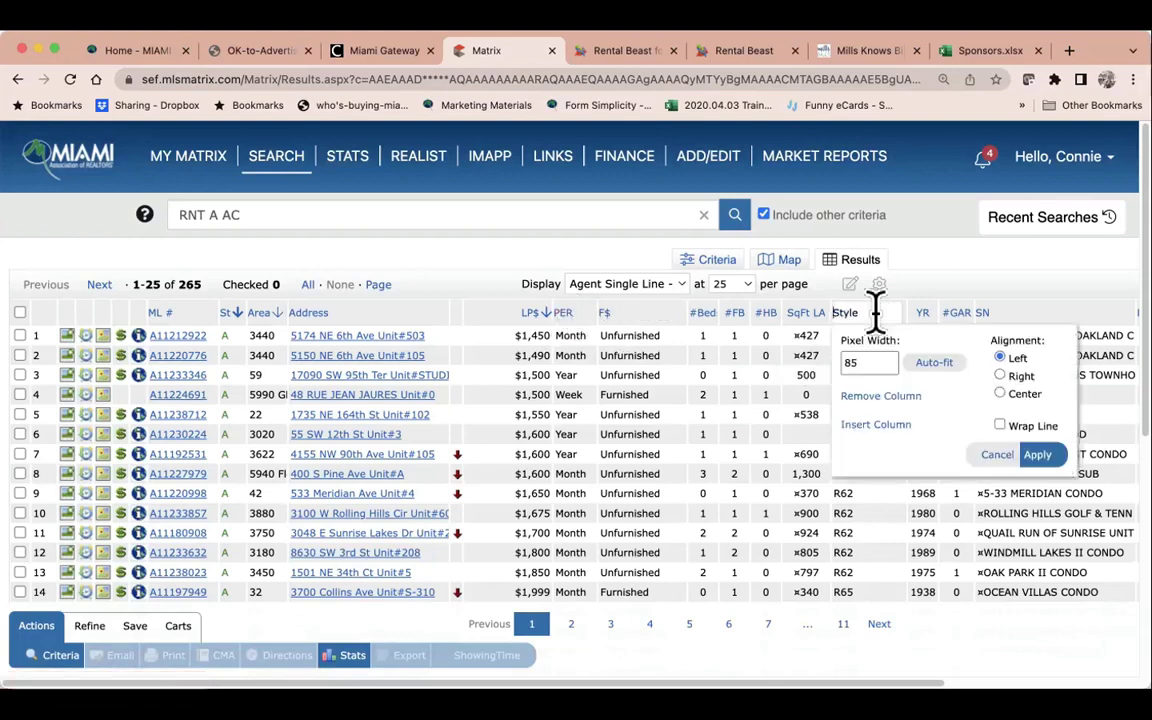
Insert the OK To Advertise column after Style, then sort the results by OK Adv.
click(878, 426)
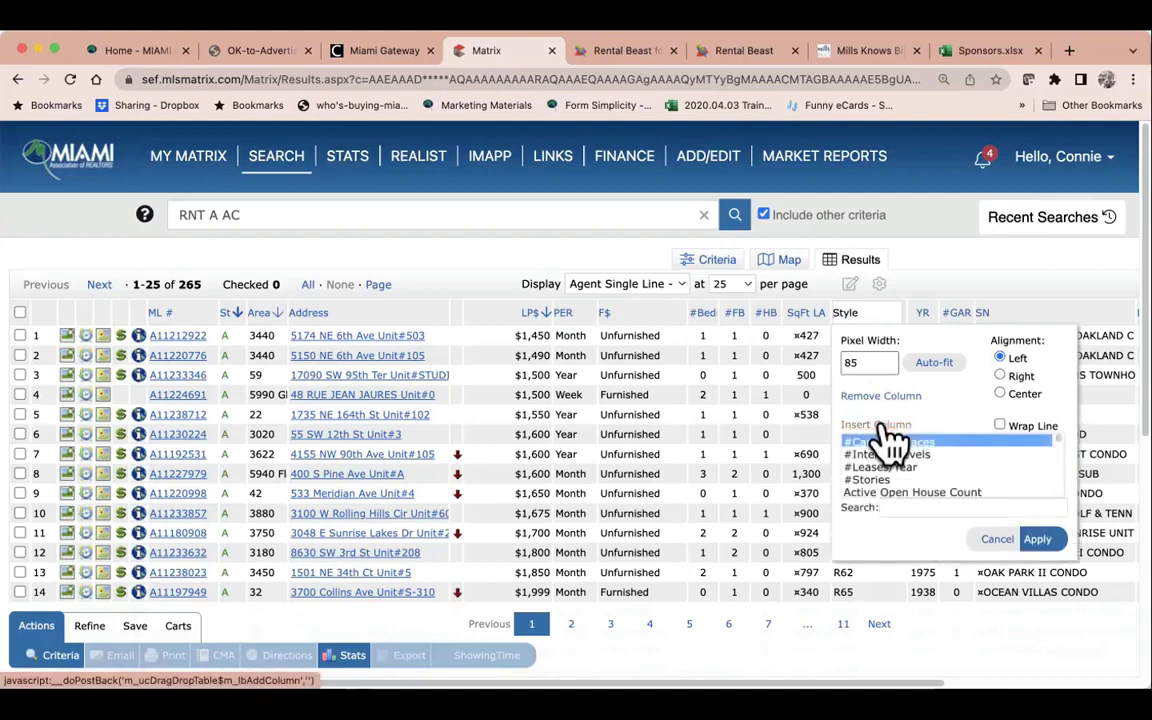
click(904, 507)
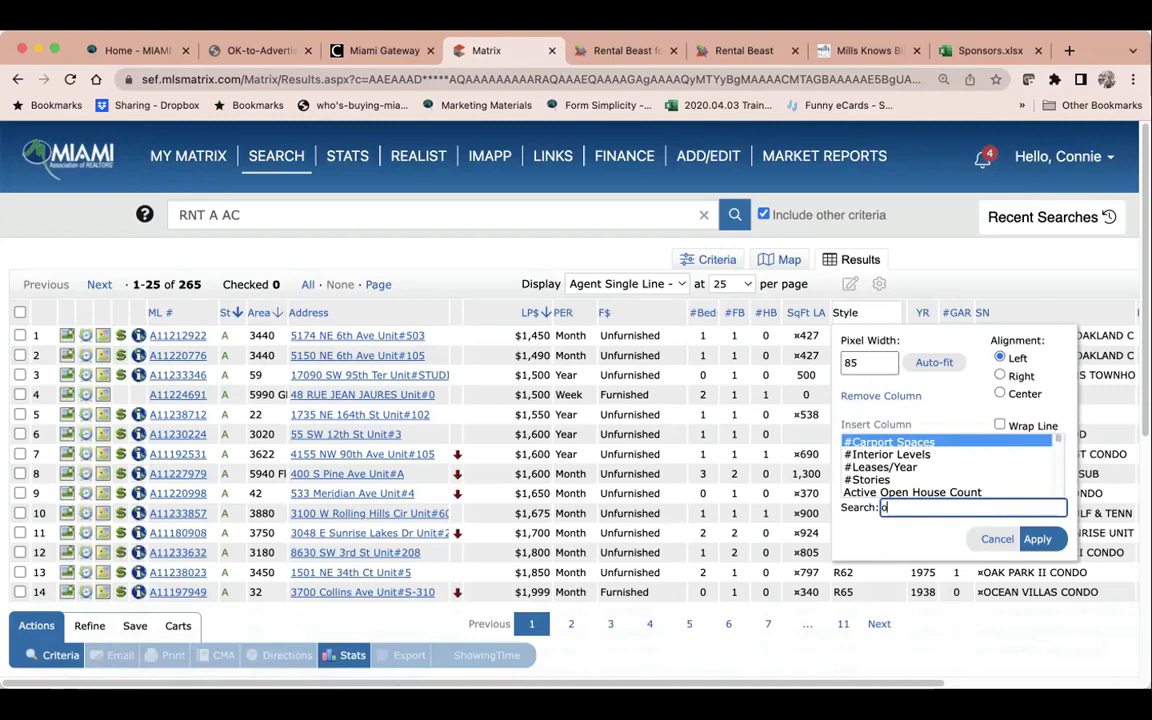
click(800, 445)
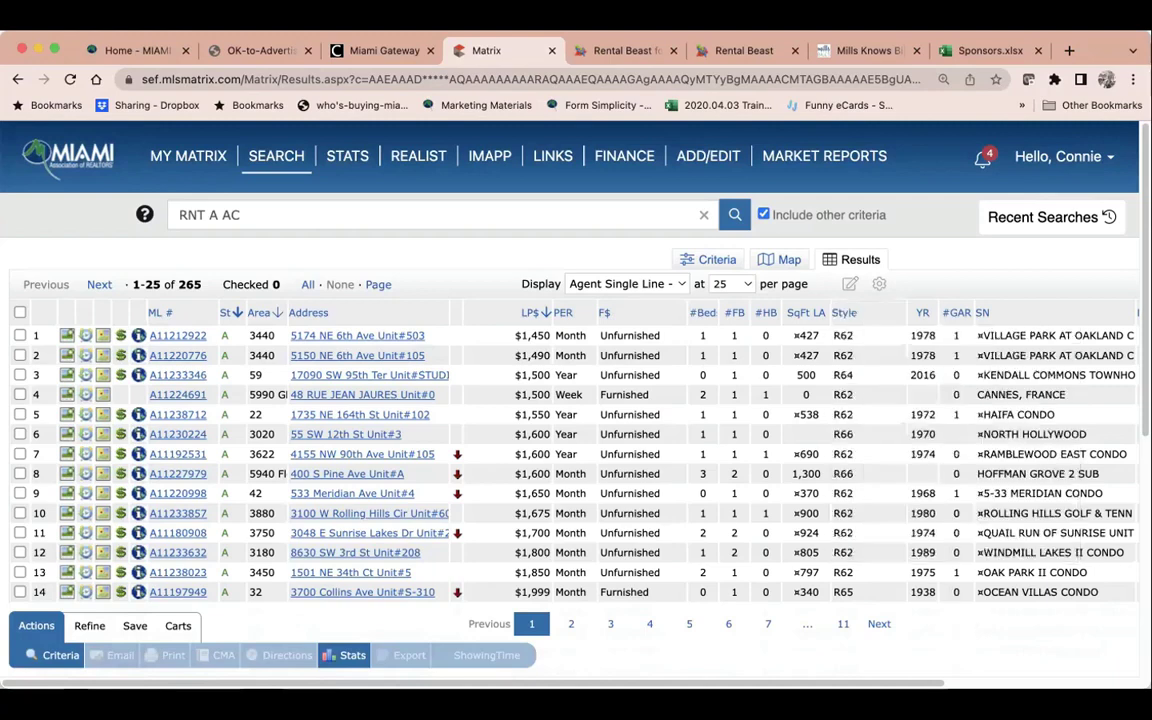
click(874, 311)
click(875, 426)
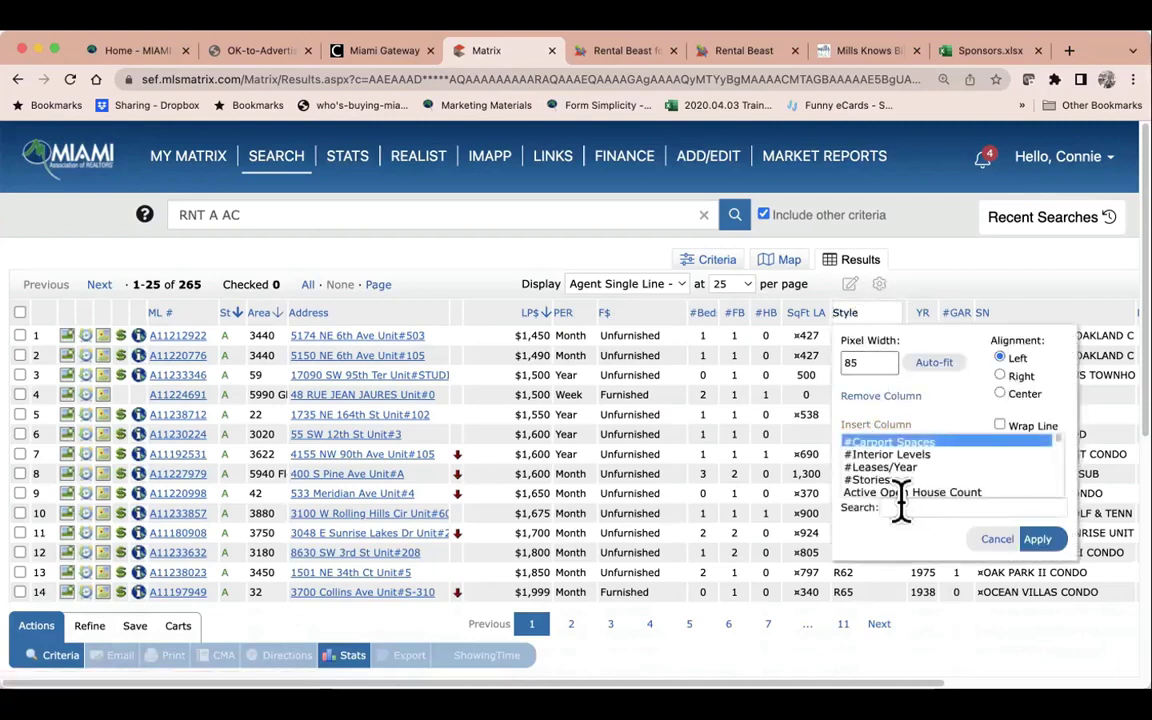
click(900, 507)
text(ok to)
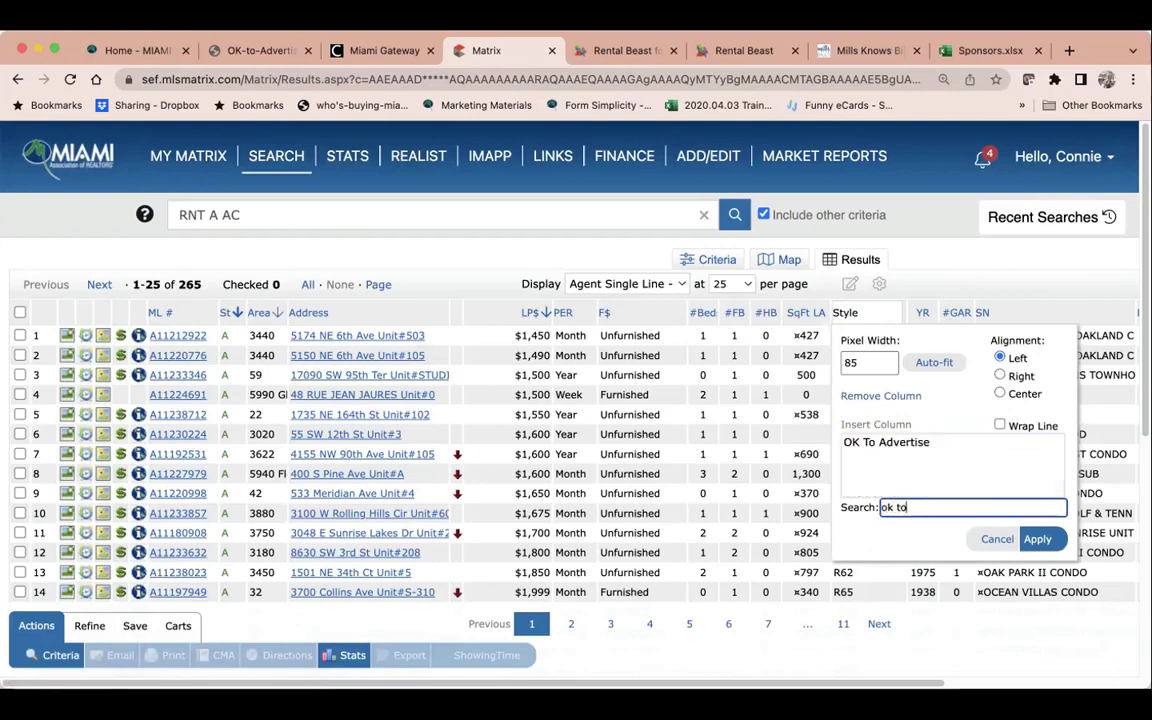
click(890, 442)
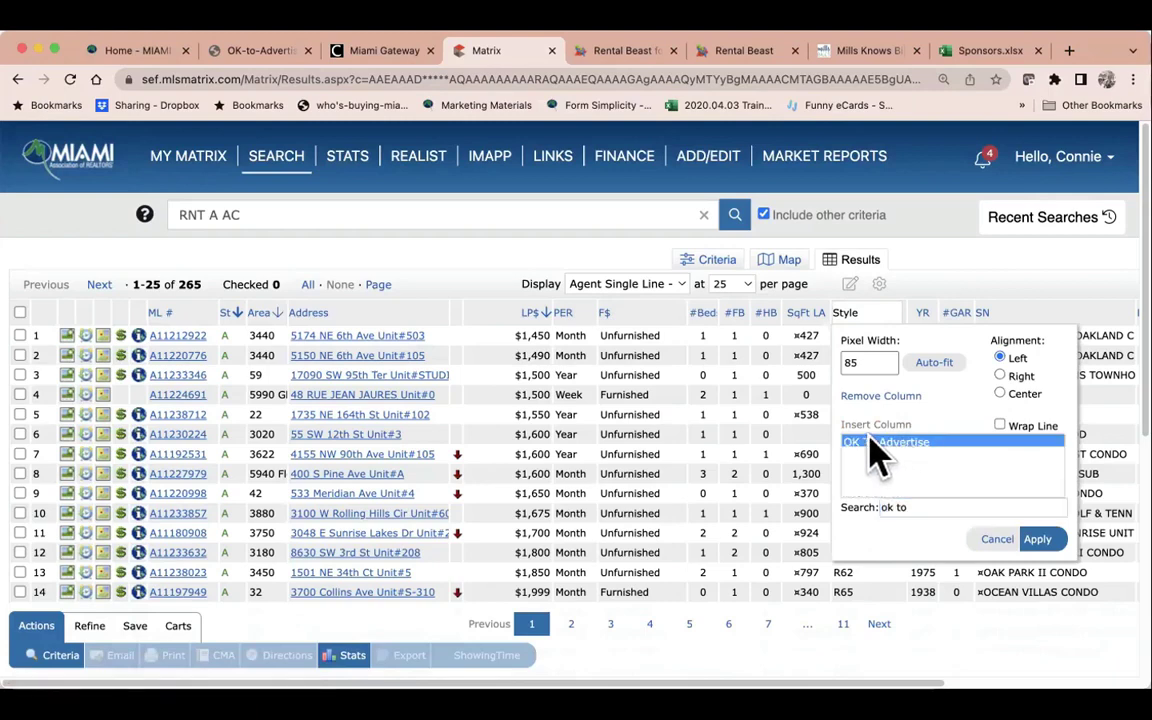
click(1040, 540)
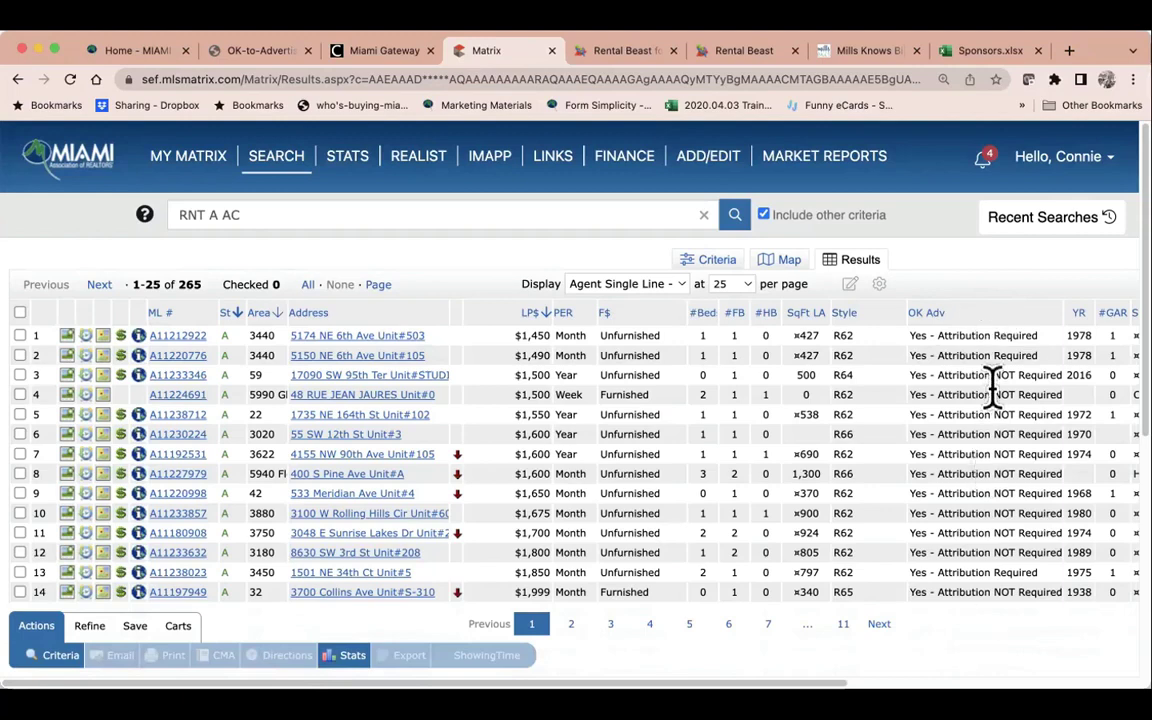
click(925, 314)
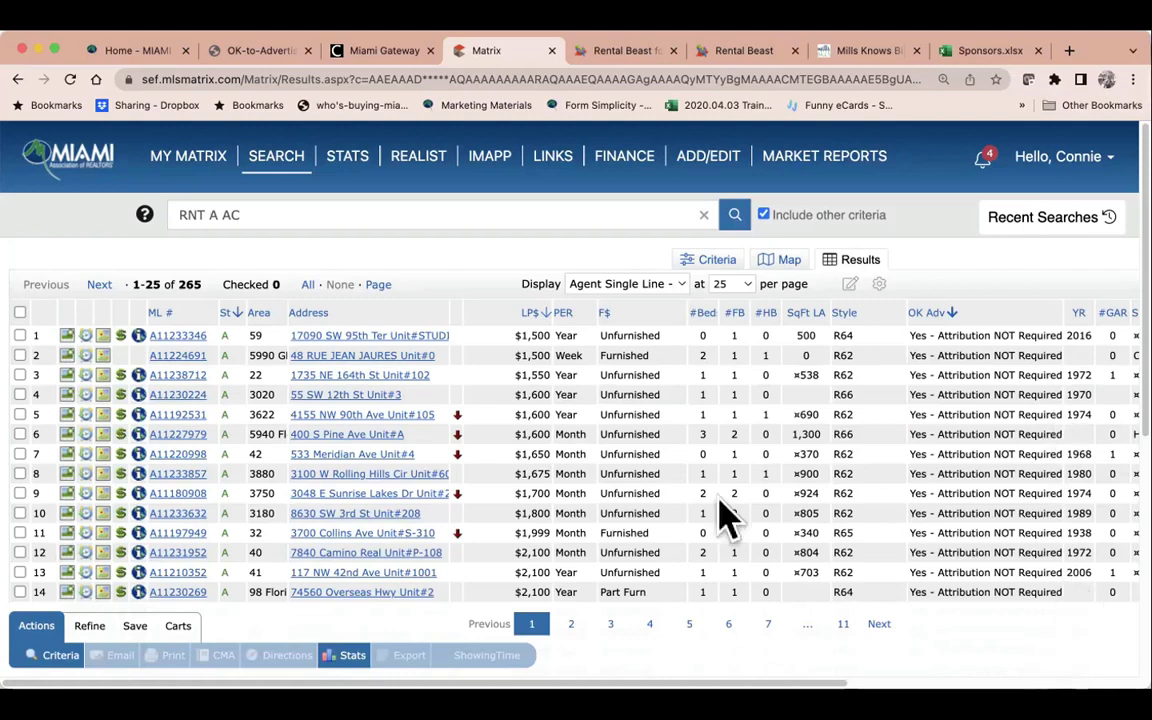
Open the first rental listing's full details and cycle through its photos.
click(172, 338)
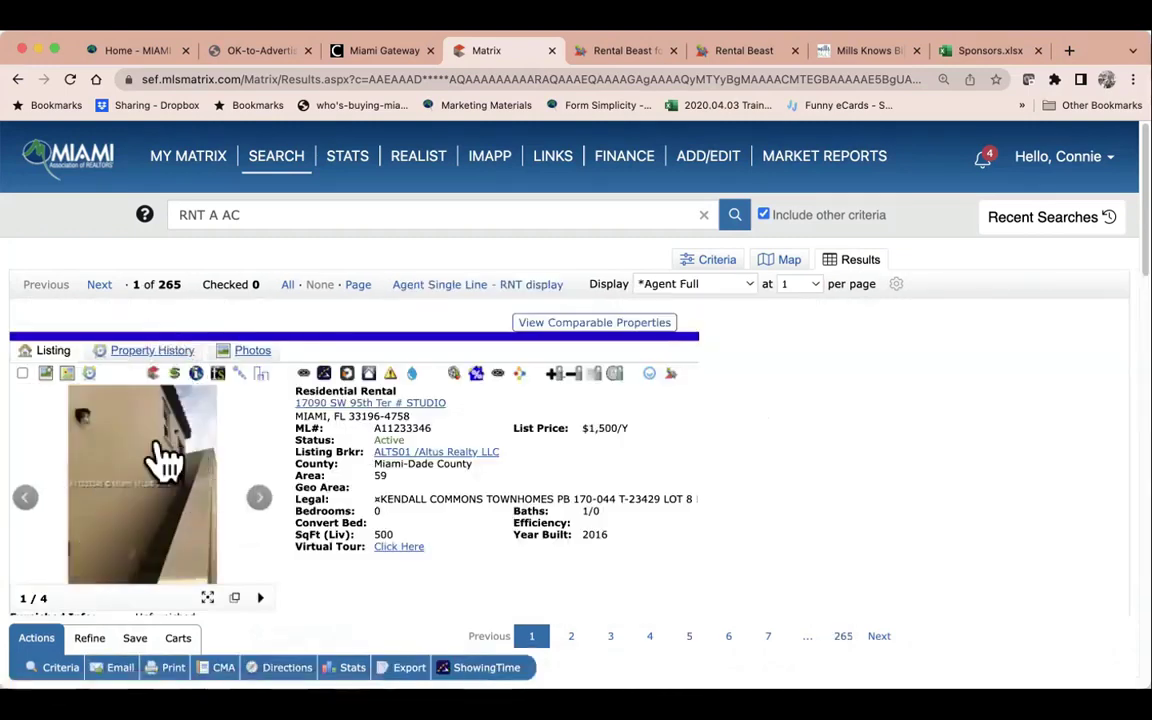
click(260, 498)
click(260, 498)
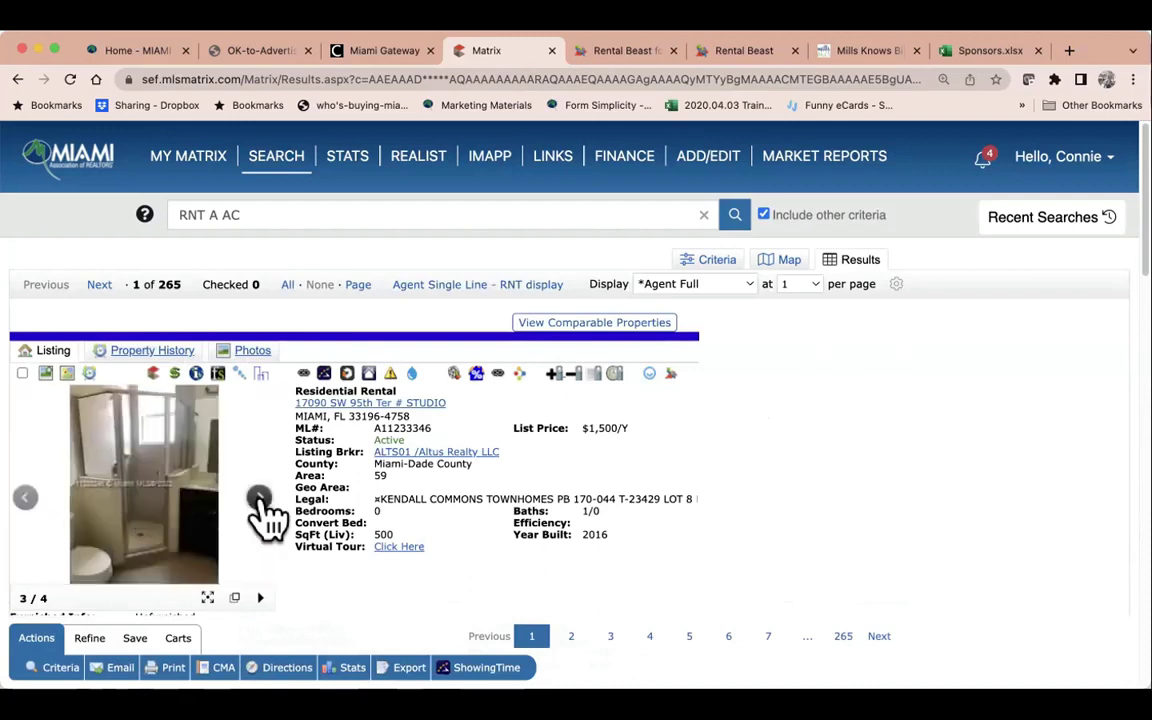
click(260, 498)
click(260, 498)
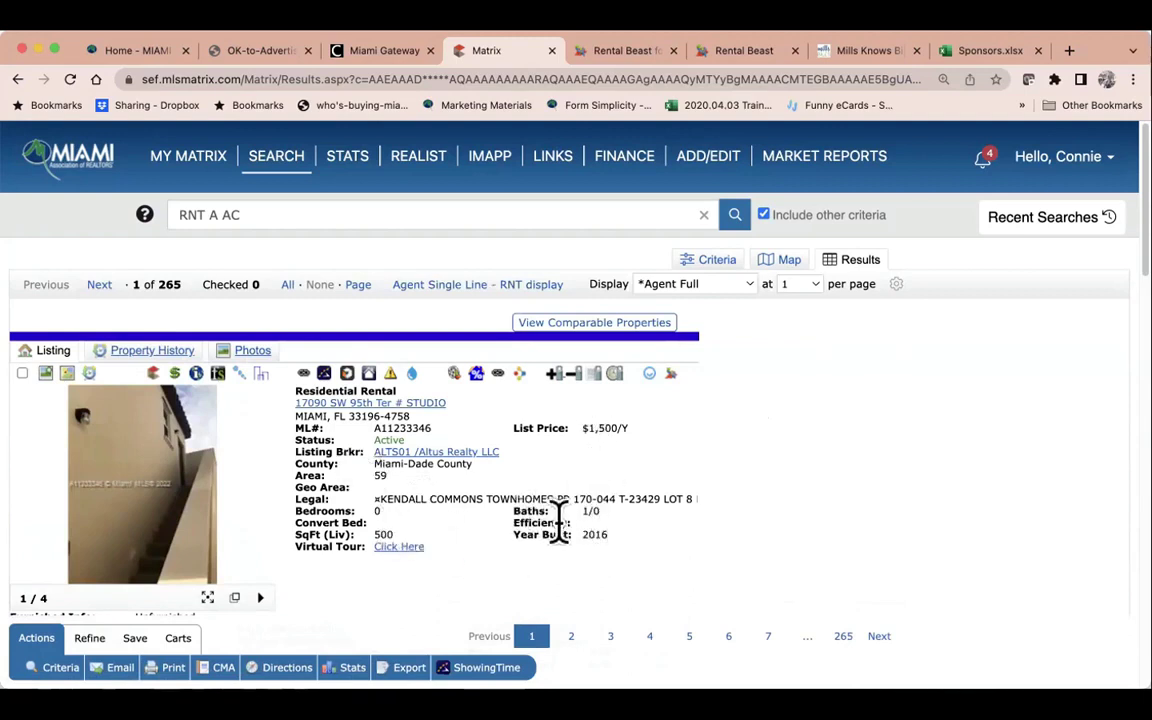
Move between listings to the North Miami Beach rental and page through its photos.
click(99, 286)
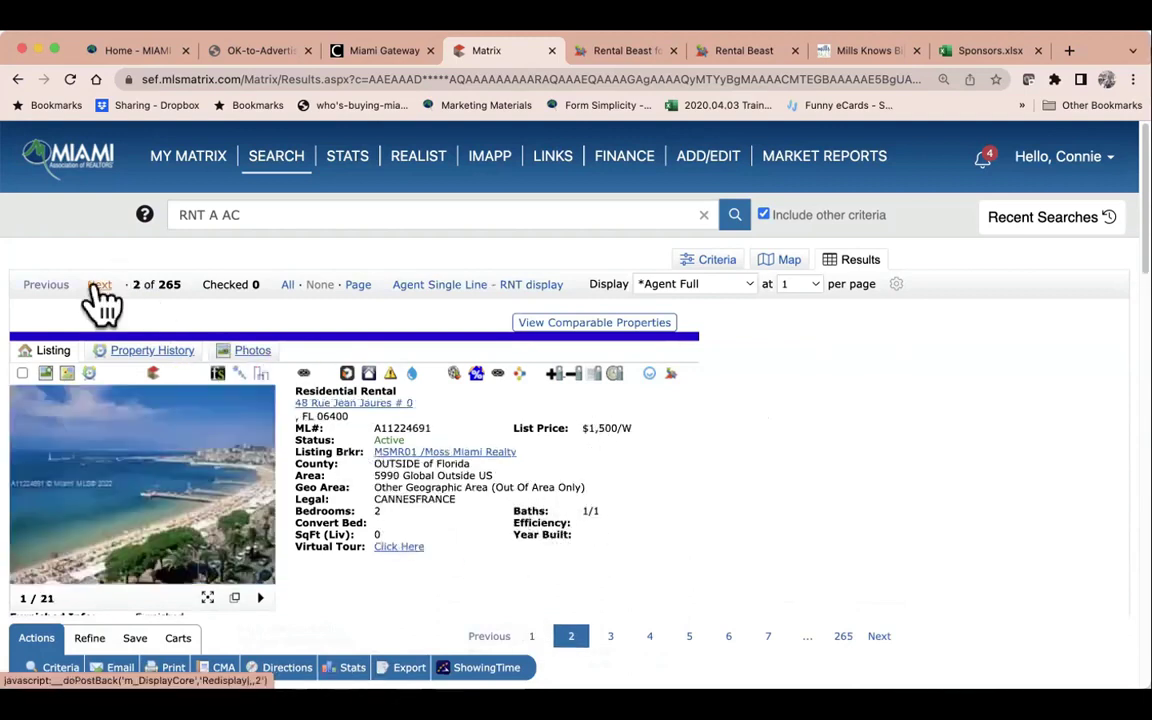
mouse_move(185, 500)
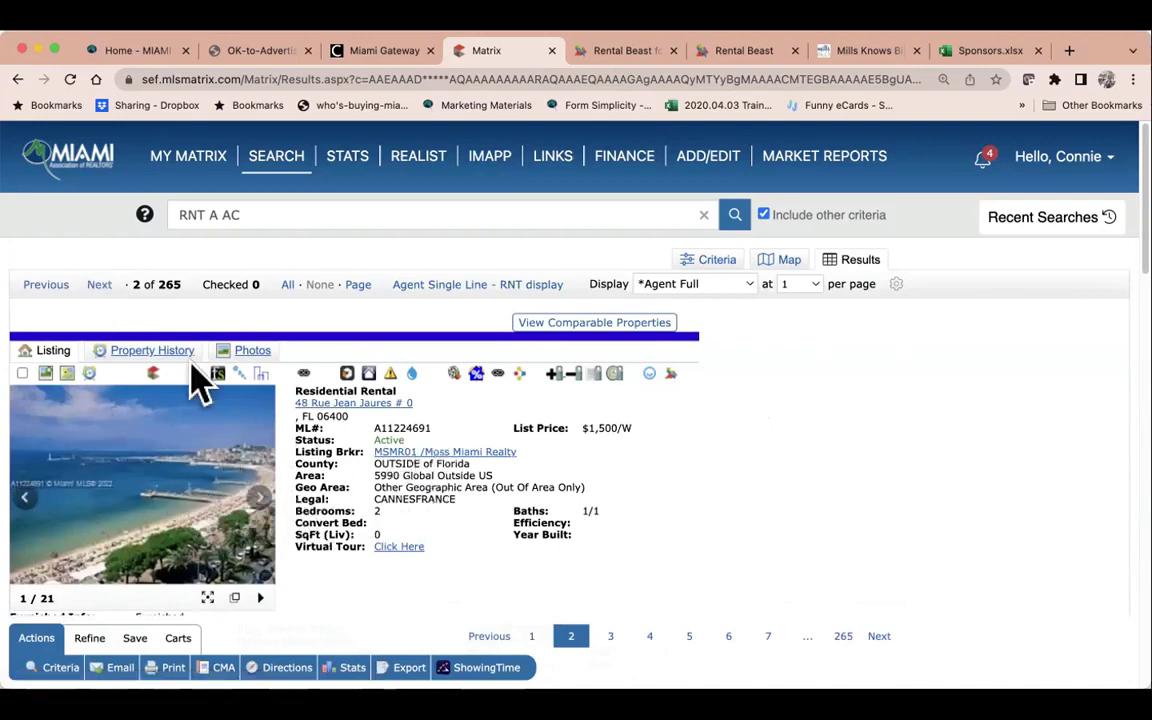
click(100, 285)
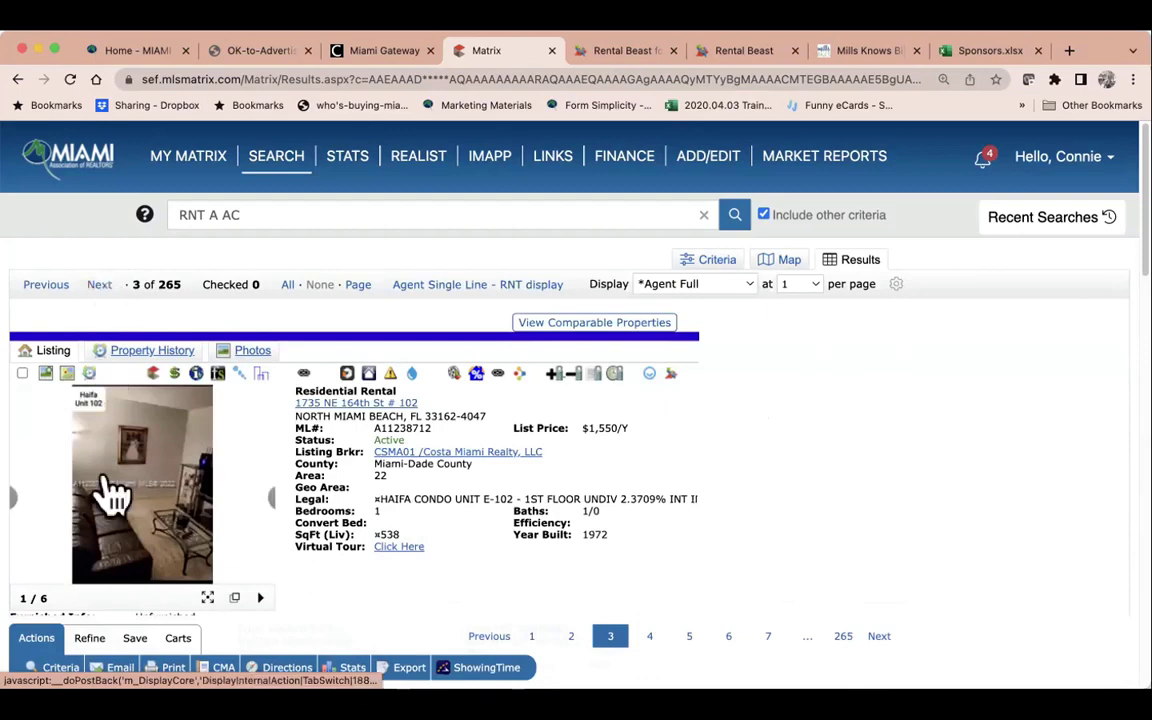
click(42, 286)
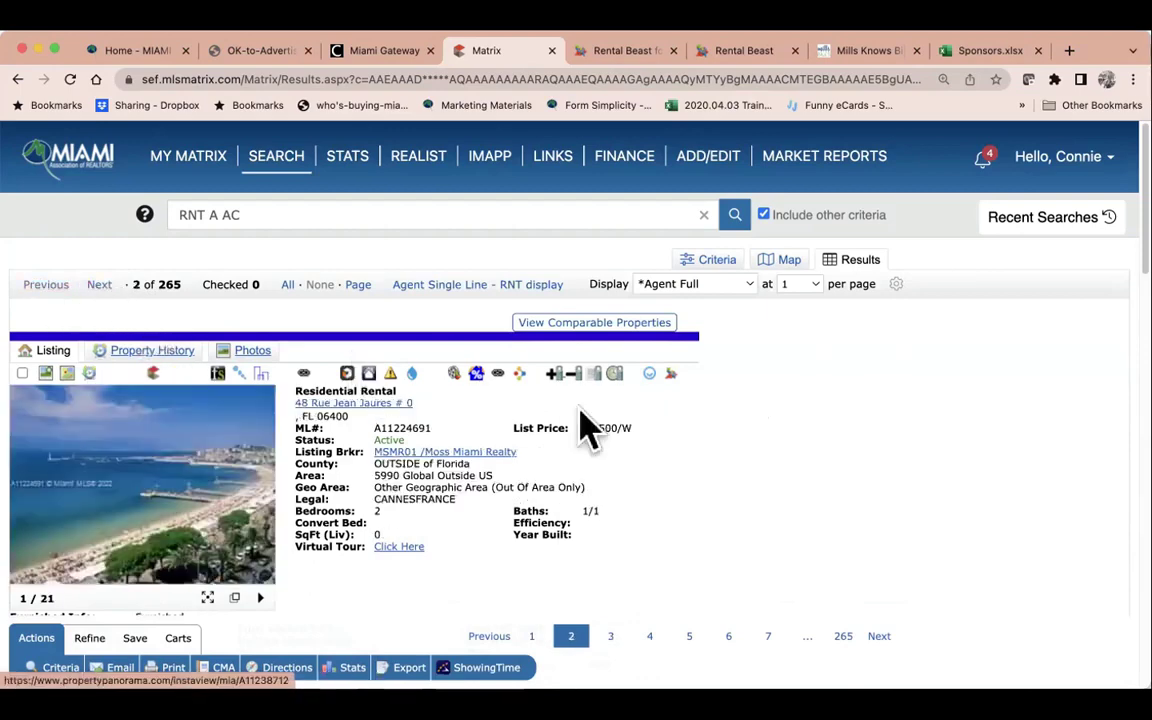
click(99, 286)
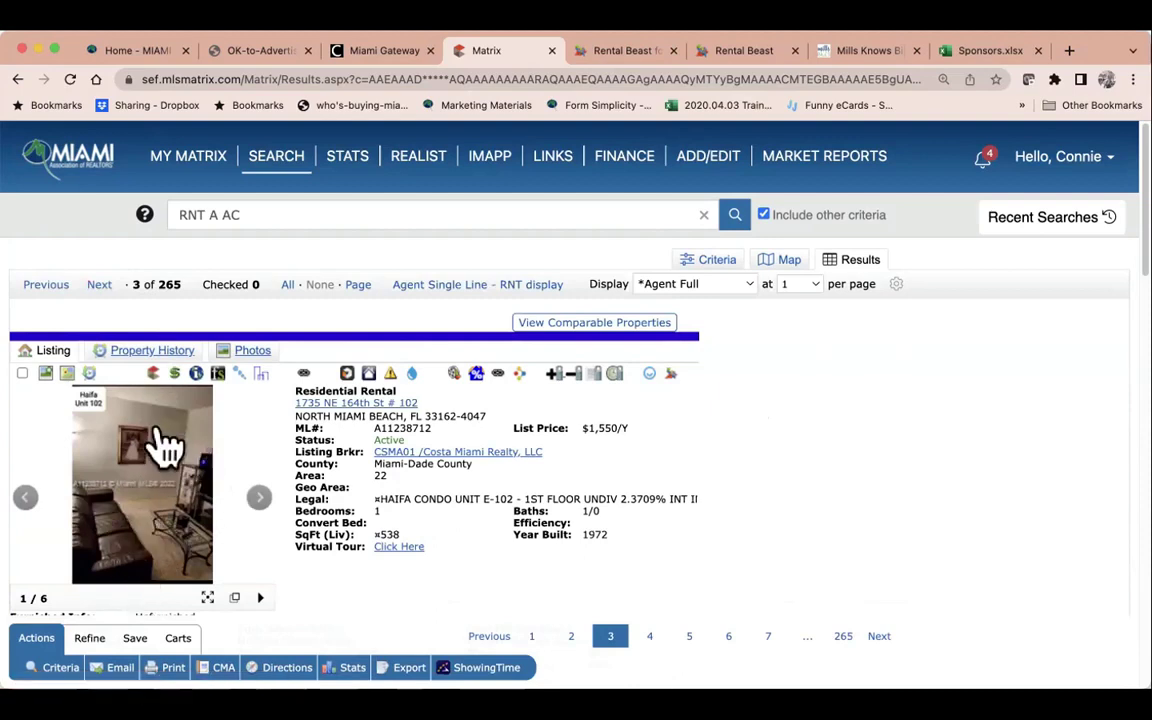
click(258, 498)
click(258, 498)
click(258, 498)
click(258, 498)
click(258, 498)
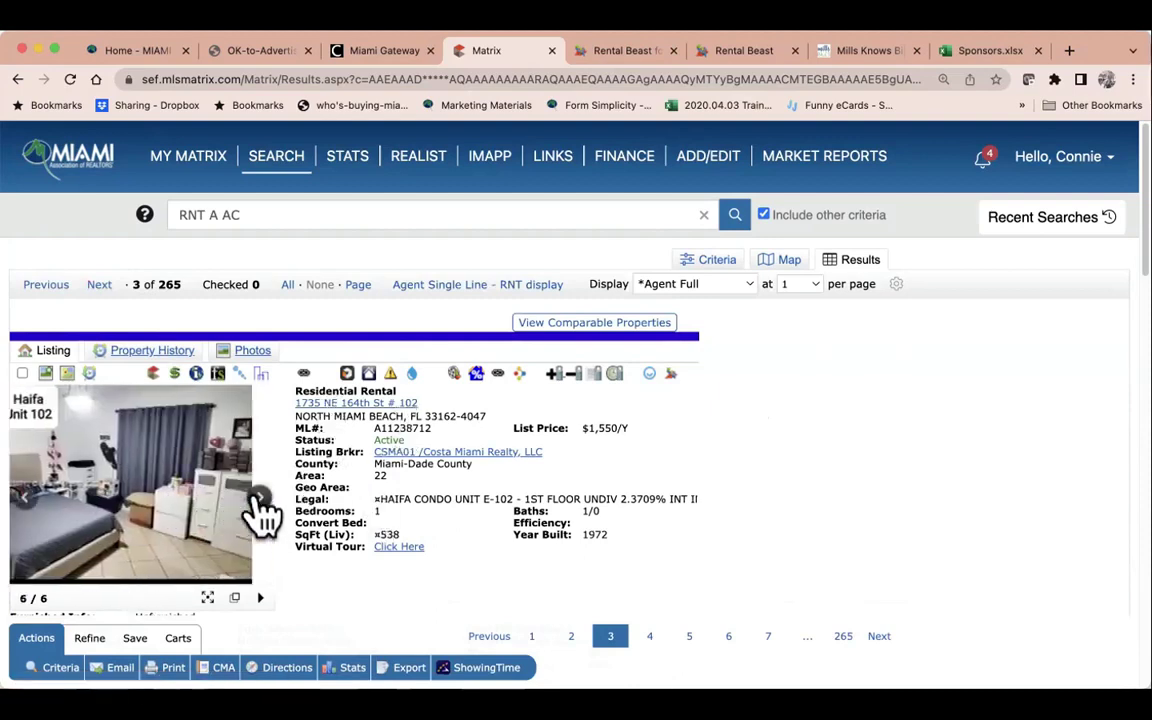
click(258, 498)
Advance past Dania Beach and Coral Springs to the Davie listing and select ML# A11233857.
click(99, 286)
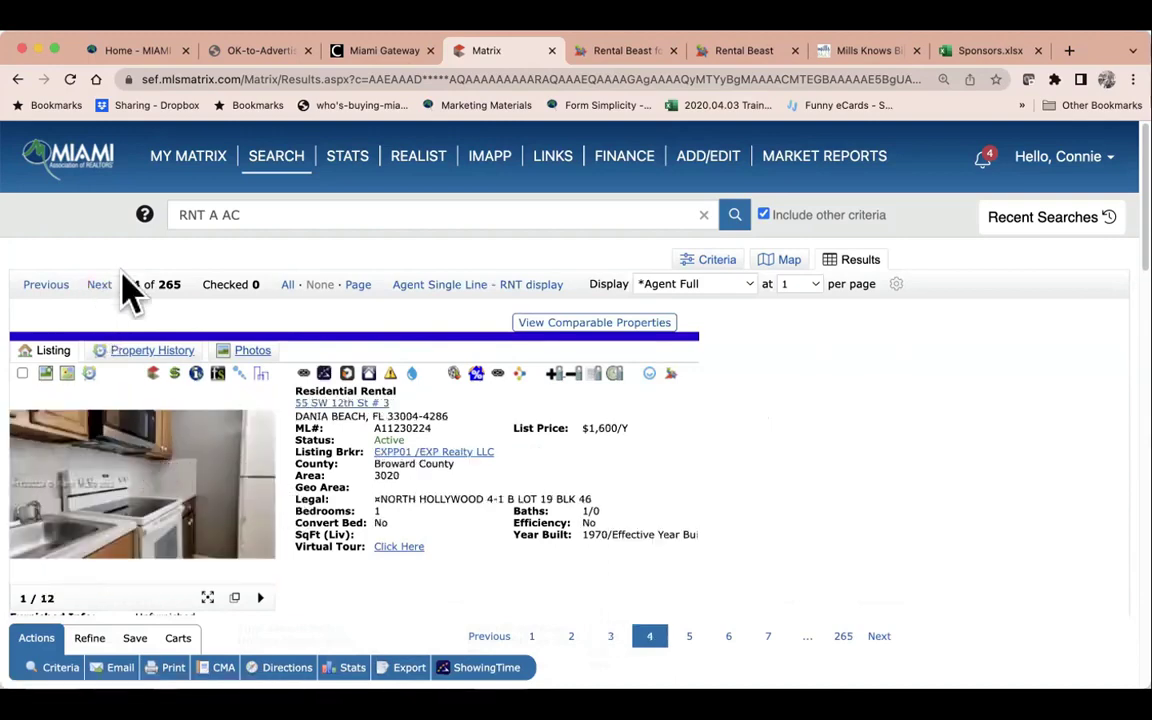
click(100, 285)
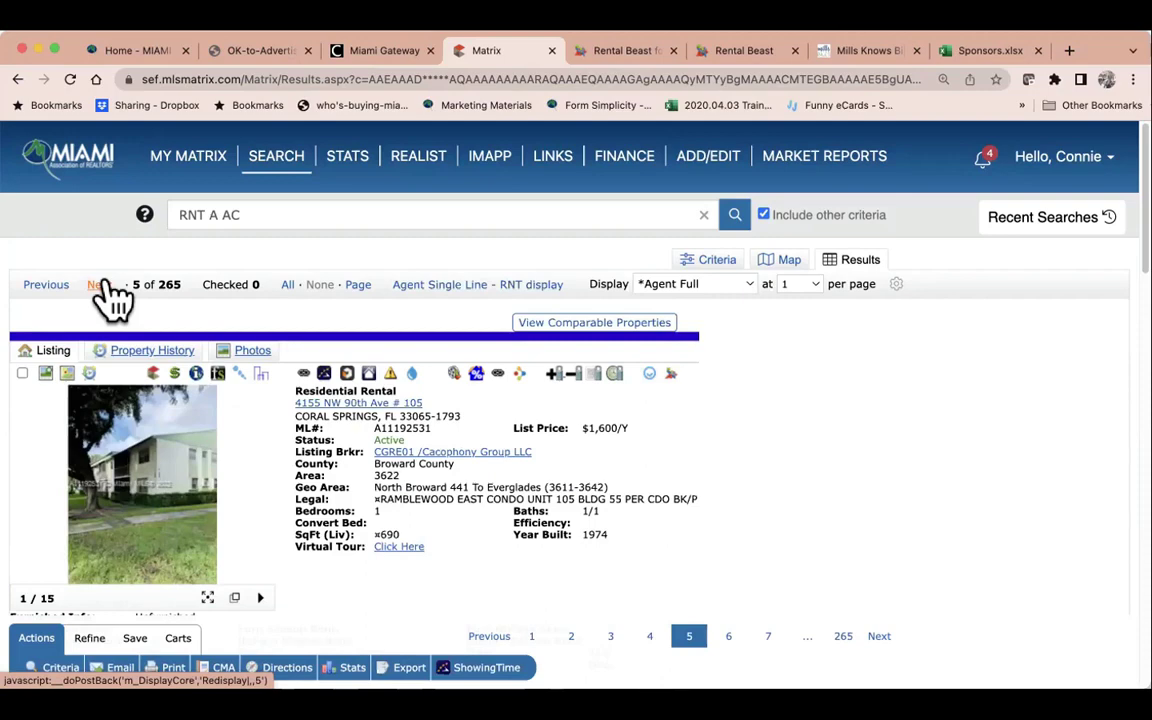
click(100, 285)
click(100, 285)
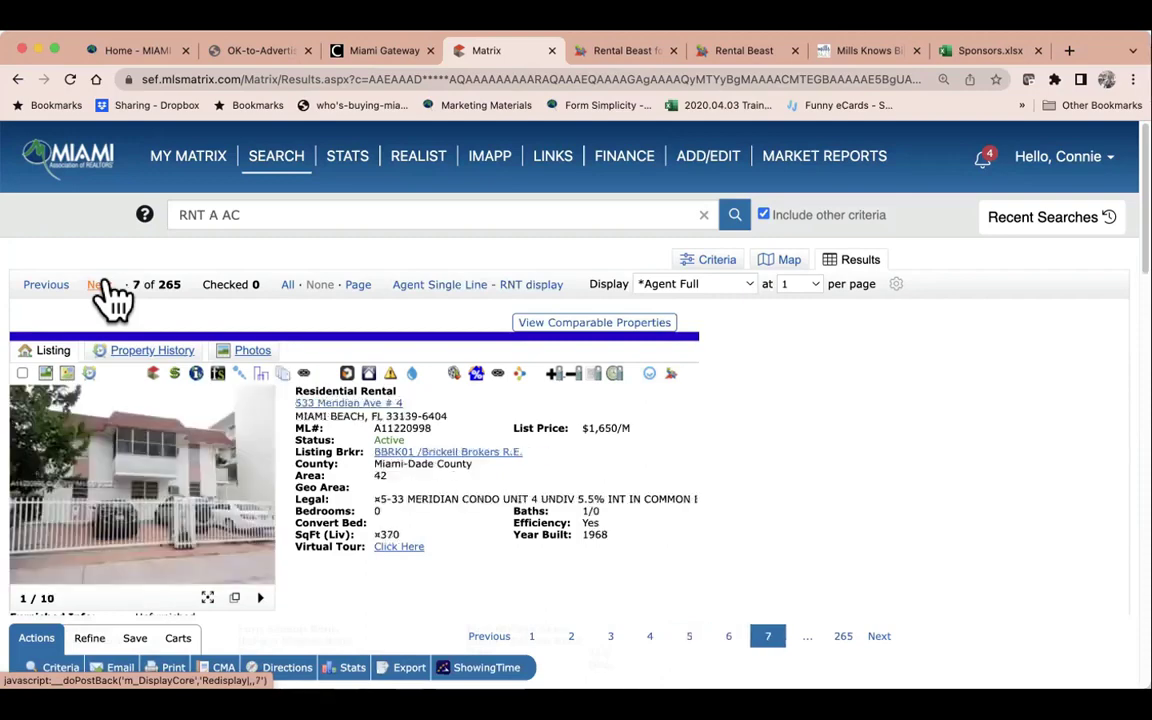
click(100, 285)
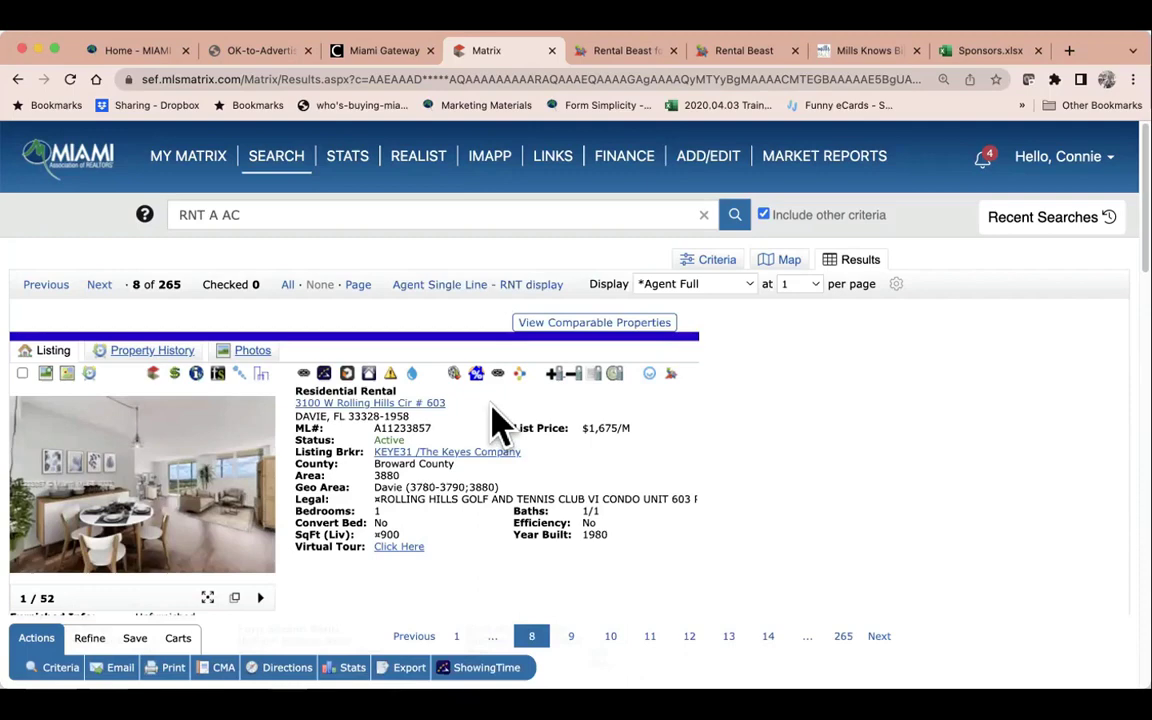
drag(450, 432, 376, 428)
key(super+c)
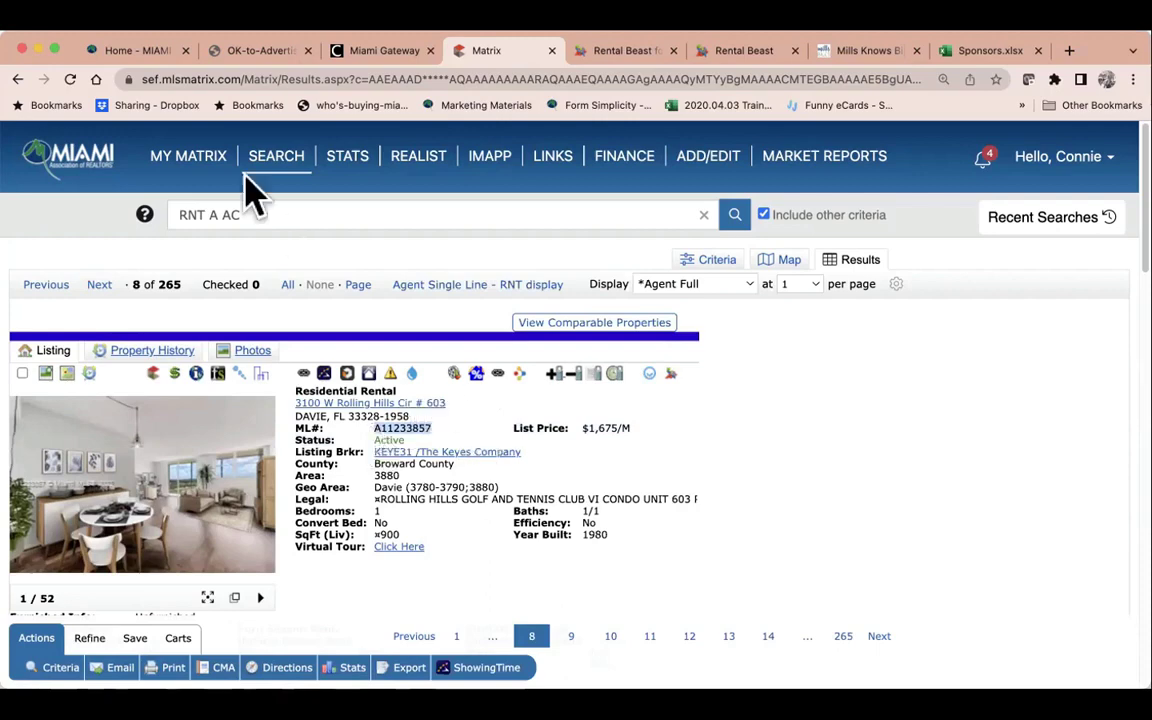
Launch Agent3000 from the Single Sign On grid on the Miami Gateway tab.
click(408, 52)
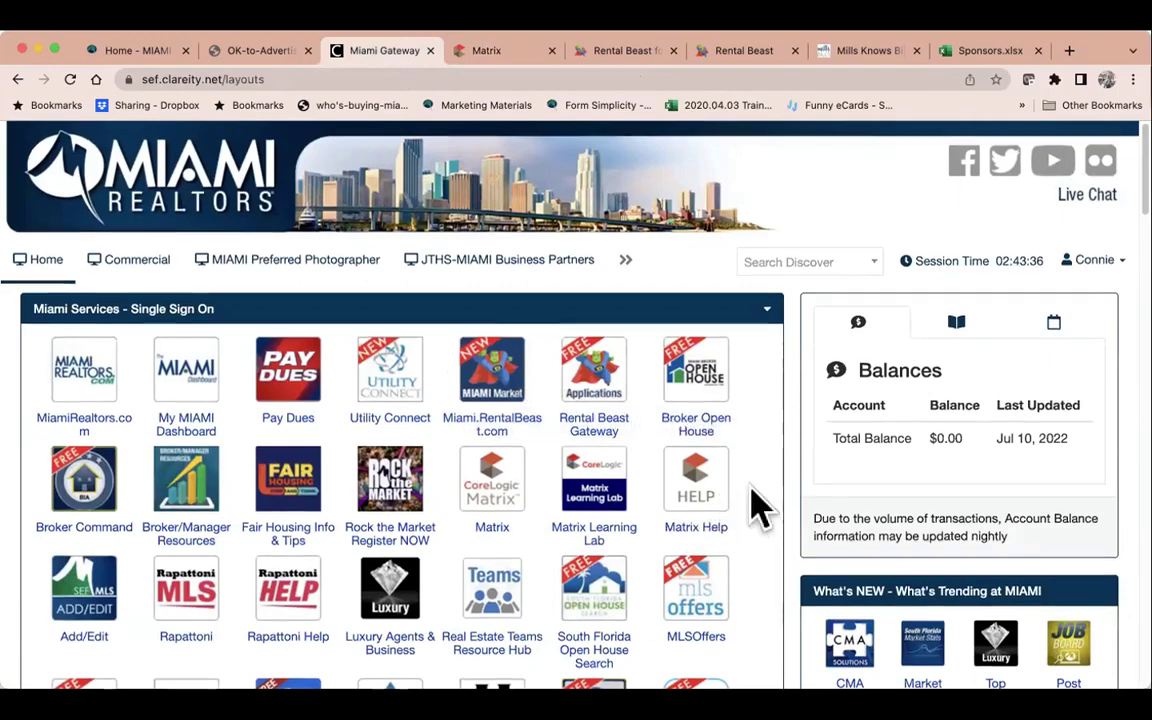
scroll(755, 507, down, 3)
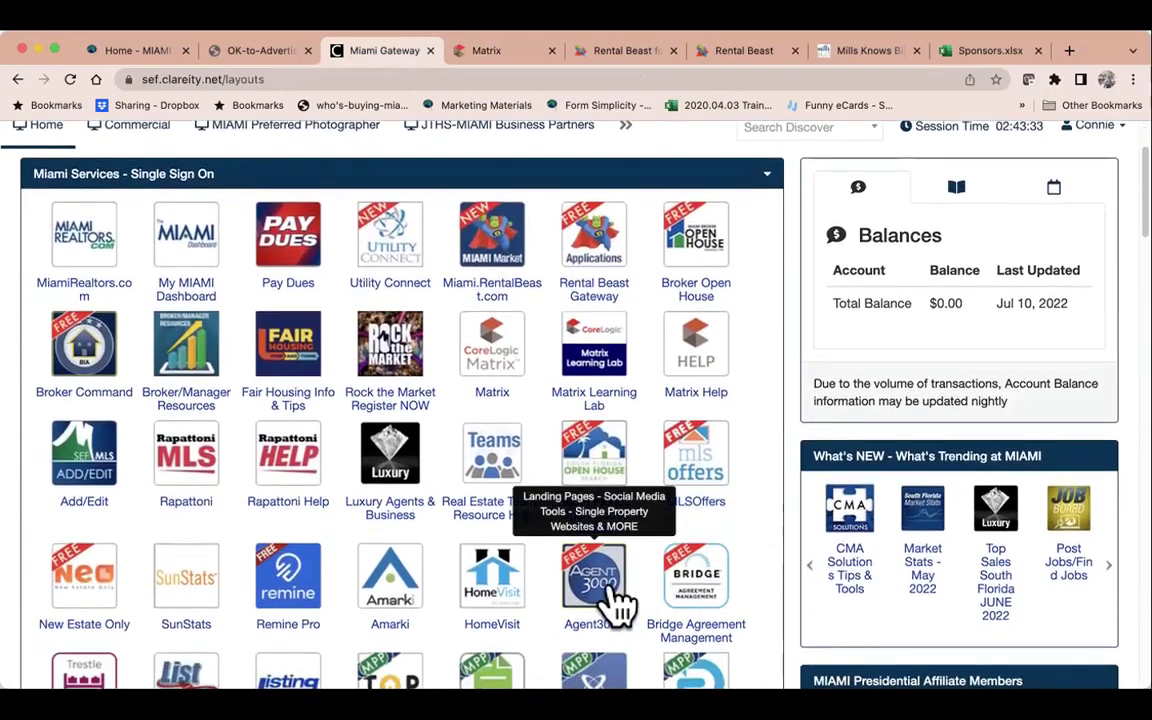
click(612, 588)
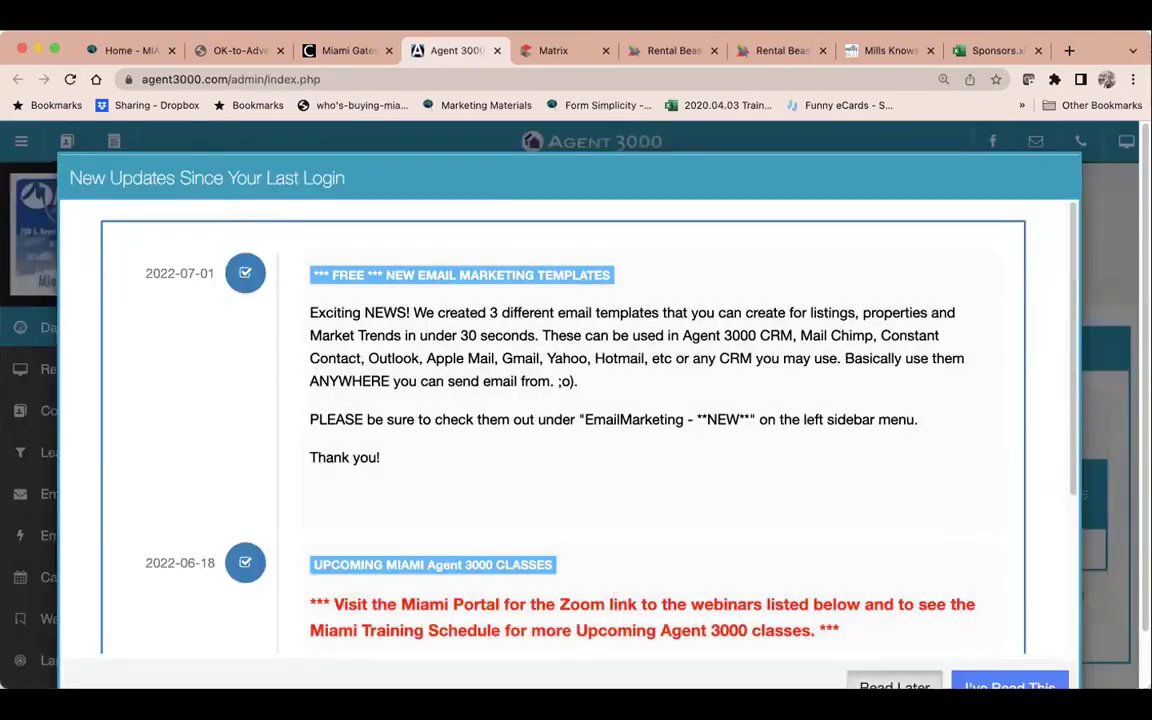
Dismiss the updates notice and review the Logo, Photo and Profile tabs in account settings.
click(898, 684)
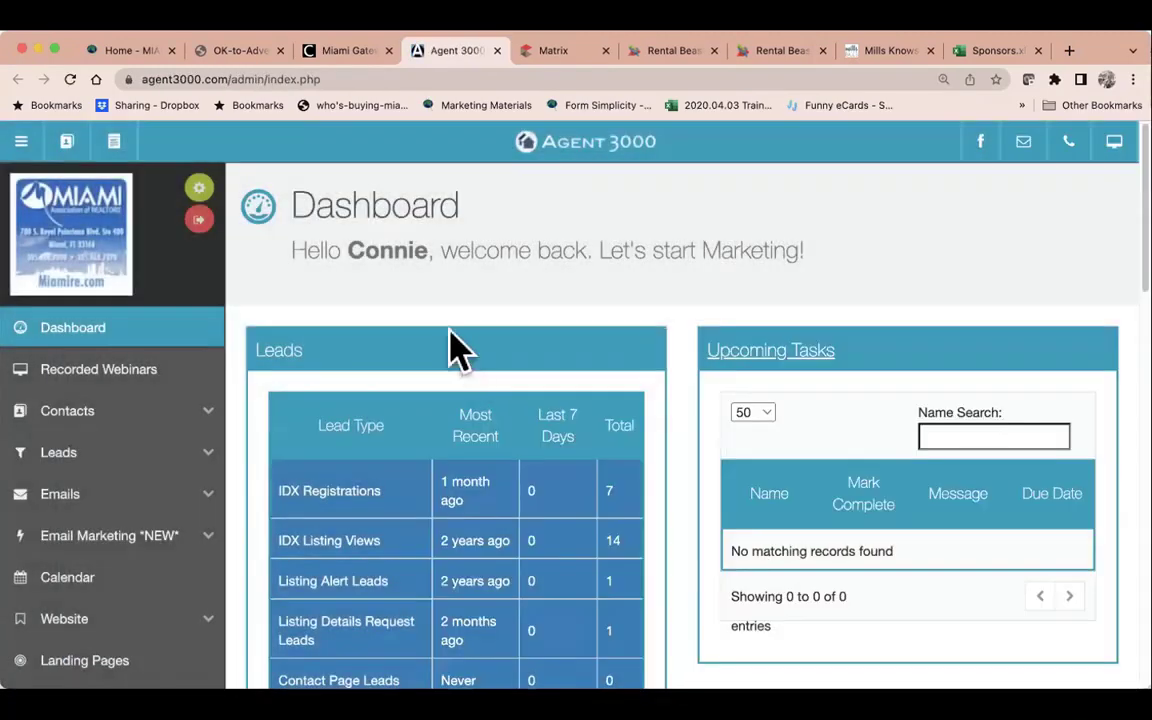
click(199, 188)
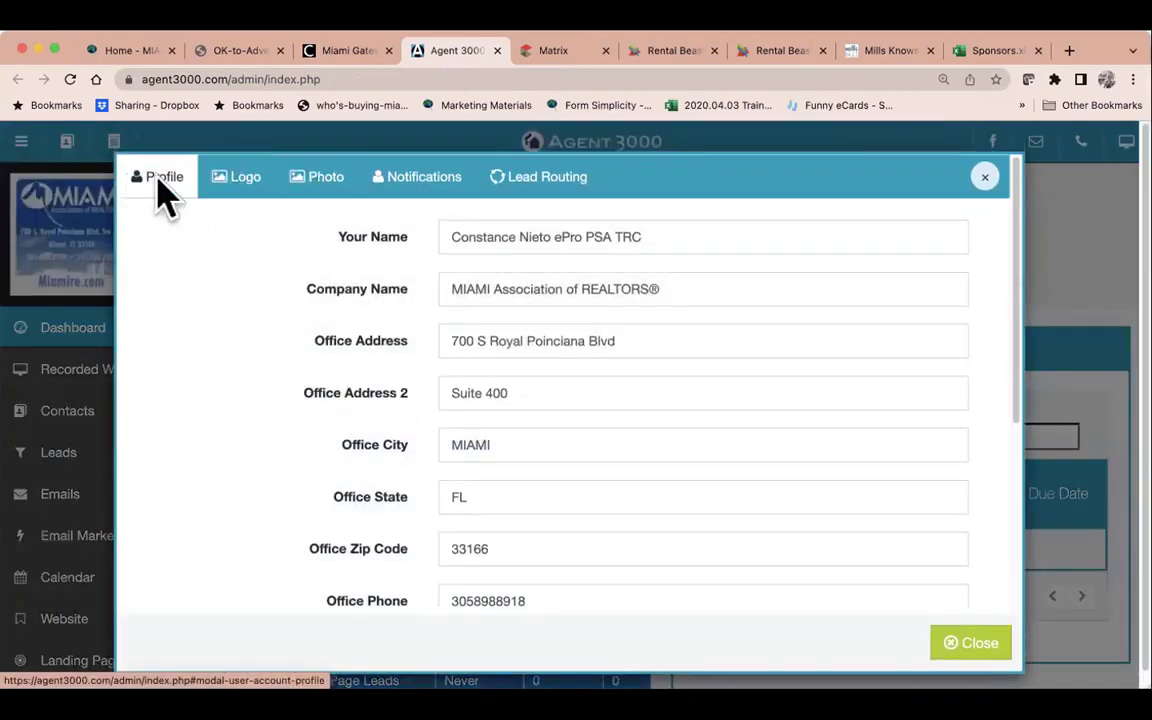
click(222, 186)
click(304, 186)
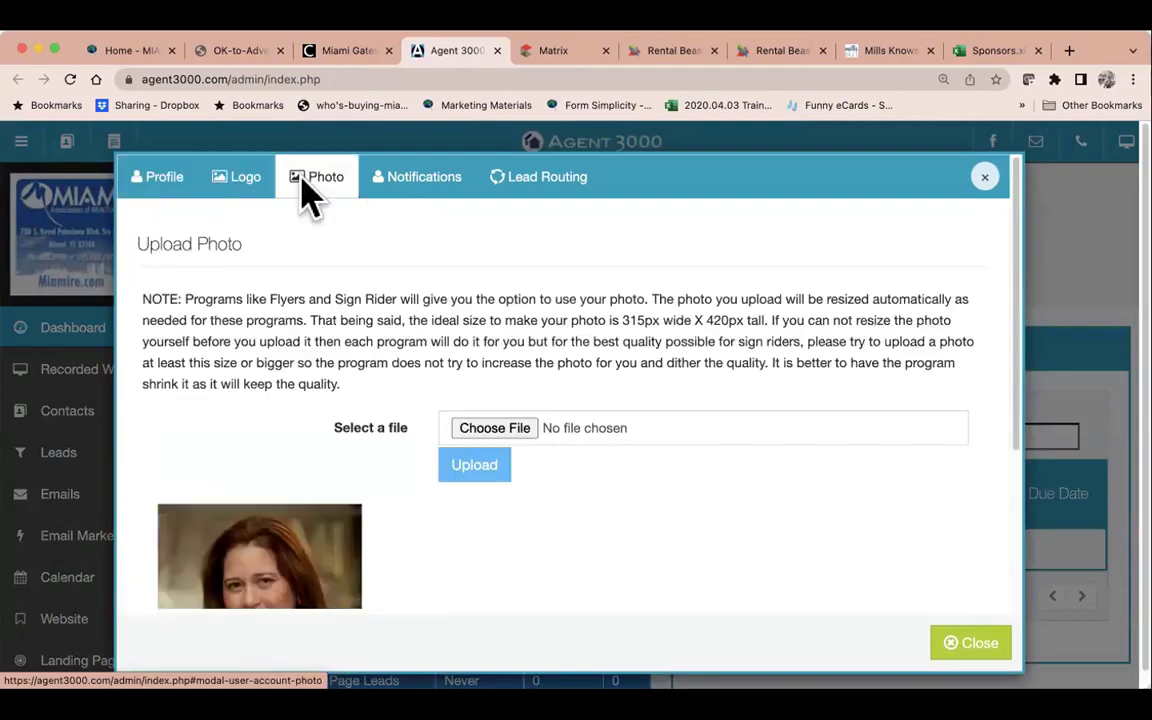
scroll(325, 395, down, 5)
scroll(329, 403, up, 3)
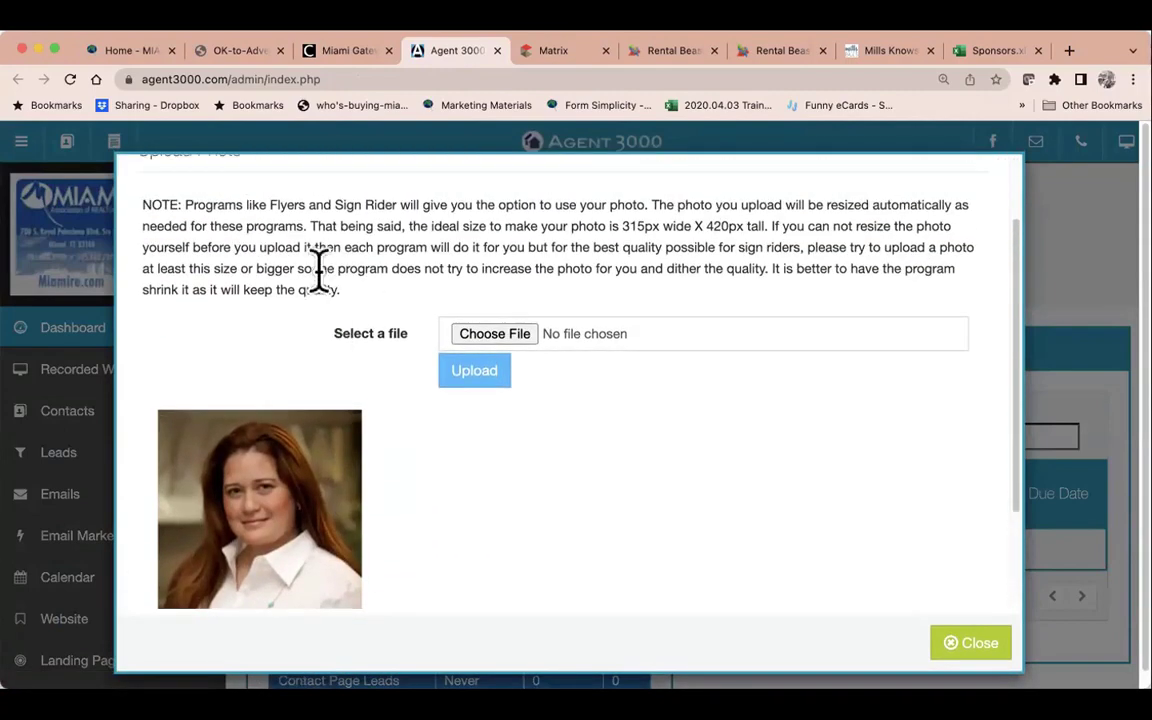
scroll(300, 250, up, 3)
click(255, 185)
click(160, 180)
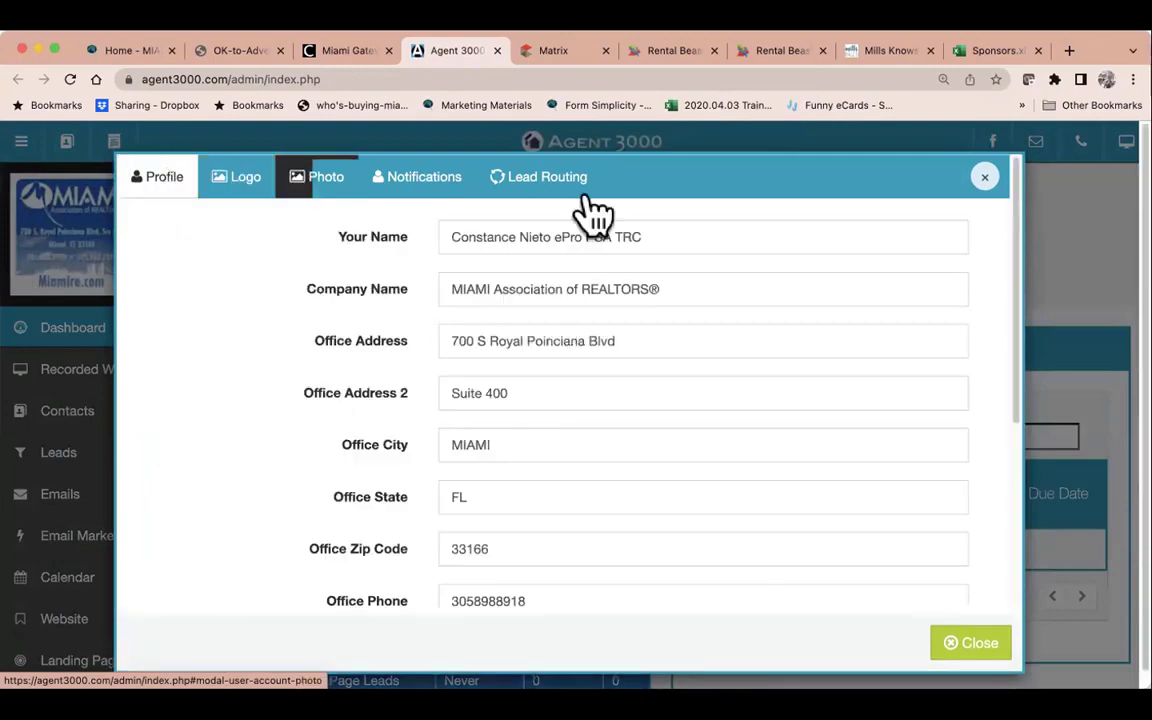
click(984, 178)
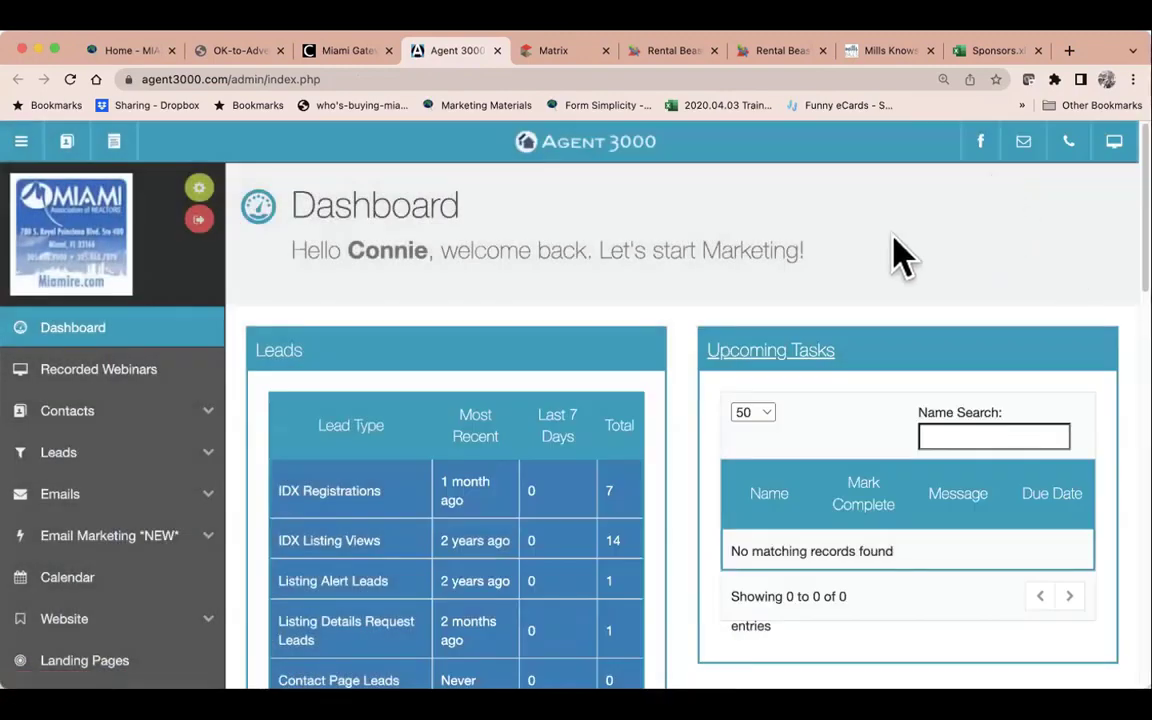
Expand the Social Media Tools list on the Dashboard.
scroll(121, 491, down, 1)
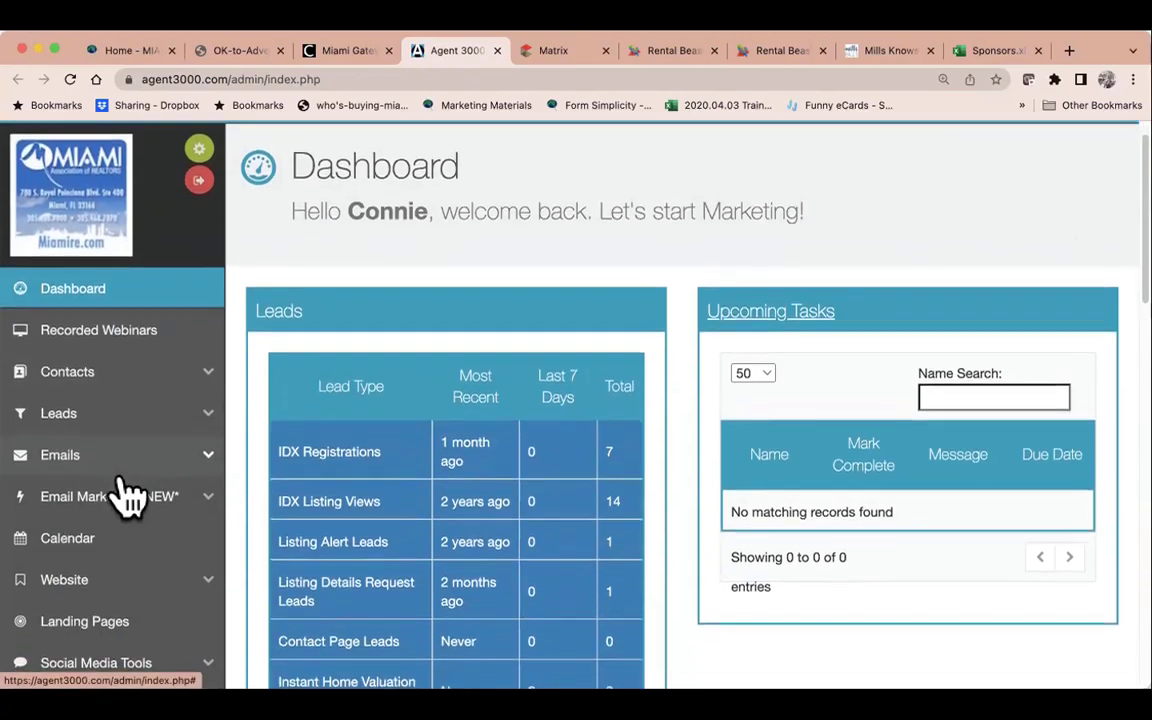
scroll(121, 491, down, 5)
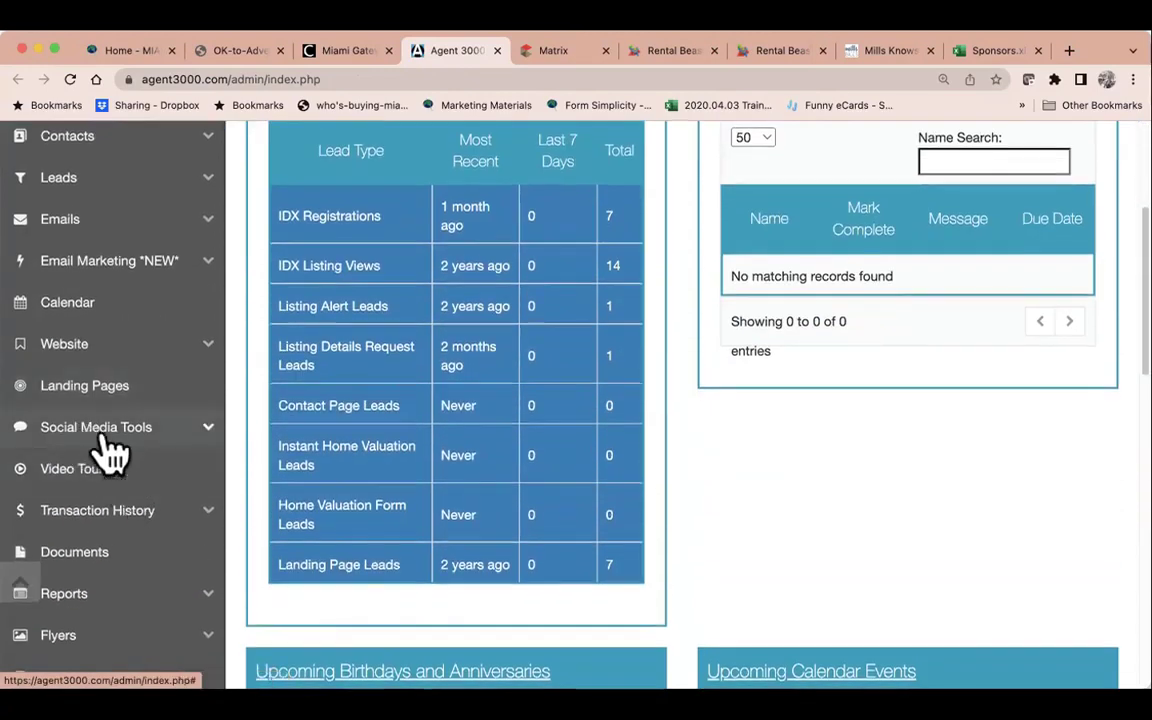
click(96, 438)
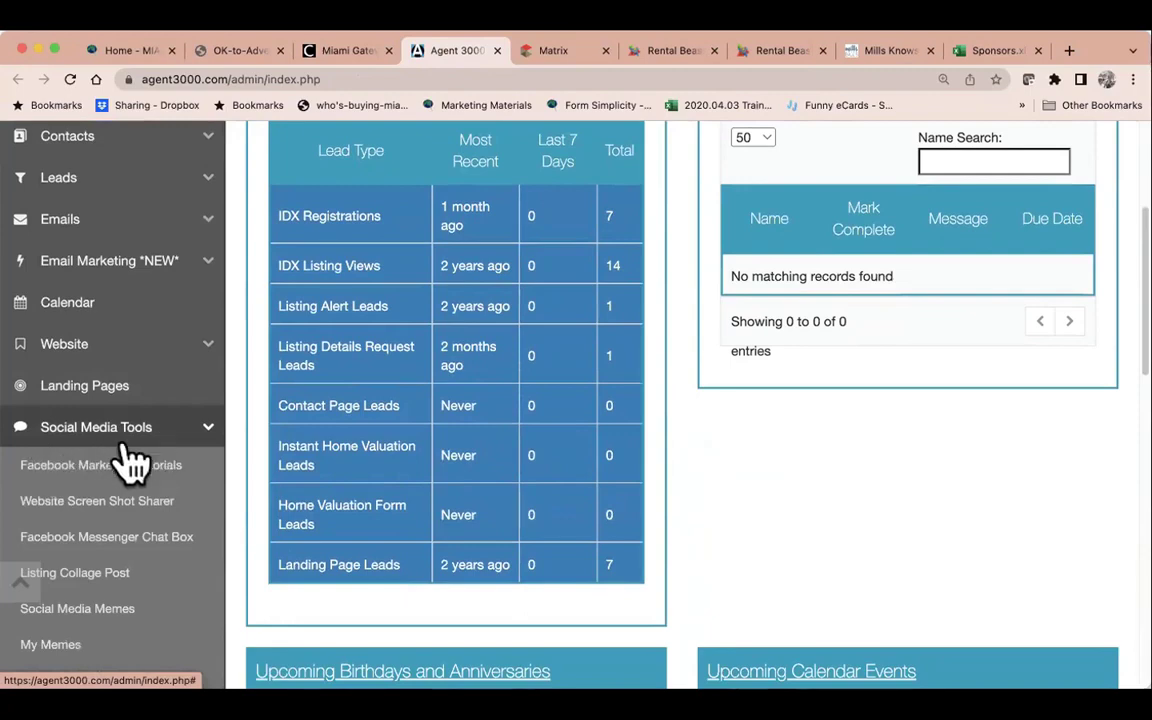
Open the Listing Collage Post tool.
click(140, 590)
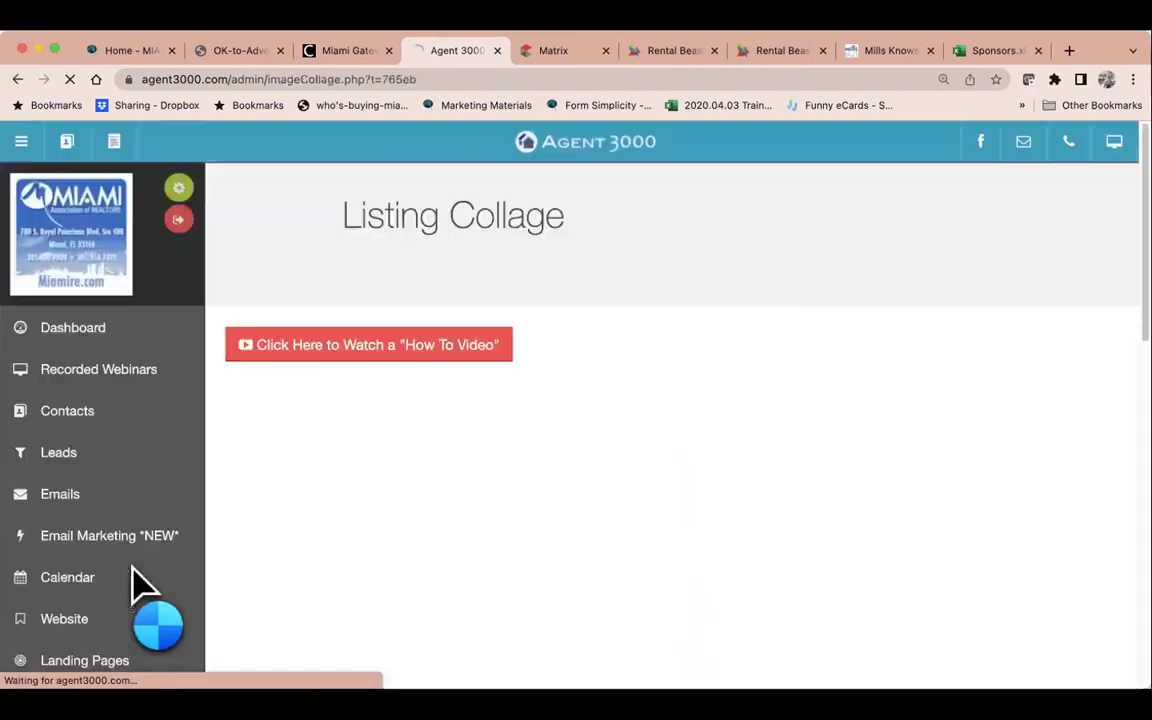
scroll(140, 590, down, 4)
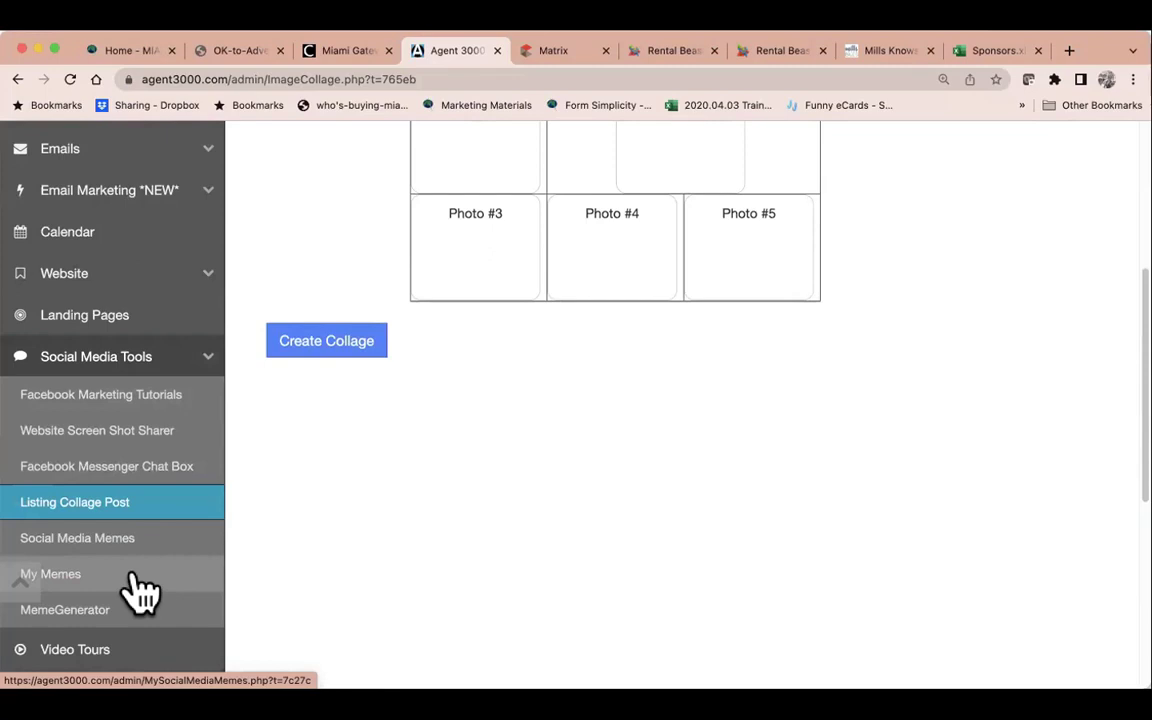
scroll(489, 463, up, 2)
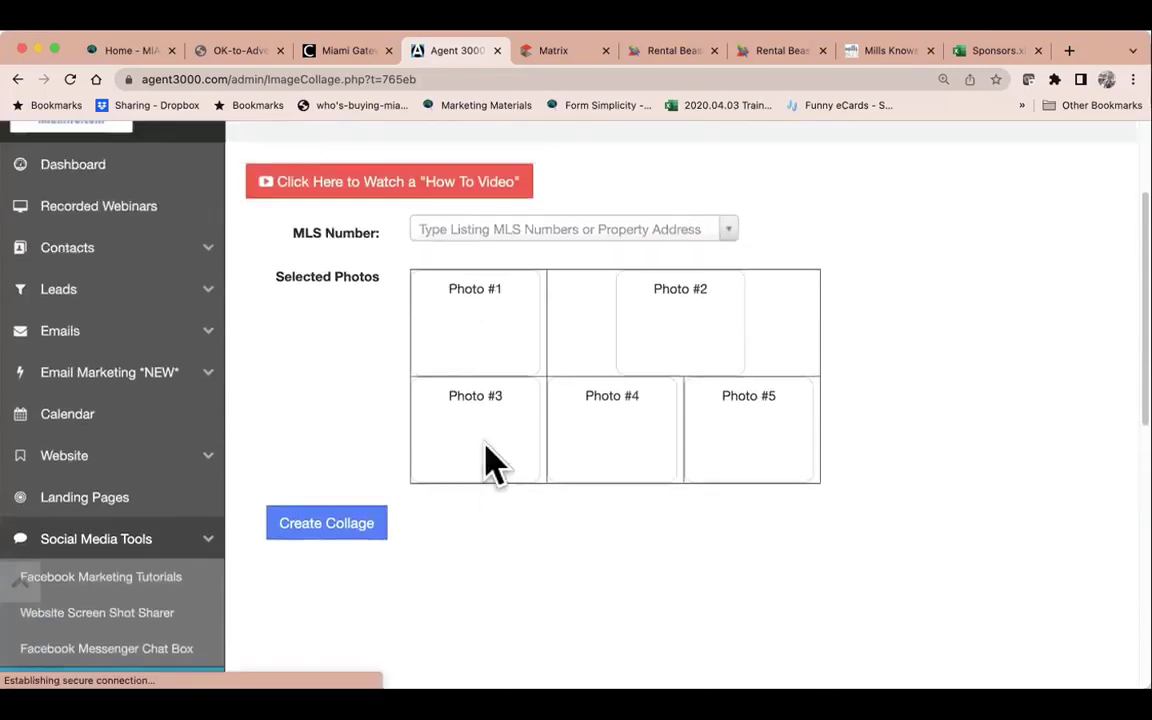
Paste the ML# into the MLS Number search, strip the leading space, and choose A11233857.
click(432, 229)
right_click(432, 254)
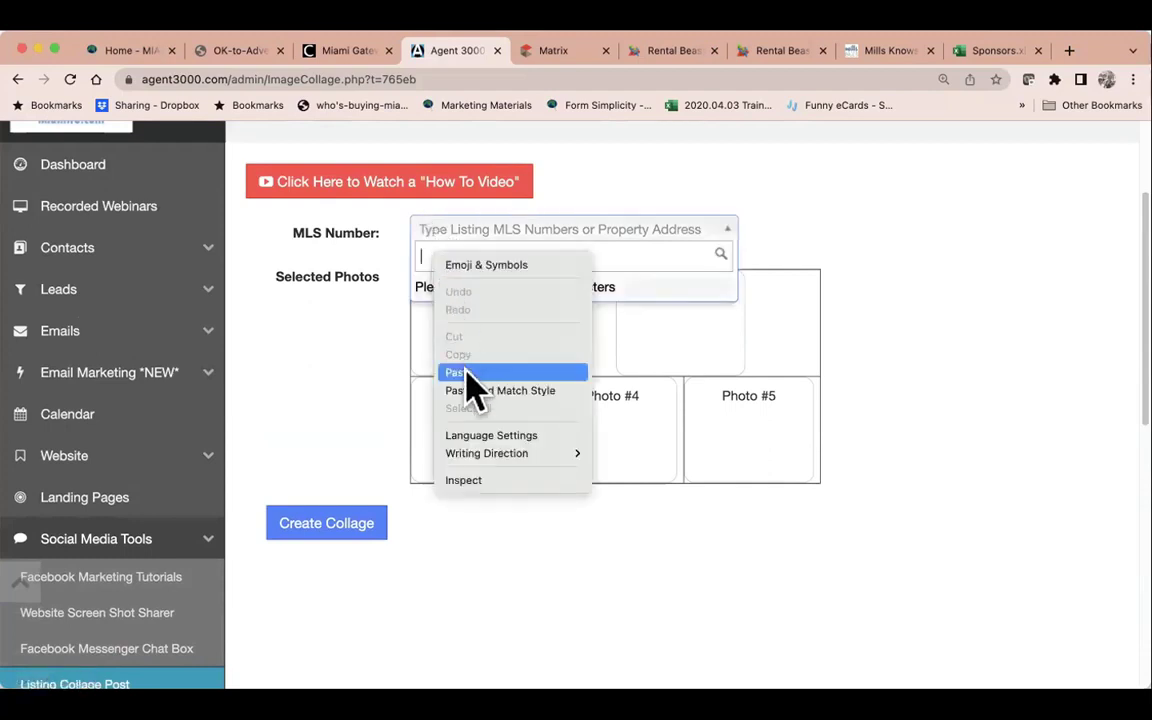
click(462, 373)
drag(438, 250, 330, 272)
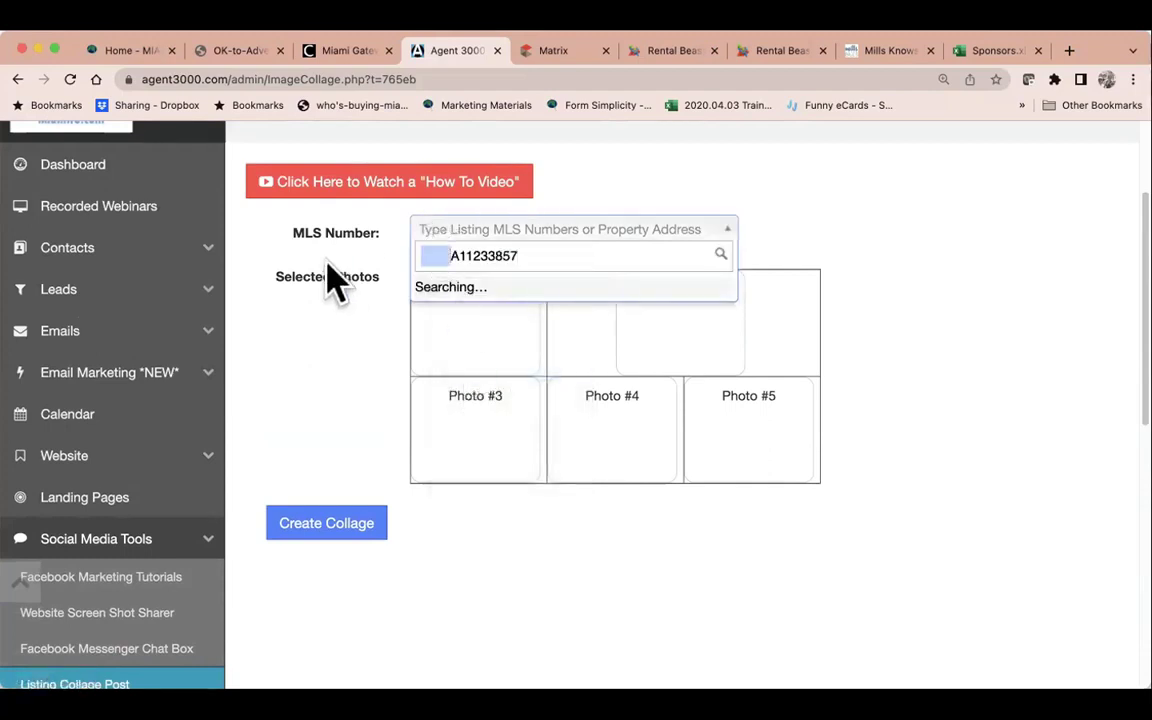
key(BackSpace)
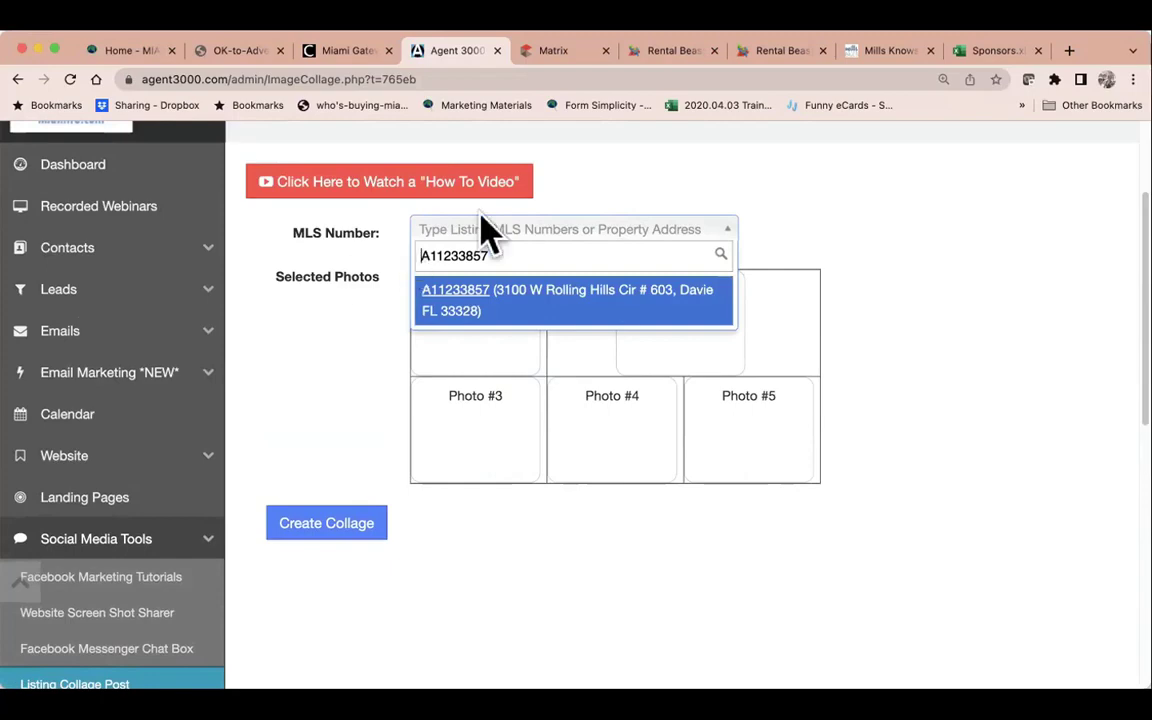
click(442, 308)
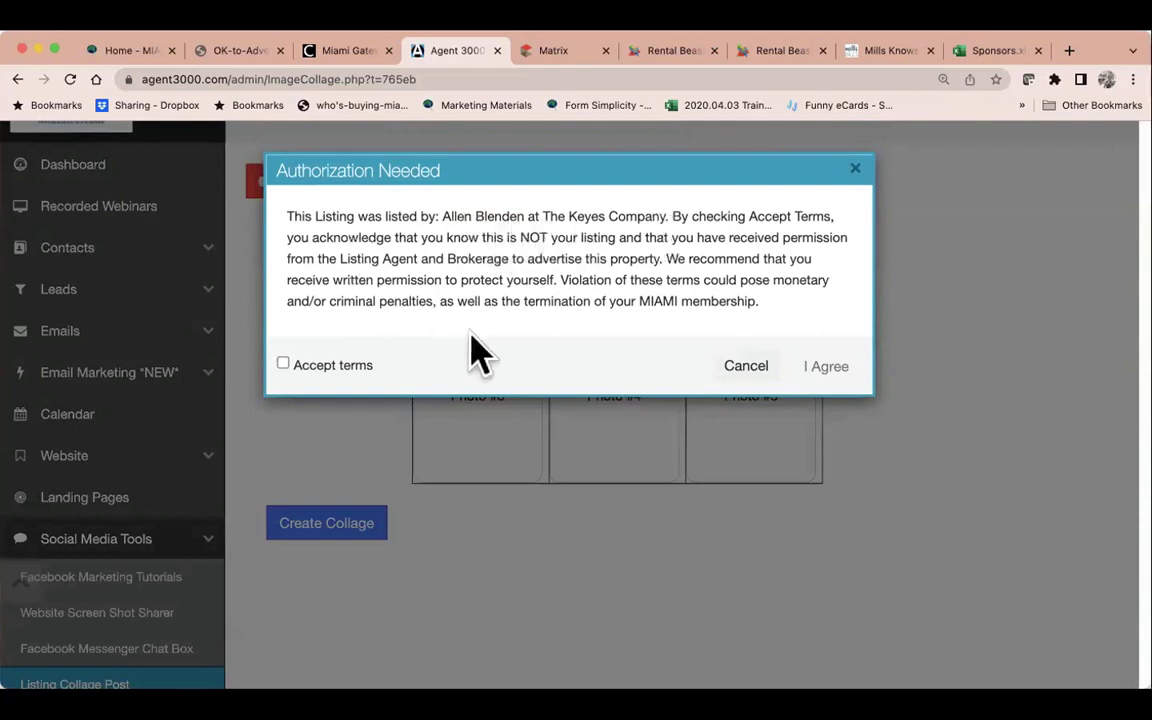
Accept the advertising terms and agree so the listing photos load.
click(283, 363)
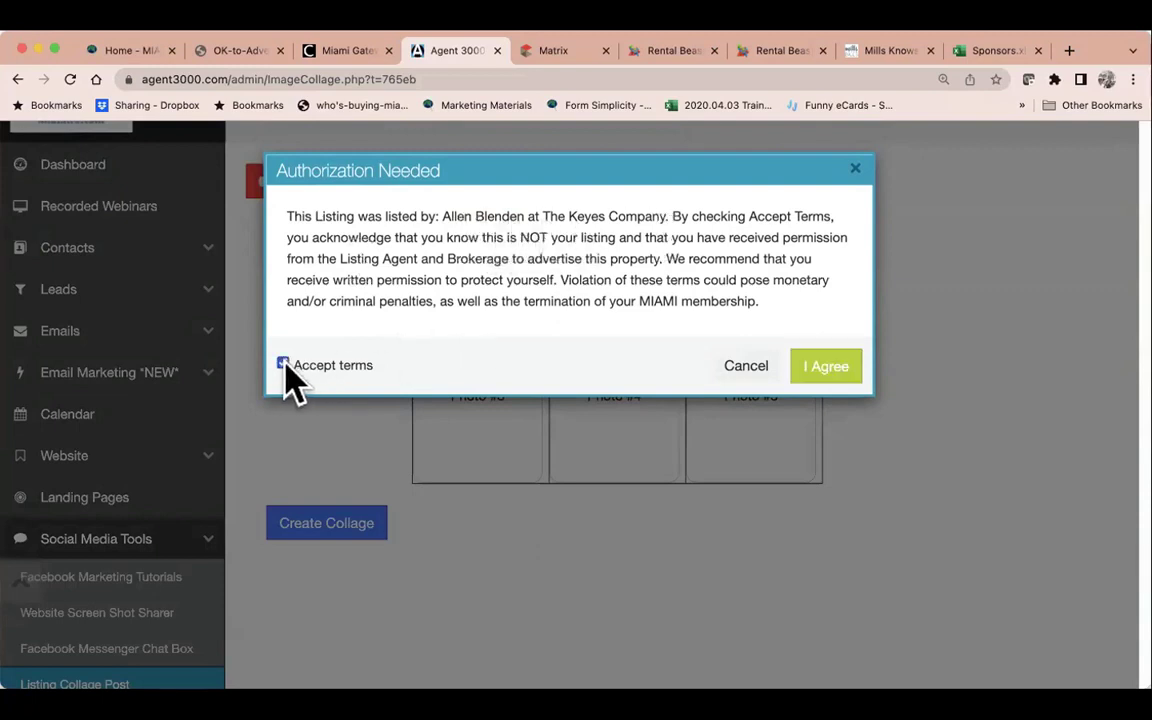
click(826, 367)
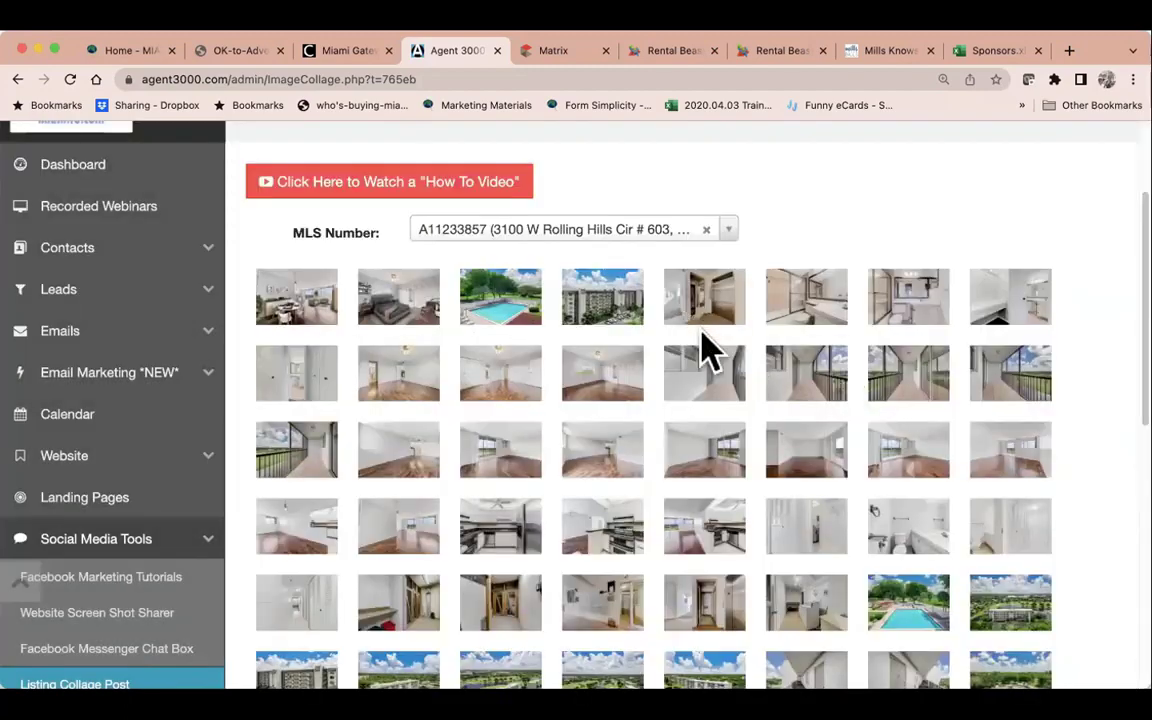
scroll(707, 347, down, 5)
scroll(707, 347, down, 2)
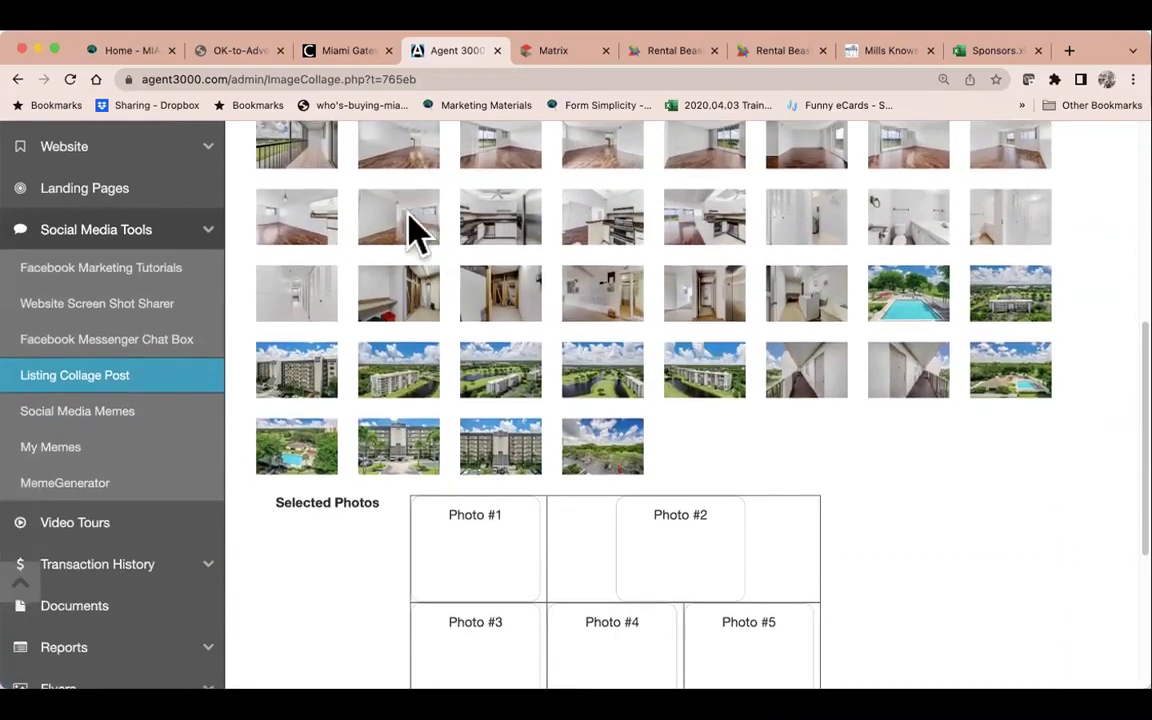
Fill collage Photo #1–#5 with listing photos, including the aerial building and pool, and create the collage.
drag(411, 226, 488, 545)
drag(598, 390, 660, 545)
drag(830, 378, 485, 655)
scroll(674, 234, up, 1)
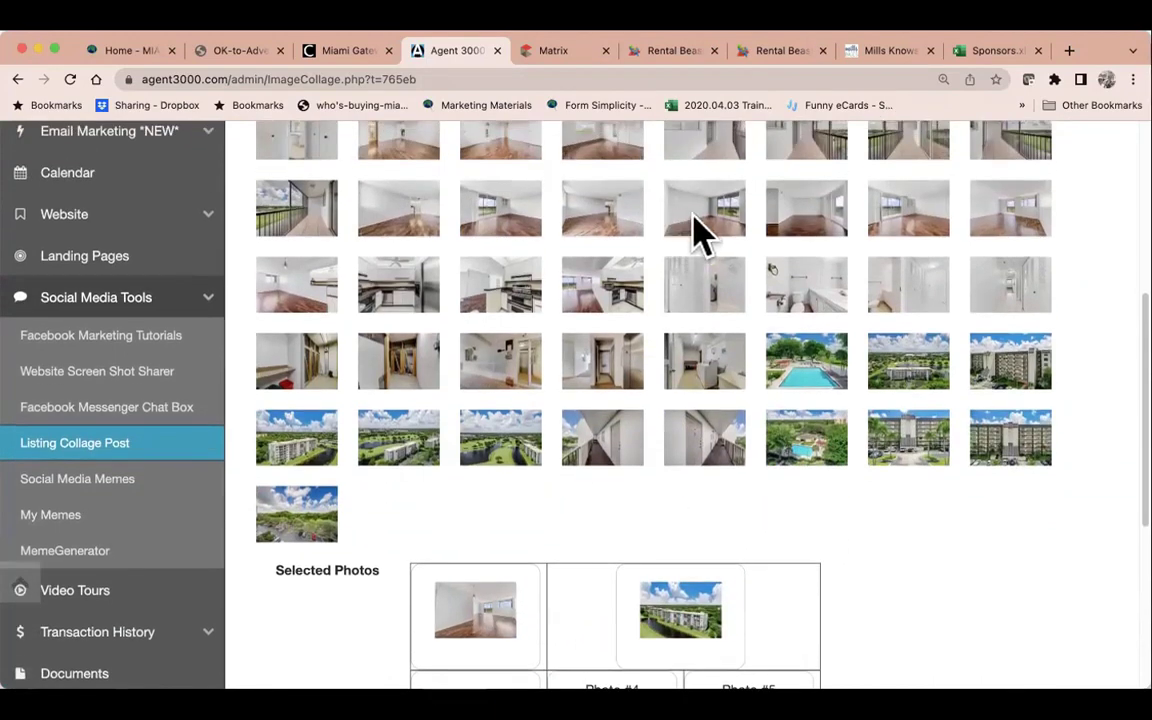
drag(699, 234, 599, 672)
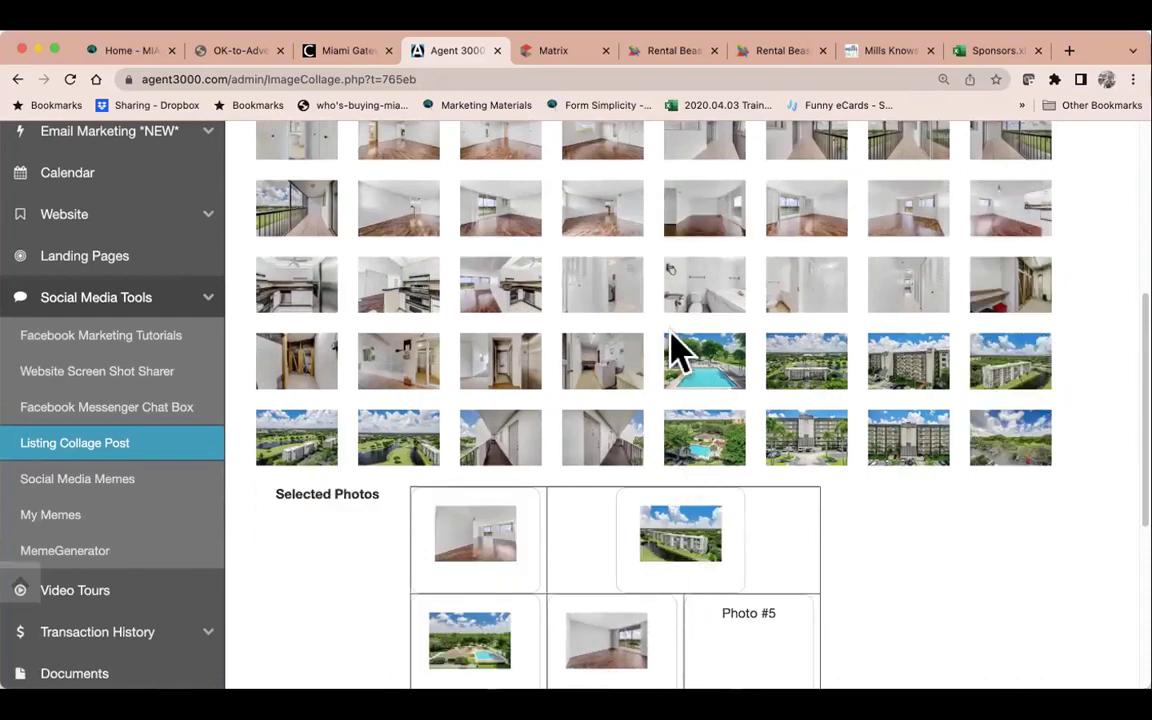
scroll(674, 352, up, 3)
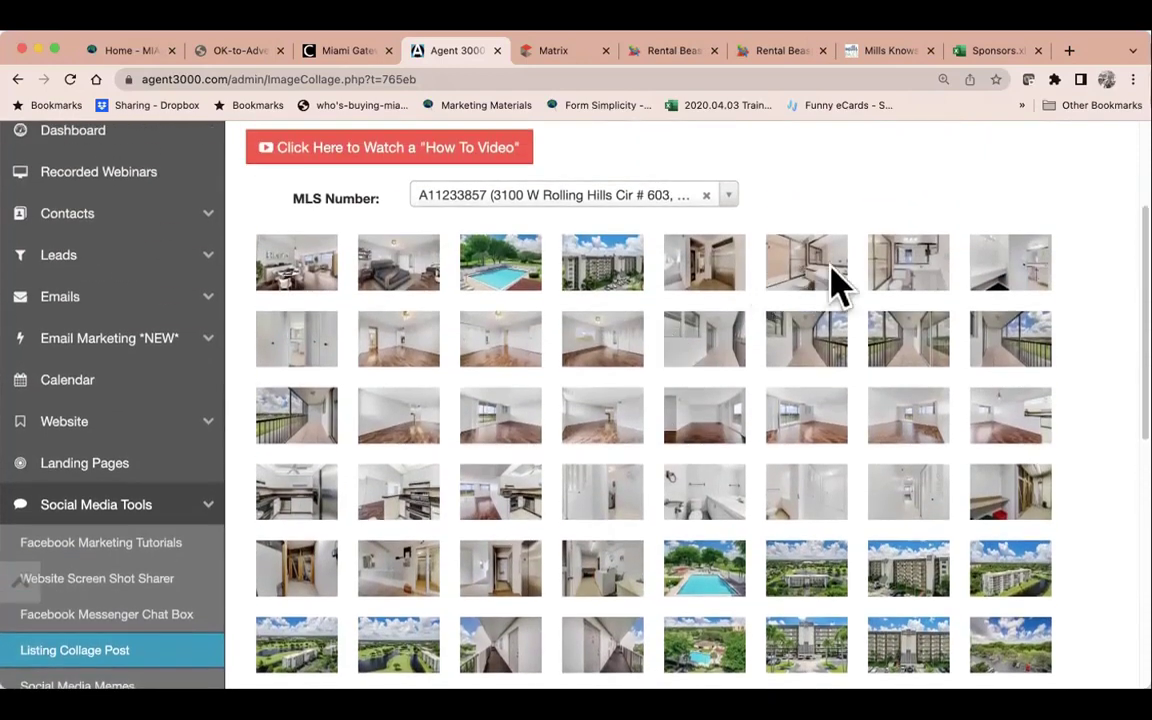
drag(1032, 275, 778, 512)
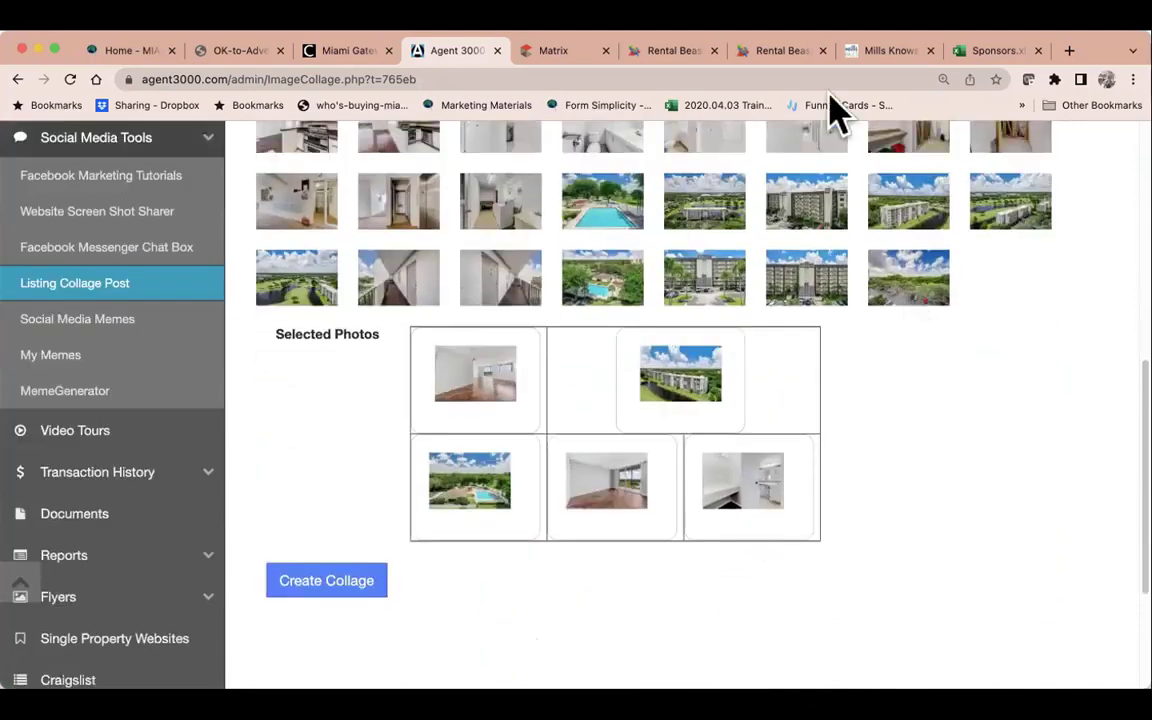
click(333, 586)
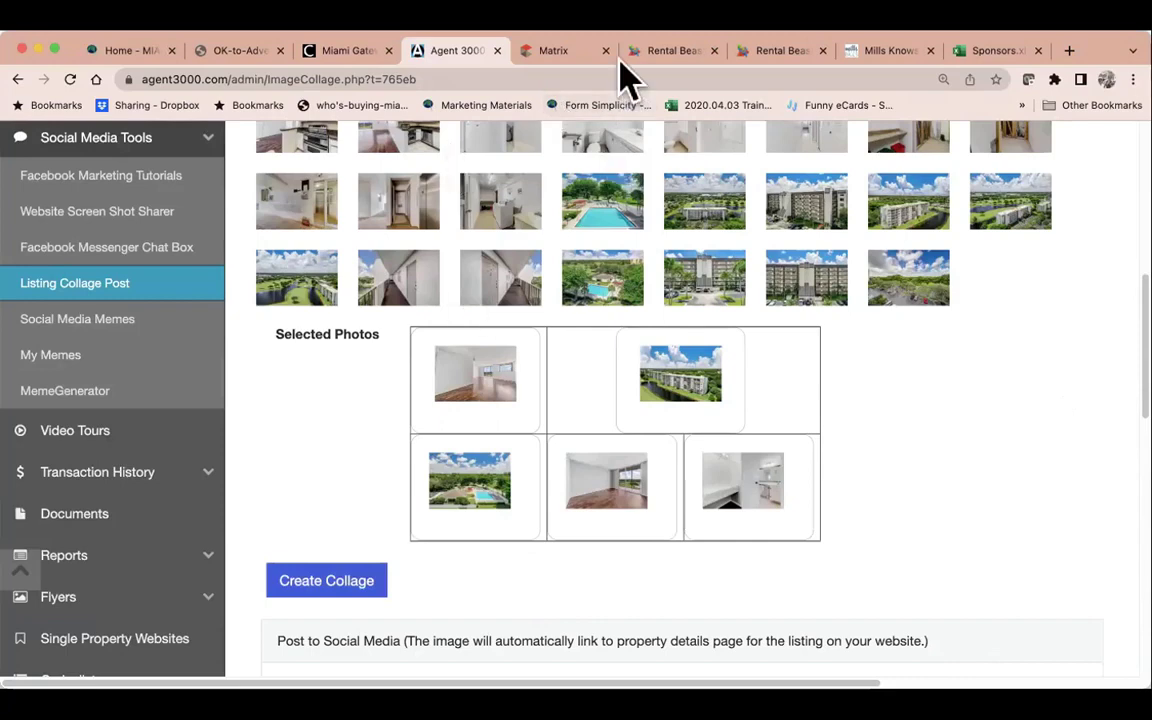
Return to the Matrix listing A11233857 and open its print preview, set to Save as PDF.
click(555, 50)
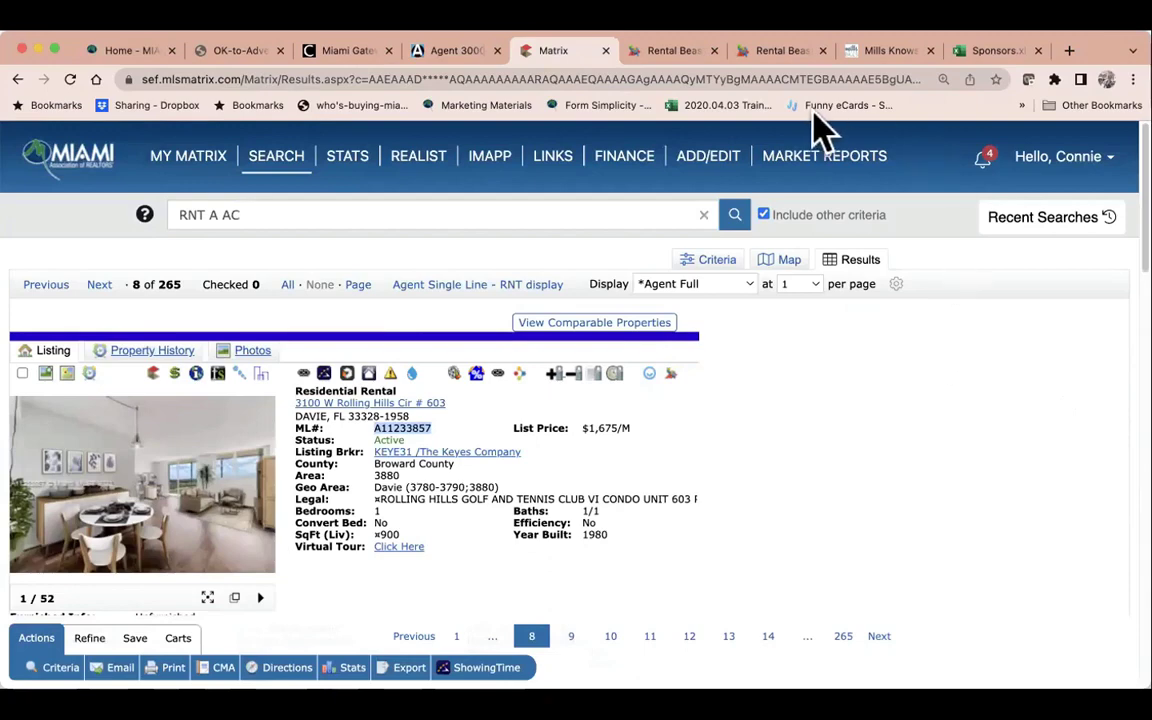
click(1021, 106)
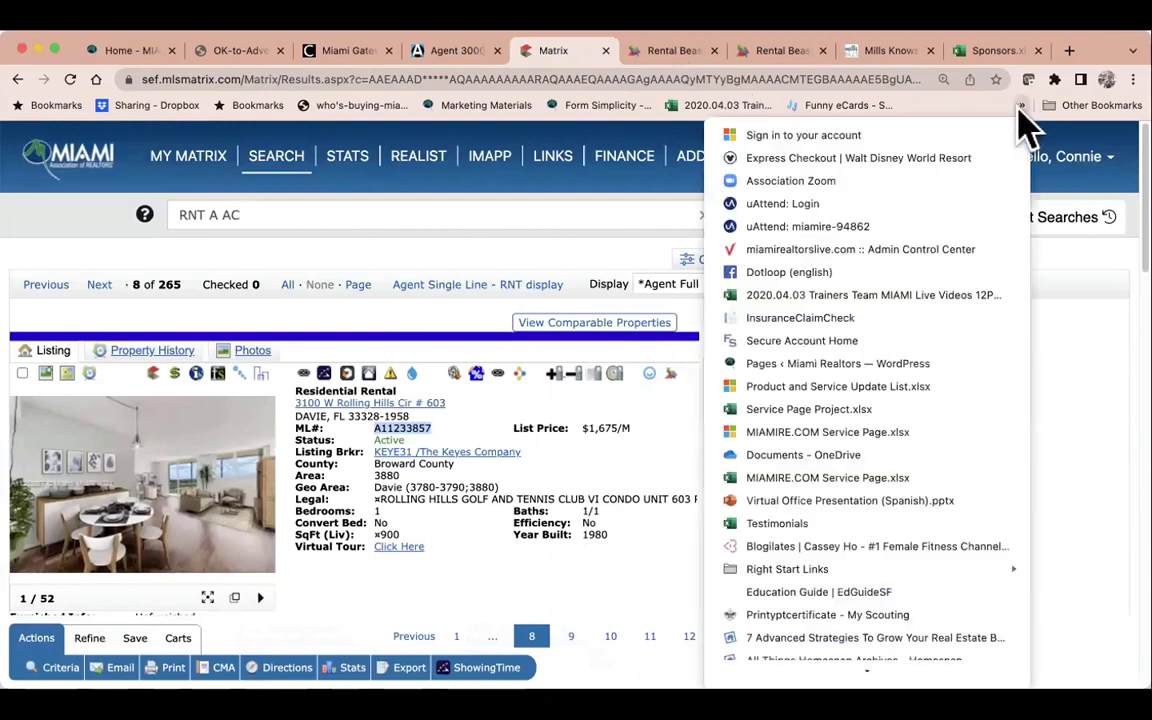
click(1100, 106)
click(1133, 79)
click(1133, 79)
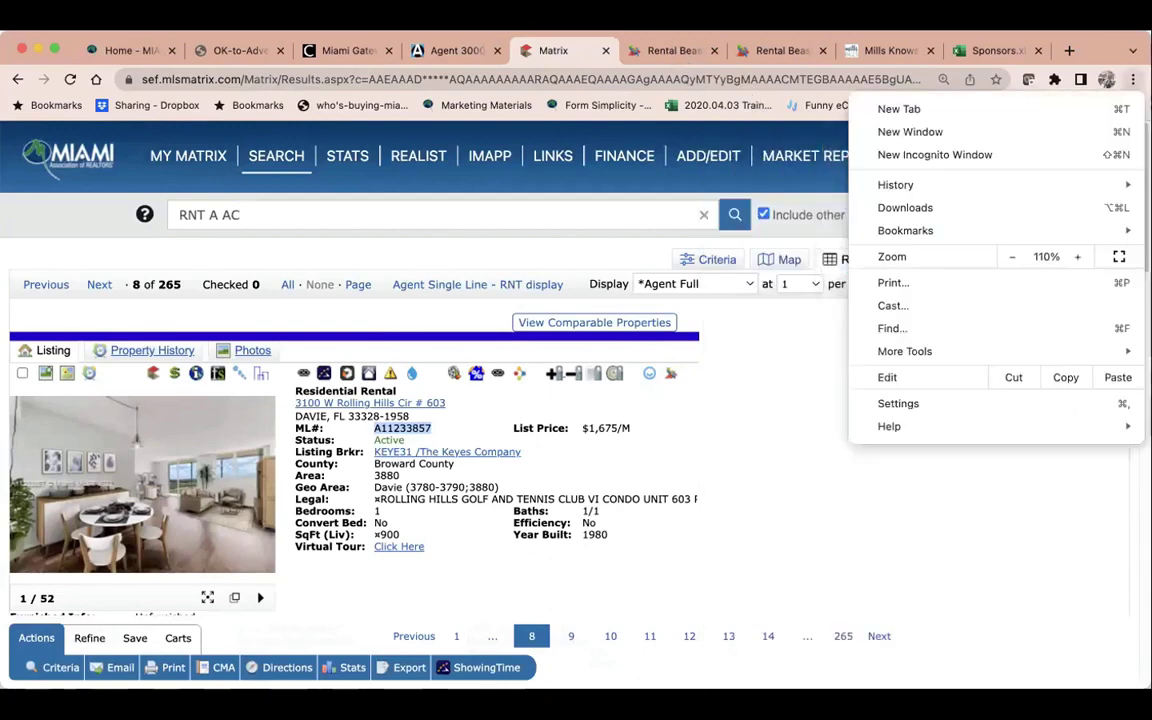
key(Escape)
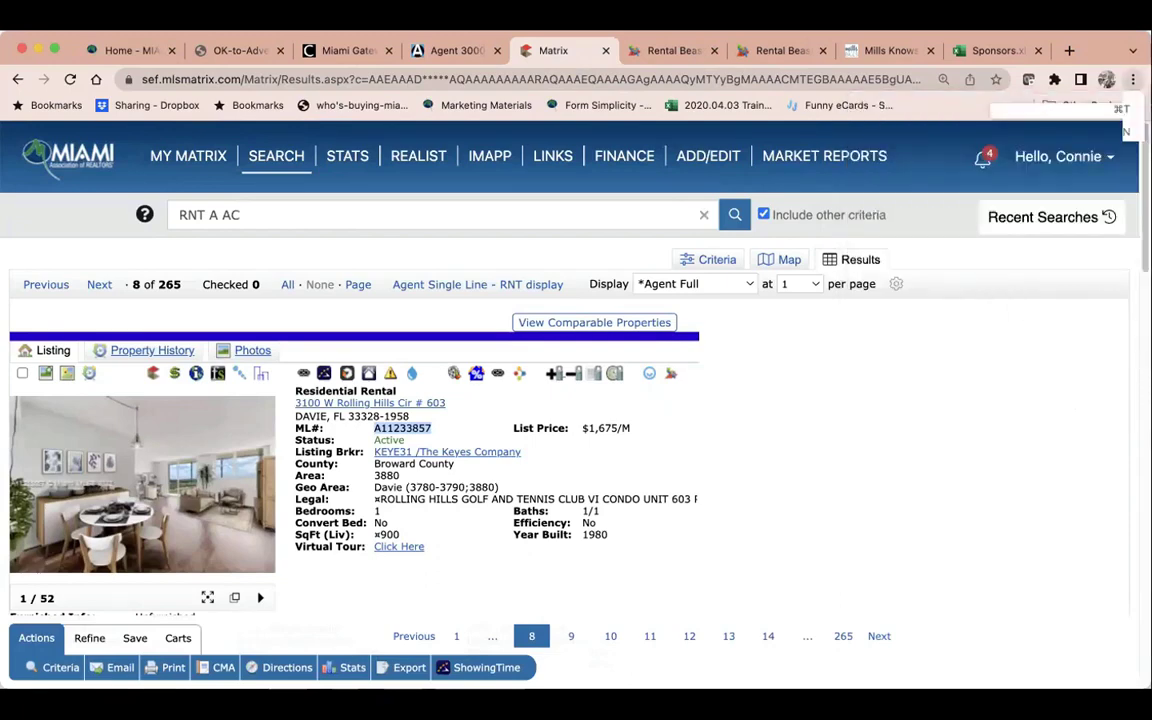
click(1133, 79)
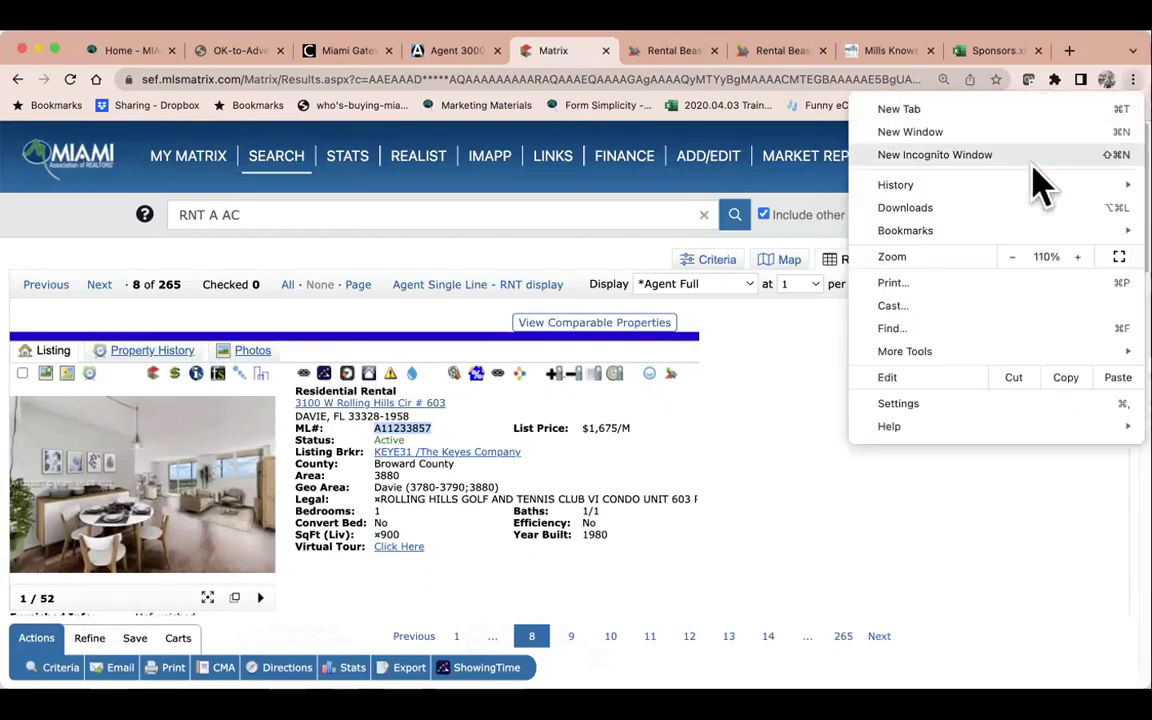
click(973, 284)
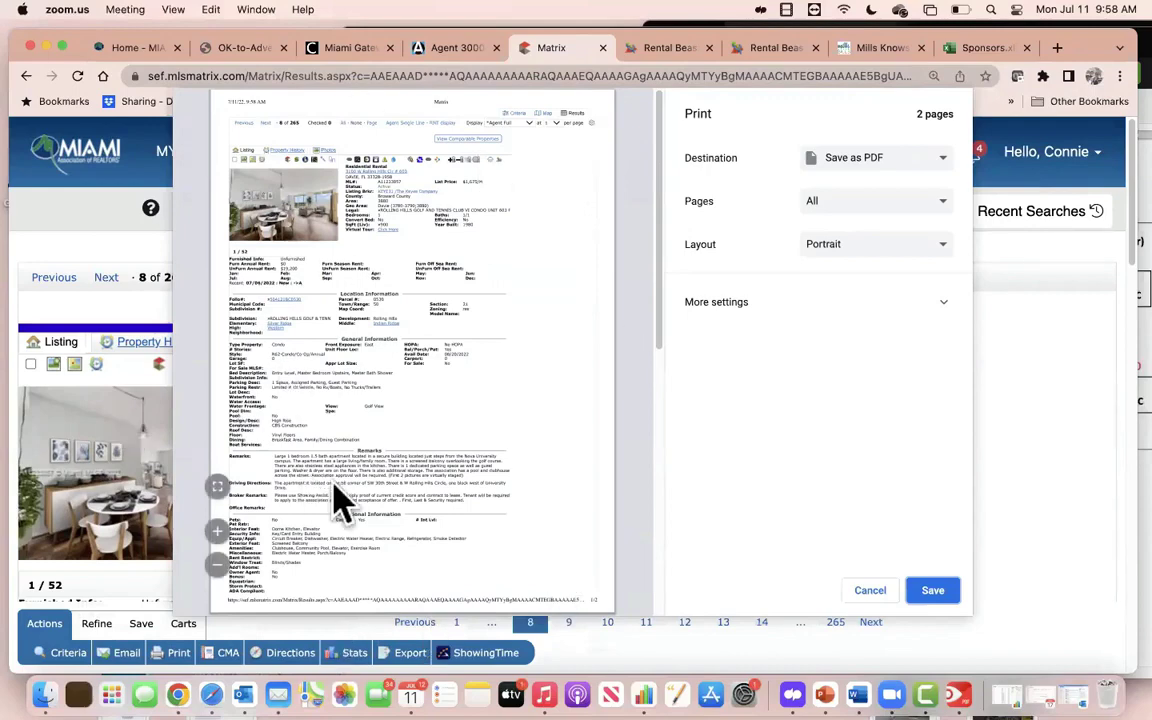
Review both preview pages at 150% zoom, highlight the advertising permission text, then choose Save.
scroll(420, 480, down, 5)
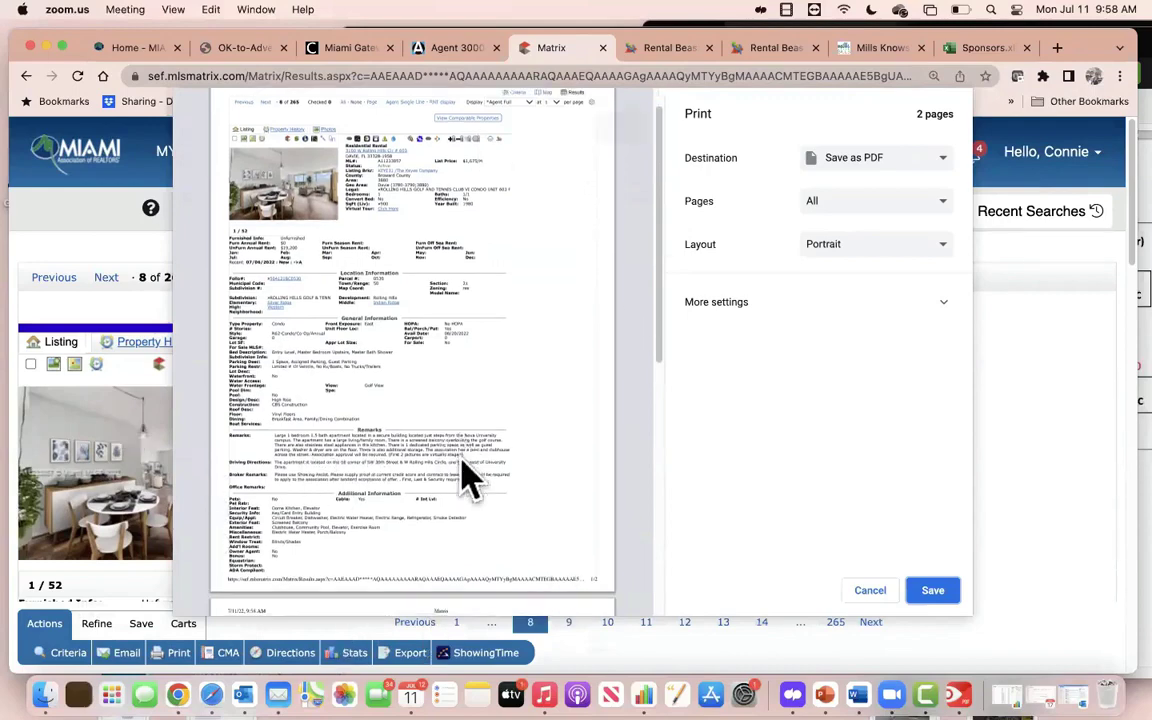
scroll(465, 478, down, 3)
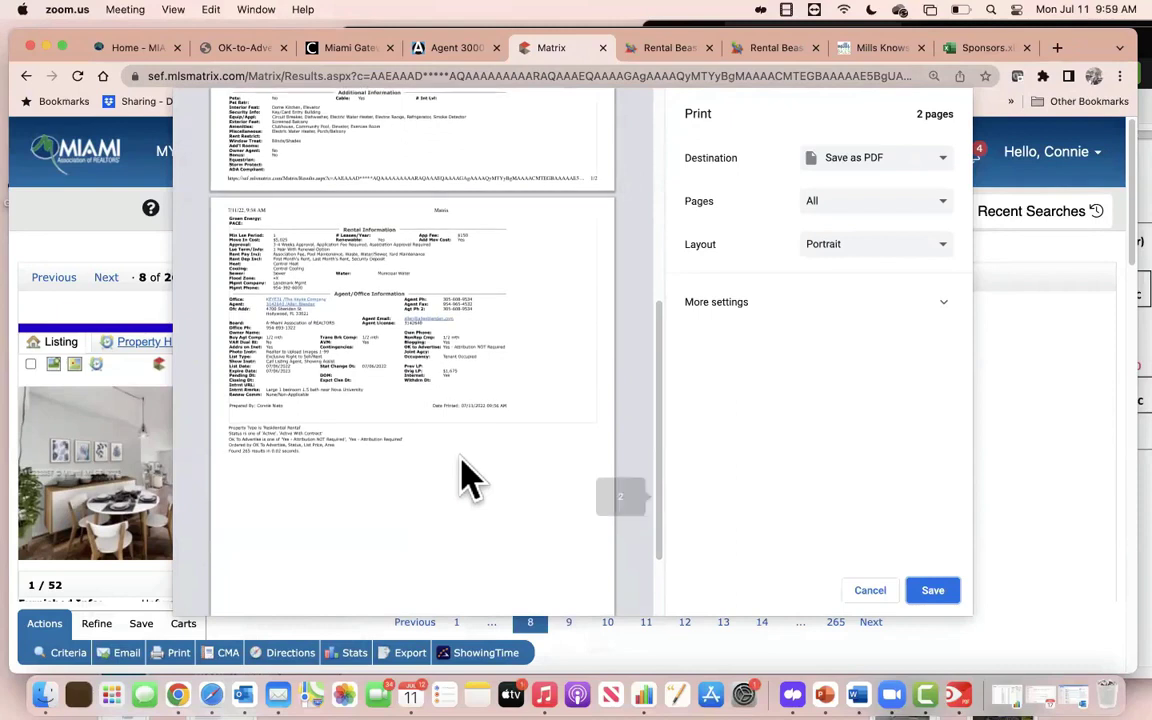
click(411, 616)
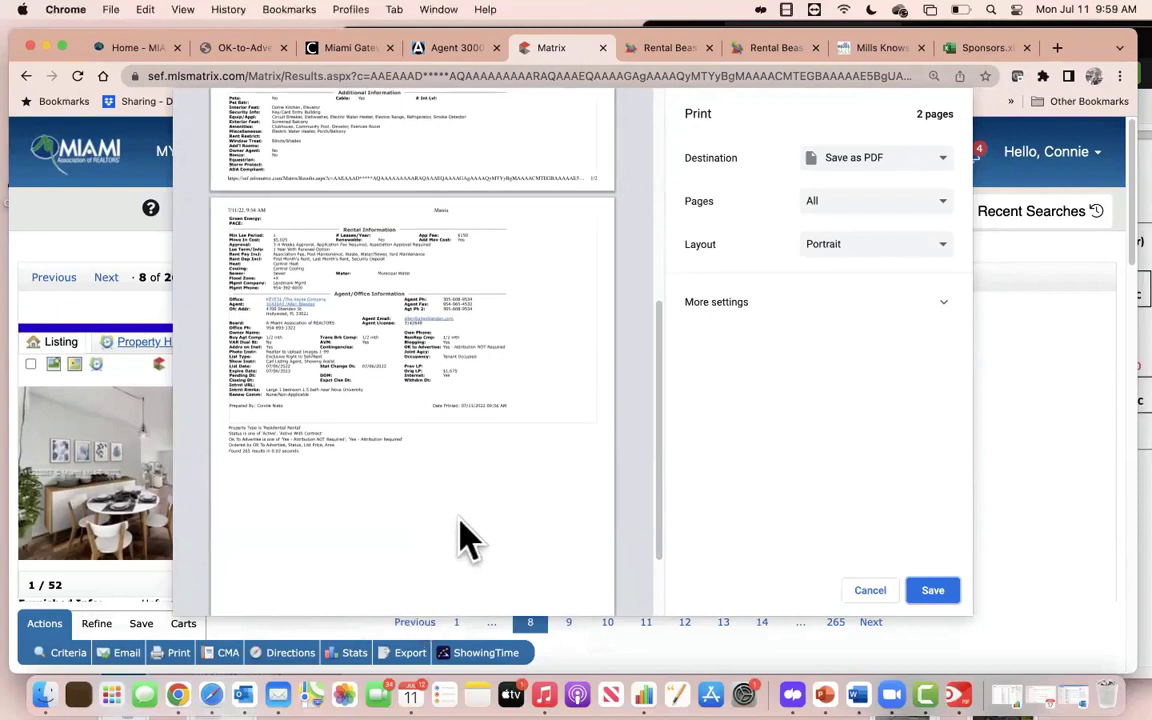
key(super+equal)
key(super+equal)
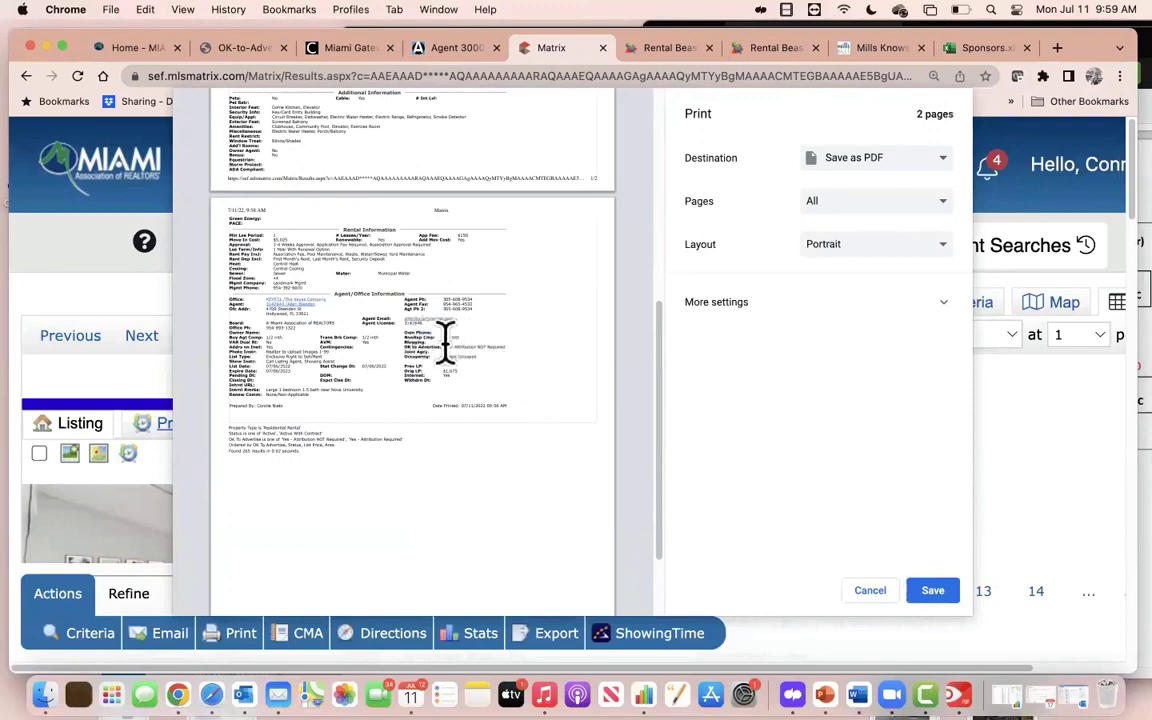
drag(405, 340, 500, 350)
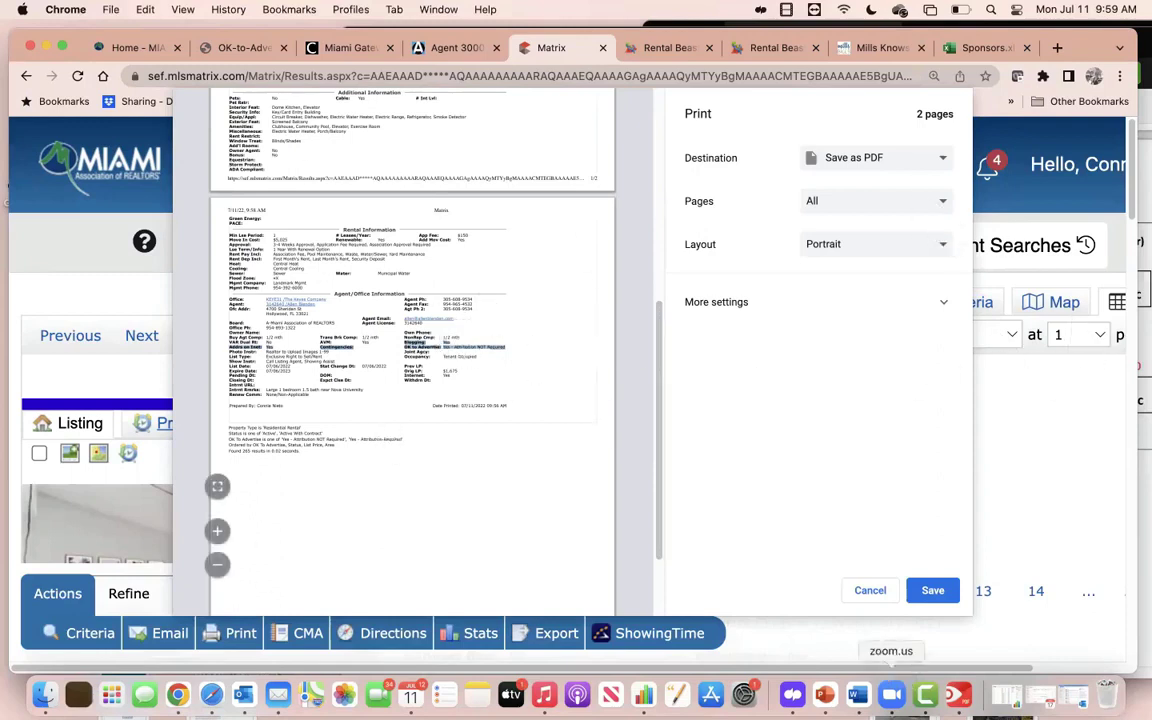
click(935, 588)
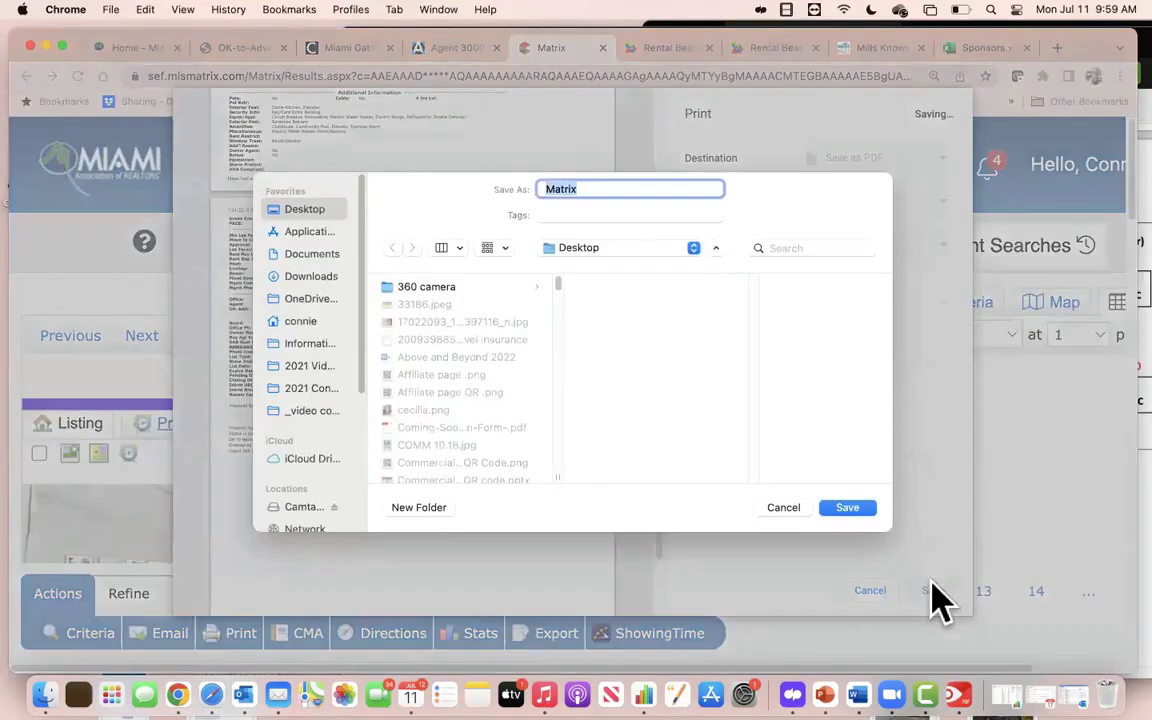
click(428, 507)
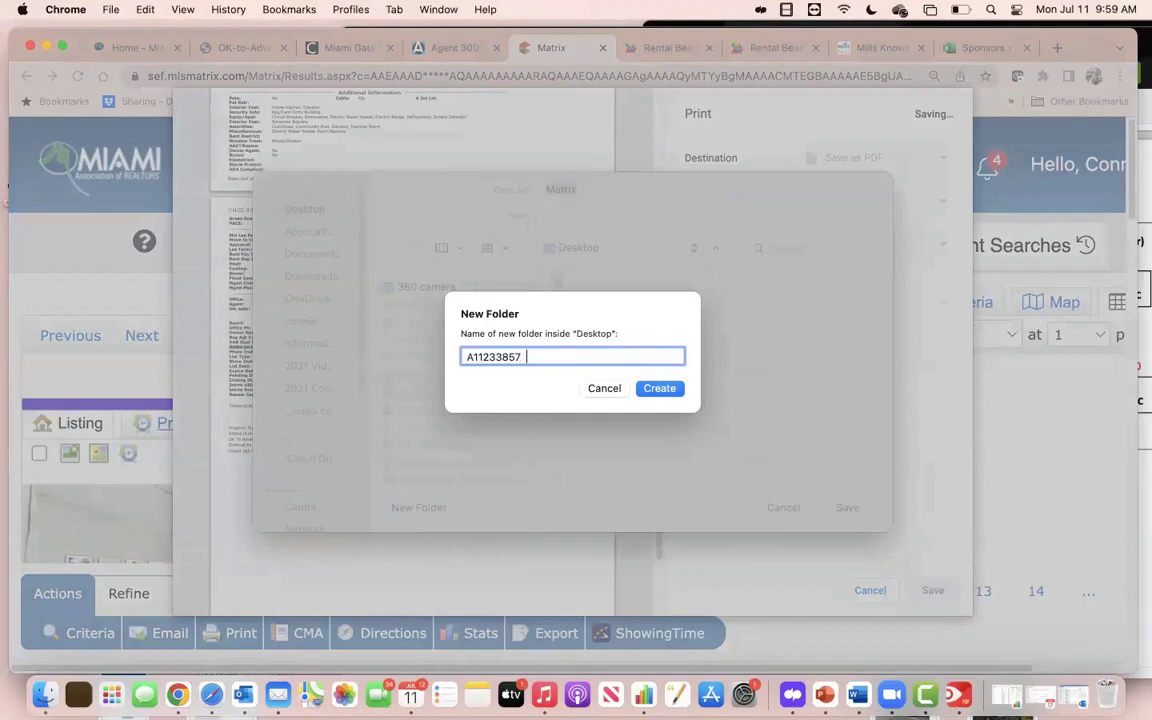
click(662, 389)
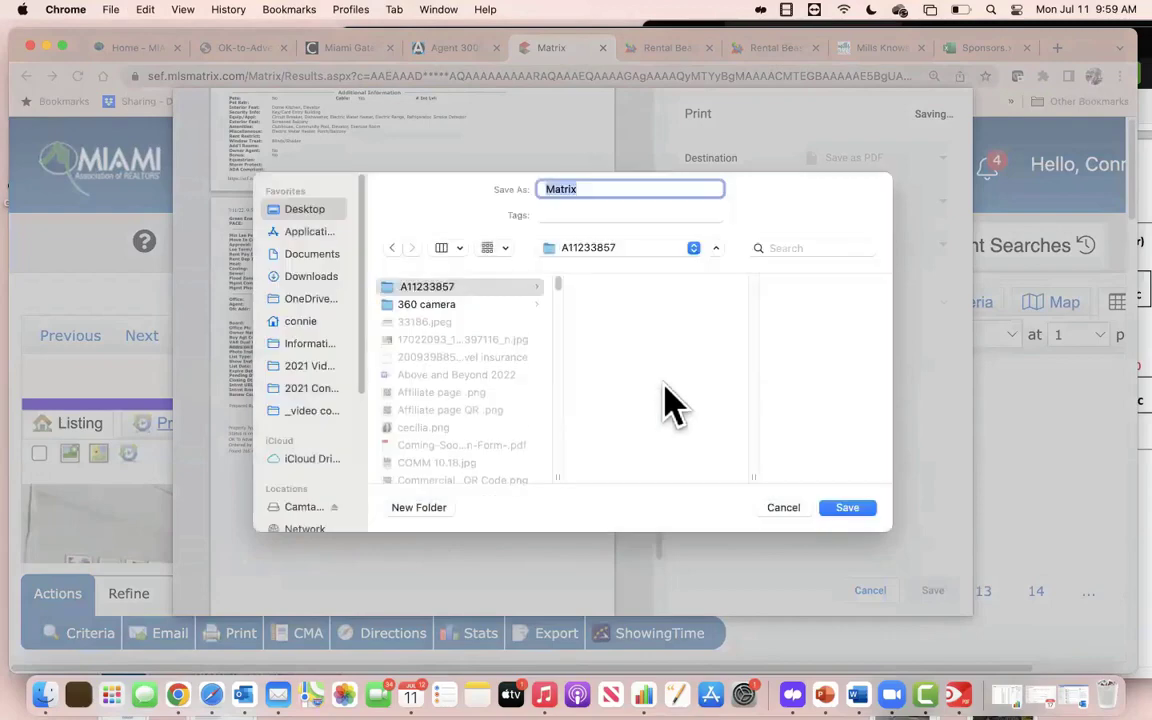
click(851, 506)
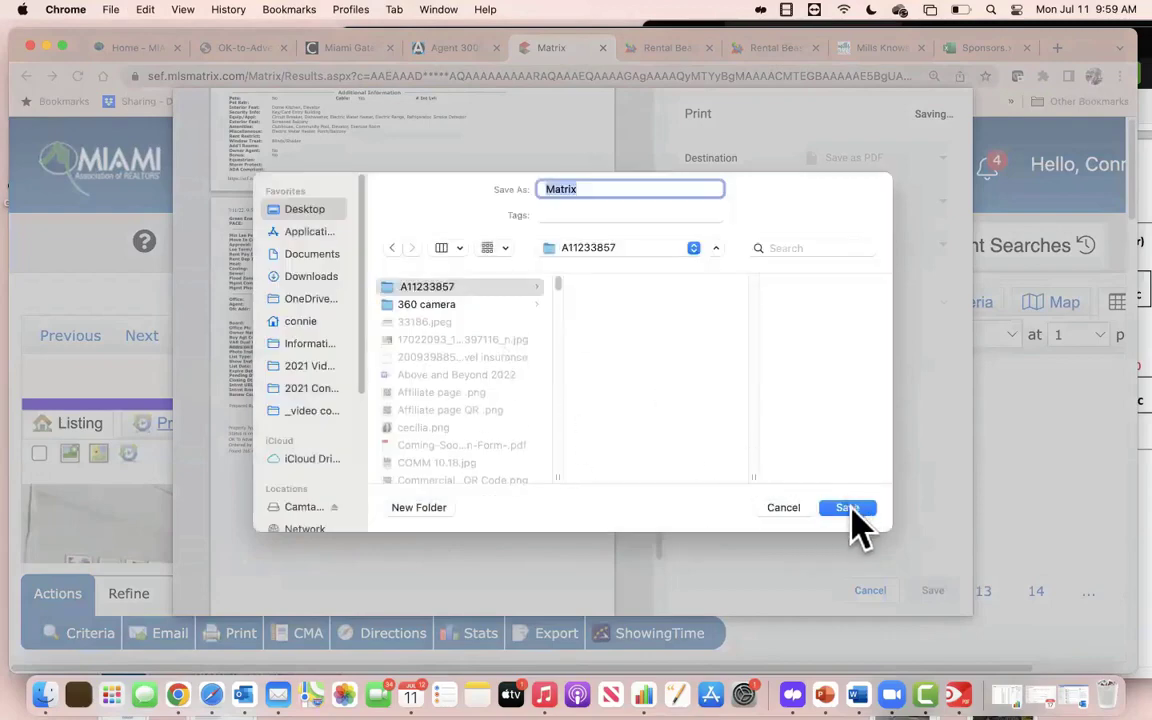
click(835, 508)
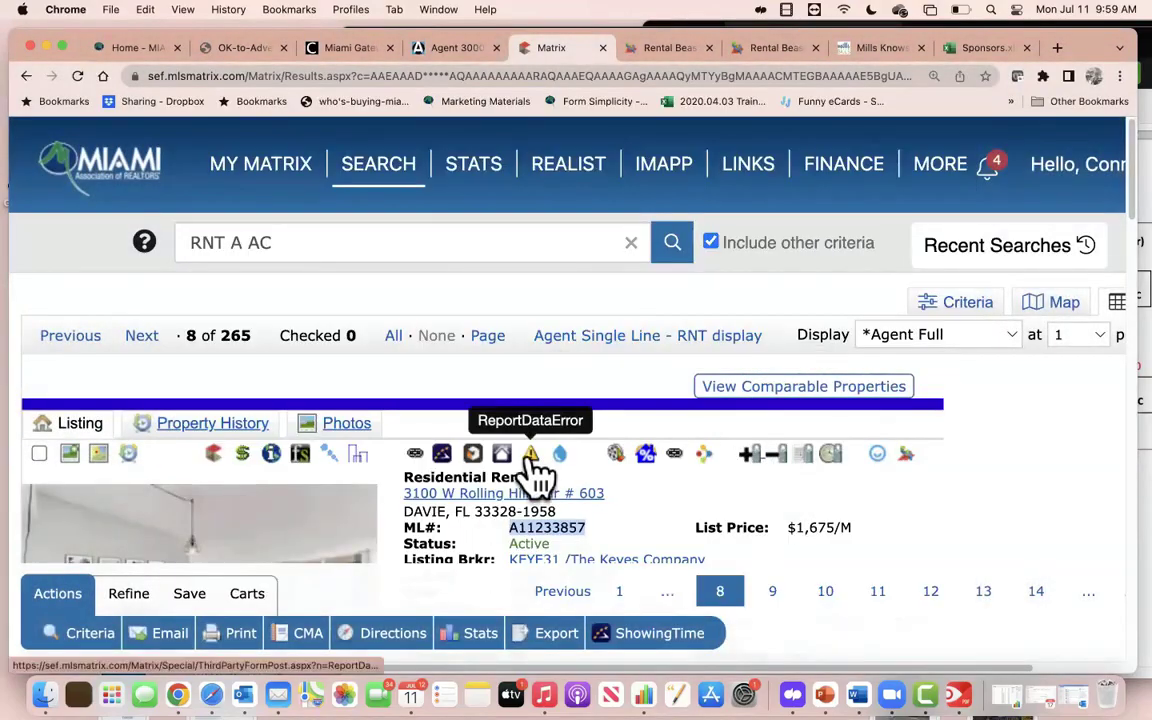
Check the Davie listing shows 'OK to Advertise: Yes', zooming the page out to 125%.
scroll(540, 507, down, 15)
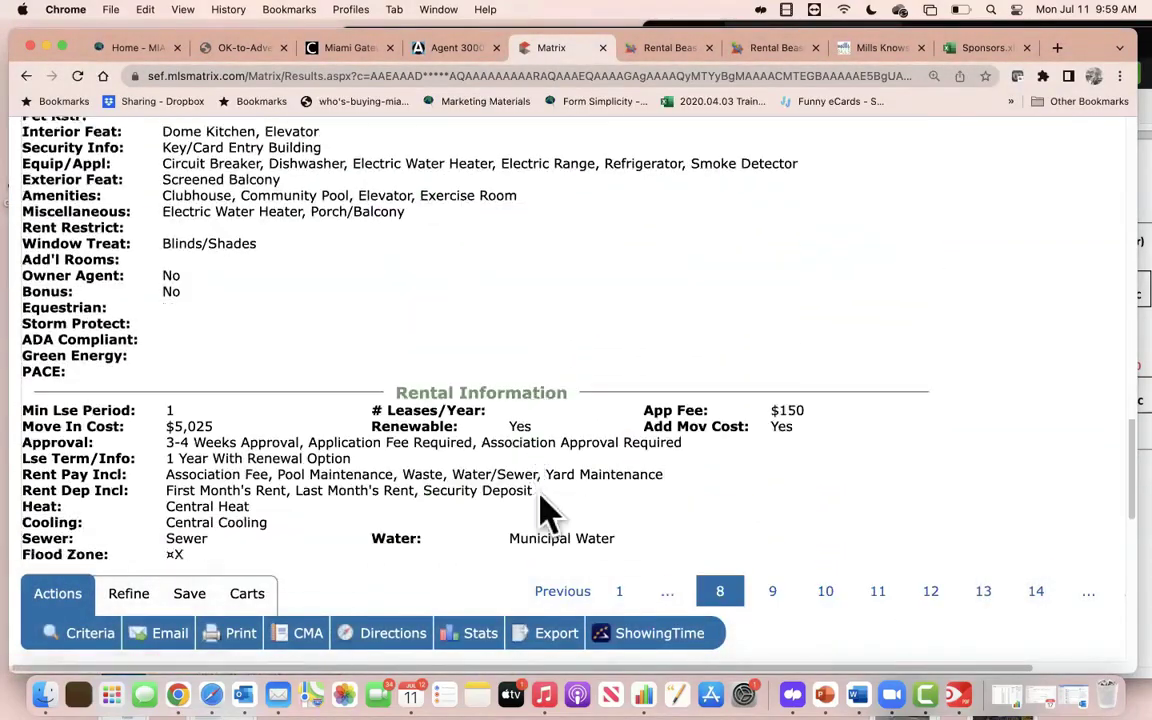
scroll(540, 507, down, 10)
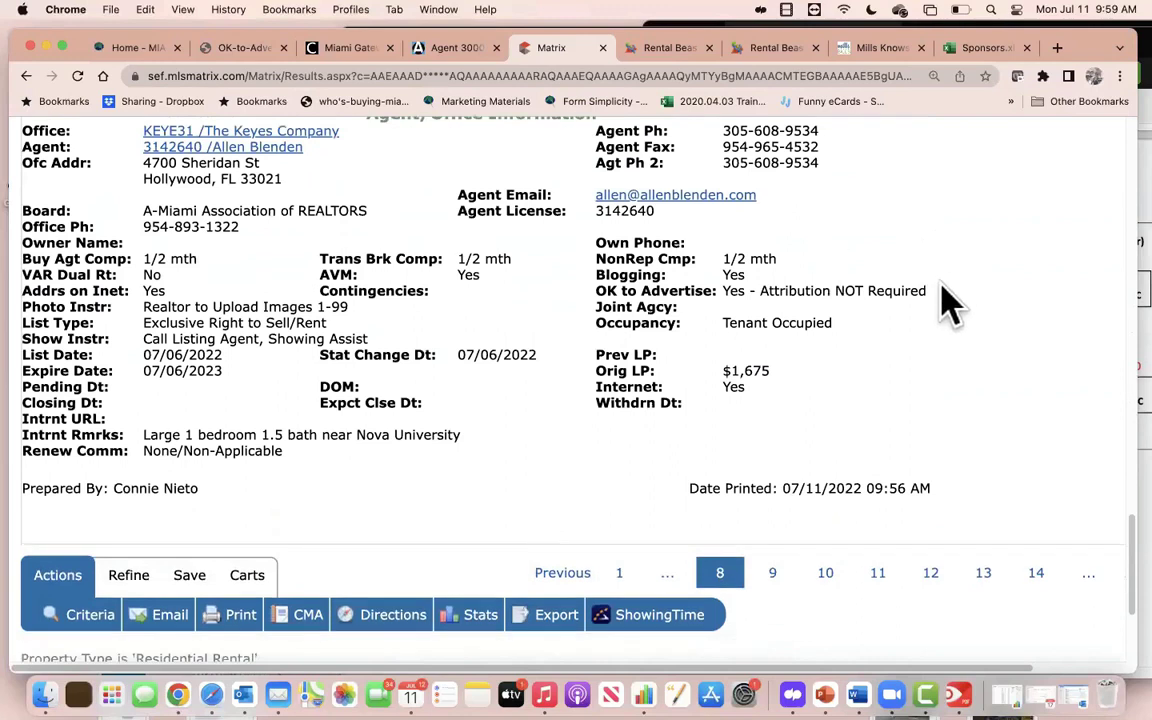
drag(930, 291, 604, 290)
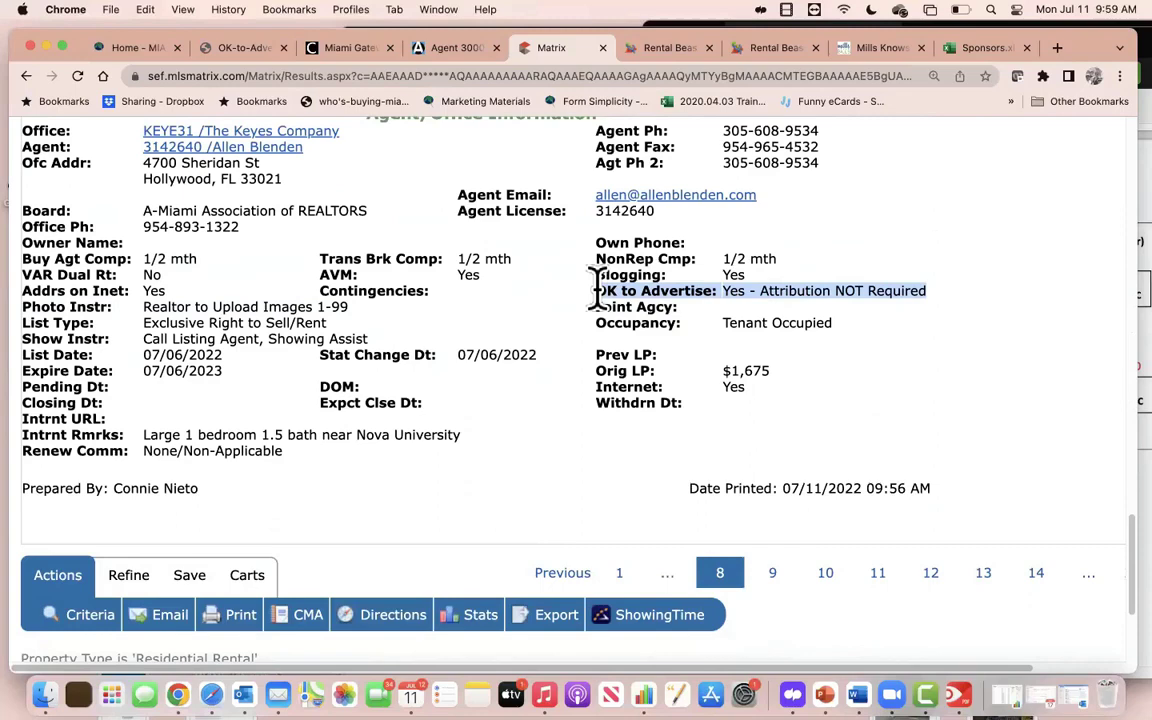
key(super+minus)
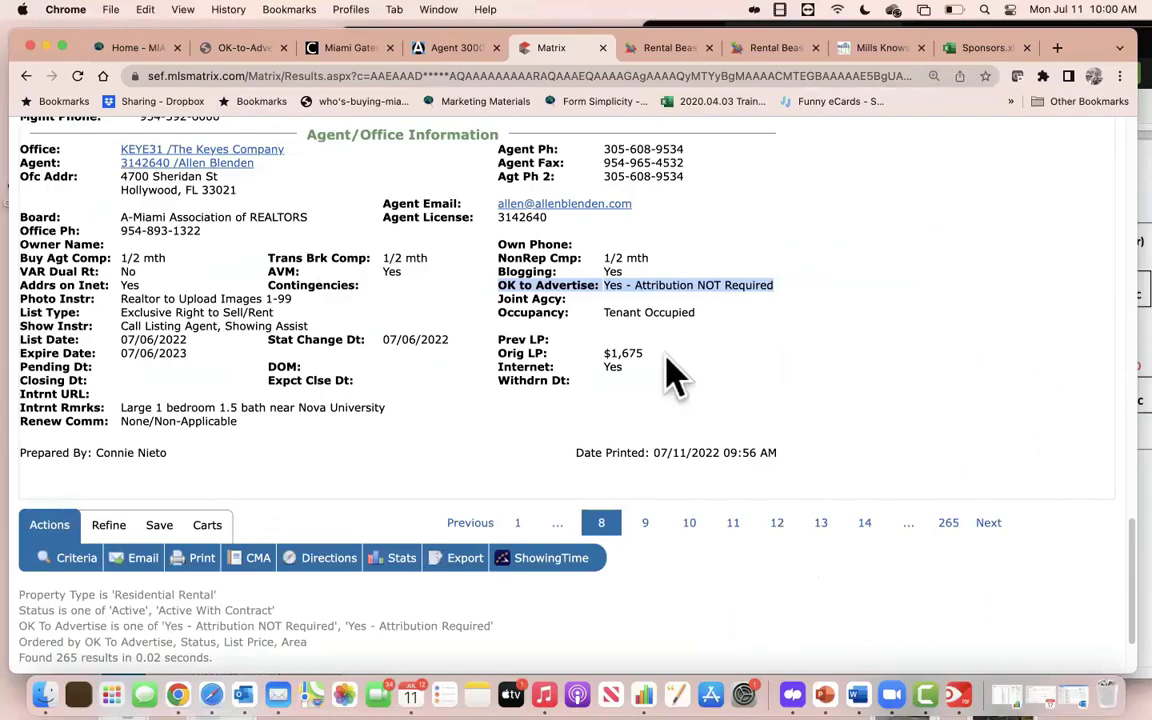
scroll(625, 368, down, 10)
scroll(625, 368, up, 10)
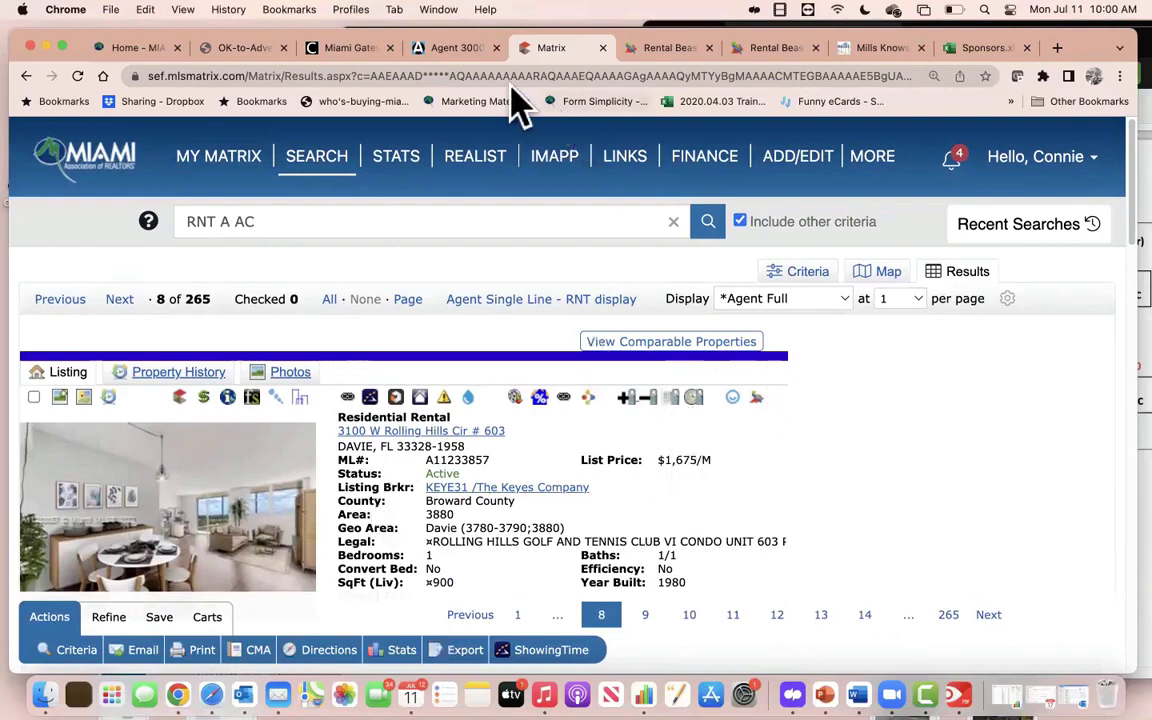
Share the Davie listing collage to Facebook from the Agent 3000 collage page.
click(455, 48)
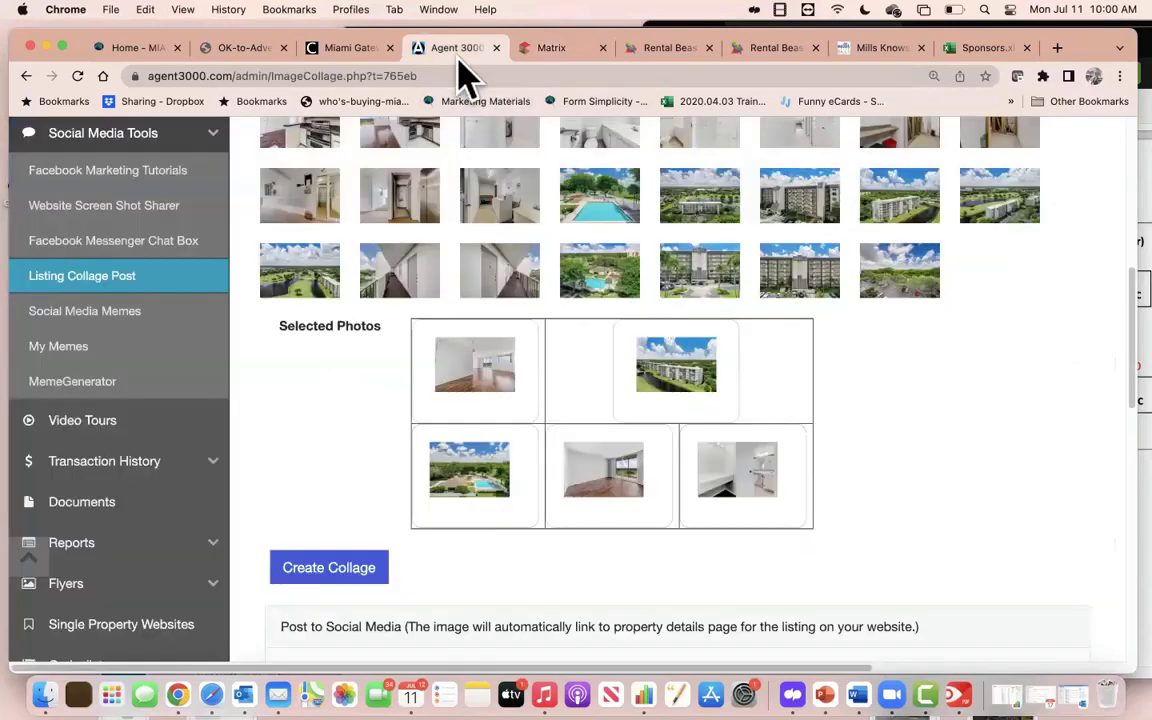
scroll(391, 508, down, 2)
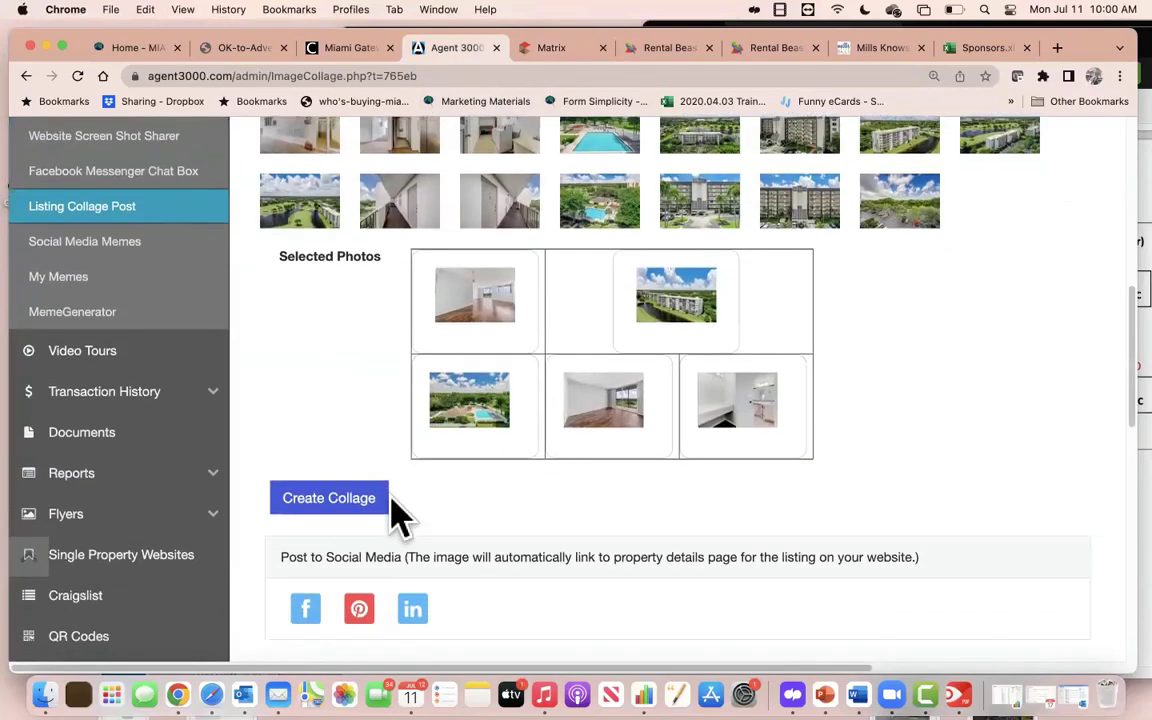
click(306, 610)
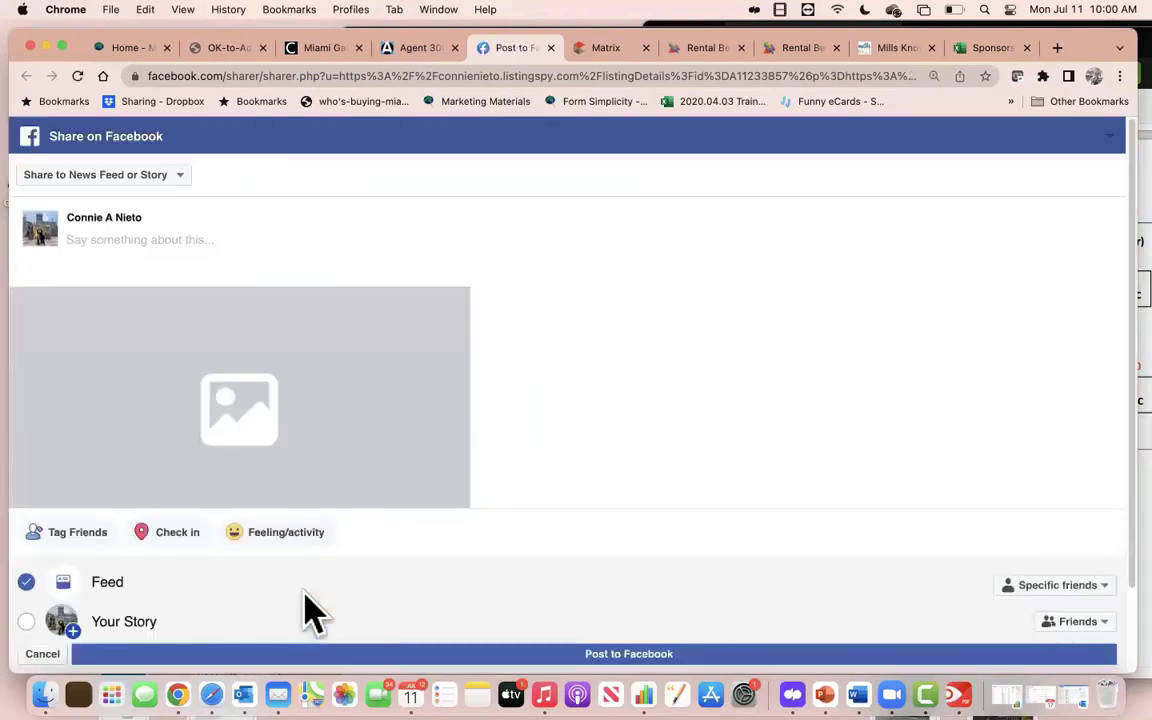
click(180, 178)
click(172, 285)
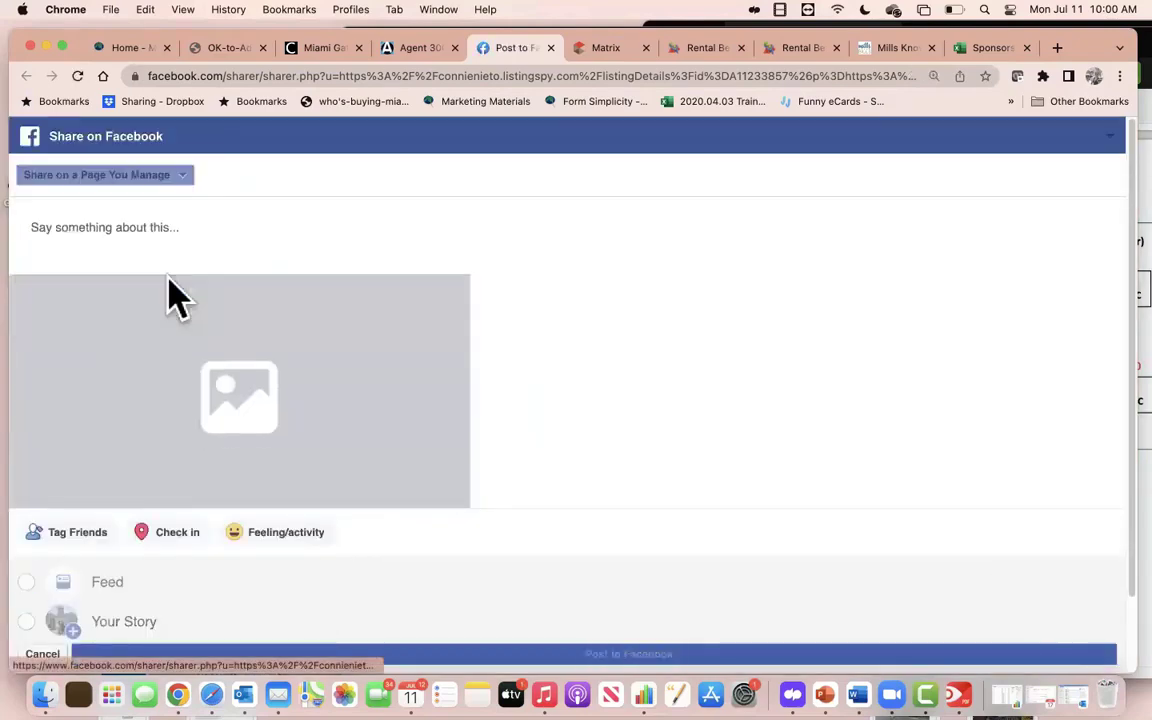
click(166, 216)
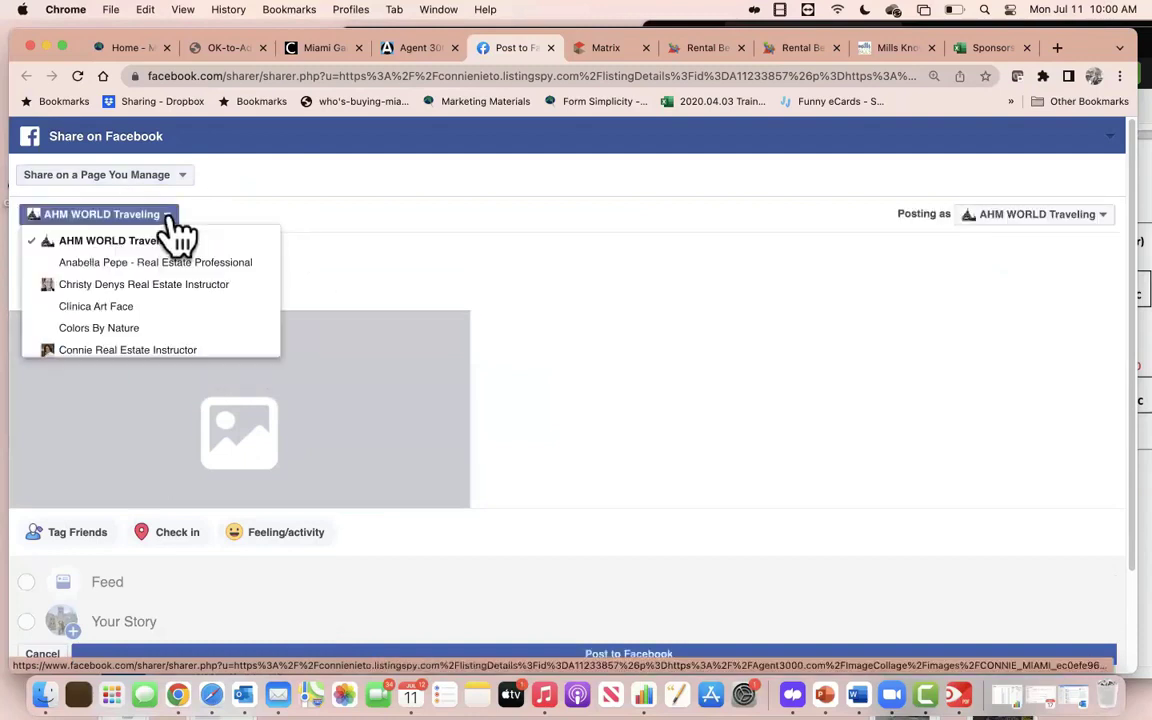
click(160, 348)
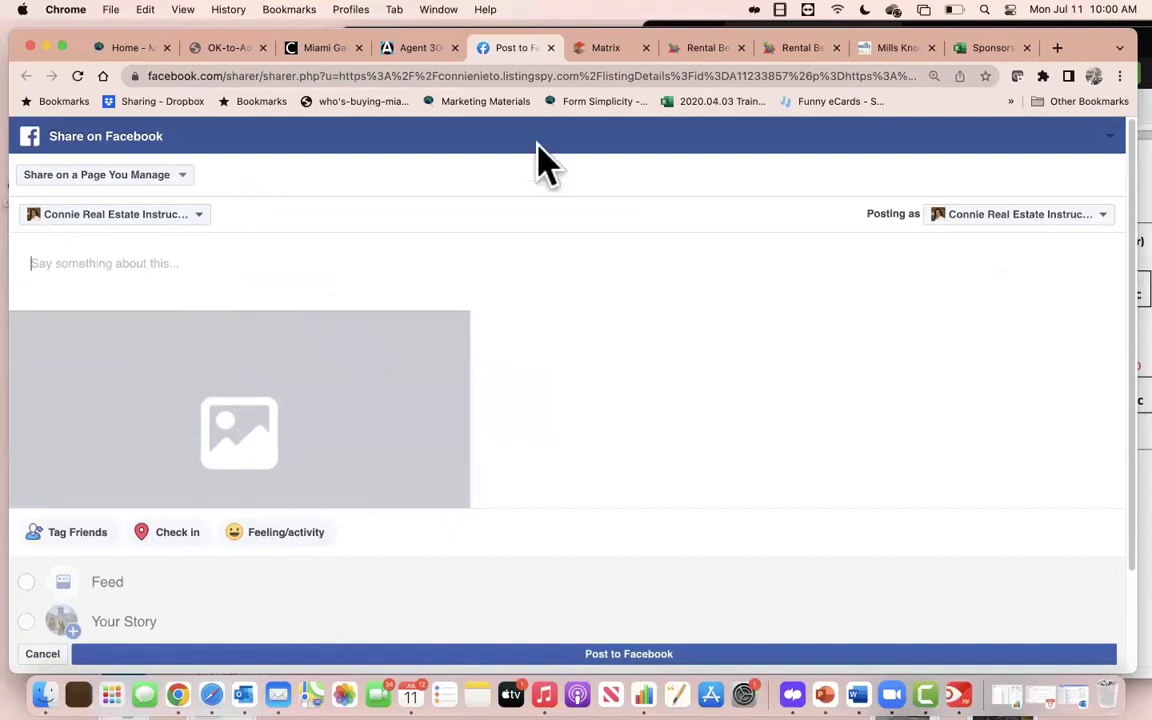
click(550, 48)
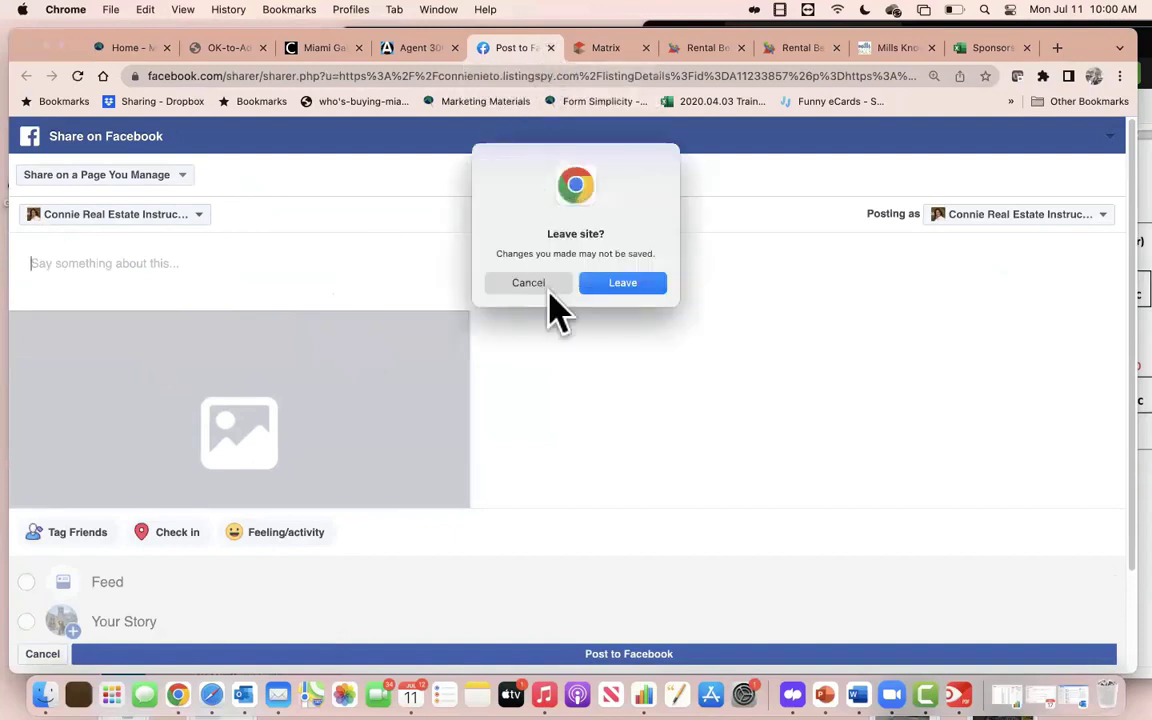
click(619, 281)
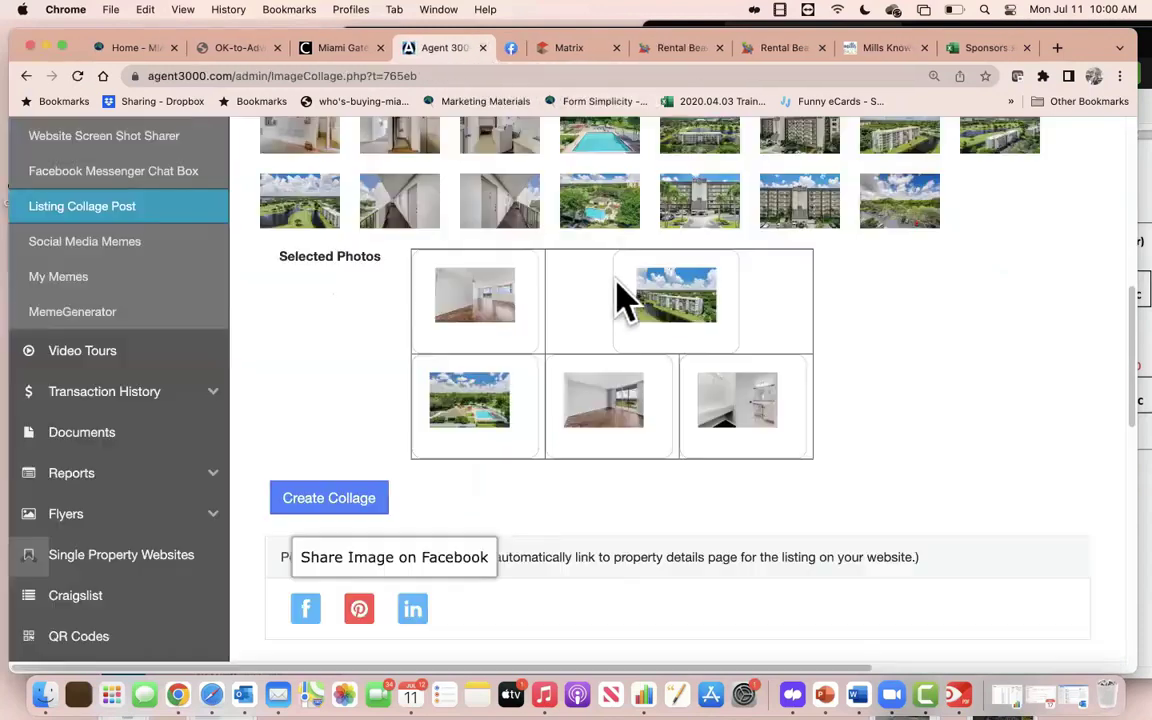
click(304, 610)
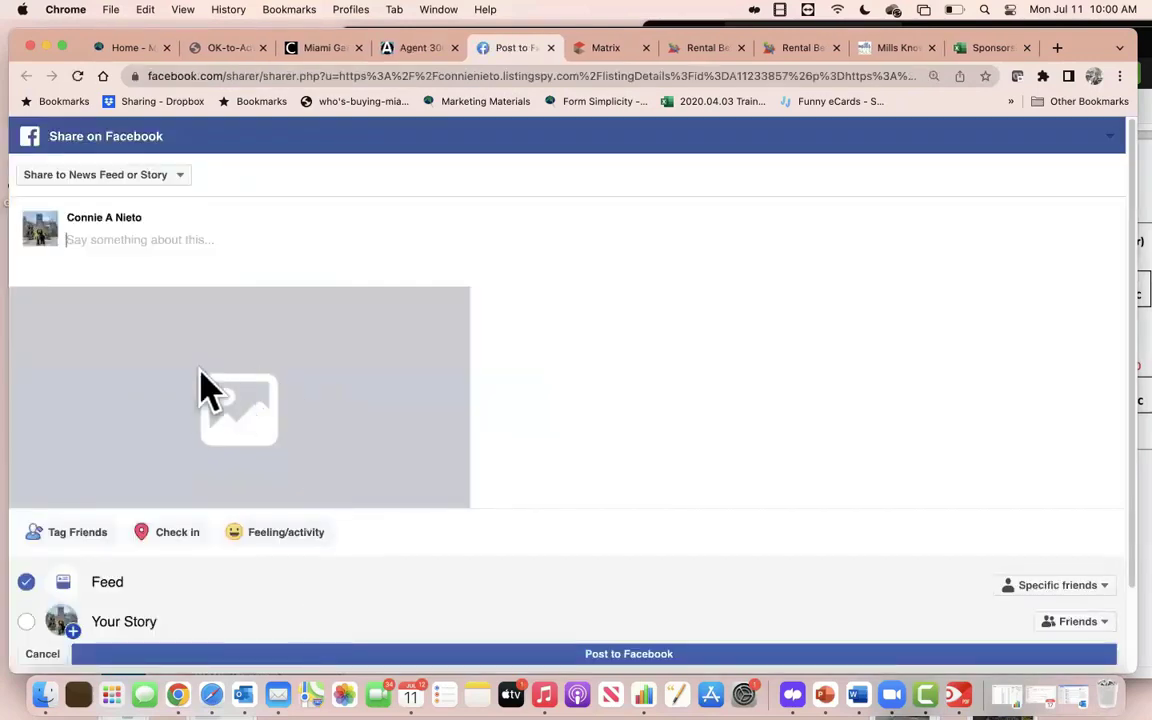
scroll(386, 432, down, 2)
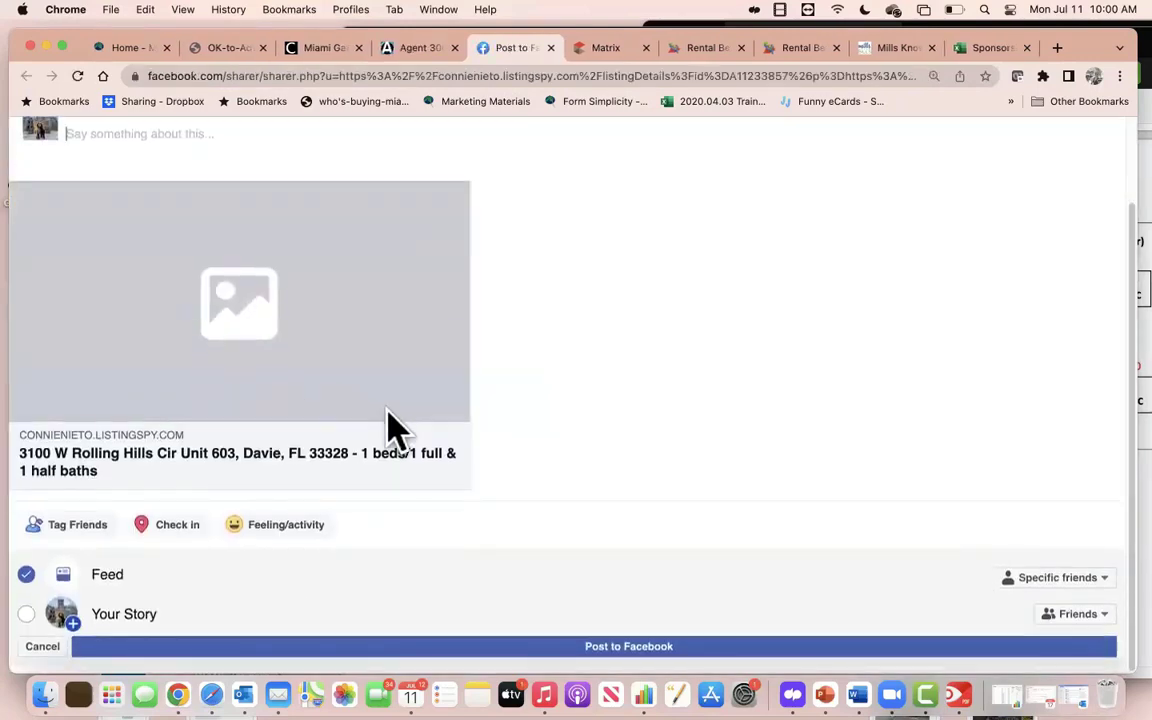
click(549, 48)
Start a LinkedIn post with the collage, briefly checking the listing details in Matrix.
click(413, 614)
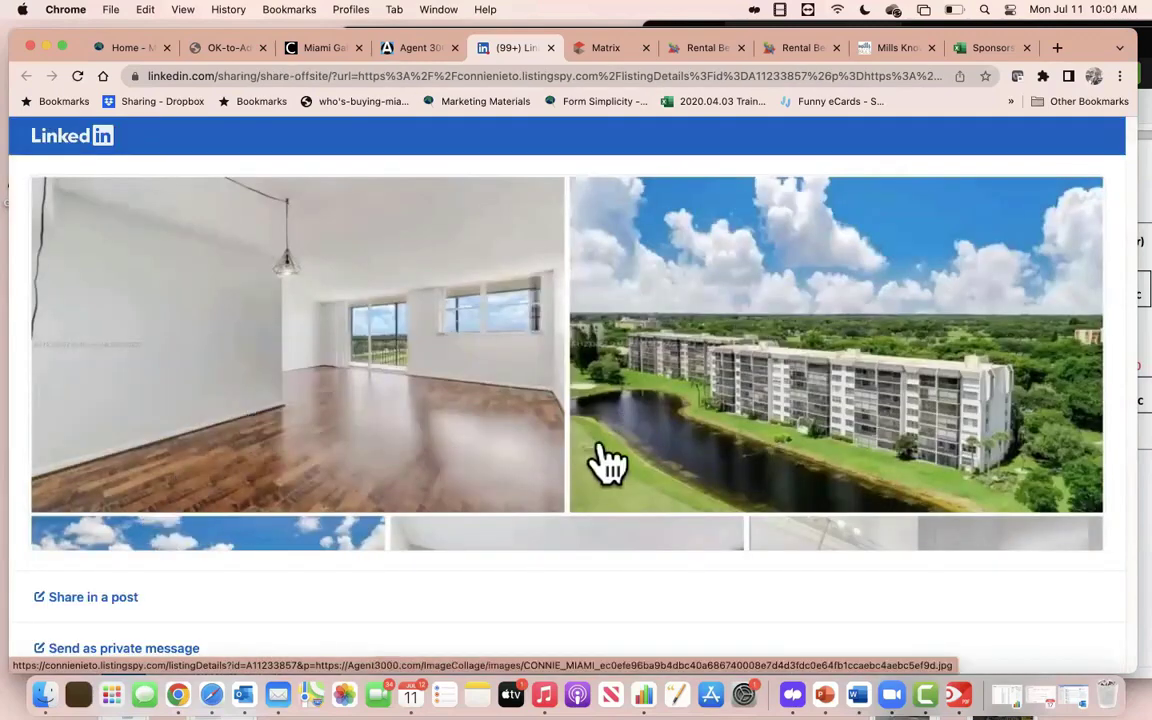
click(120, 598)
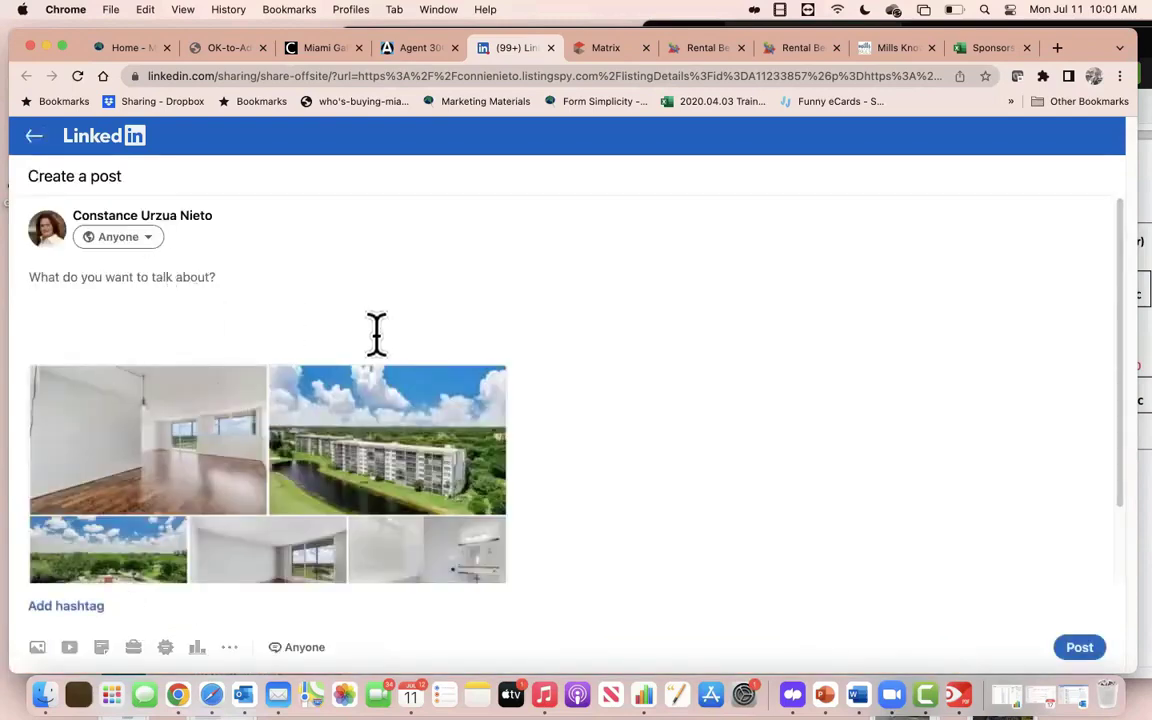
text(Rental availbale)
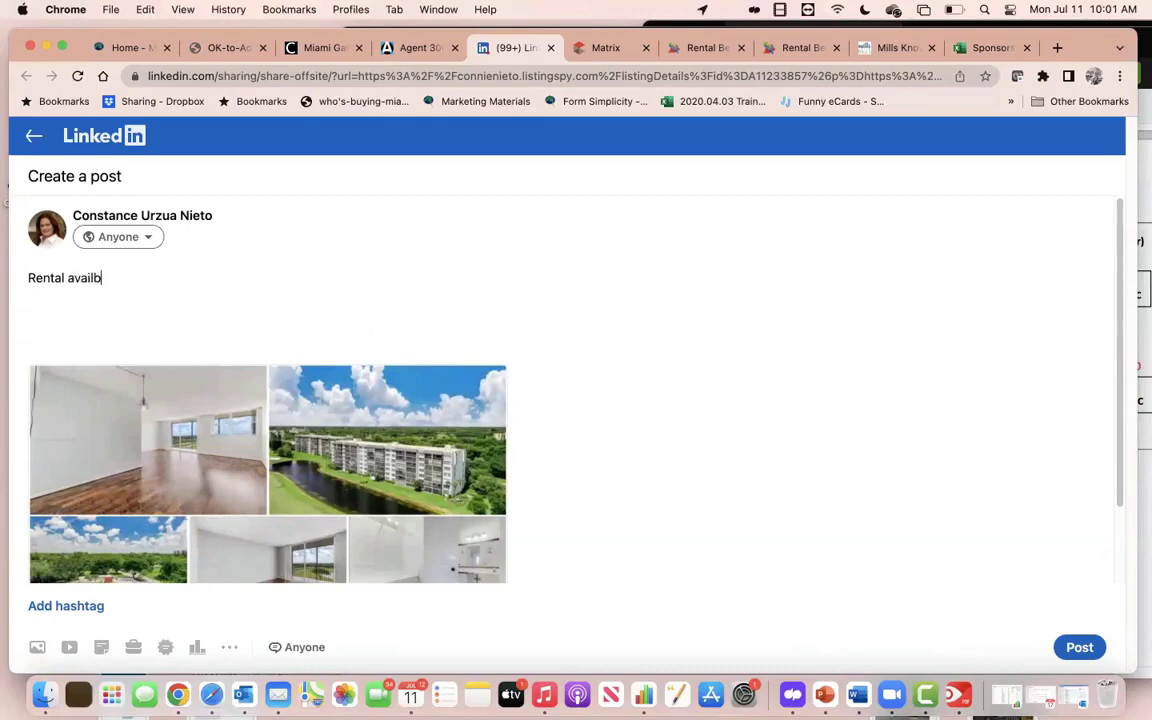
click(605, 47)
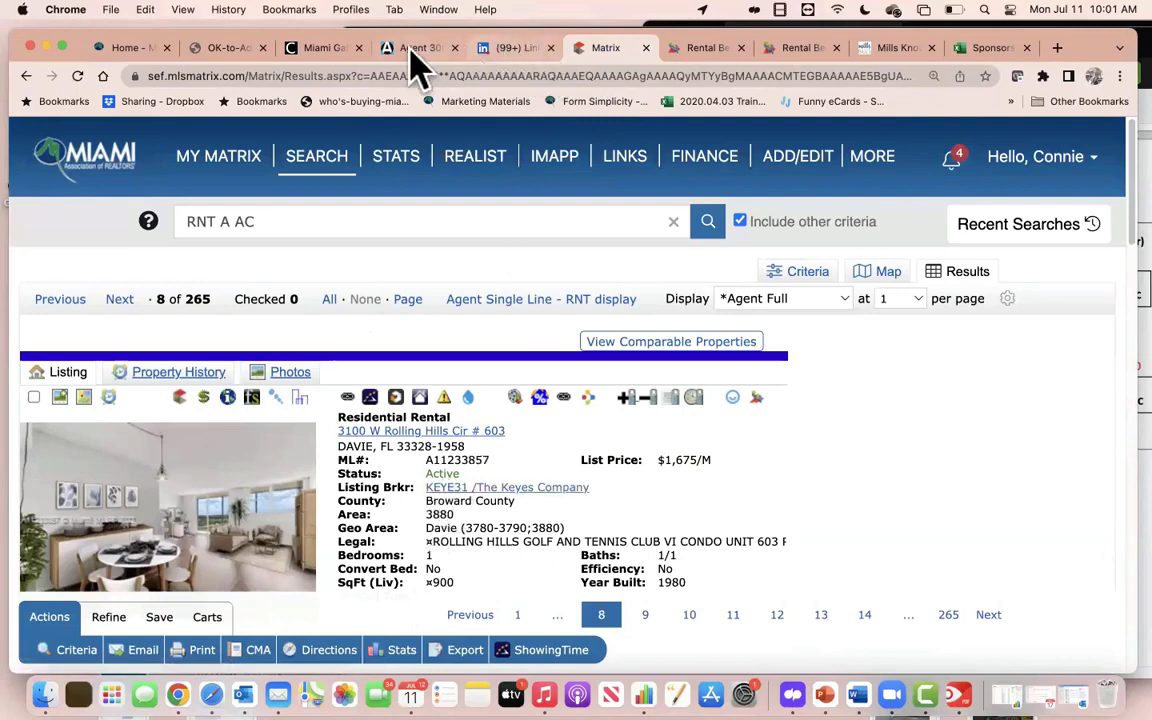
click(515, 50)
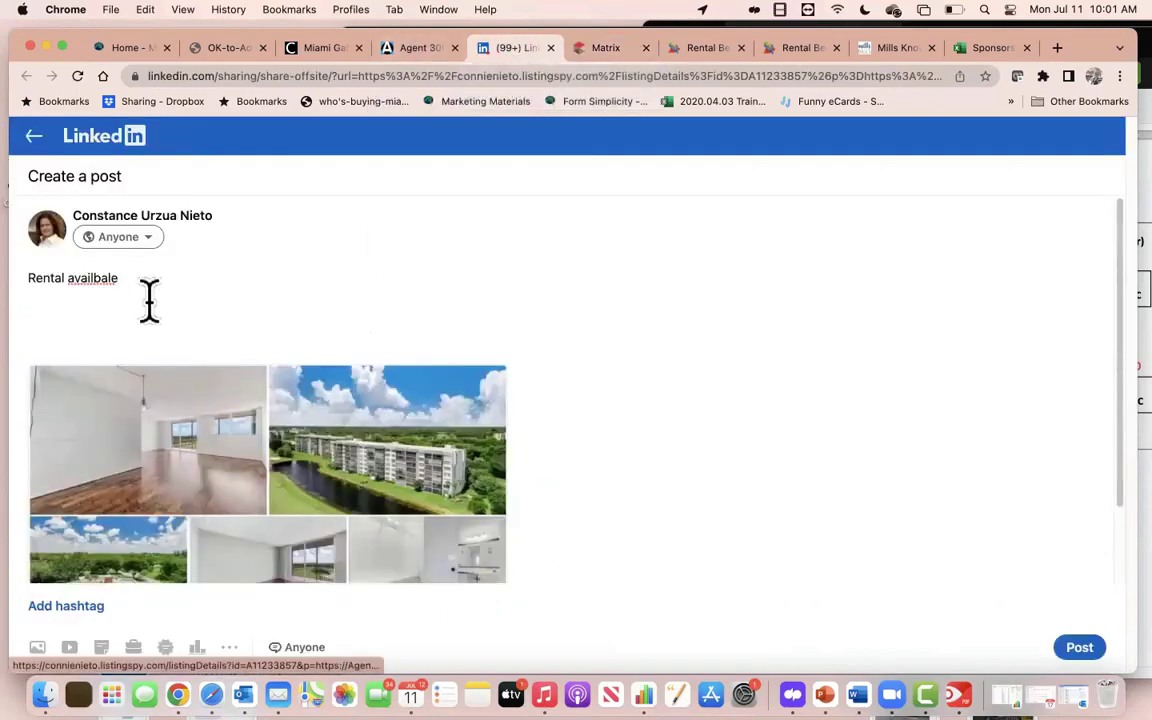
Write the caption 'Rental in Davie... Gorgeous Condo!', correct 'Daview' to 'Davie', and publish.
drag(141, 287, 21, 283)
text(Re)
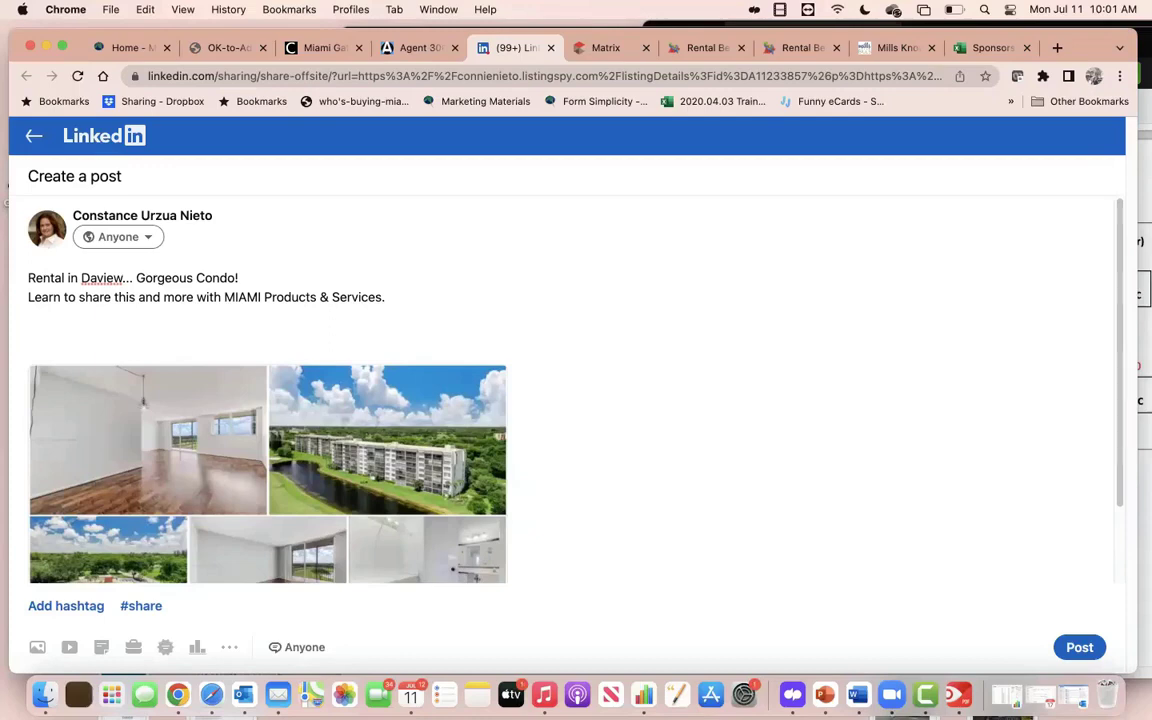
click(123, 279)
key(BackSpace)
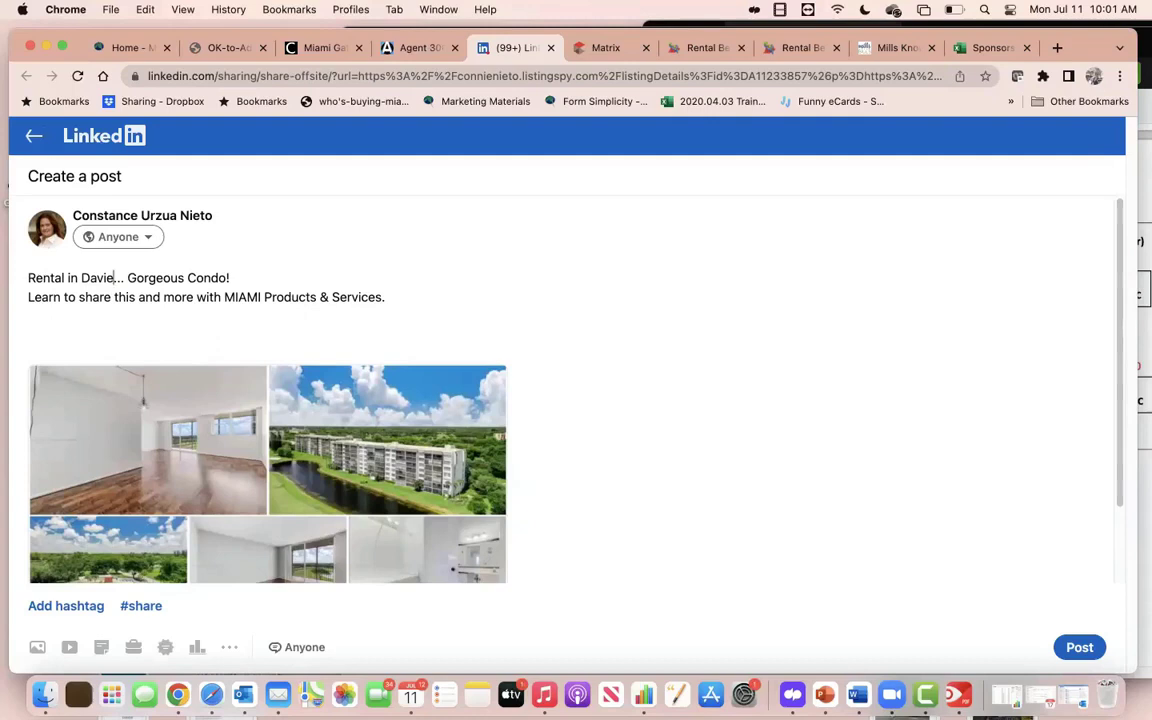
scroll(220, 590, down, 2)
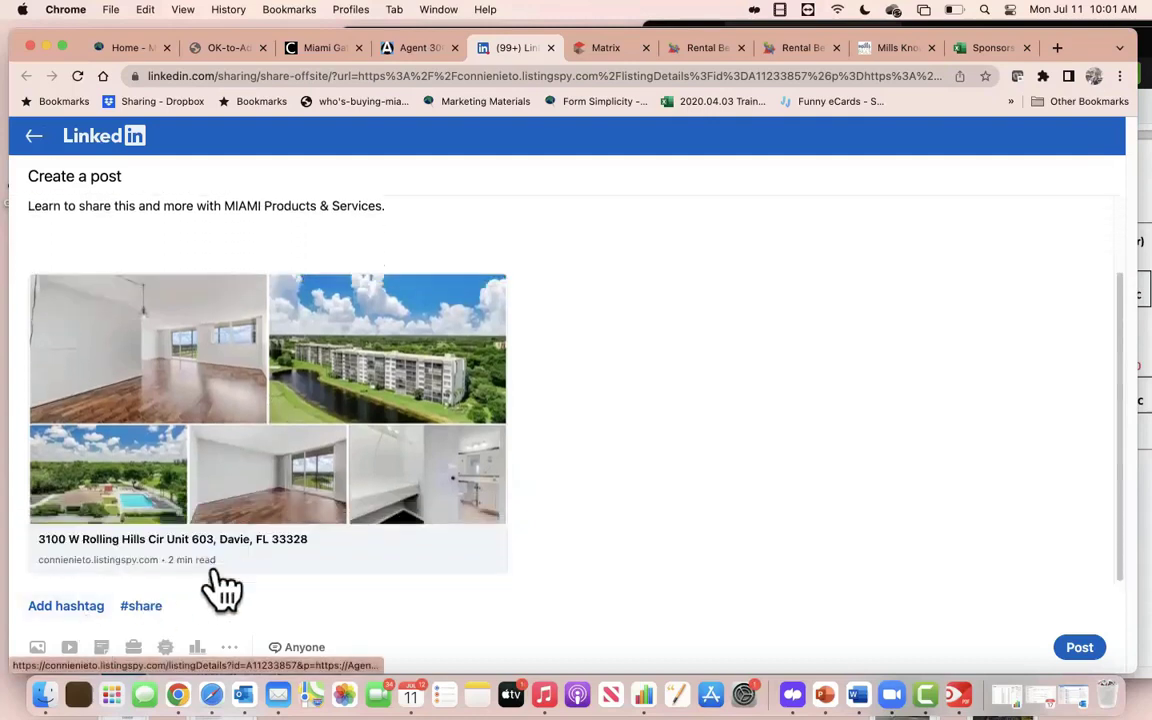
click(1079, 645)
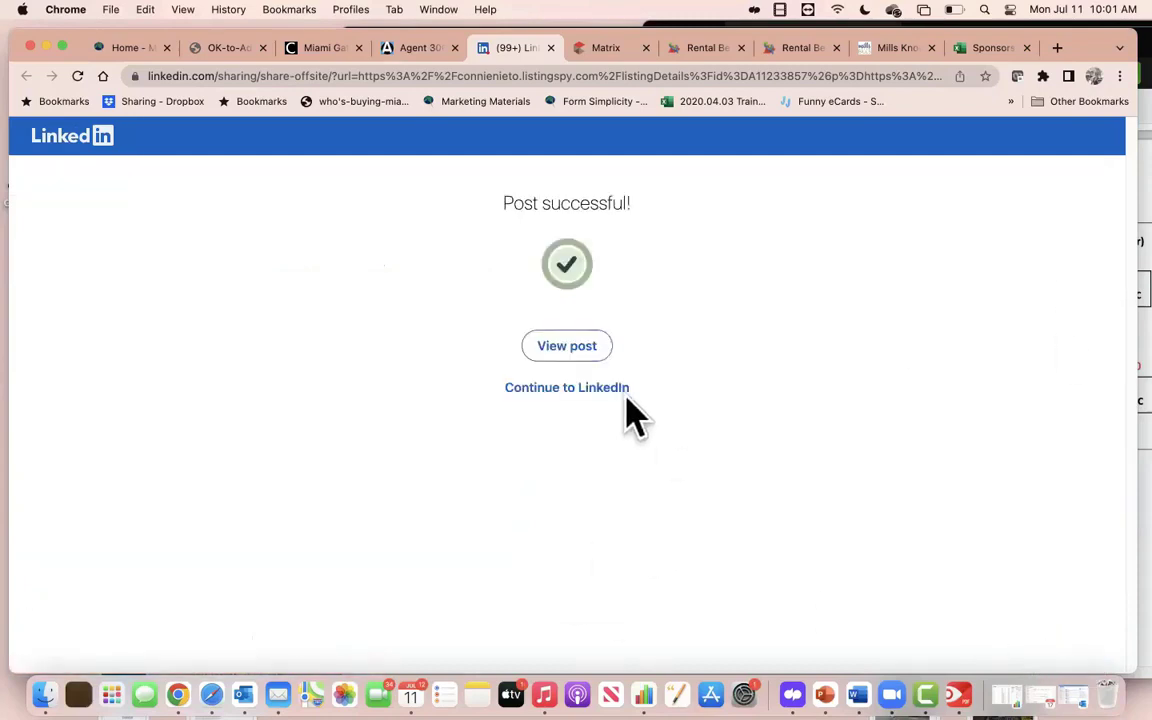
click(571, 348)
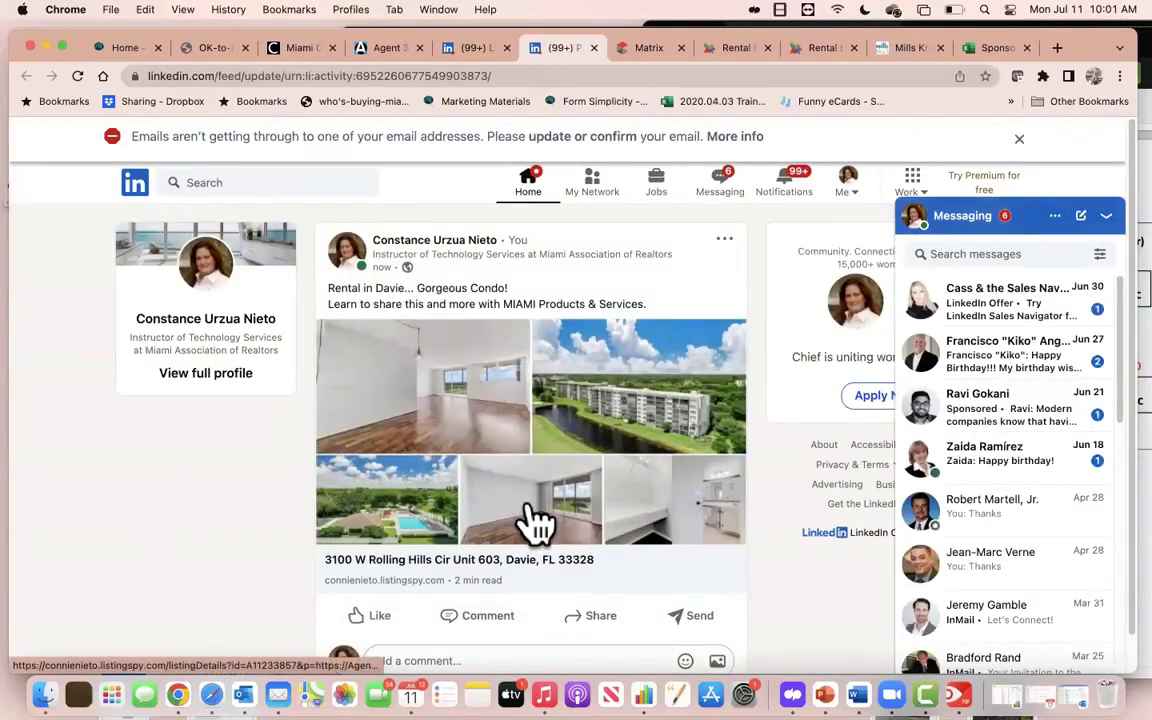
click(497, 573)
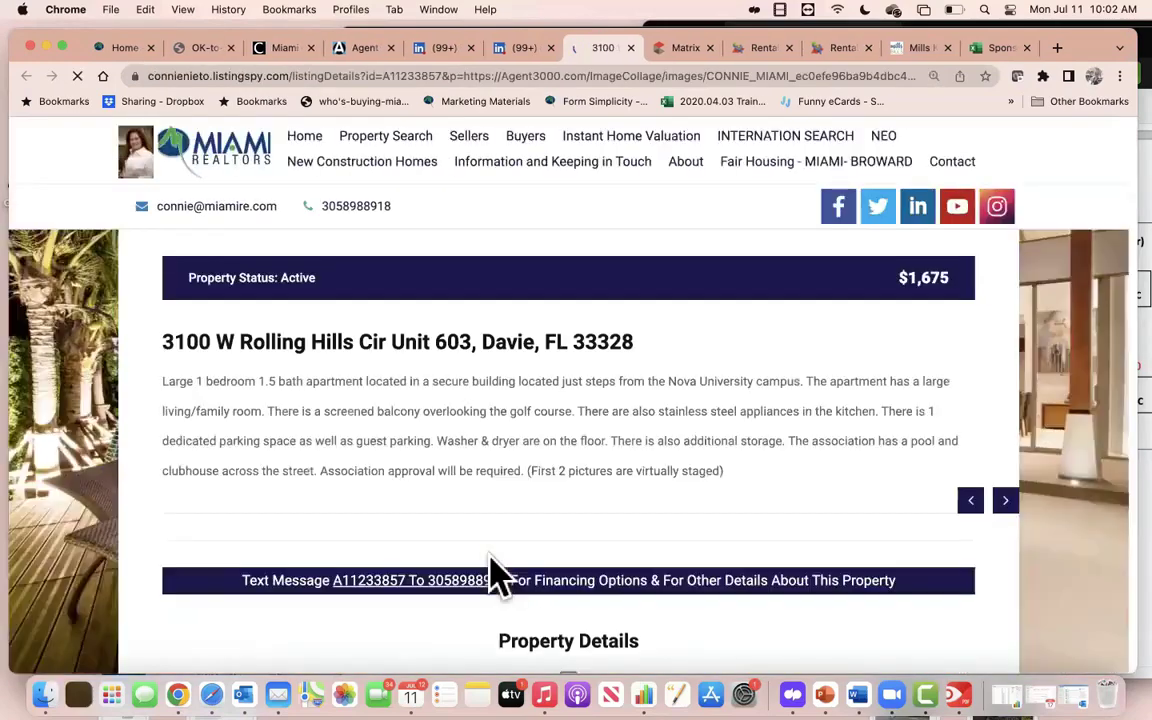
Scroll through the ListingSpy description and photos of the Davie rental, then return to Matrix.
scroll(764, 507, down, 10)
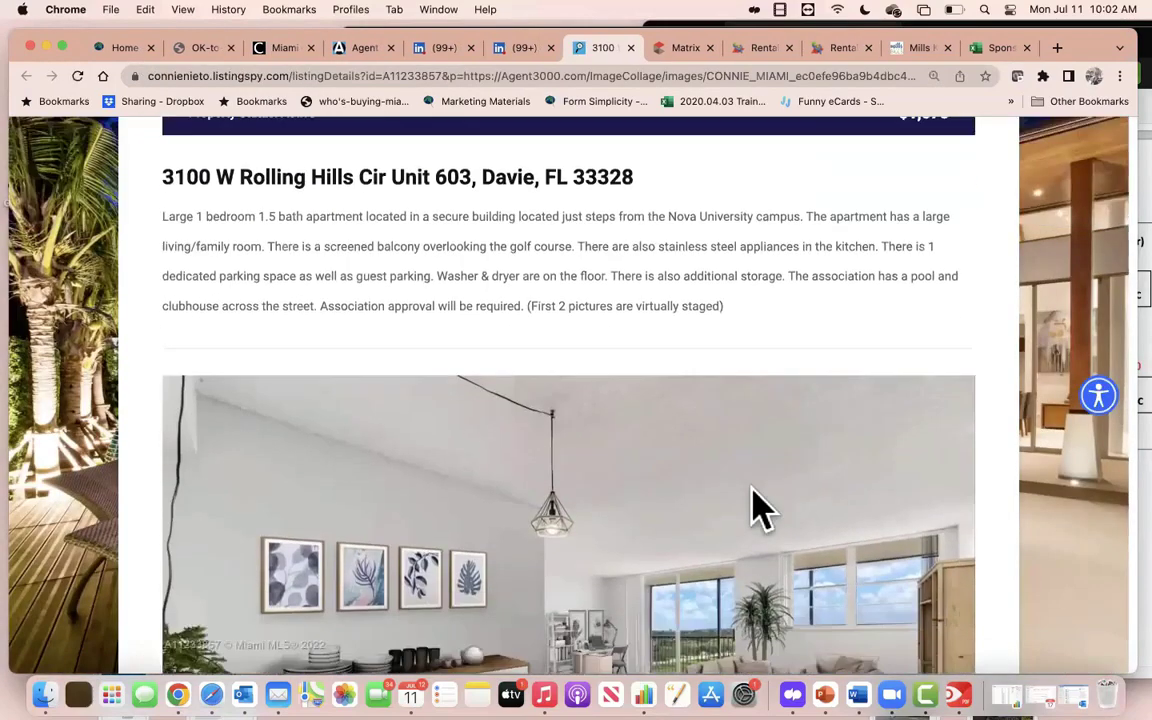
scroll(757, 508, down, 5)
scroll(760, 508, up, 10)
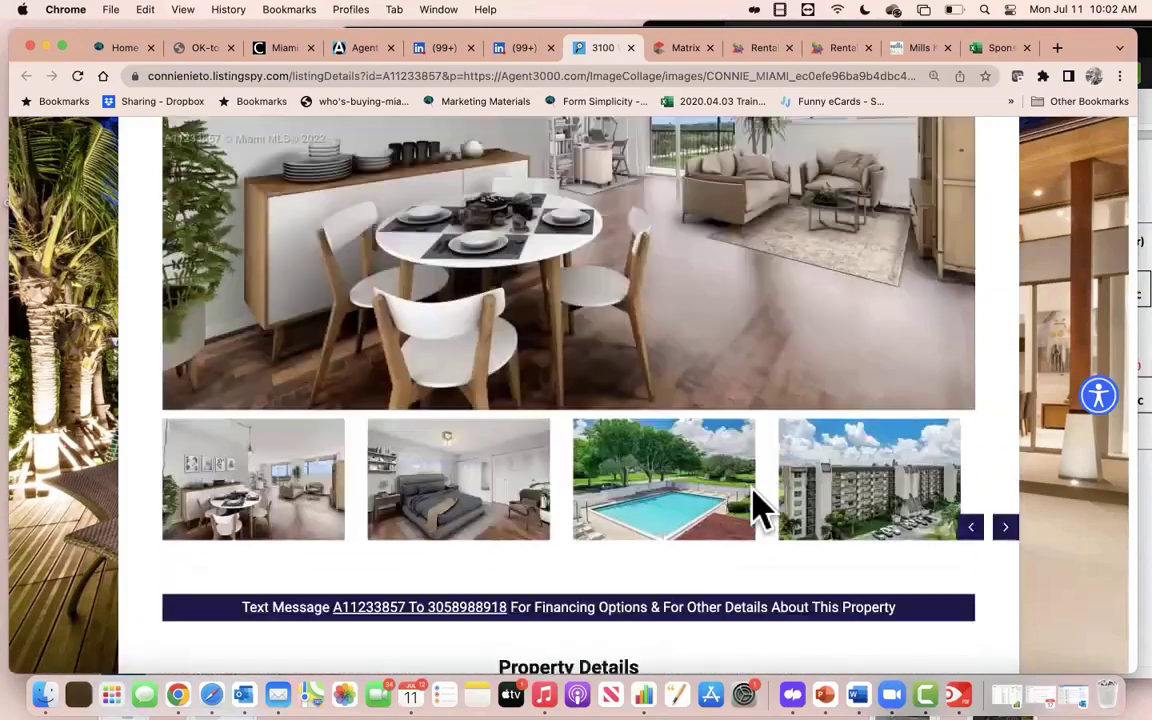
scroll(760, 508, down, 1)
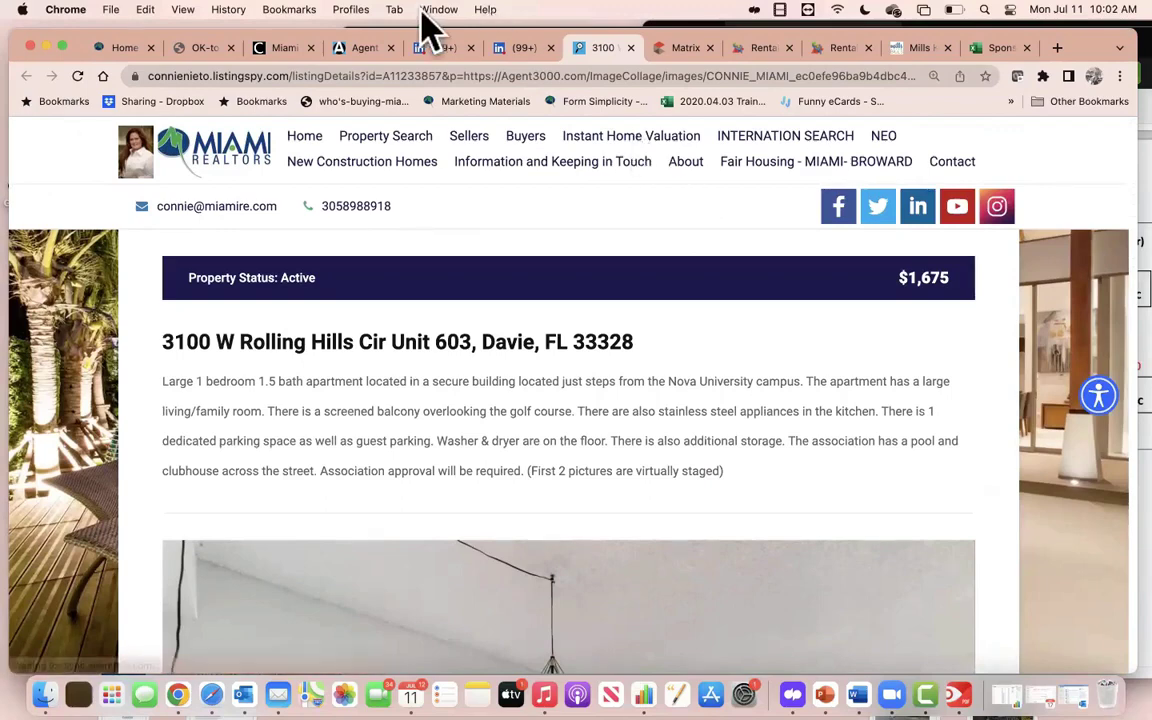
click(686, 49)
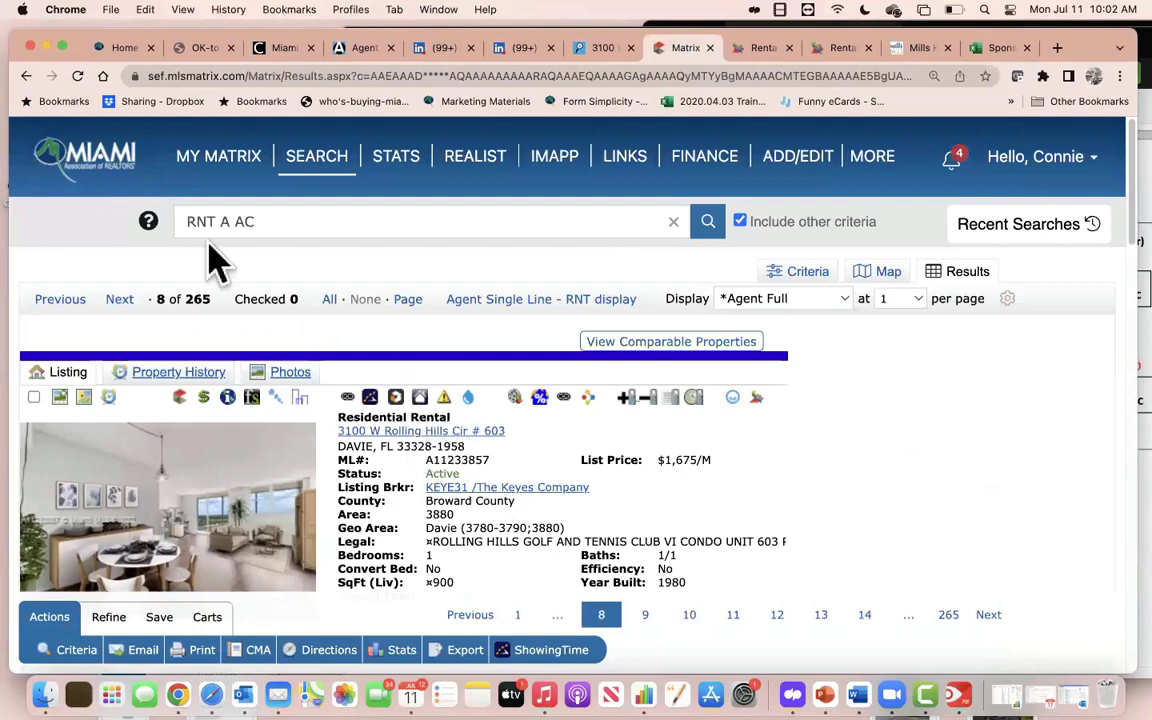
Rerun the most recent rental search from the Matrix home dashboard's recent searches.
click(87, 158)
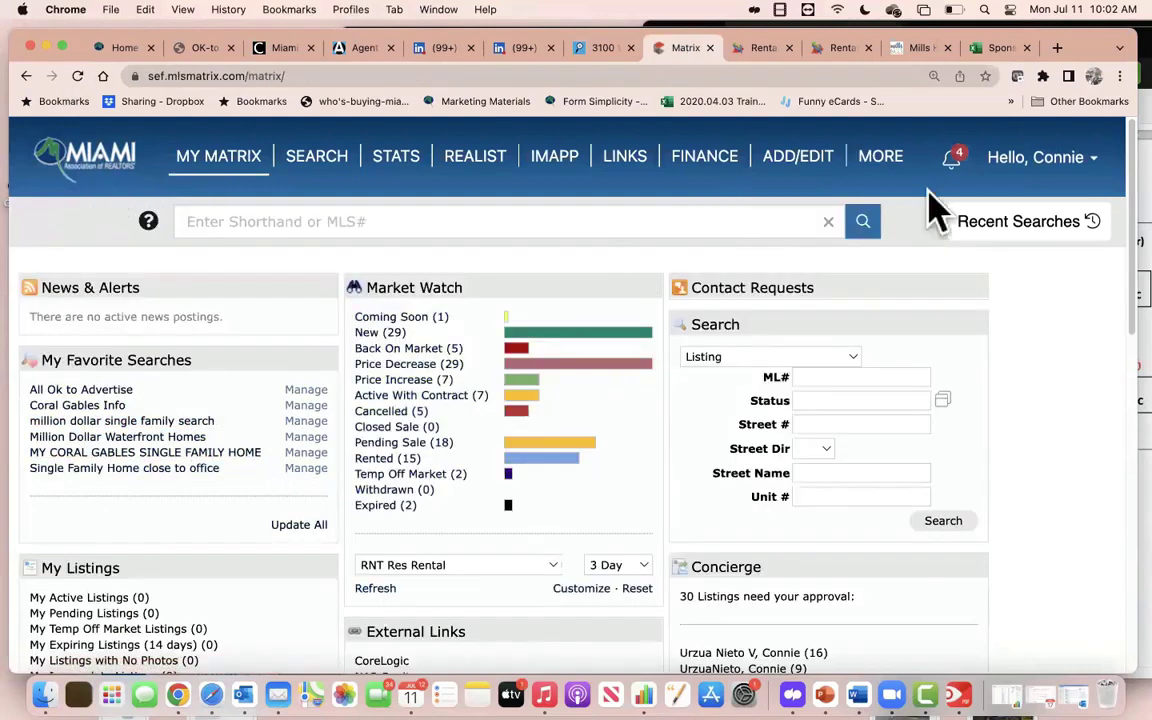
click(1016, 224)
click(965, 225)
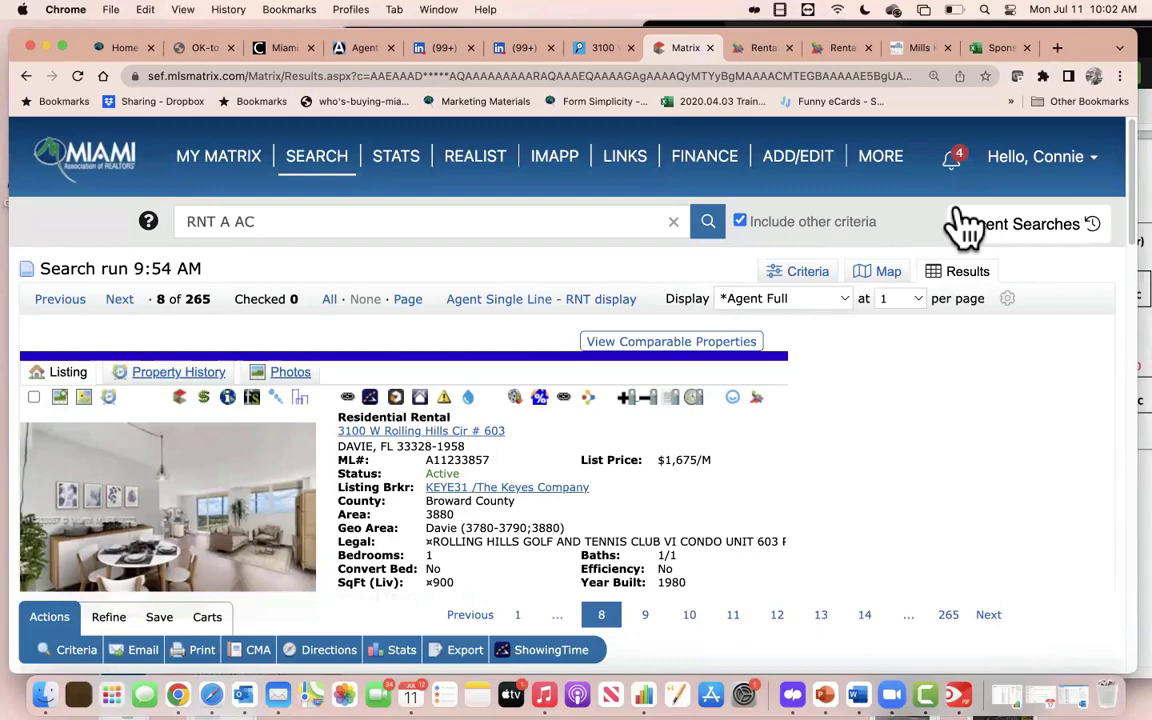
scroll(424, 440, down, 4)
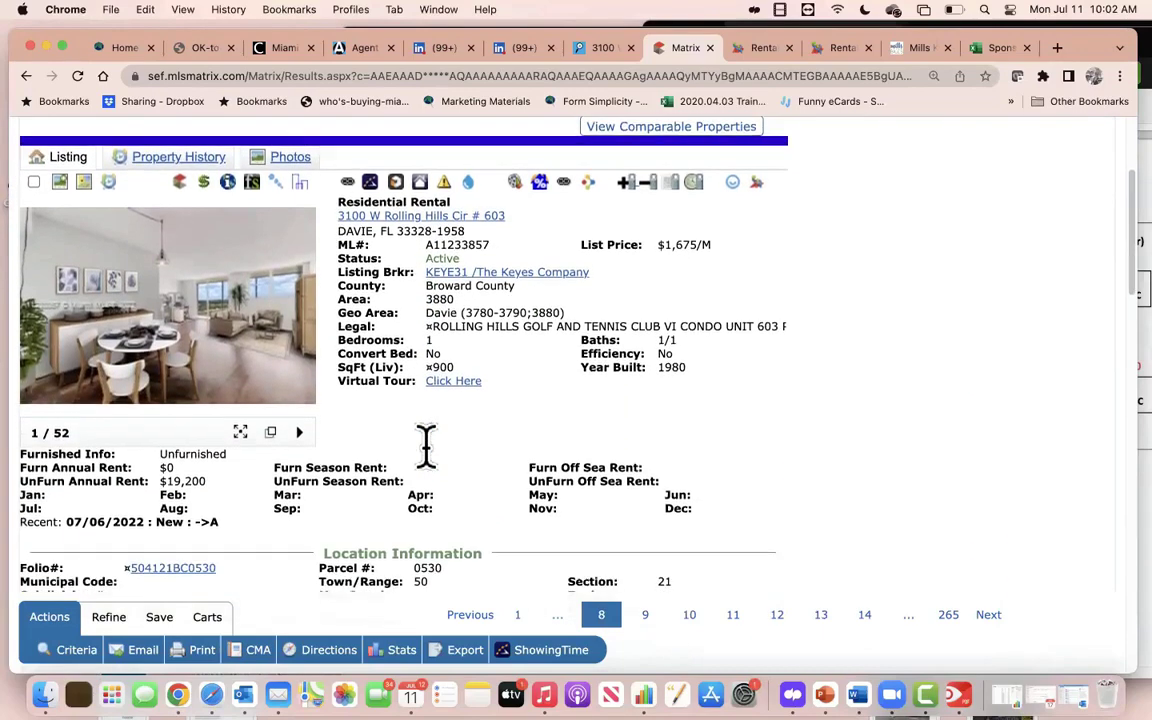
scroll(426, 440, down, 1)
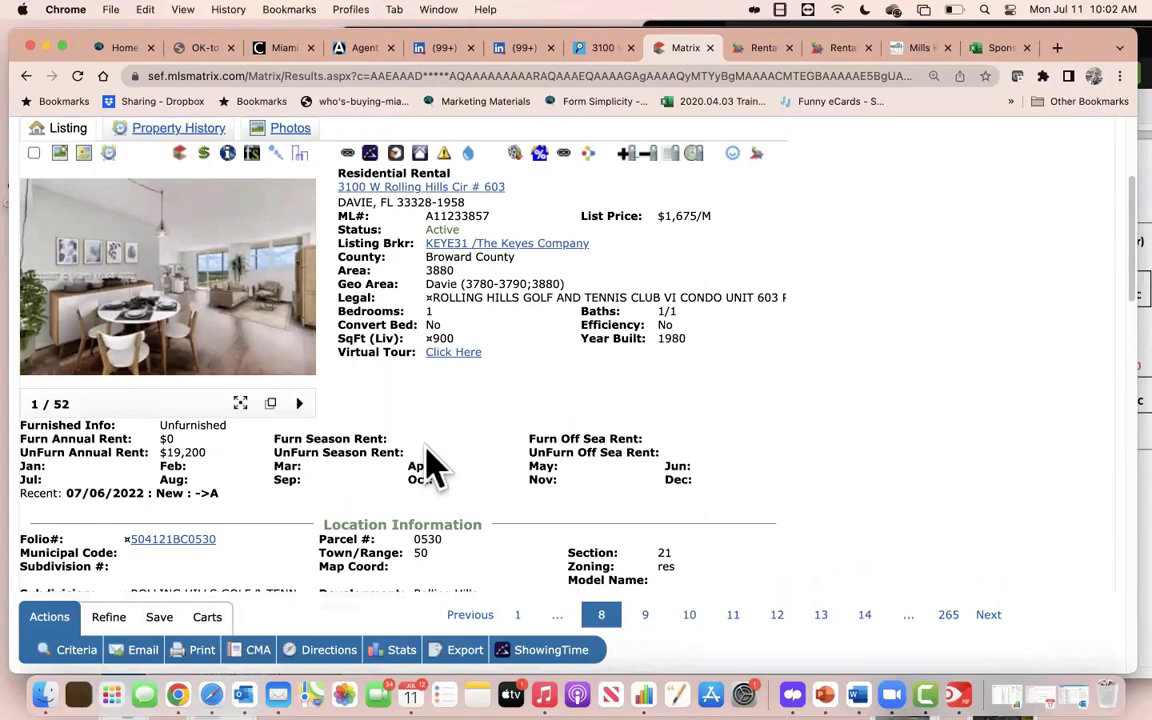
Open the save-search options, review the rental search's criteria, and return to the results.
click(160, 618)
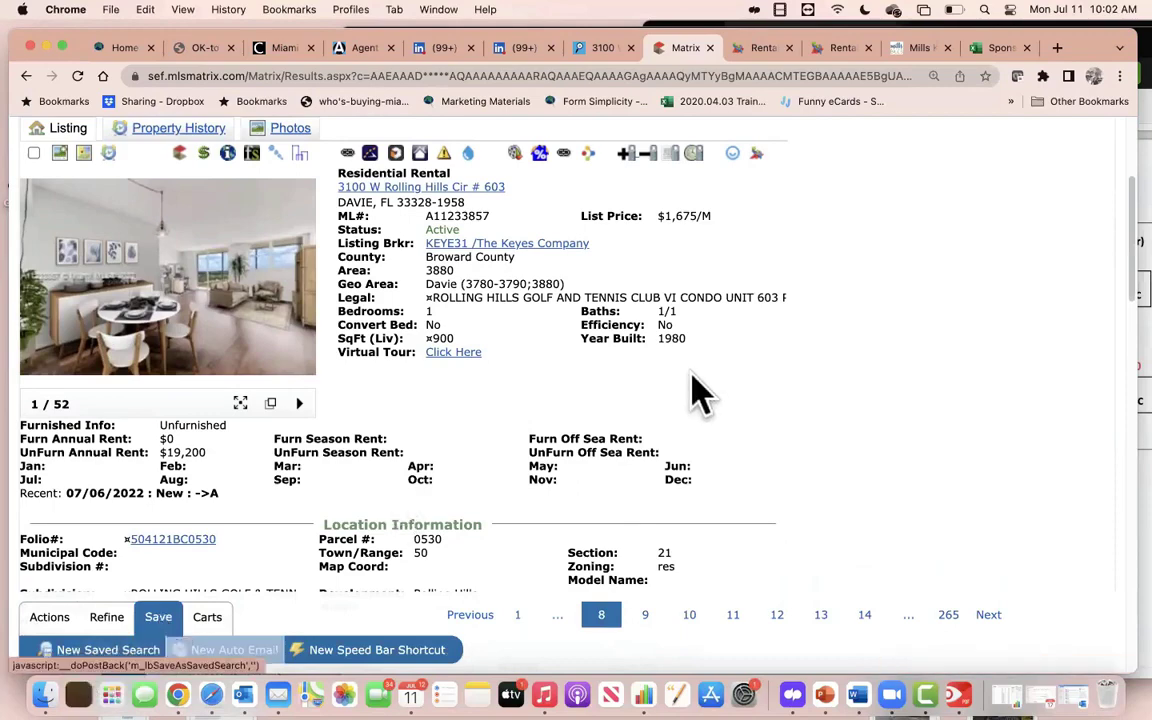
scroll(694, 386, up, 5)
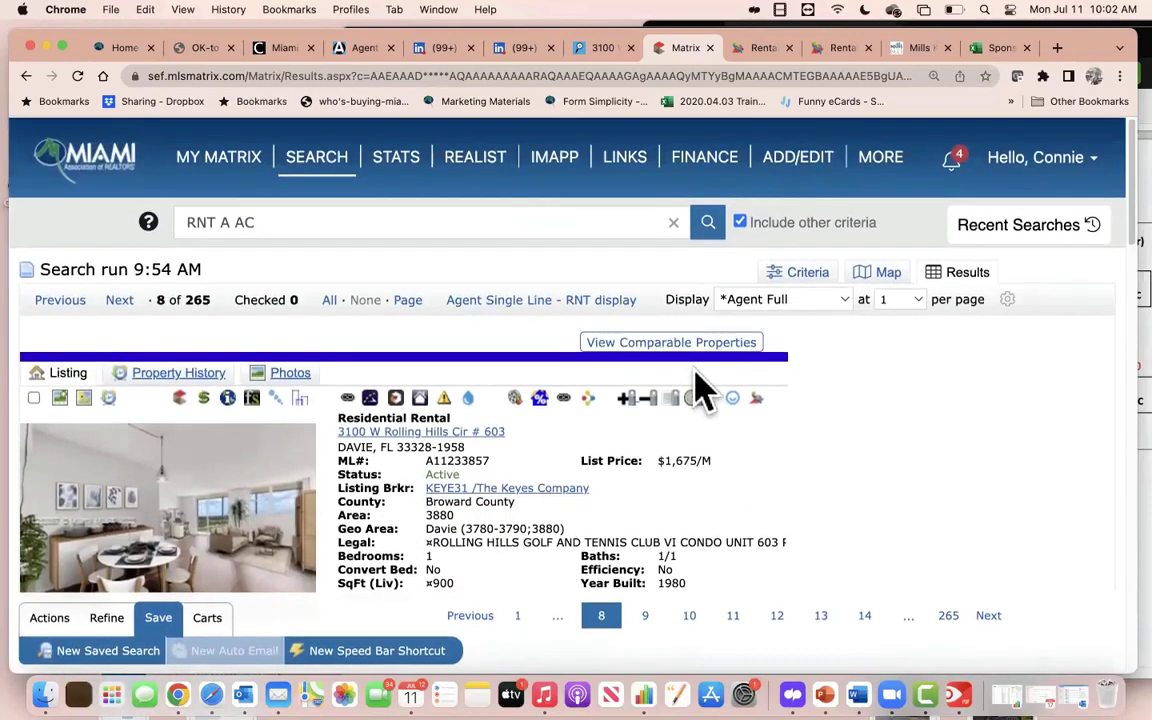
click(805, 275)
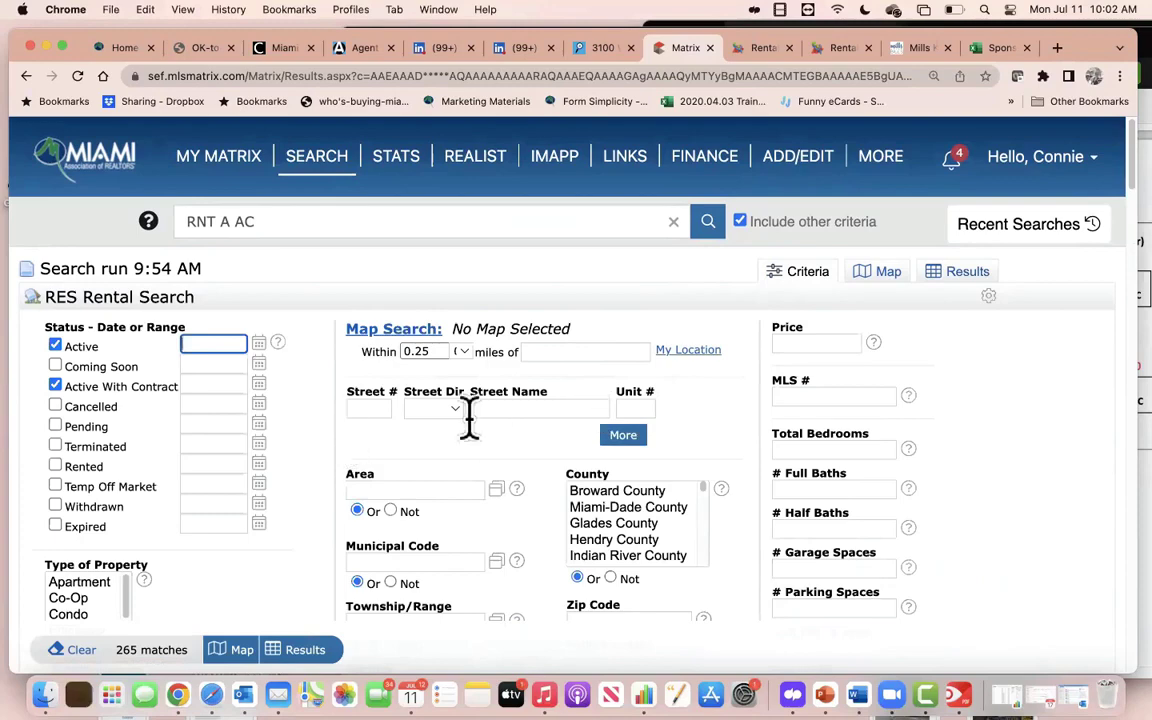
scroll(540, 450, down, 2)
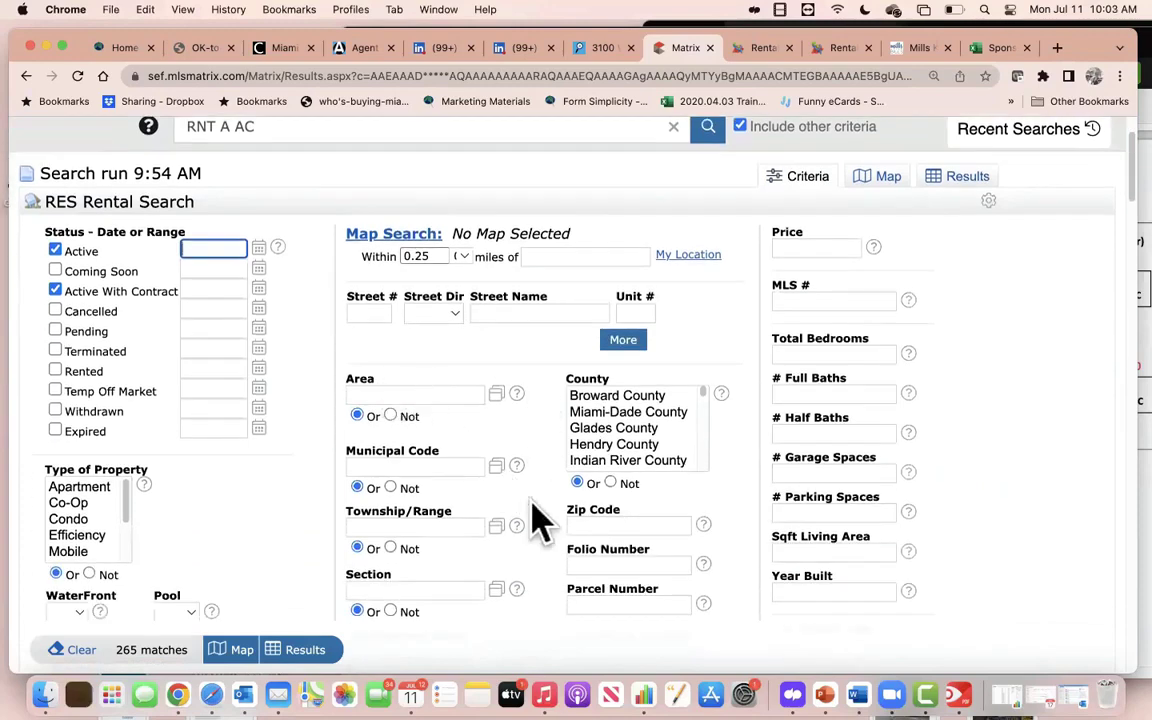
scroll(638, 527, down, 5)
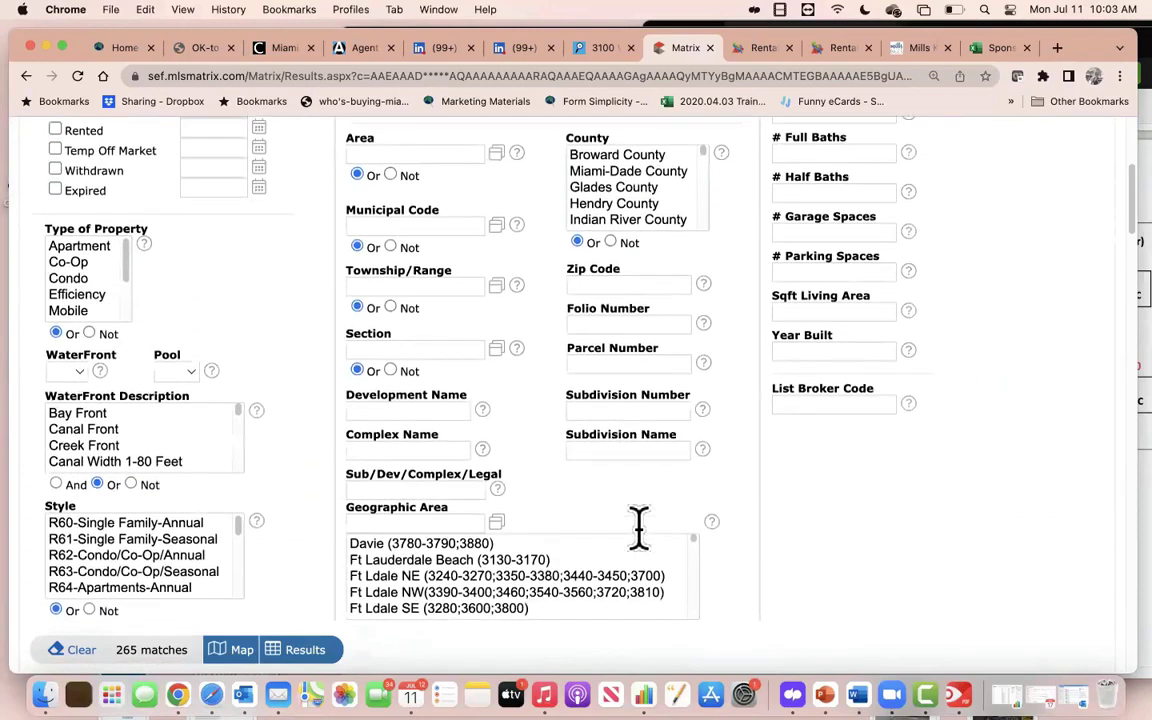
scroll(638, 545, down, 5)
scroll(705, 565, down, 1)
scroll(710, 572, down, 3)
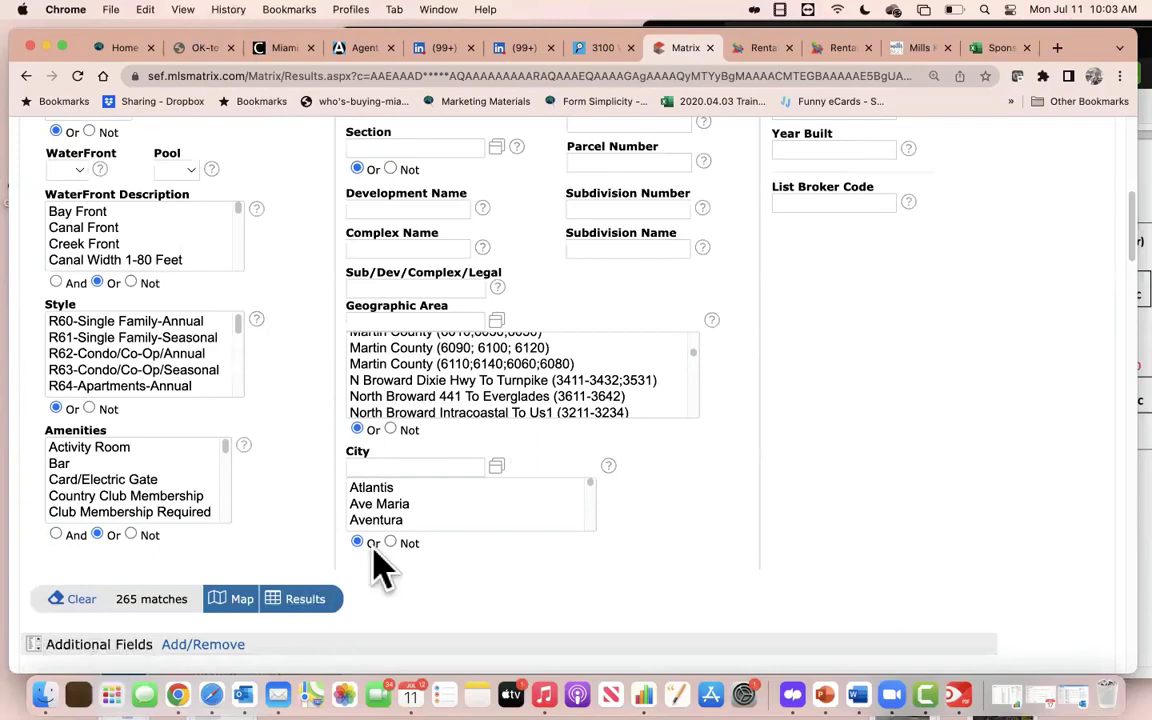
scroll(600, 240, up, 10)
click(976, 278)
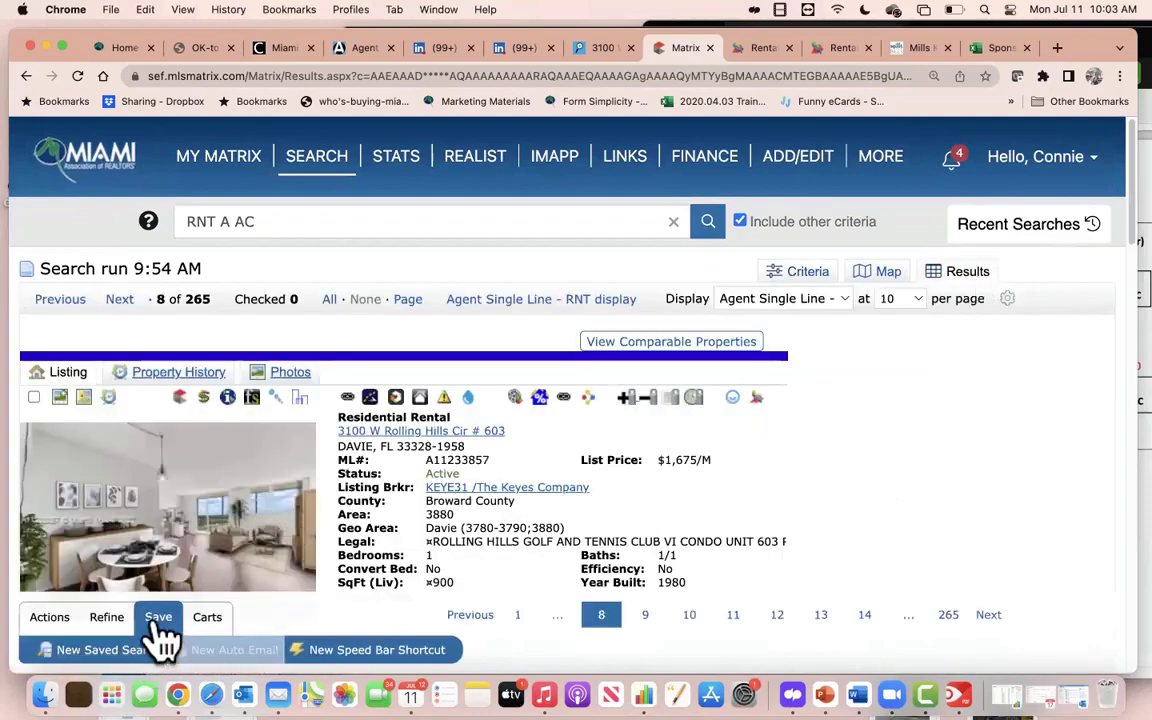
scroll(154, 643, down, 1)
Save the current rental search as 'ok to advertise rentals', enabled as a Home-tab favorite.
click(115, 652)
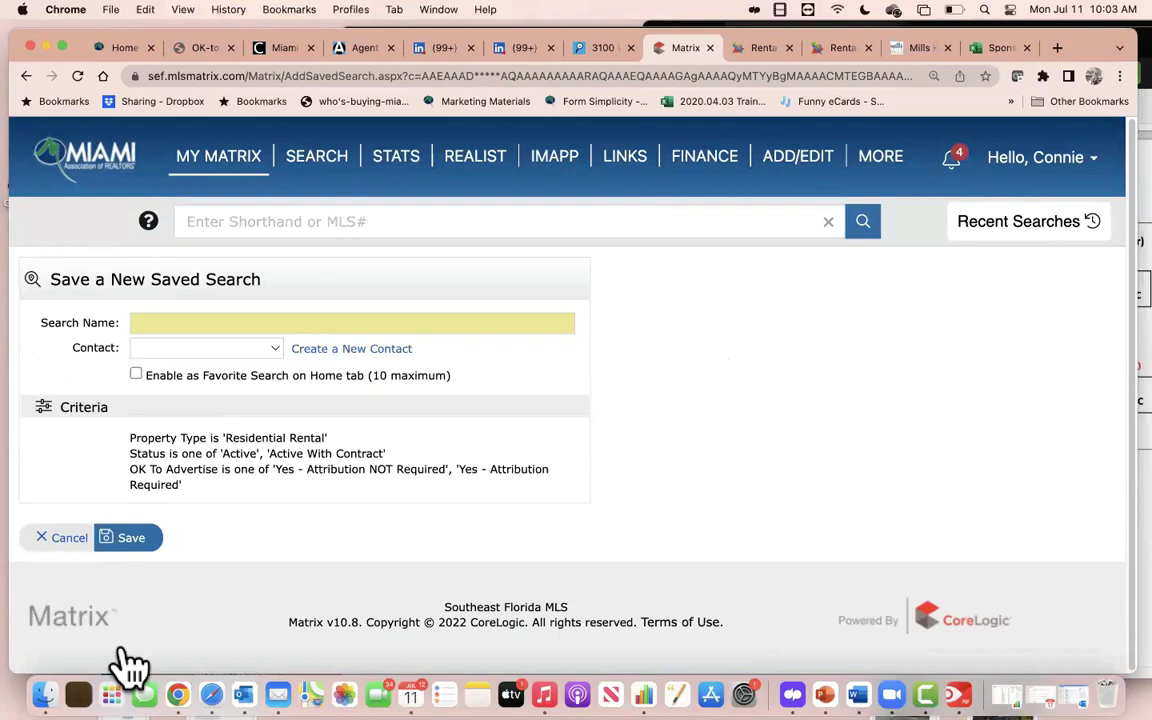
click(192, 318)
text(ok to )
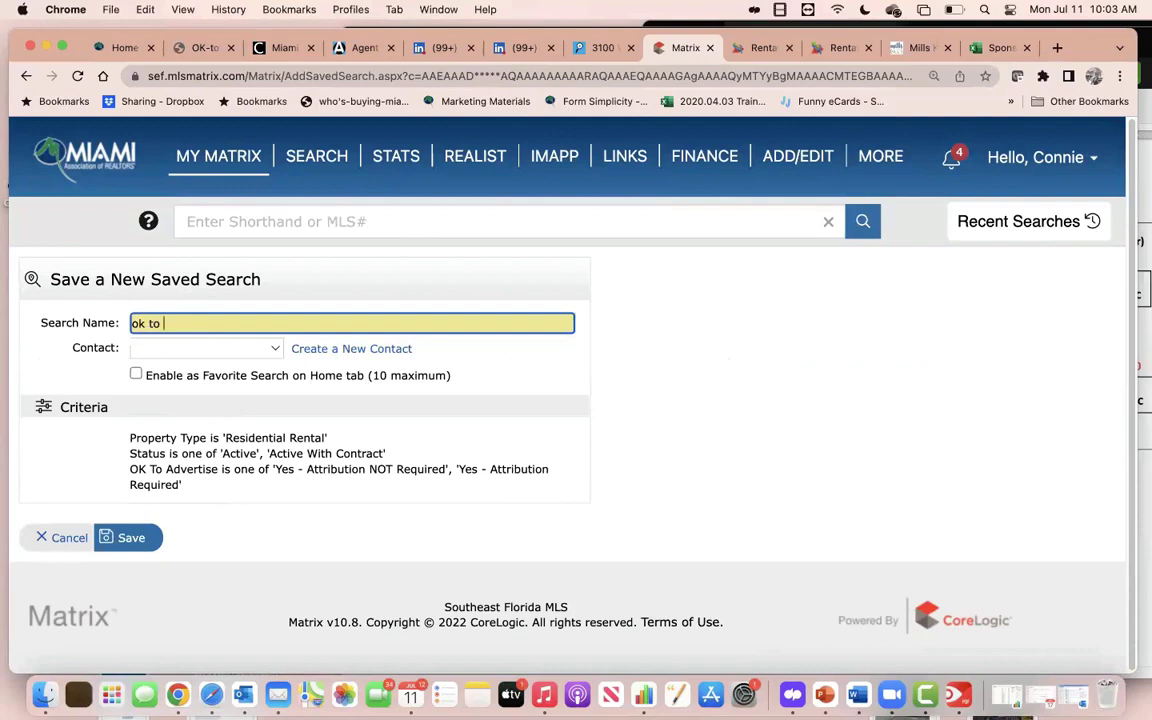
text(adveertise rentals)
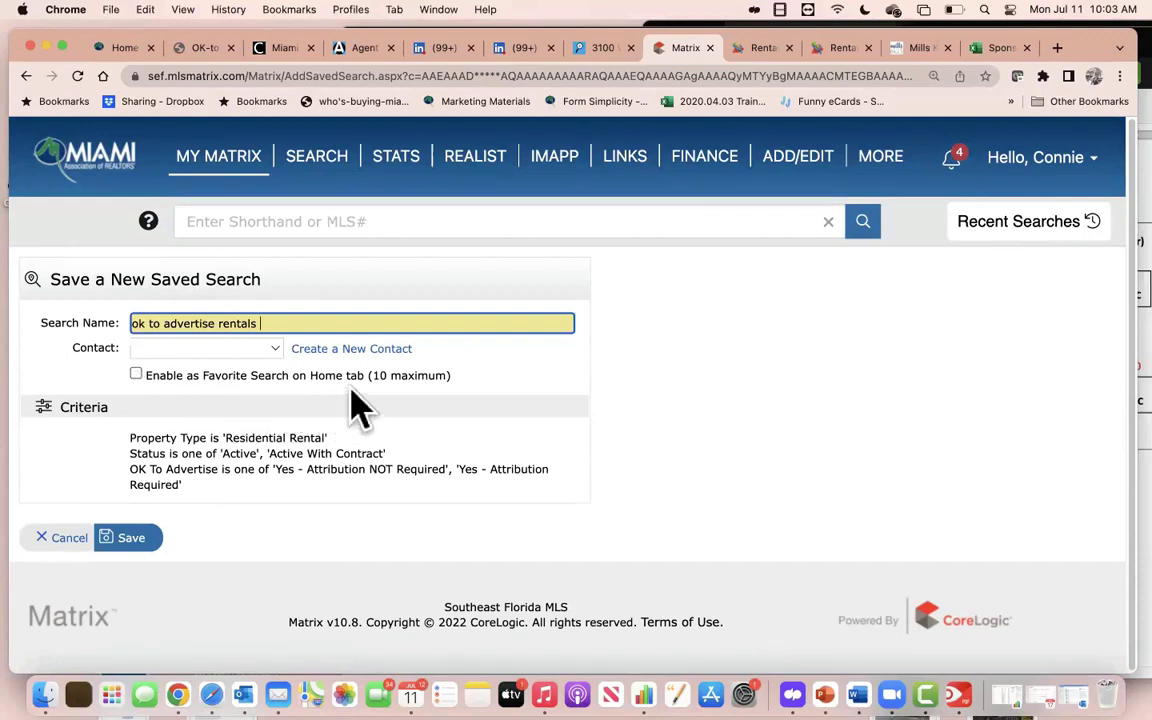
click(136, 374)
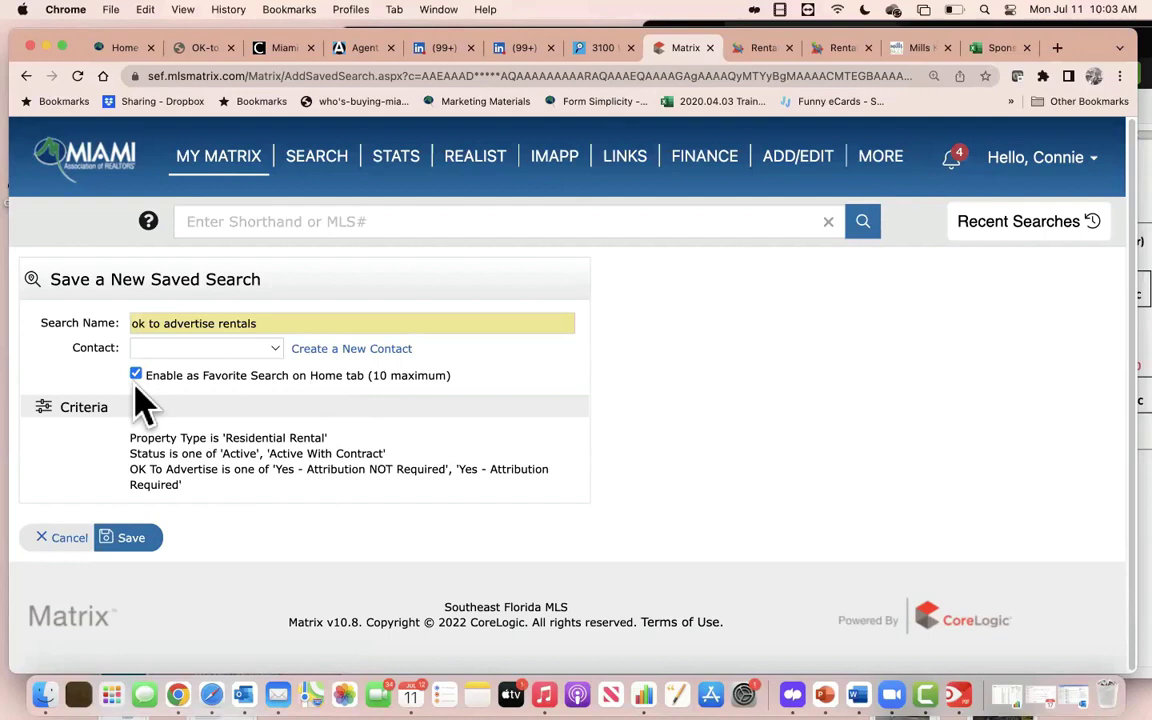
click(139, 546)
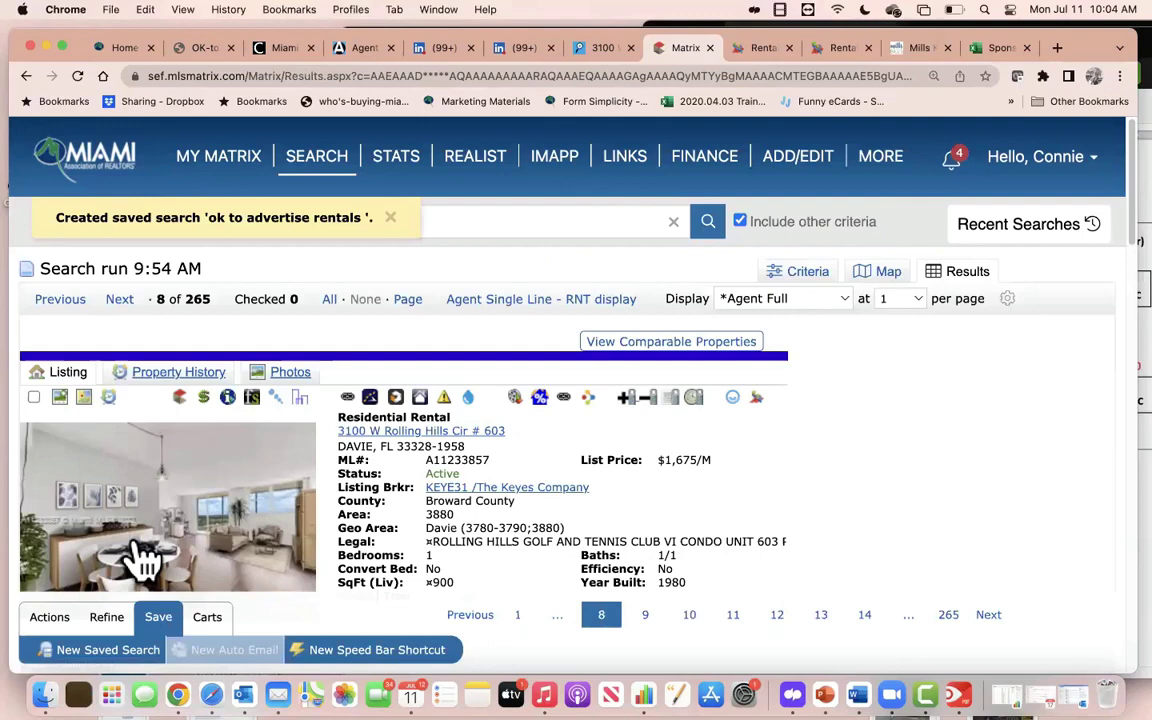
Return to the Matrix home dashboard and rearrange the My Favorite Searches panel.
click(88, 165)
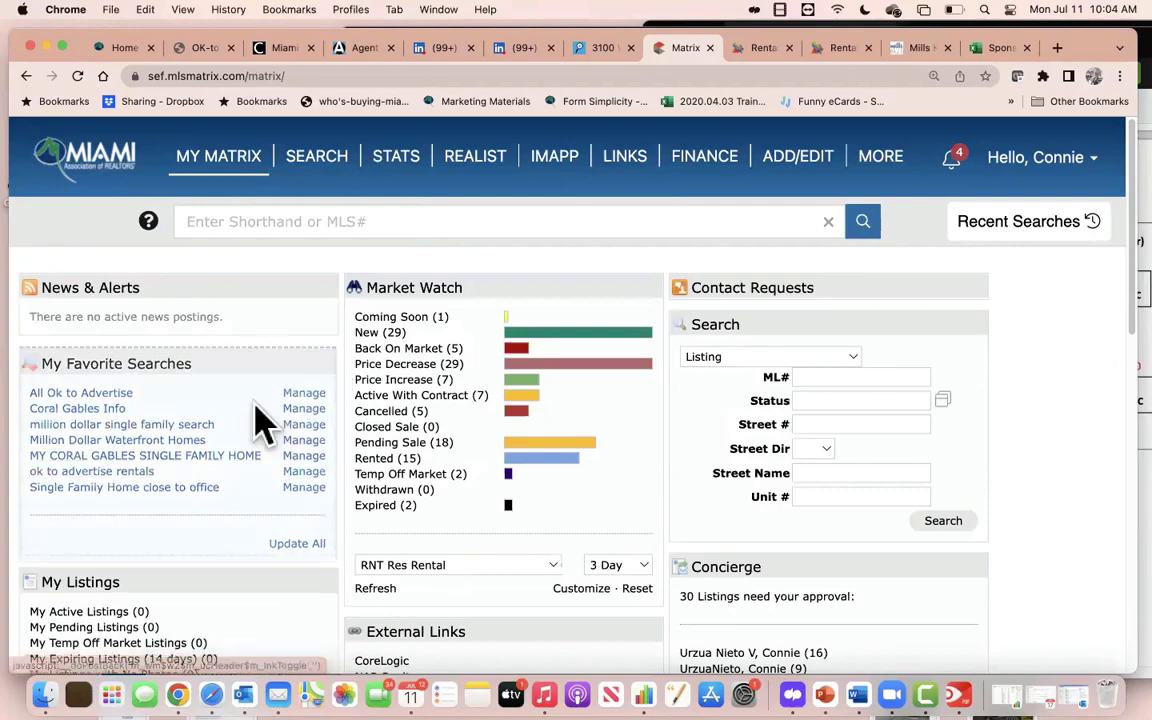
drag(258, 420, 244, 597)
scroll(244, 586, down, 5)
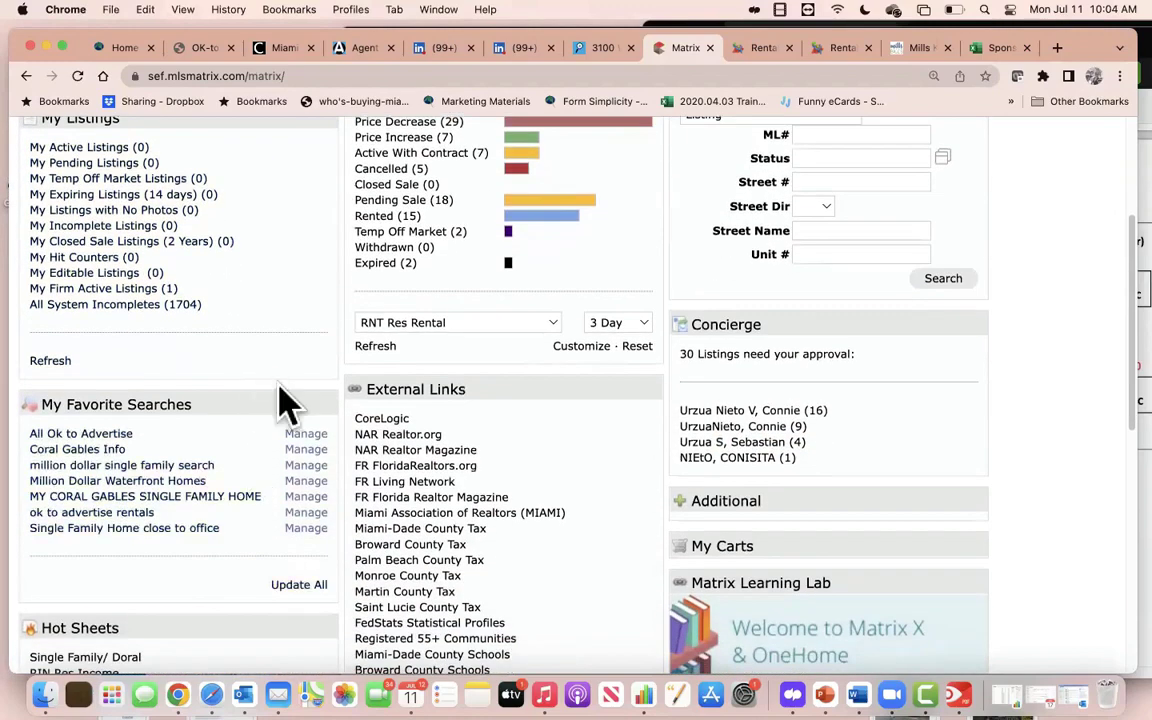
click(305, 404)
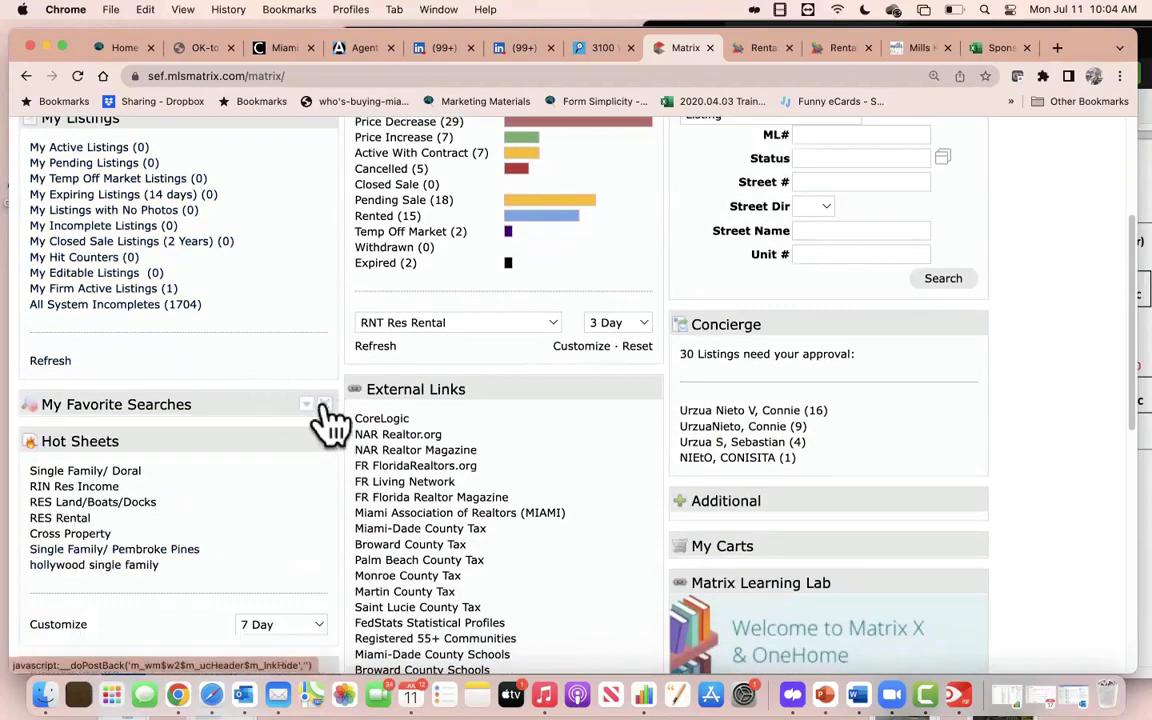
drag(326, 410, 735, 520)
scroll(740, 530, down, 3)
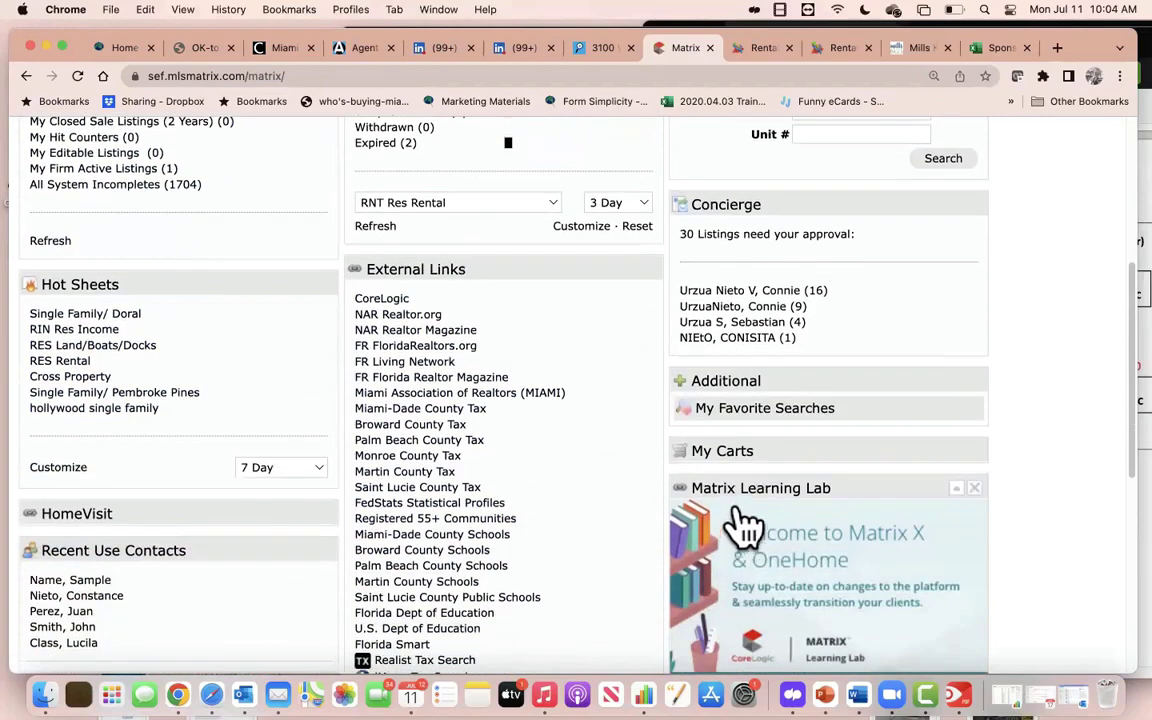
scroll(784, 380, down, 2)
drag(810, 324, 213, 228)
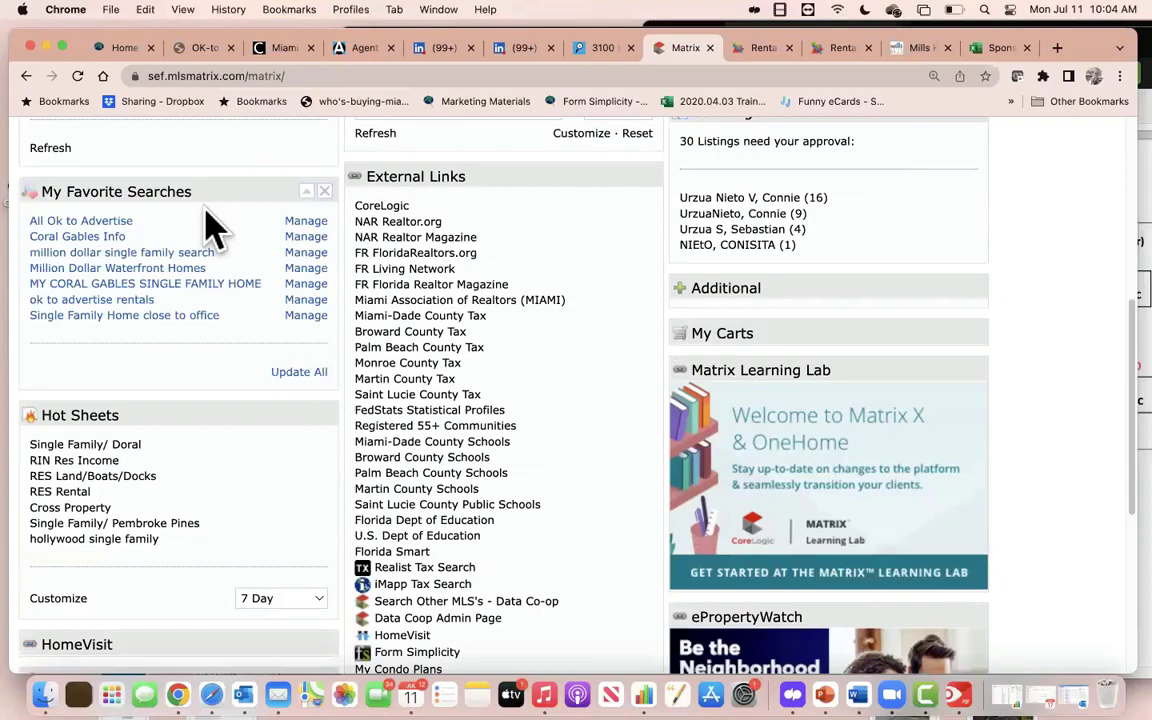
scroll(206, 226, up, 7)
drag(198, 481, 196, 190)
scroll(196, 190, up, 3)
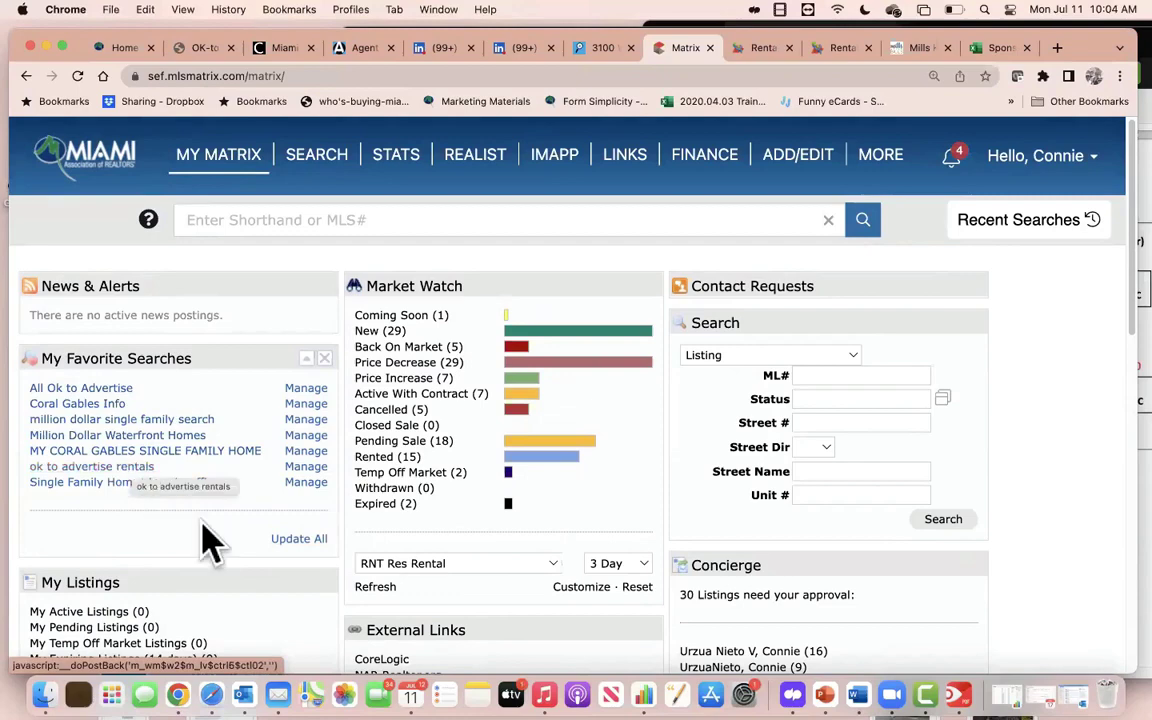
Expand My Favorite Searches and refresh new-listing counts for all seven saved favorites.
click(300, 540)
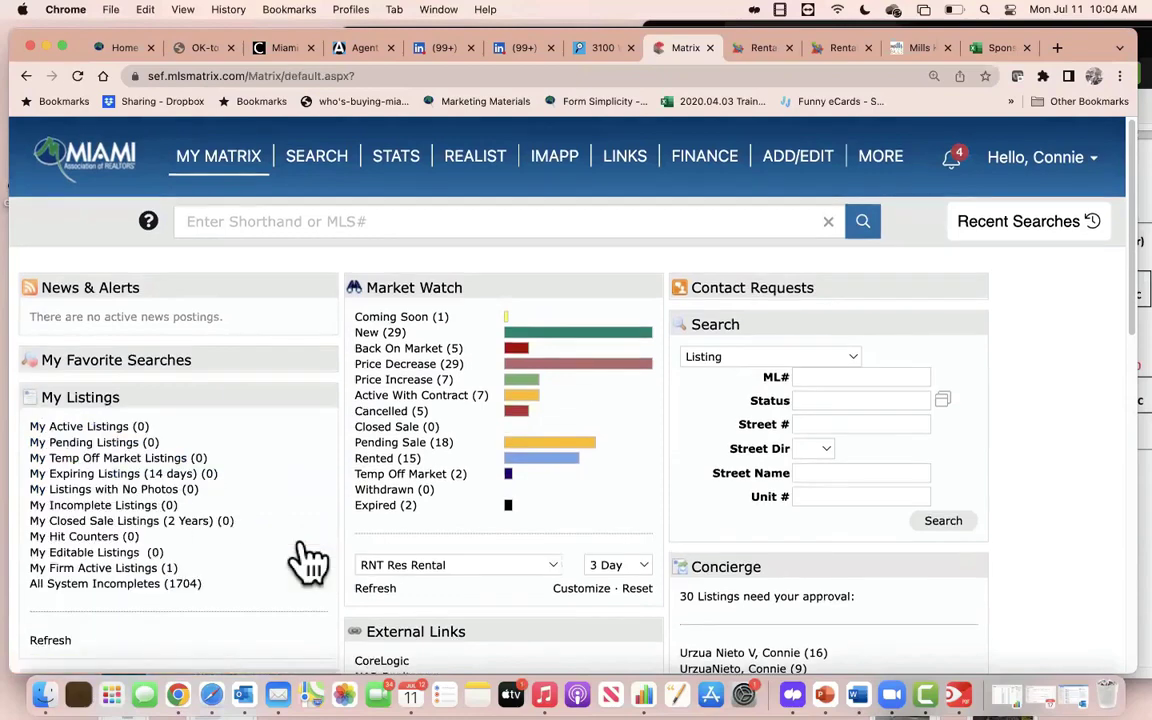
scroll(305, 560, down, 1)
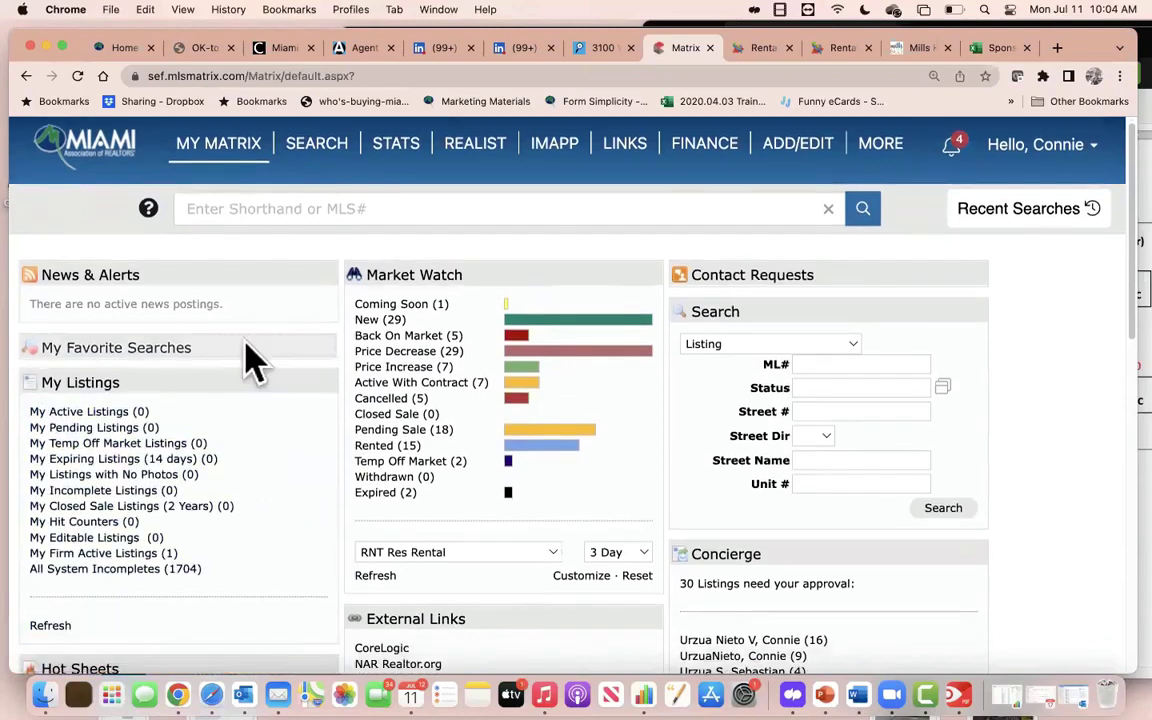
click(310, 347)
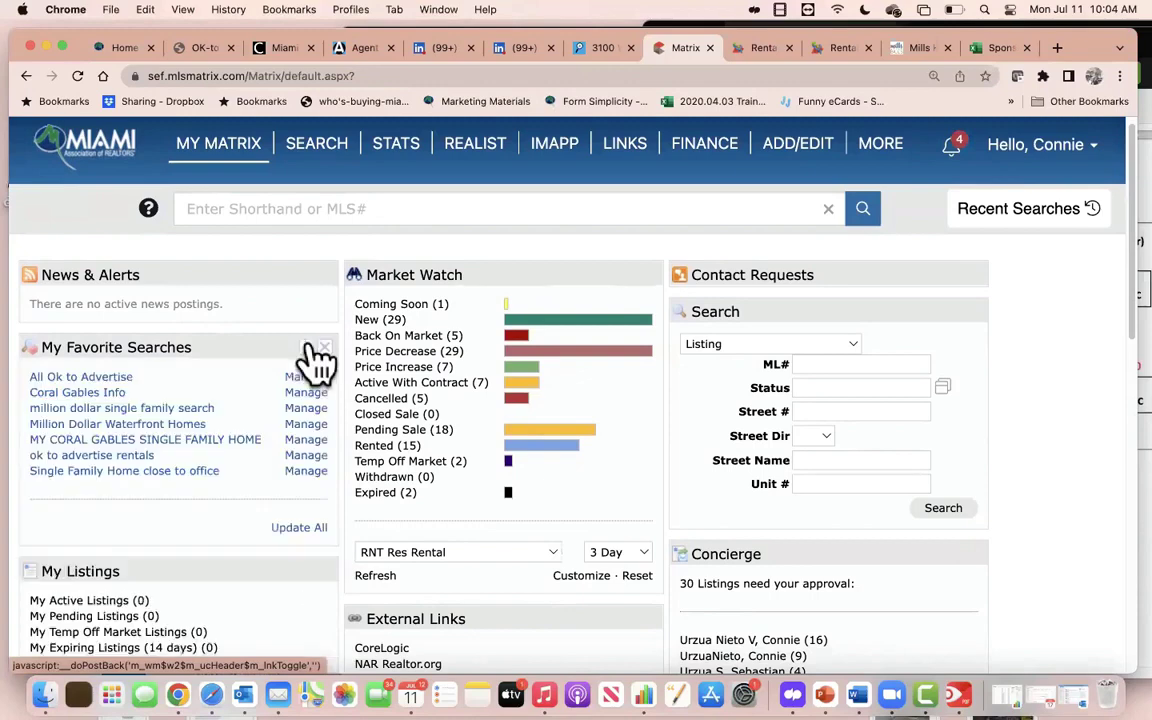
click(305, 530)
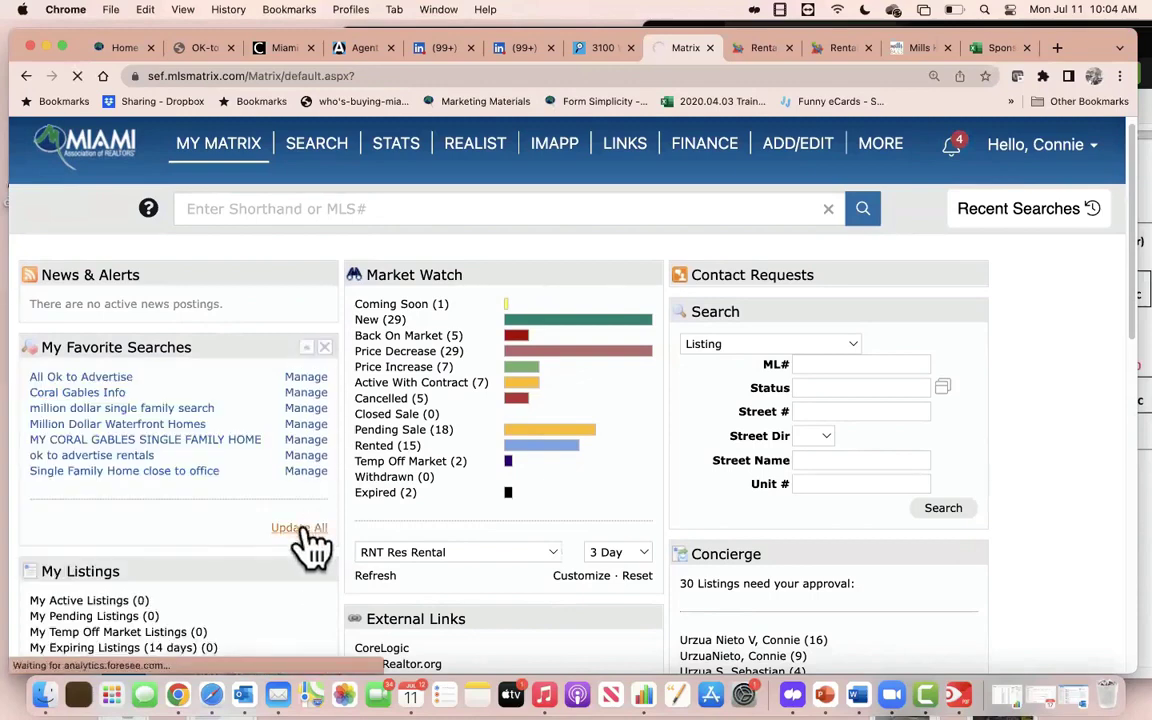
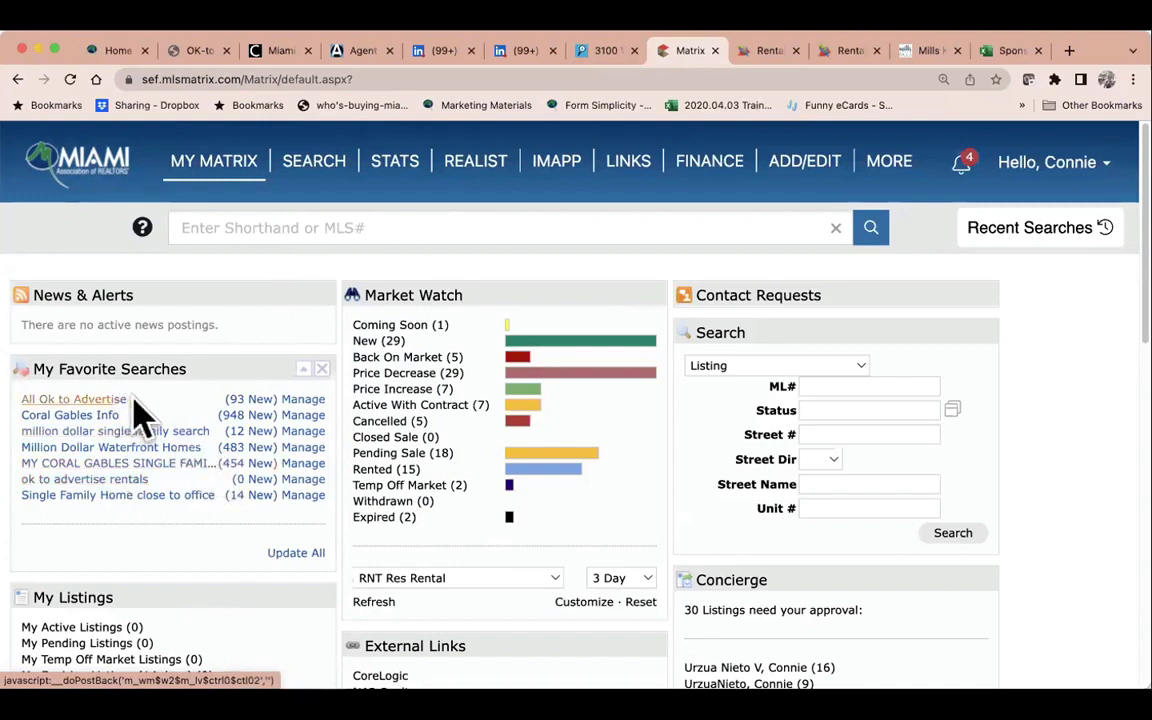
Open the 93 new All Ok to Advertise listings and browse listings 2 and 3.
click(258, 400)
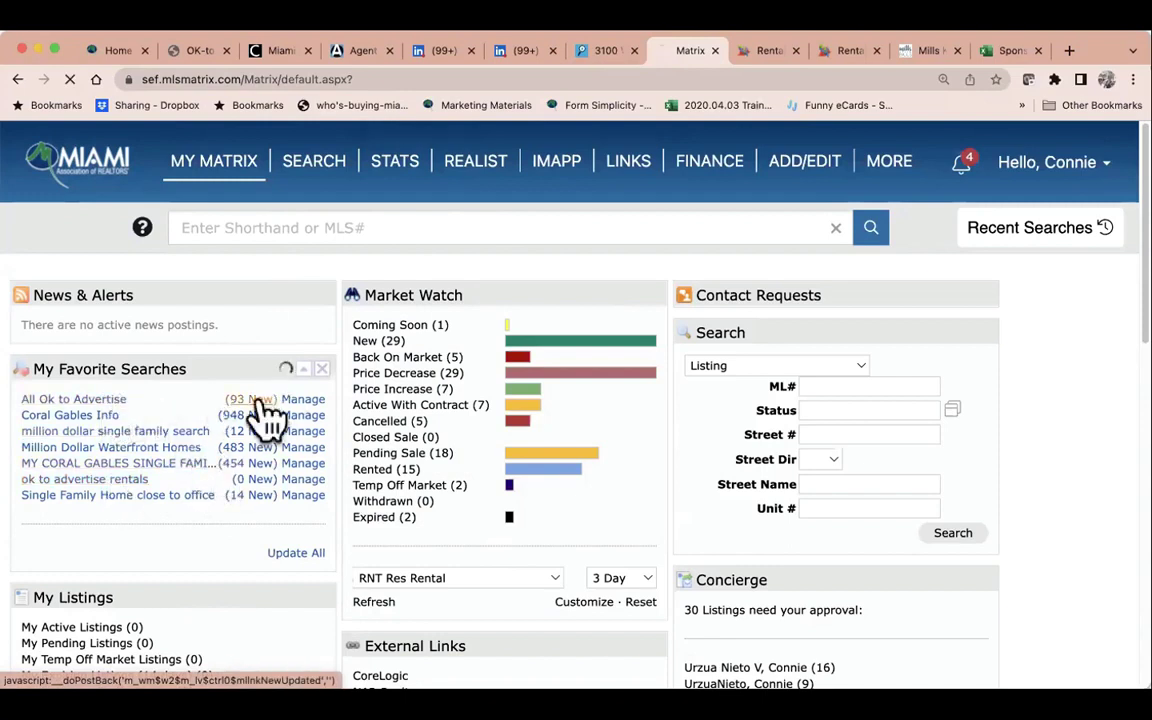
scroll(270, 412, down, 3)
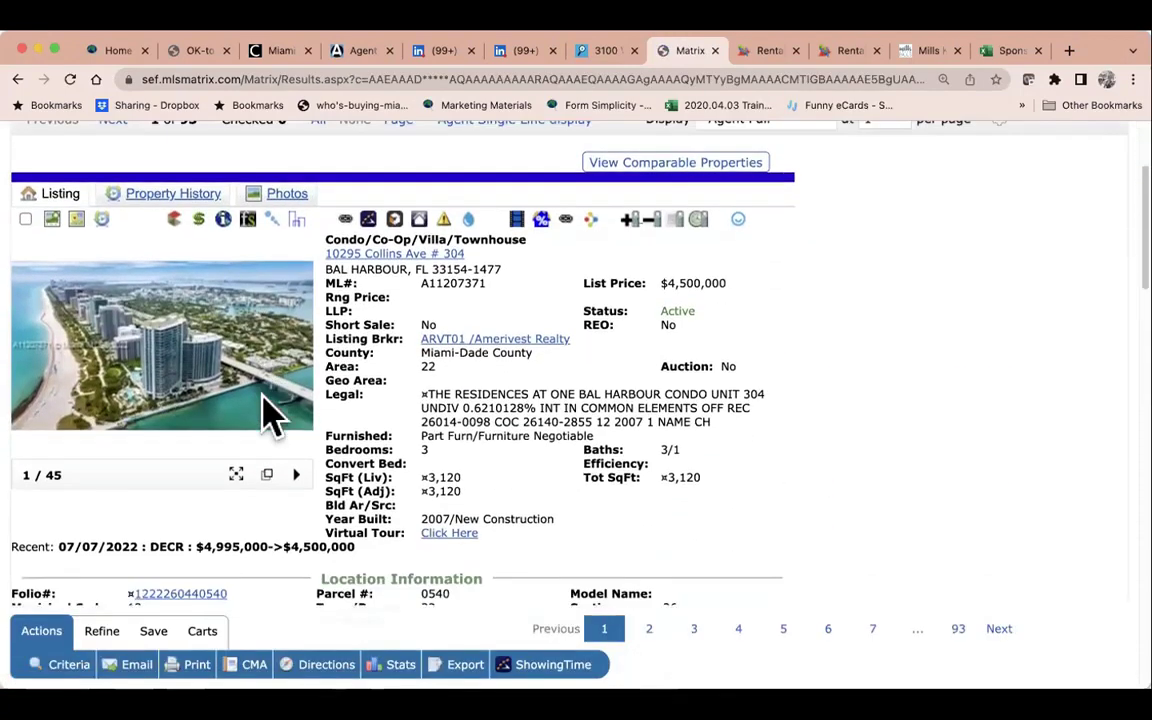
scroll(270, 412, up, 1)
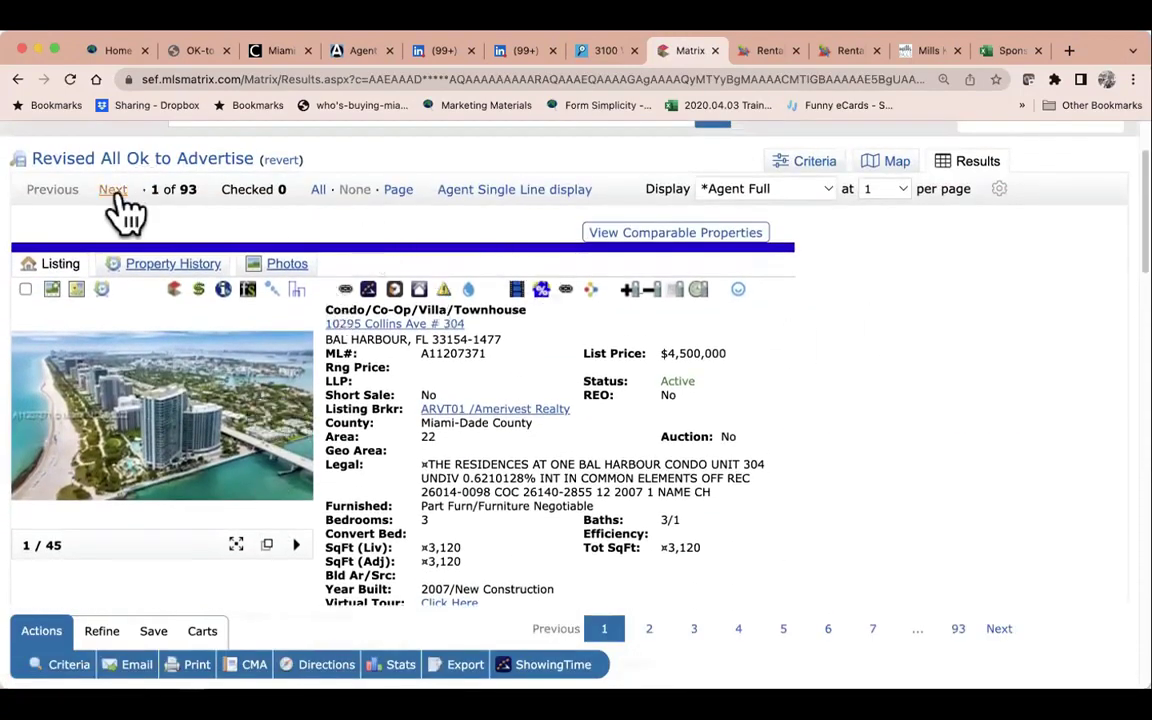
click(114, 192)
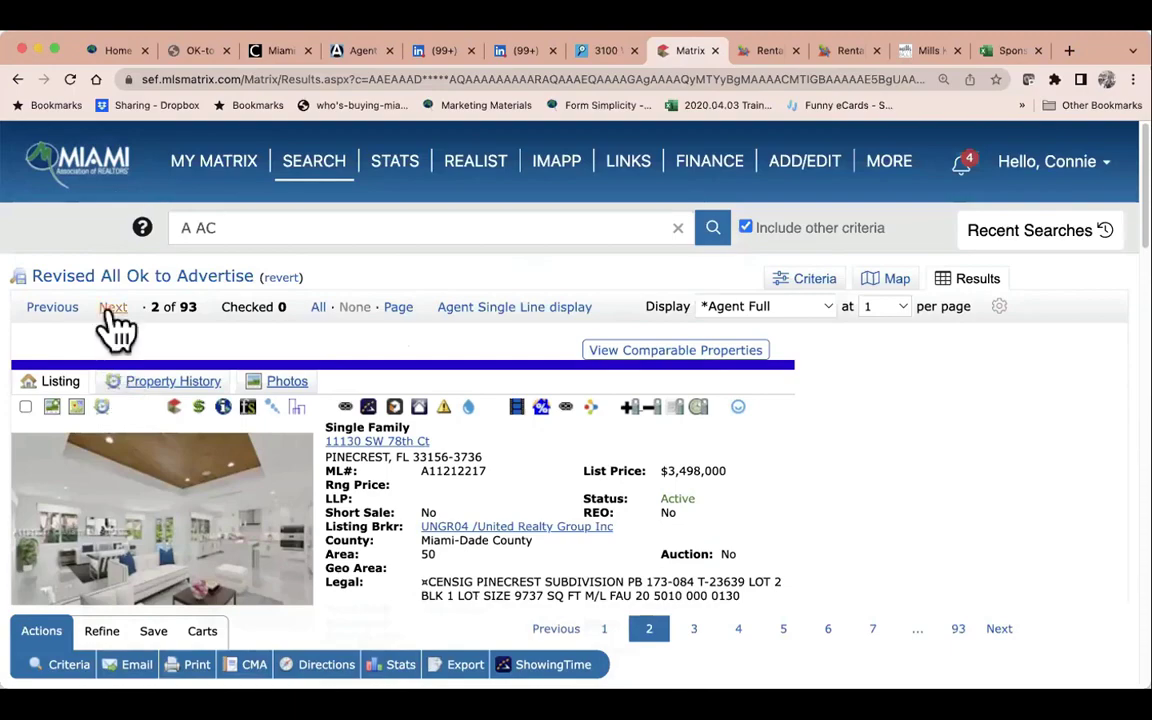
click(112, 308)
scroll(235, 386, down, 2)
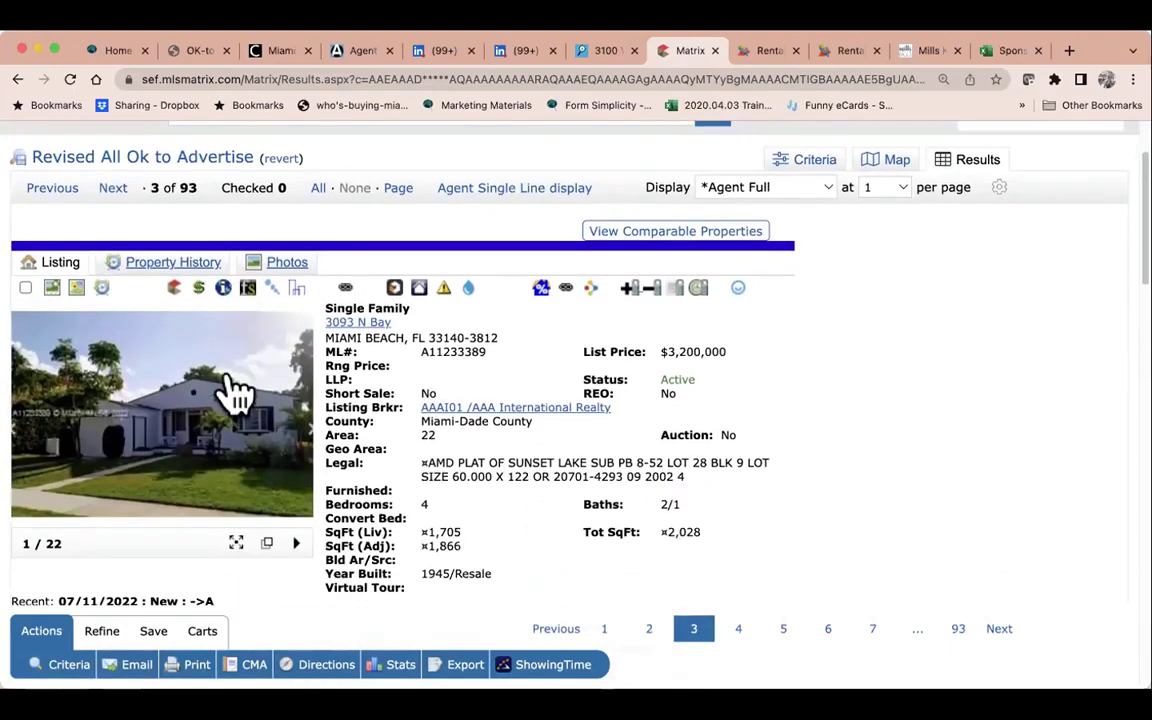
click(54, 190)
scroll(280, 472, down, 3)
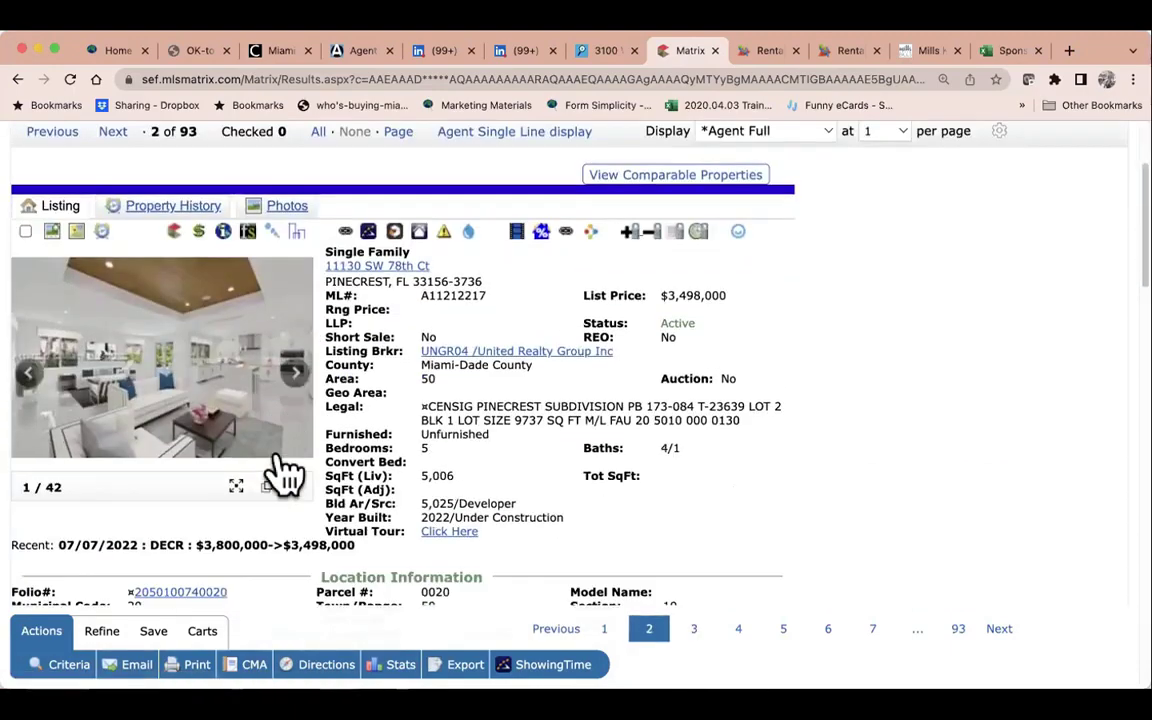
scroll(285, 473, down, 1)
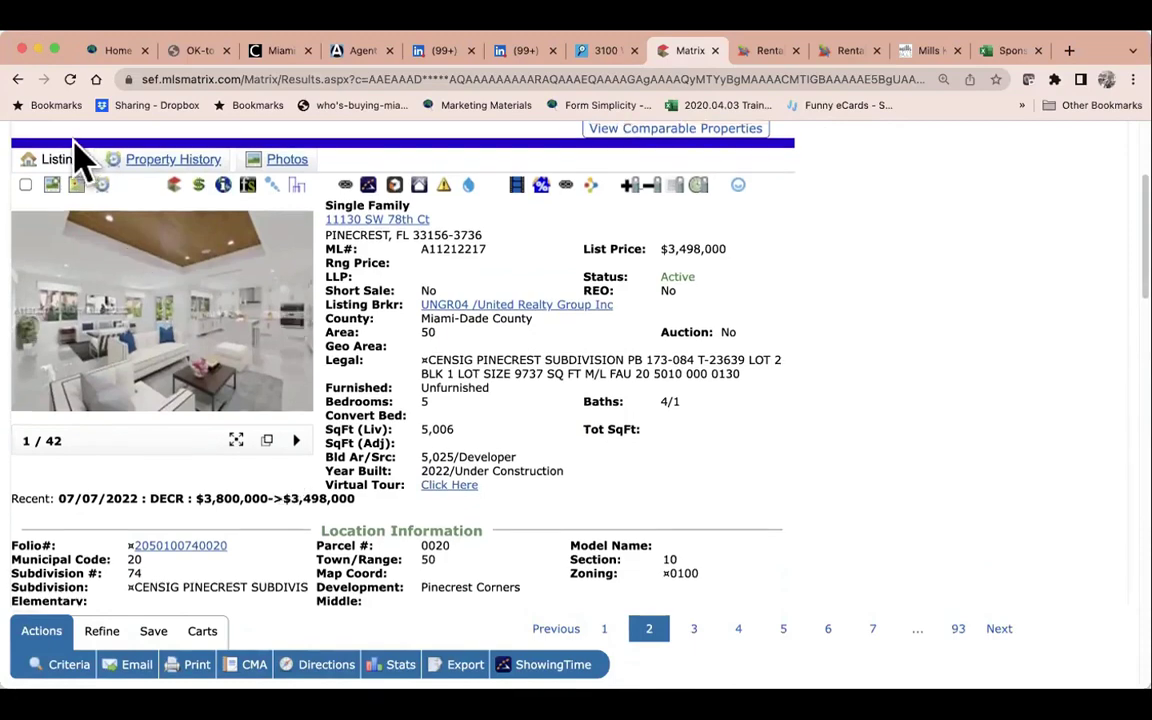
scroll(96, 198, up, 4)
Back on the Matrix dashboard, run the ok to advertise rentals search and send the first listing to Rental Beast.
click(115, 175)
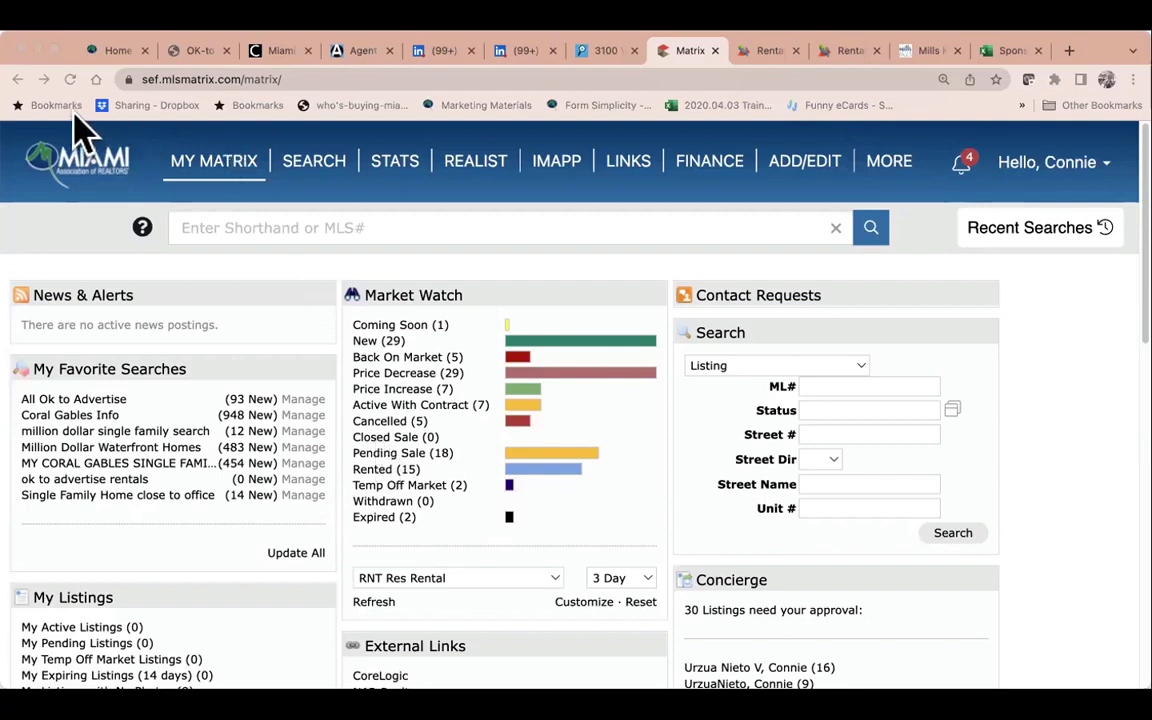
click(115, 52)
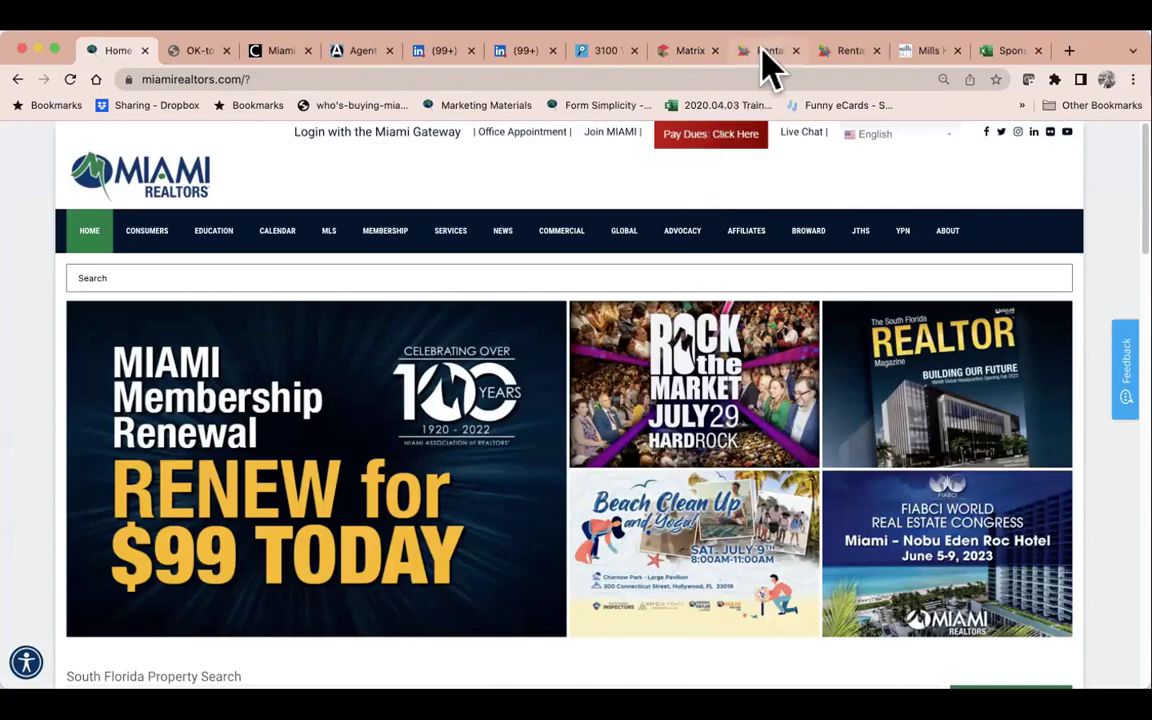
click(694, 52)
scroll(520, 495, down, 10)
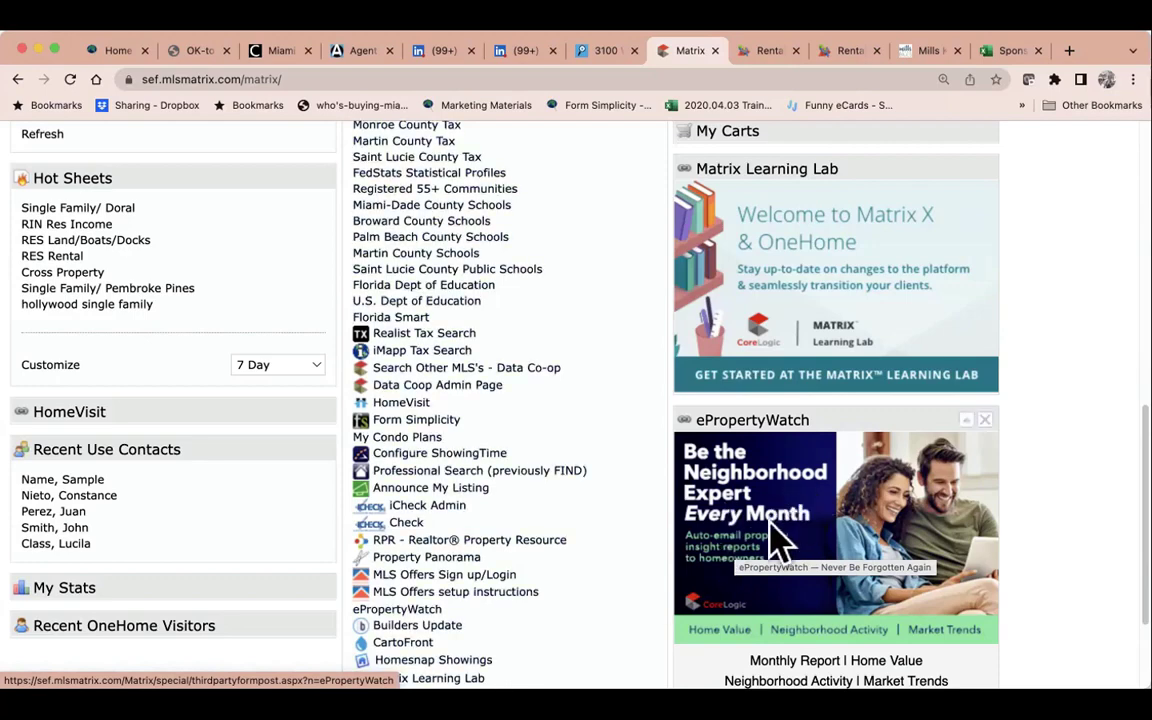
scroll(768, 645, down, 1)
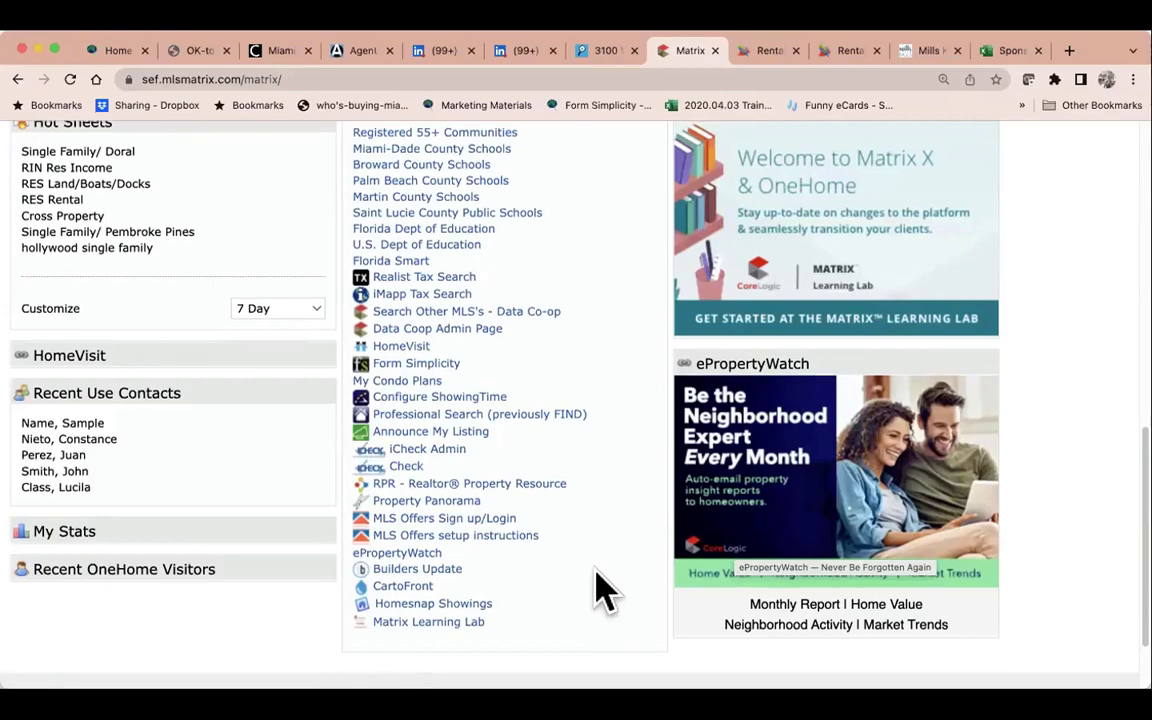
scroll(600, 590, up, 15)
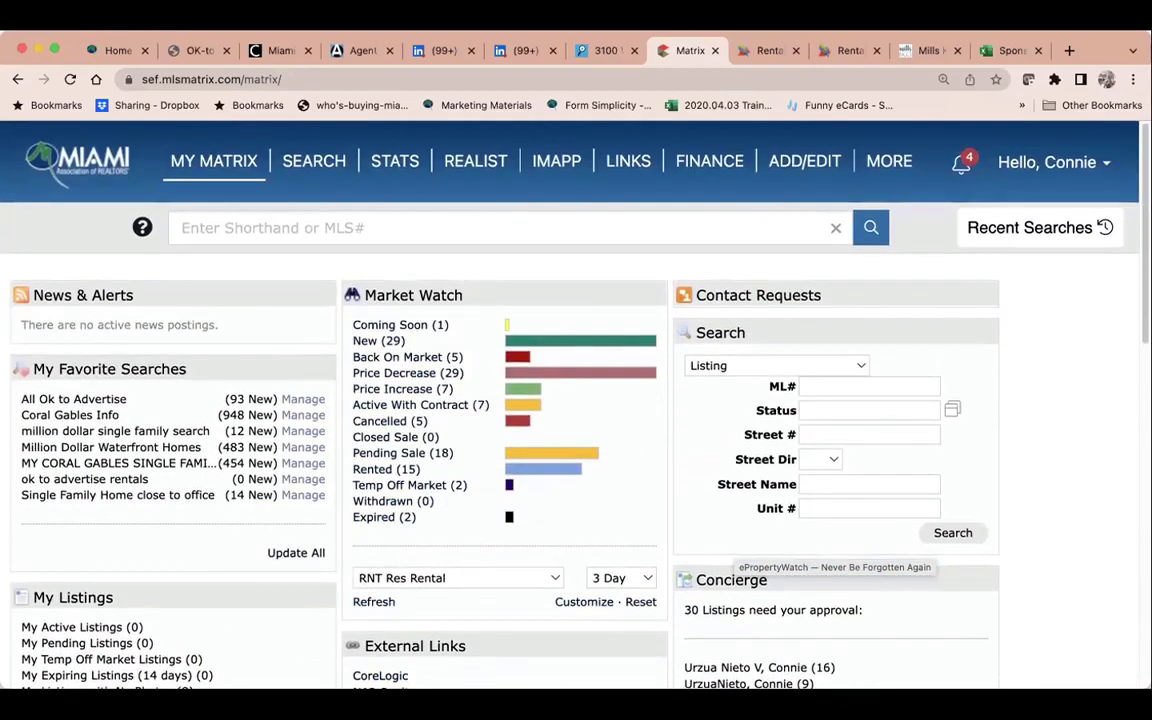
click(86, 482)
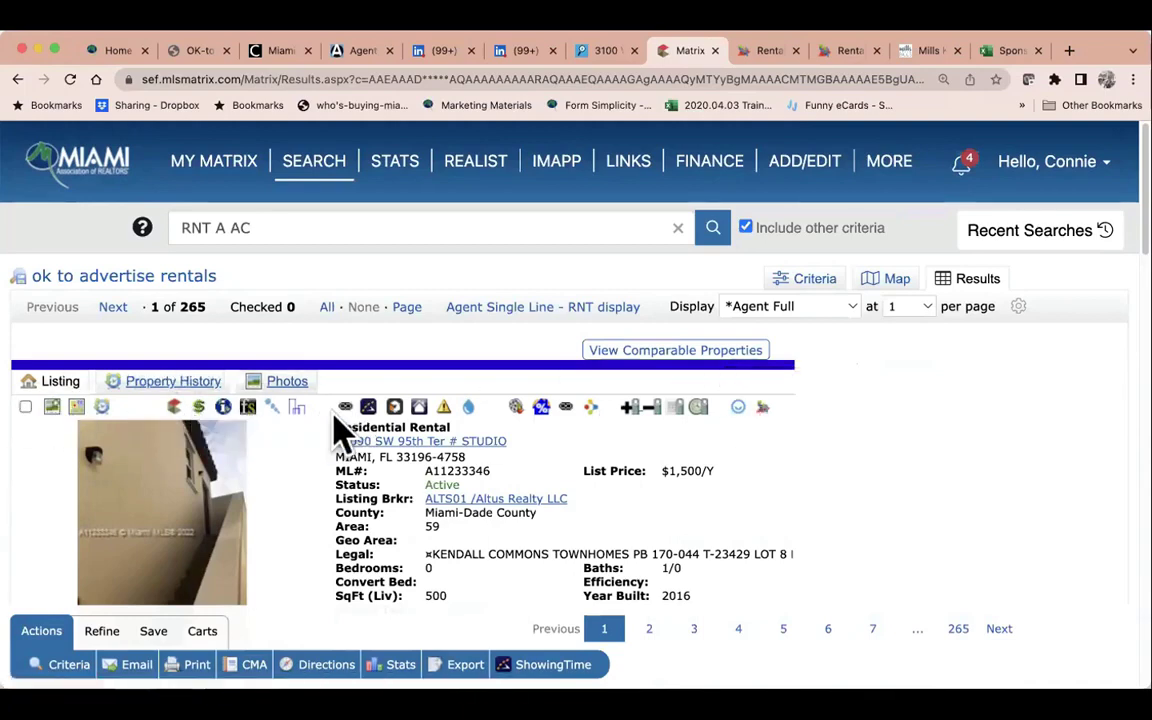
click(762, 410)
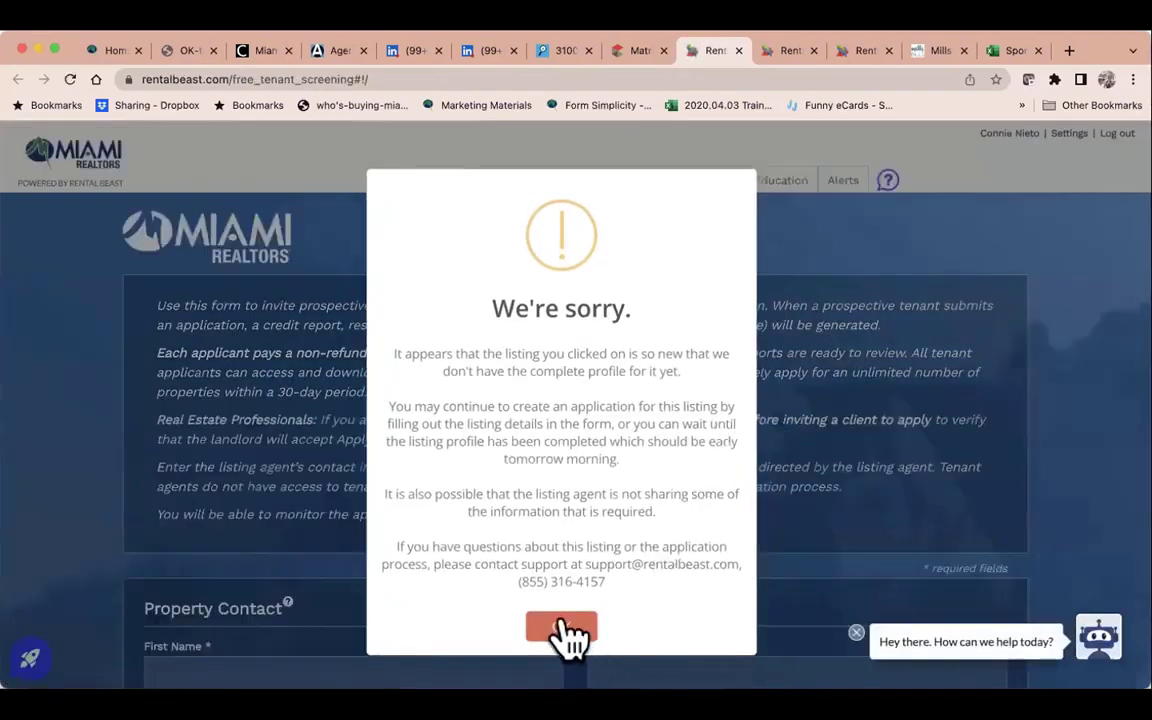
Dismiss the incomplete-listing notice and read through the Rental Application's introductory instructions.
click(566, 630)
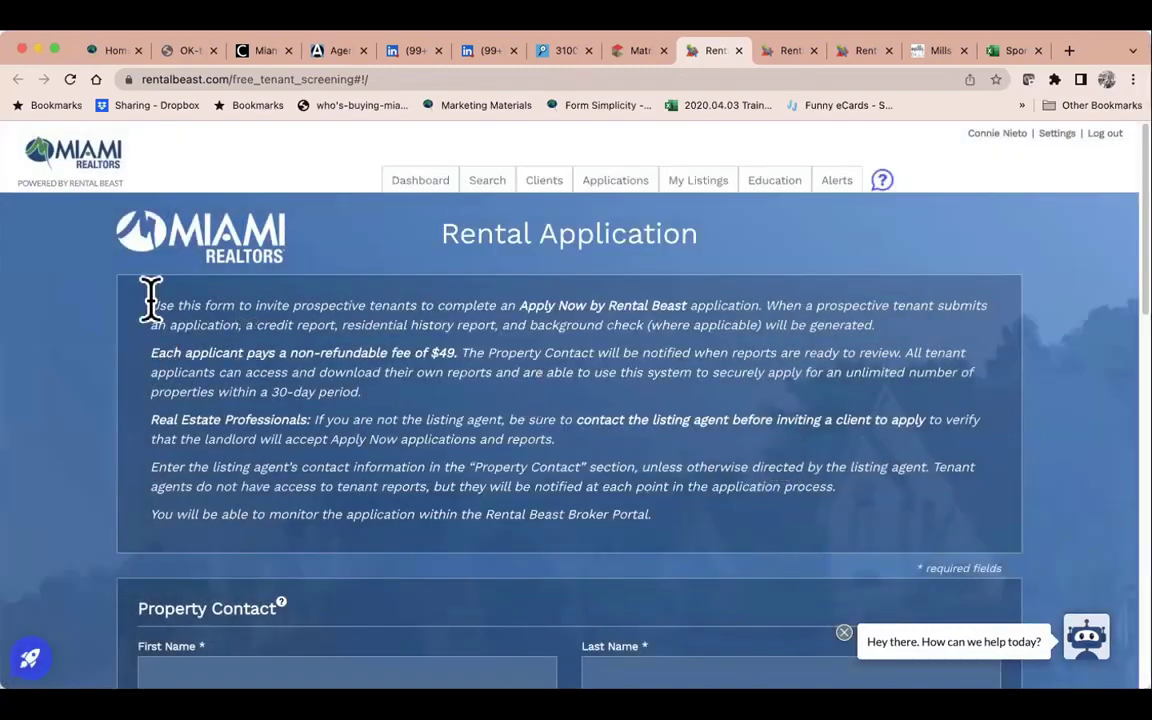
drag(149, 303, 571, 471)
click(652, 552)
triple_click(652, 552)
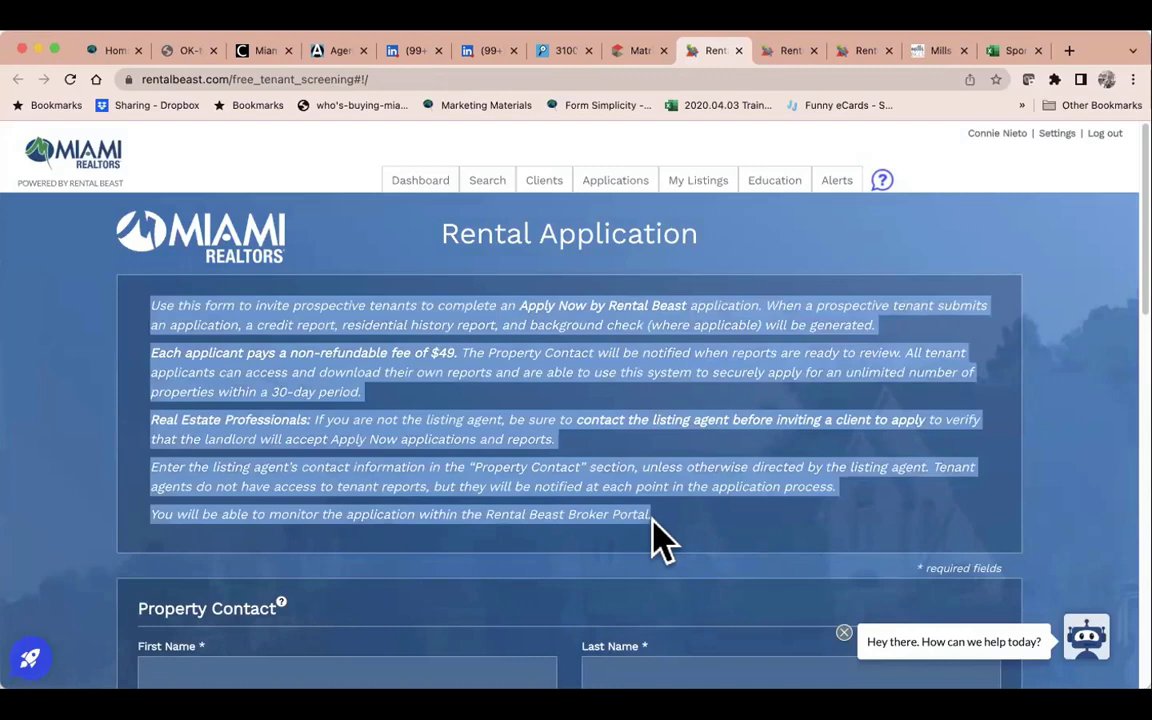
scroll(656, 540, down, 3)
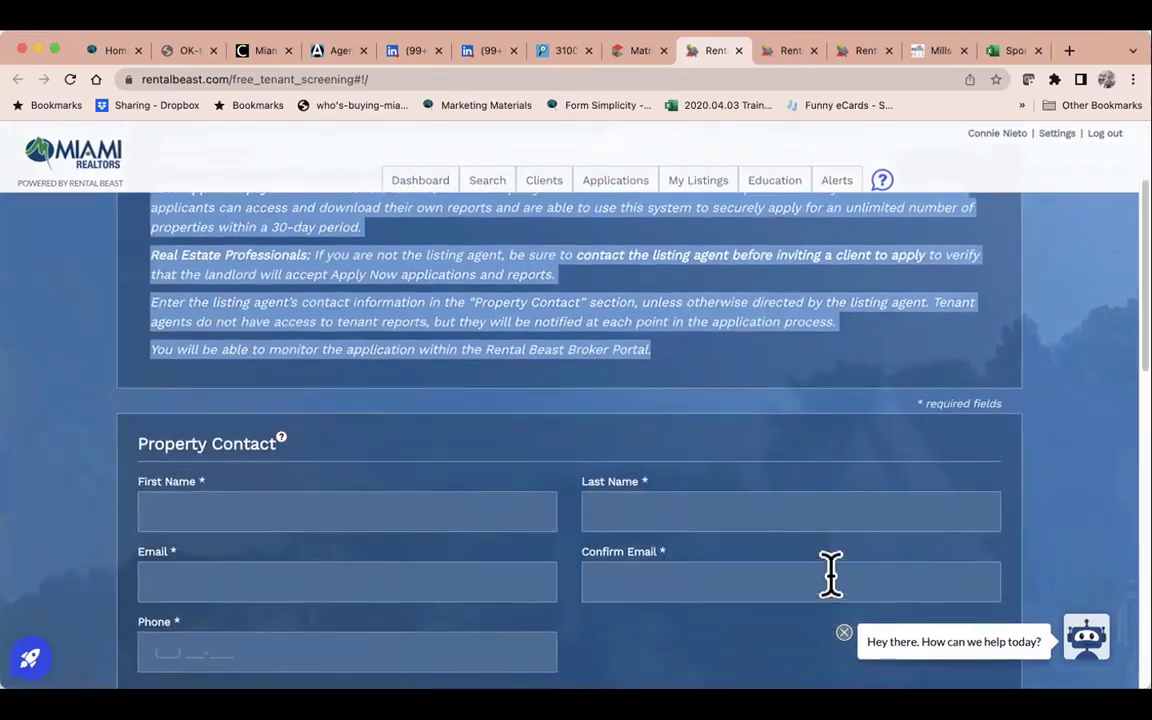
scroll(830, 576, up, 3)
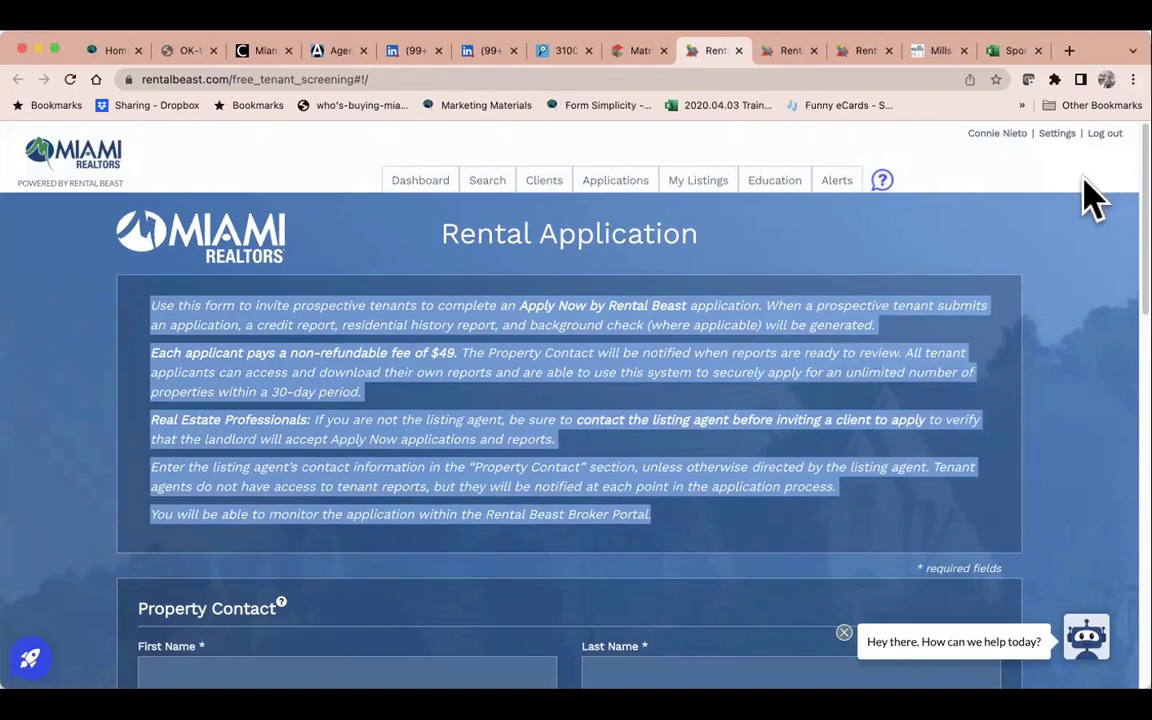
click(449, 362)
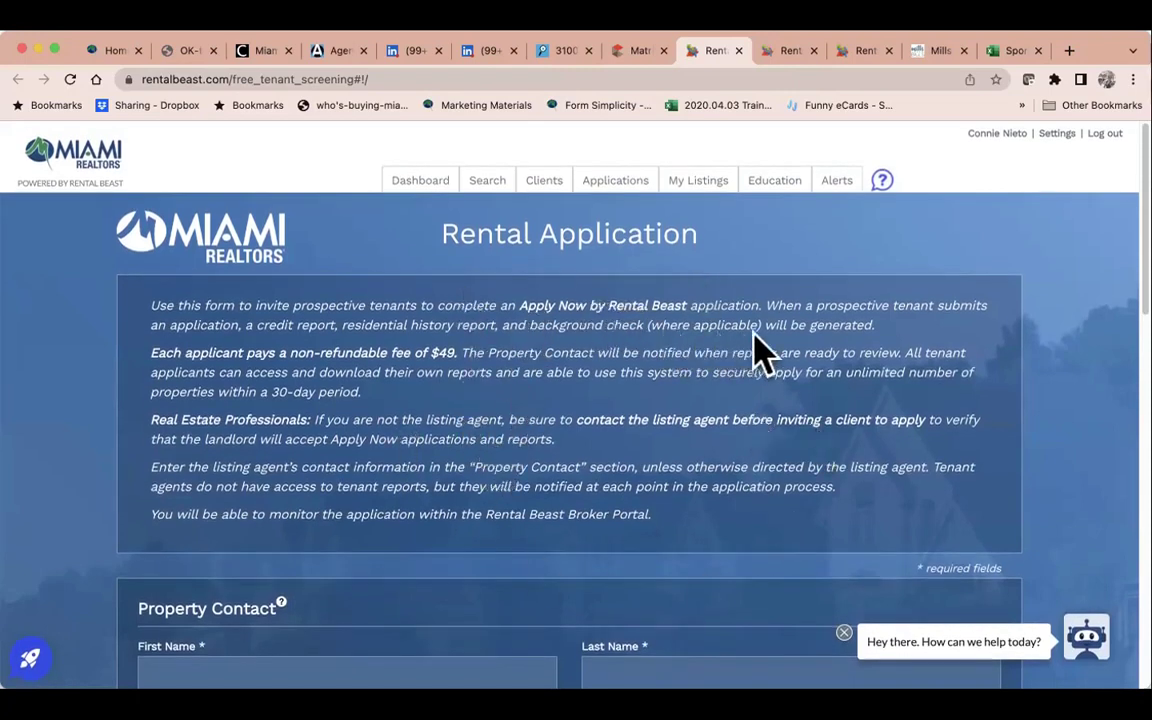
scroll(757, 350, down, 2)
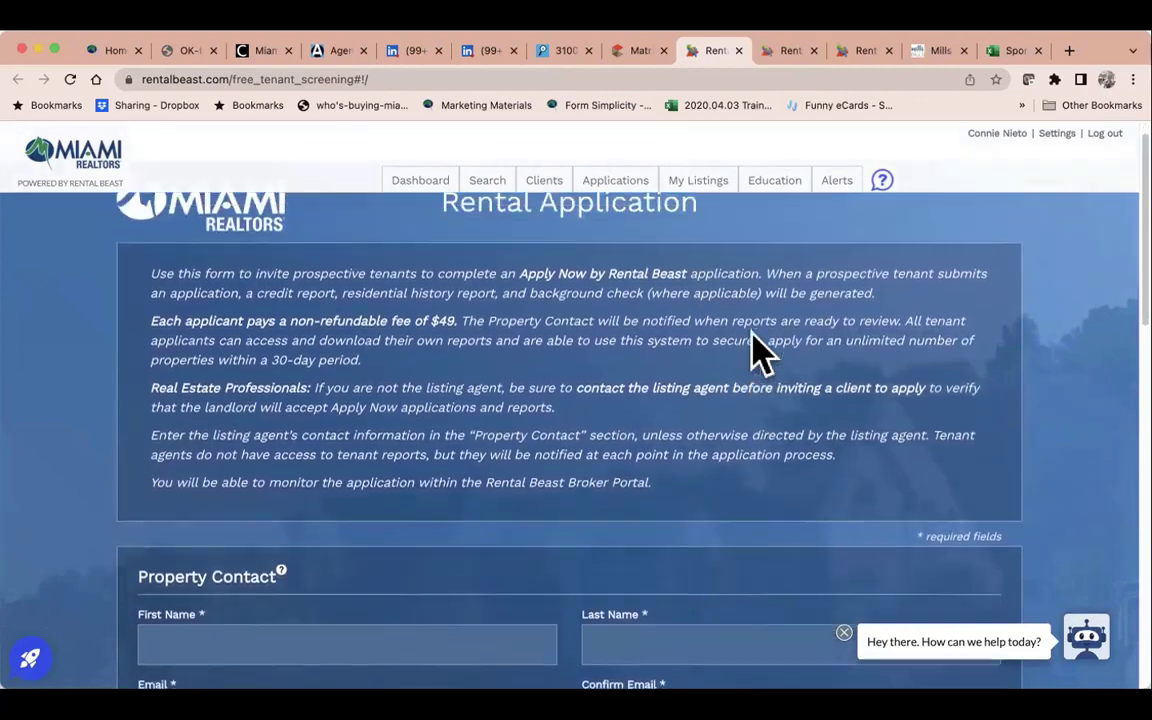
scroll(757, 350, up, 1)
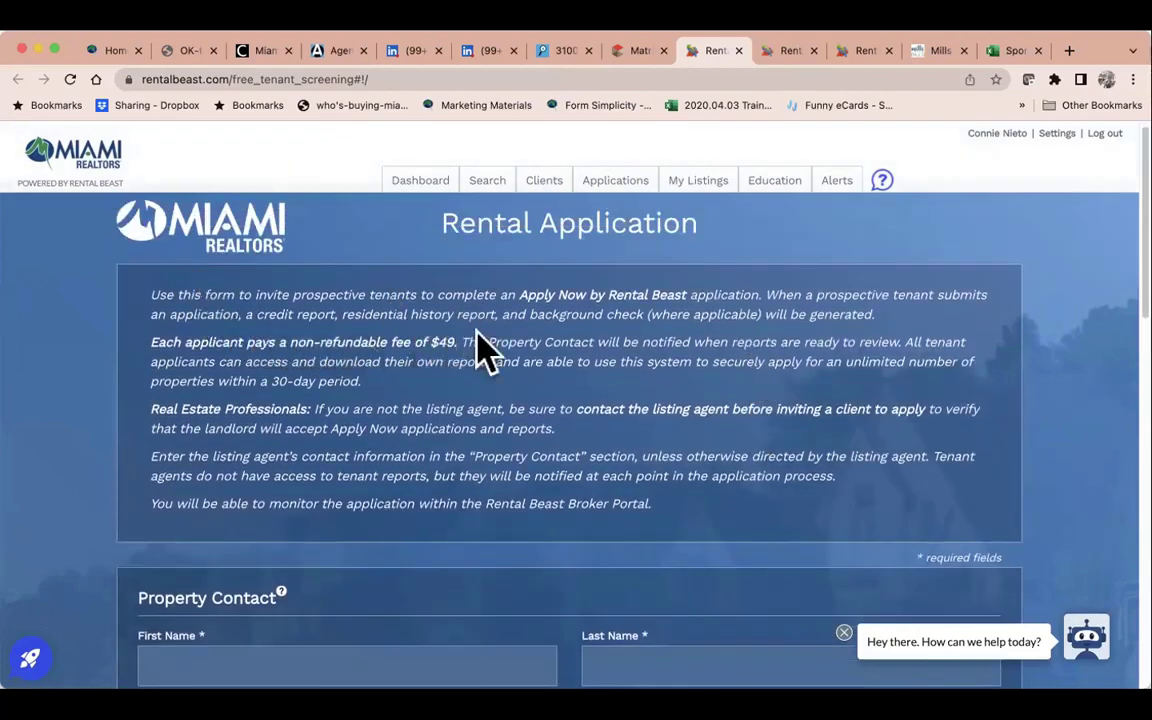
scroll(712, 410, down, 3)
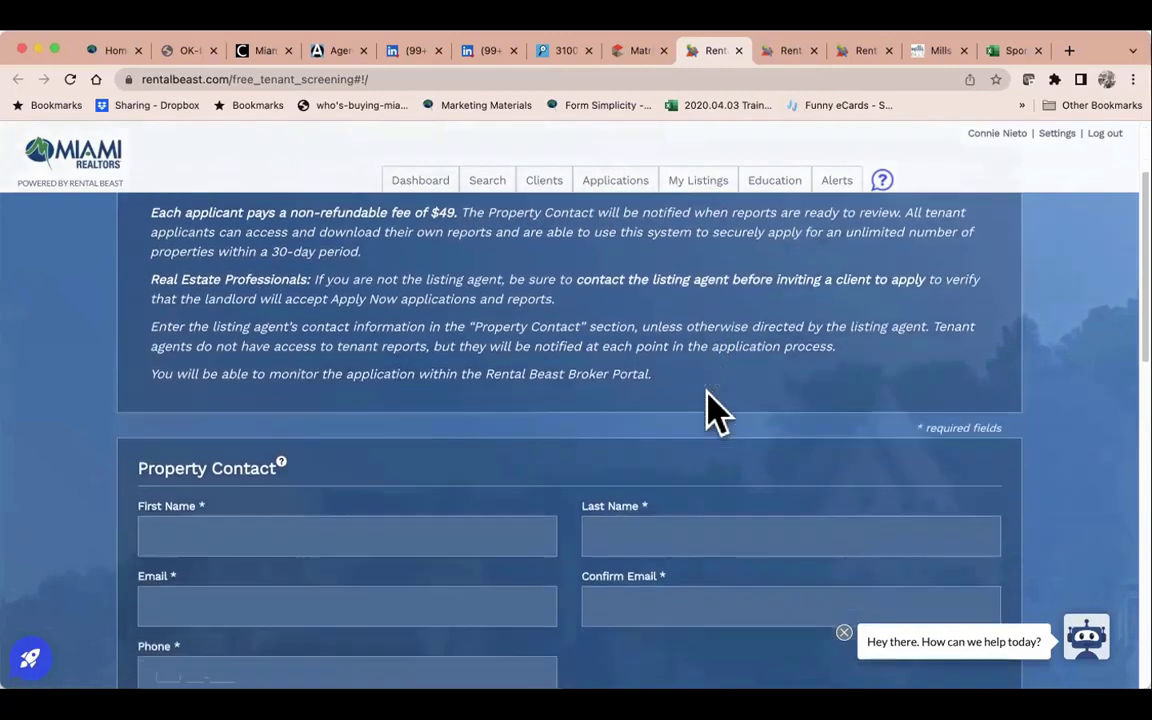
scroll(712, 410, down, 2)
scroll(715, 411, up, 5)
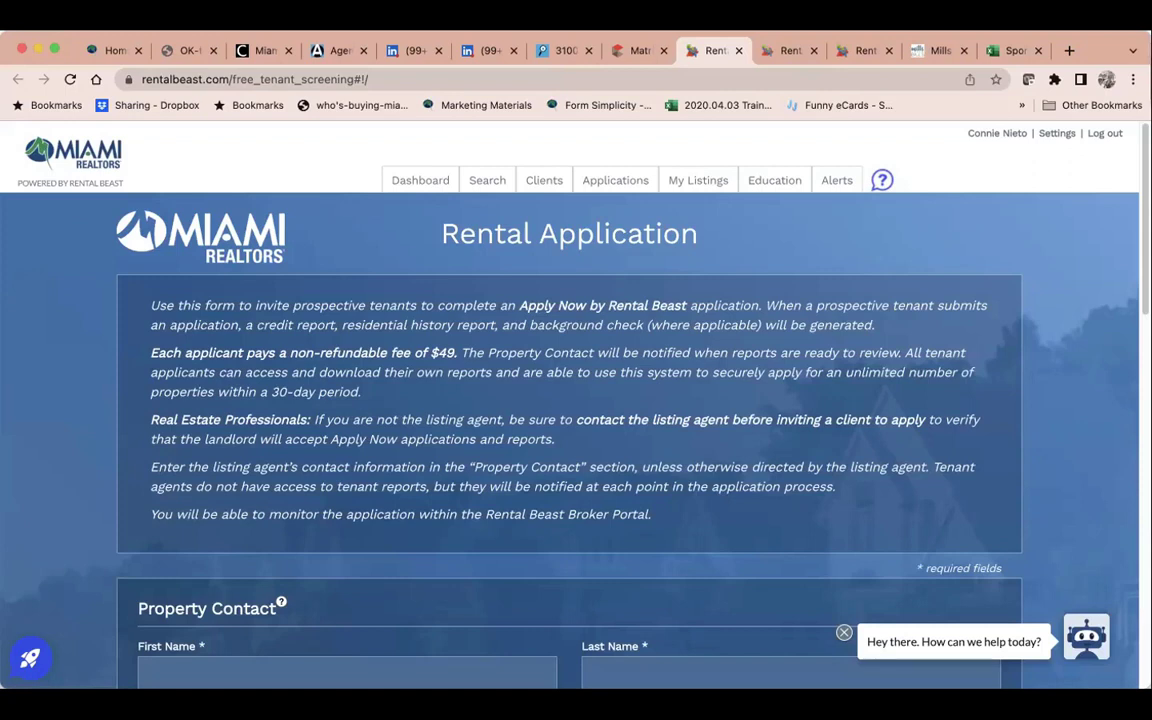
Go from the Matrix rental results to the home dashboard and launch the ePropertyWatch ad.
click(637, 51)
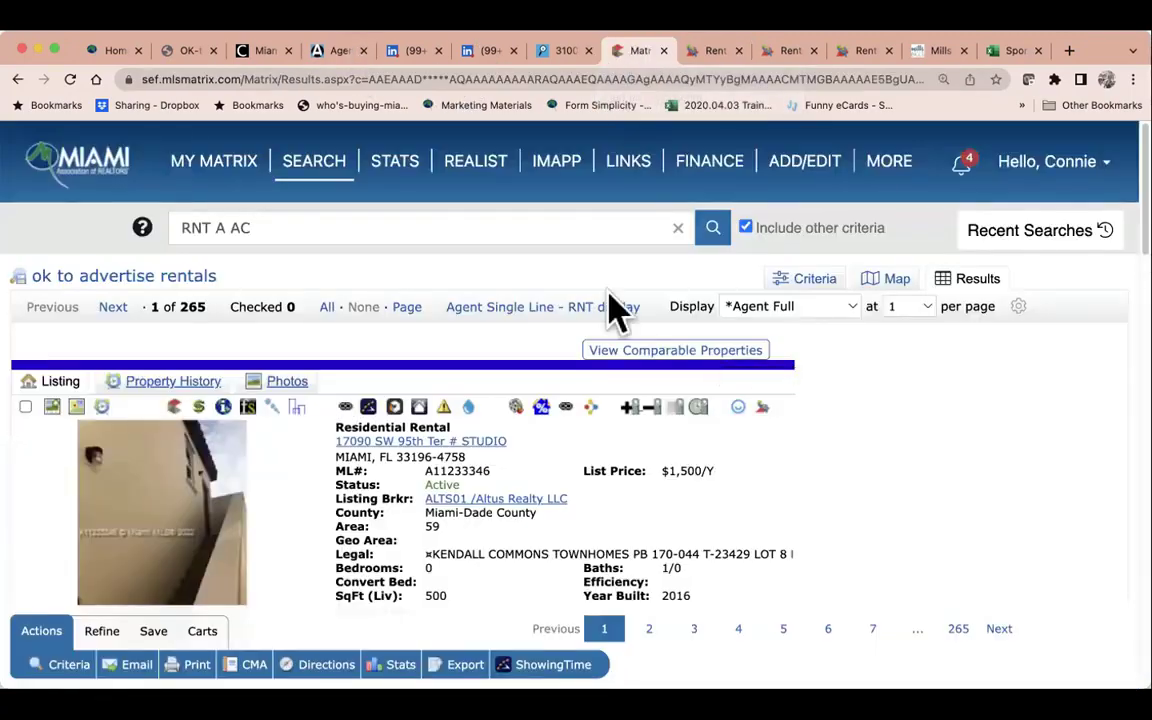
scroll(715, 440, down, 5)
scroll(715, 437, up, 5)
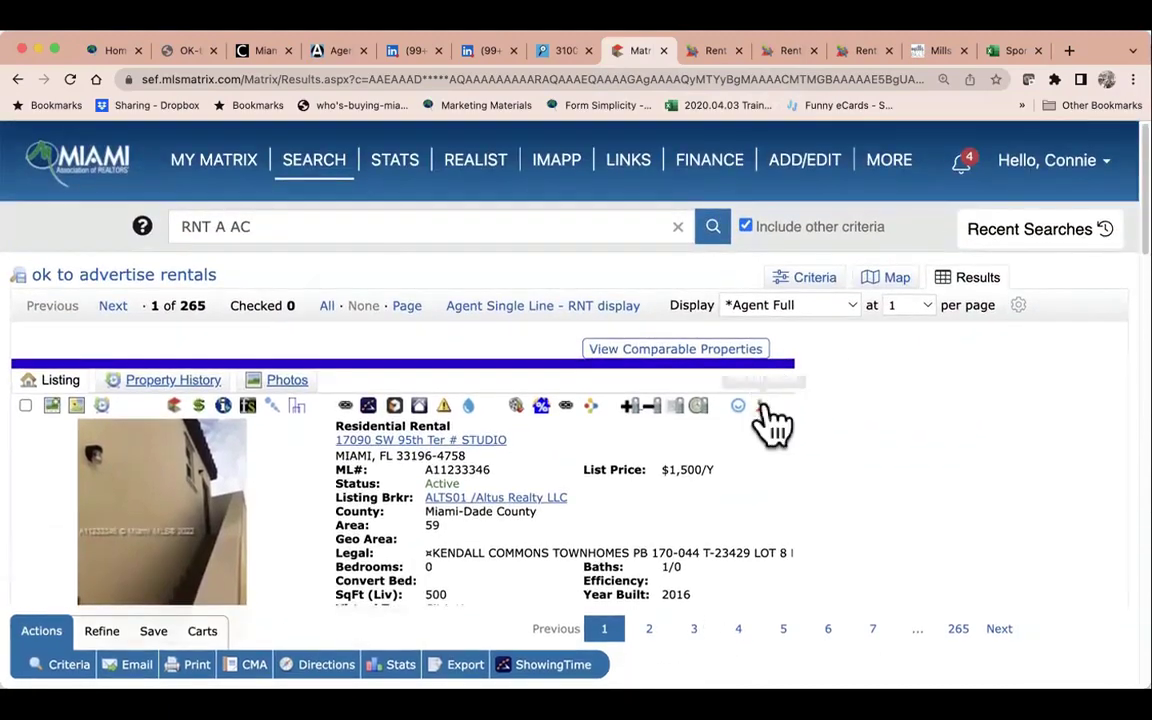
click(100, 178)
scroll(735, 440, down, 10)
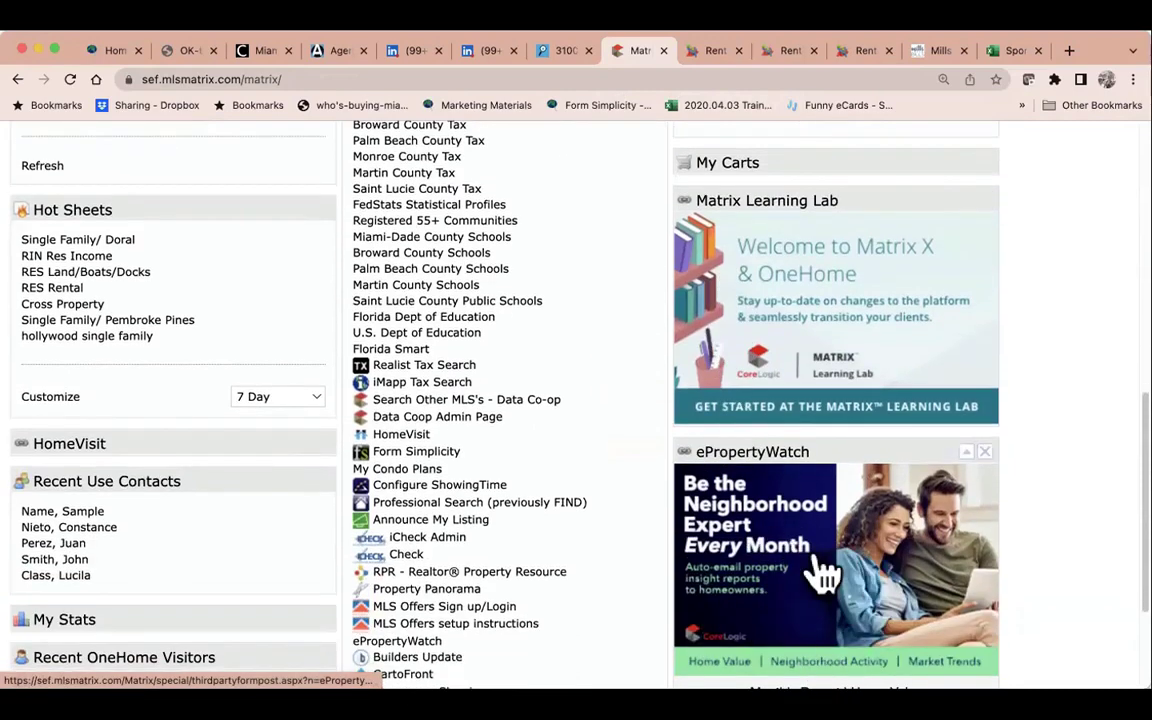
click(818, 570)
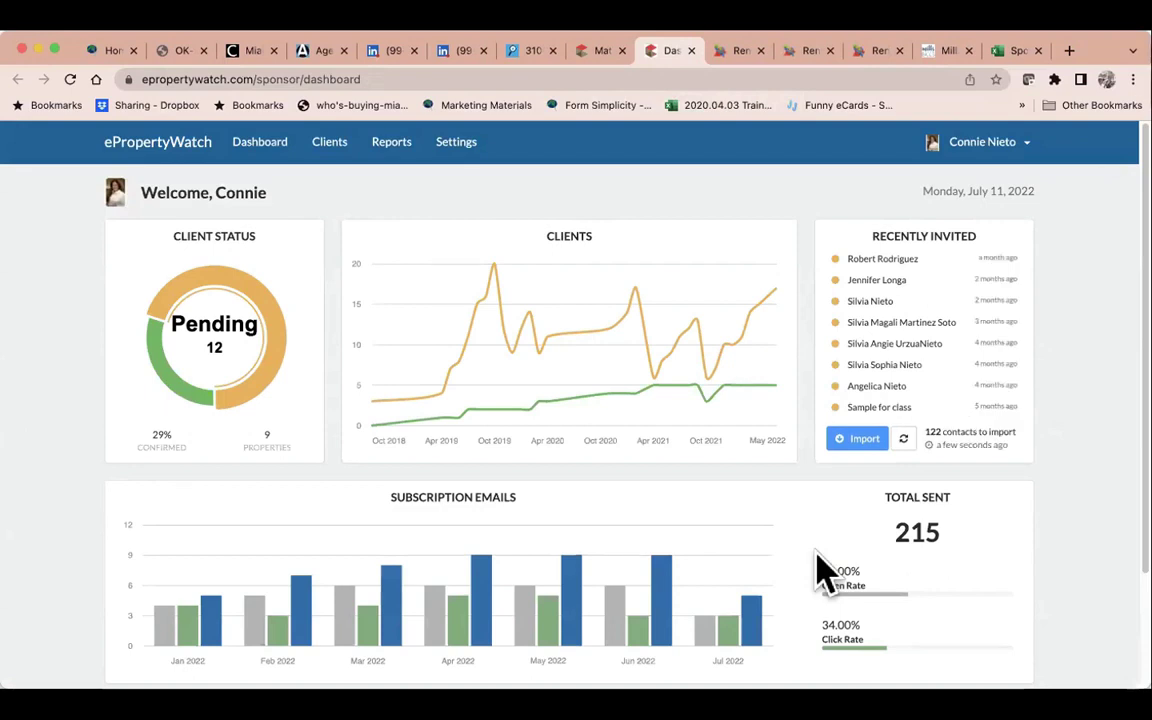
Look over the ePropertyWatch client dashboard, then return to the Matrix home tab.
scroll(818, 570, down, 3)
scroll(797, 560, up, 3)
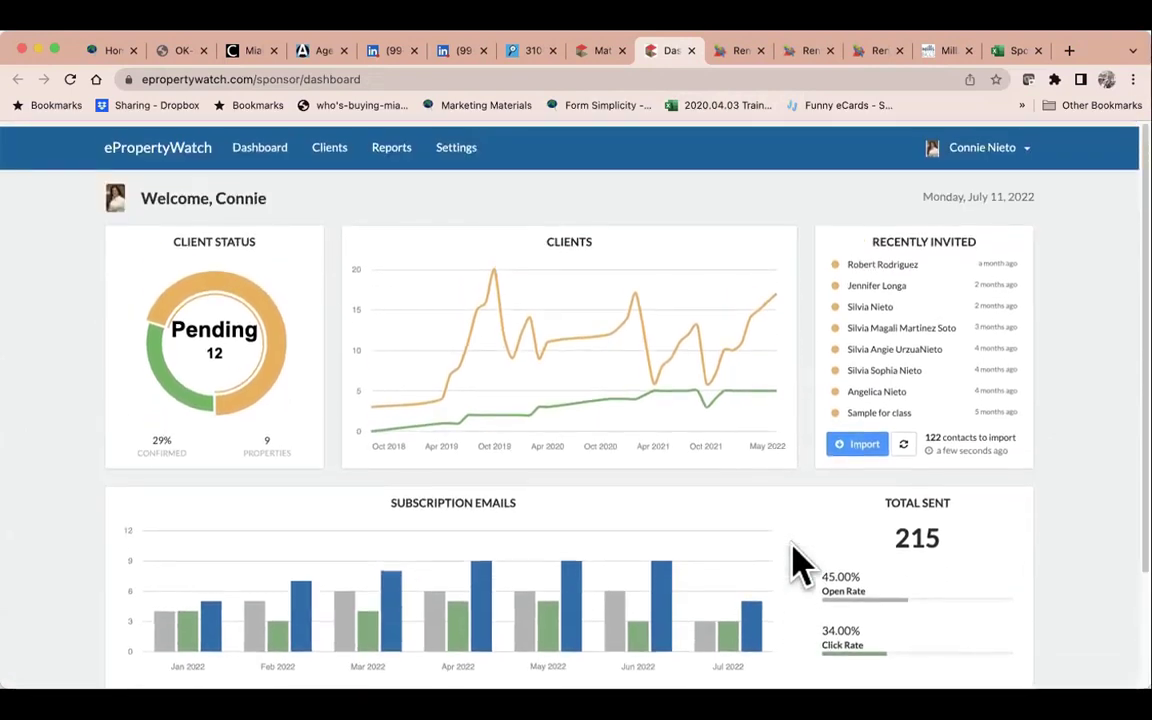
scroll(800, 560, down, 1)
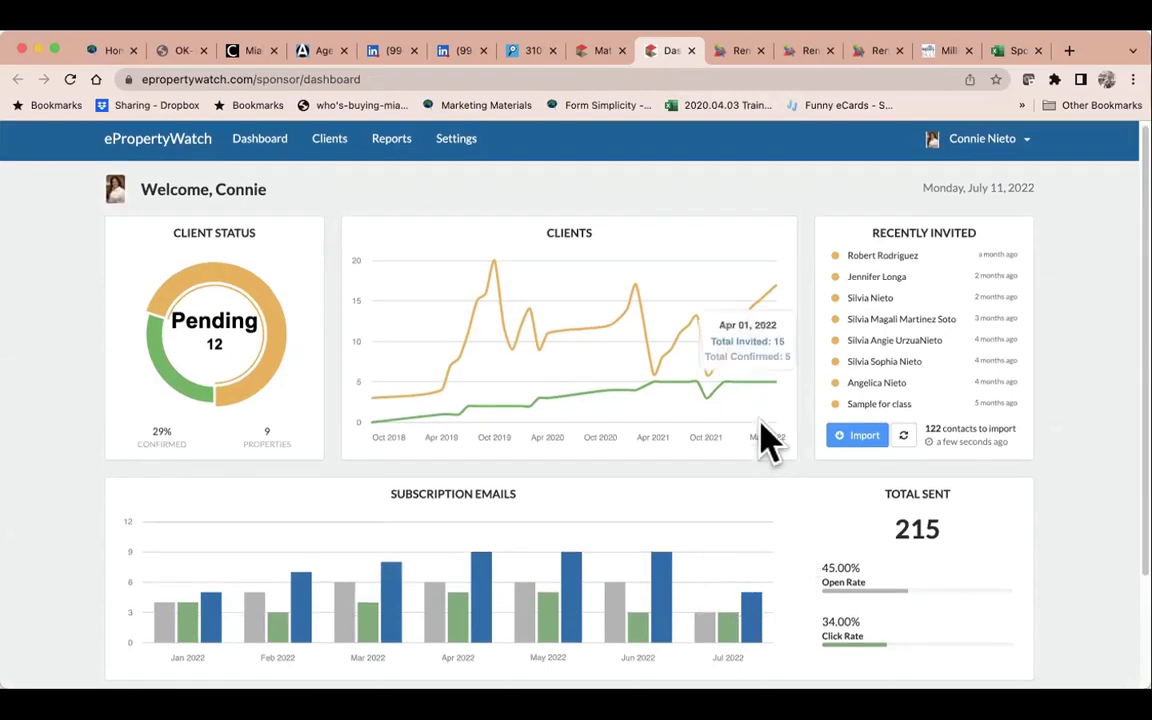
click(605, 62)
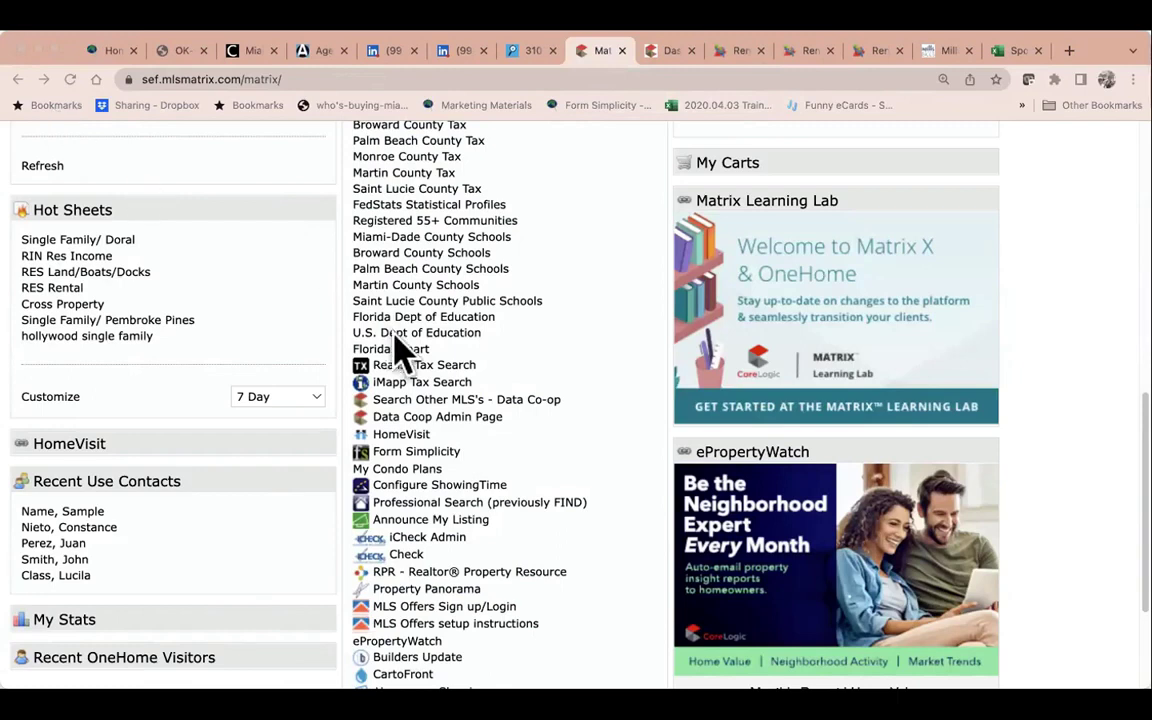
Start an RNT Res Rental search and scroll down to its Additional Fields.
scroll(400, 345, up, 10)
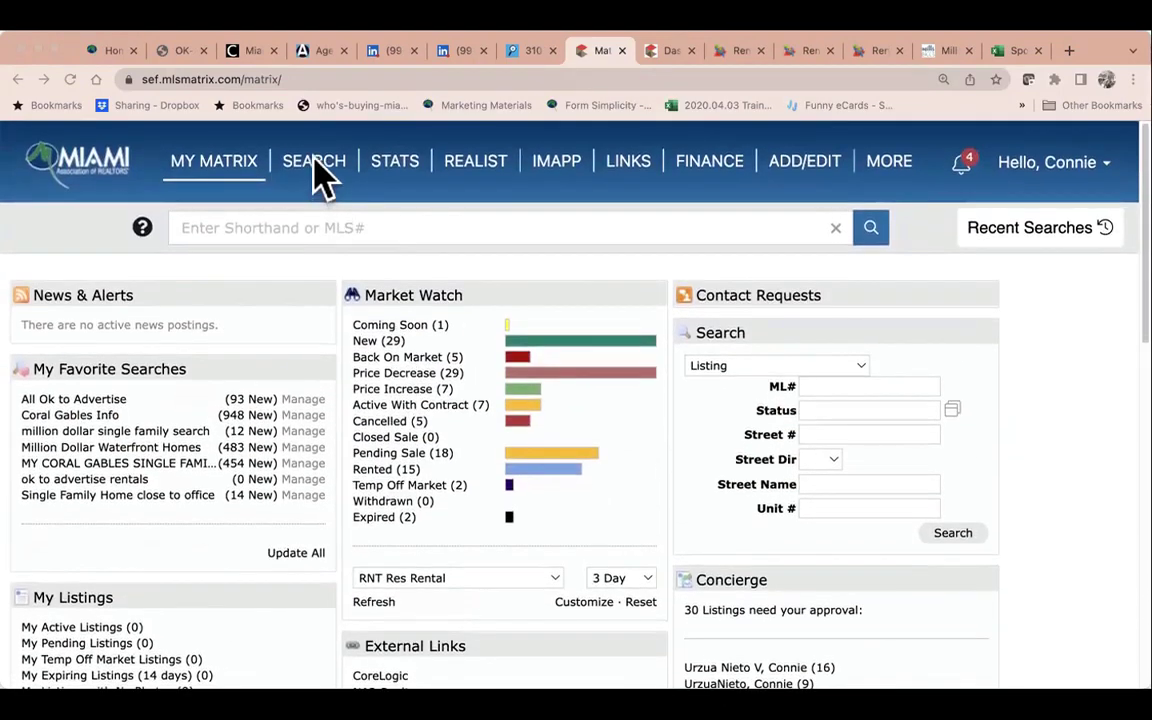
click(315, 166)
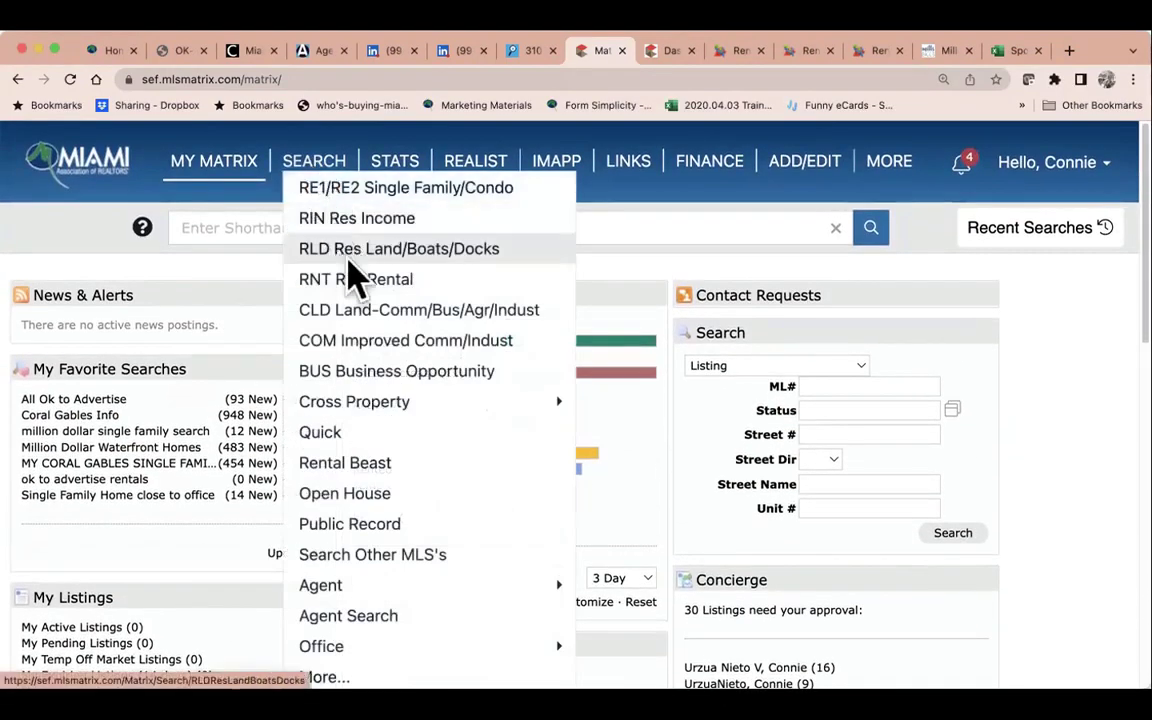
click(356, 286)
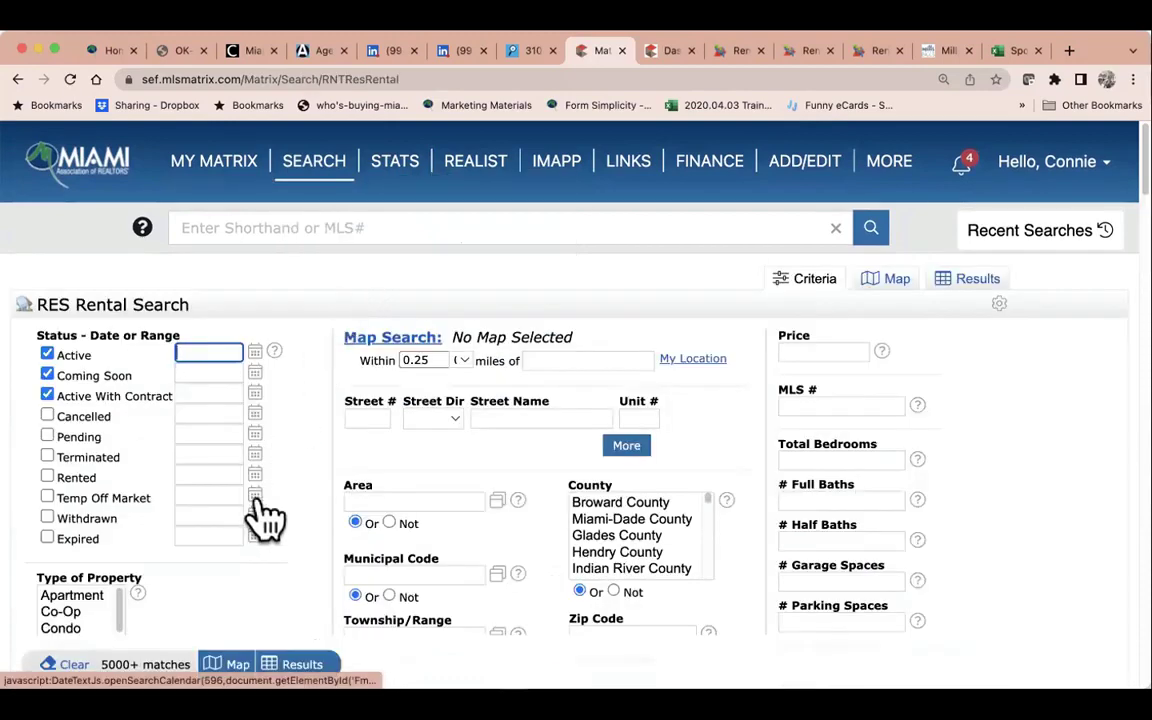
scroll(267, 514, down, 5)
scroll(258, 515, down, 5)
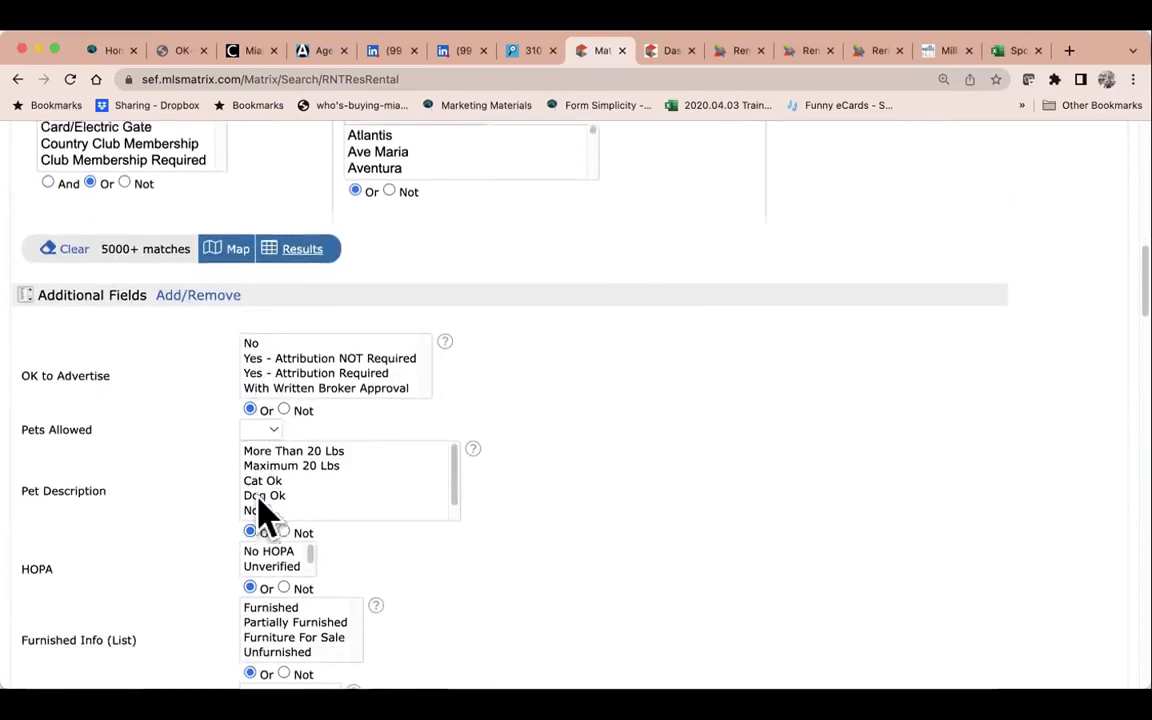
scroll(160, 591, down, 4)
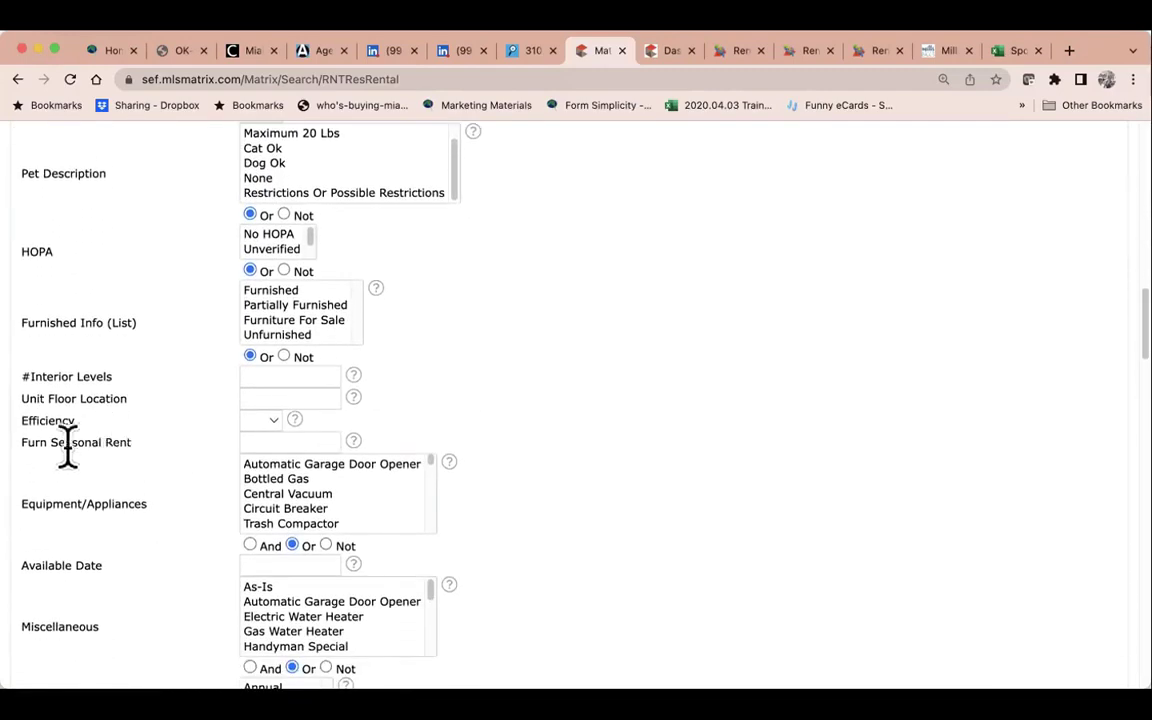
scroll(175, 532, down, 3)
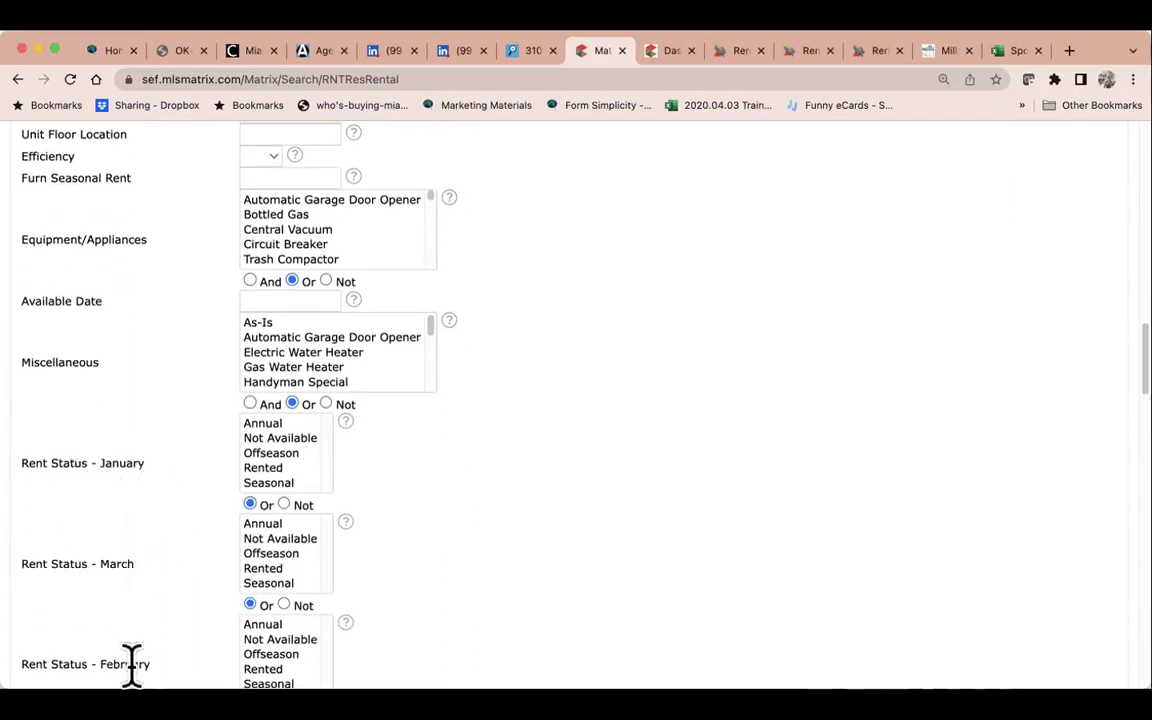
scroll(131, 664, down, 5)
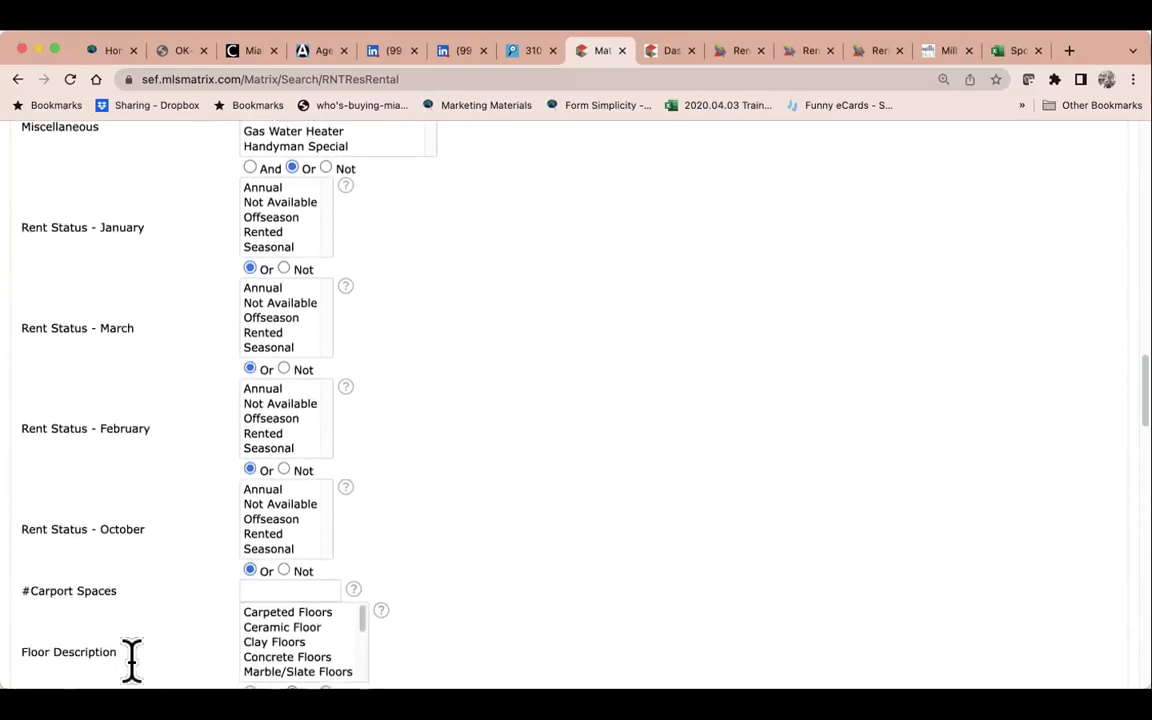
scroll(138, 680, down, 5)
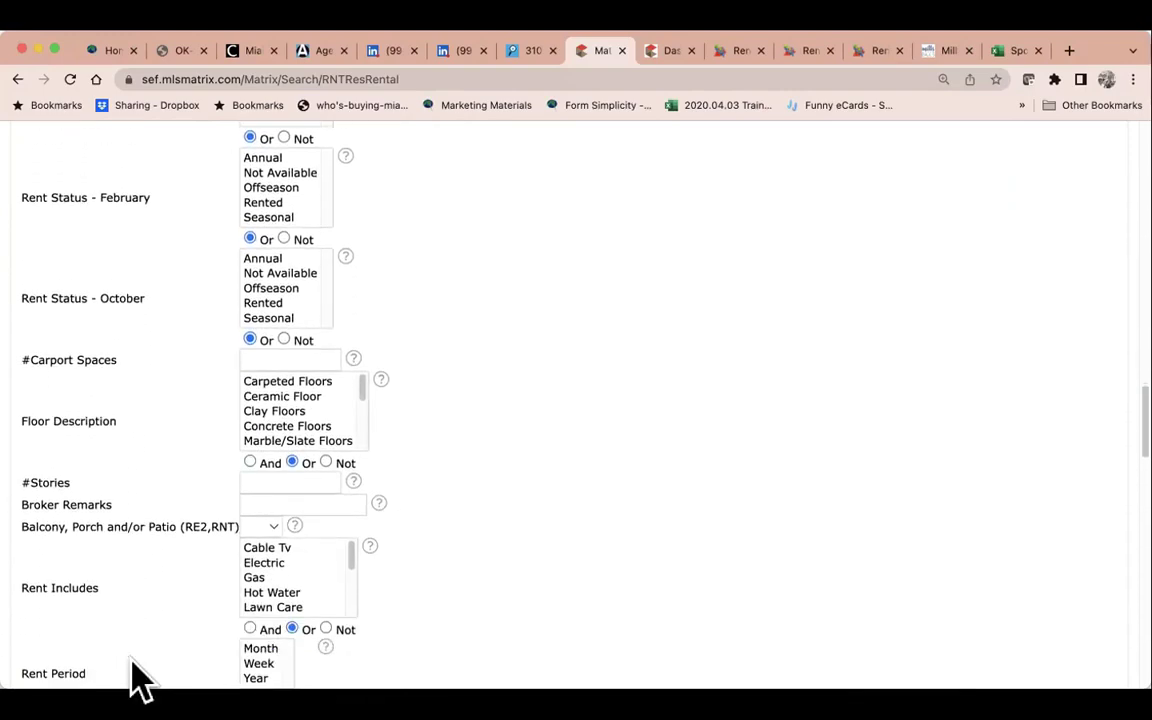
scroll(138, 680, down, 4)
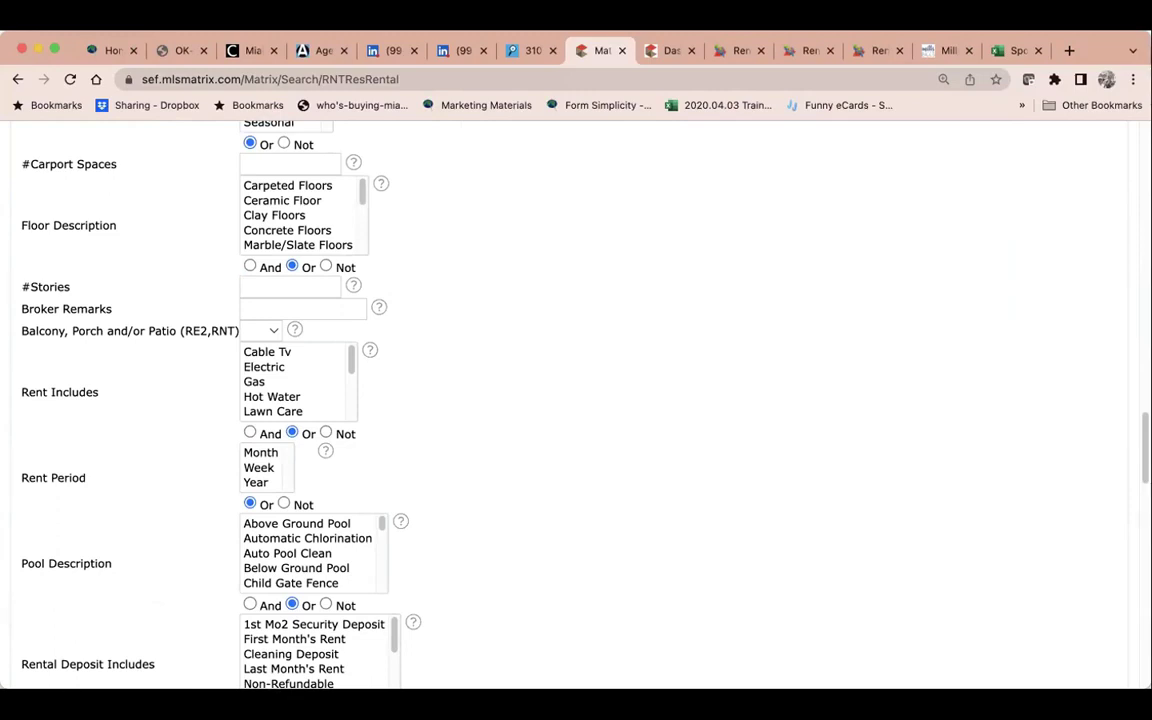
scroll(940, 500, up, 3)
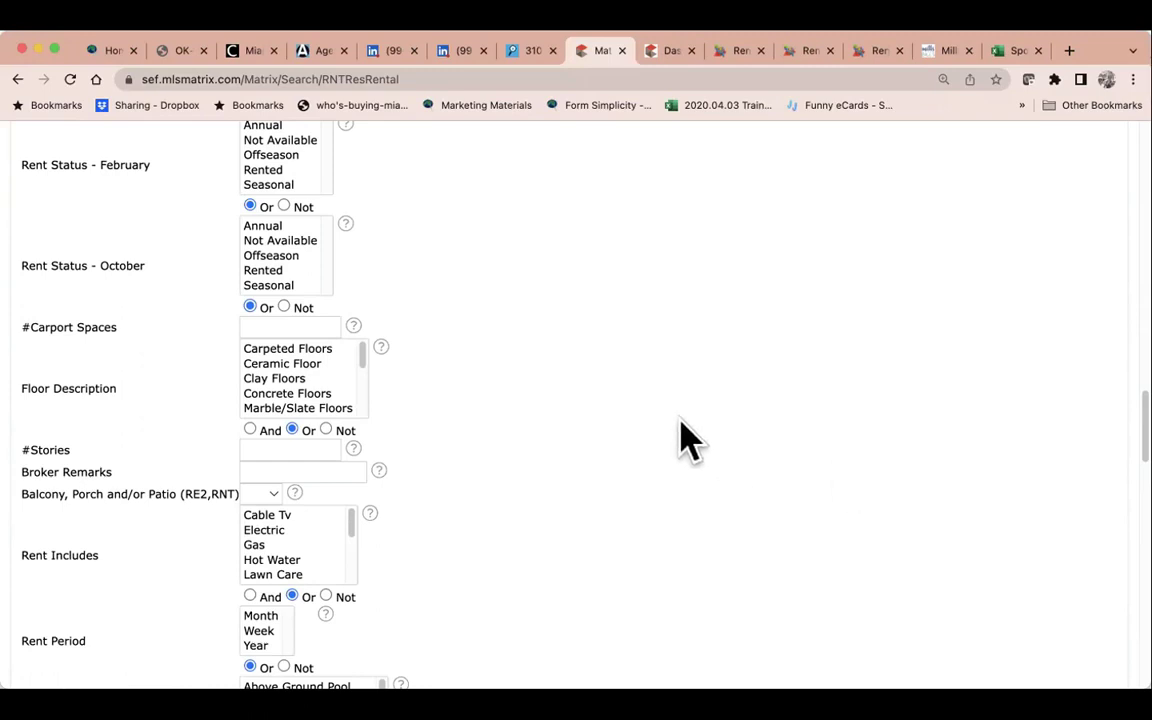
scroll(690, 440, up, 1)
scroll(690, 440, down, 3)
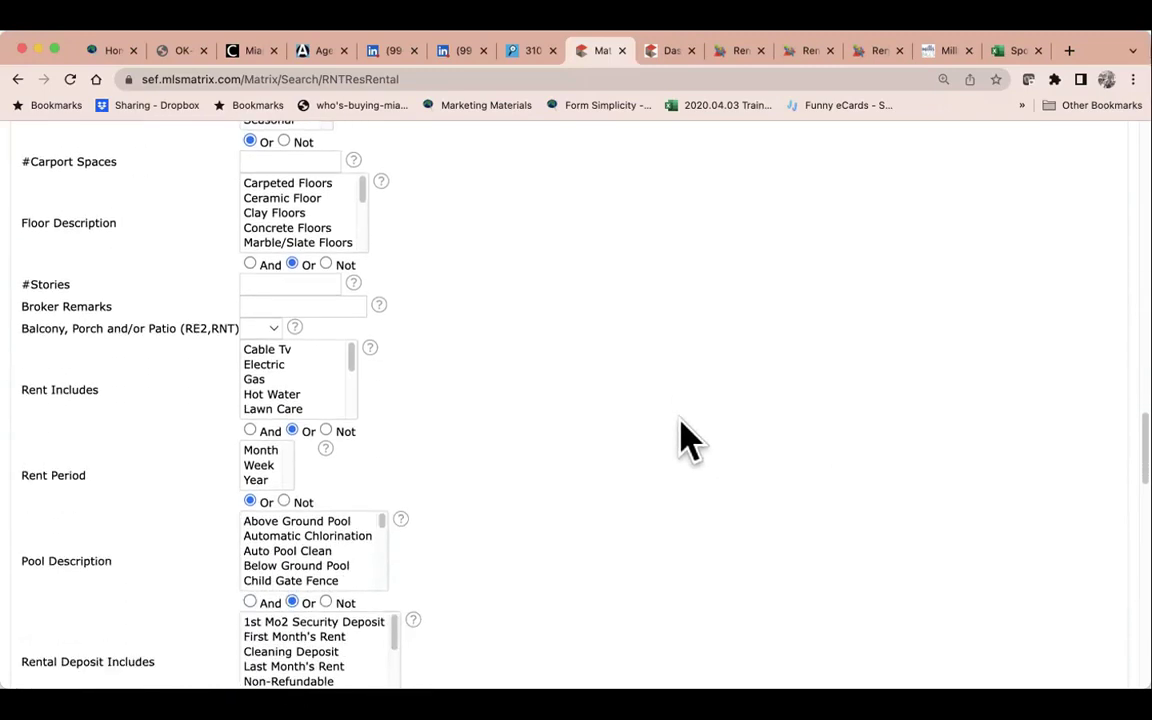
Select Month, Week and Year in the Rent Period list.
drag(262, 480, 252, 451)
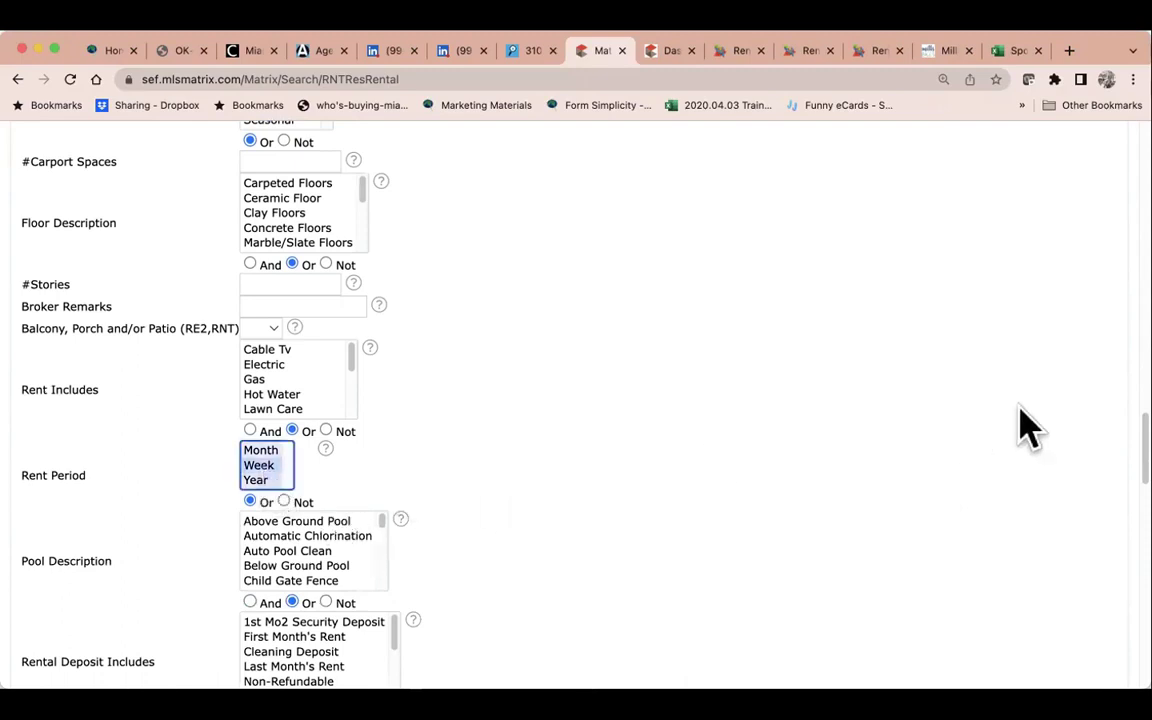
scroll(823, 342, up, 15)
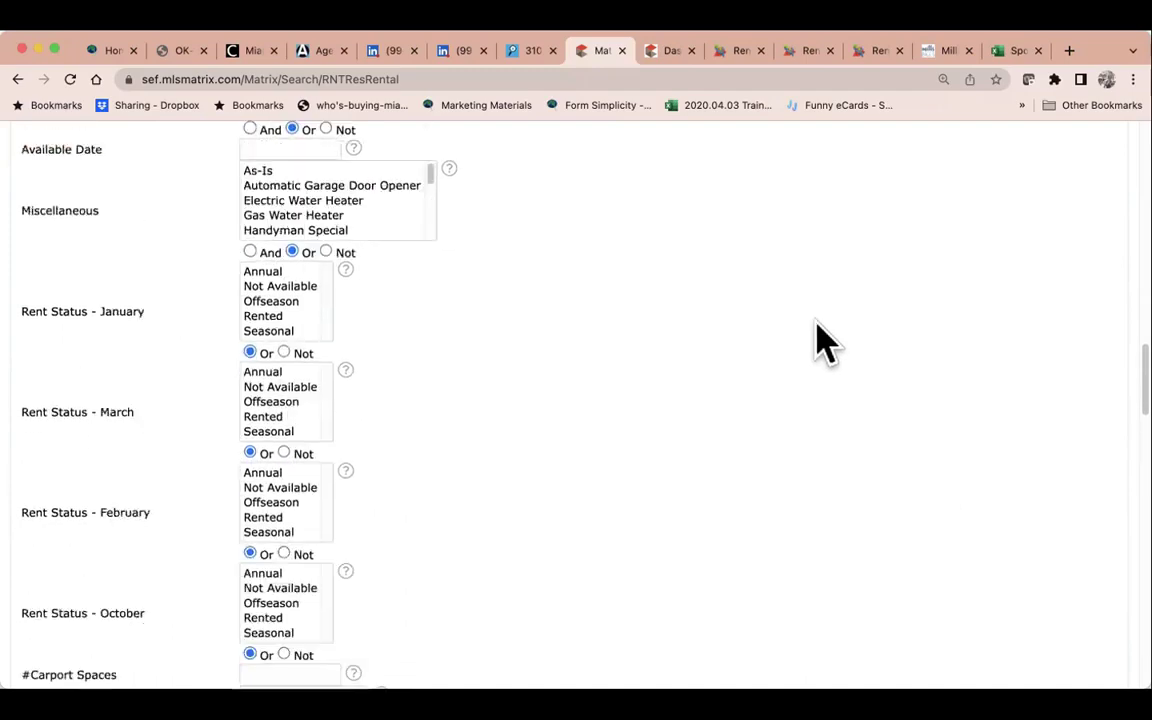
scroll(823, 342, up, 8)
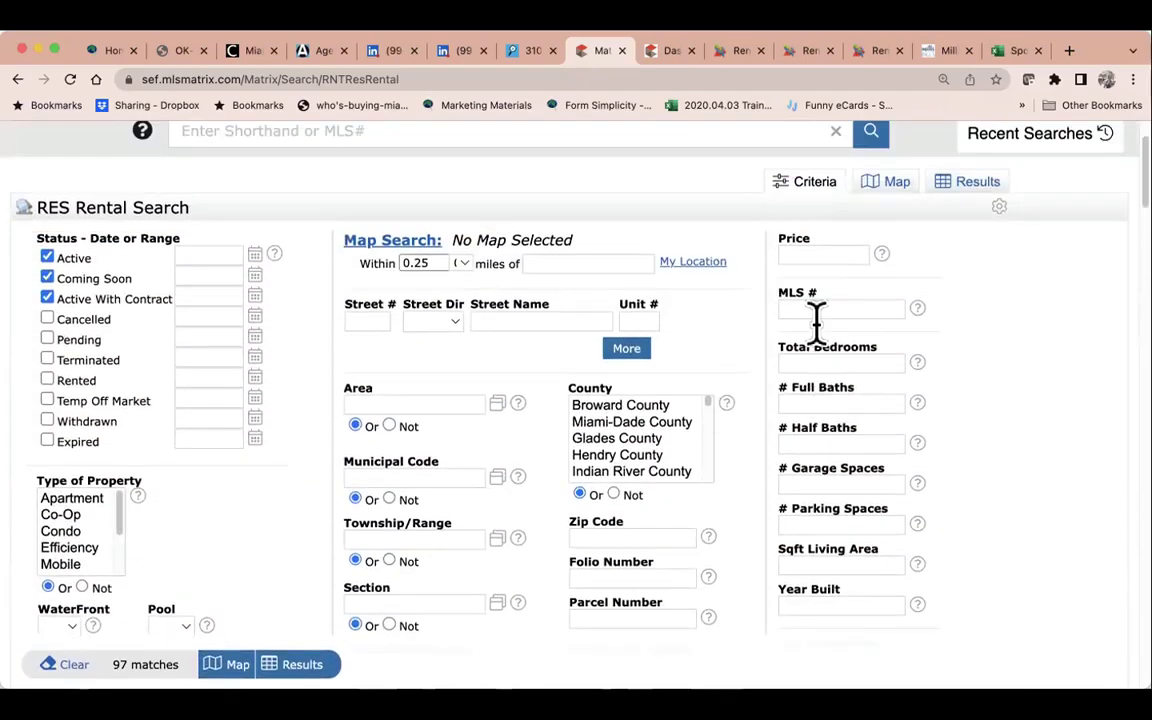
click(636, 425)
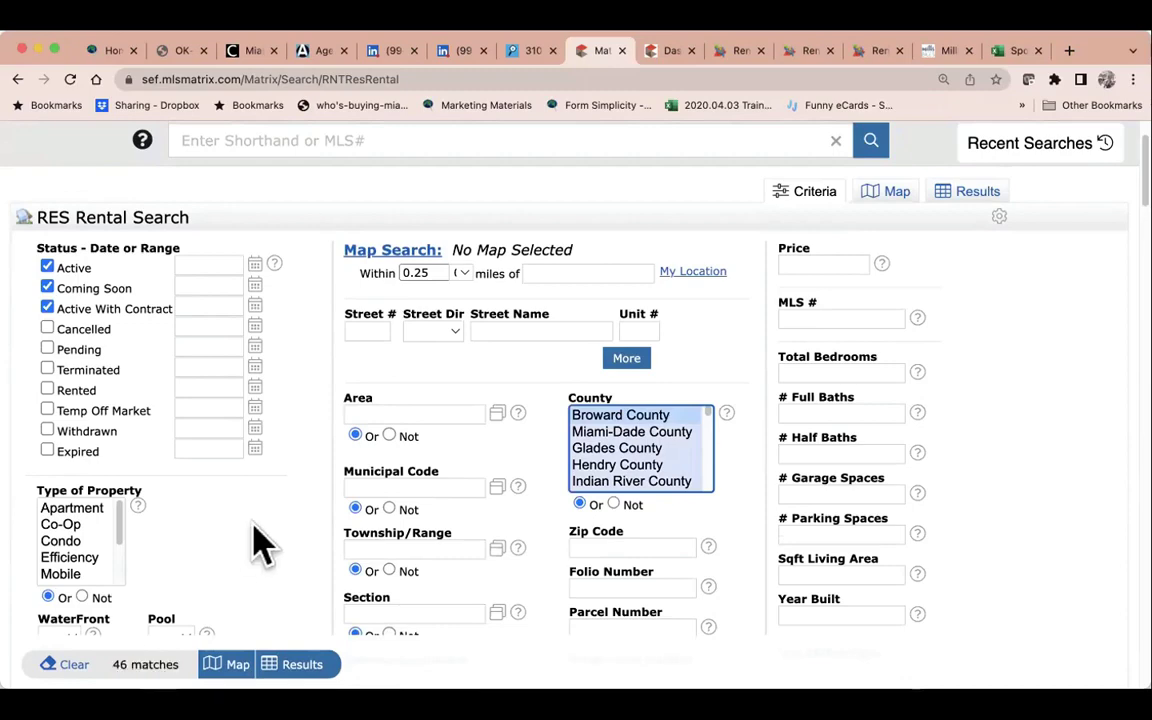
scroll(262, 545, down, 10)
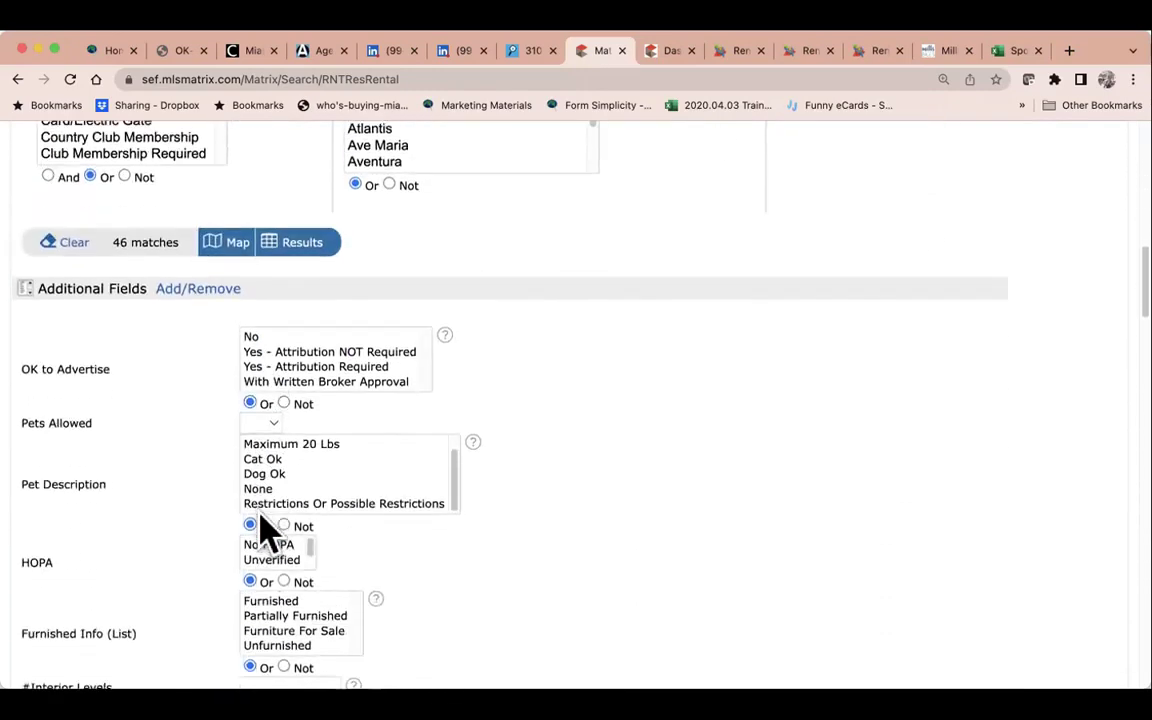
scroll(280, 528, down, 4)
scroll(300, 527, down, 5)
scroll(172, 625, down, 3)
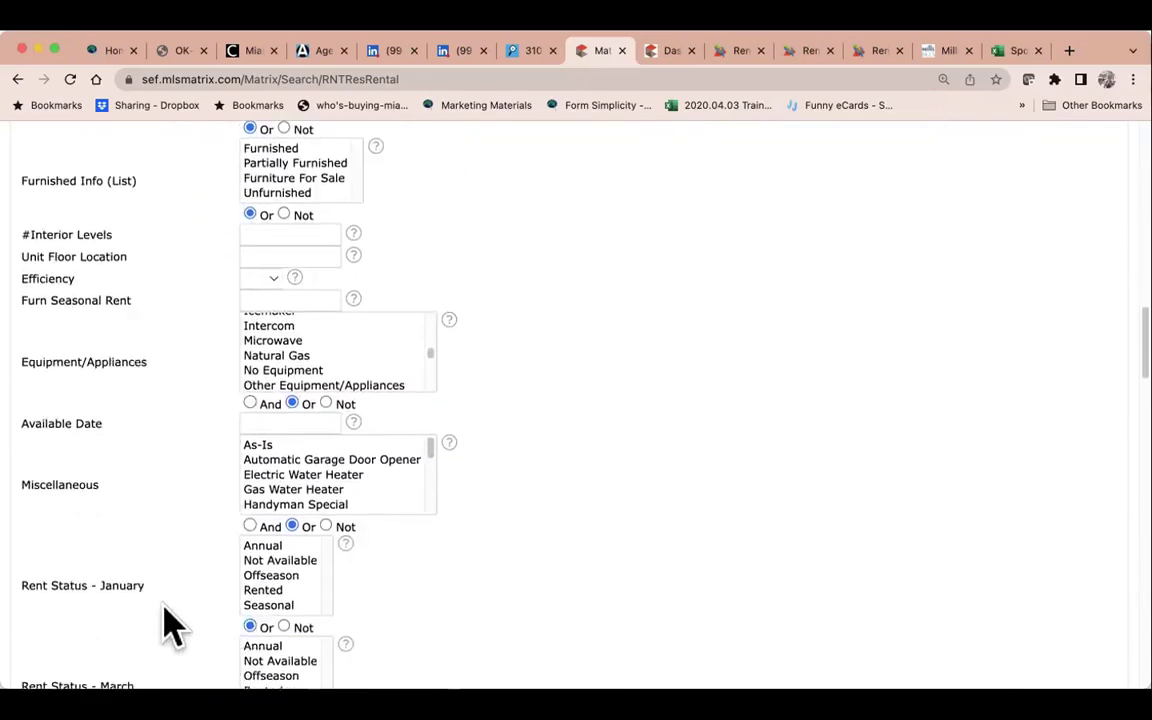
scroll(172, 625, down, 8)
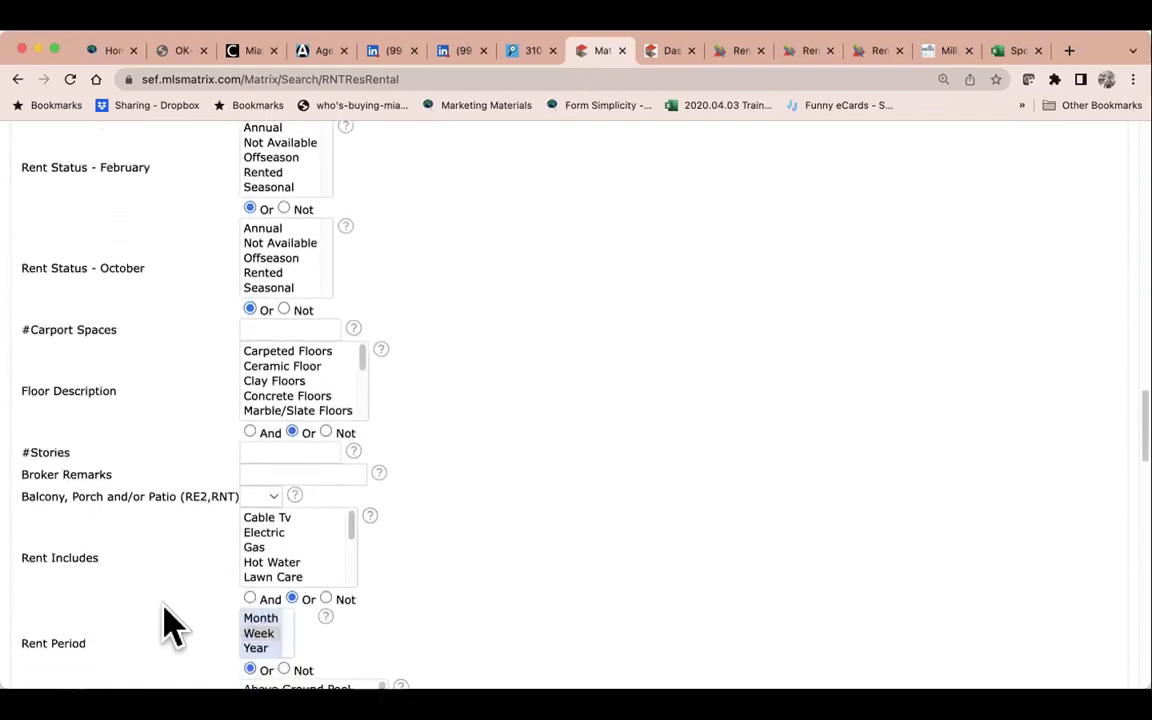
scroll(172, 625, down, 2)
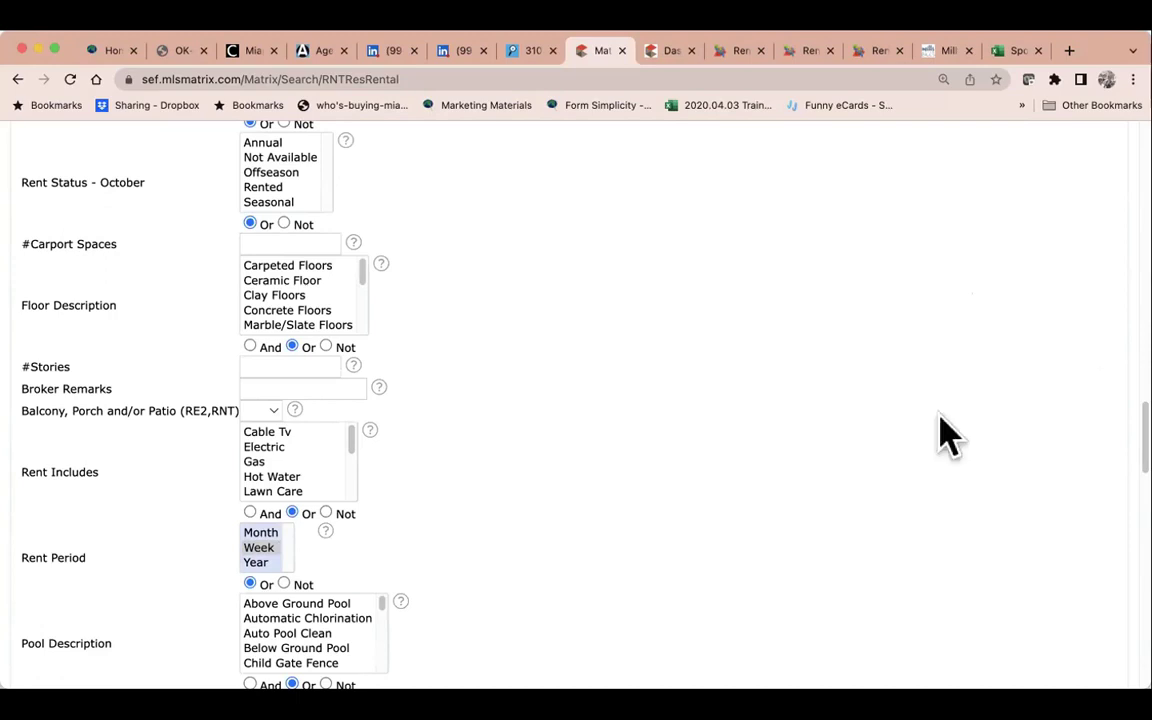
Clear and reselect the Rent Period choices.
super+click(270, 565)
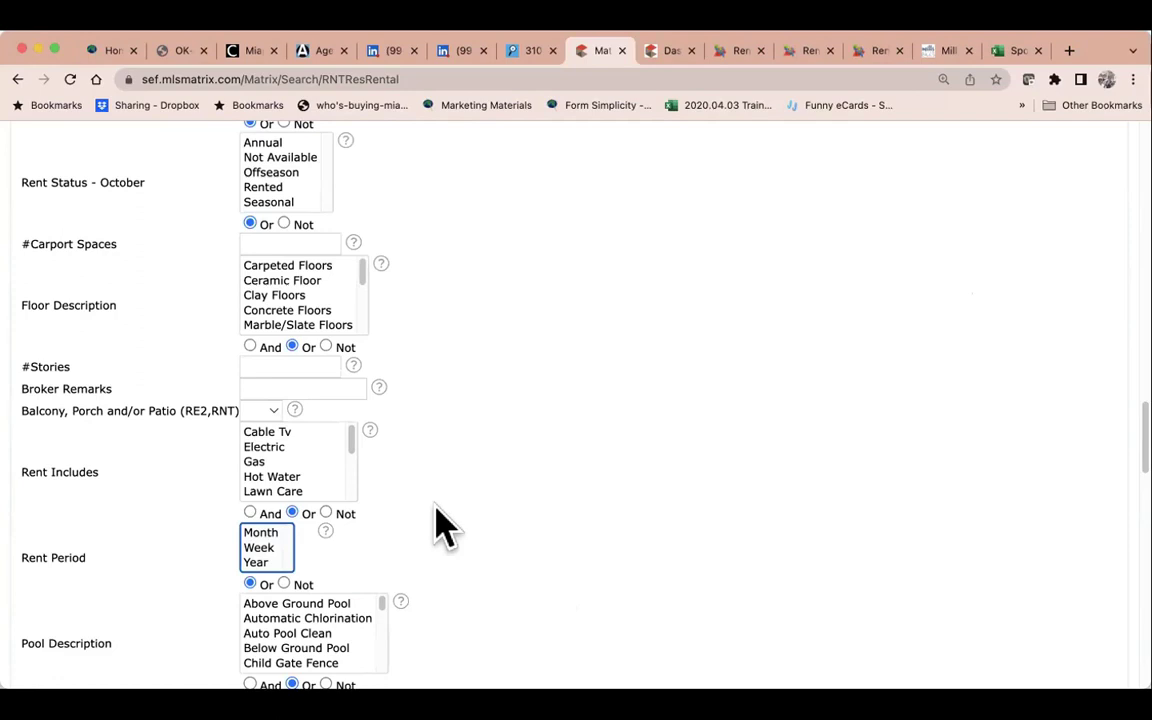
scroll(440, 525, up, 5)
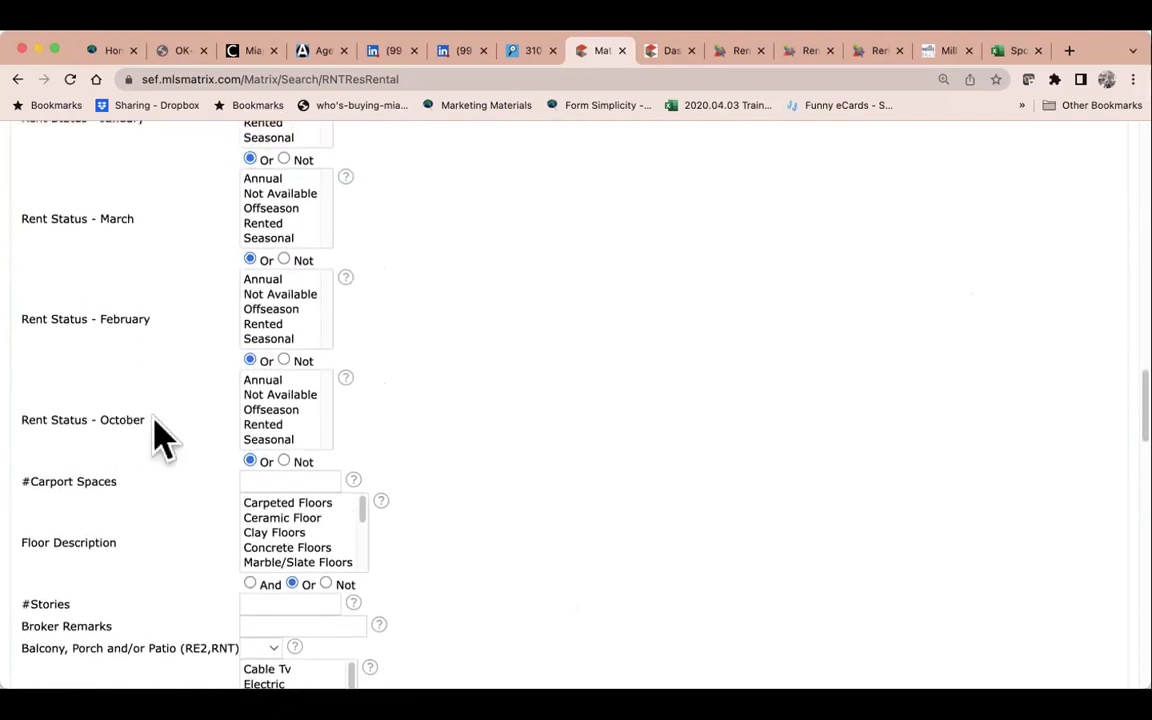
drag(262, 380, 301, 450)
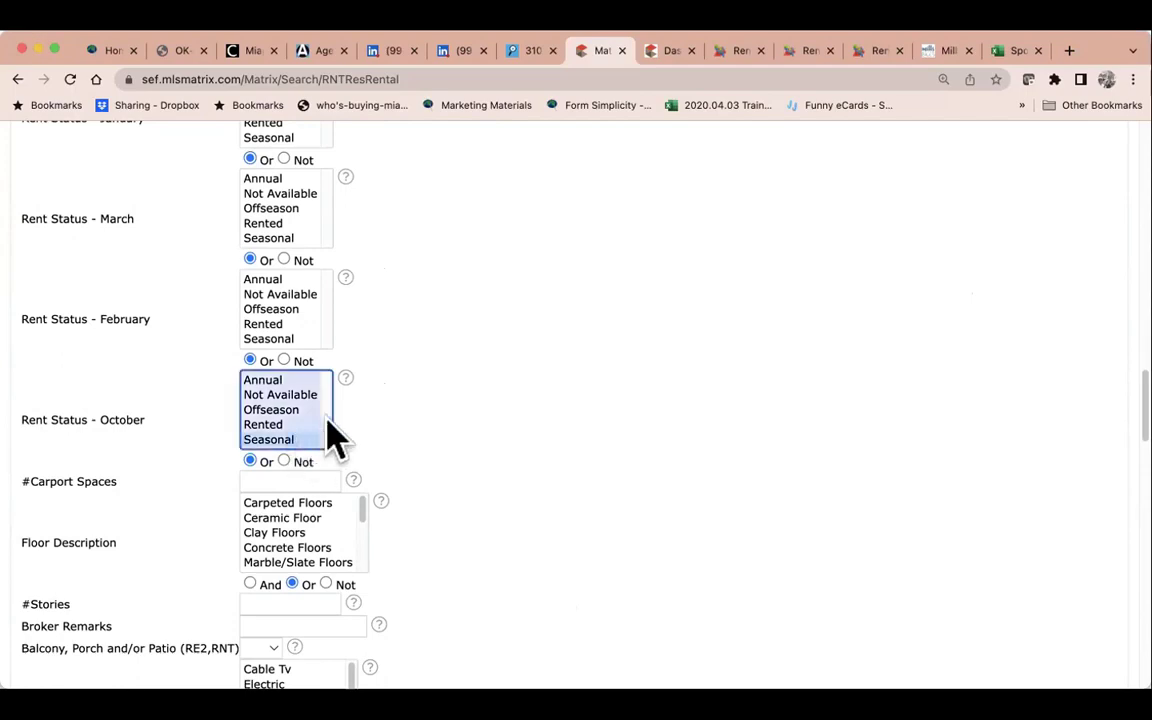
scroll(400, 370, up, 1)
scroll(400, 370, up, 2)
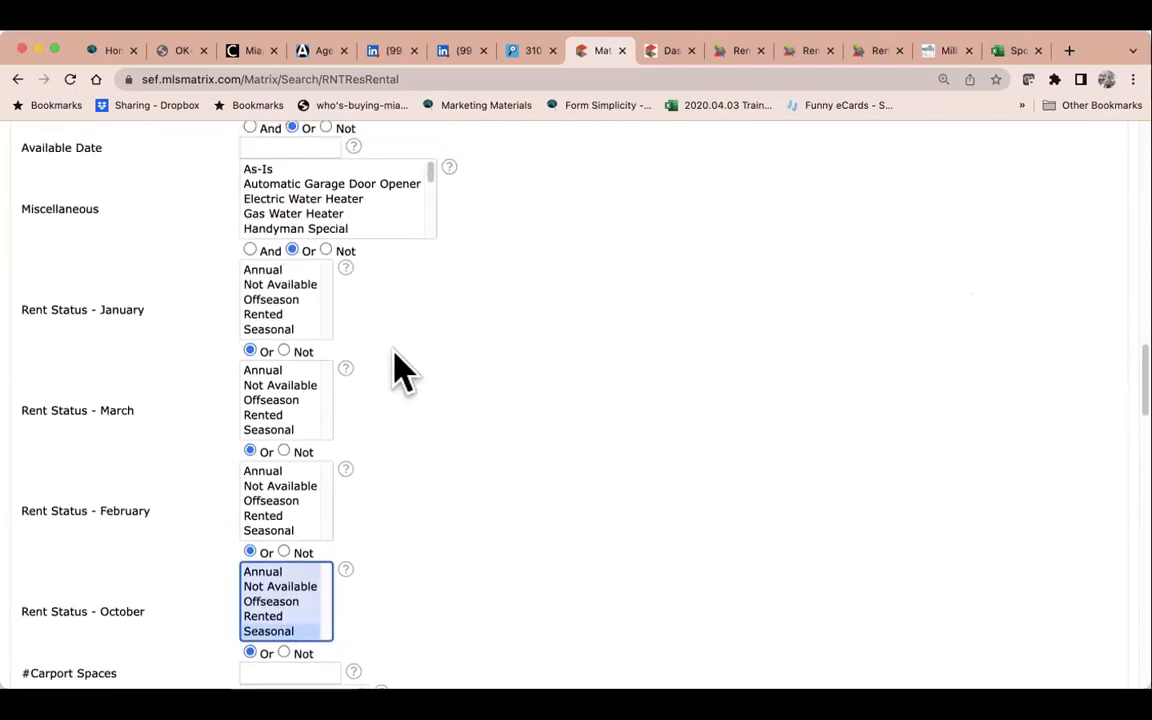
scroll(400, 370, down, 4)
scroll(400, 370, down, 10)
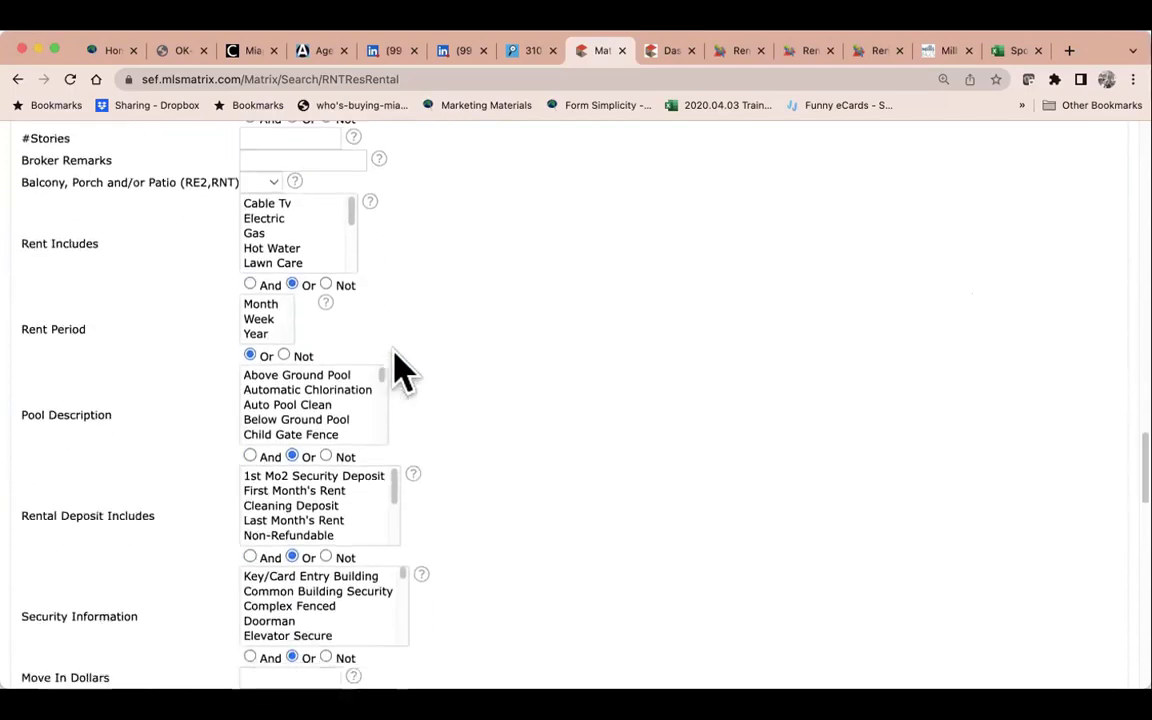
scroll(395, 370, down, 2)
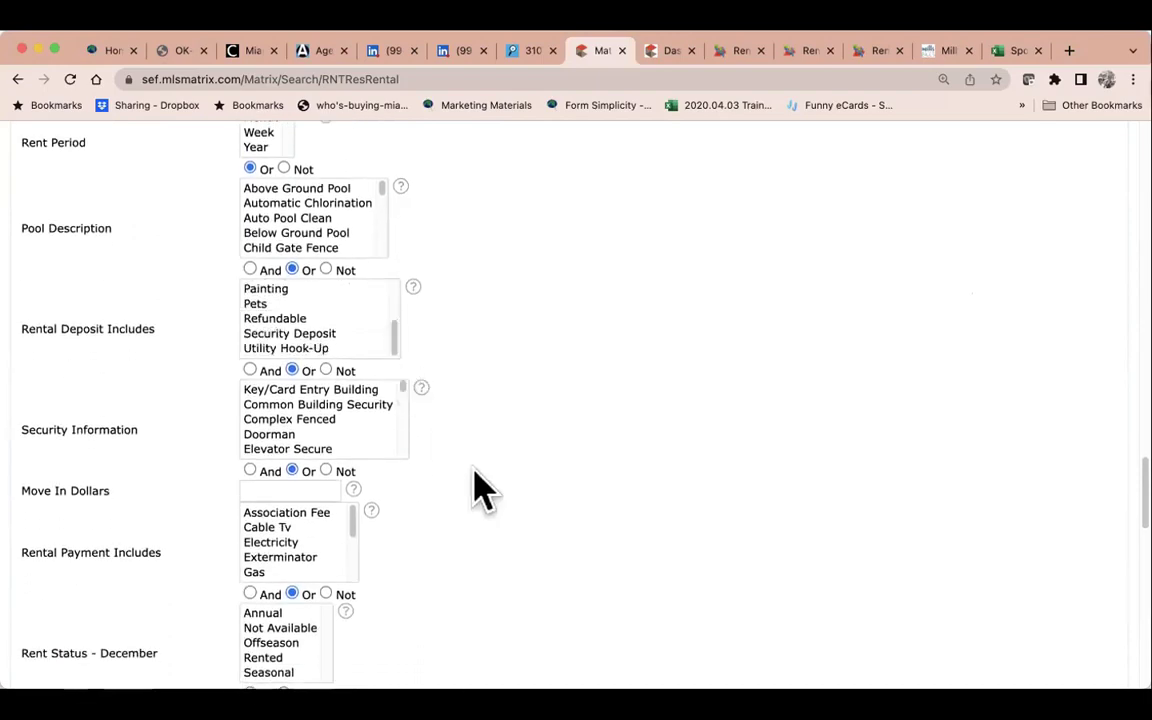
scroll(478, 488, down, 5)
scroll(478, 488, down, 2)
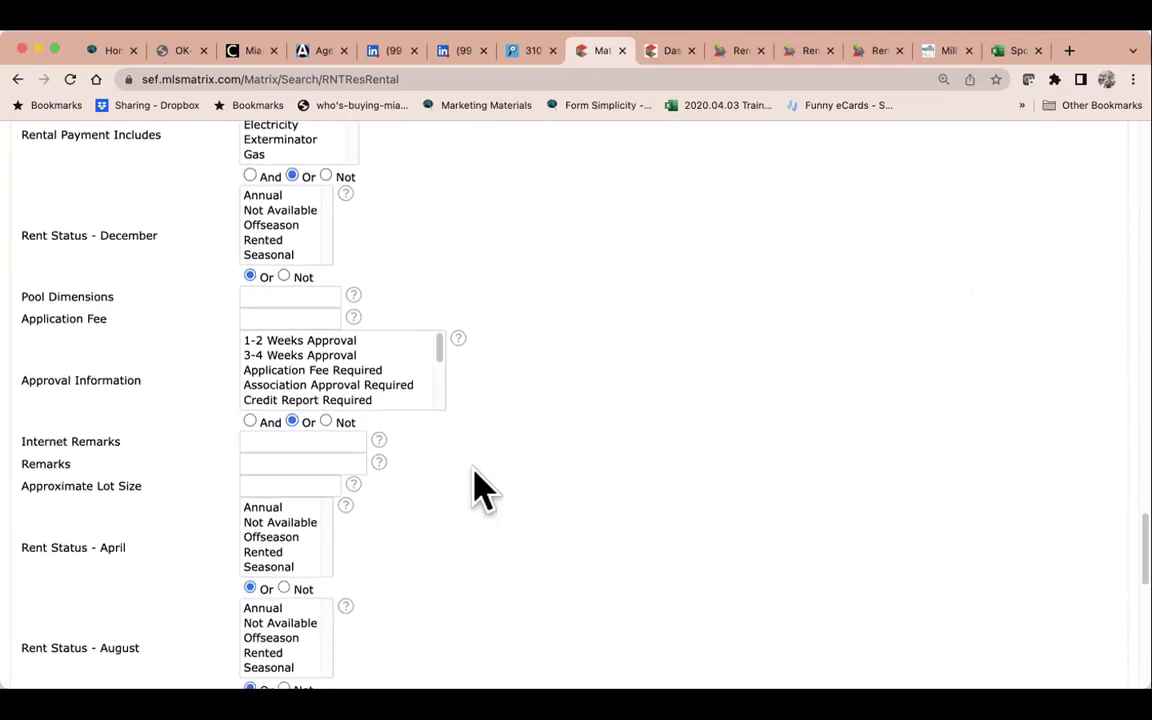
scroll(478, 488, down, 3)
Include all August and September rent status options, leaving July cleared.
key(super+a)
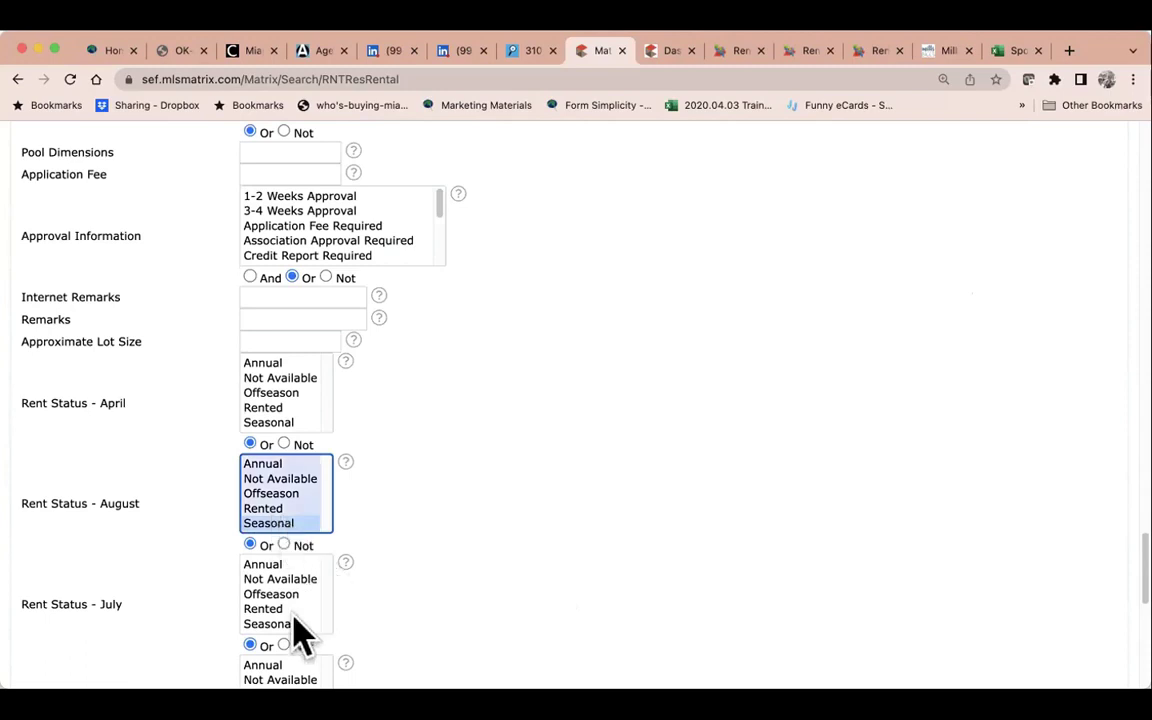
click(281, 624)
key(super+a)
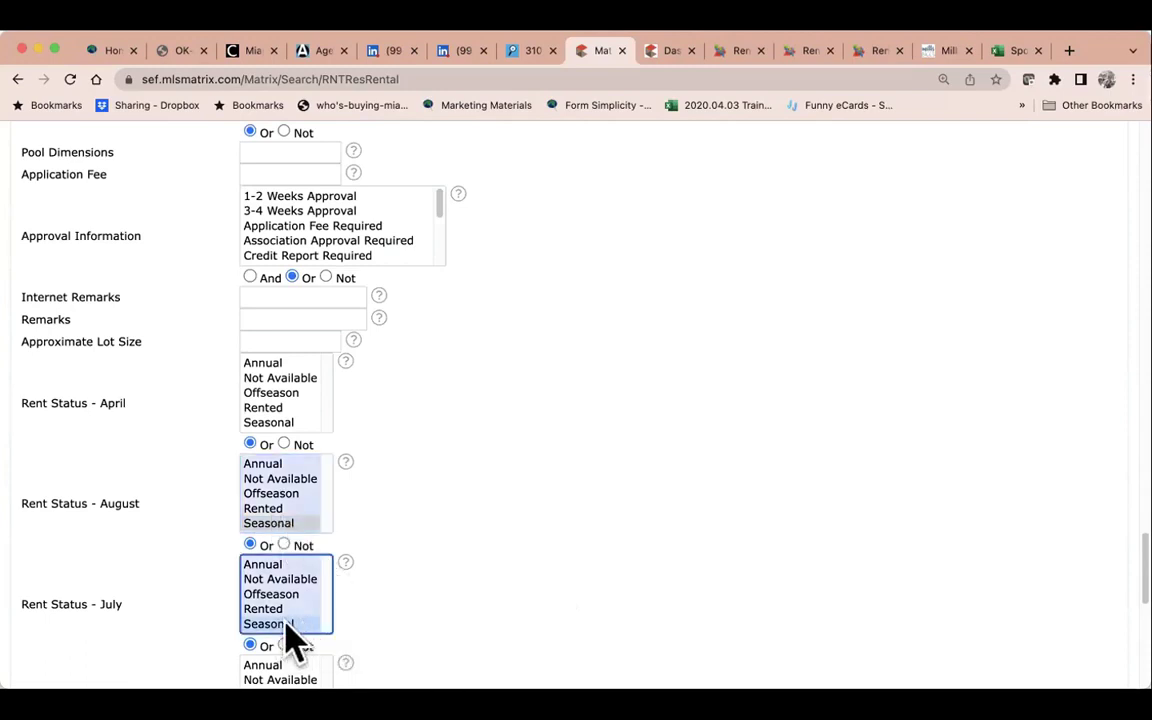
click(285, 622)
scroll(545, 509, down, 3)
scroll(545, 512, down, 2)
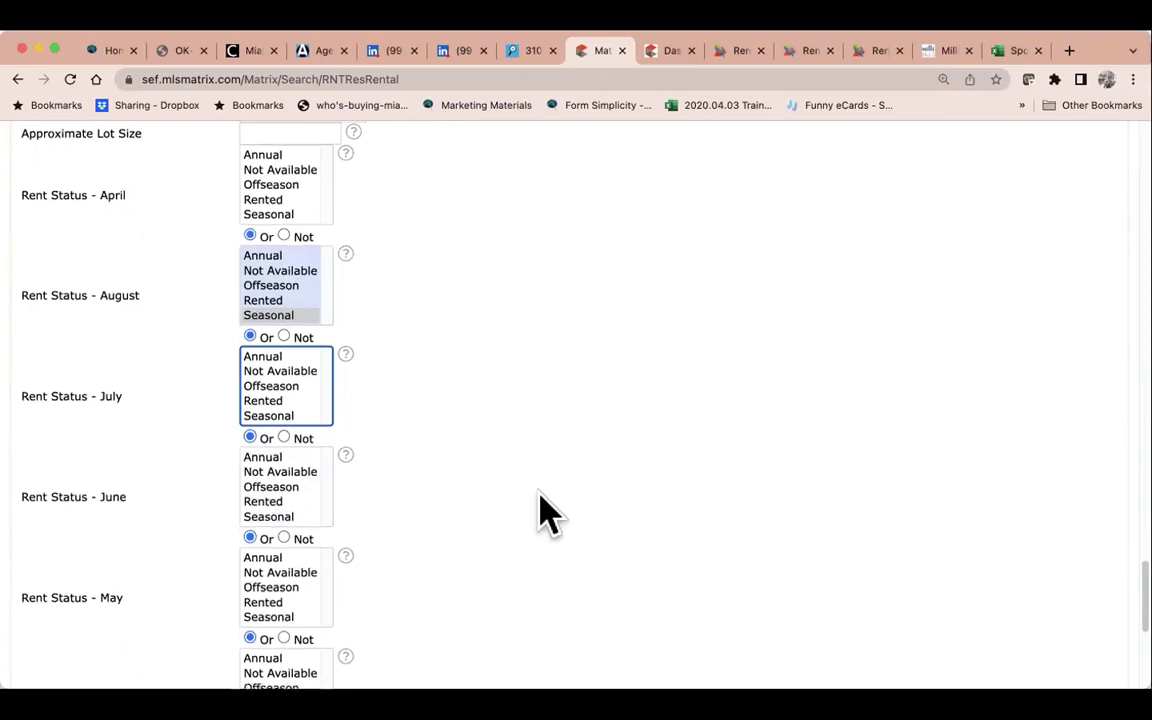
scroll(545, 512, down, 7)
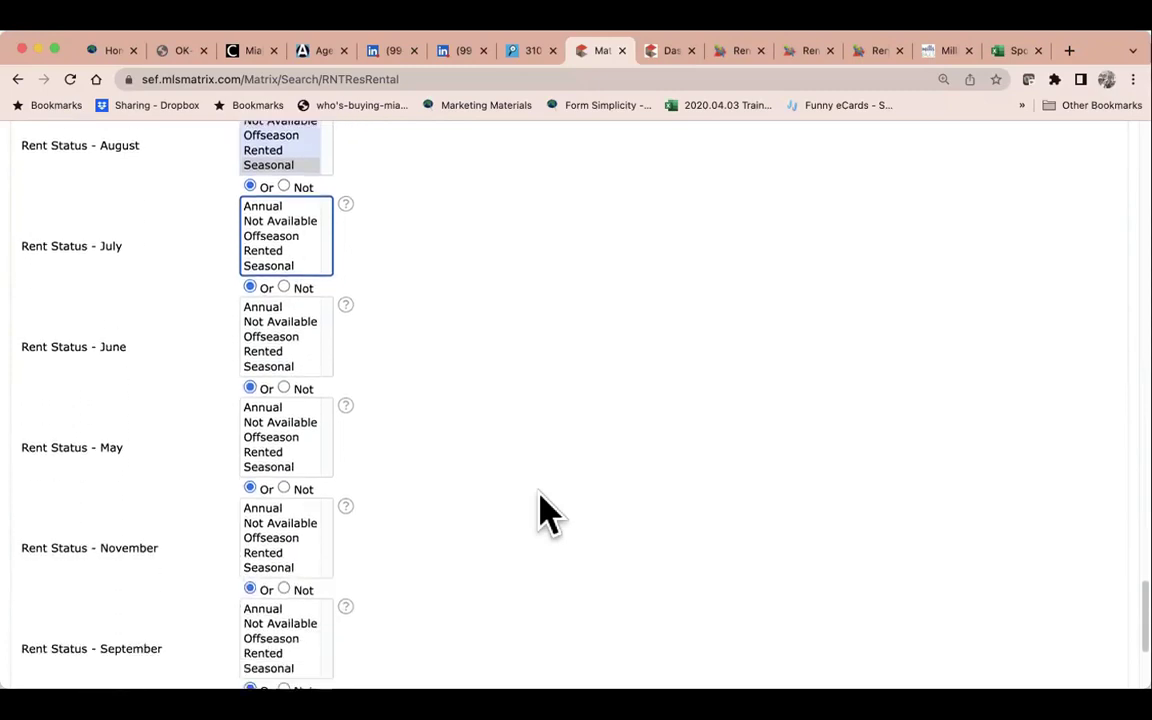
click(297, 553)
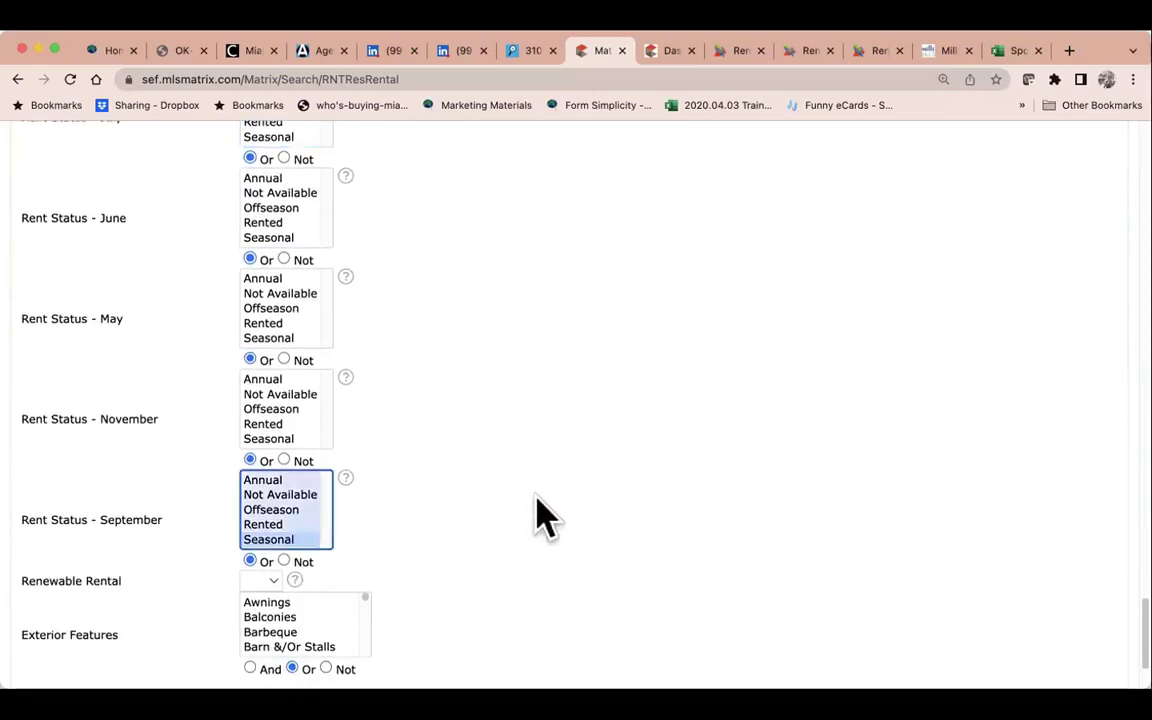
Clear the selected counties, raising the match count from 97 to 376.
scroll(540, 515, up, 20)
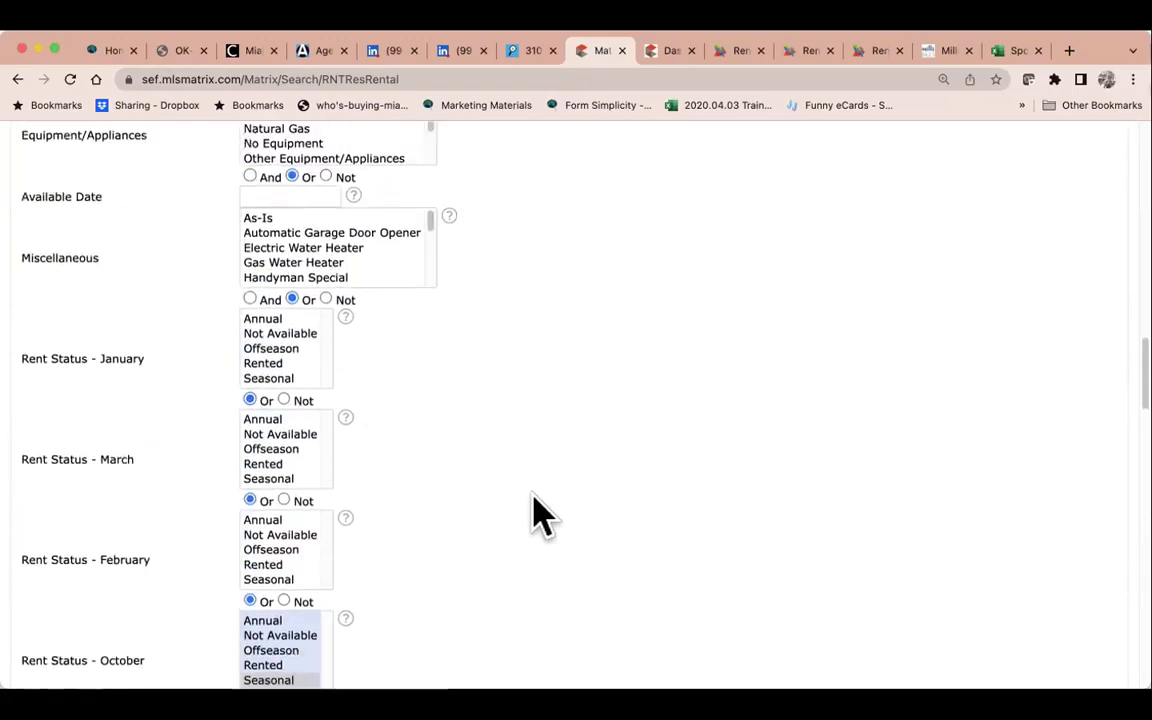
scroll(535, 514, up, 3)
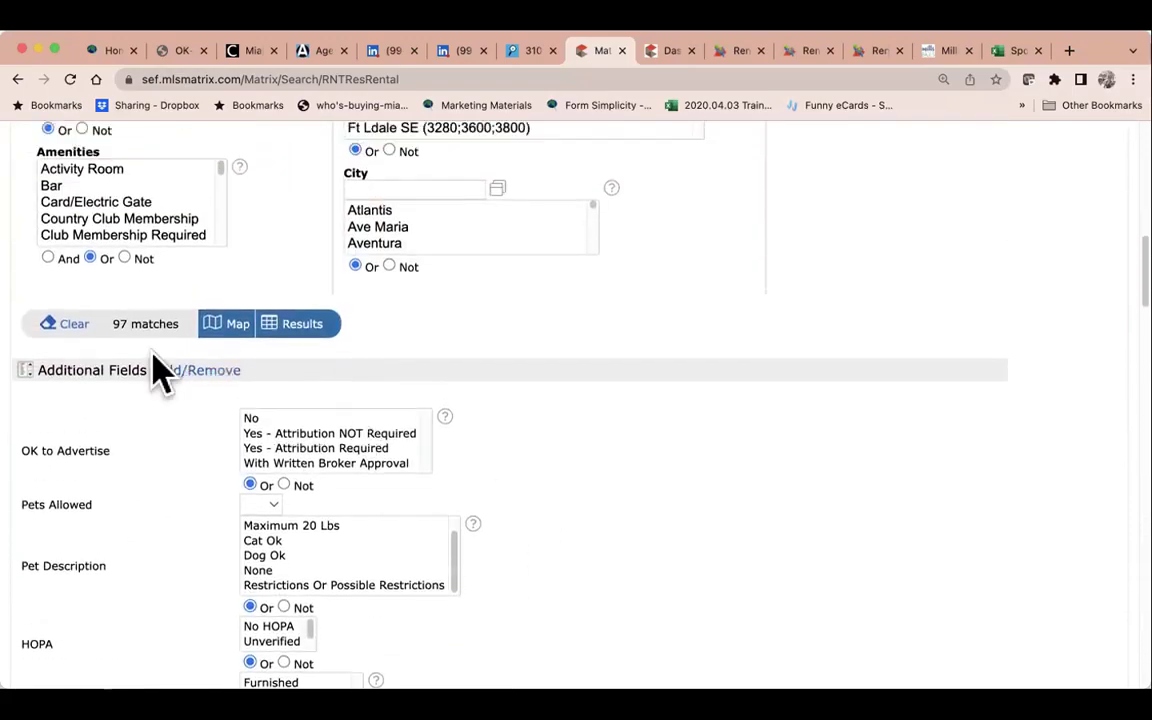
scroll(648, 432, up, 15)
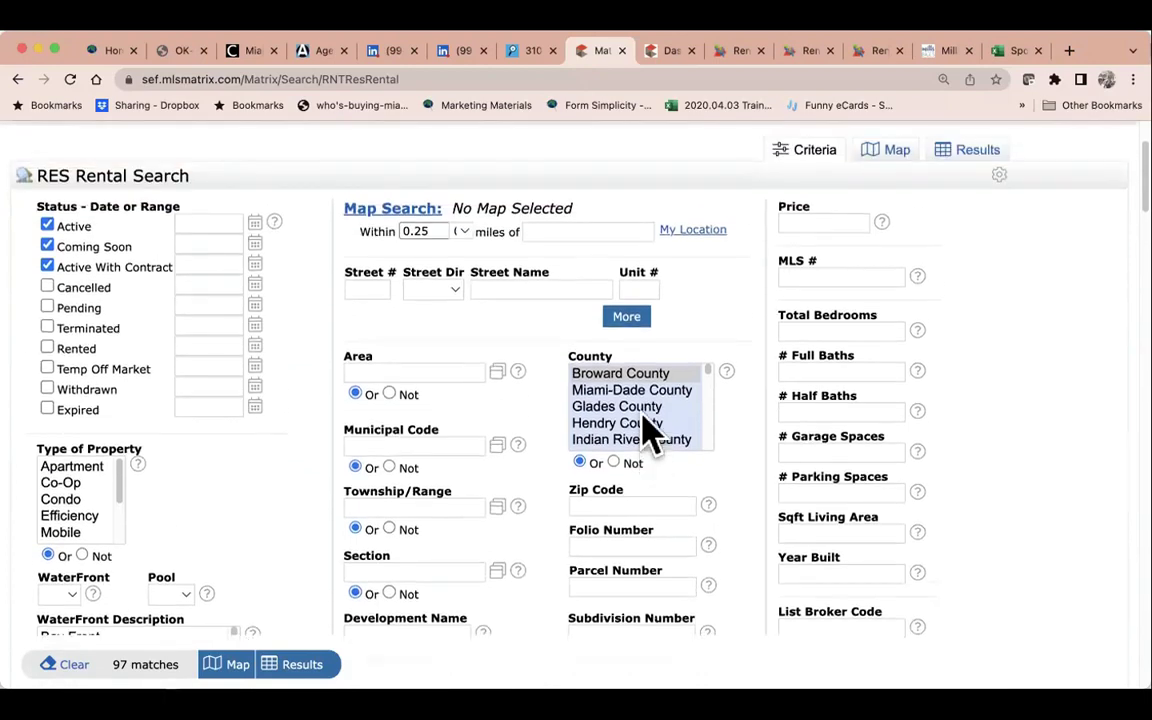
super+click(640, 383)
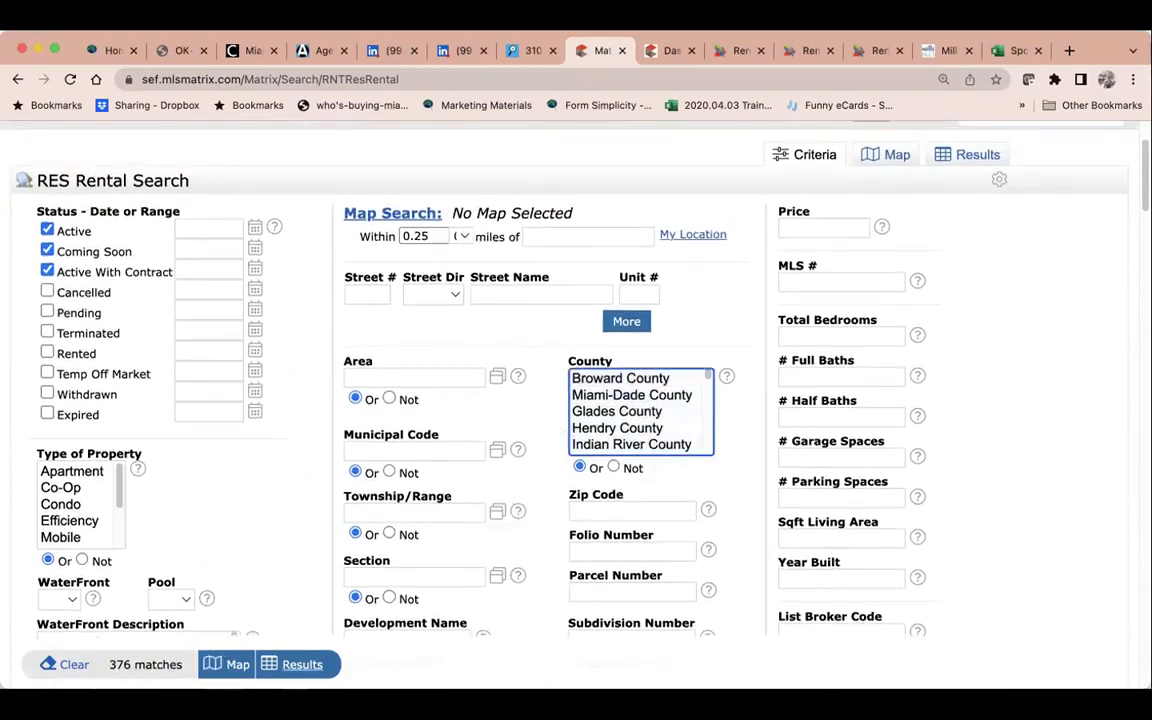
Show the 376 results, open the first listing's full details, and advance to the $1,250 barn rental.
click(302, 664)
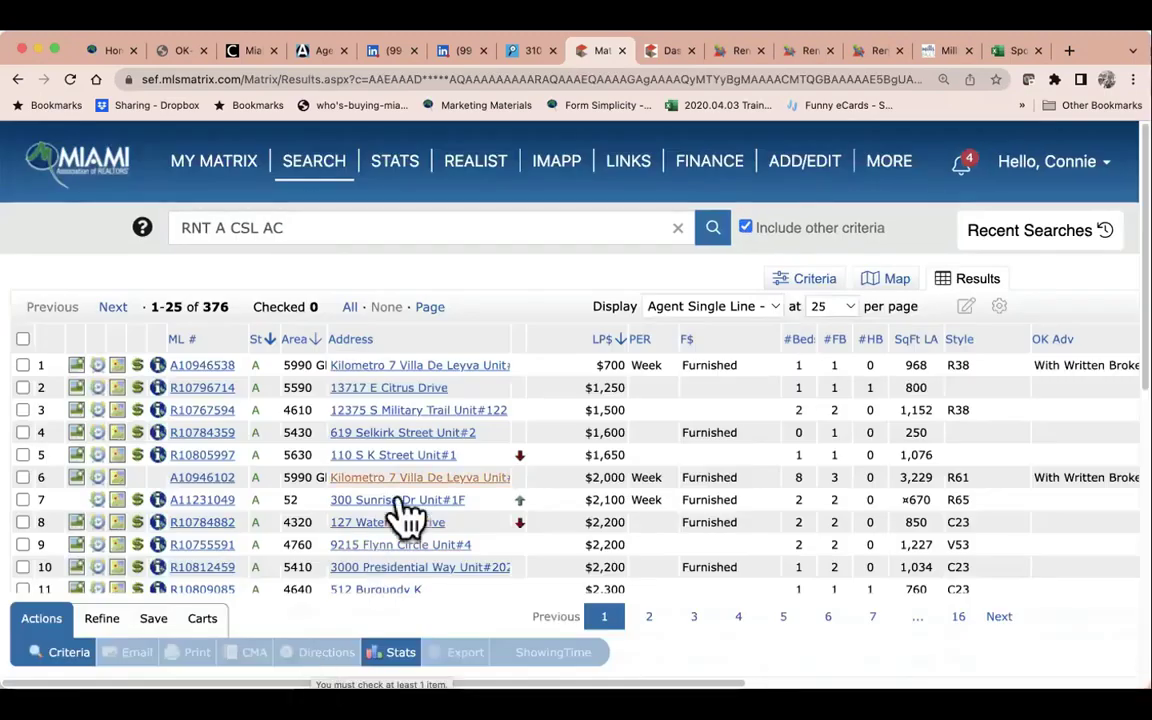
click(202, 365)
scroll(278, 490, down, 4)
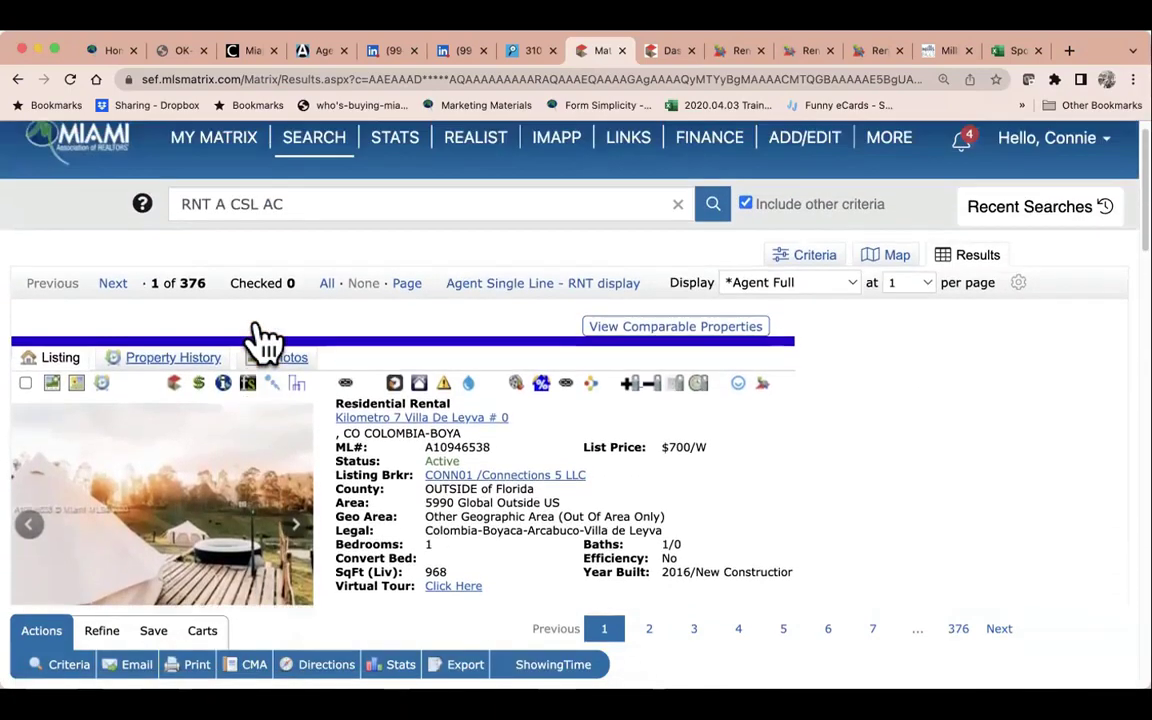
scroll(257, 342, up, 4)
click(108, 307)
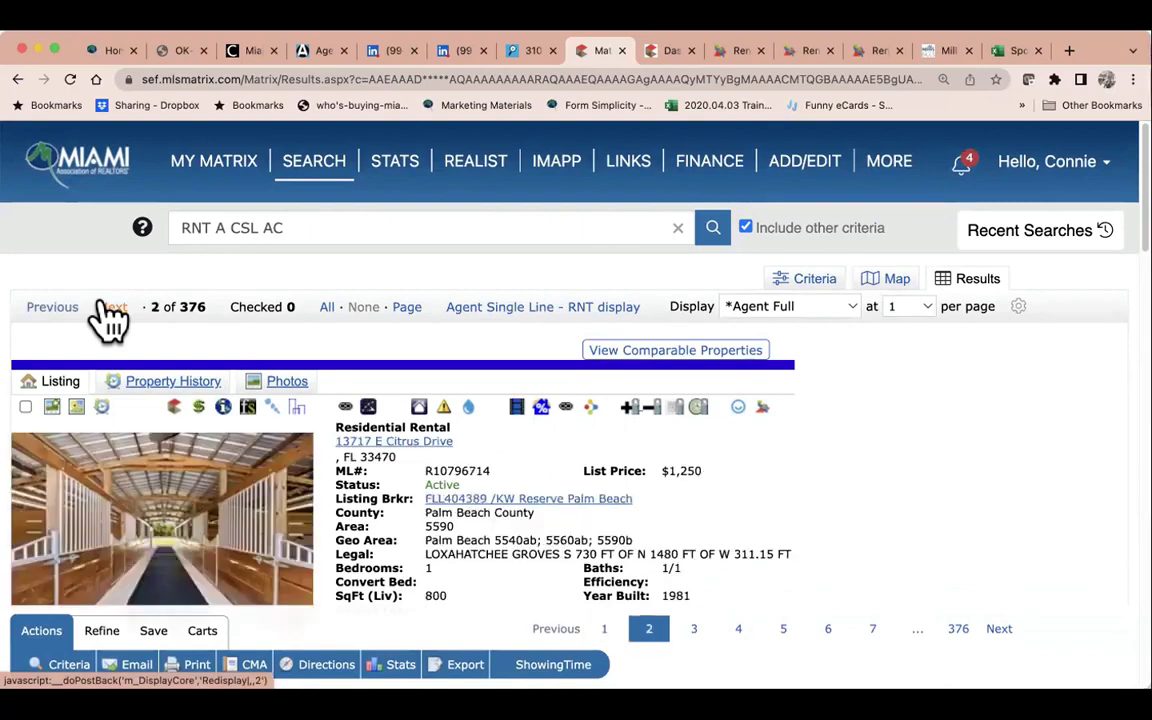
scroll(527, 553, down, 8)
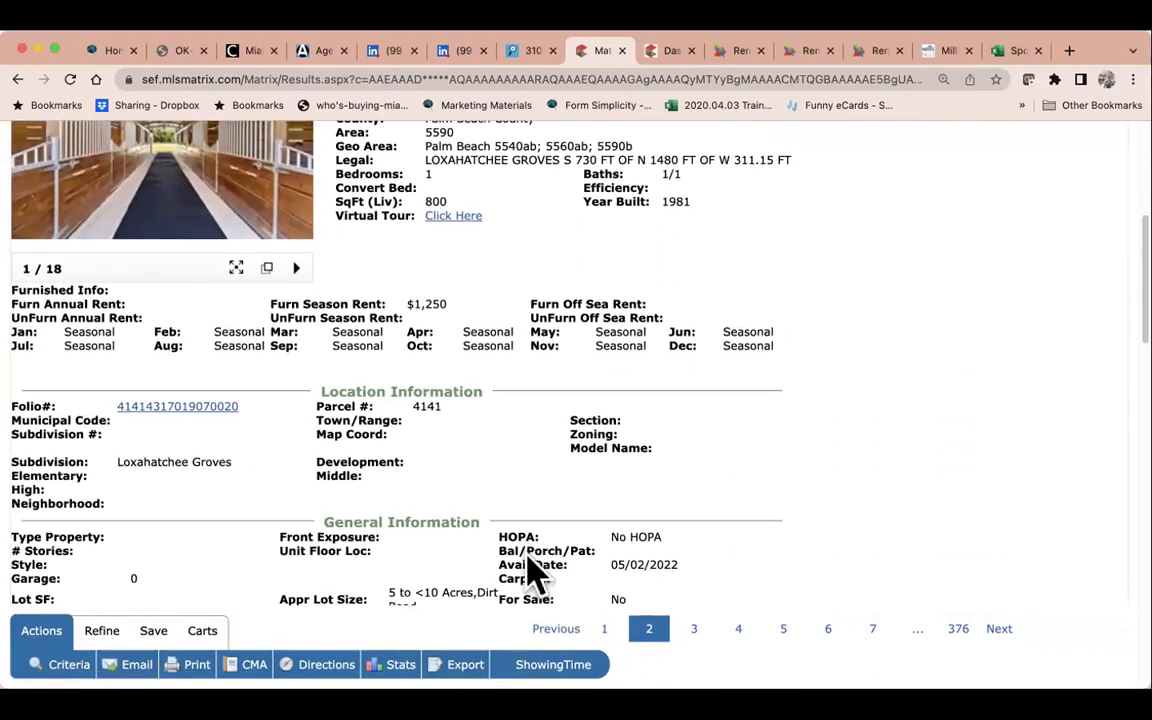
scroll(530, 570, down, 2)
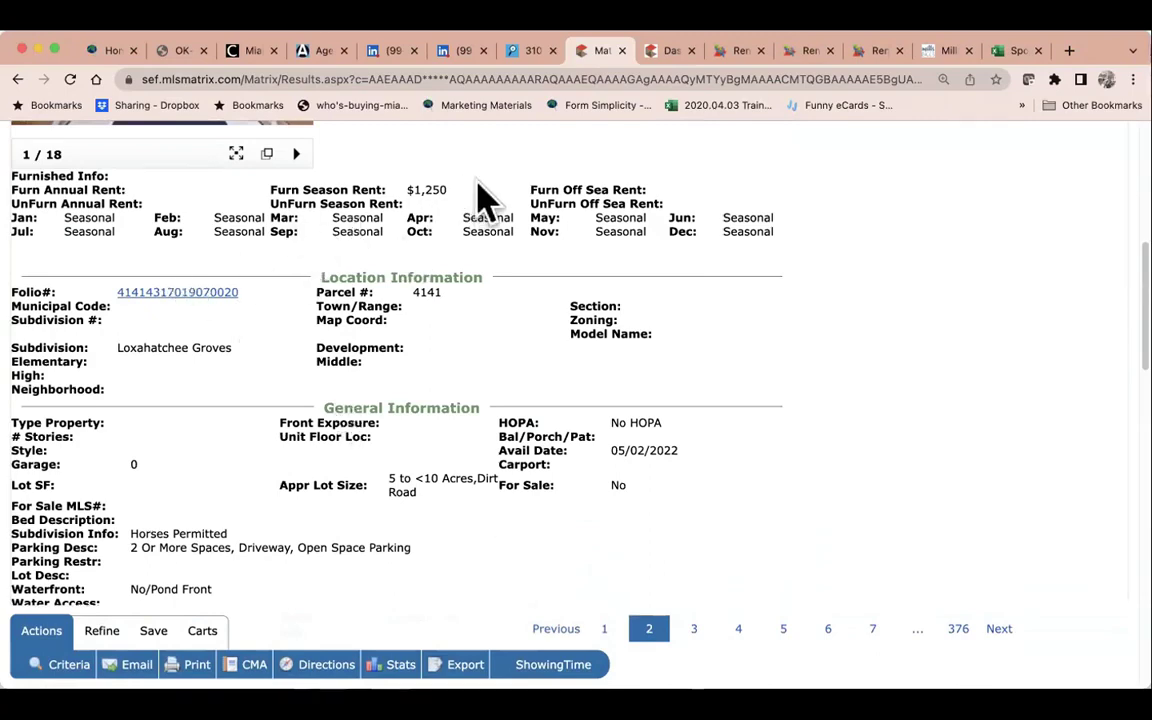
scroll(733, 226, up, 6)
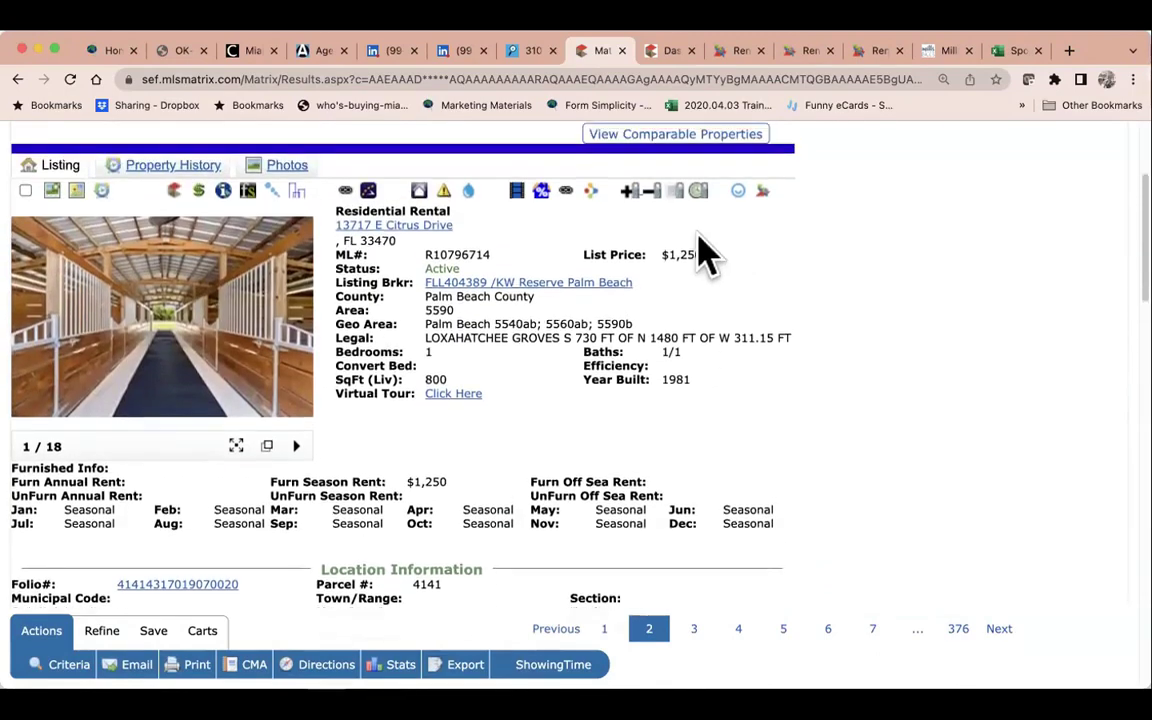
scroll(725, 283, down, 3)
scroll(725, 283, up, 3)
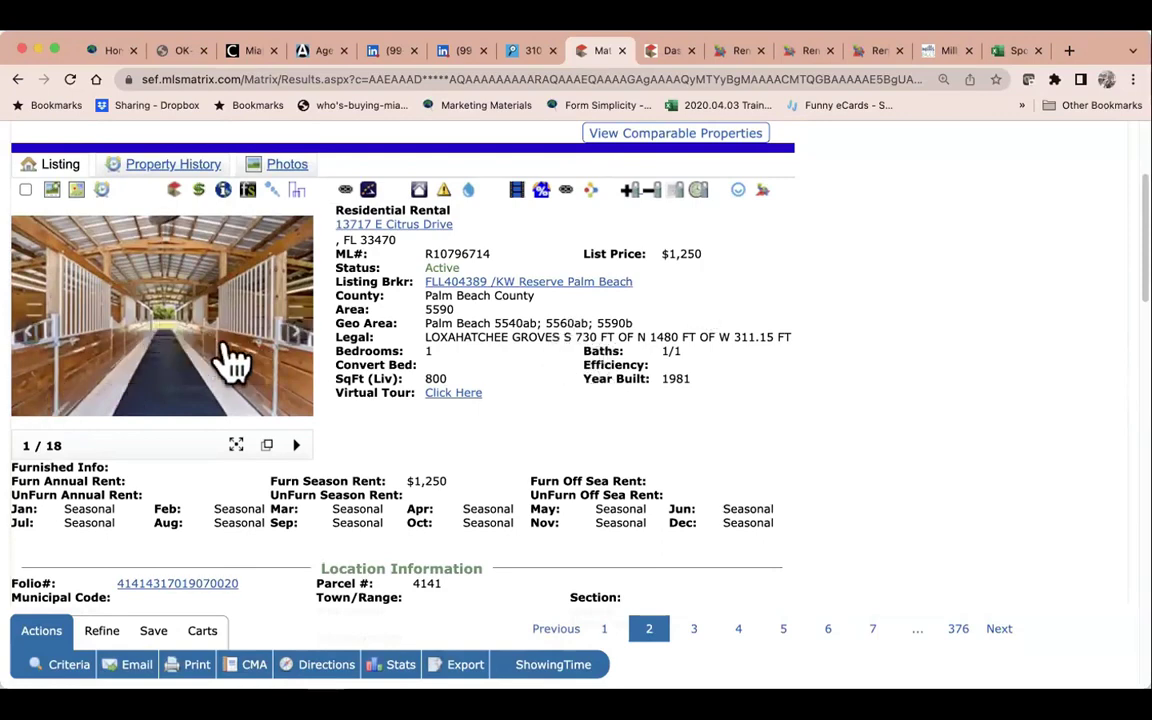
scroll(230, 360, down, 10)
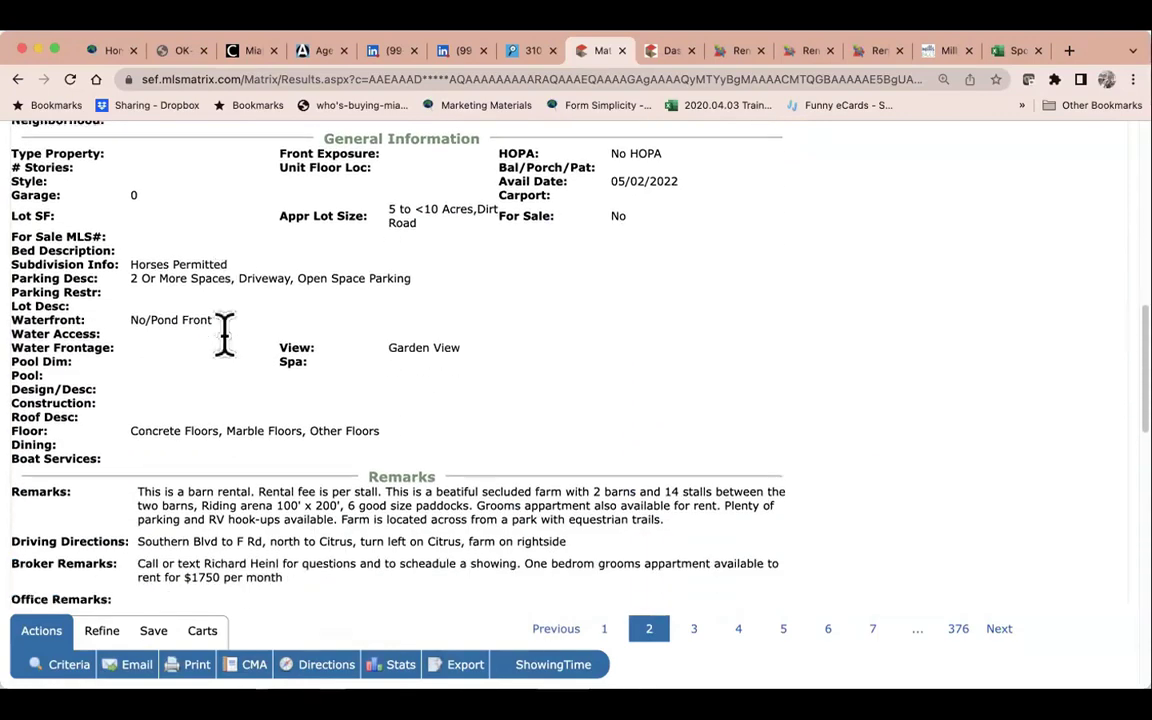
scroll(250, 460, up, 15)
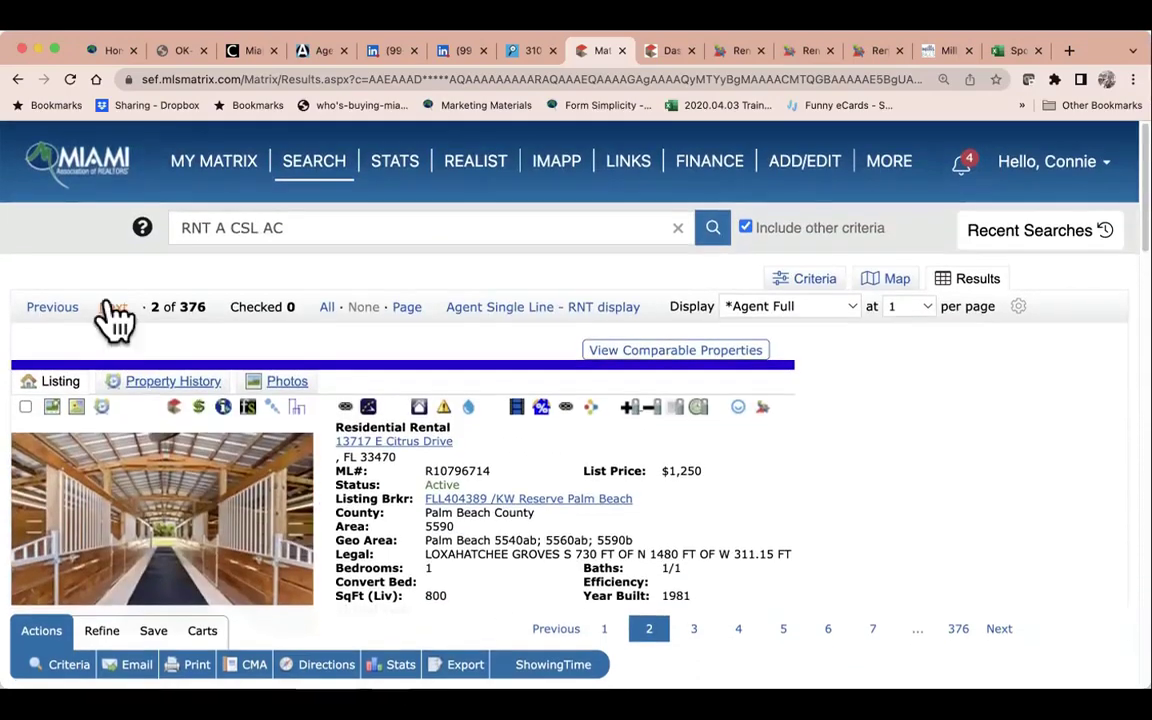
Page to listing 5 of 376, the furnished $1,650 one-bedroom, and read its remarks and rental information.
click(115, 310)
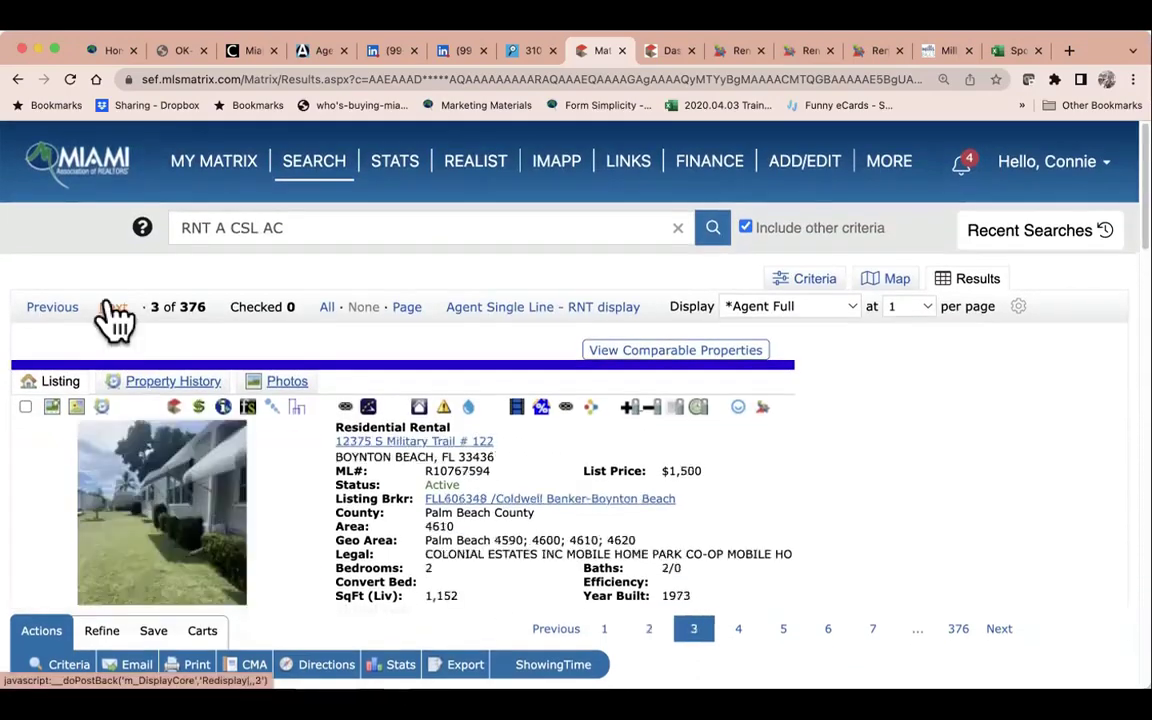
click(115, 310)
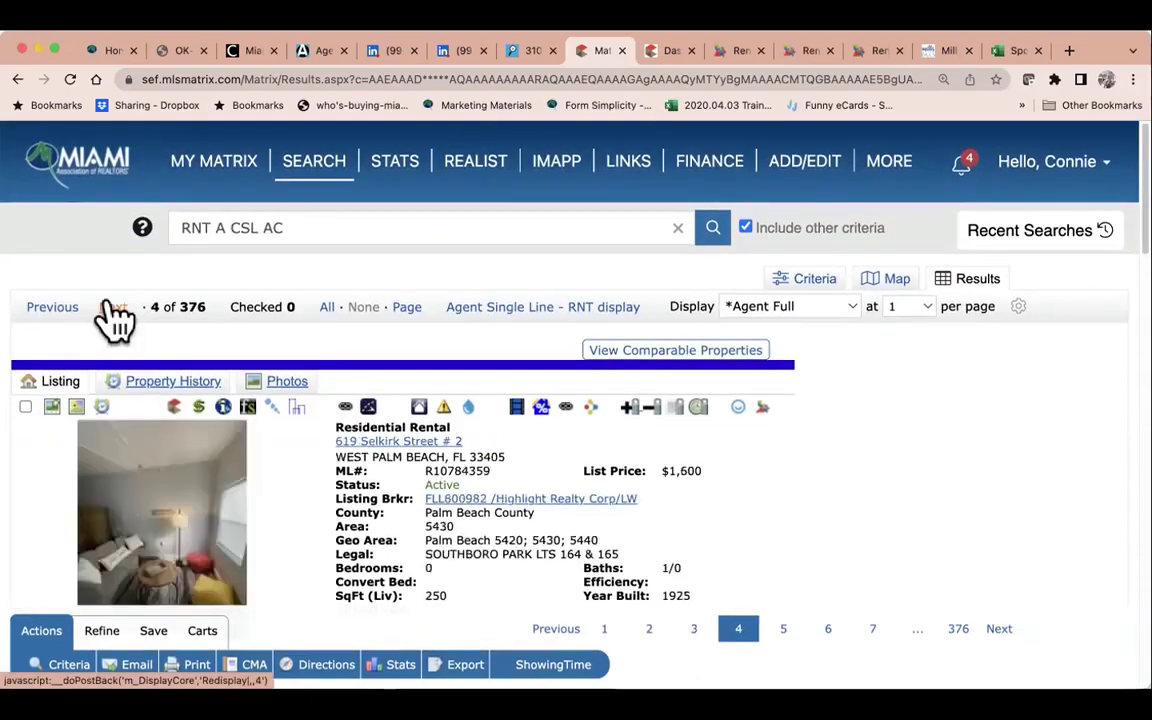
click(115, 310)
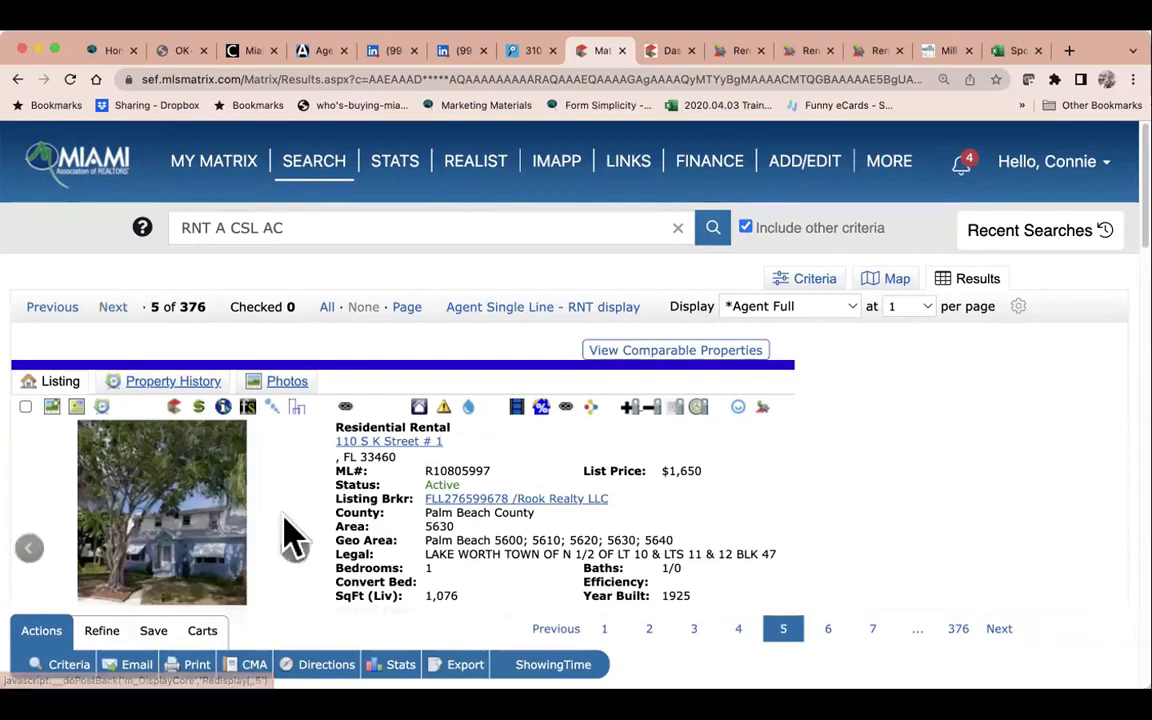
scroll(295, 492, down, 3)
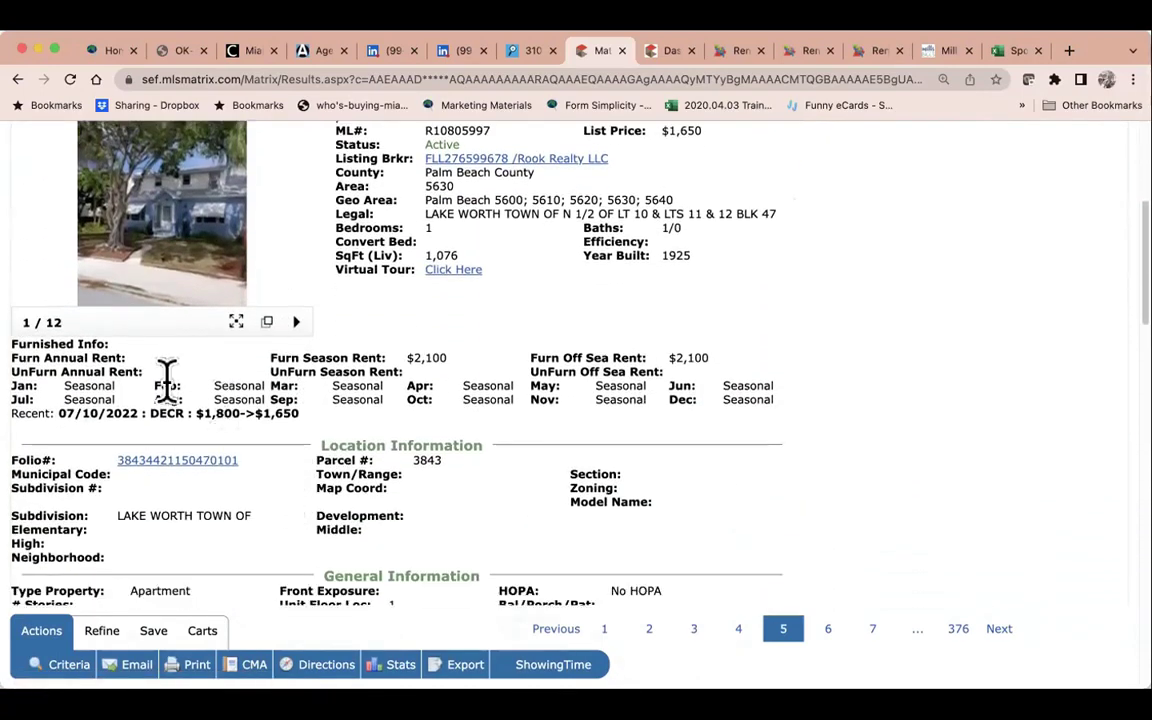
scroll(674, 411, down, 5)
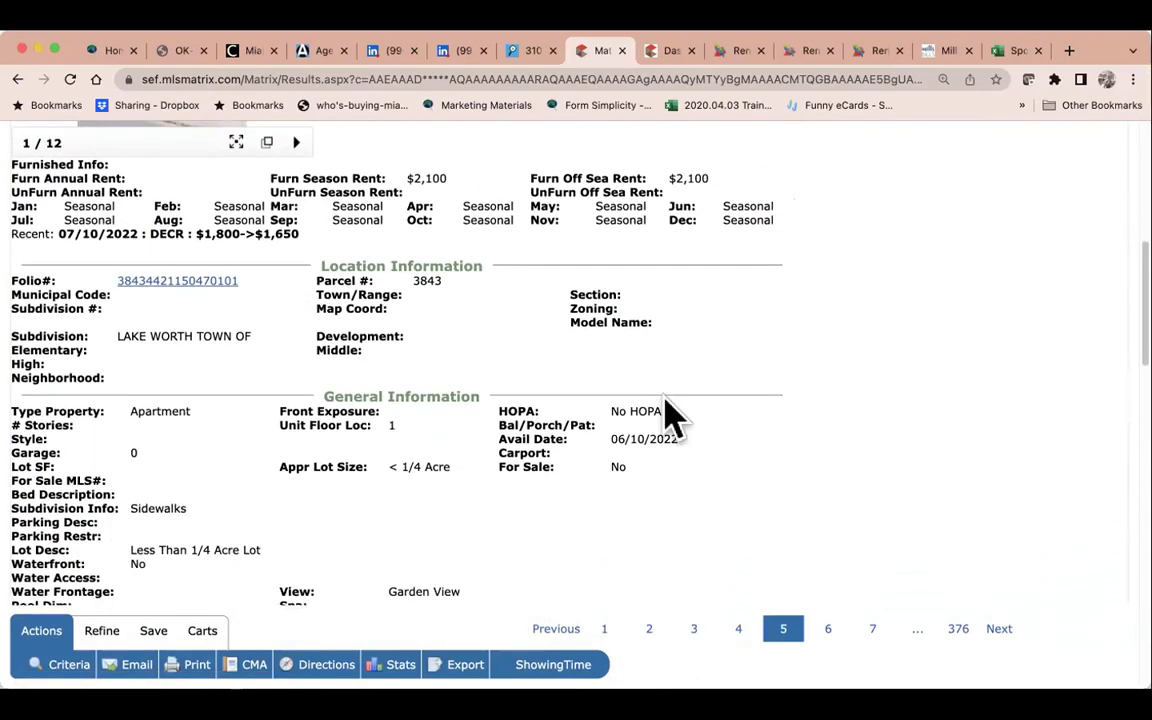
scroll(674, 411, down, 4)
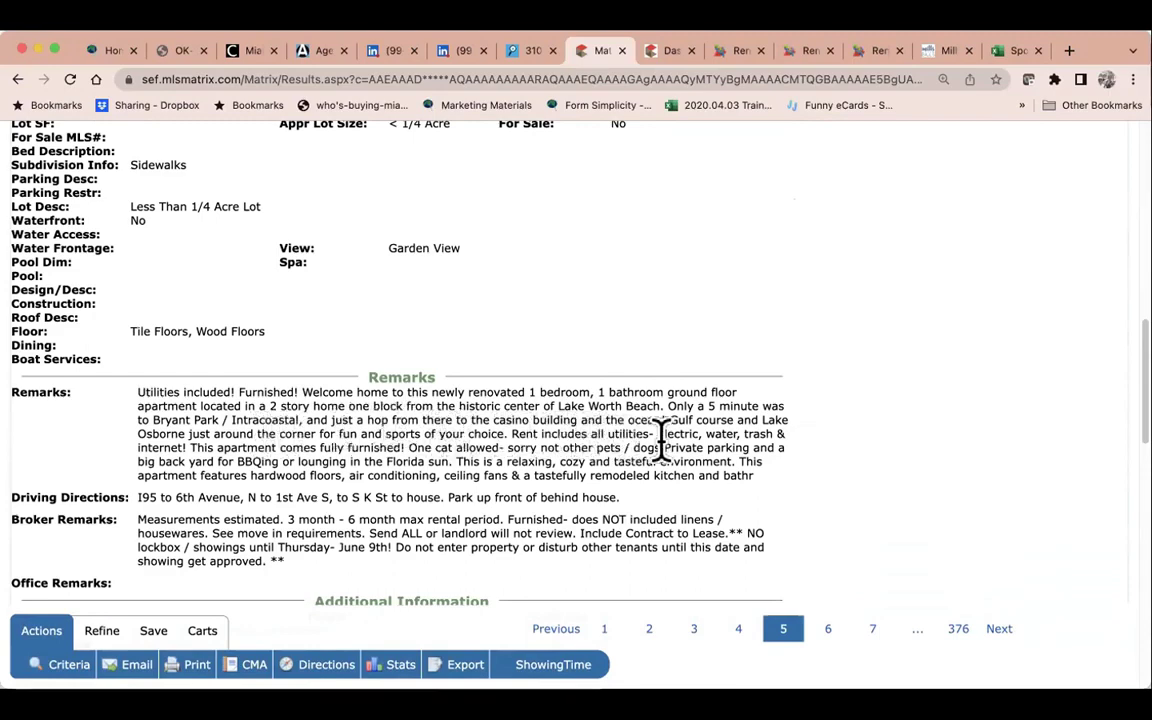
scroll(661, 440, down, 3)
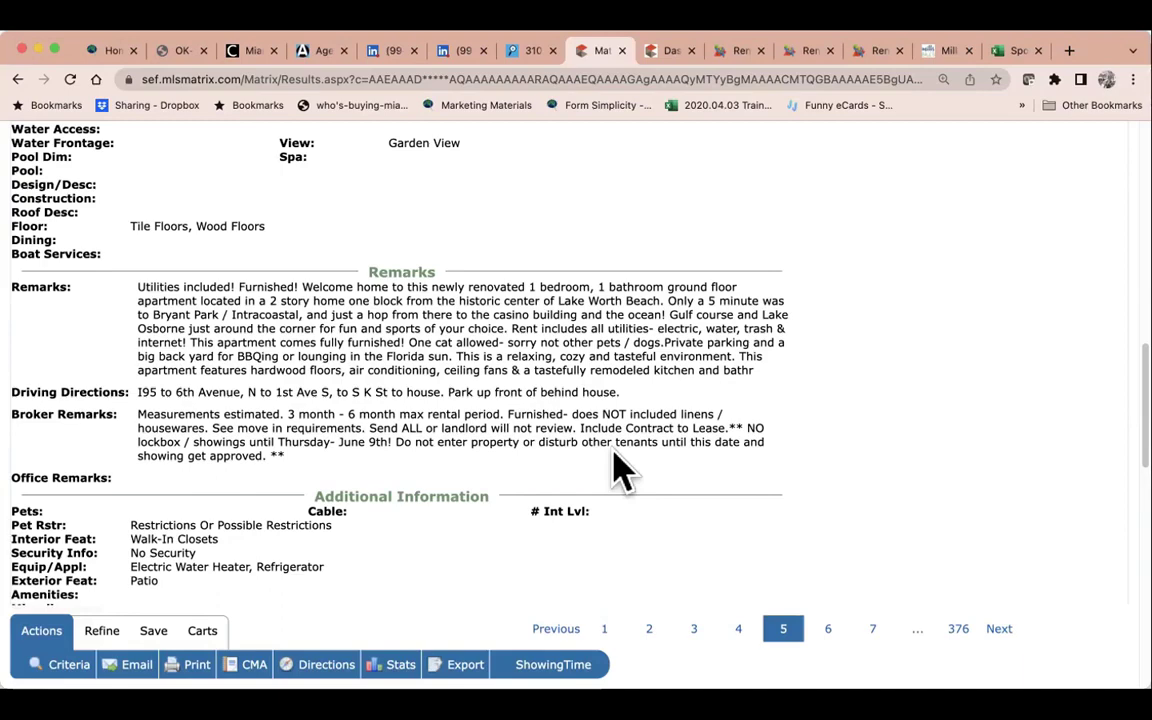
scroll(618, 468, up, 1)
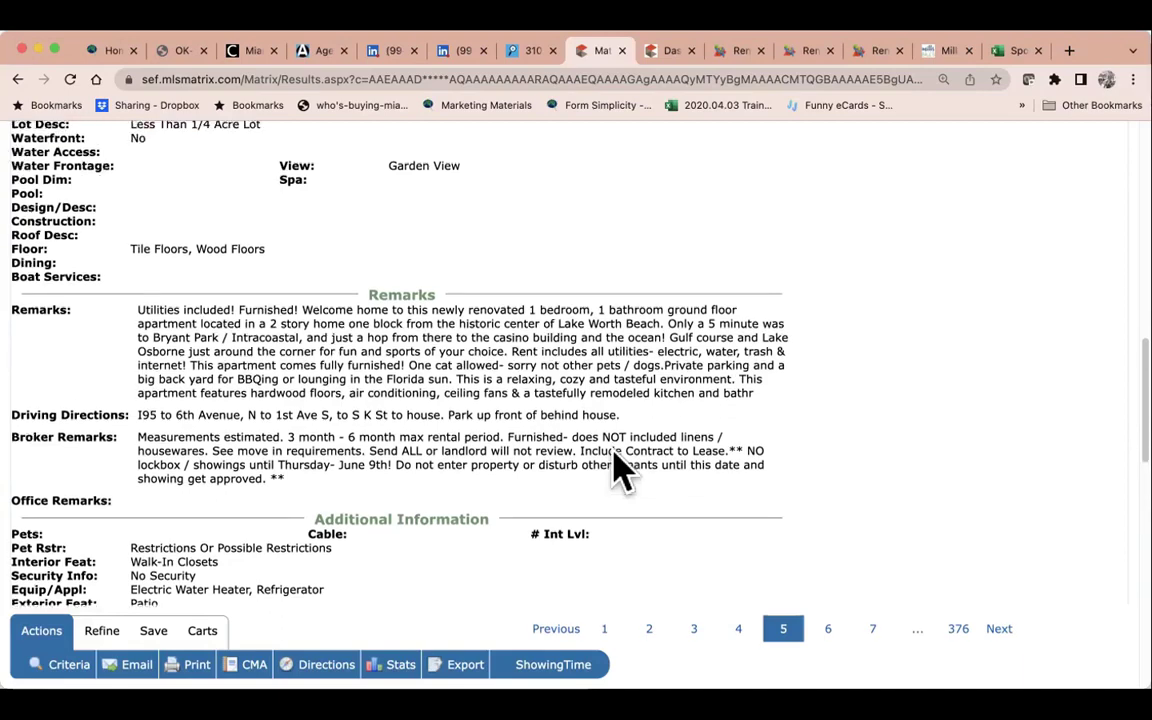
scroll(618, 468, down, 5)
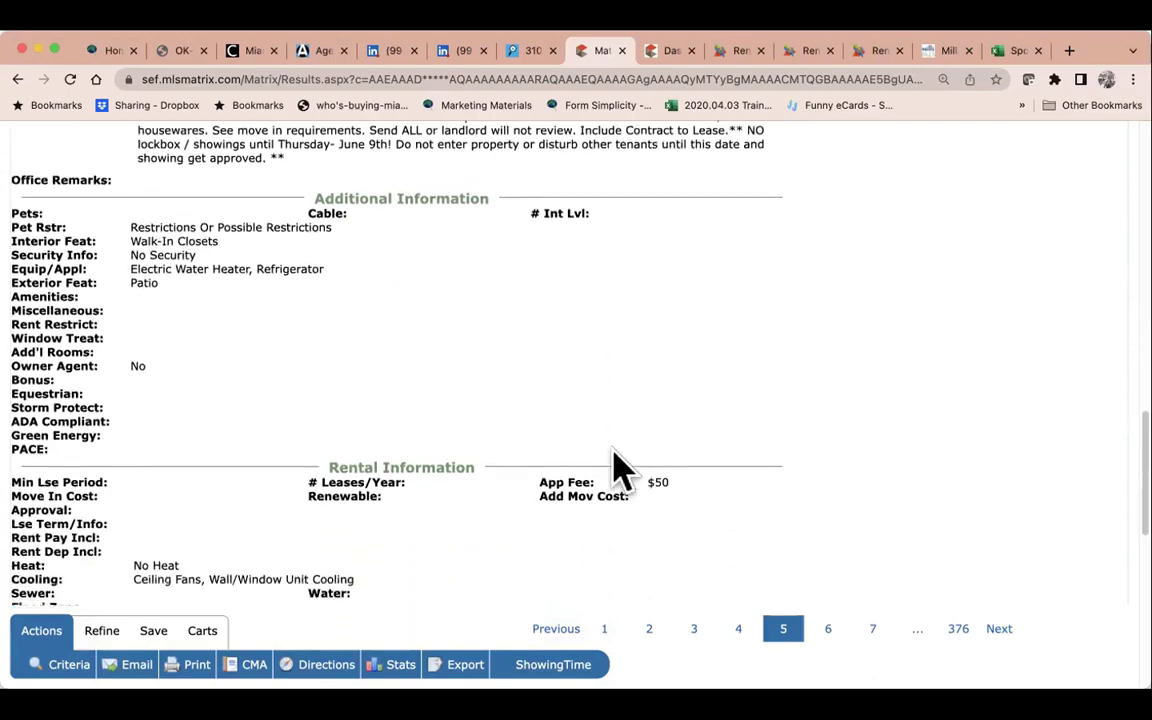
scroll(615, 462, up, 9)
scroll(613, 455, up, 4)
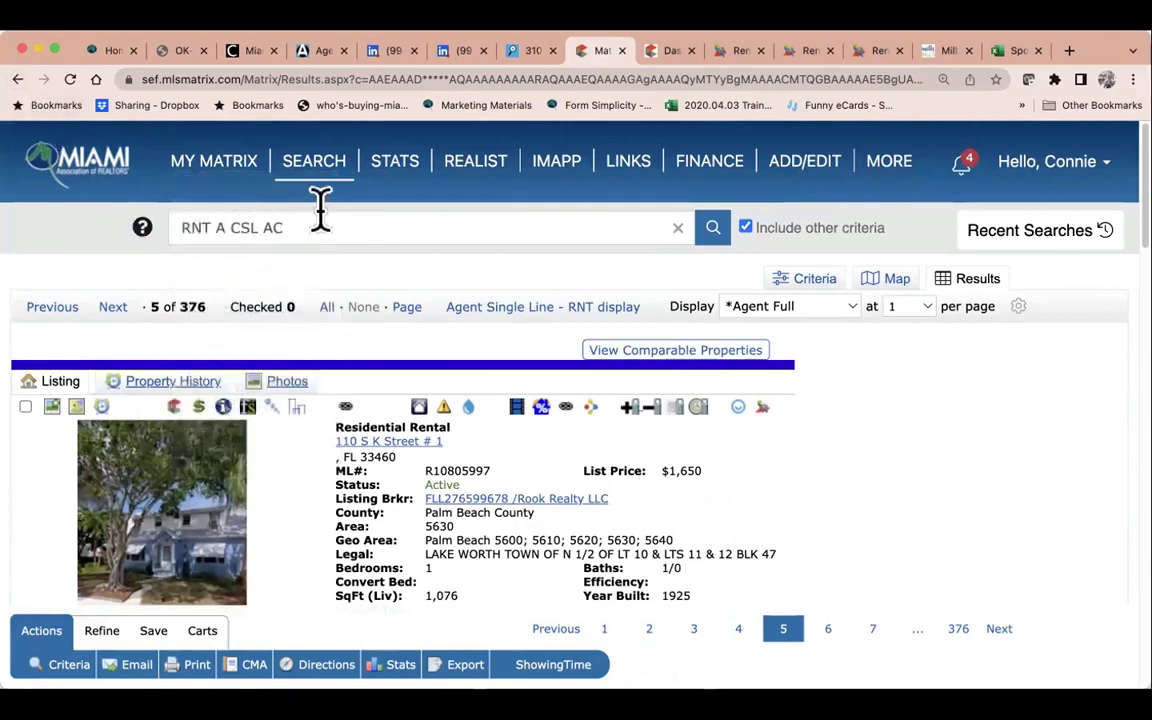
Return to the rental search form, reset all criteria, and limit it to Active listings.
mouse_move(319, 172)
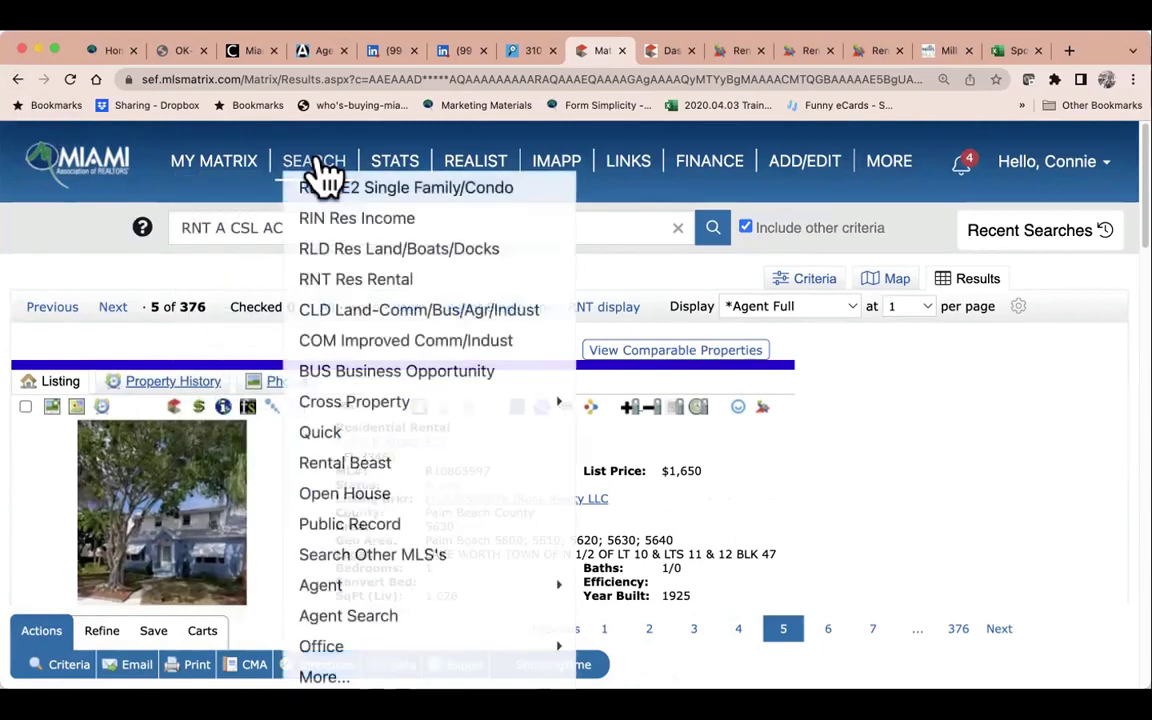
click(812, 280)
scroll(340, 397, down, 10)
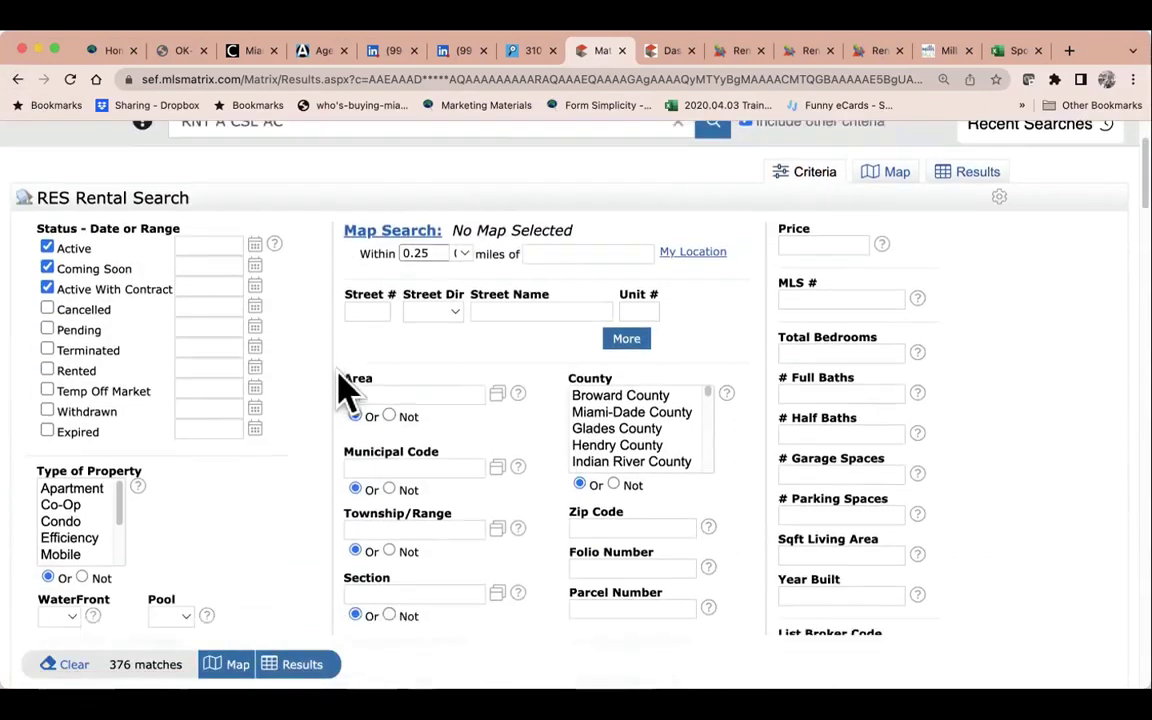
scroll(340, 390, down, 5)
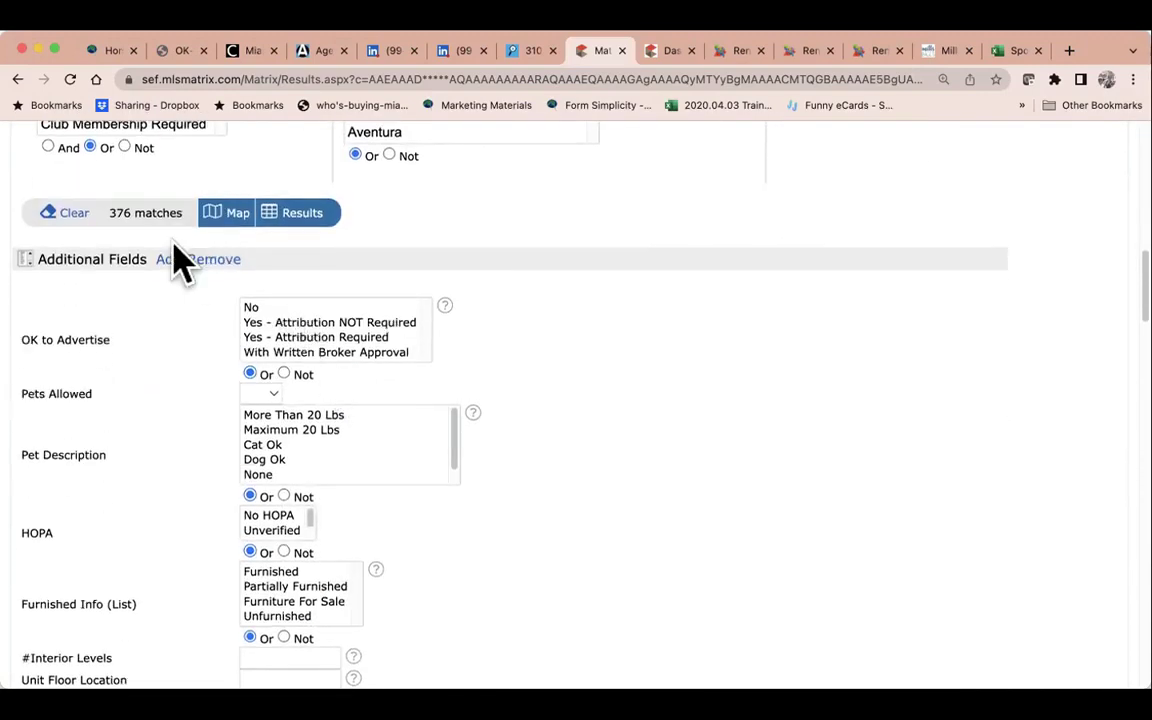
click(70, 214)
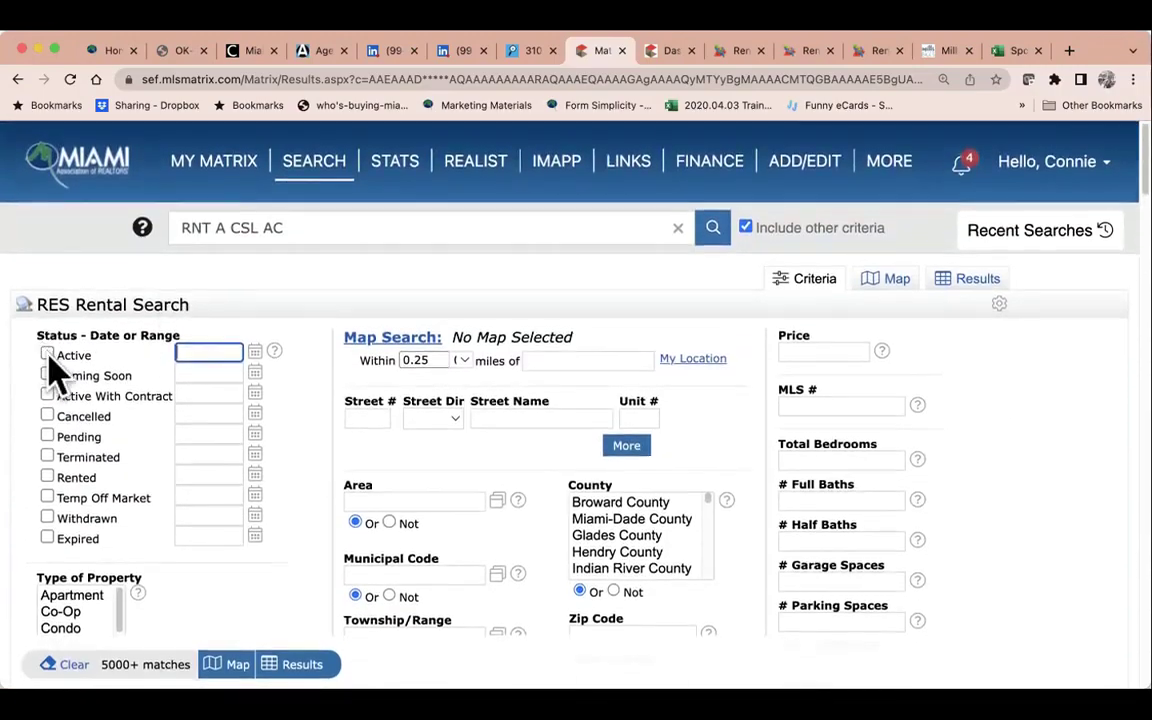
click(47, 356)
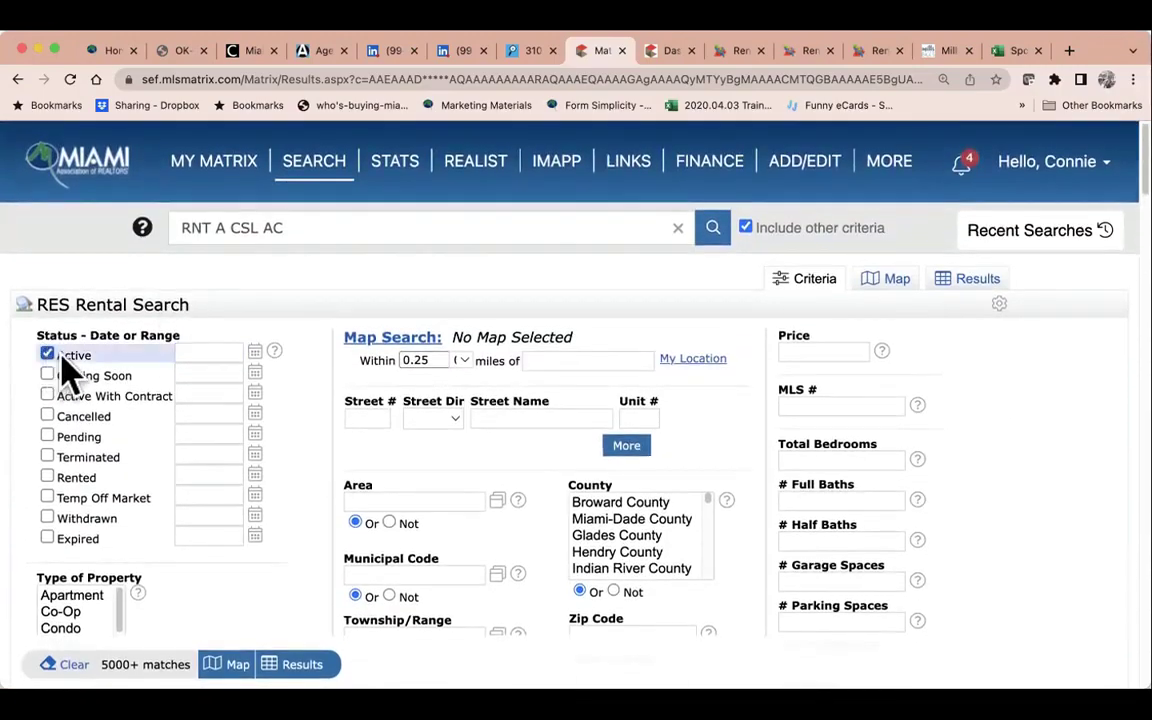
Enter '*short*' as the Remarks search term.
scroll(255, 520, down, 5)
scroll(258, 512, down, 15)
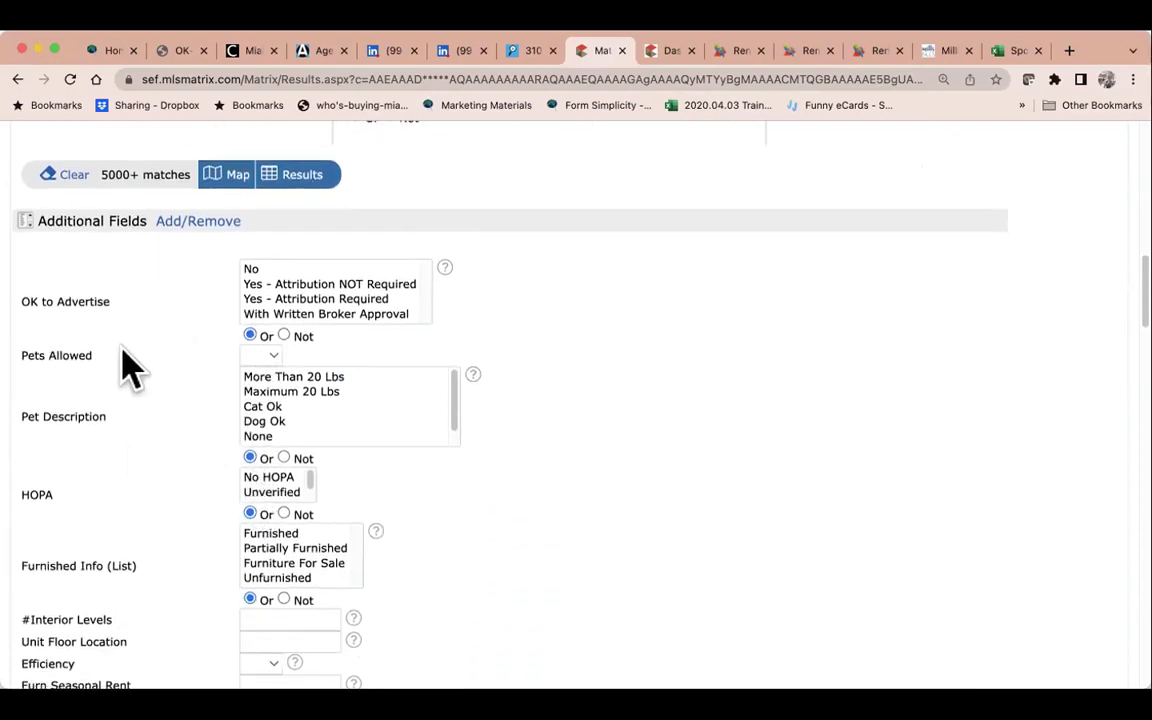
key(super+f)
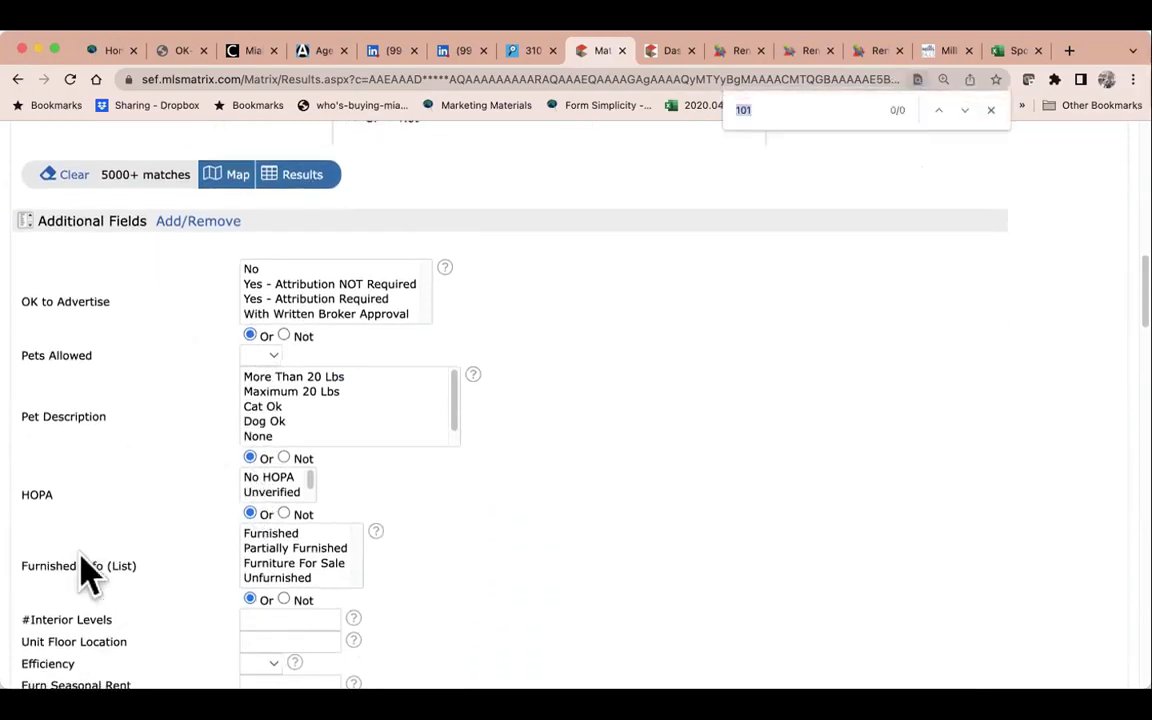
text(remark)
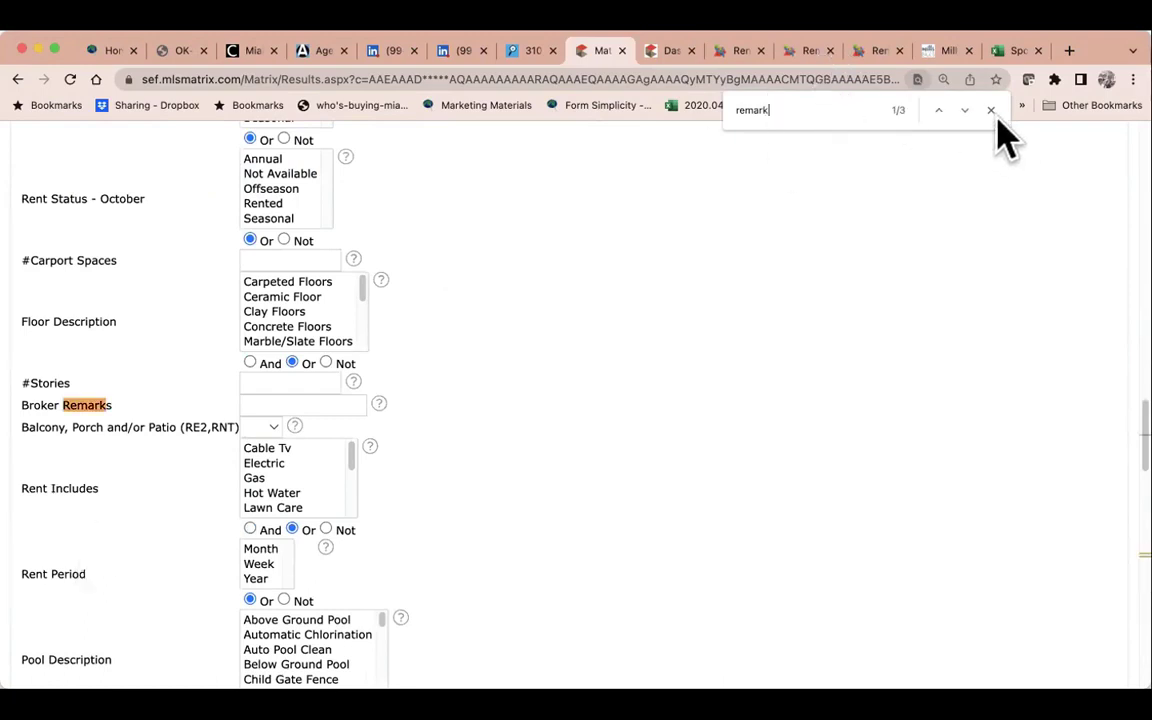
click(965, 110)
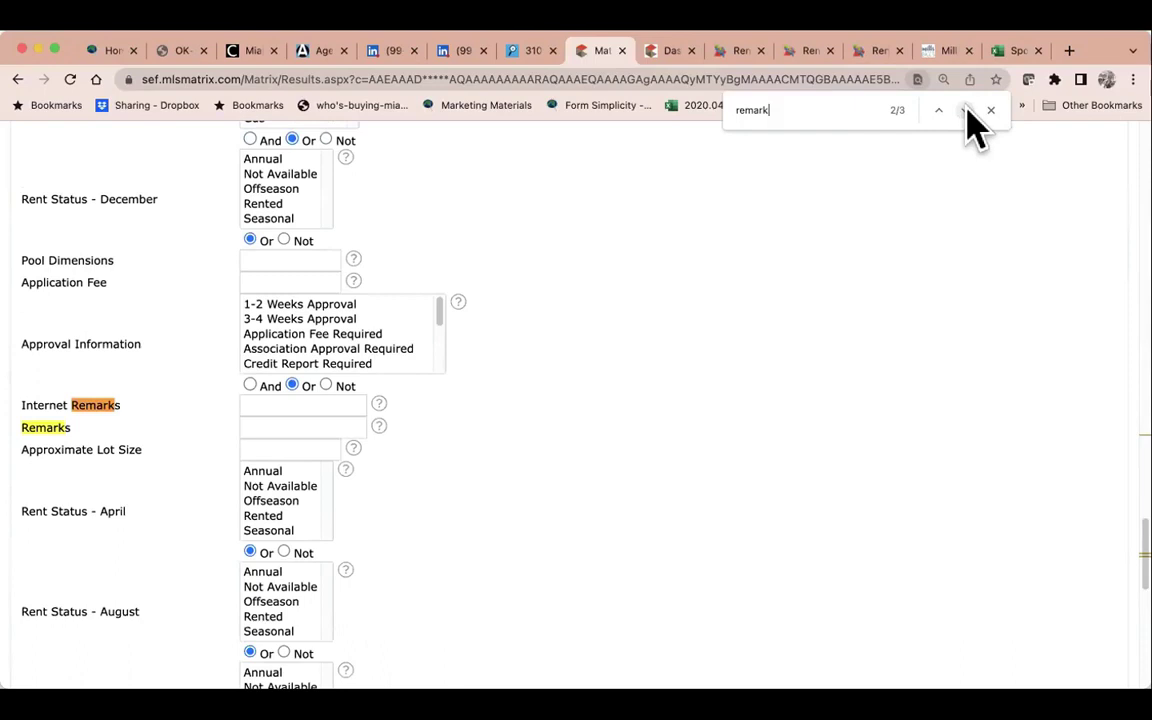
click(294, 427)
text(*)
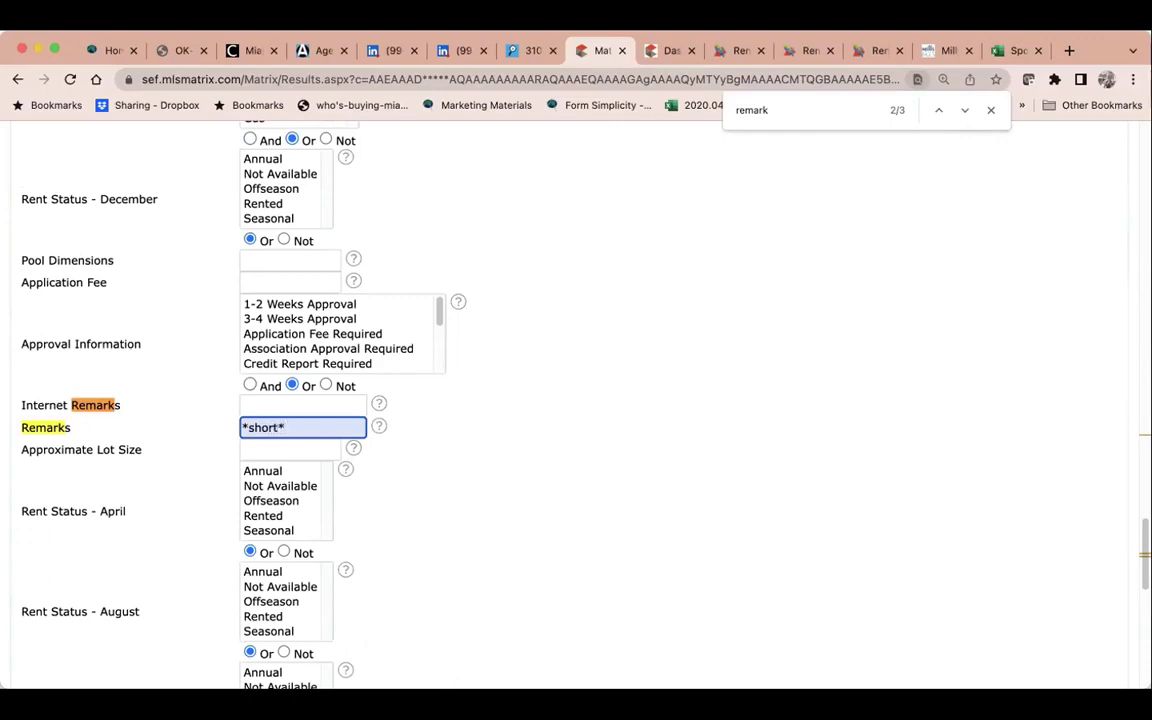
text(short*)
Restrict the search to Miami-Dade County and show the 596 matching listings.
scroll(380, 405, up, 15)
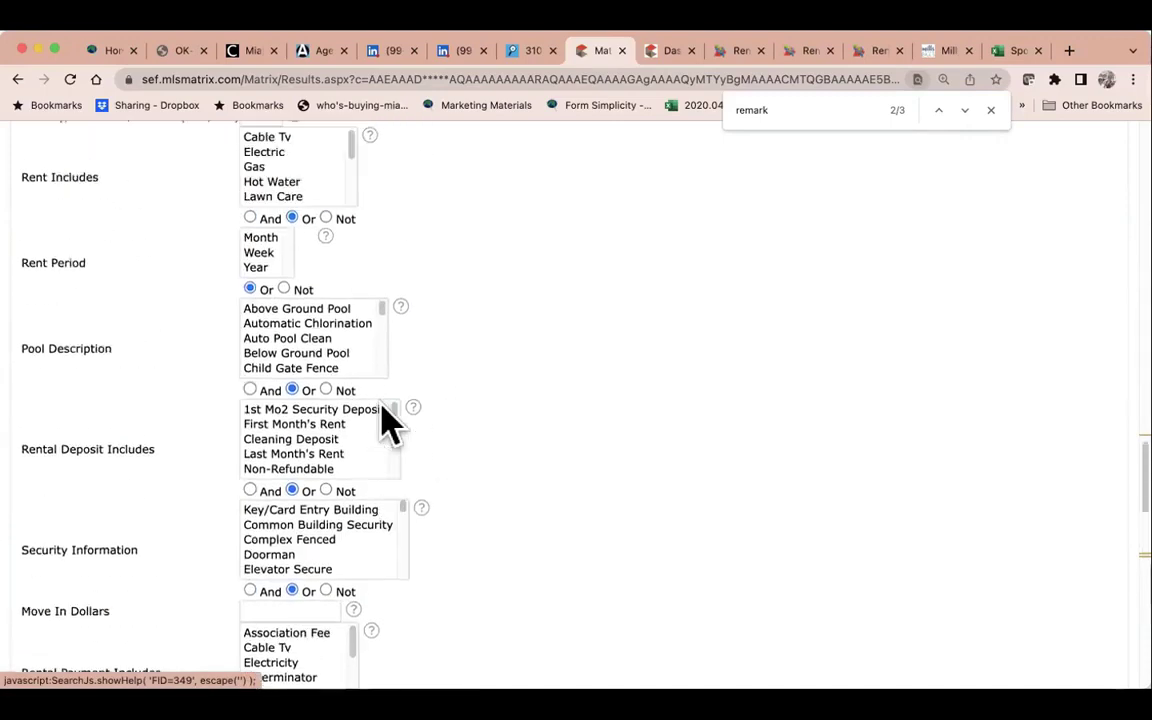
scroll(390, 418, up, 10)
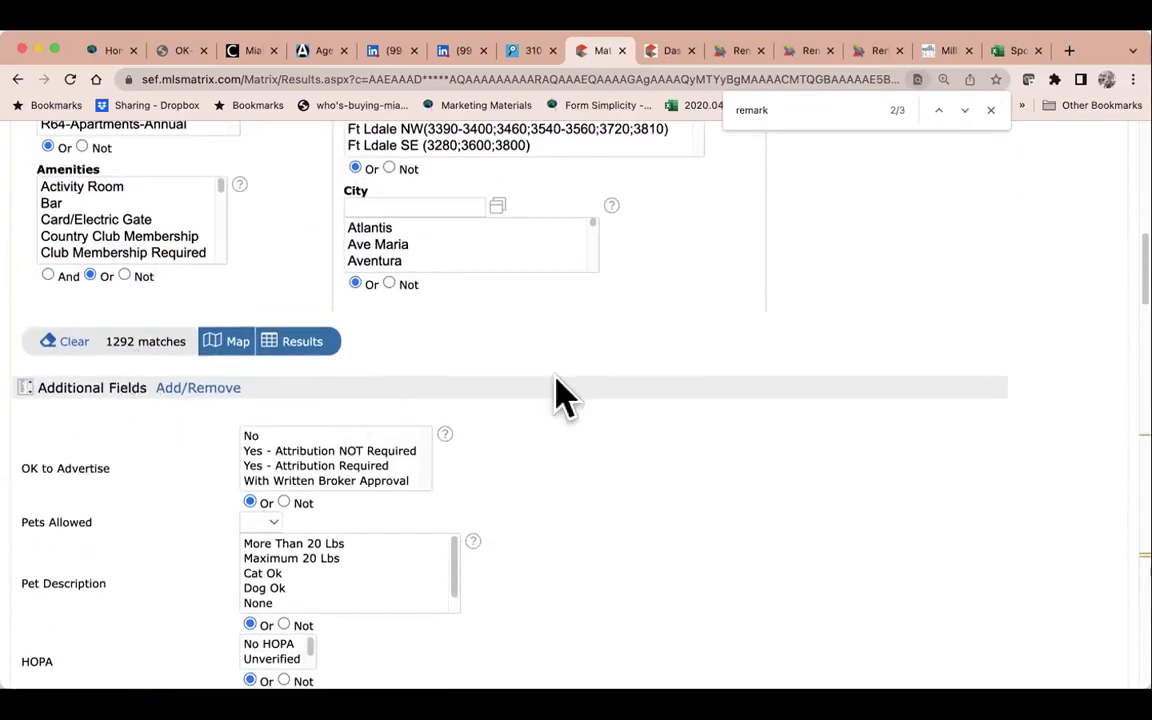
scroll(694, 380, up, 8)
scroll(690, 365, up, 2)
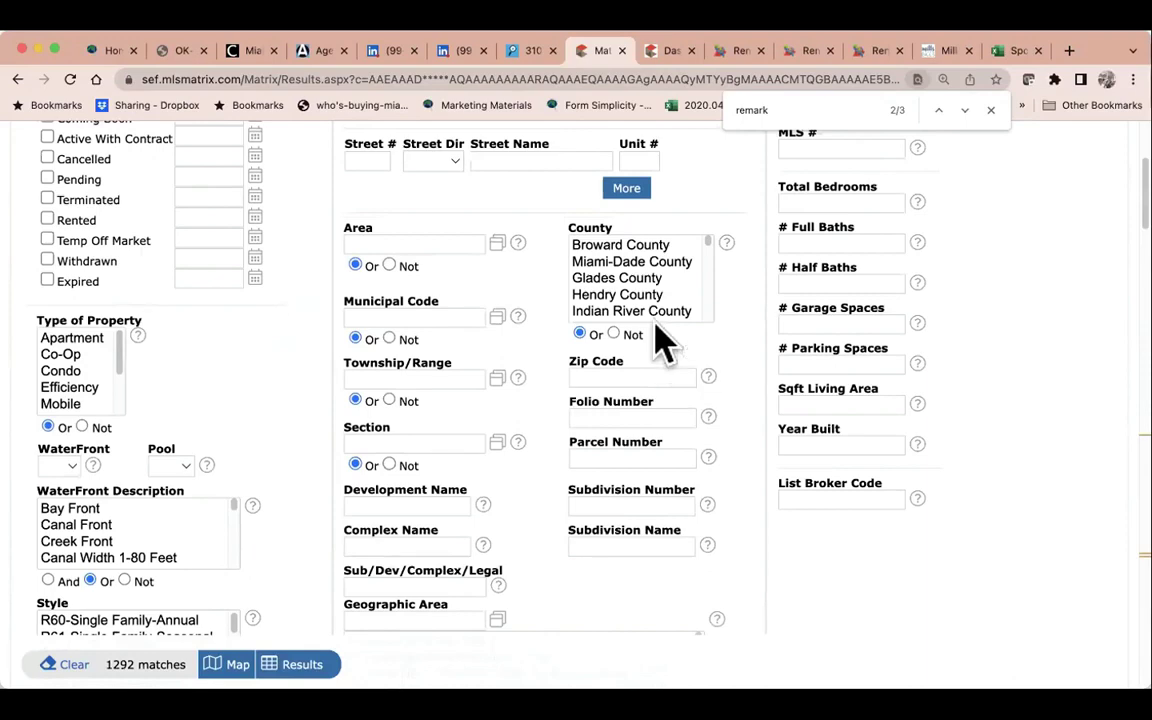
click(637, 261)
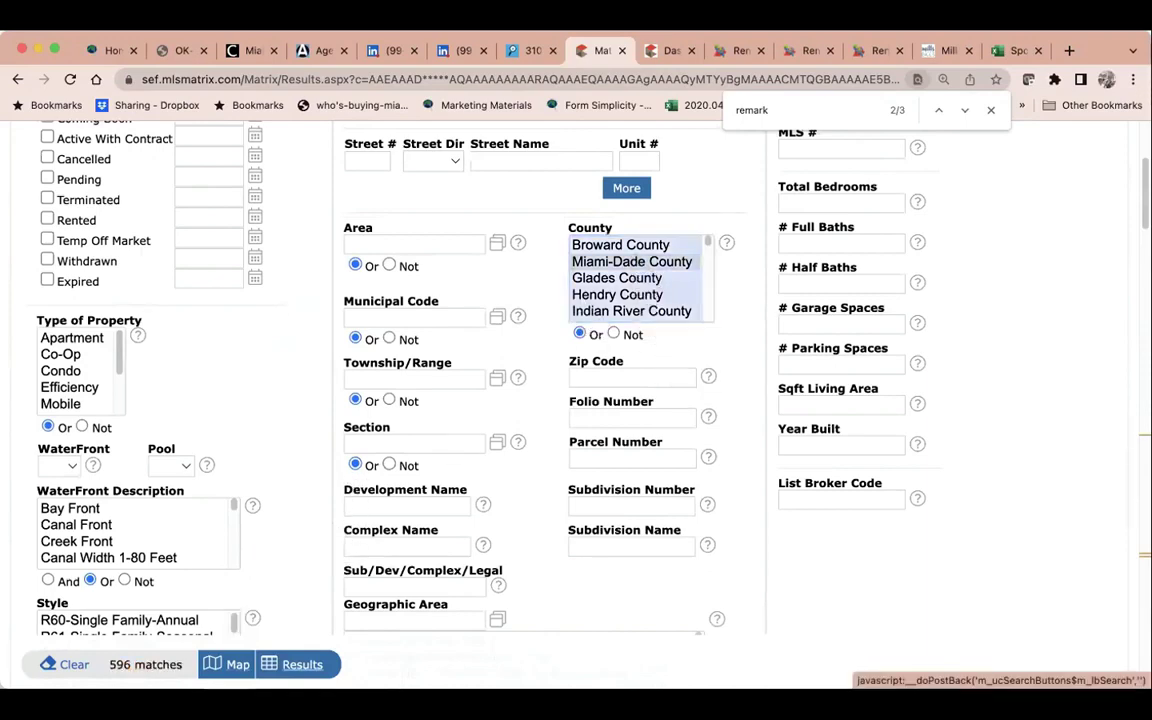
click(300, 664)
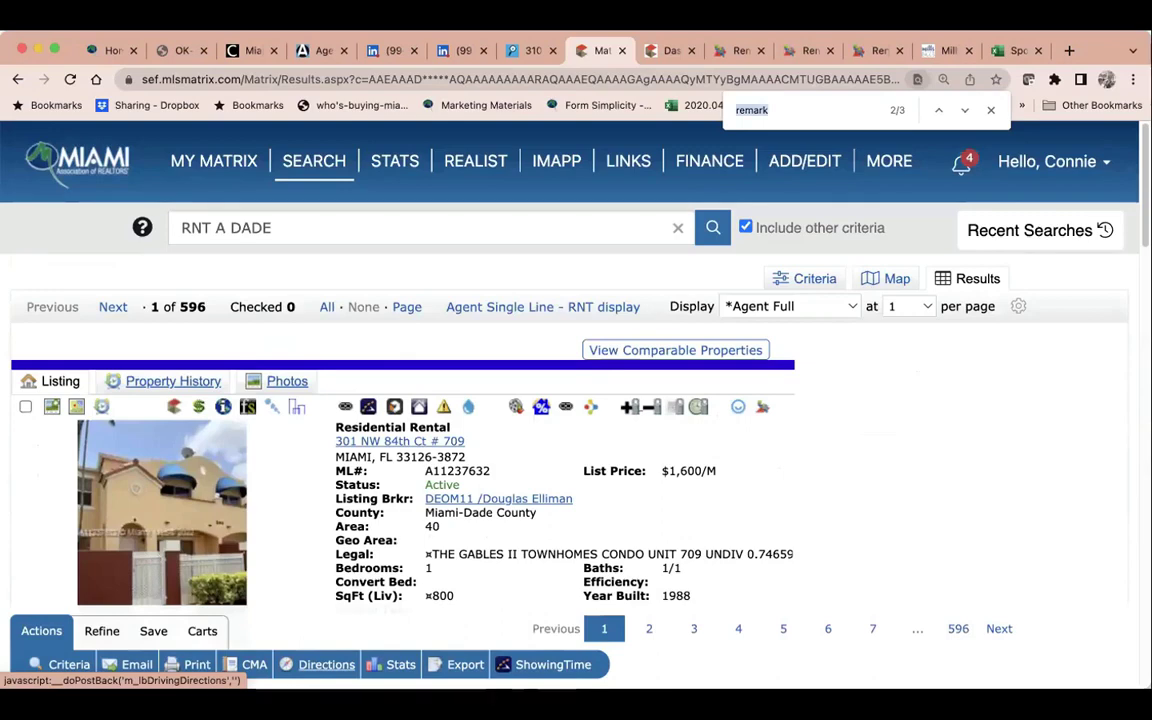
Search the page for 'short' while checking listings 1–3 of 596 for short-term mentions.
key(BackSpace)
key(BackSpace)
text(ho)
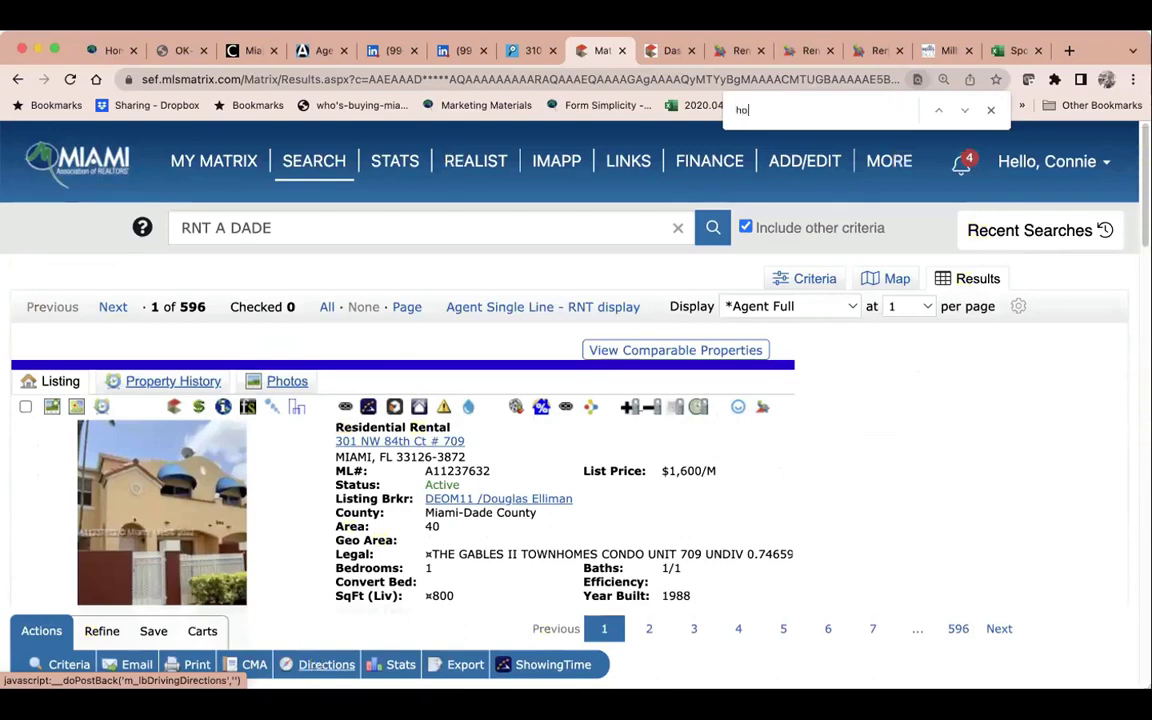
text(short)
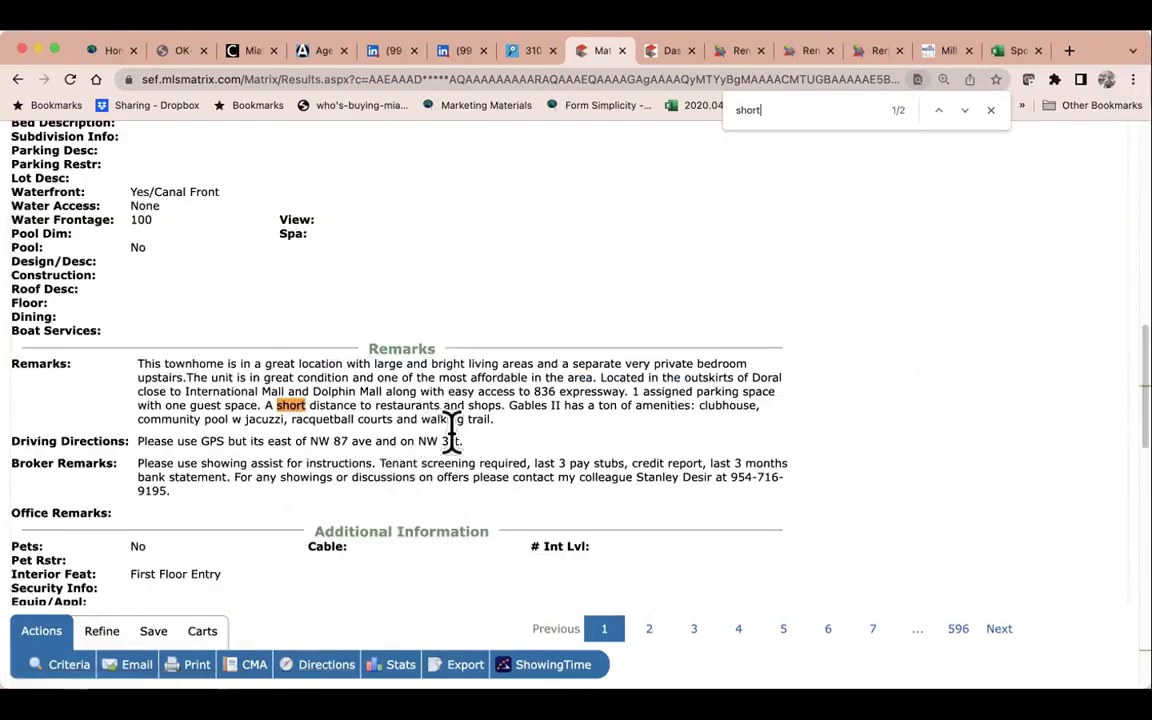
scroll(638, 339, up, 15)
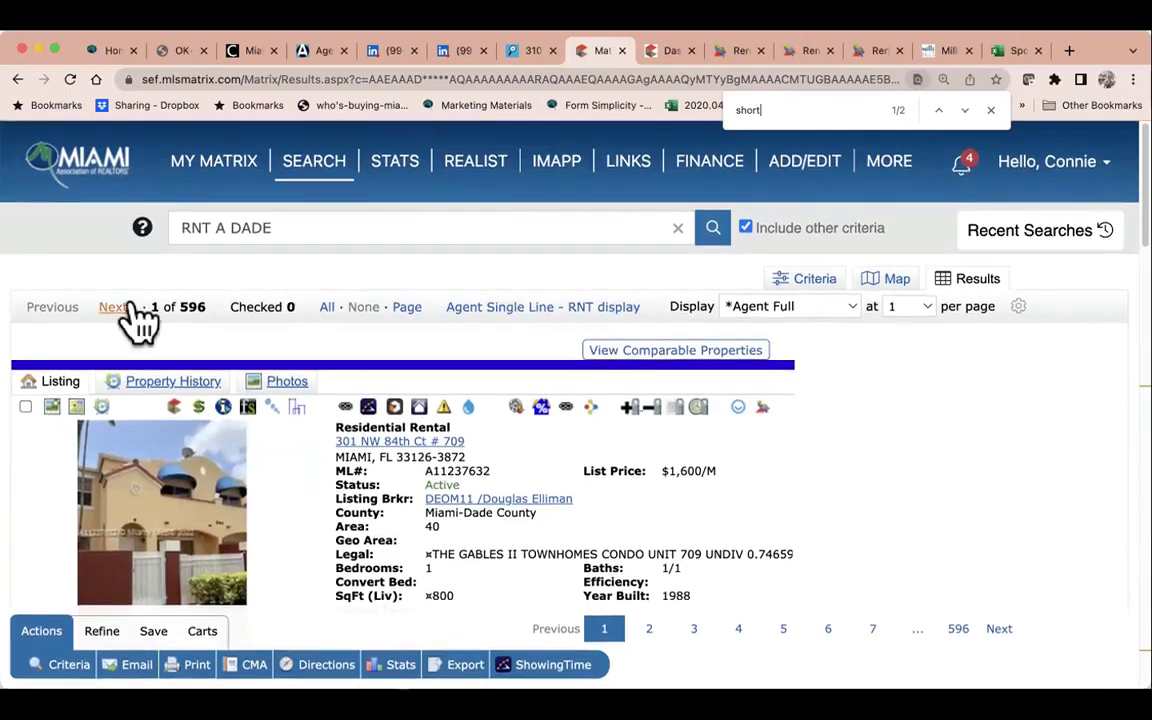
click(116, 307)
scroll(656, 448, down, 15)
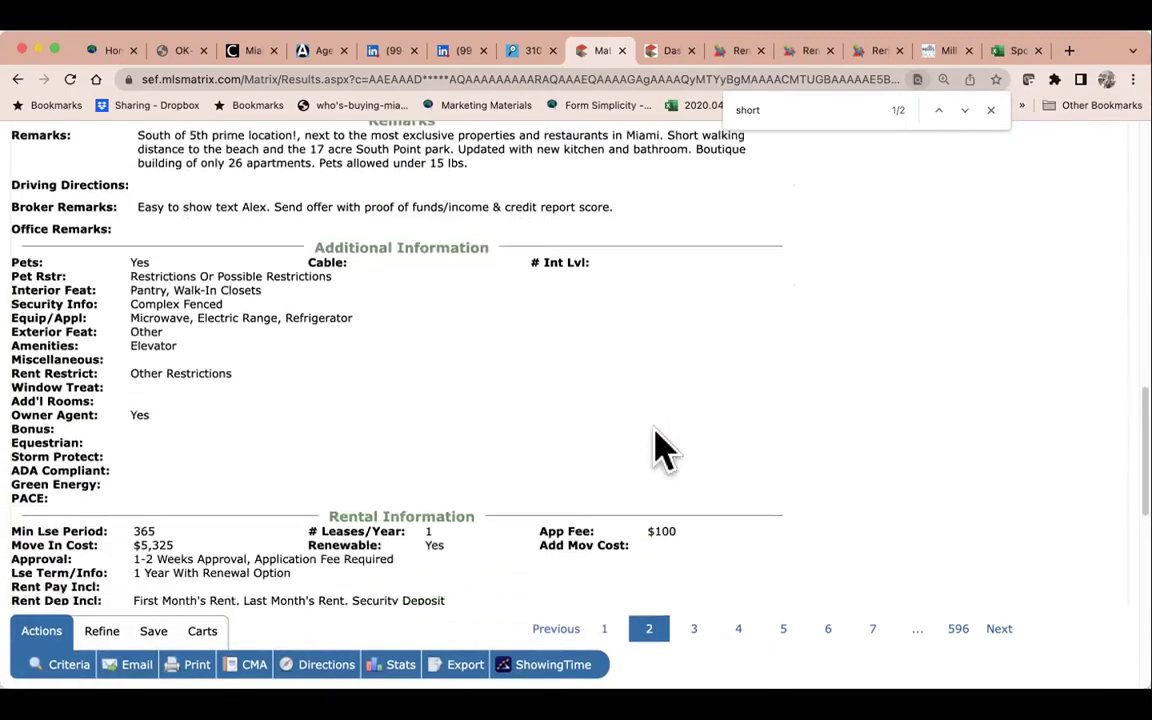
scroll(658, 450, down, 3)
scroll(661, 452, up, 5)
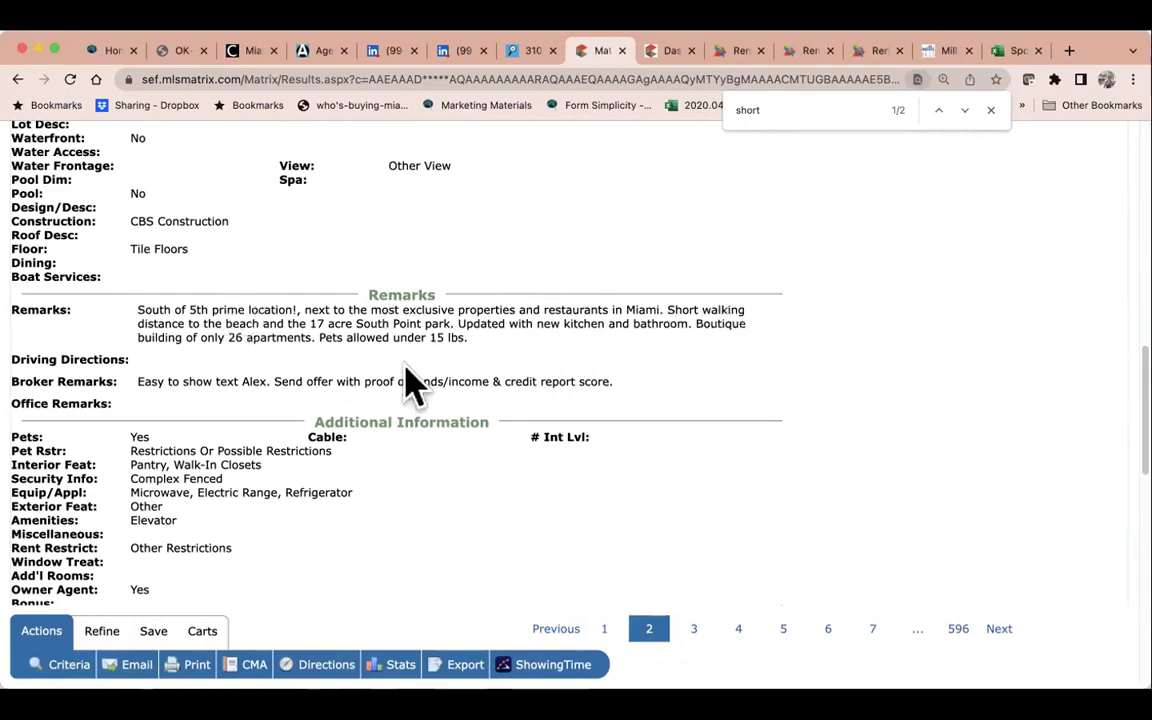
scroll(410, 378, up, 15)
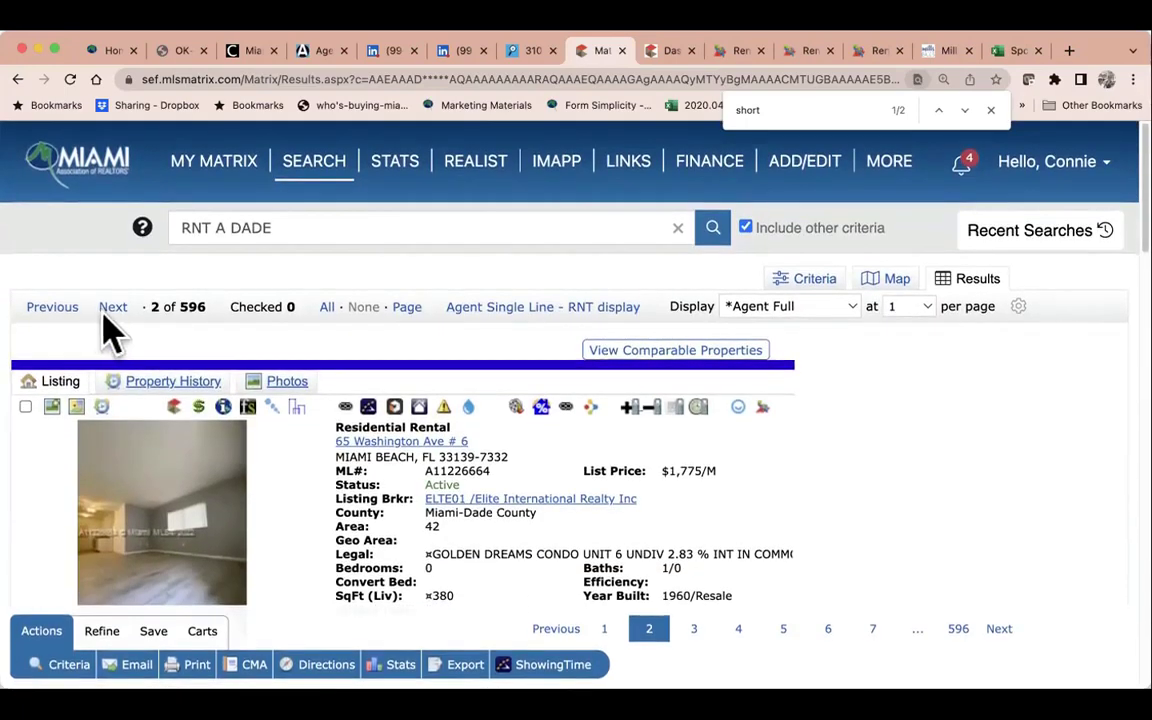
click(110, 311)
Highlight 'Short term rental' in listing 3's remarks.
scroll(398, 428, down, 2)
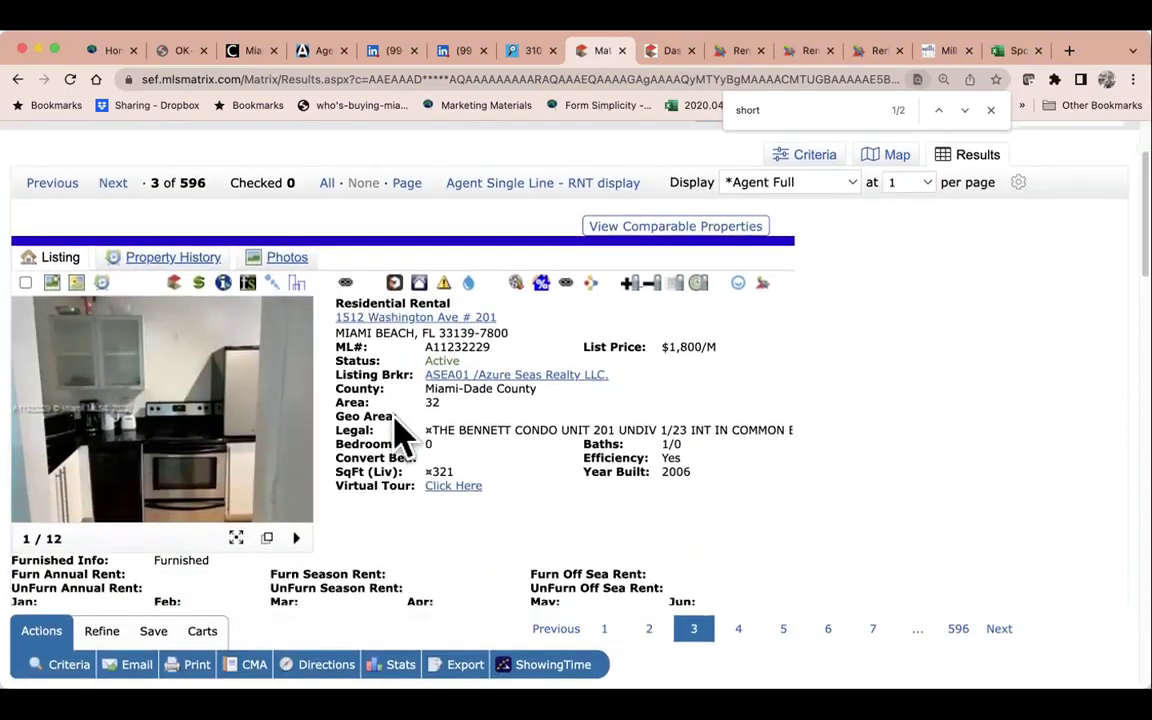
scroll(396, 420, down, 10)
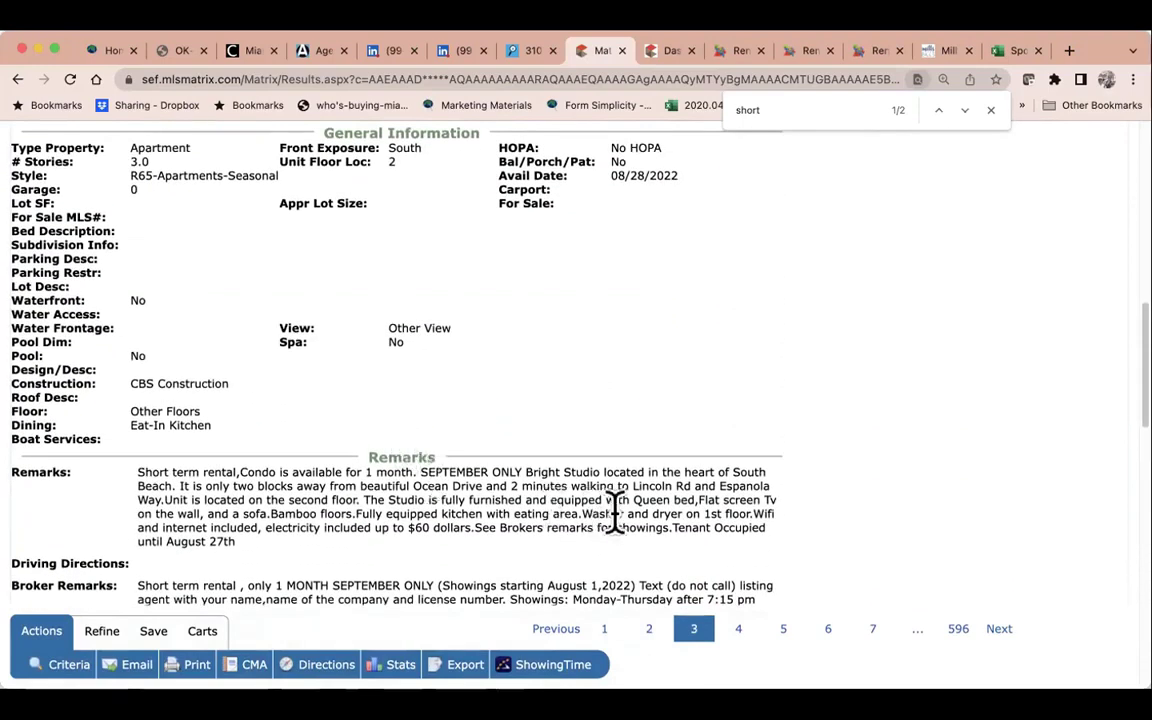
drag(145, 465, 229, 469)
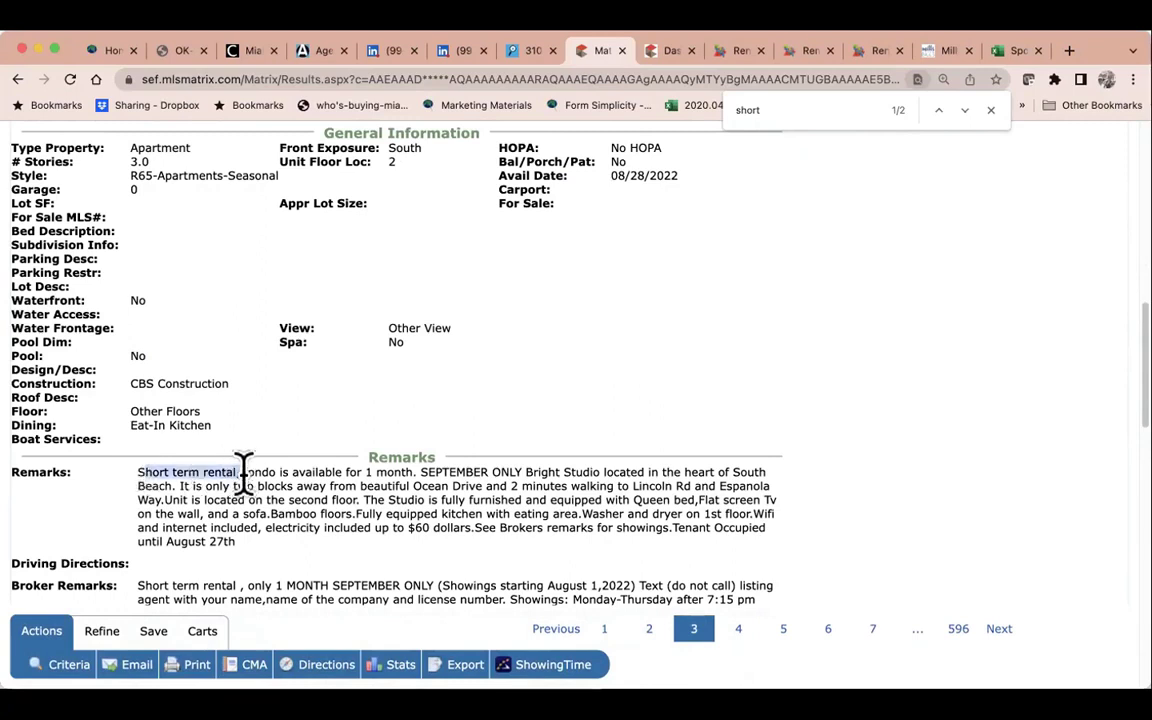
Page forward through five photos of the Washington Ave listing.
scroll(244, 475, up, 10)
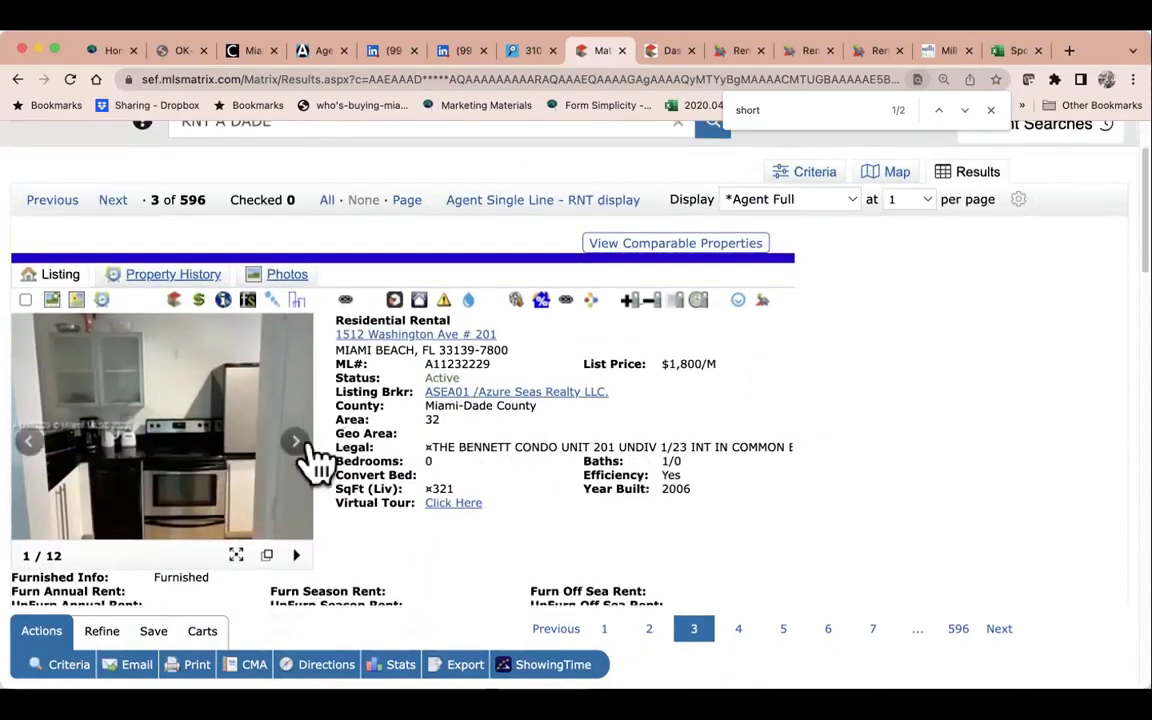
click(295, 442)
click(295, 442)
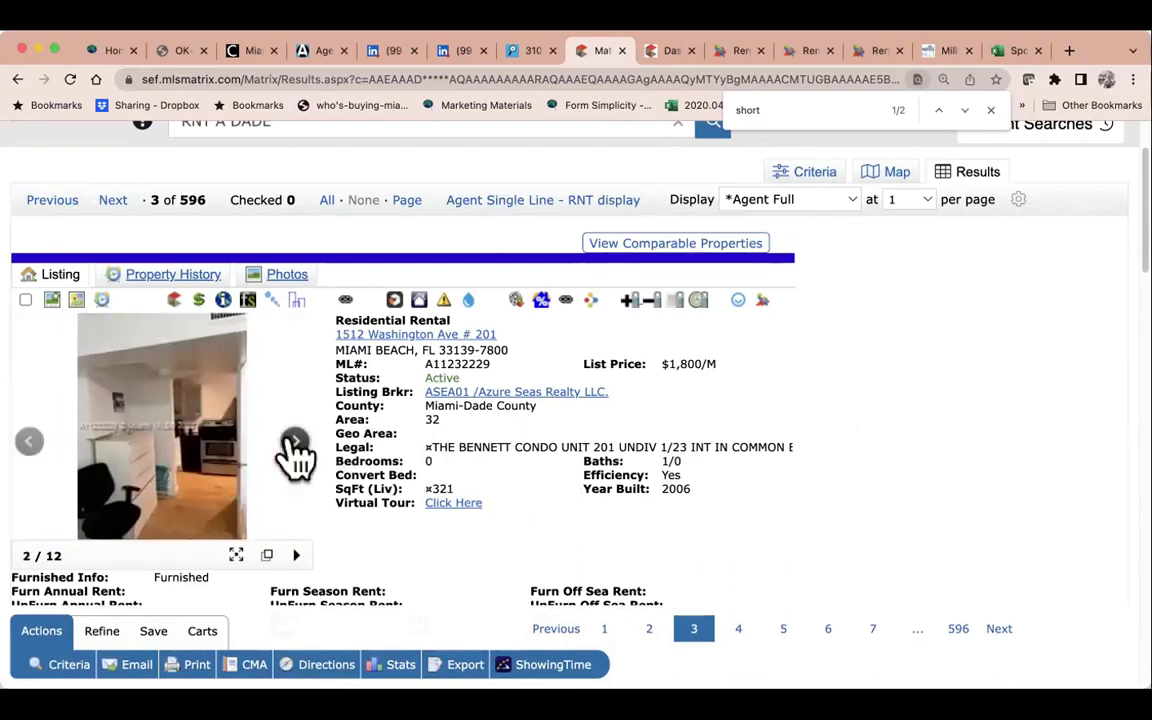
click(295, 442)
click(295, 442)
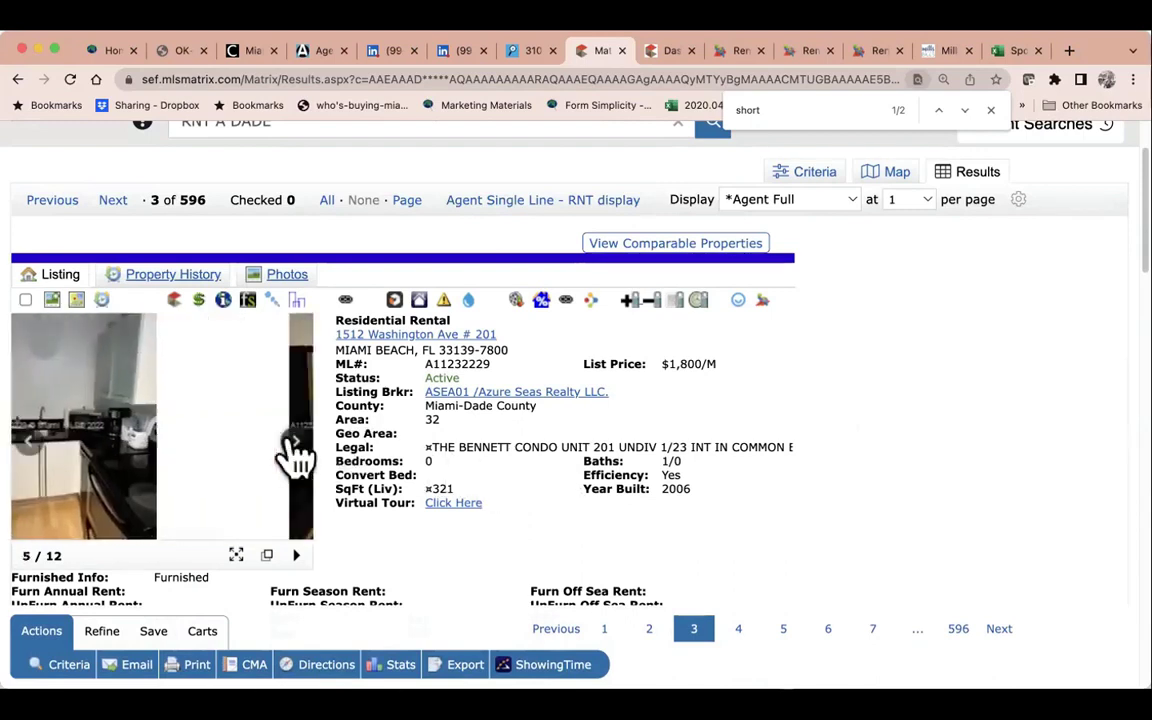
click(295, 442)
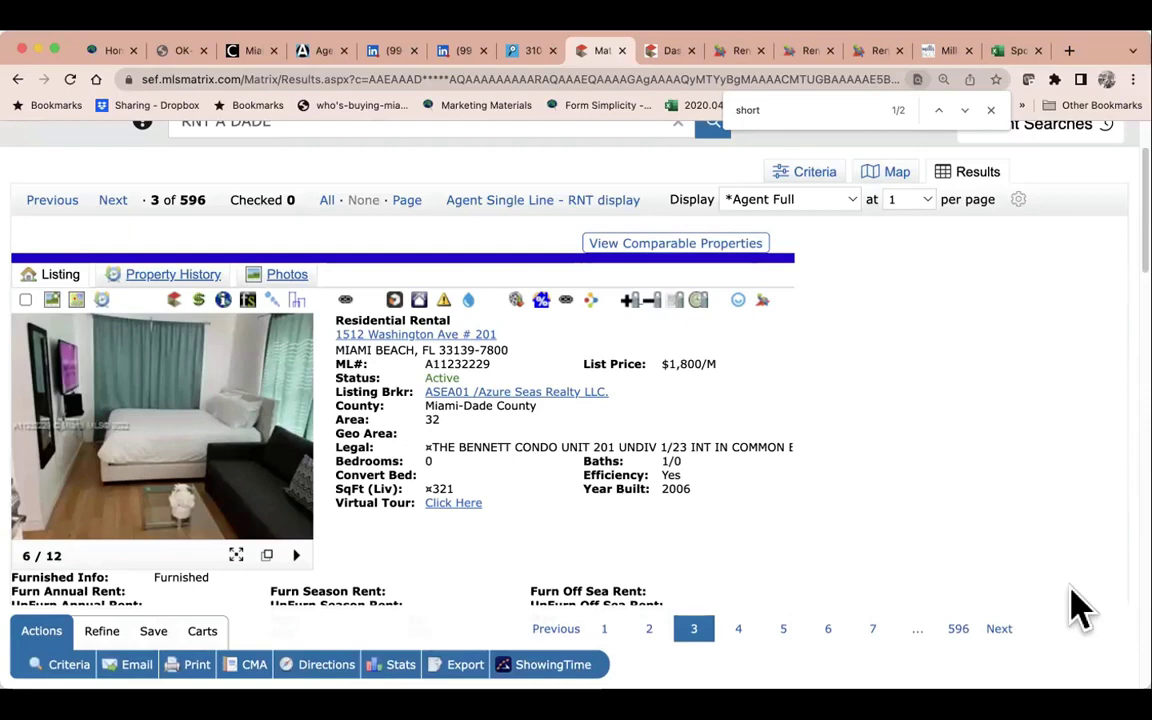
Filter the rental search's Remarks field for *short ter* and display the 344 matching listings.
click(812, 178)
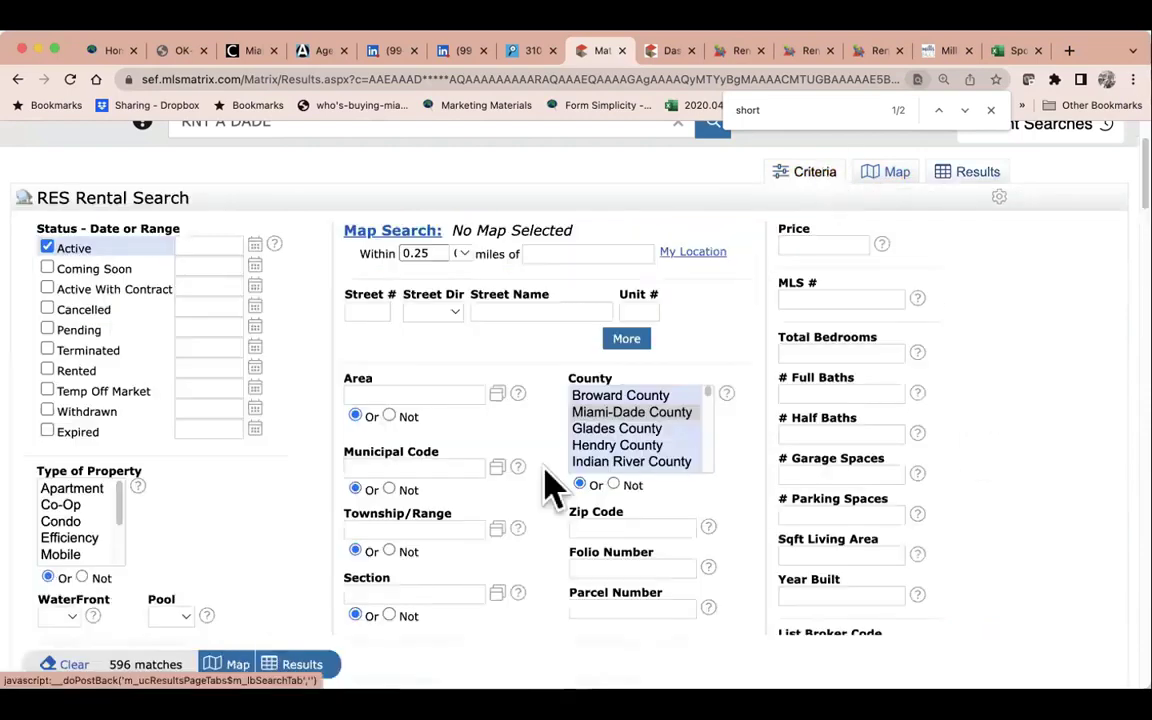
scroll(245, 590, down, 5)
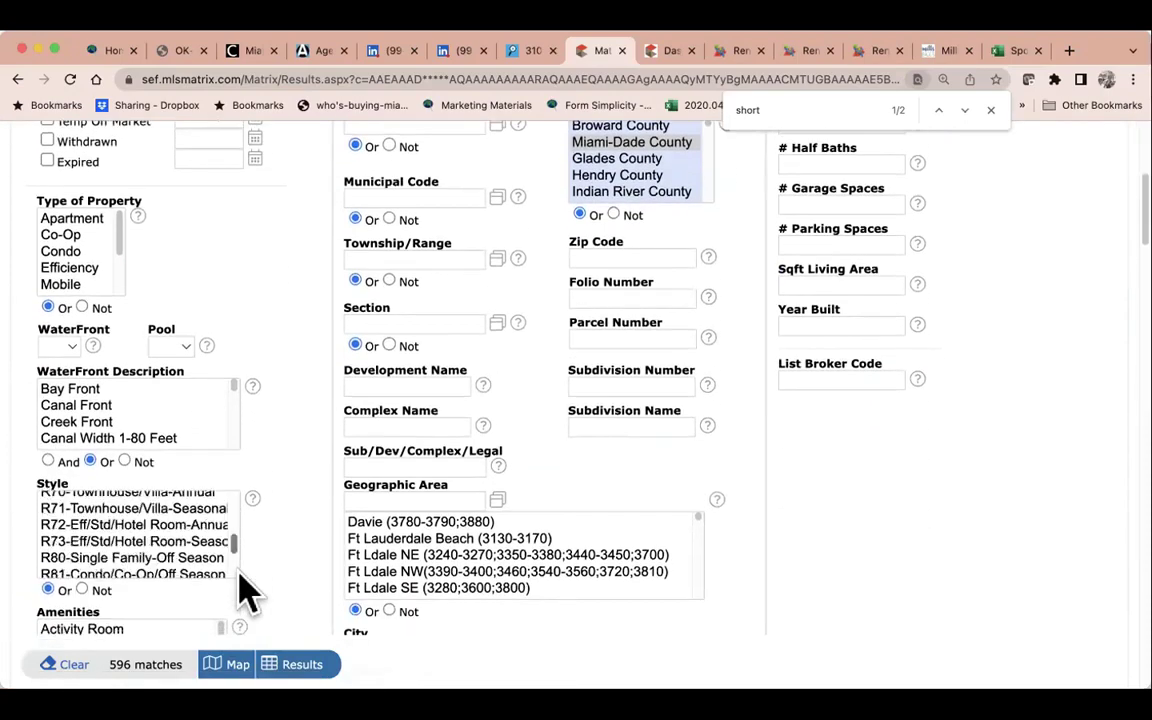
scroll(245, 588, down, 2)
scroll(296, 586, down, 8)
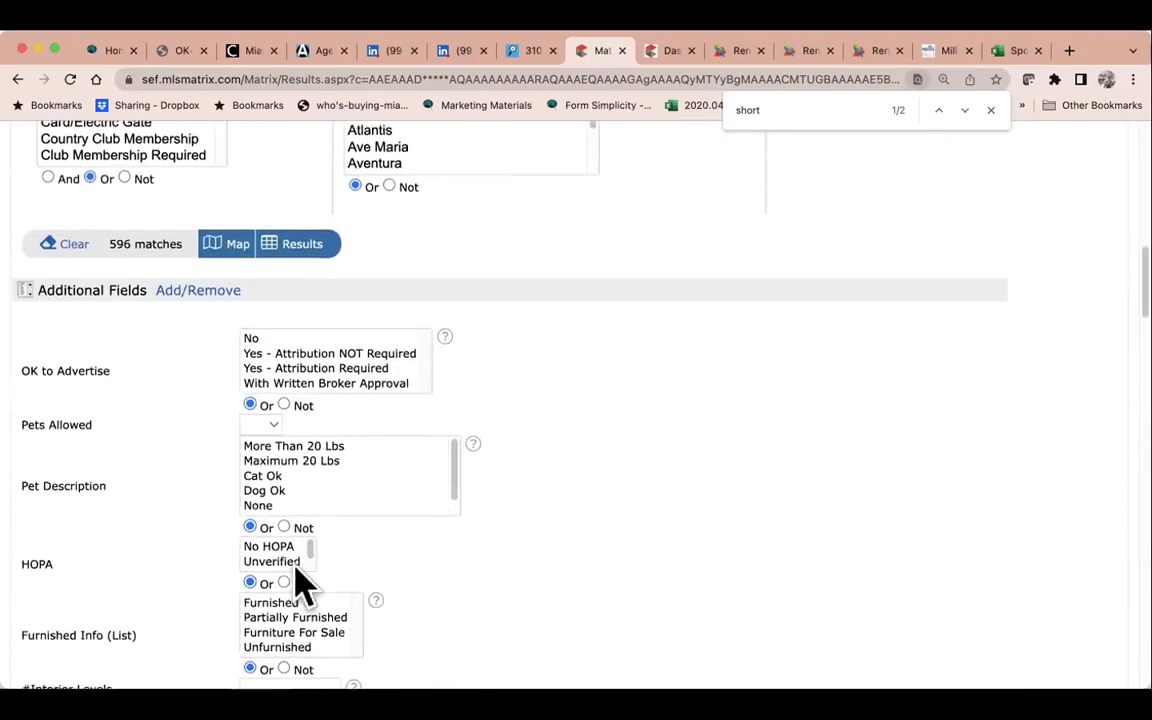
scroll(303, 586, down, 5)
scroll(303, 586, down, 3)
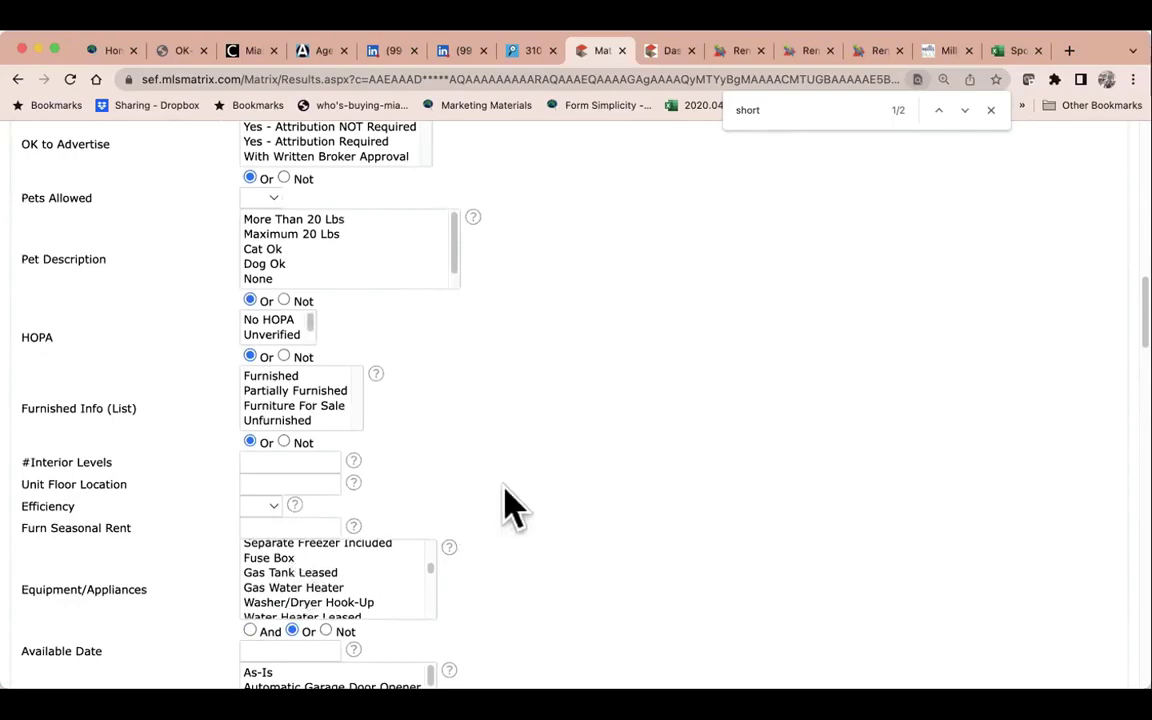
scroll(510, 505, down, 10)
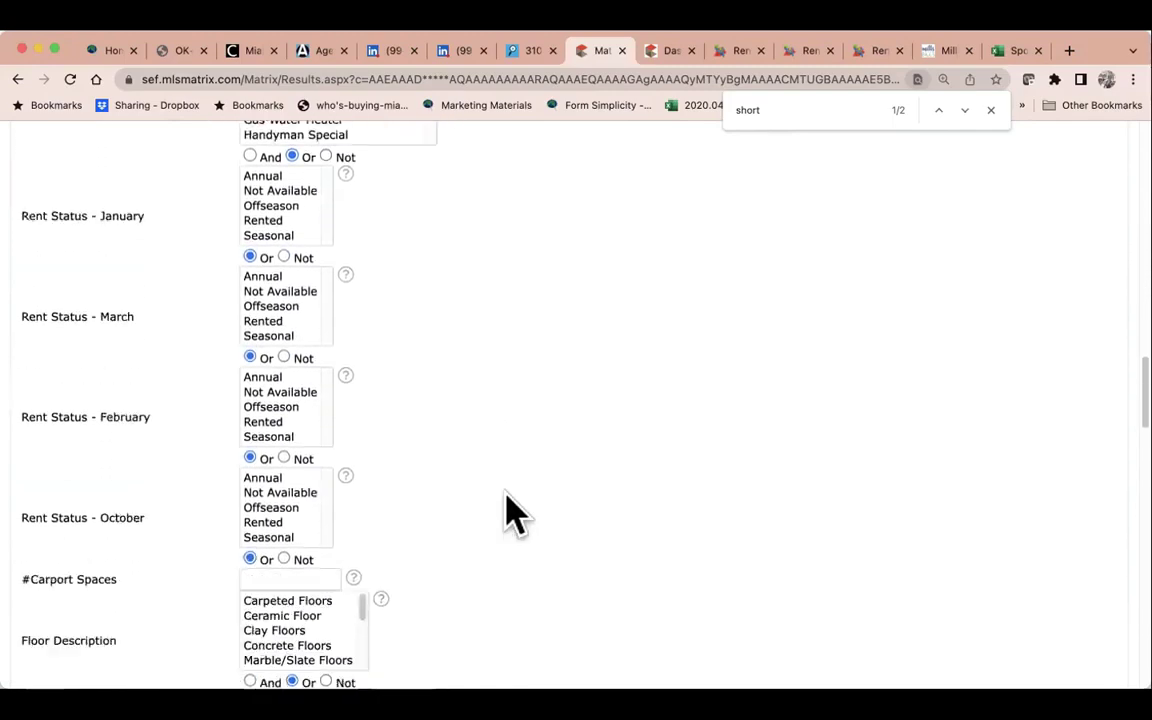
scroll(510, 510, down, 8)
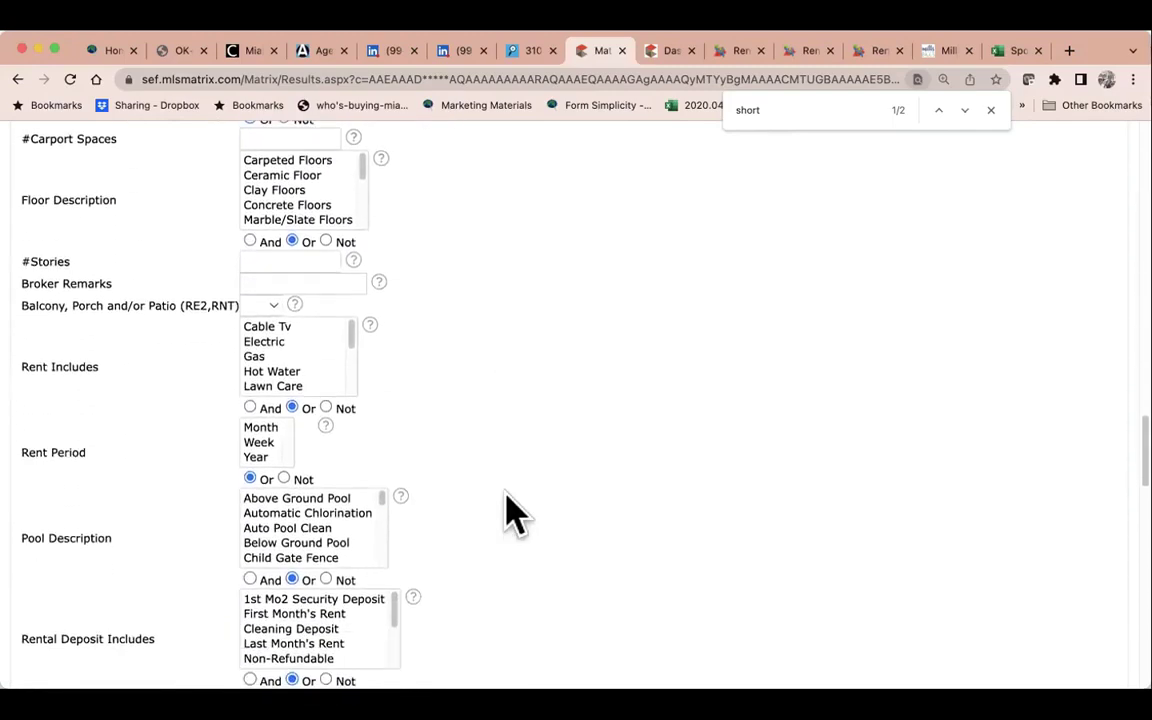
scroll(510, 515, down, 8)
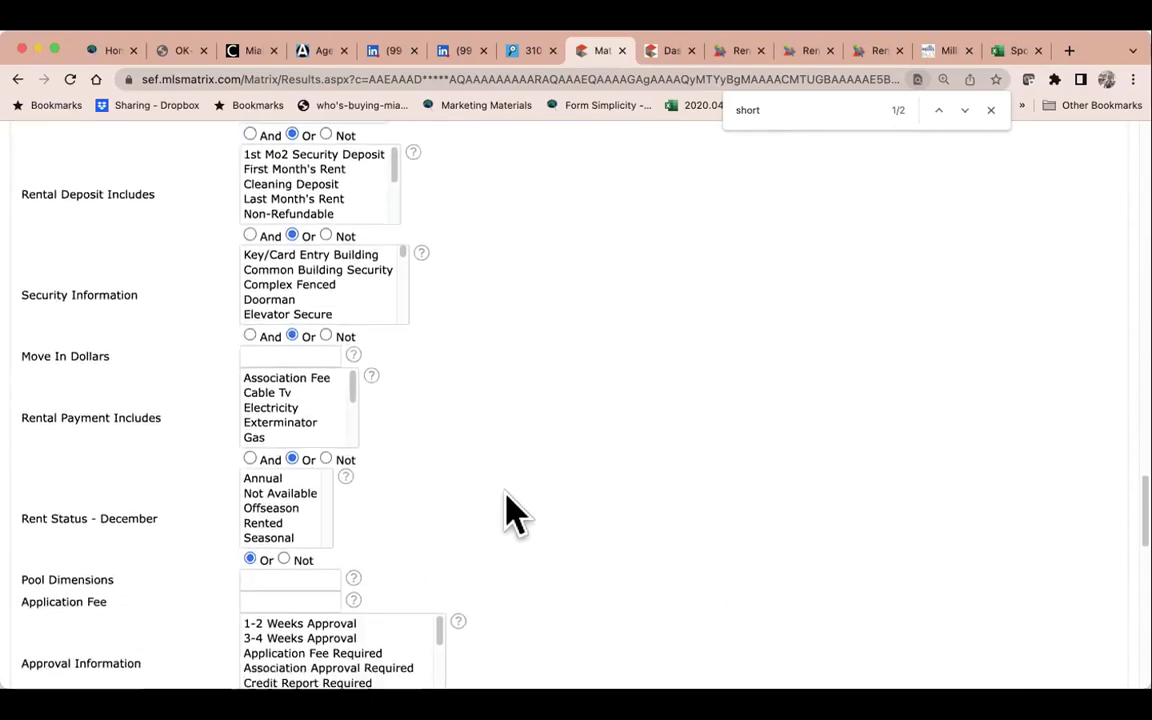
scroll(507, 514, down, 4)
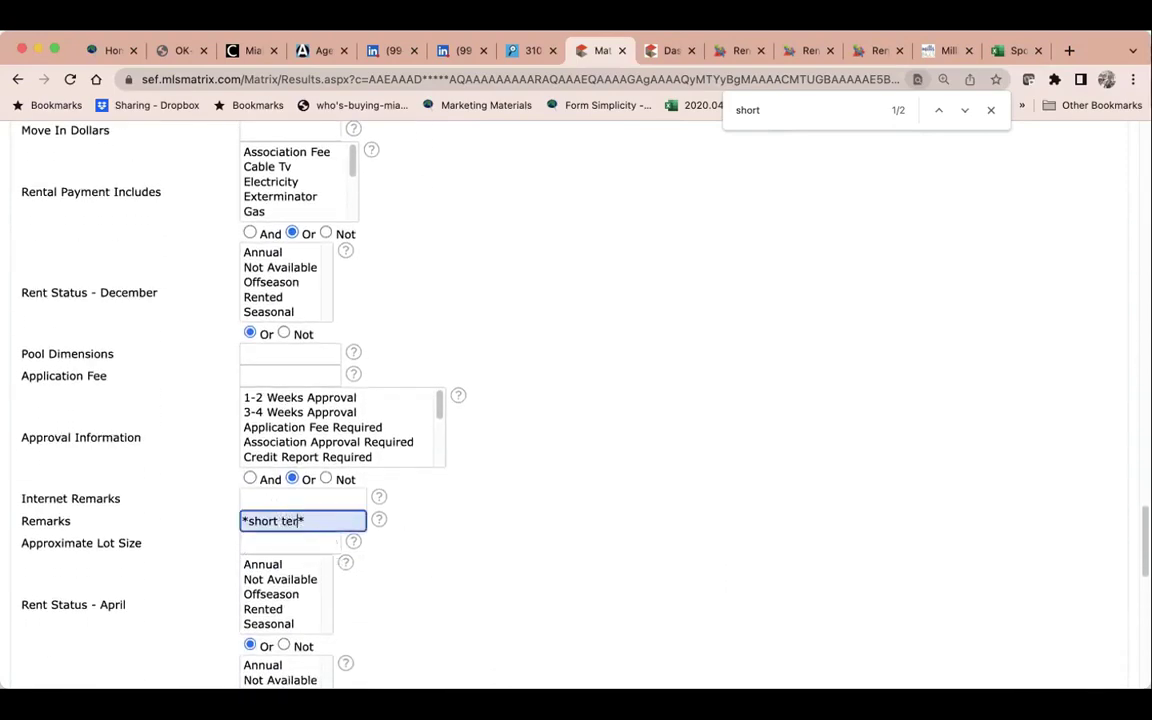
scroll(330, 553, up, 20)
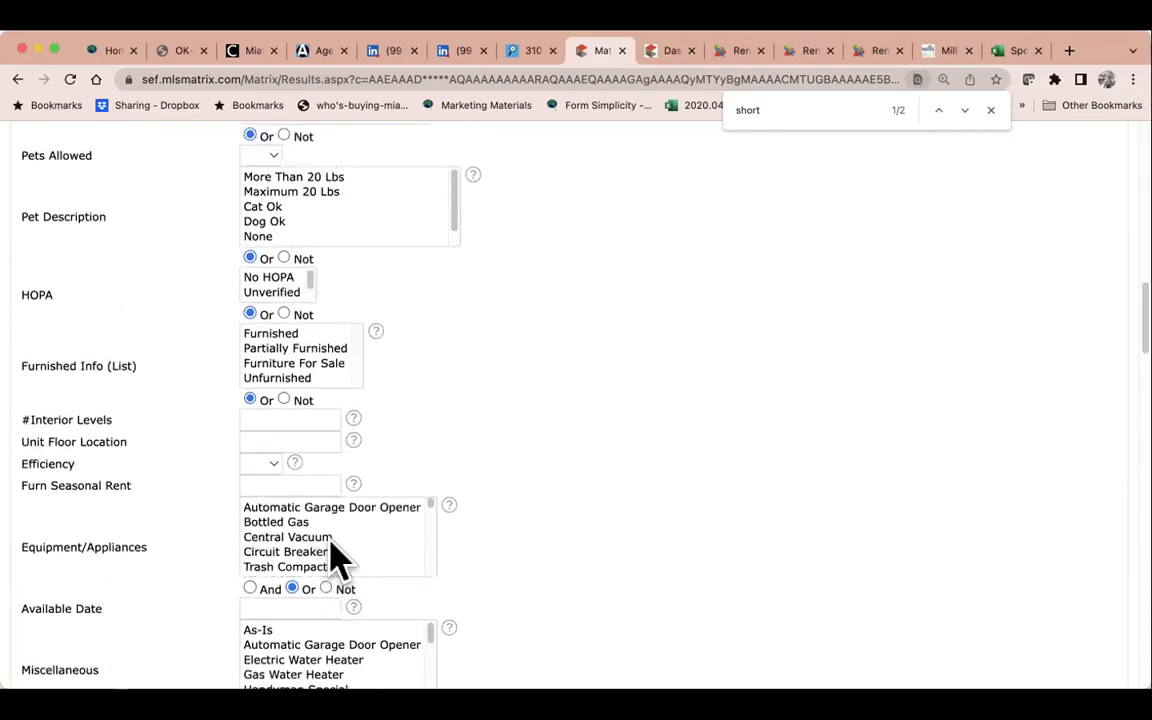
scroll(338, 560, up, 20)
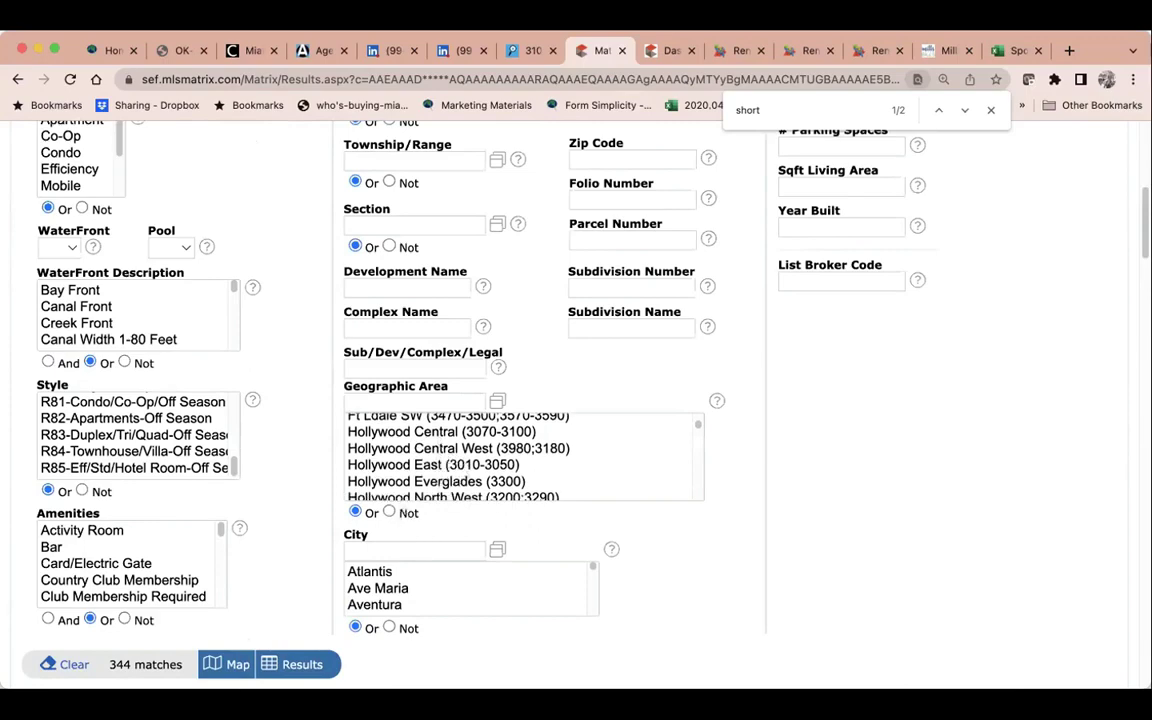
click(300, 664)
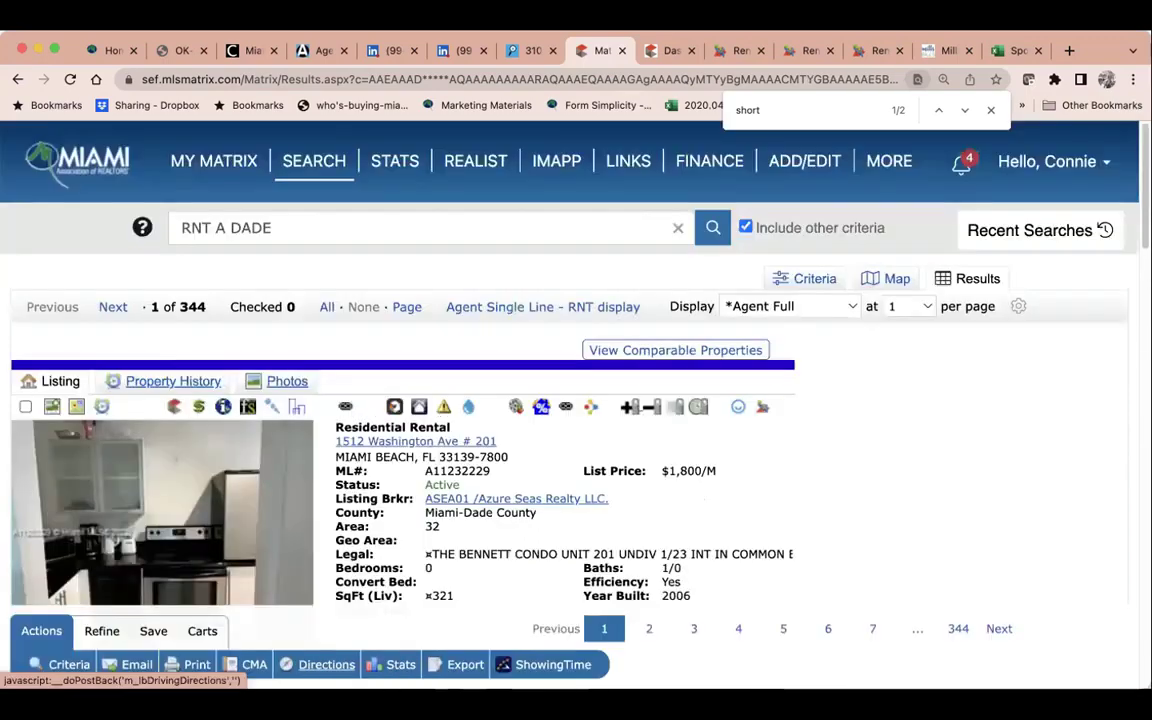
Advance to listing 4 of 344, the Sunny Isles studio, and highlight '13% short term rental taxes'.
click(112, 308)
click(113, 309)
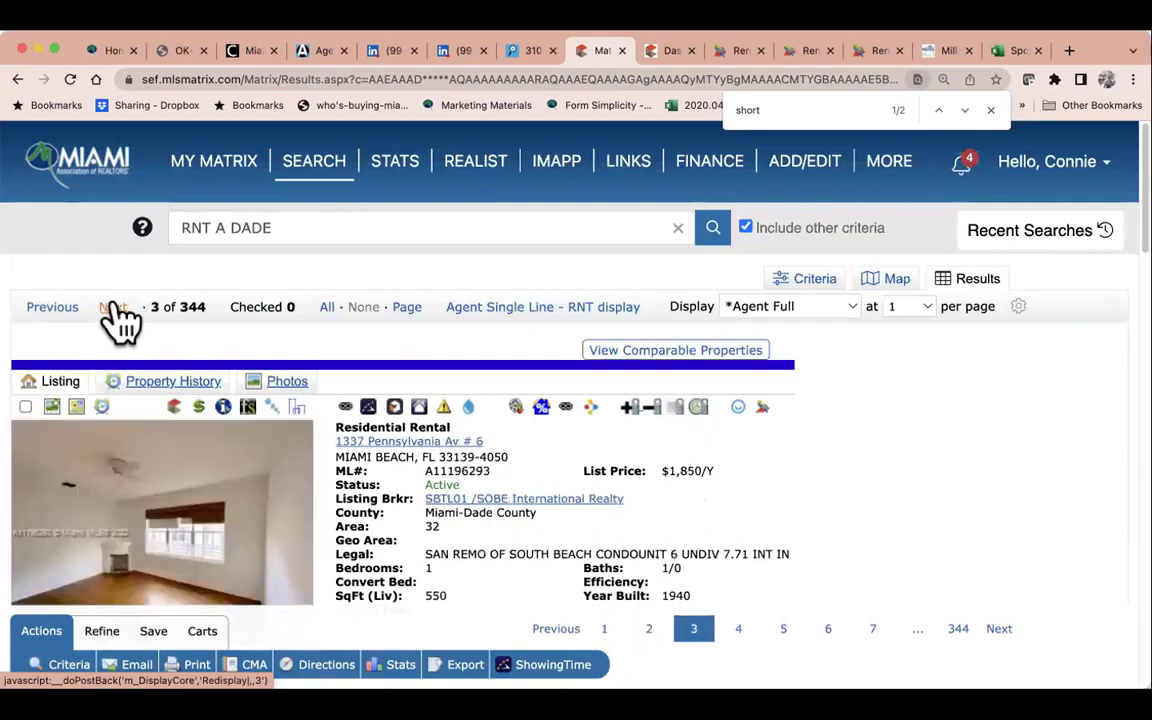
scroll(116, 320, down, 5)
scroll(116, 320, down, 10)
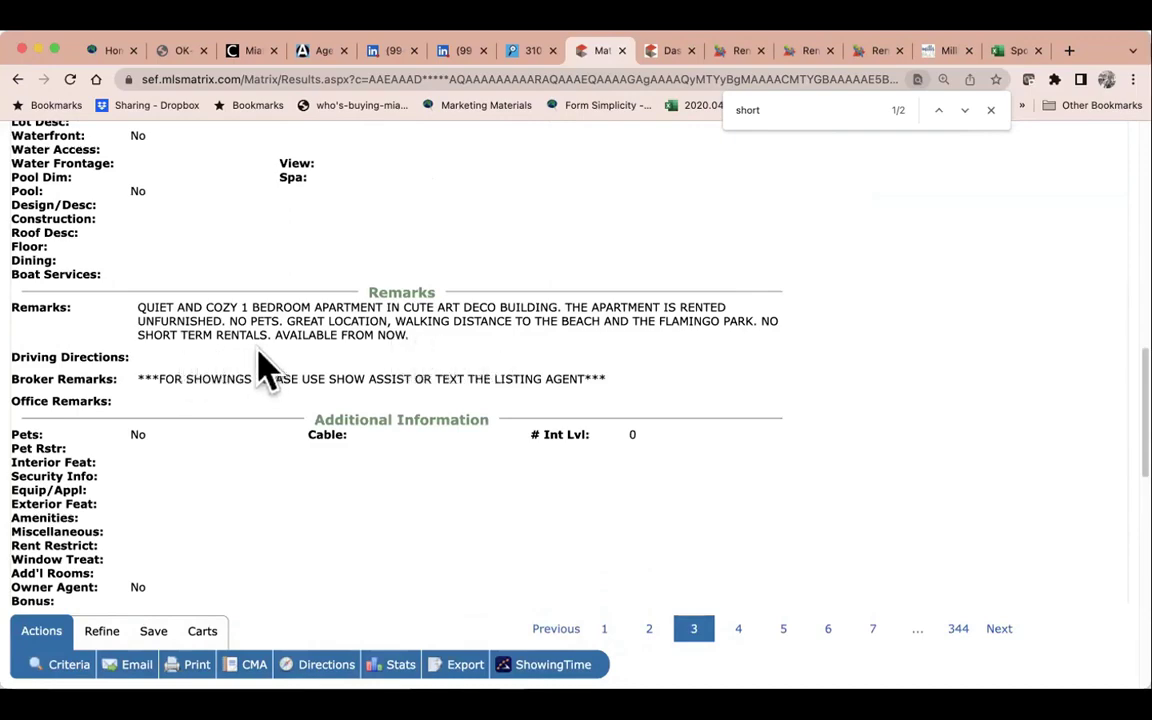
scroll(265, 368, up, 15)
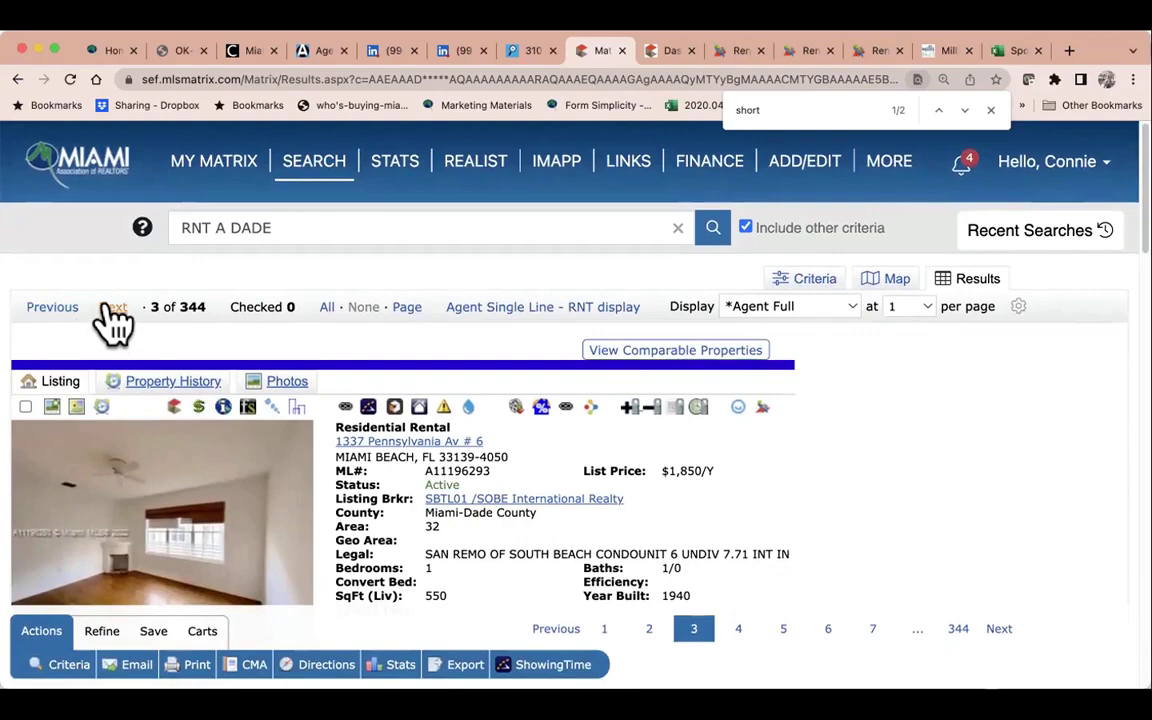
click(110, 307)
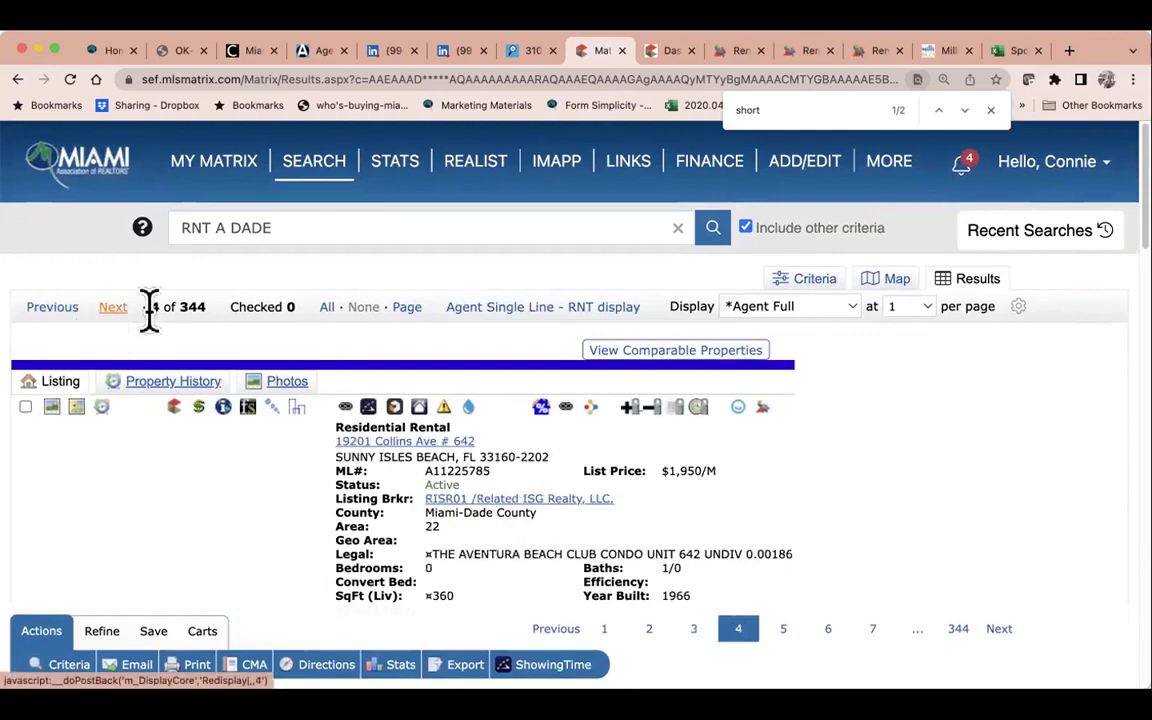
scroll(376, 420, down, 15)
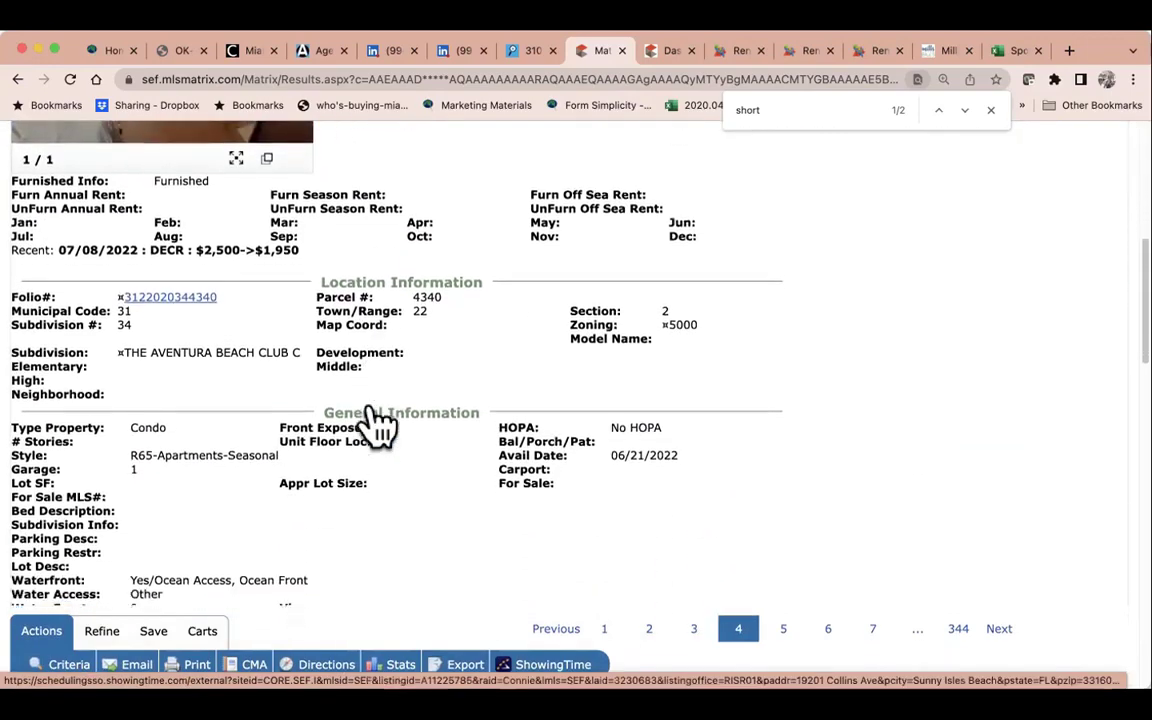
scroll(372, 404, down, 2)
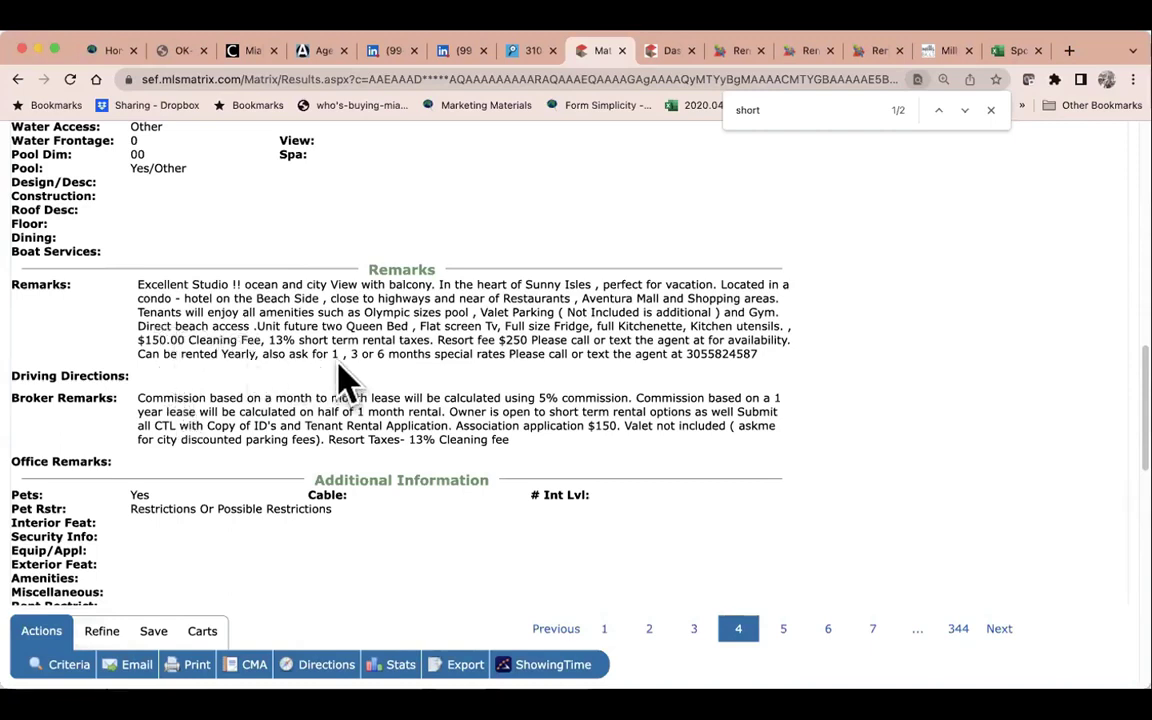
drag(268, 340, 424, 340)
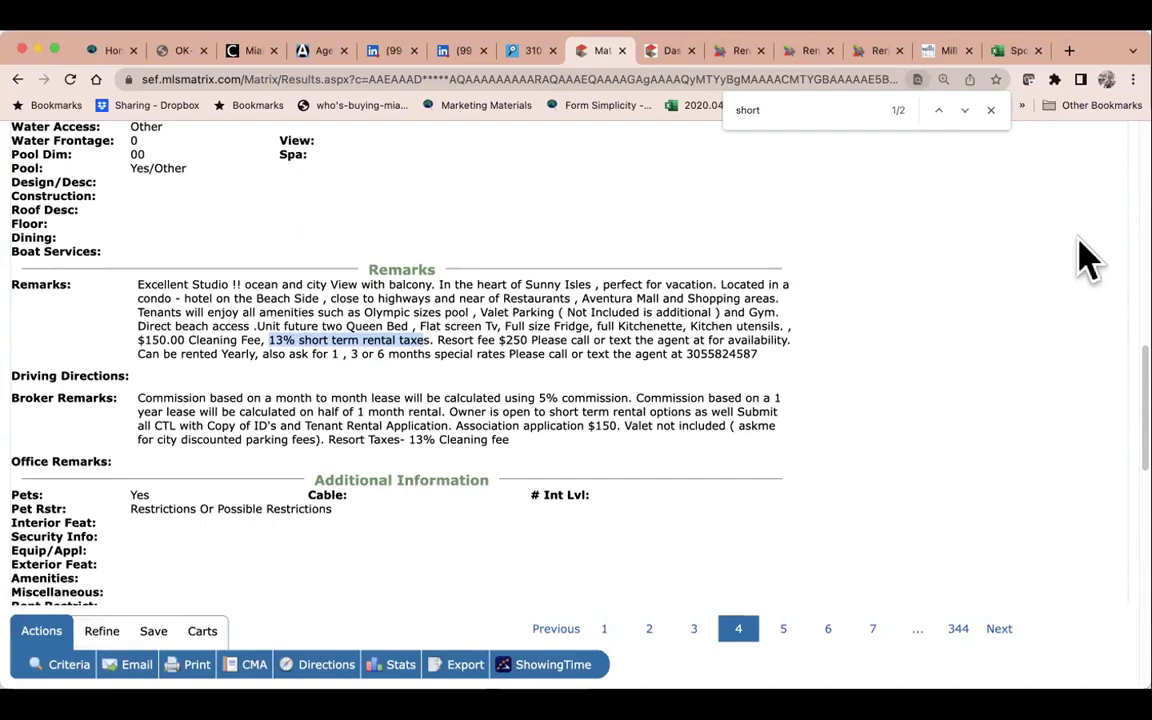
Return from the OK to Advertise flyer to the MLS page and open 'SEF RNT - Revised 06172019'.
click(170, 50)
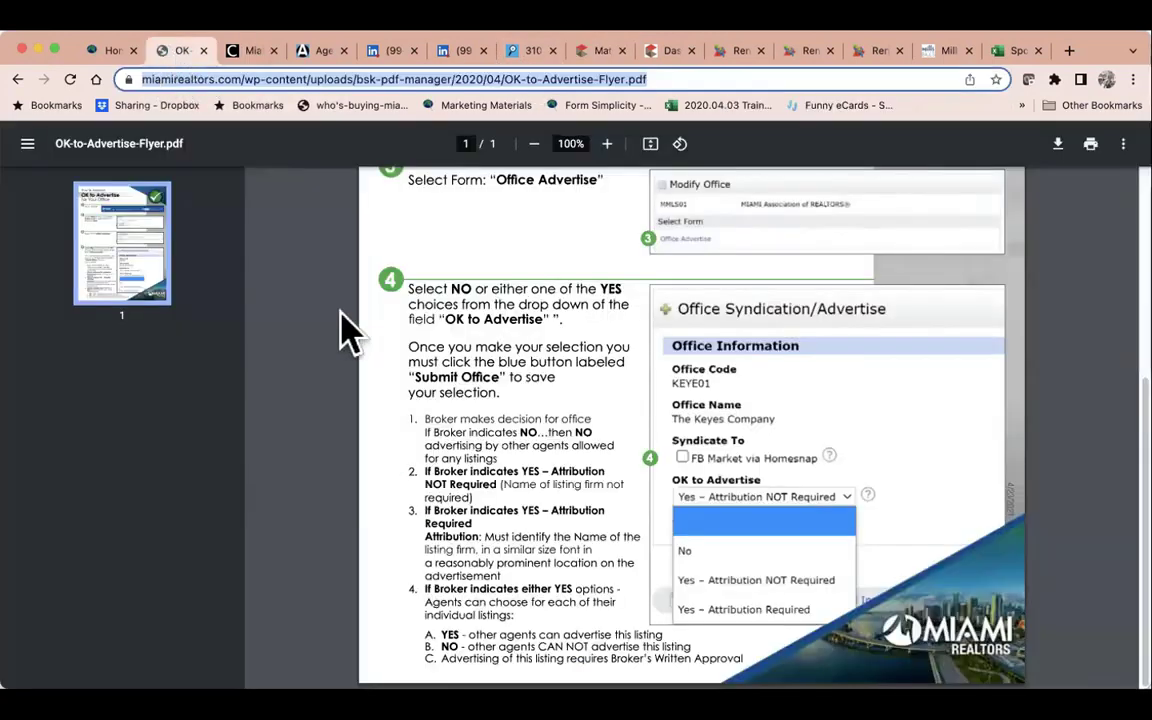
click(16, 79)
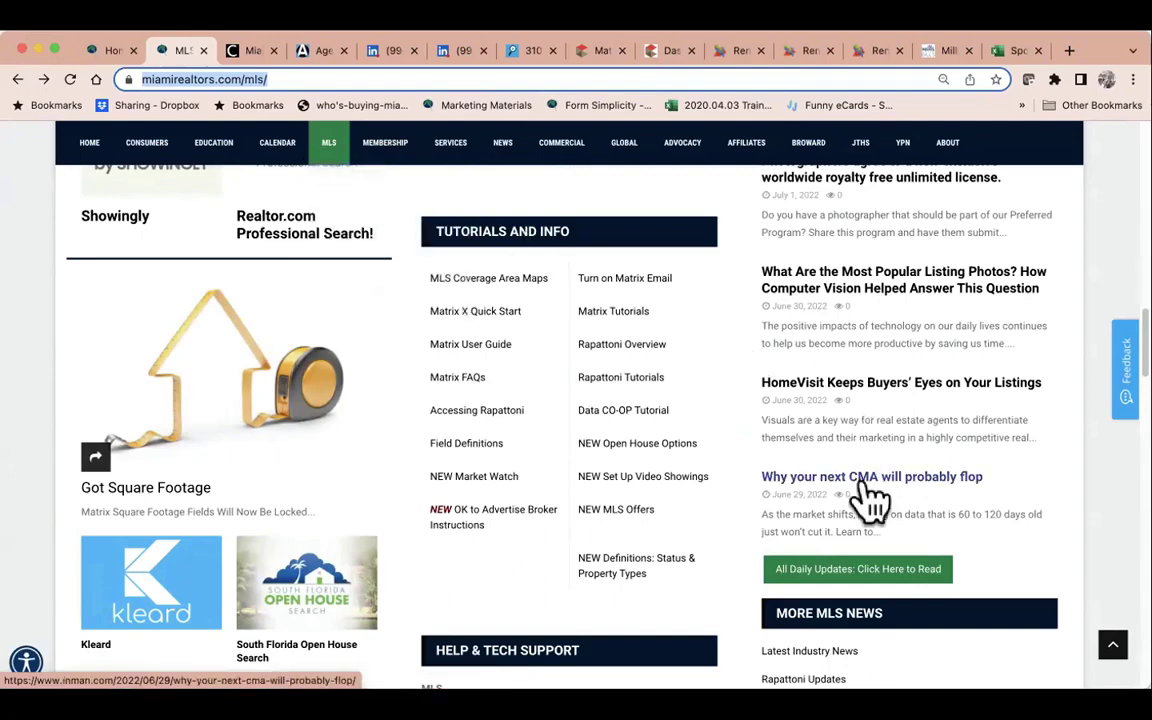
scroll(869, 500, down, 3)
scroll(869, 490, down, 4)
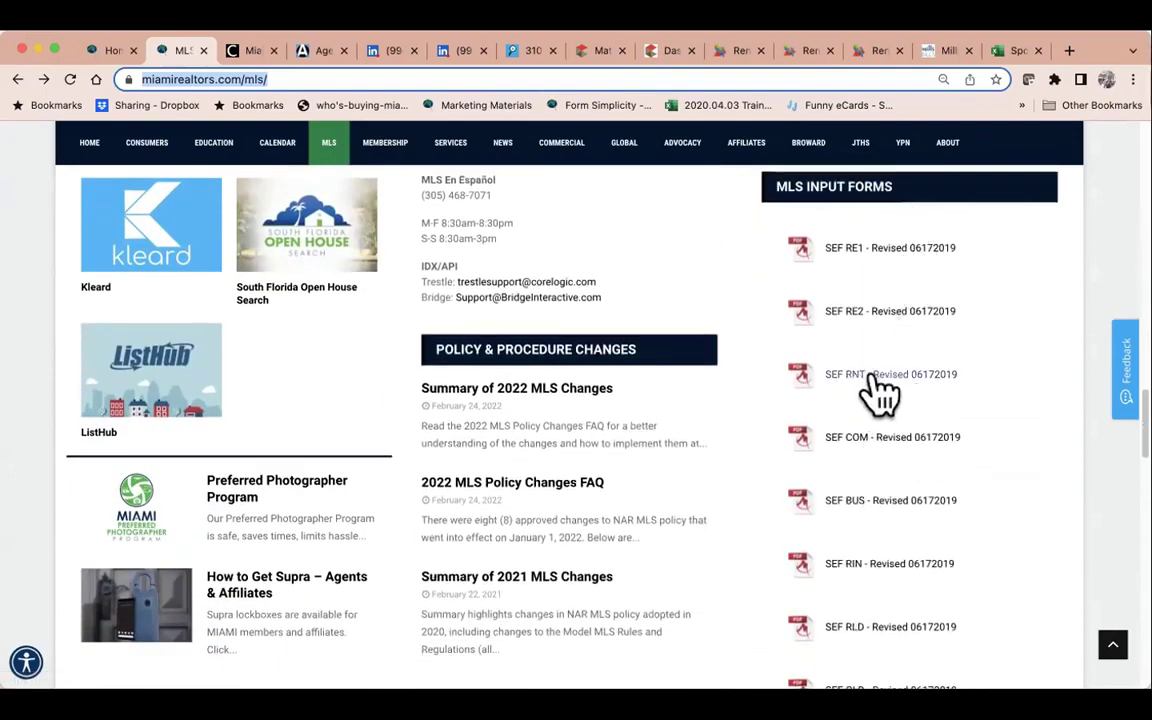
click(888, 392)
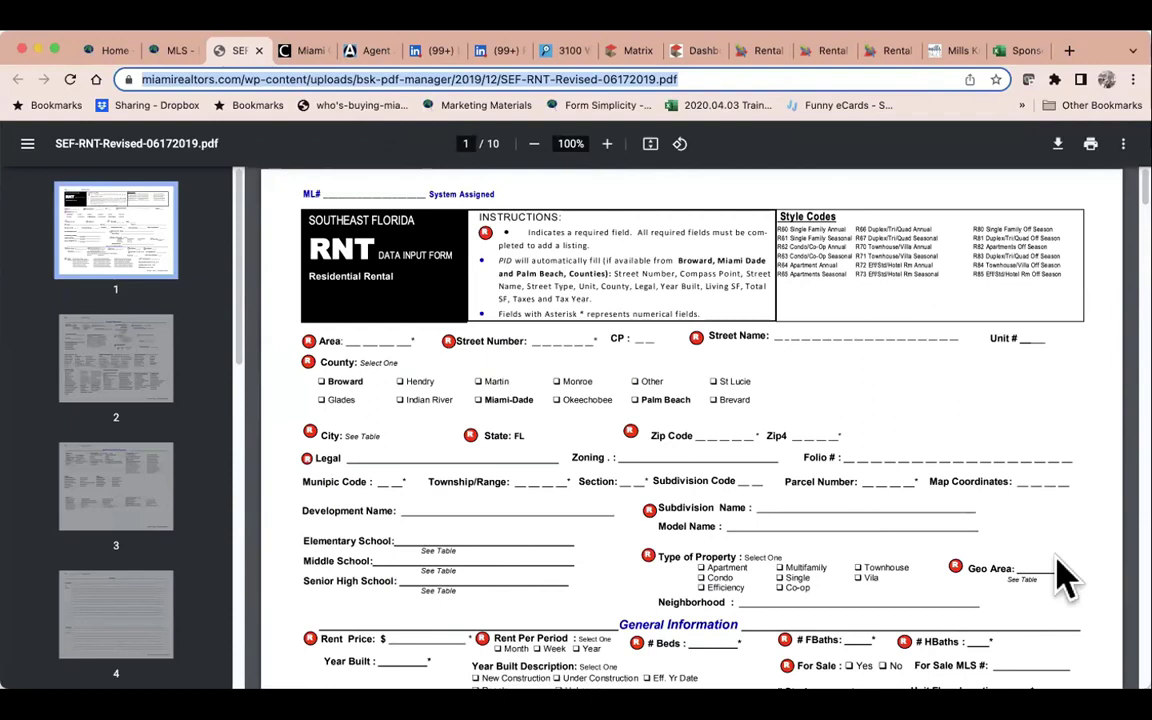
Reopen the SEF RNT form PDF from the MLS resources page in a new tab.
click(170, 52)
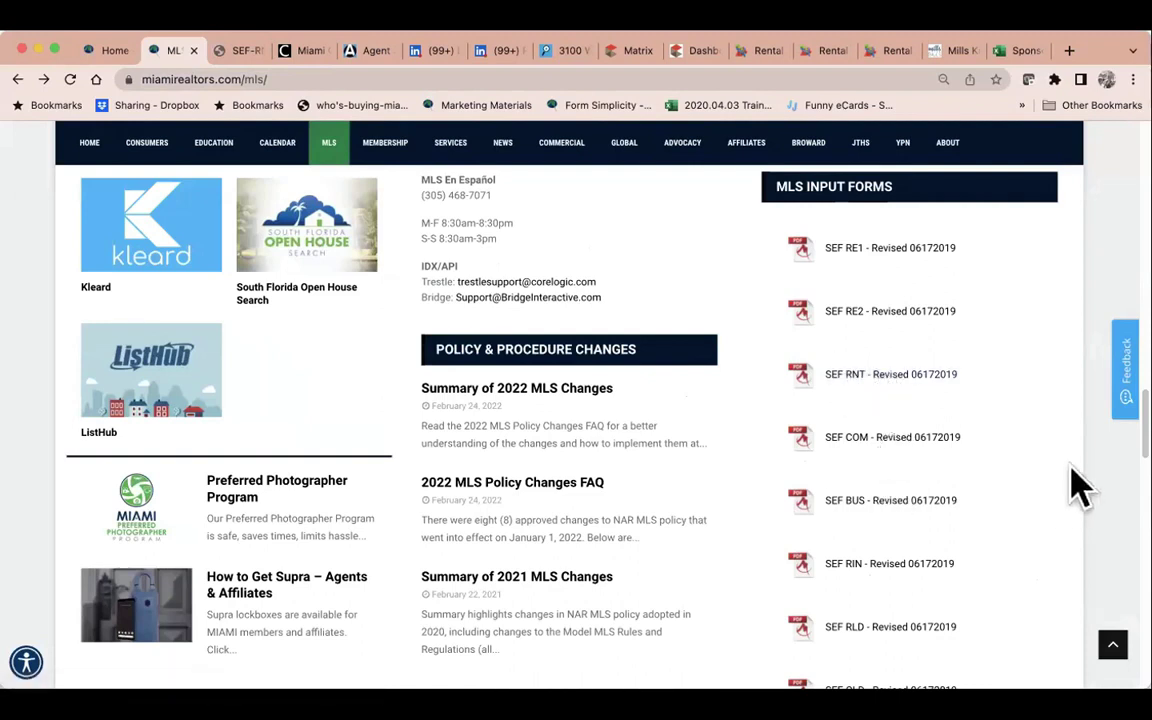
click(795, 368)
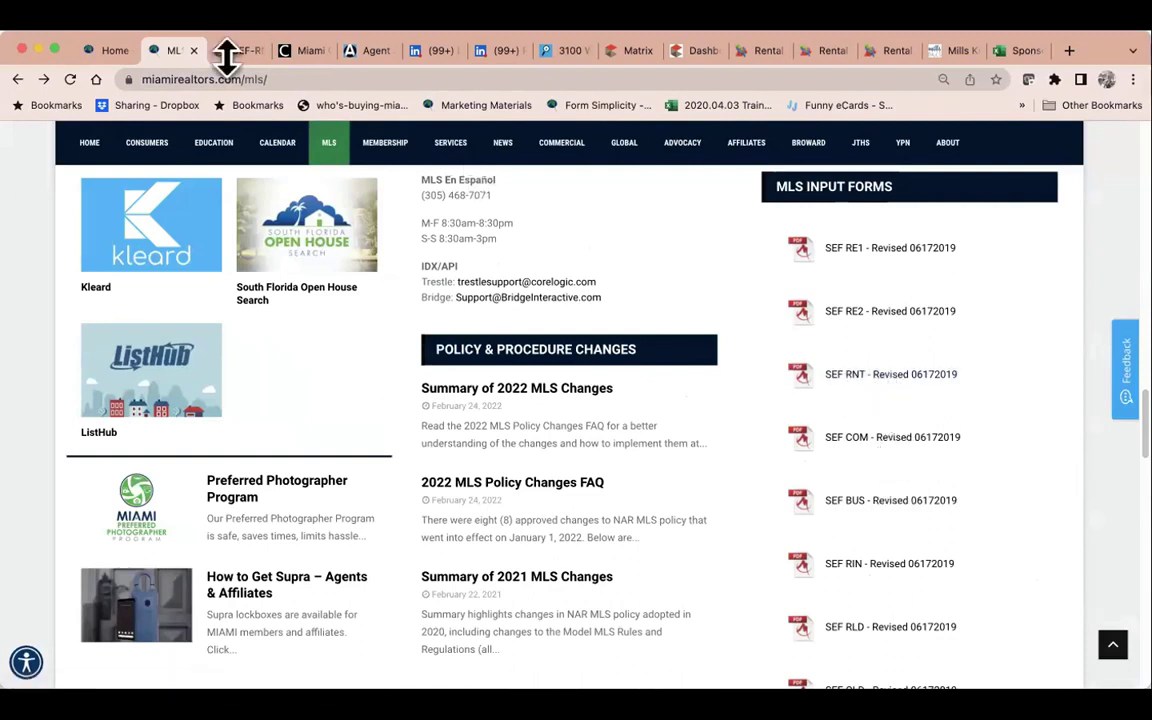
click(232, 51)
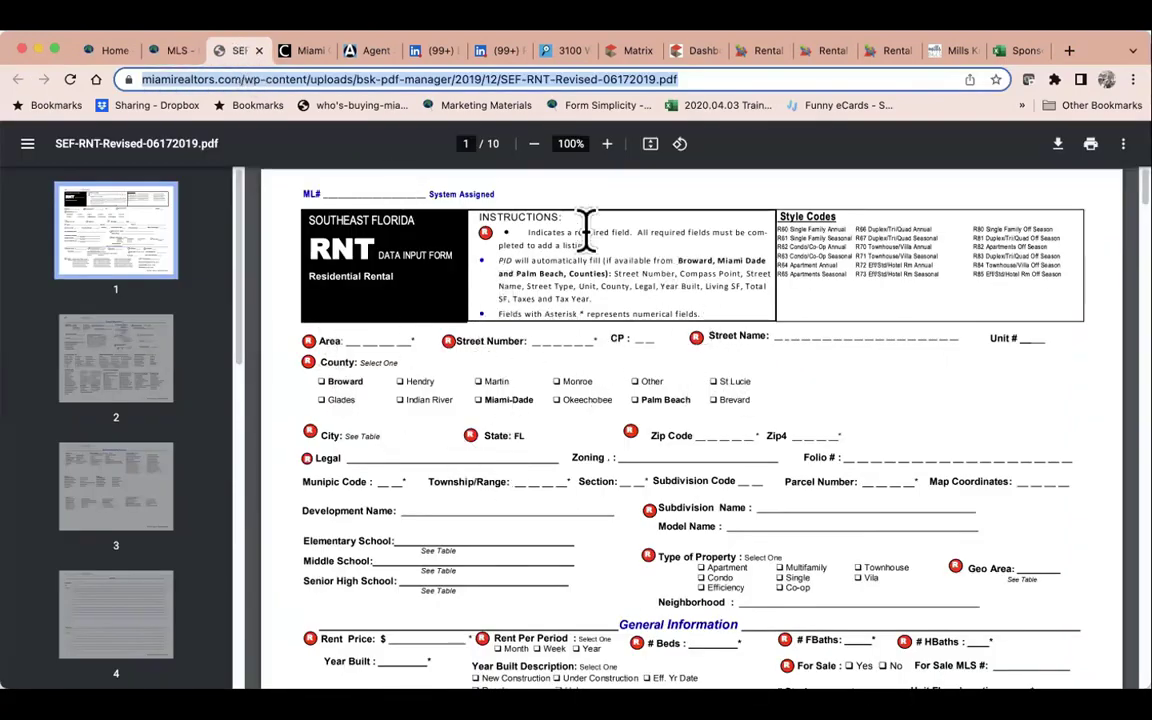
Highlight the Rent Per Period options and the R60–R85 rental Style codes on page 1.
scroll(578, 369, down, 4)
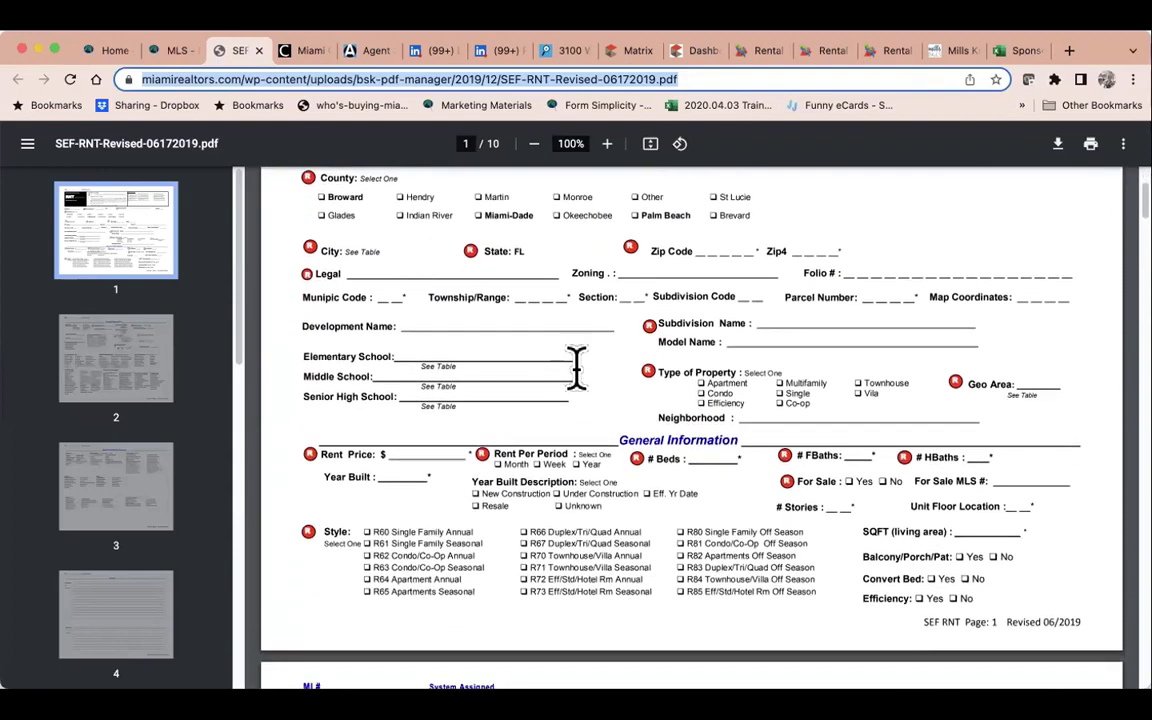
drag(491, 452, 595, 466)
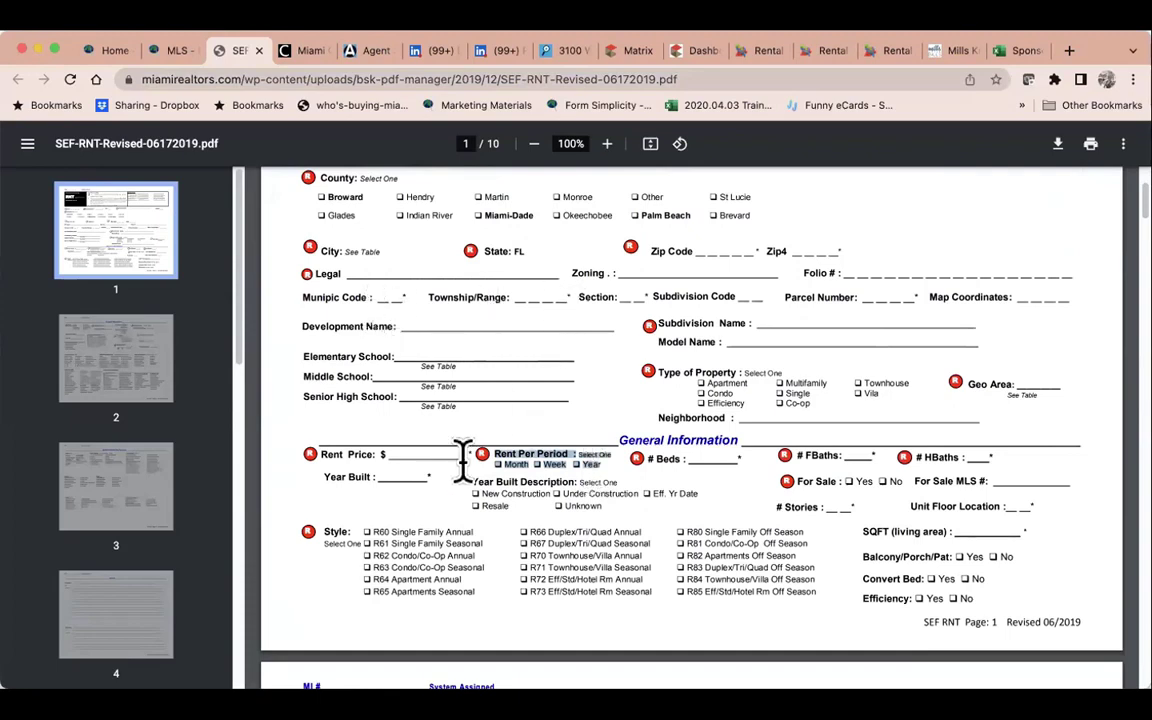
scroll(445, 515, down, 3)
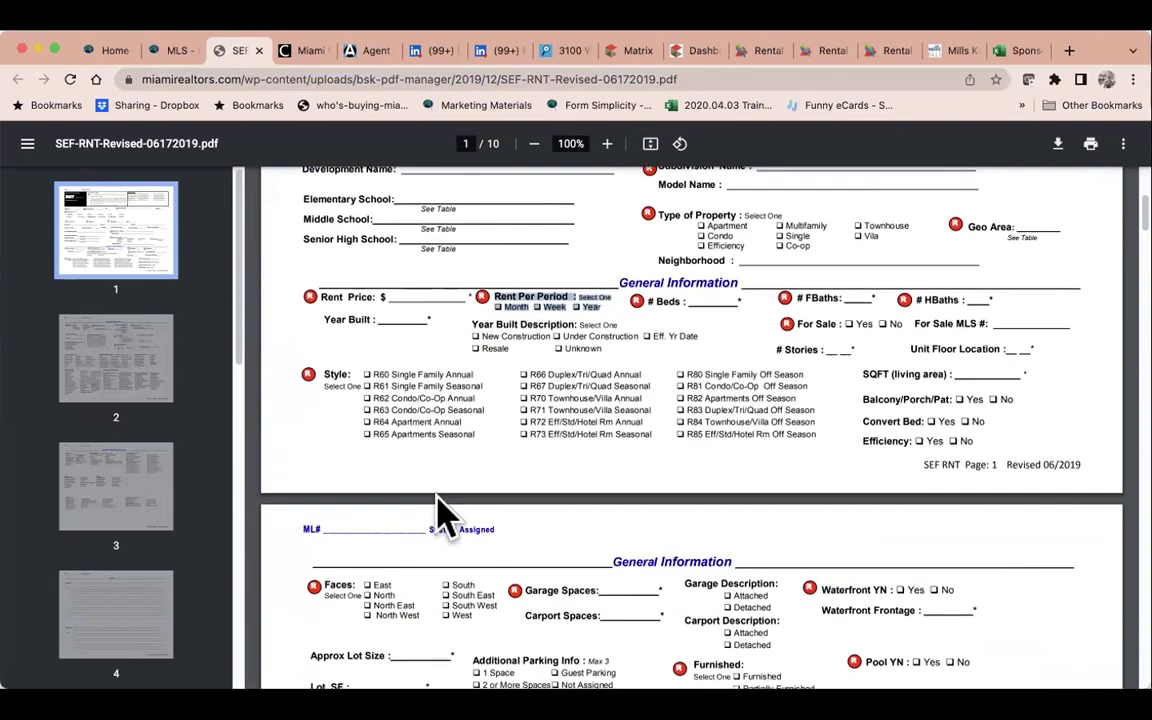
drag(825, 435, 612, 350)
click(738, 476)
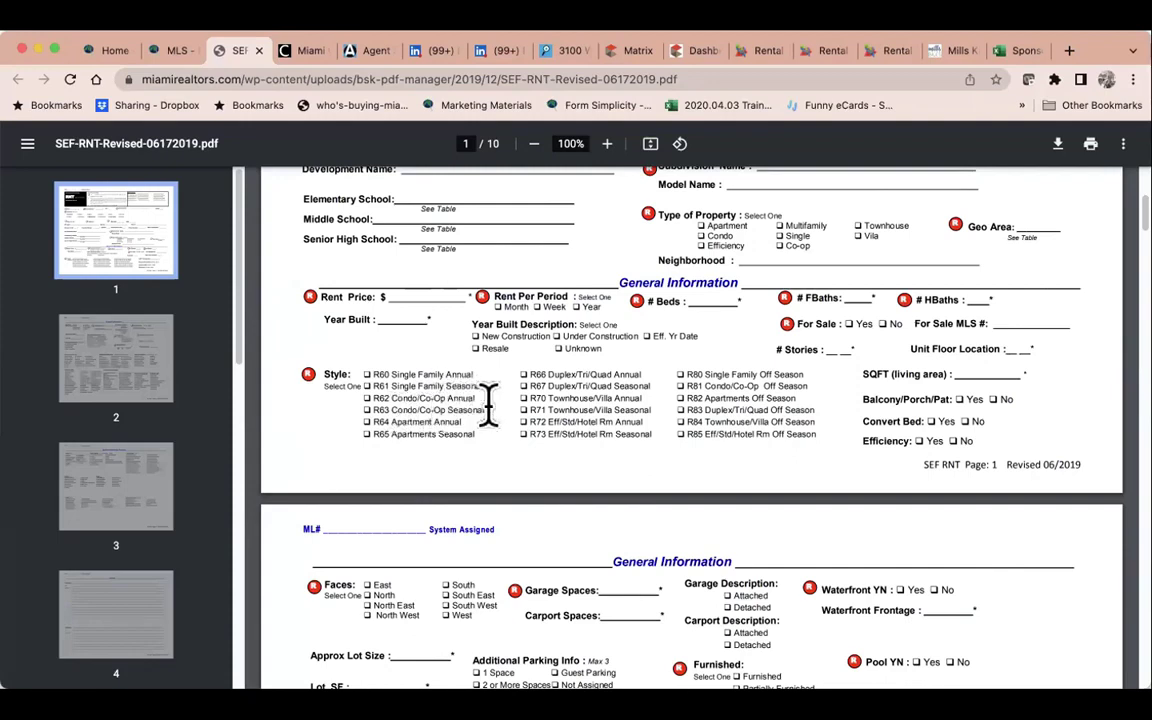
scroll(990, 527, up, 1)
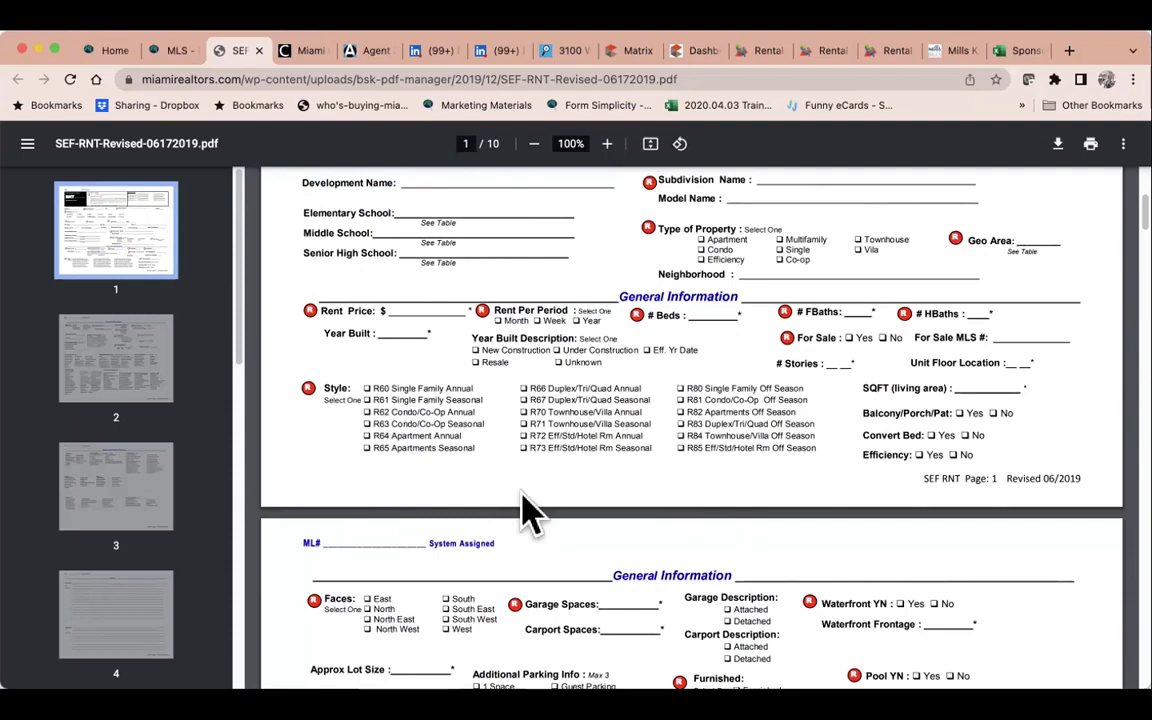
click(168, 50)
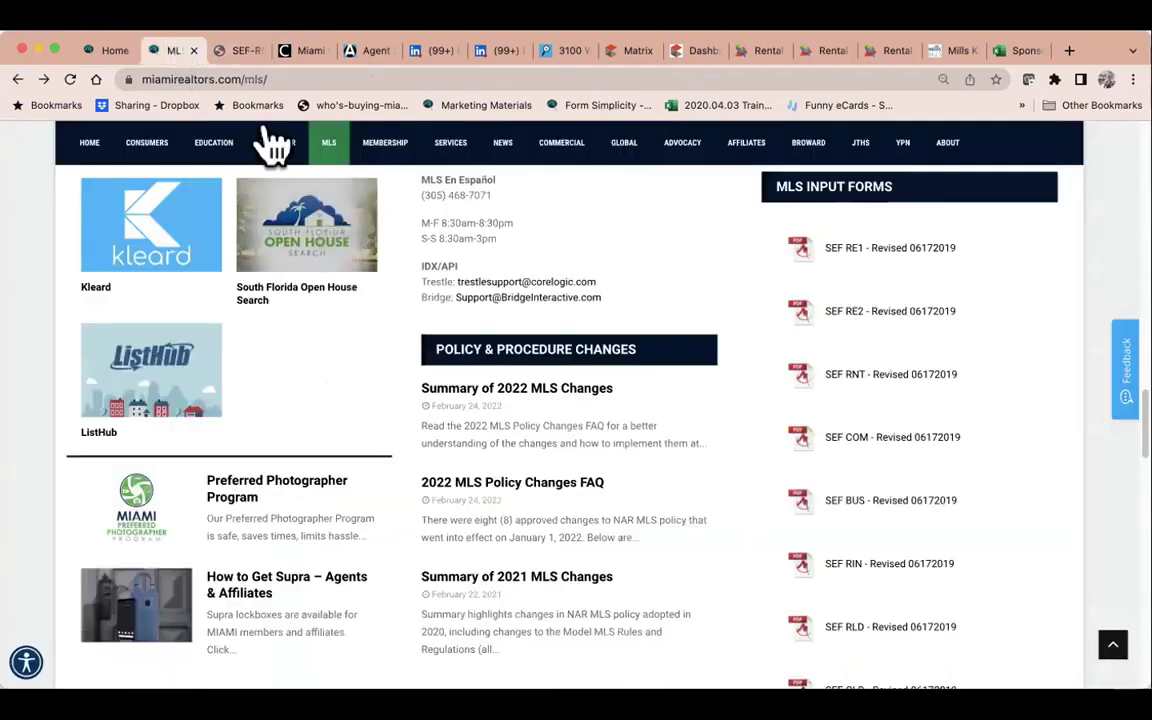
scroll(257, 235, up, 15)
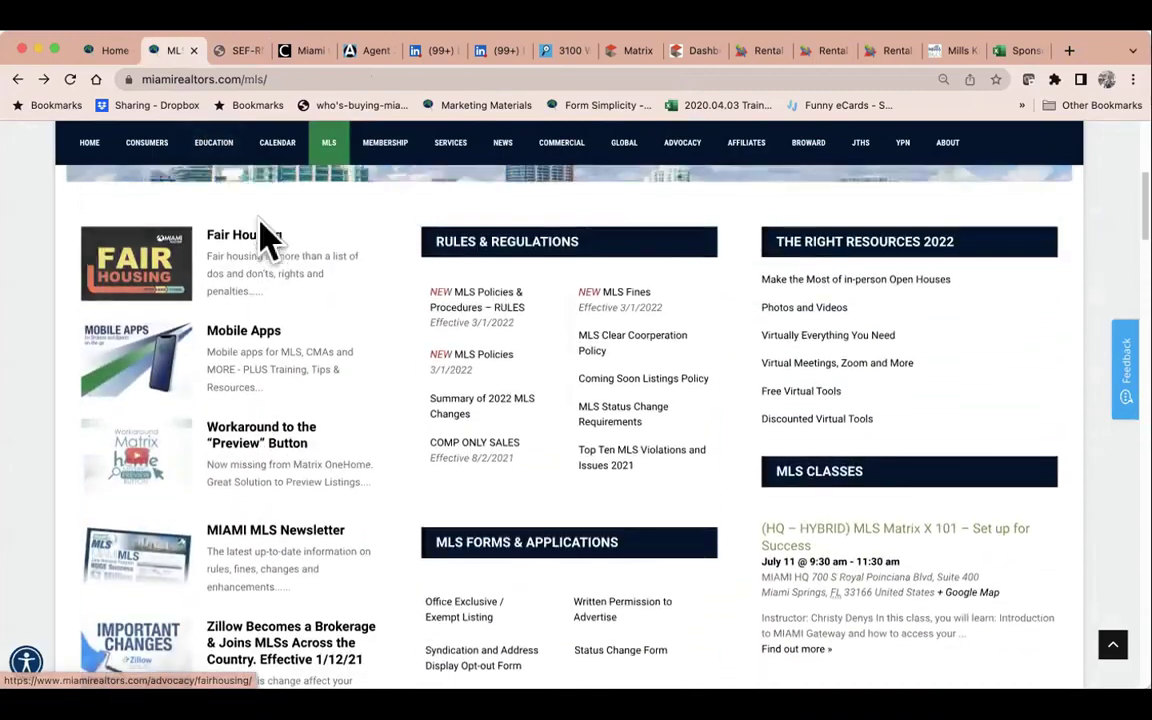
scroll(265, 238, up, 5)
mouse_move(340, 245)
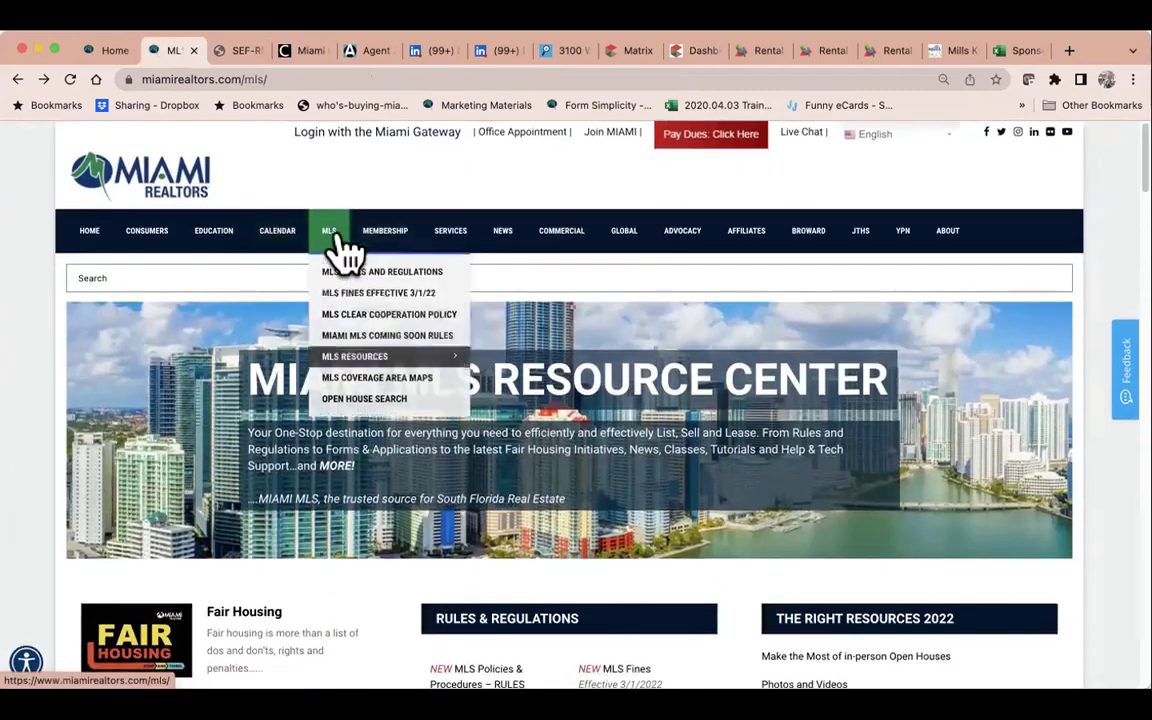
scroll(790, 528, down, 3)
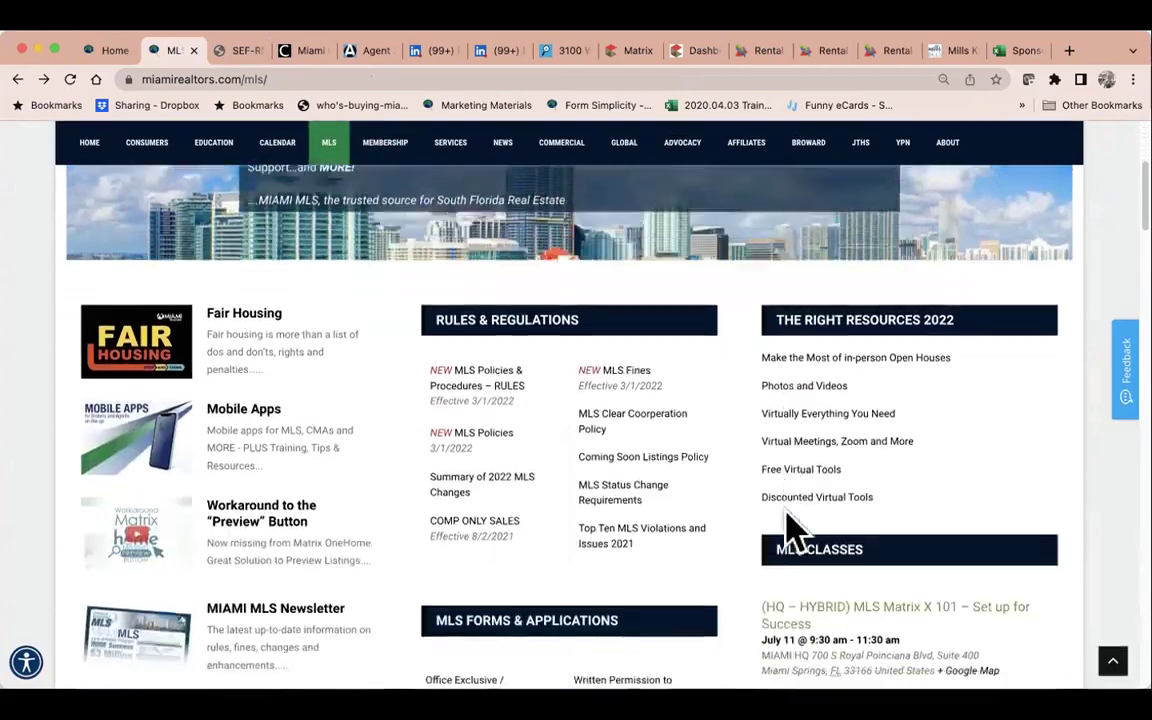
scroll(790, 528, down, 15)
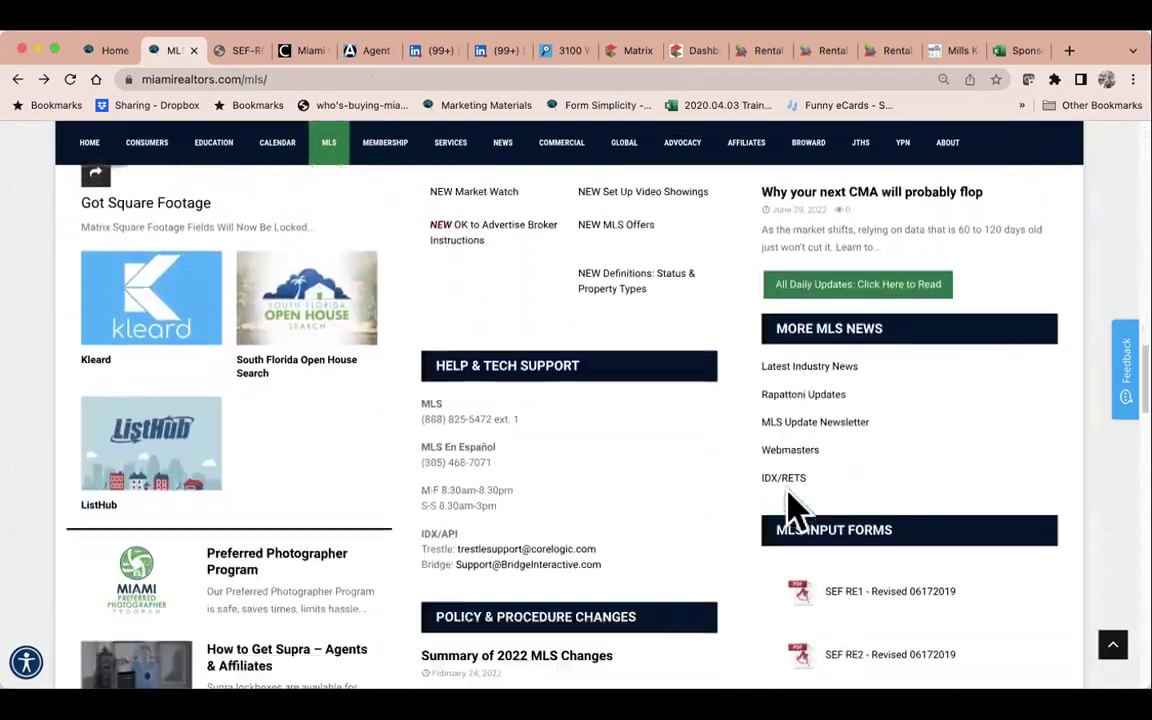
scroll(790, 510, down, 3)
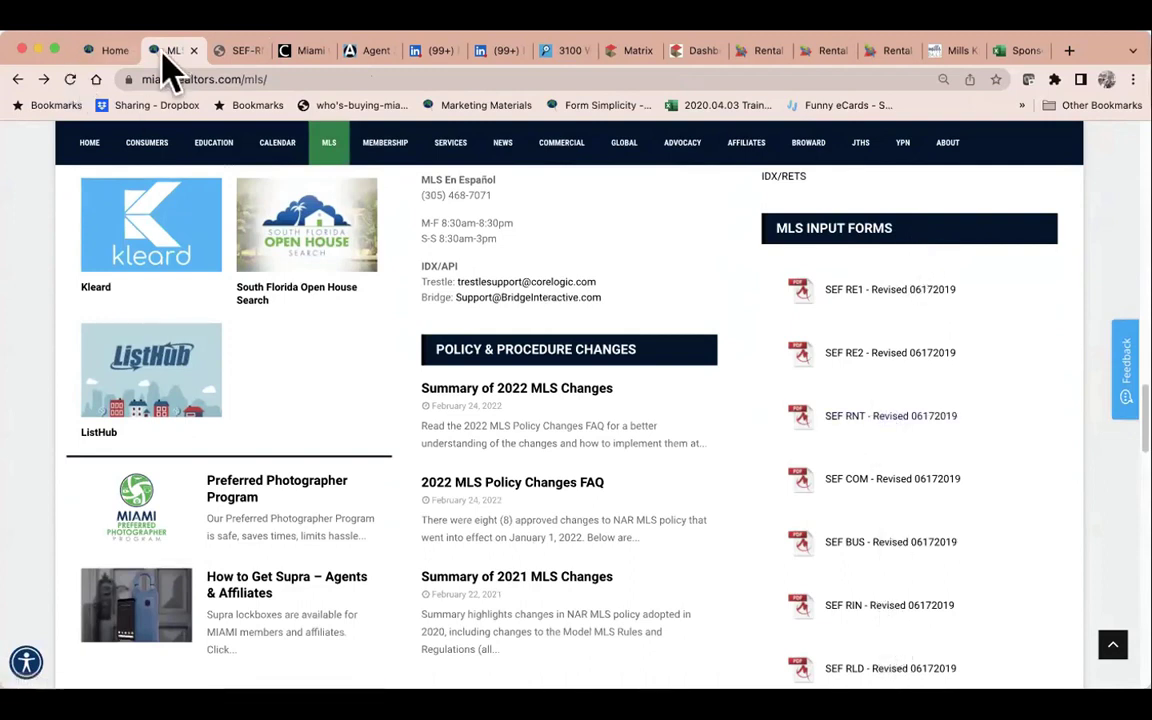
click(238, 52)
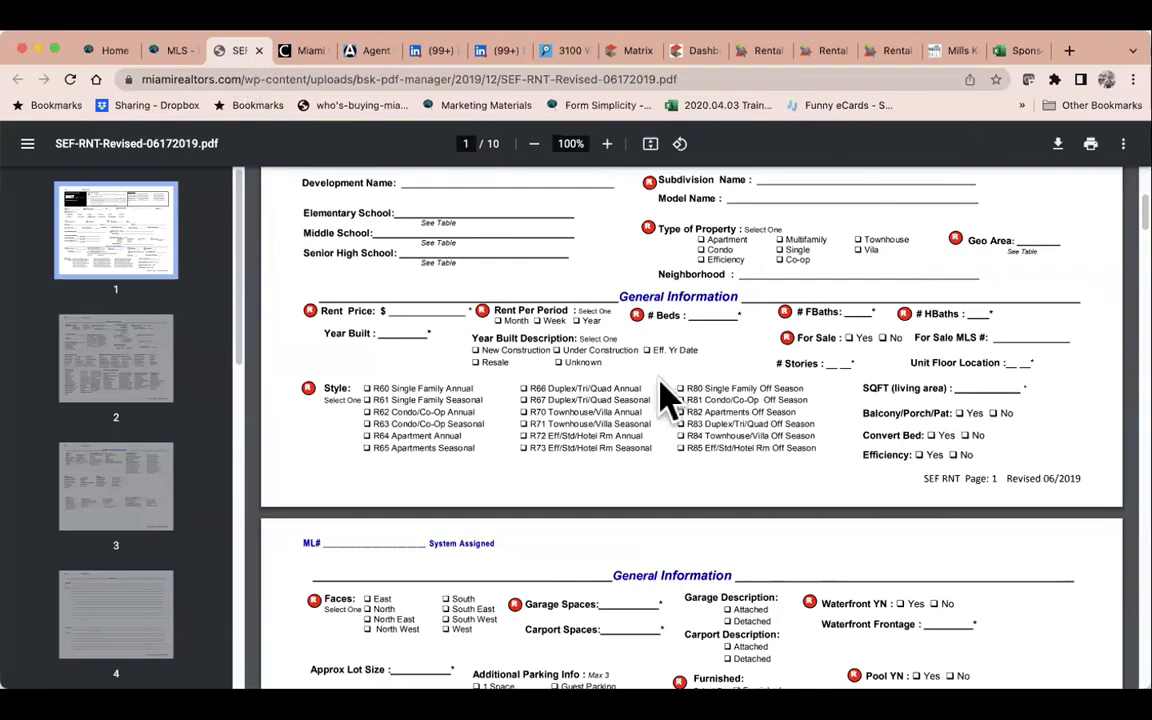
Read through the Additional Information and Rental Information sections on pages 8–9, ending on page 7.
scroll(680, 385, down, 3)
scroll(680, 380, down, 3)
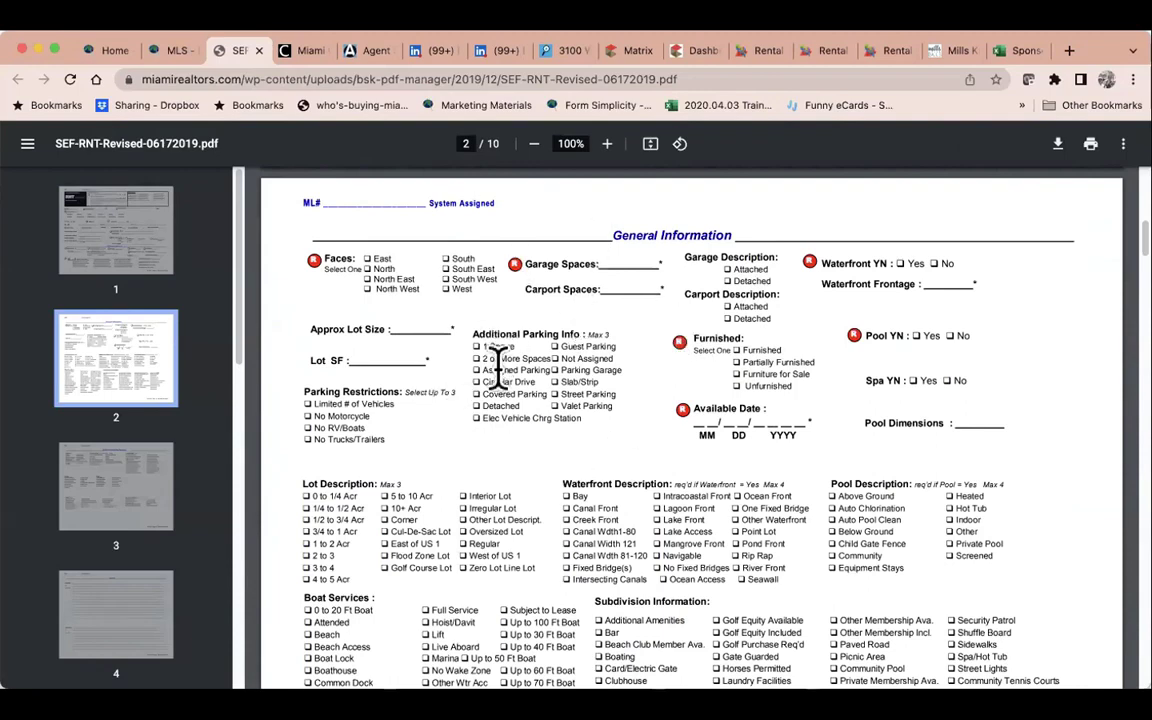
scroll(388, 415, down, 3)
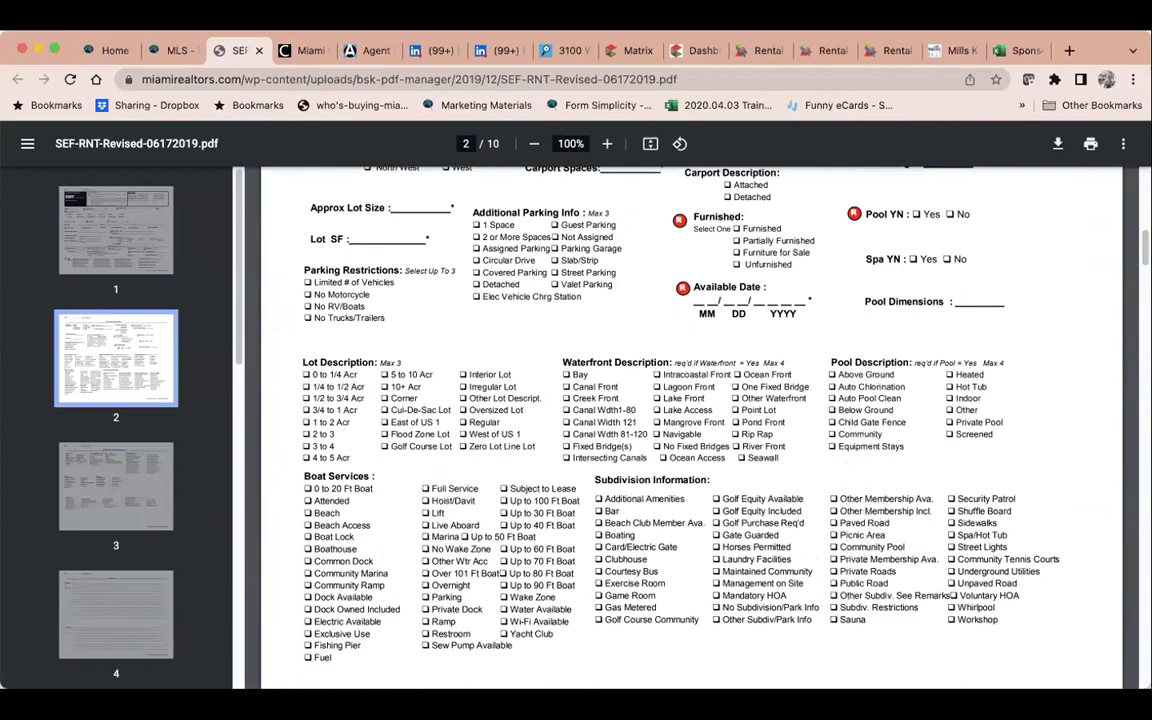
scroll(811, 530, down, 10)
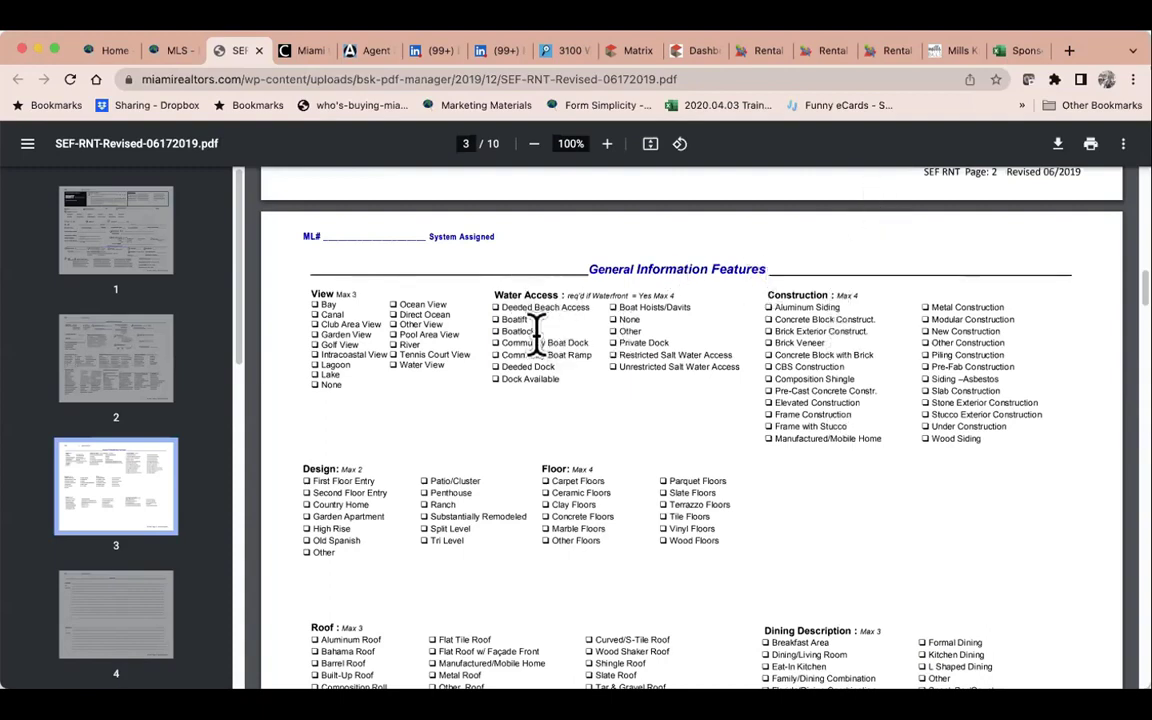
scroll(420, 435, down, 1)
scroll(420, 435, down, 5)
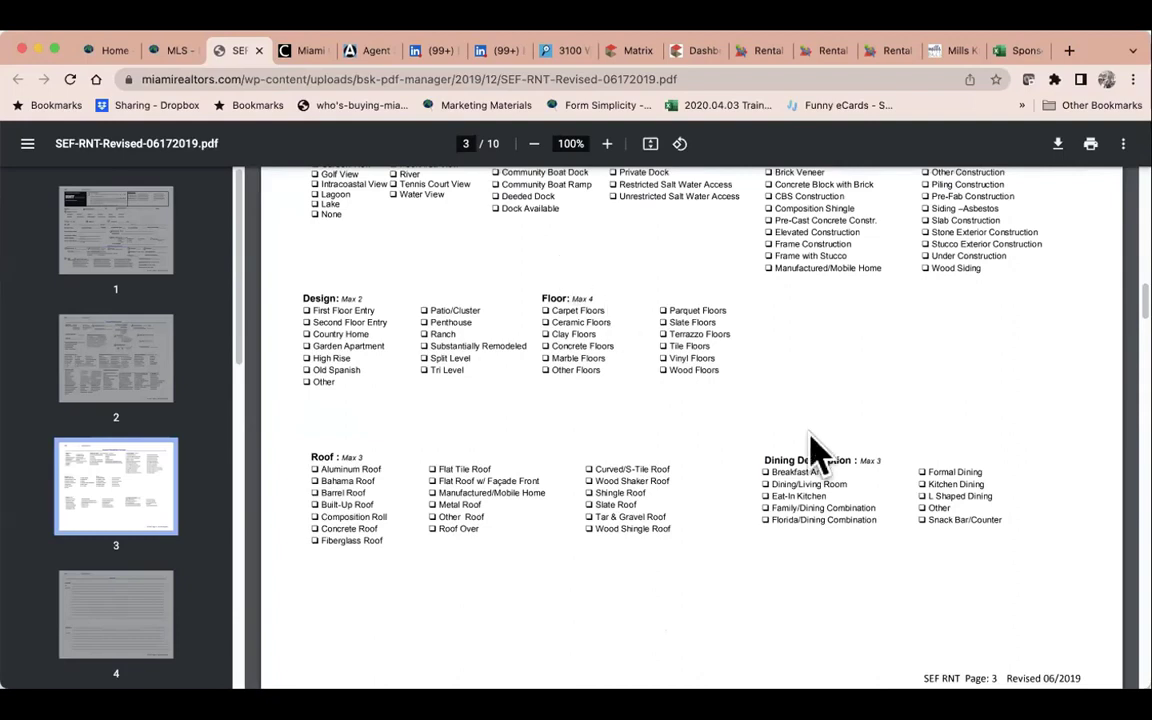
scroll(618, 520, down, 20)
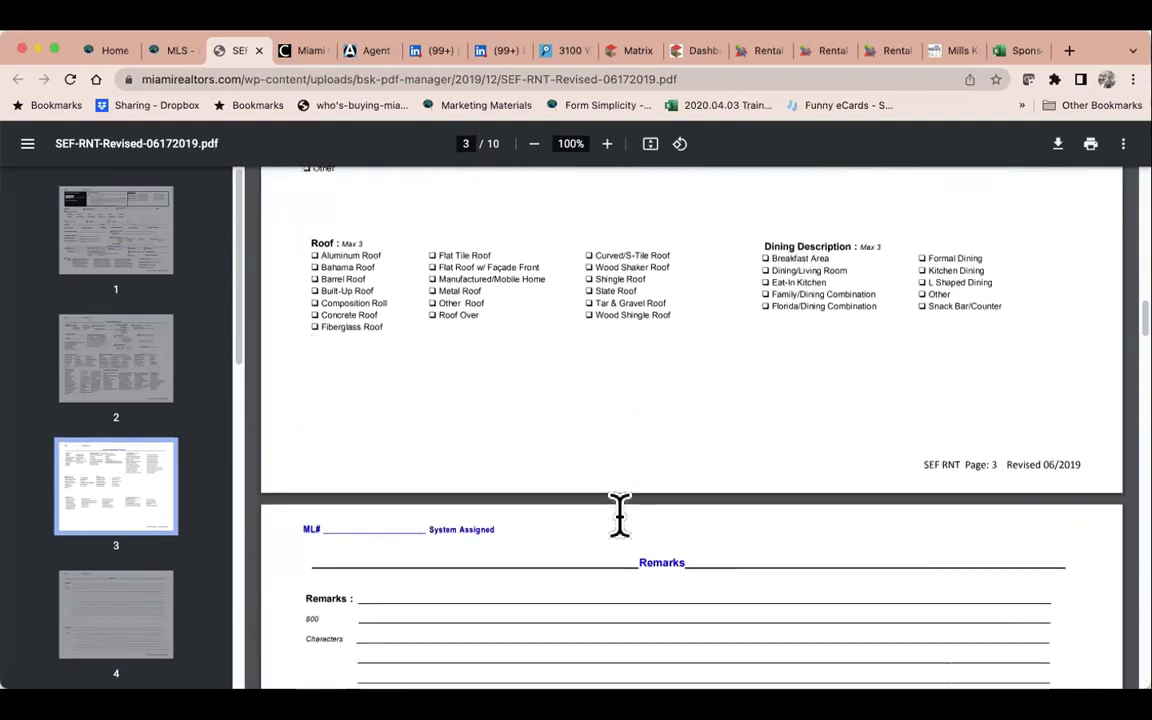
scroll(619, 515, down, 12)
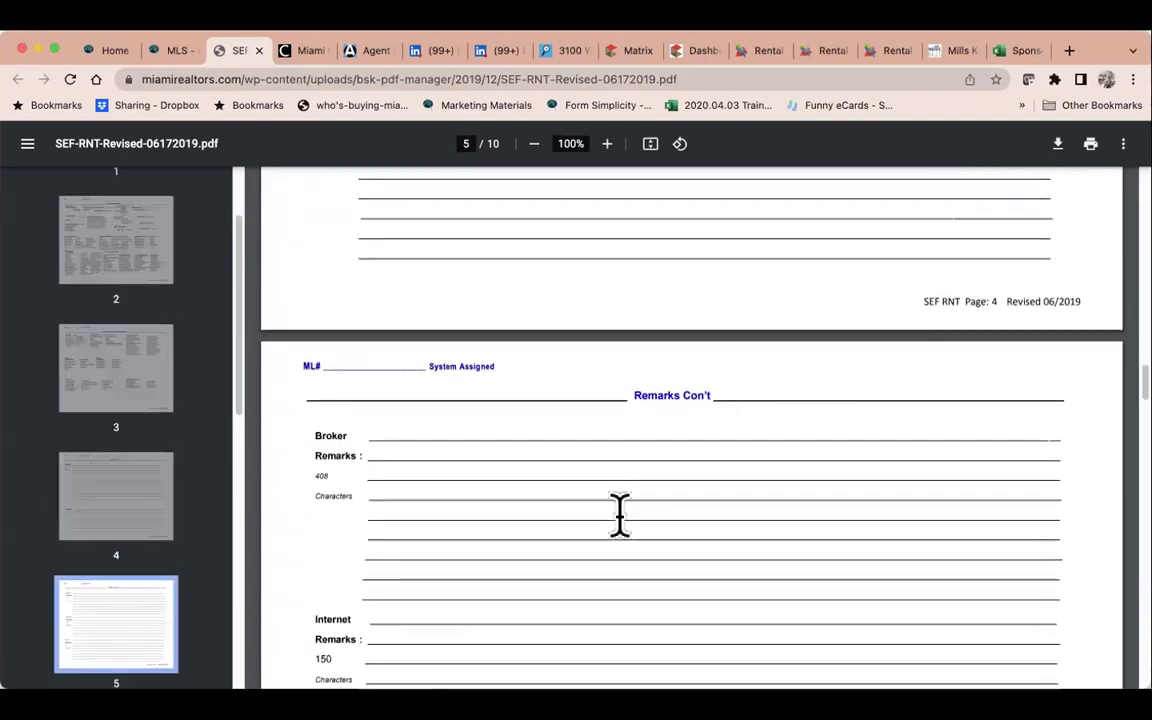
scroll(619, 515, down, 20)
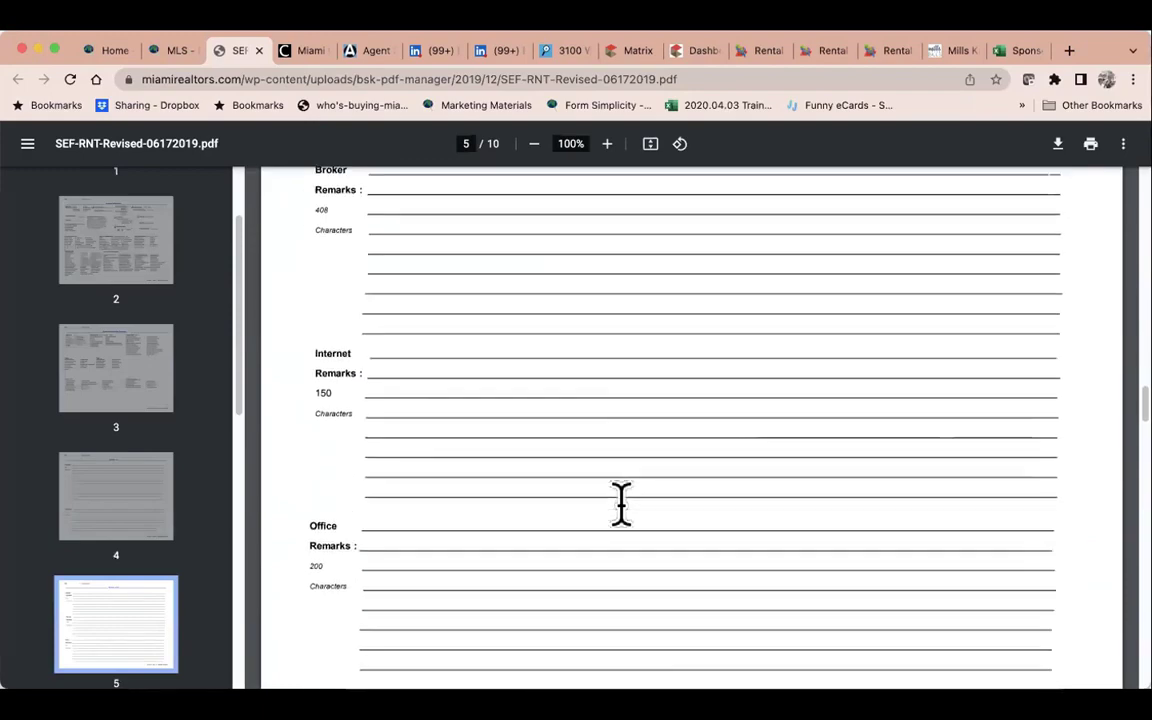
scroll(622, 490, down, 20)
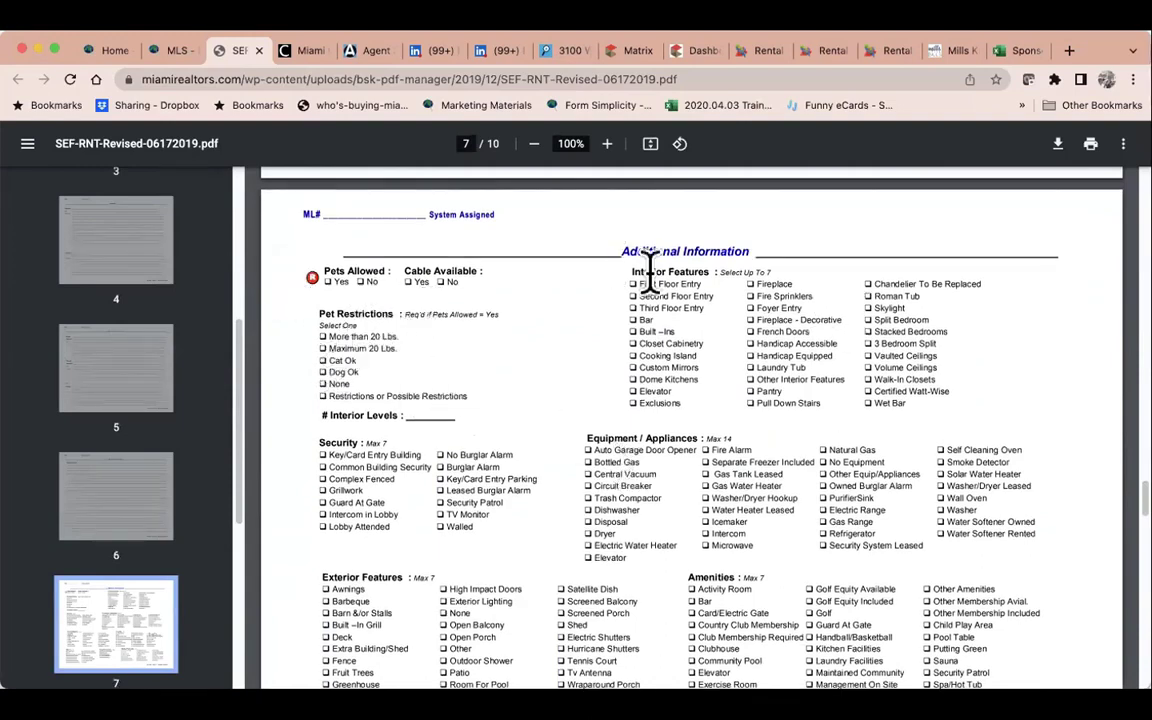
scroll(689, 437, down, 5)
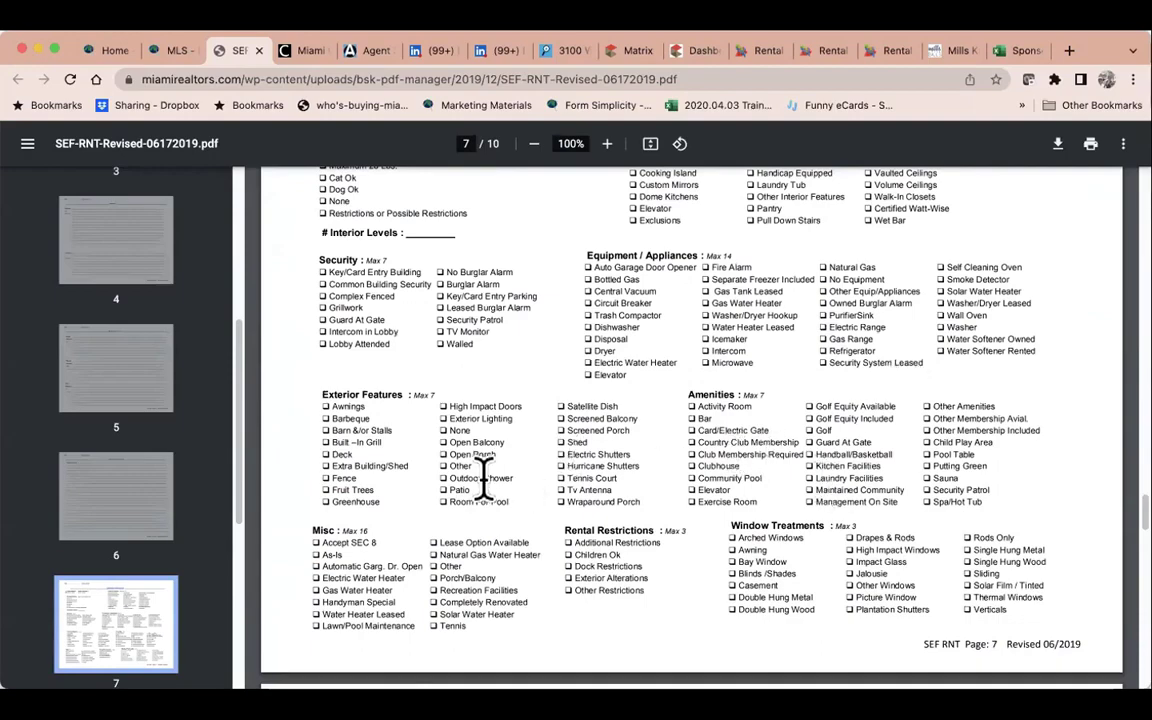
scroll(545, 540, down, 4)
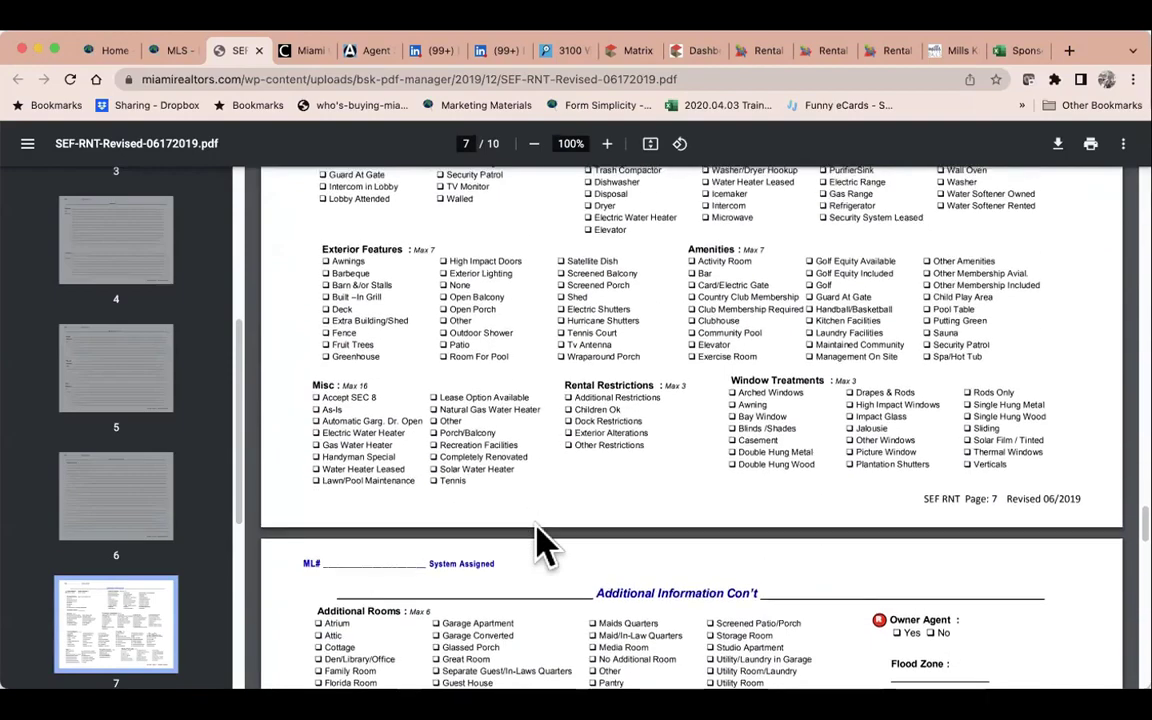
scroll(760, 440, down, 8)
scroll(762, 452, up, 4)
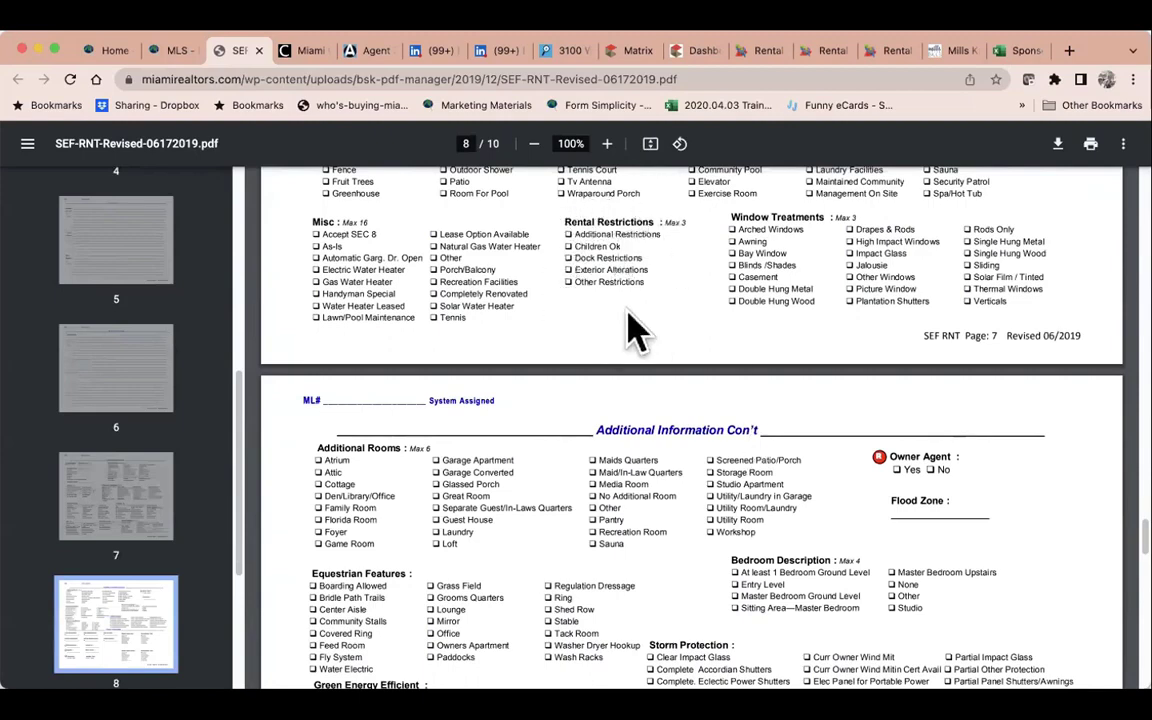
scroll(650, 320, down, 4)
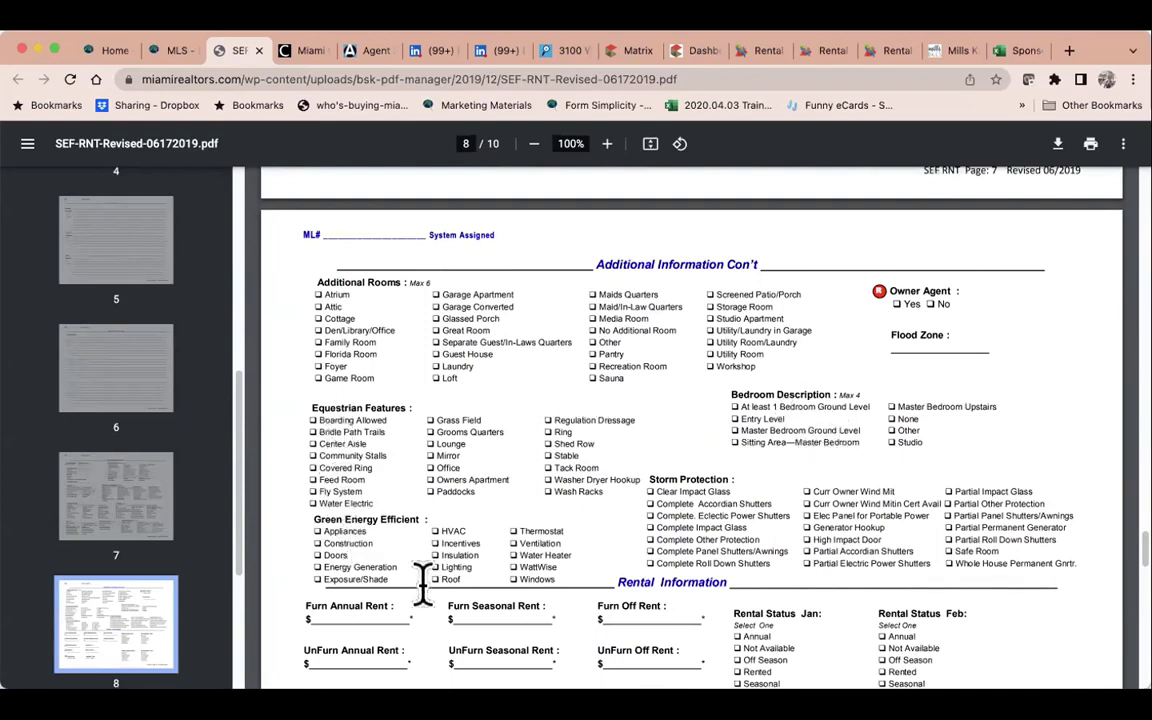
scroll(733, 492, down, 5)
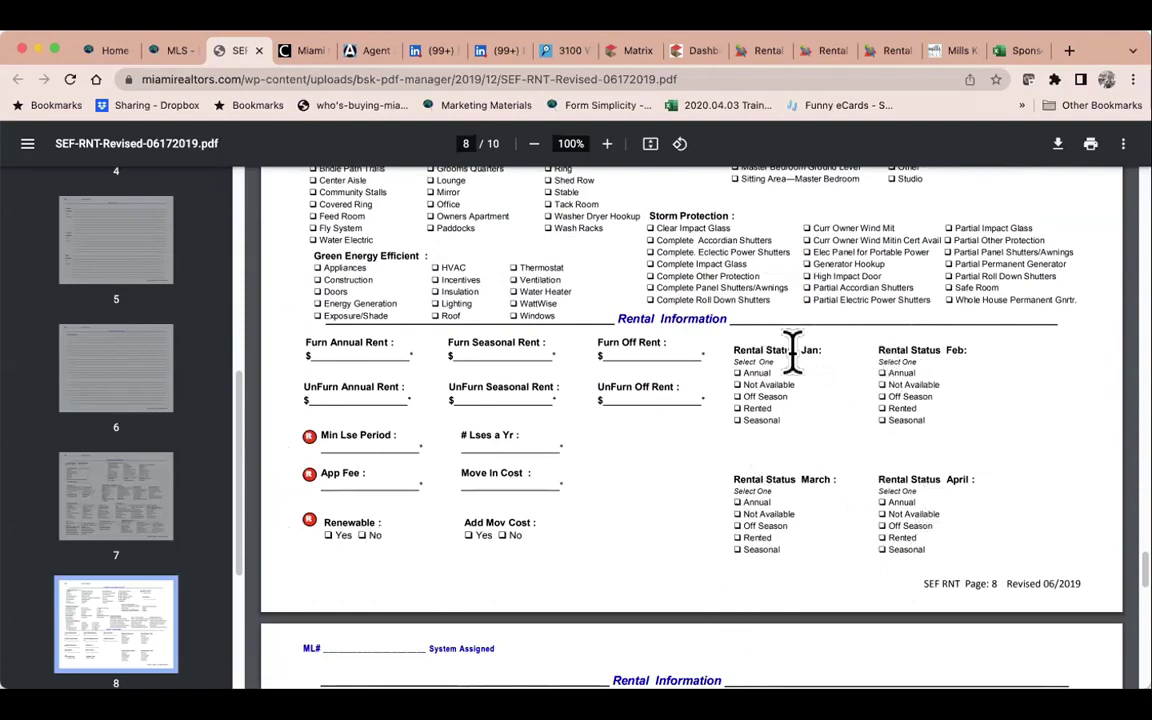
scroll(893, 498, down, 5)
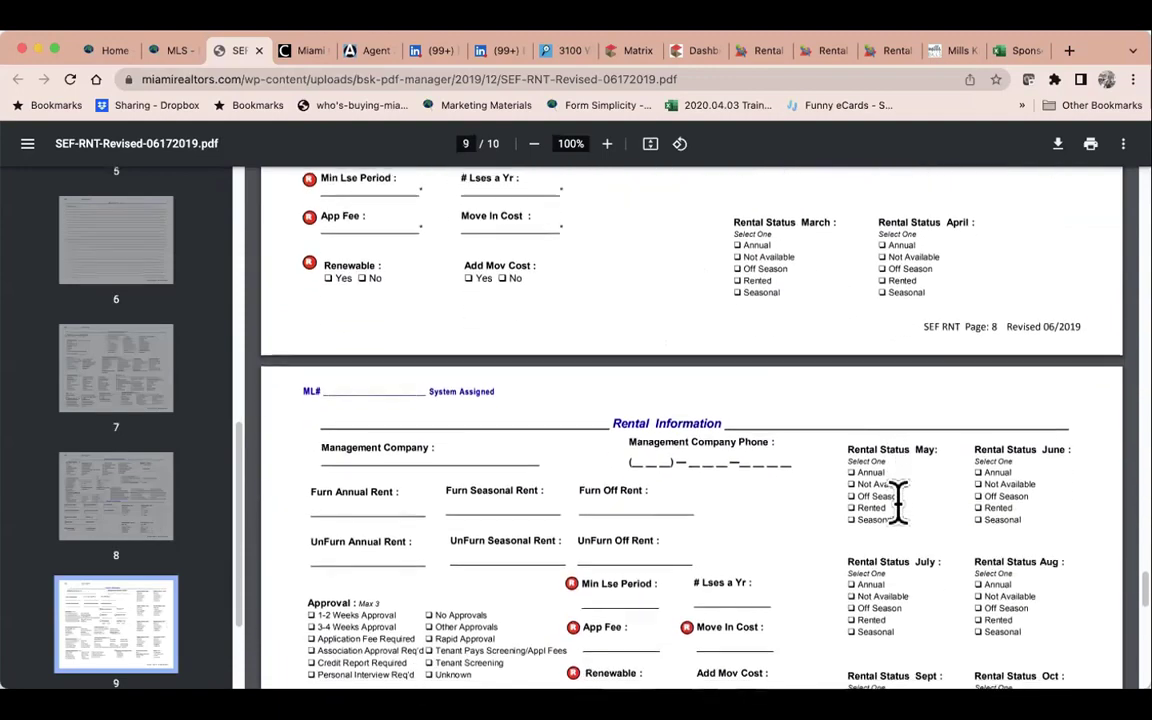
scroll(898, 500, up, 12)
scroll(898, 500, up, 20)
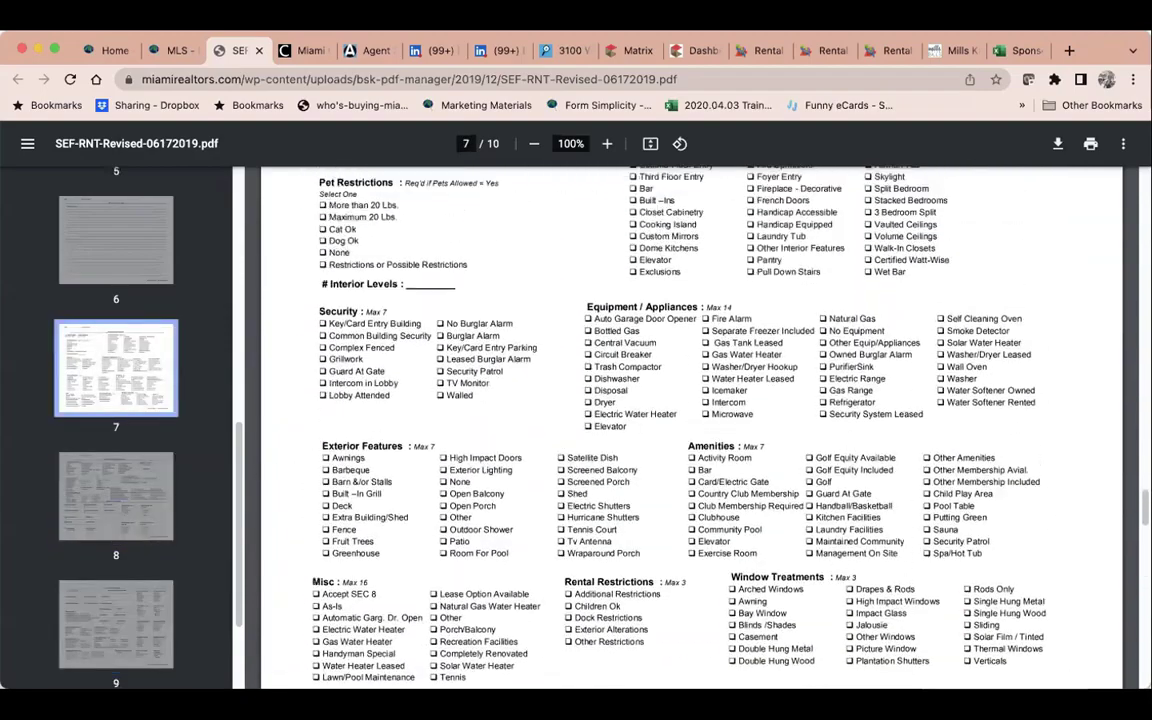
Scroll back to page 1's location fields and General Information with Style codes.
scroll(690, 430, up, 20)
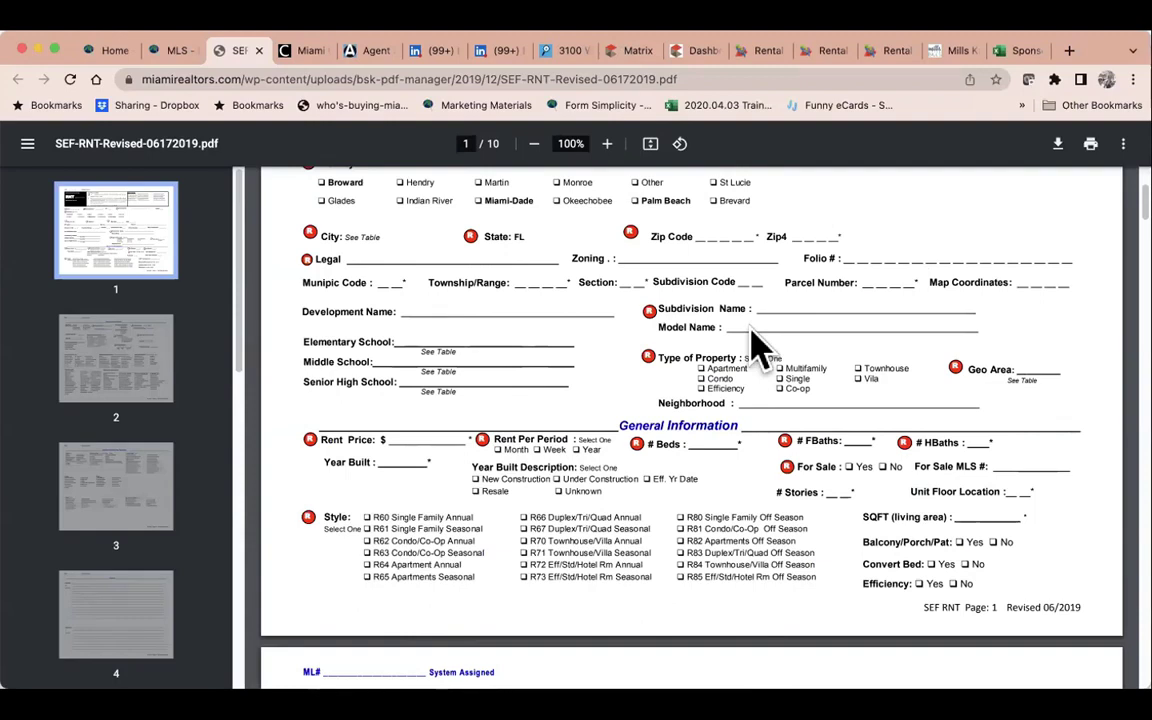
Search the PDF for 'rental stat' in place of the old 'short' term.
key(ctrl+f)
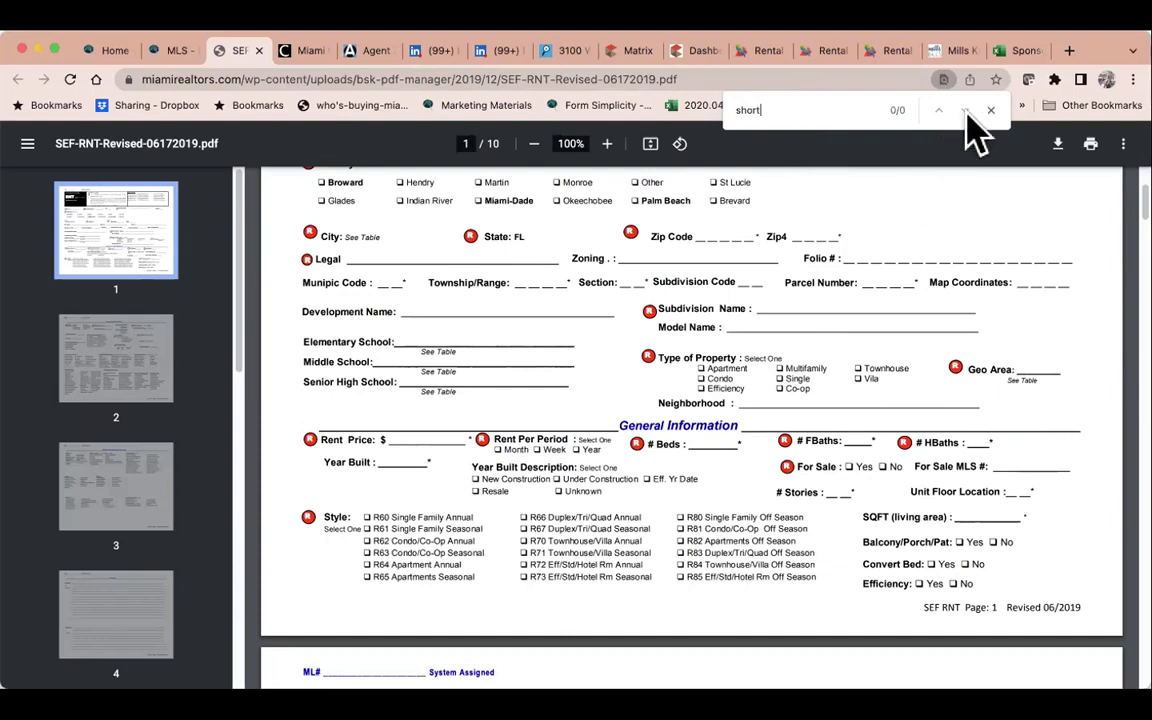
key(ctrl+f)
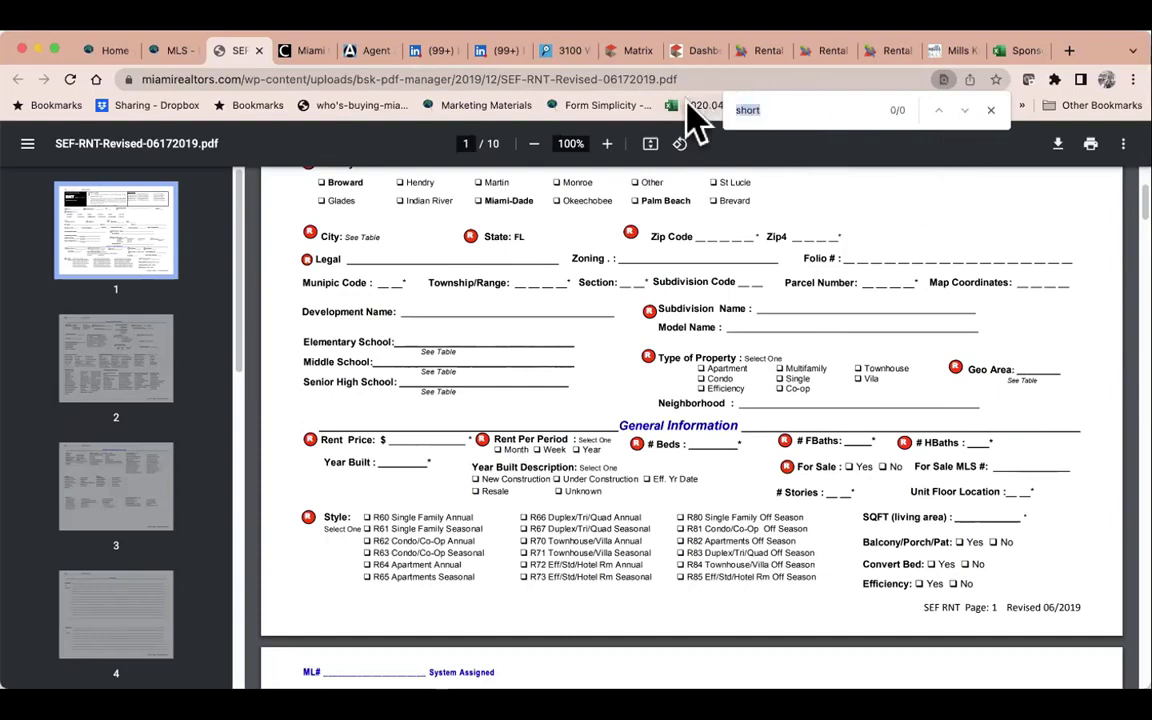
text(rental)
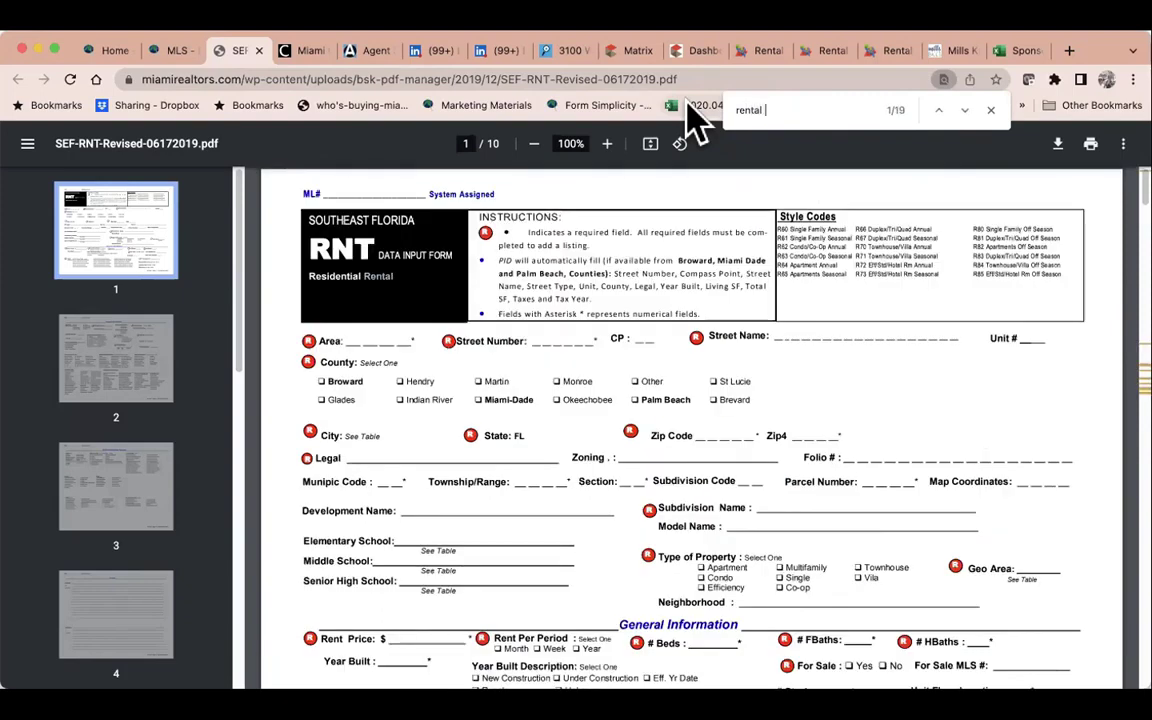
text( status)
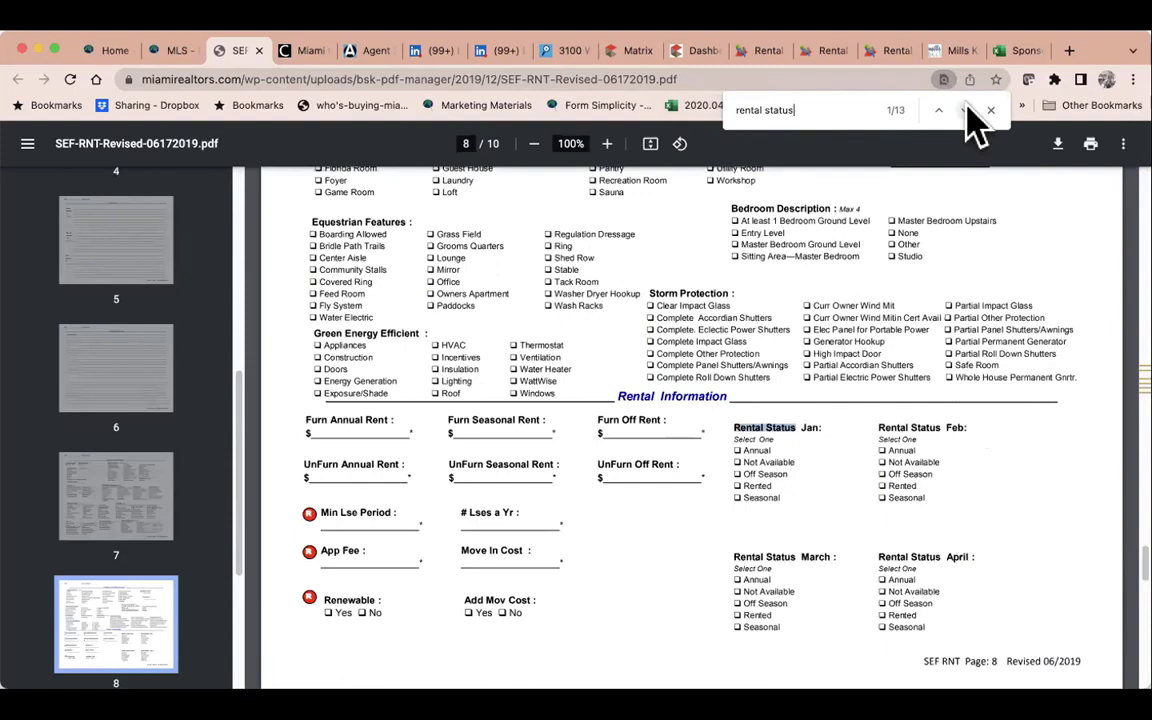
Step through all 13 Rental Status matches, ending on page 9's monthly fields.
click(964, 110)
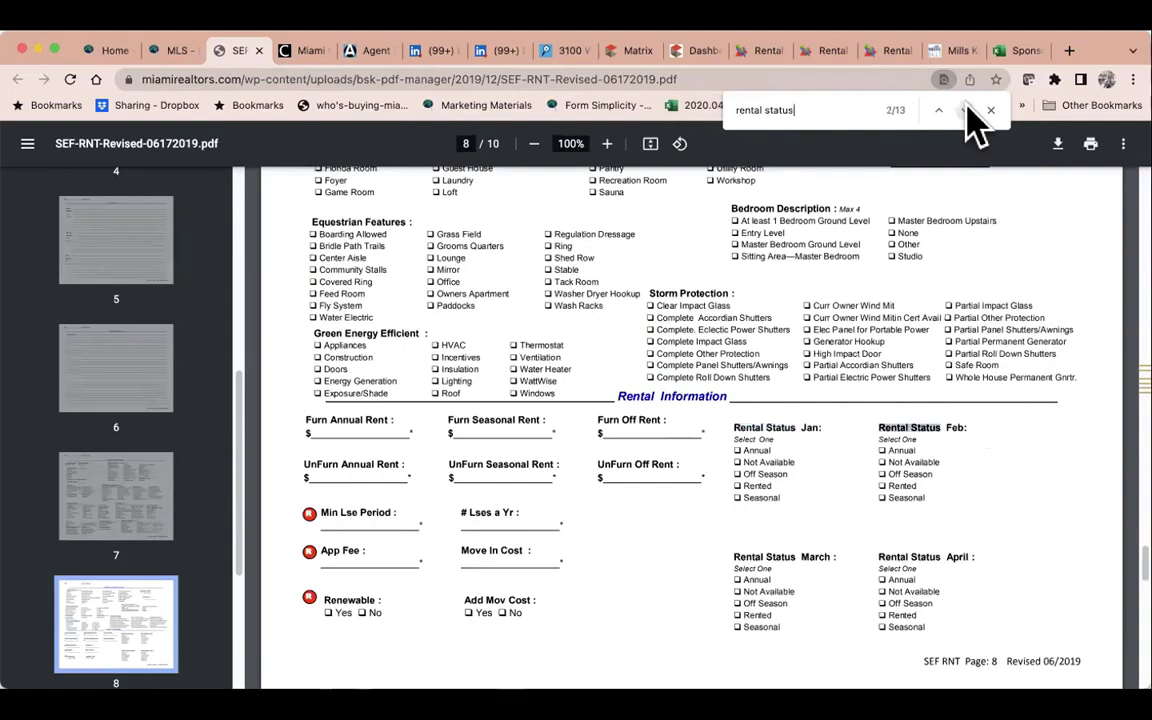
click(964, 110)
click(964, 110)
click(964, 110)
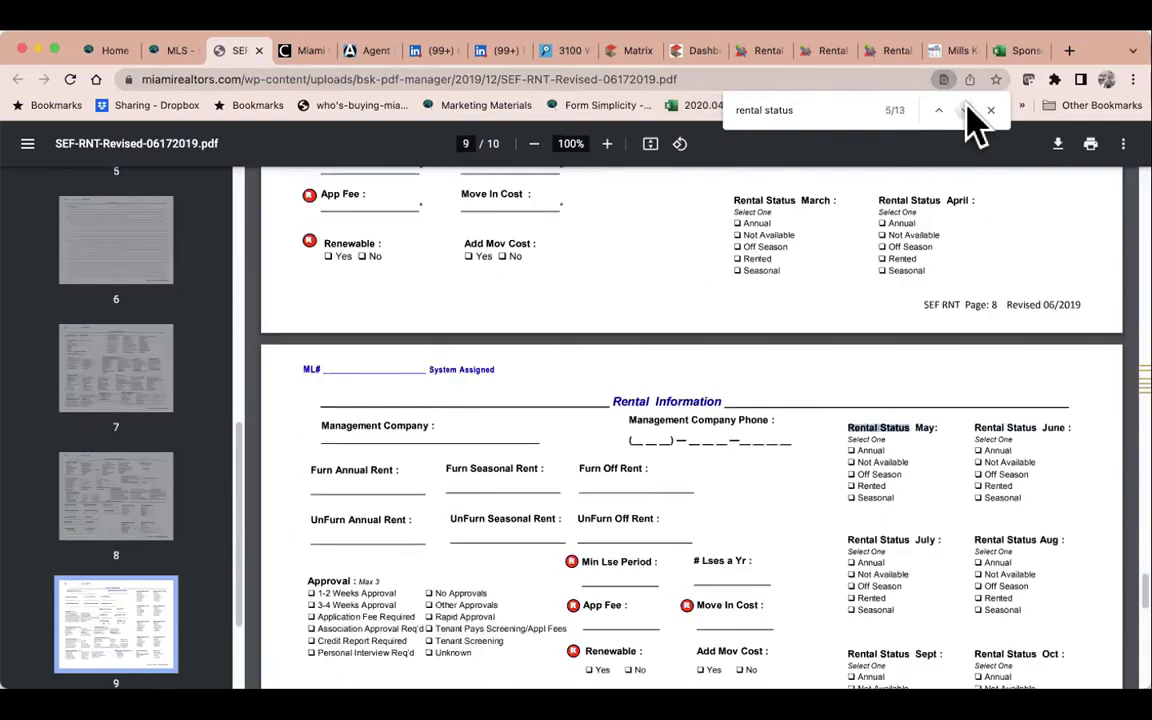
click(964, 110)
click(966, 110)
click(966, 110)
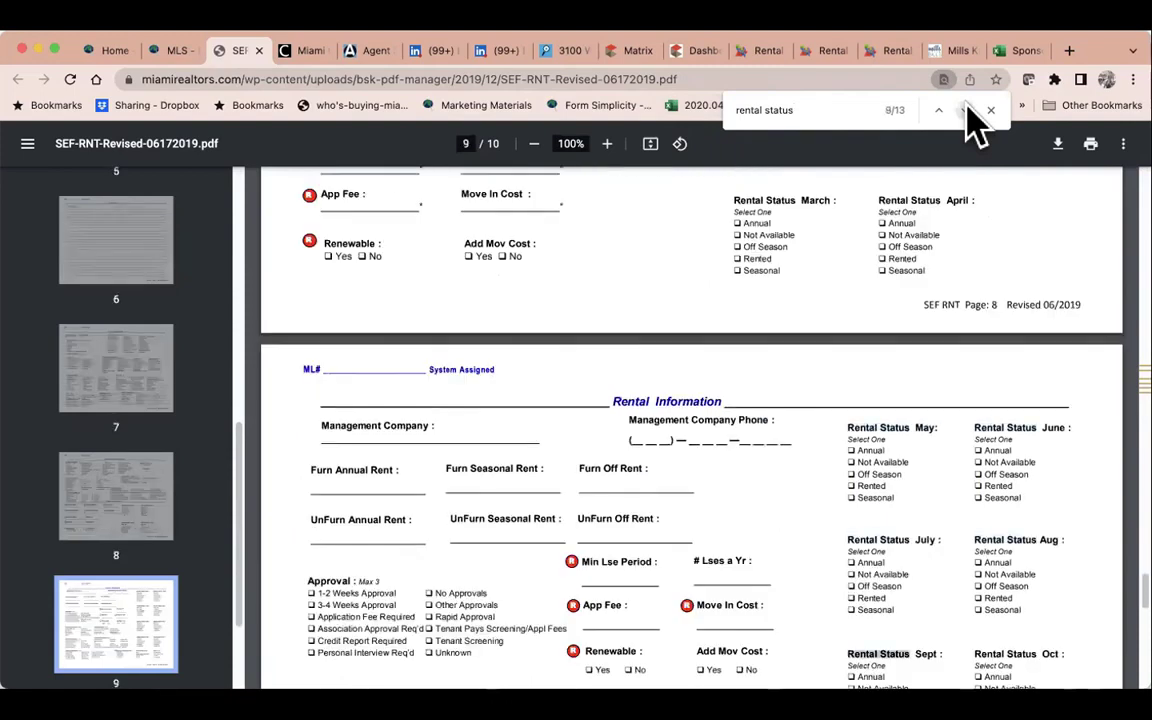
click(966, 110)
click(966, 110)
click(966, 110)
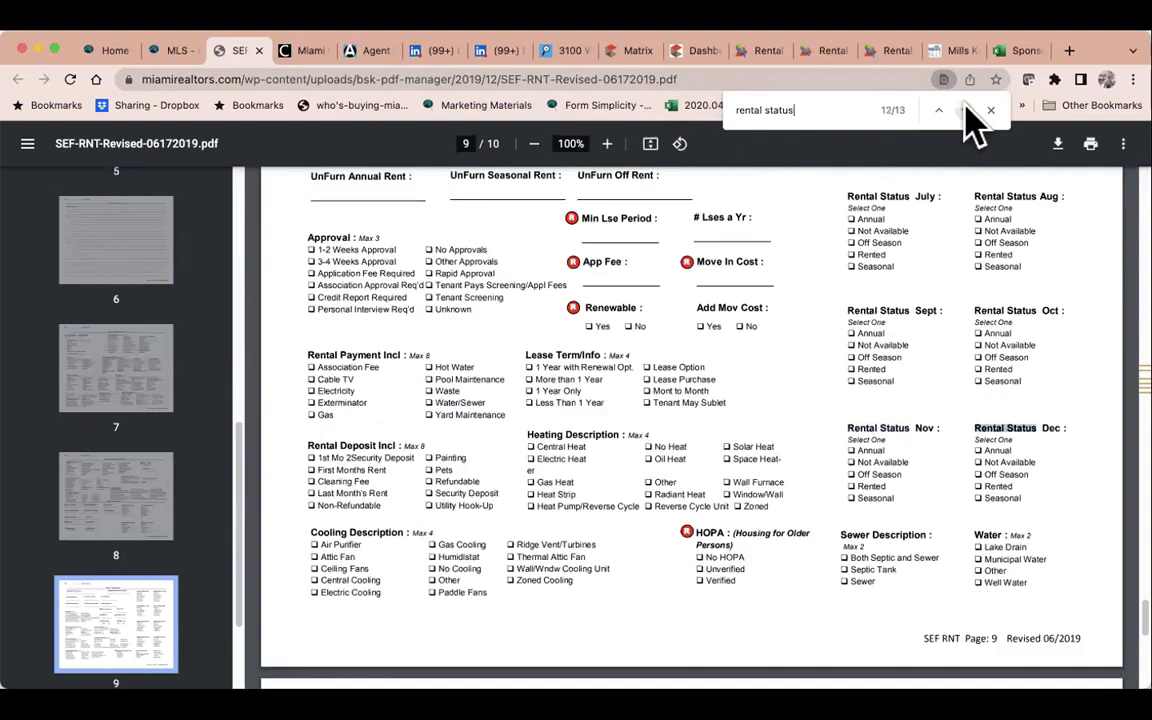
click(966, 110)
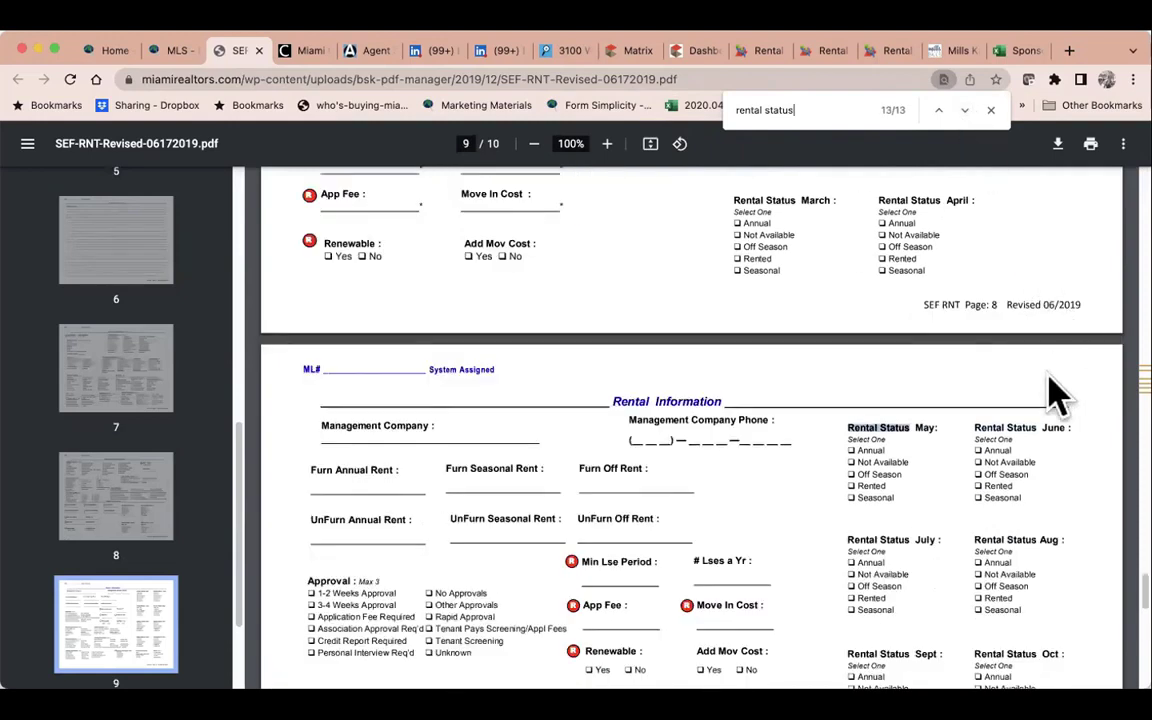
scroll(942, 335, down, 4)
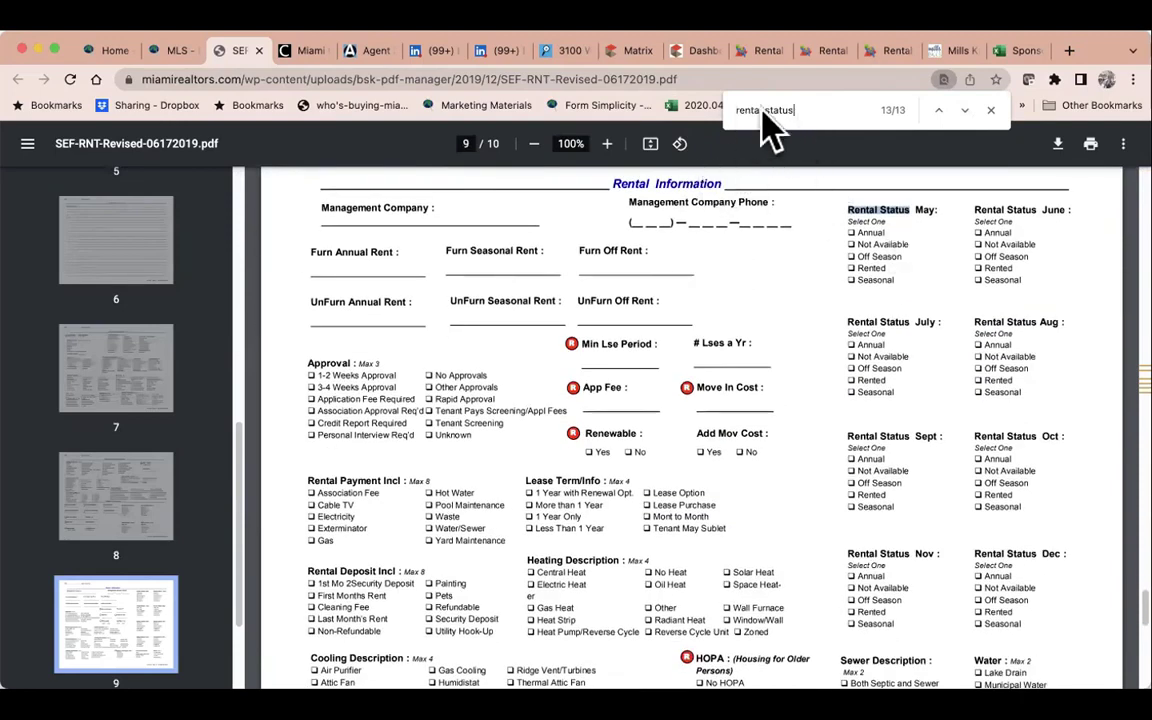
Back on the Sunny Isles studio listing, search the page for 'short', finding 3 matches.
click(634, 52)
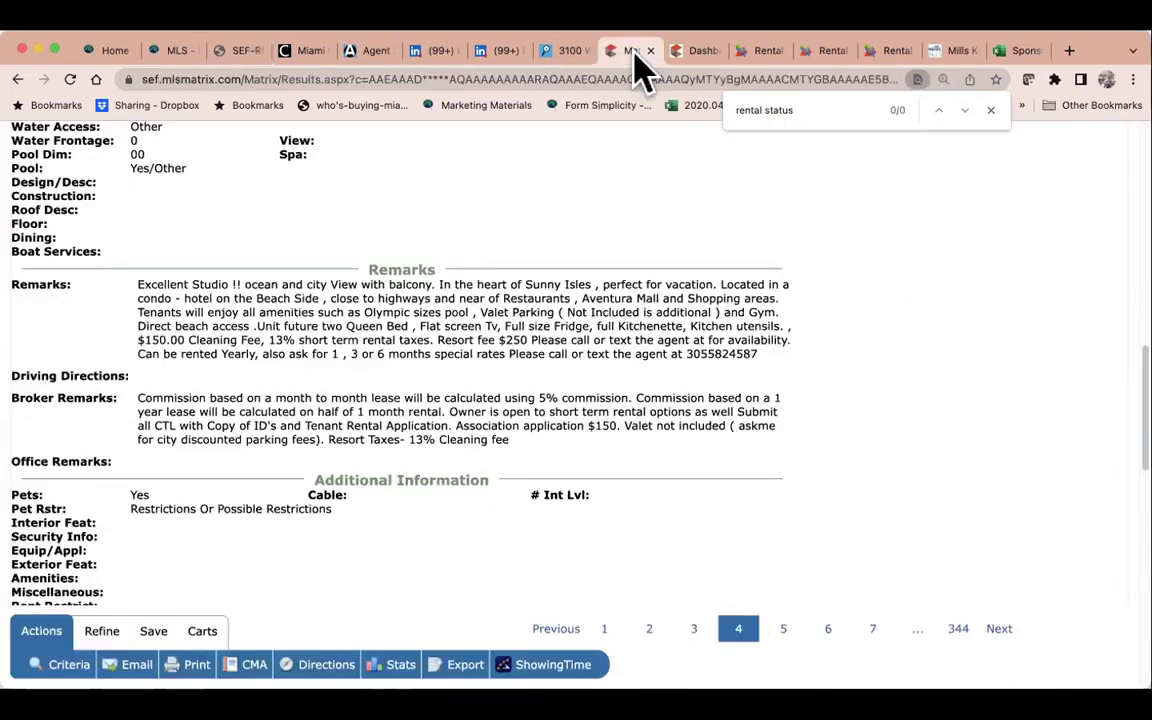
click(800, 113)
text(ho)
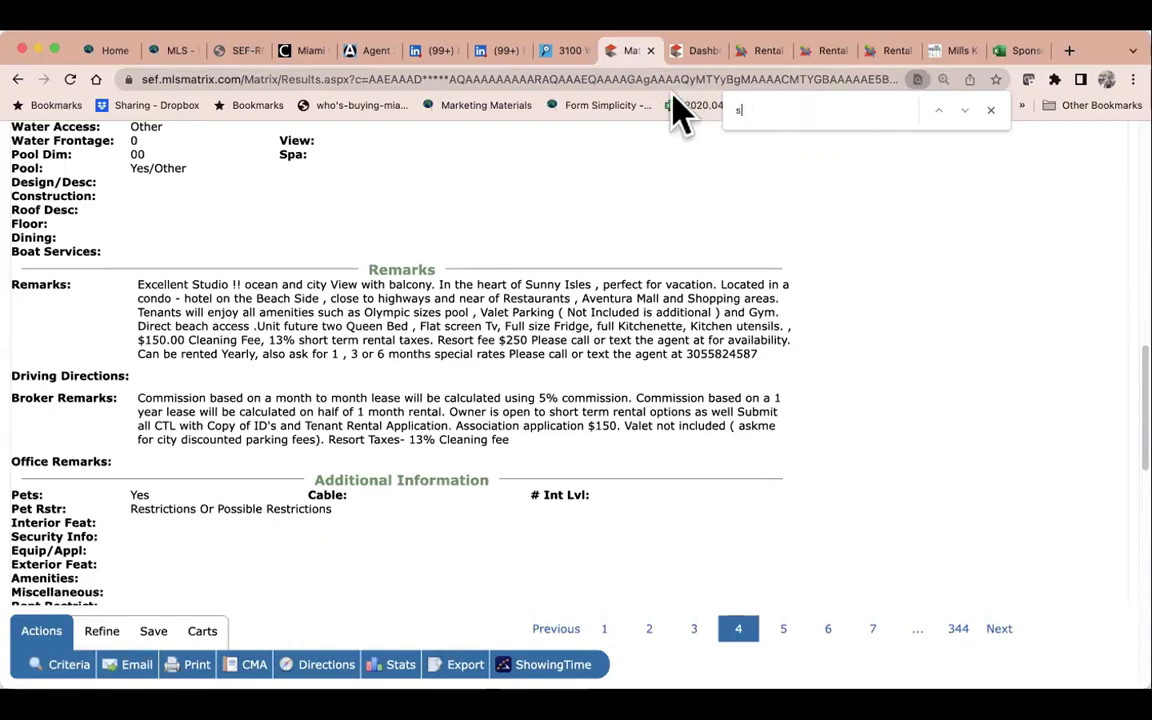
text(hort)
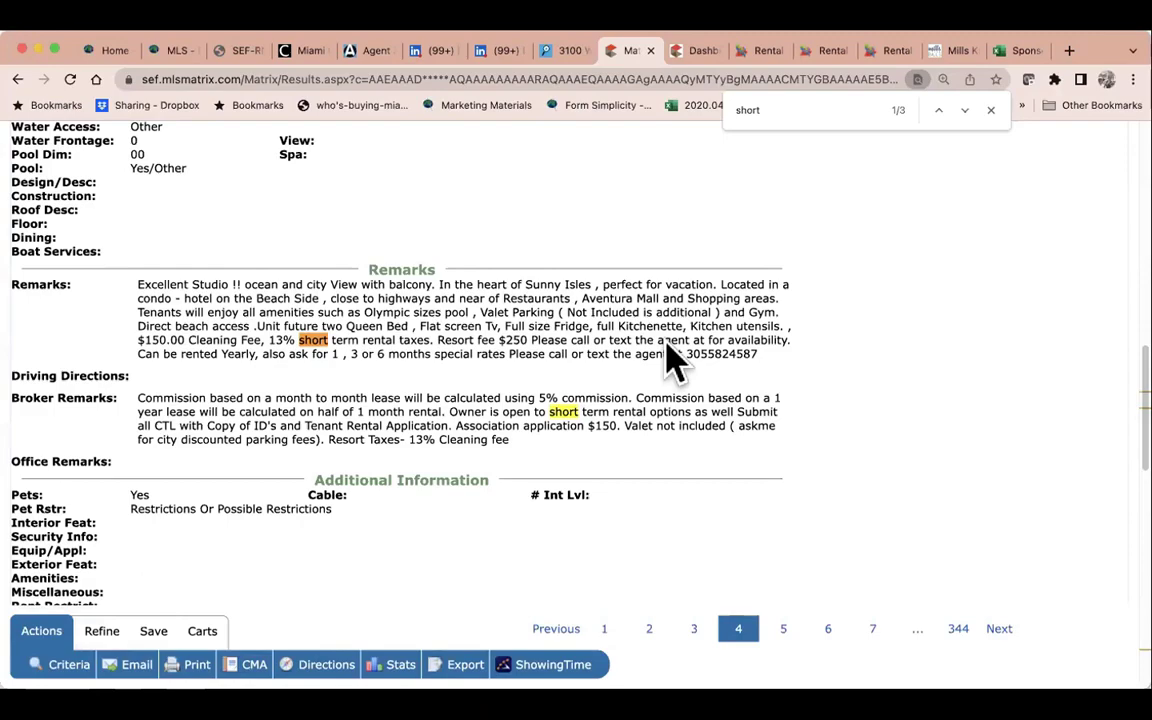
scroll(672, 360, up, 15)
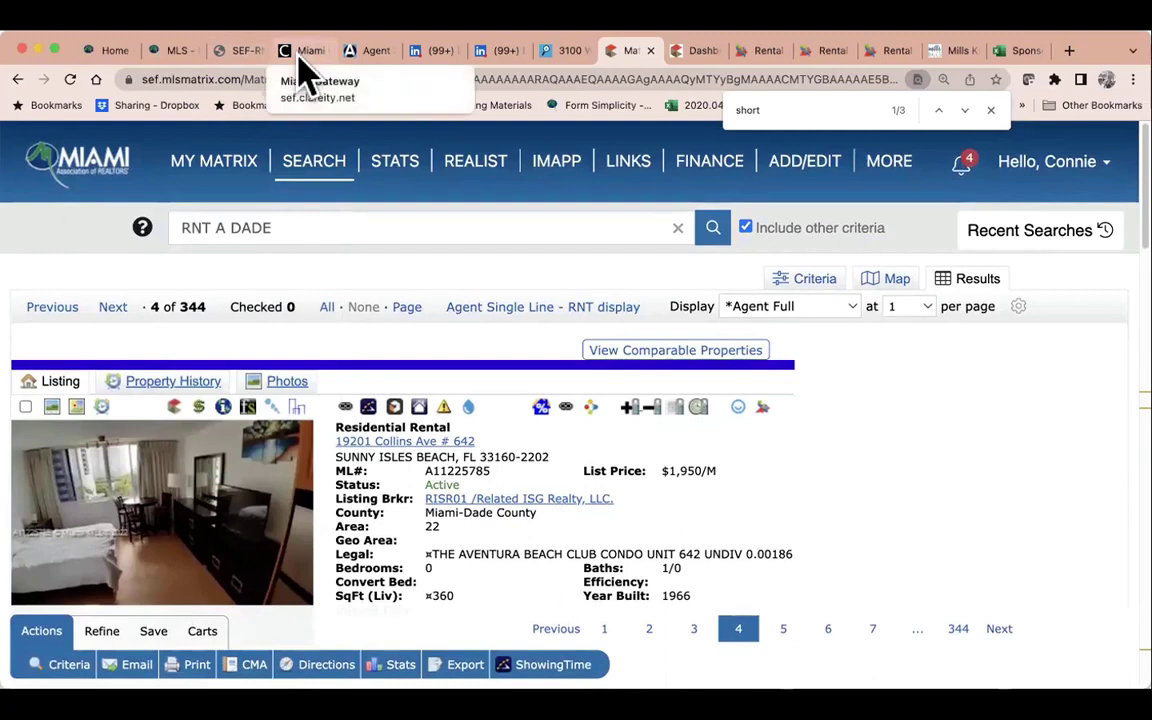
Go to the Miami Realtors home page and open the Advocacy page.
click(117, 55)
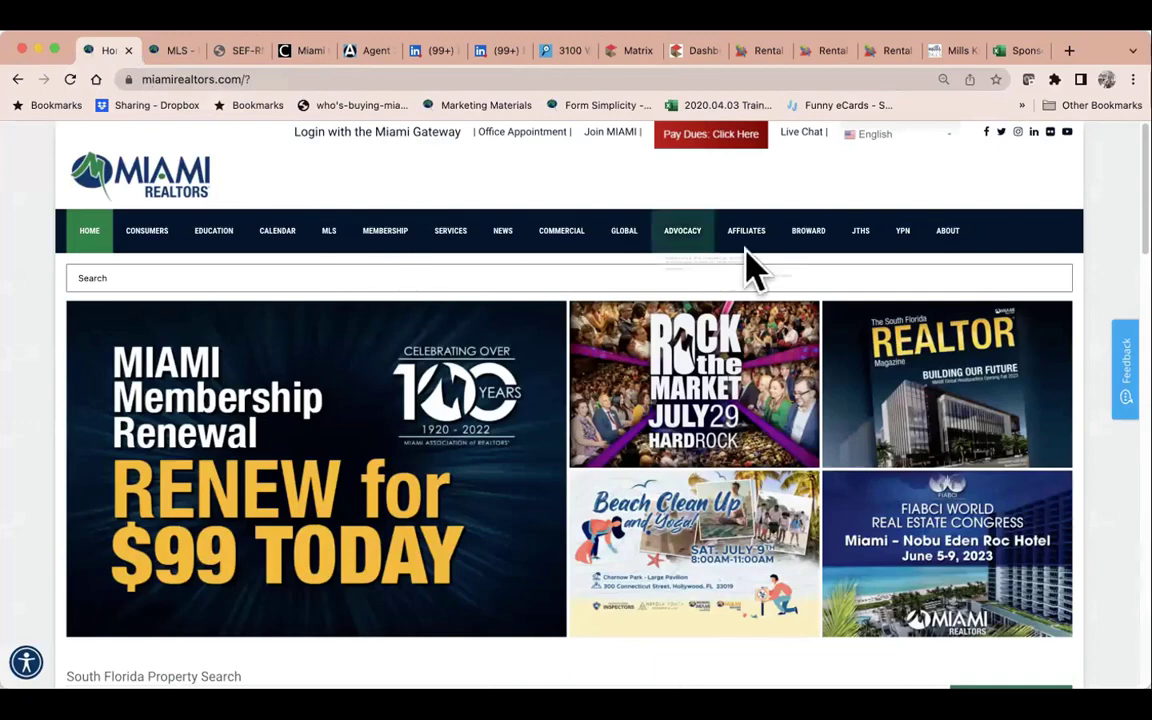
mouse_move(682, 252)
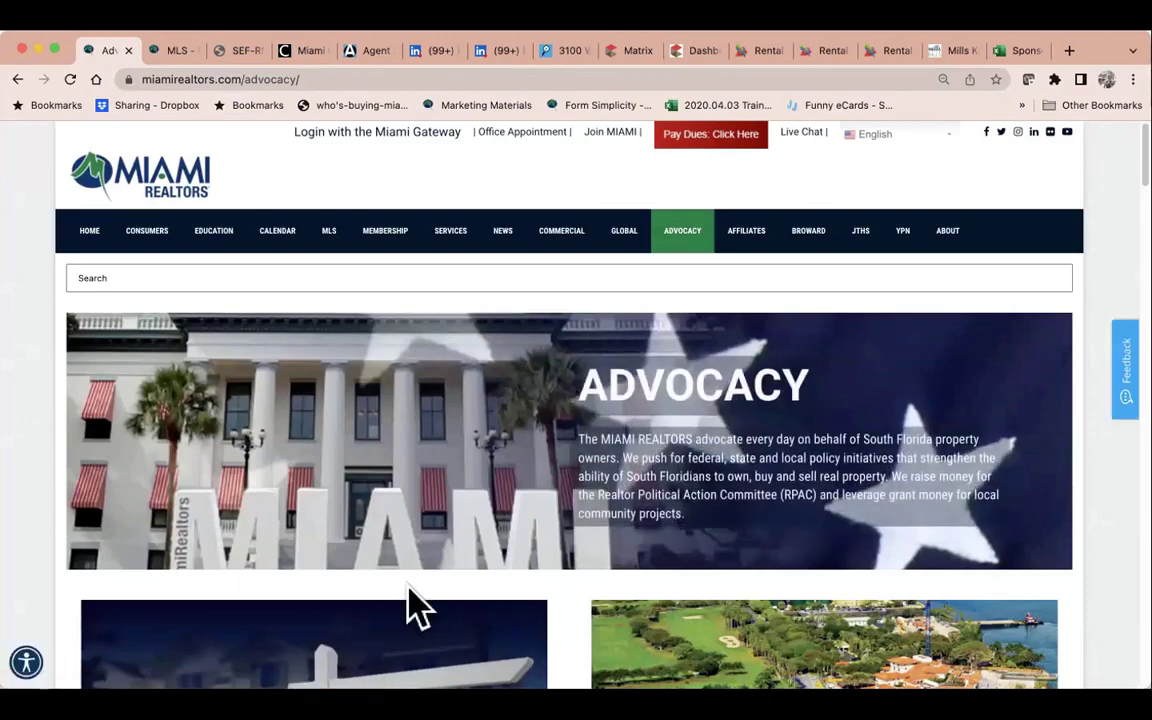
scroll(758, 548, down, 12)
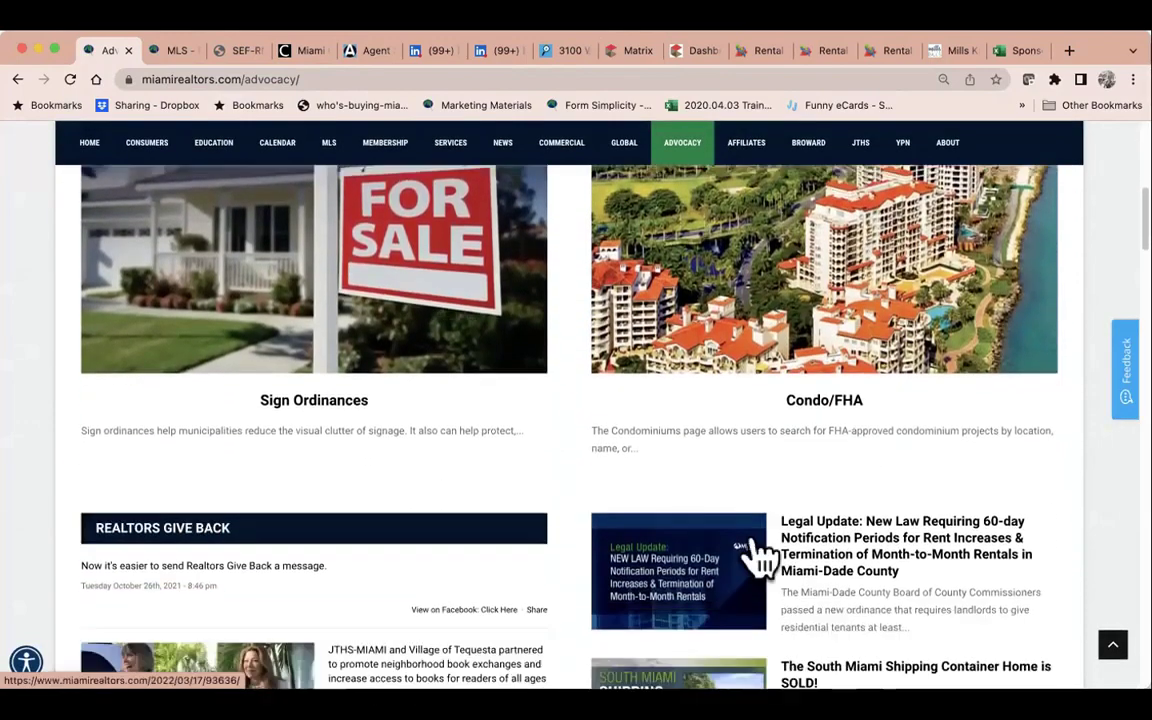
scroll(758, 548, down, 3)
scroll(758, 550, up, 2)
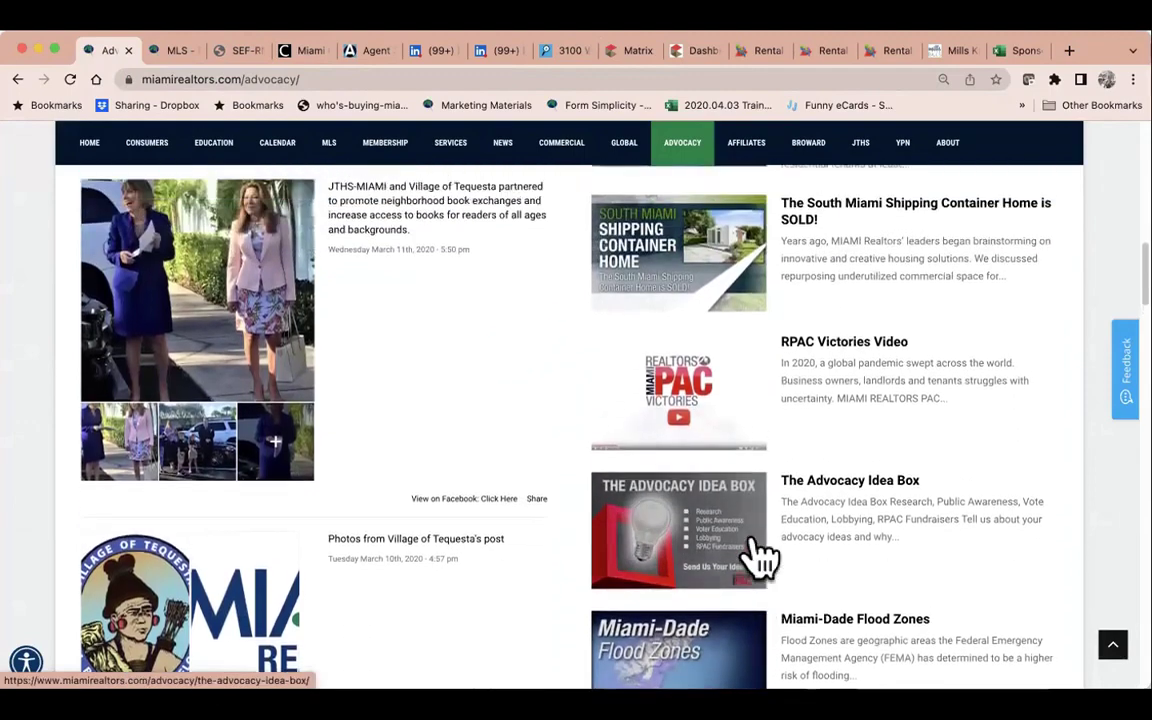
scroll(758, 550, down, 2)
scroll(758, 550, down, 5)
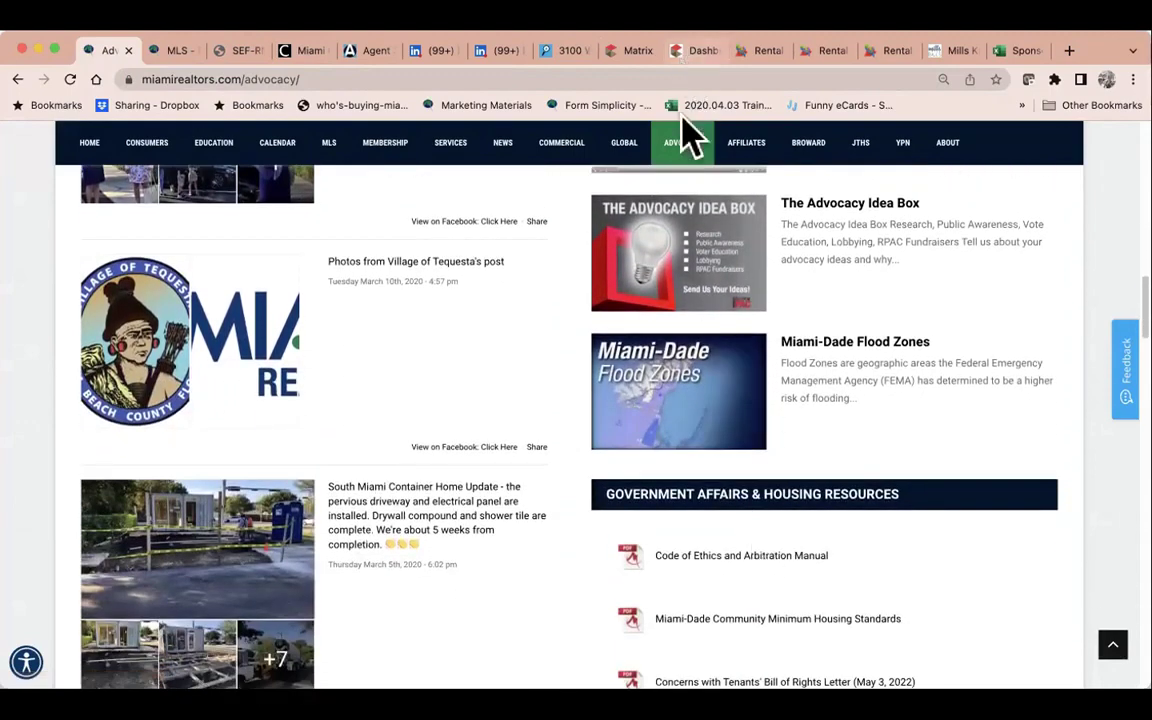
mouse_move(690, 150)
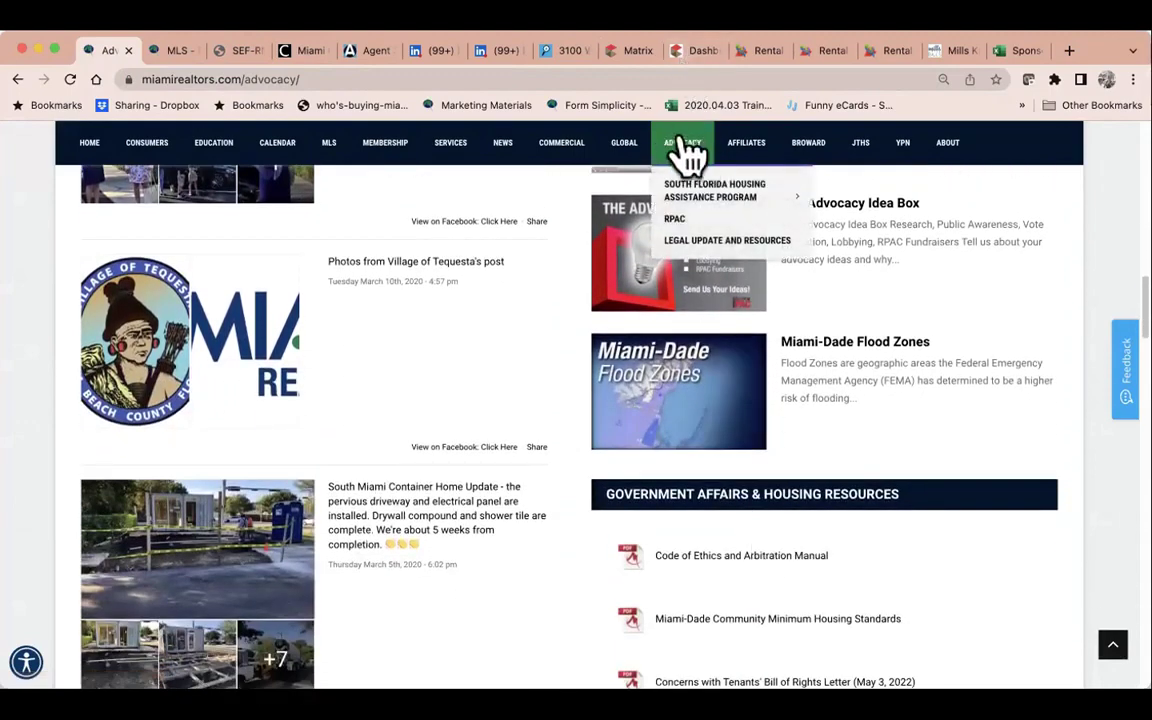
click(335, 80)
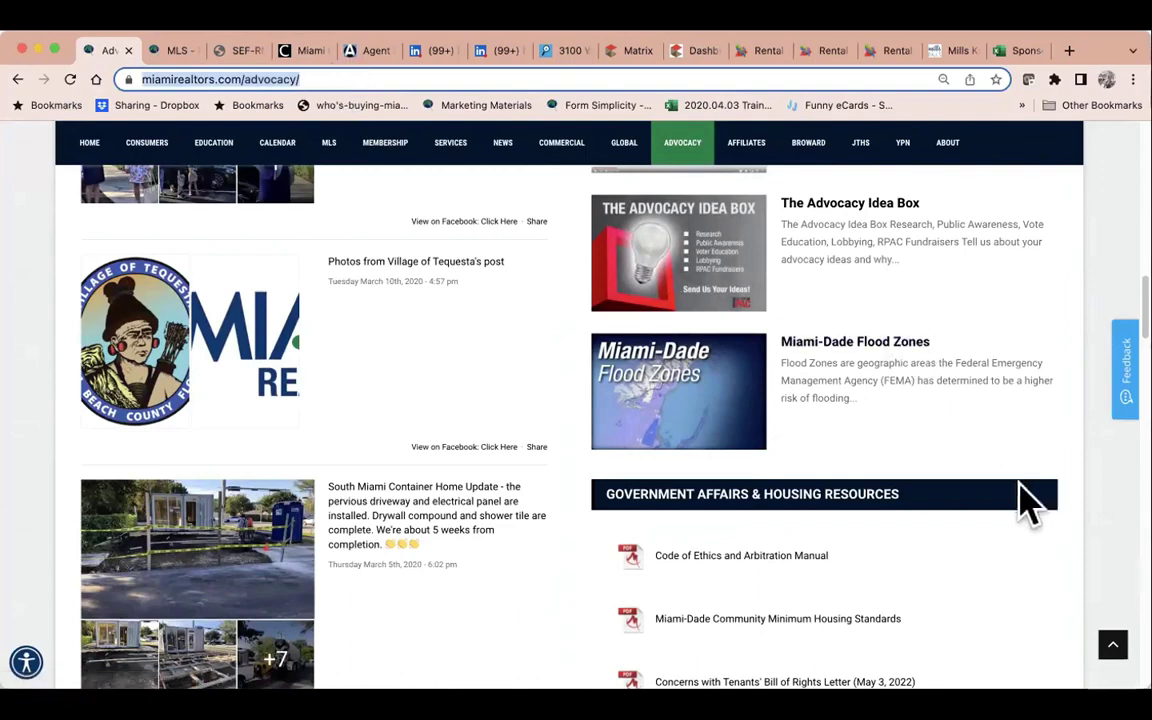
Scroll down to the Government Affairs & Housing Links list.
scroll(826, 553, down, 5)
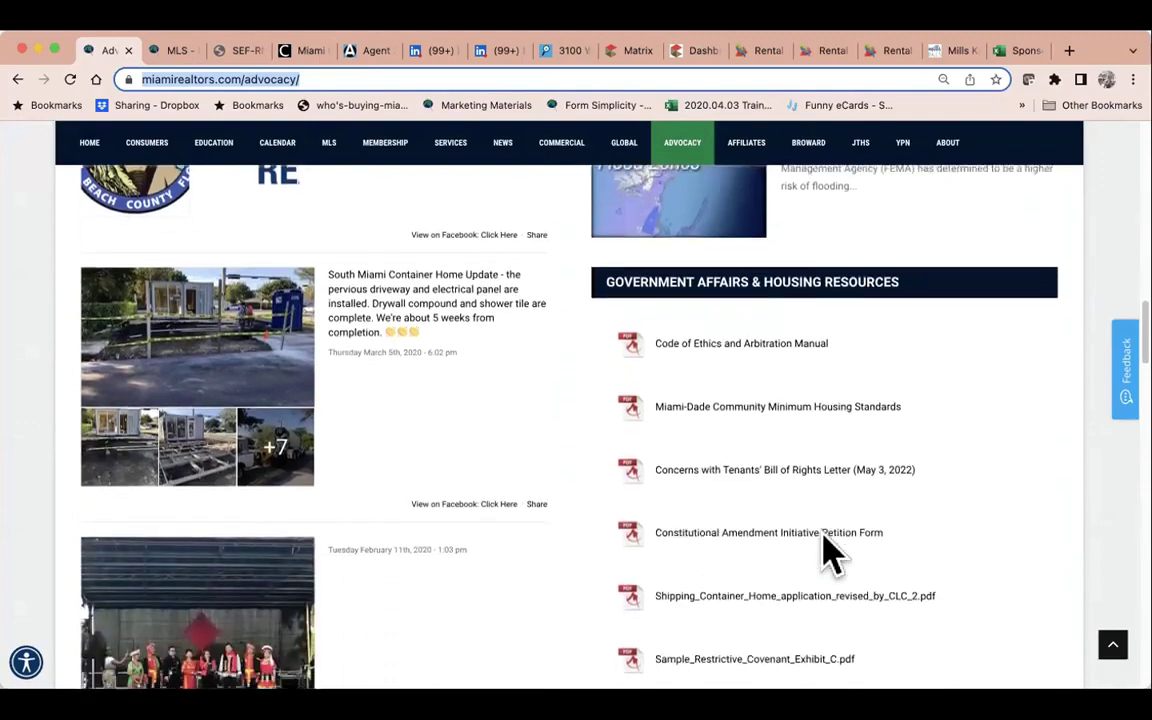
scroll(826, 553, down, 7)
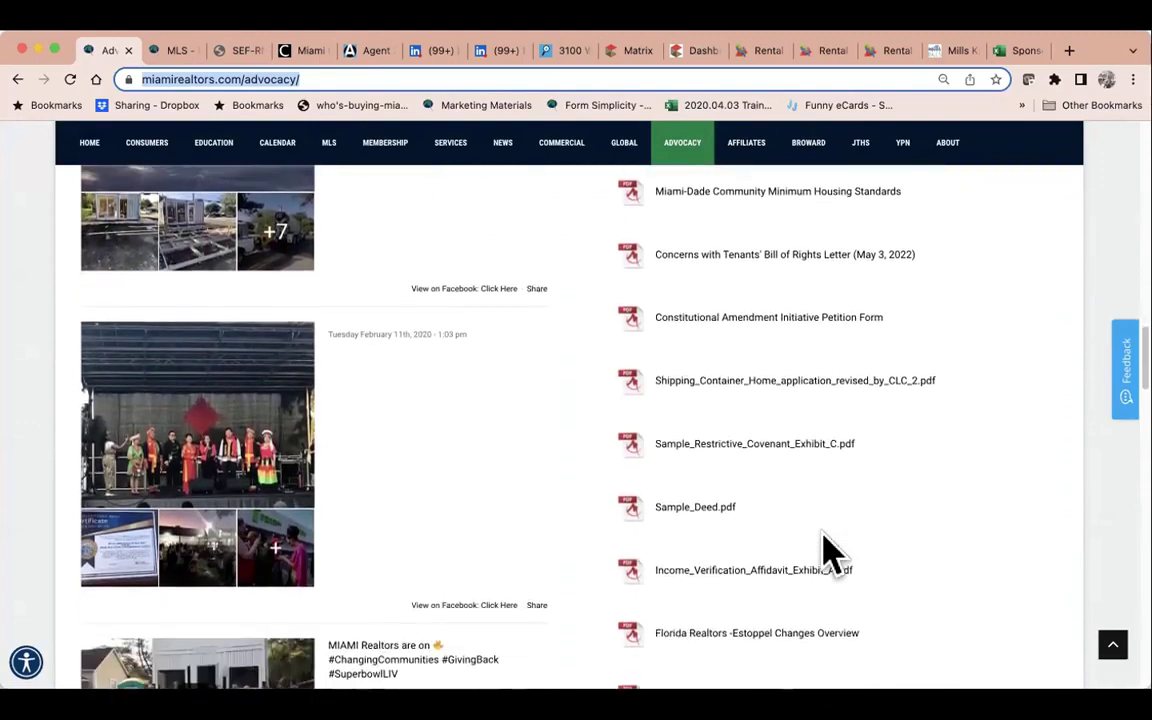
scroll(826, 553, down, 5)
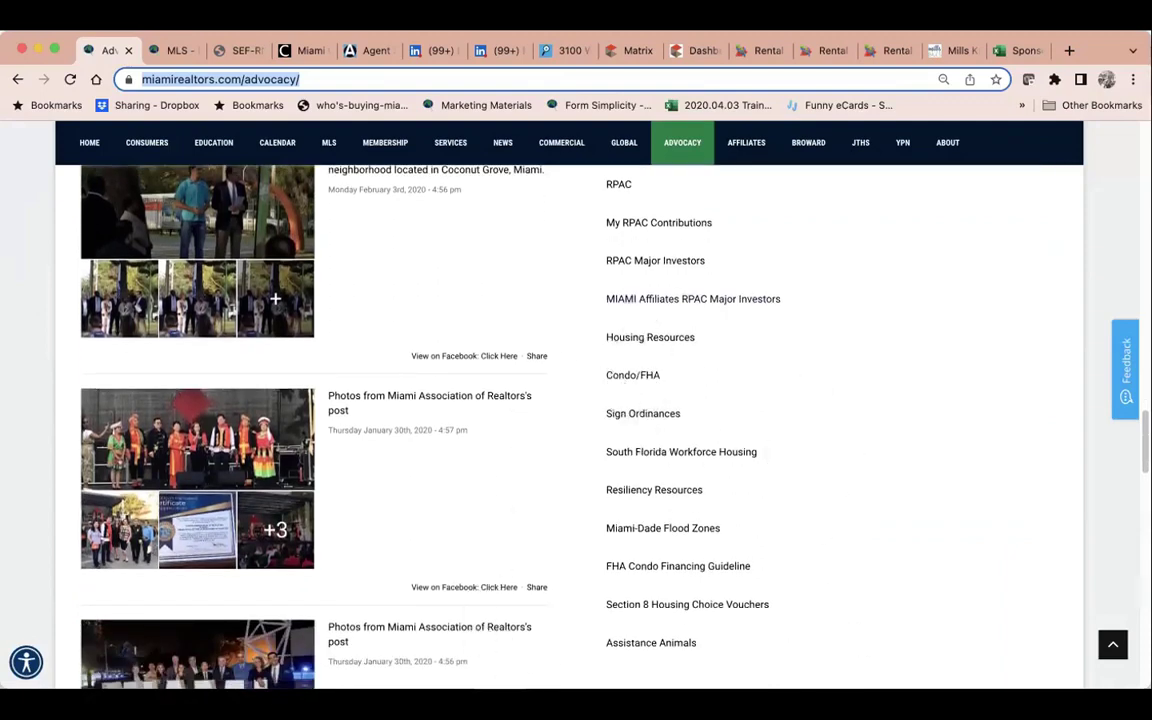
Go to the Section 8 Housing Choice Vouchers page and open MiamiRealtorsLIVE in a new tab.
click(724, 620)
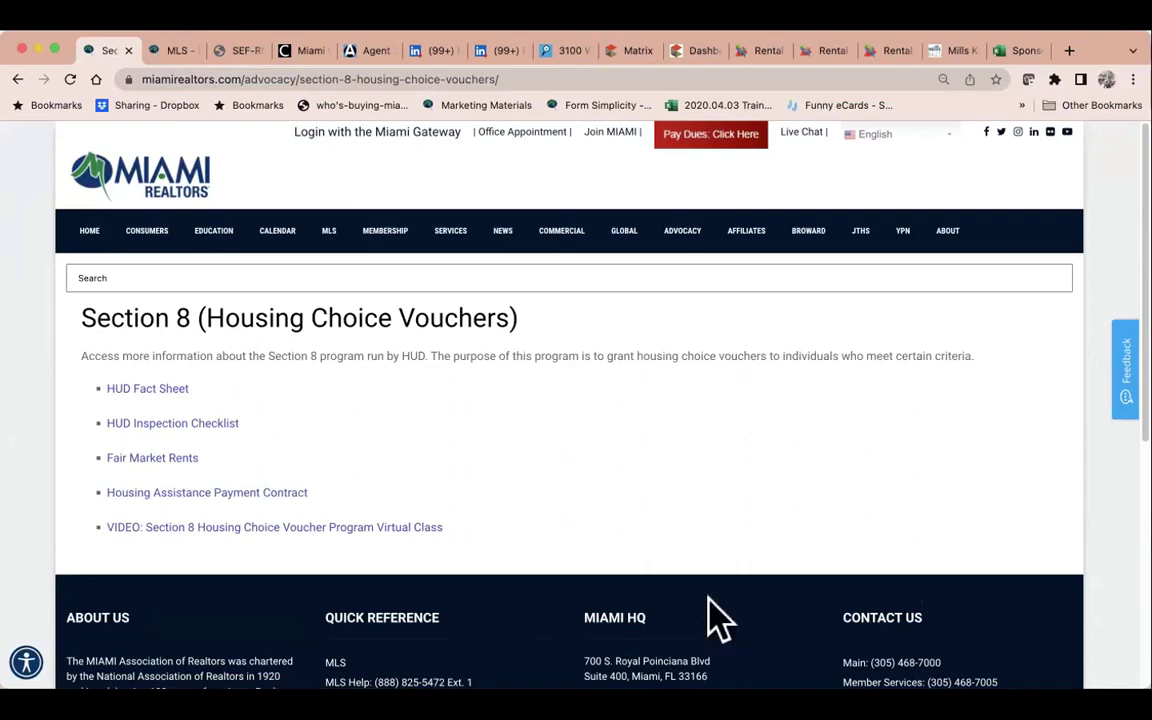
click(318, 527)
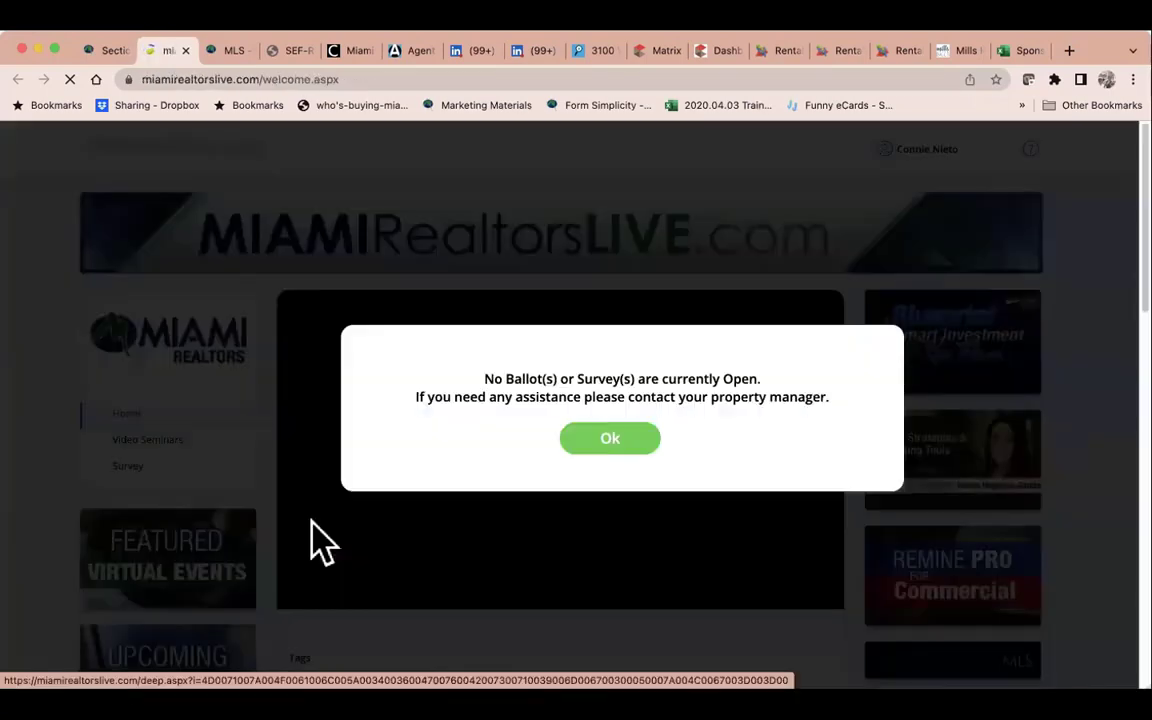
Dismiss the survey notice, play the Section 8 voucher class, skip to the Payee slide, and return to the first tab.
click(610, 440)
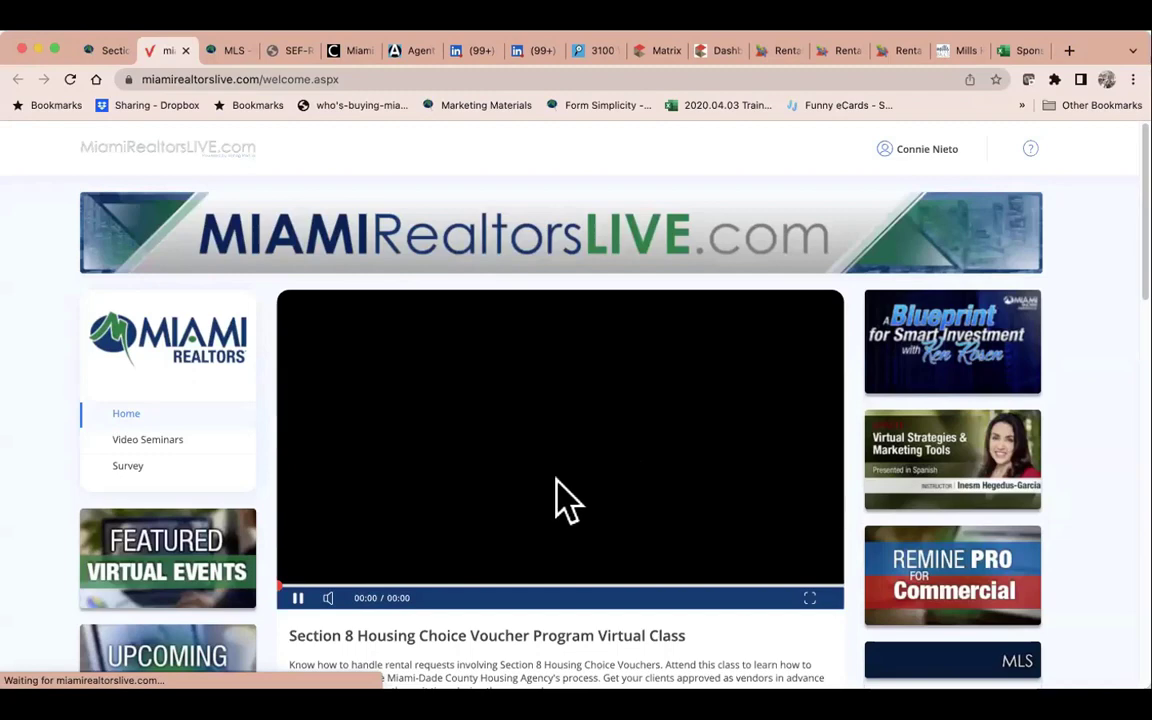
scroll(562, 497, down, 3)
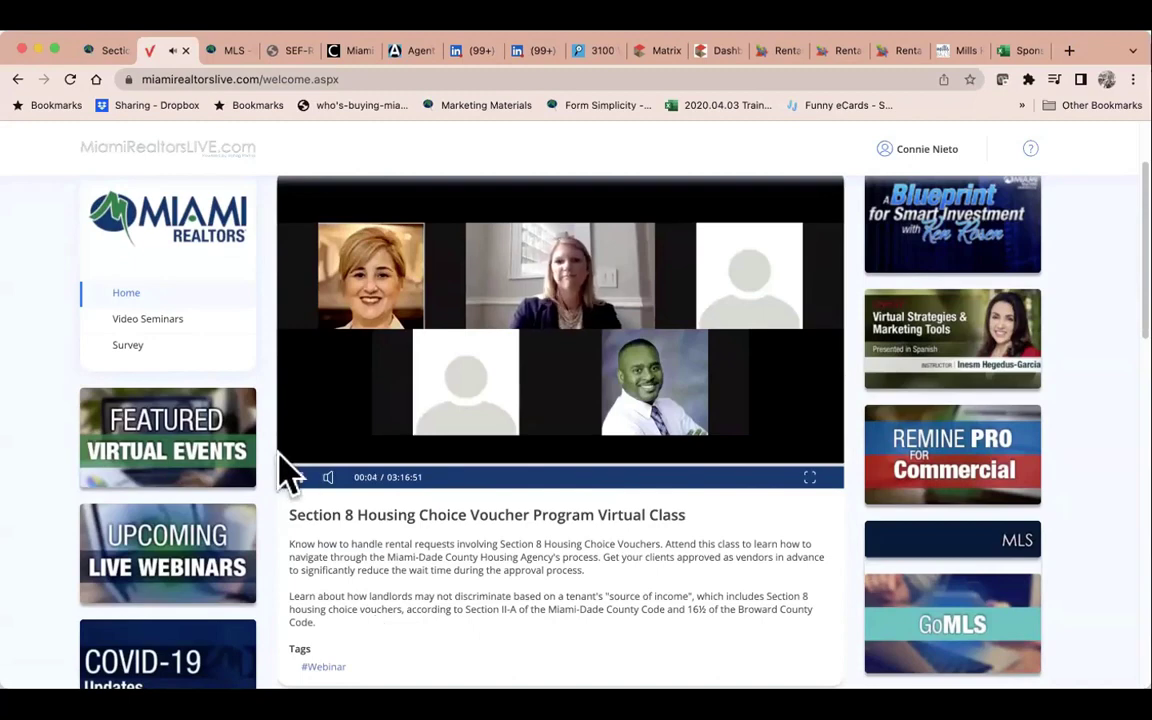
drag(283, 470, 372, 487)
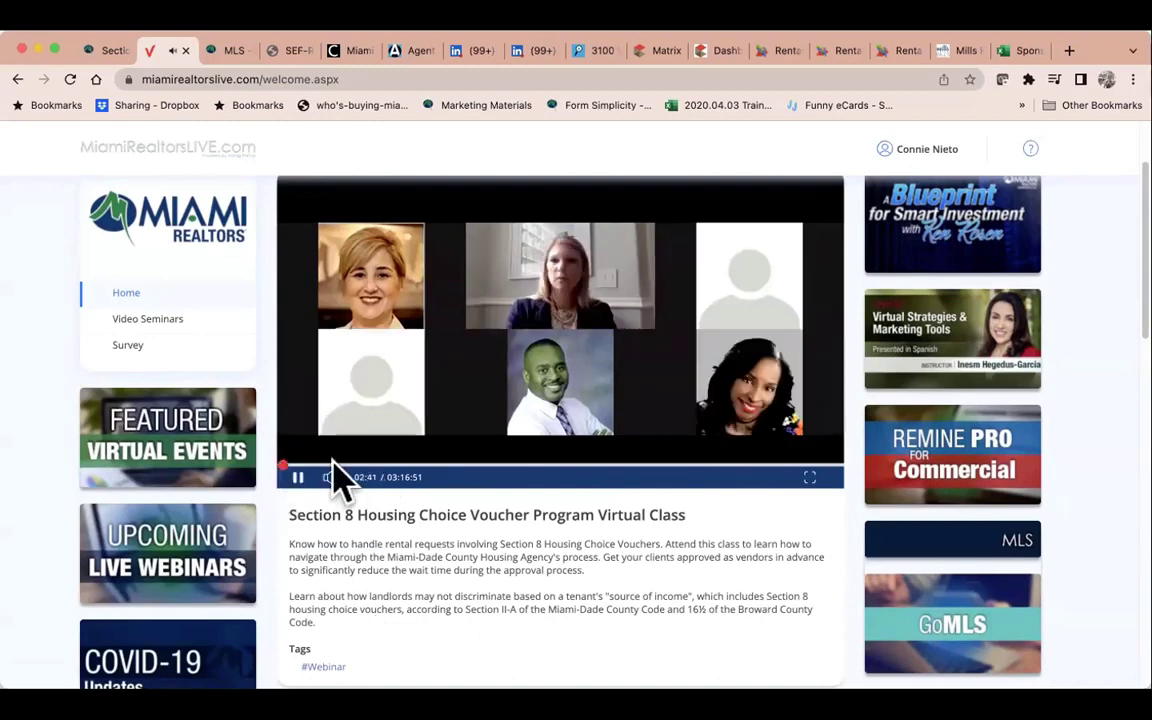
click(370, 467)
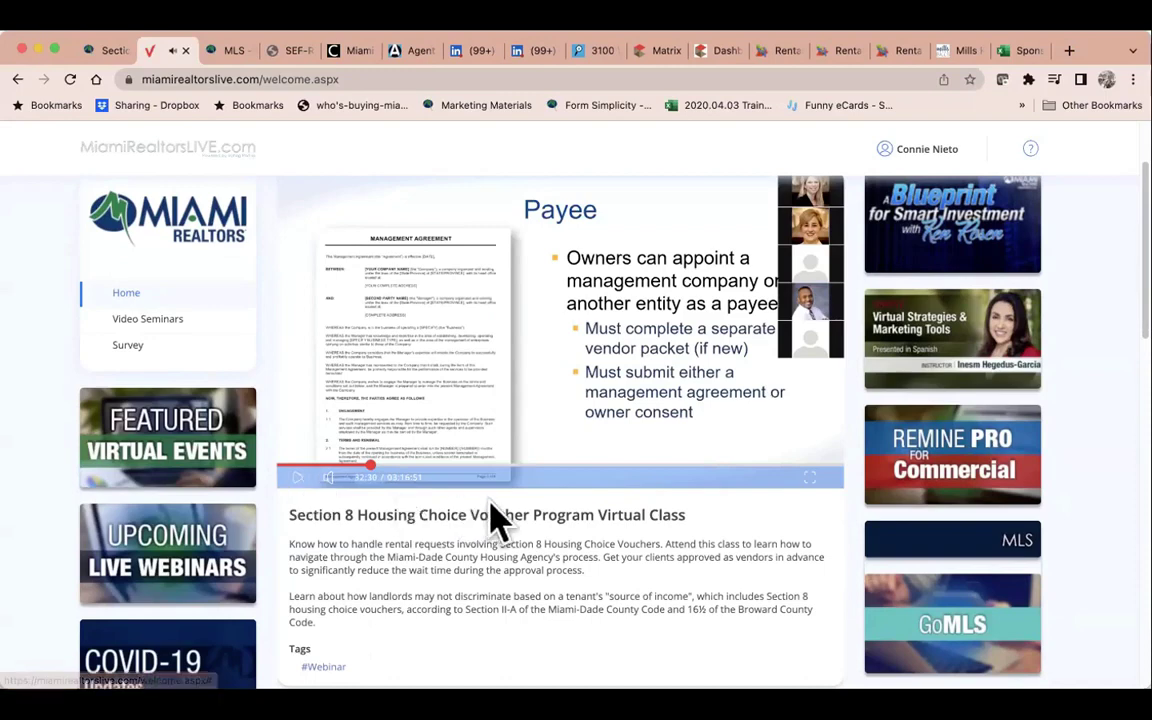
scroll(497, 520, down, 3)
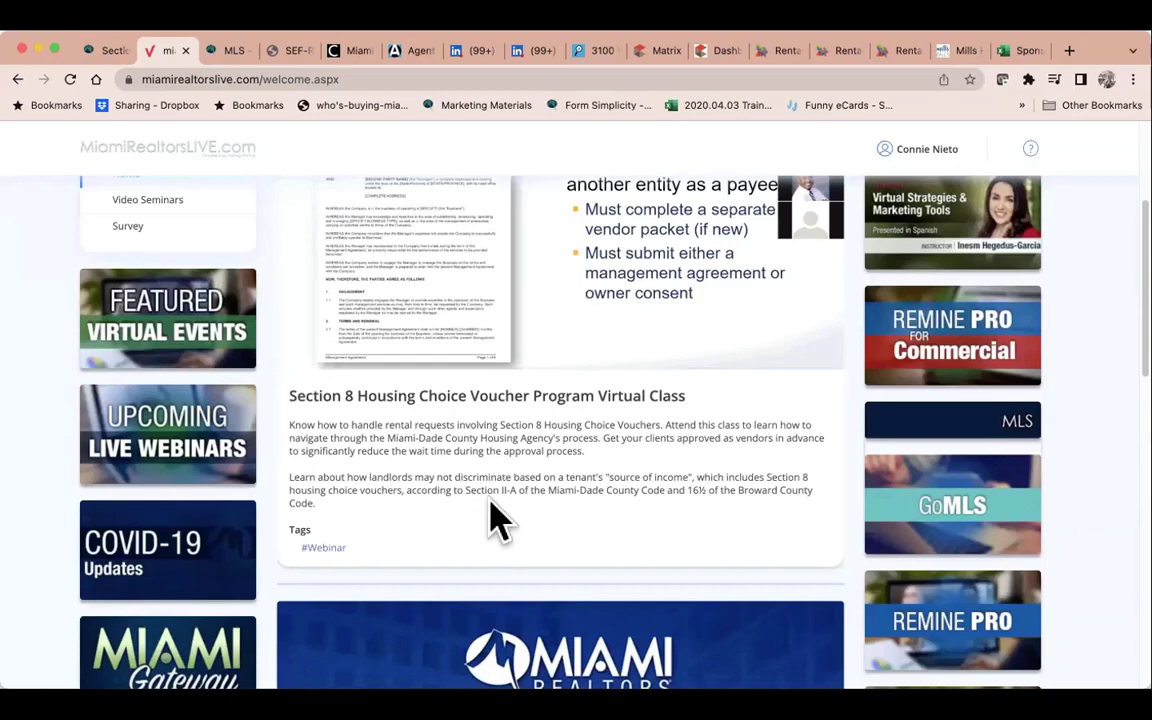
click(100, 50)
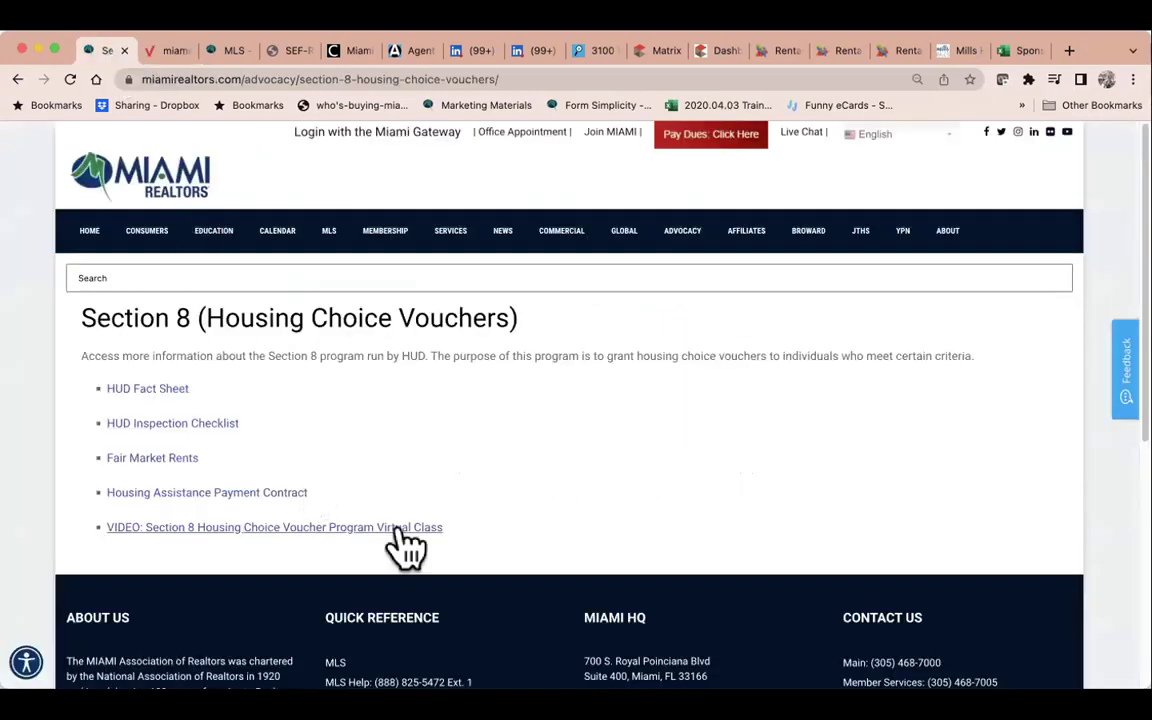
Open the HUD Fact Sheet link and continue through the redirect to hud.gov.
click(285, 77)
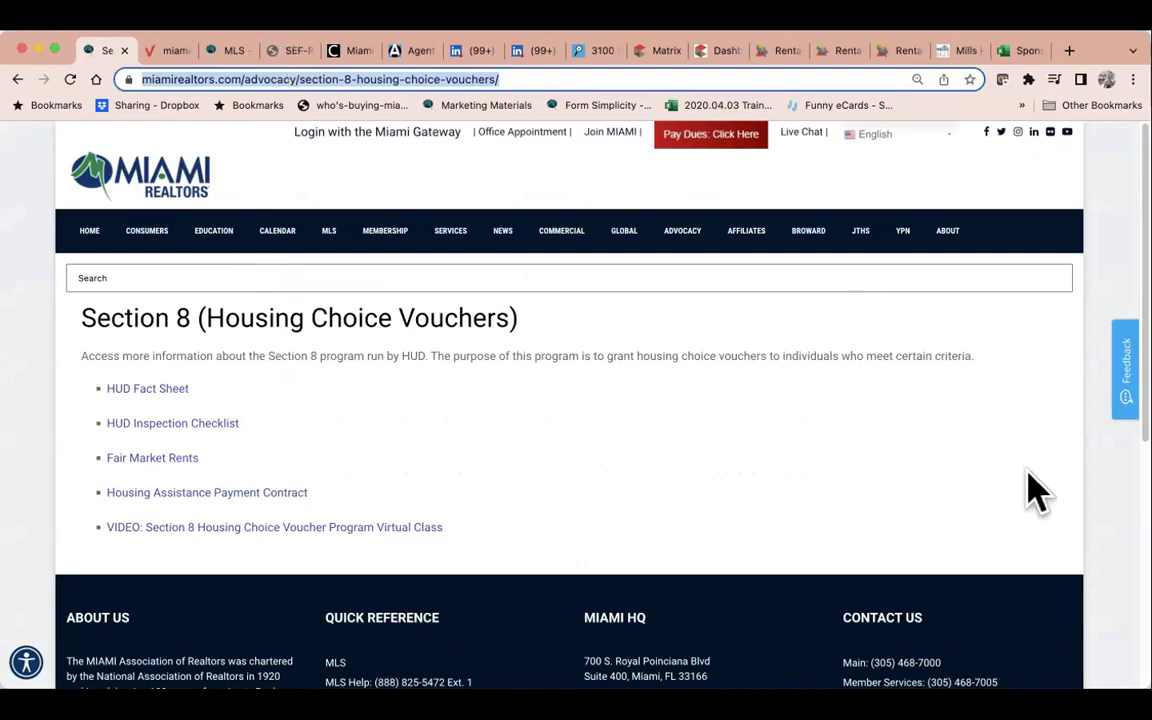
click(165, 391)
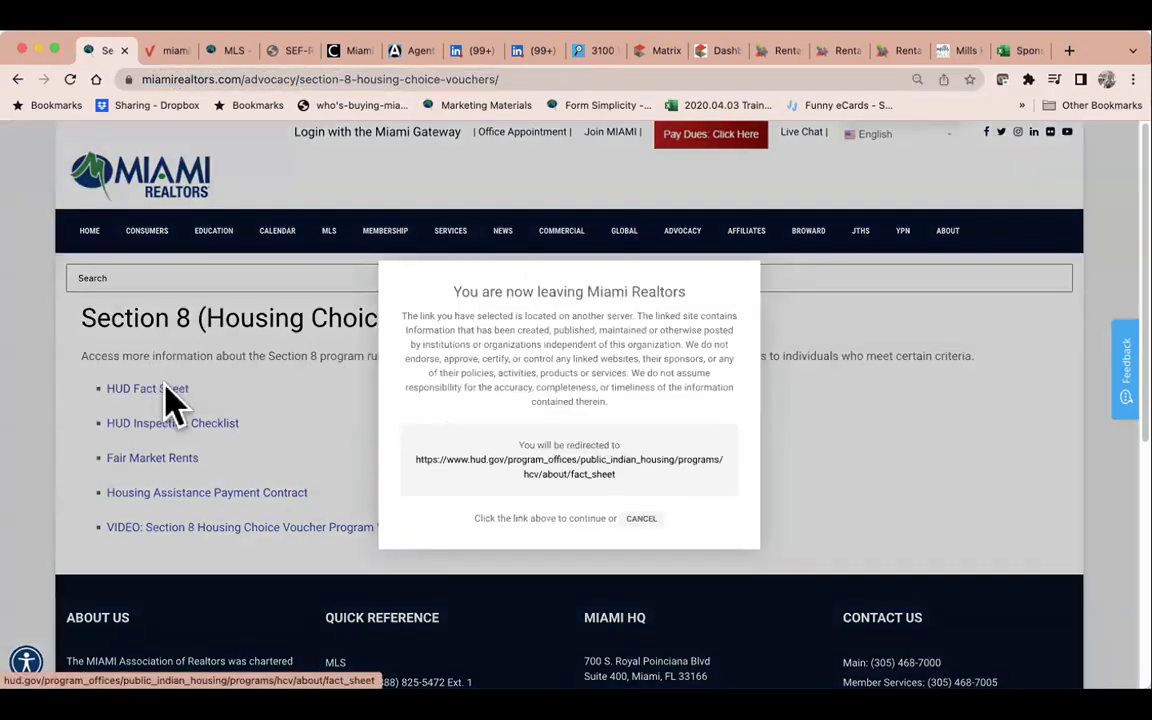
click(558, 470)
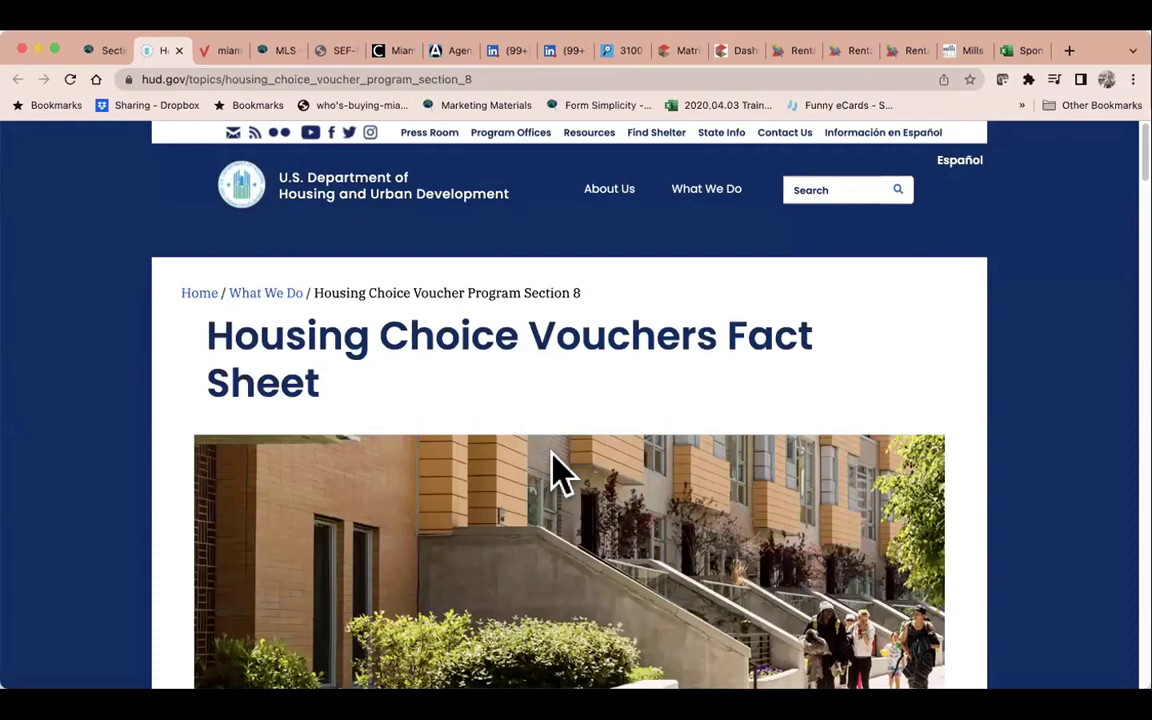
Read the fact sheet's sections on what vouchers are, eligibility and how to apply.
scroll(558, 470, down, 5)
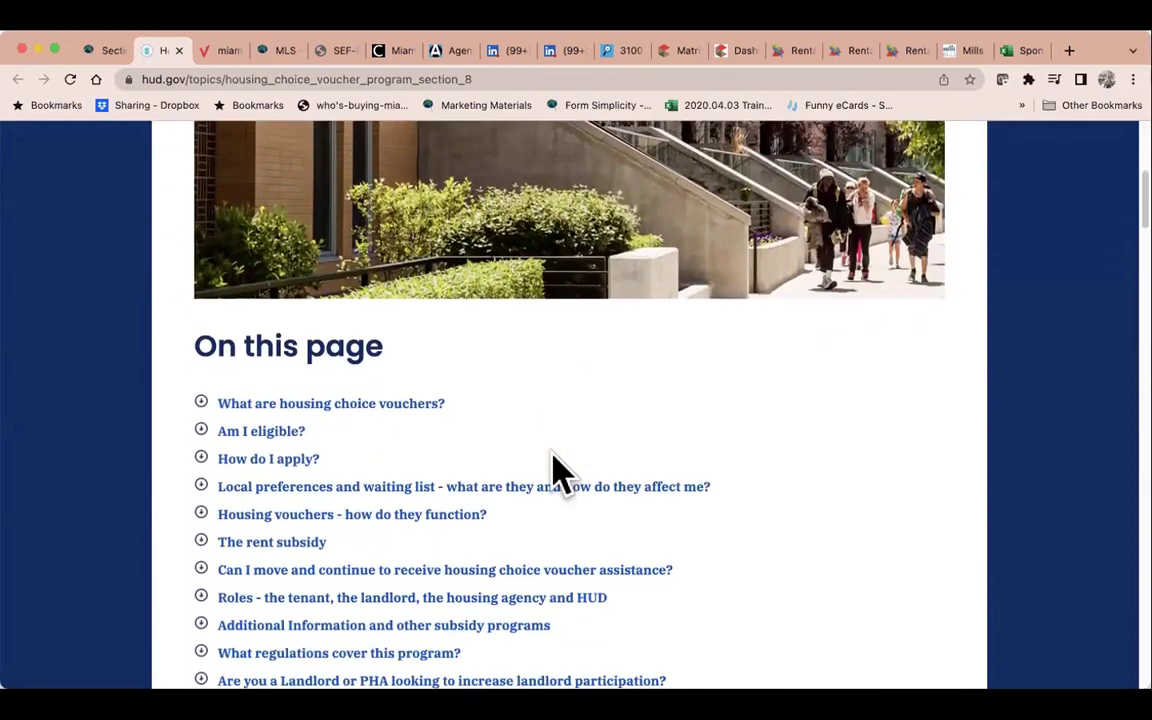
scroll(556, 466, down, 2)
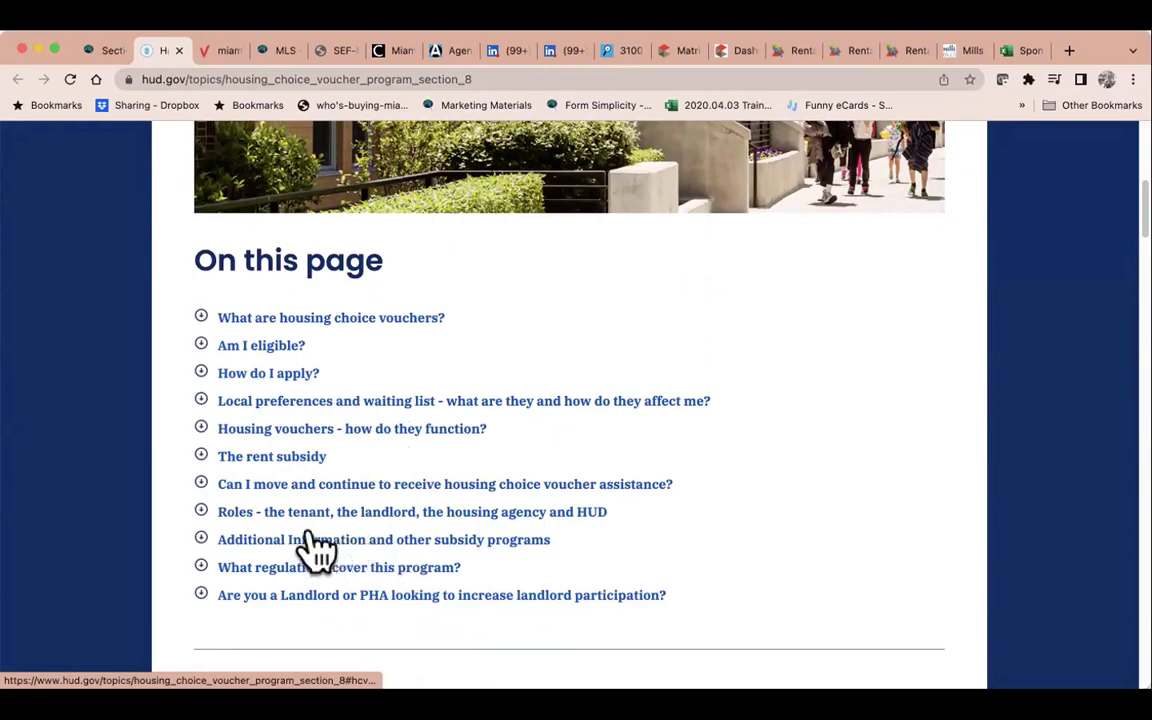
scroll(393, 586, down, 2)
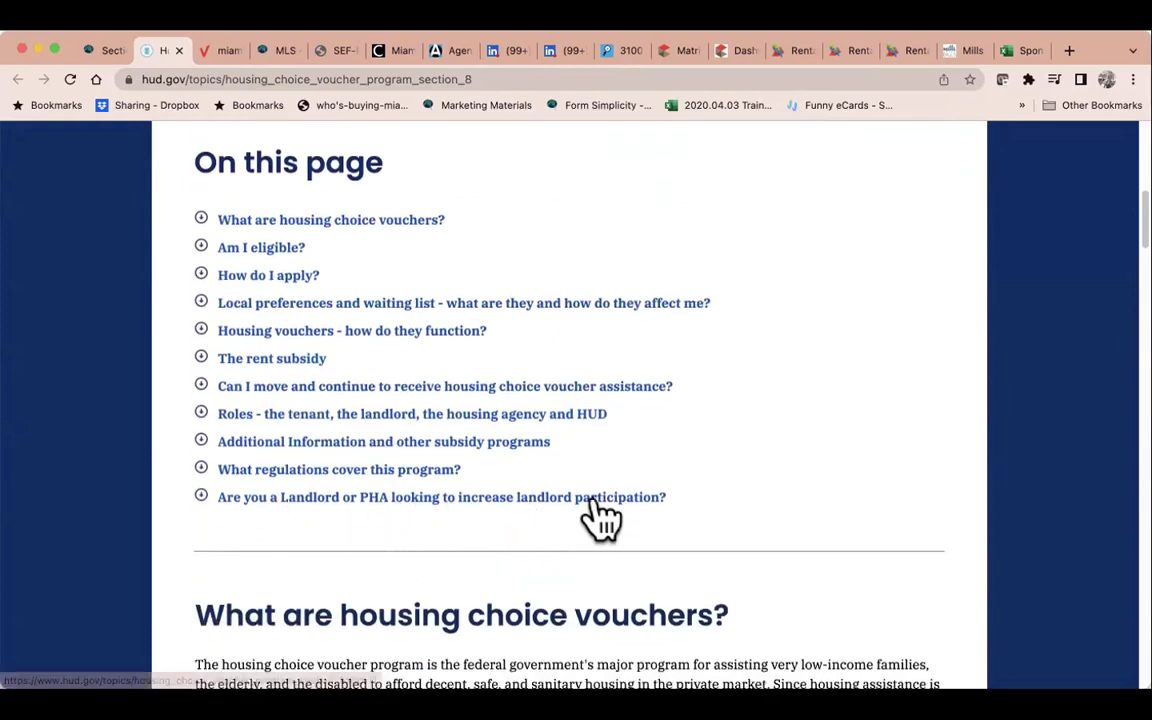
scroll(542, 494, down, 6)
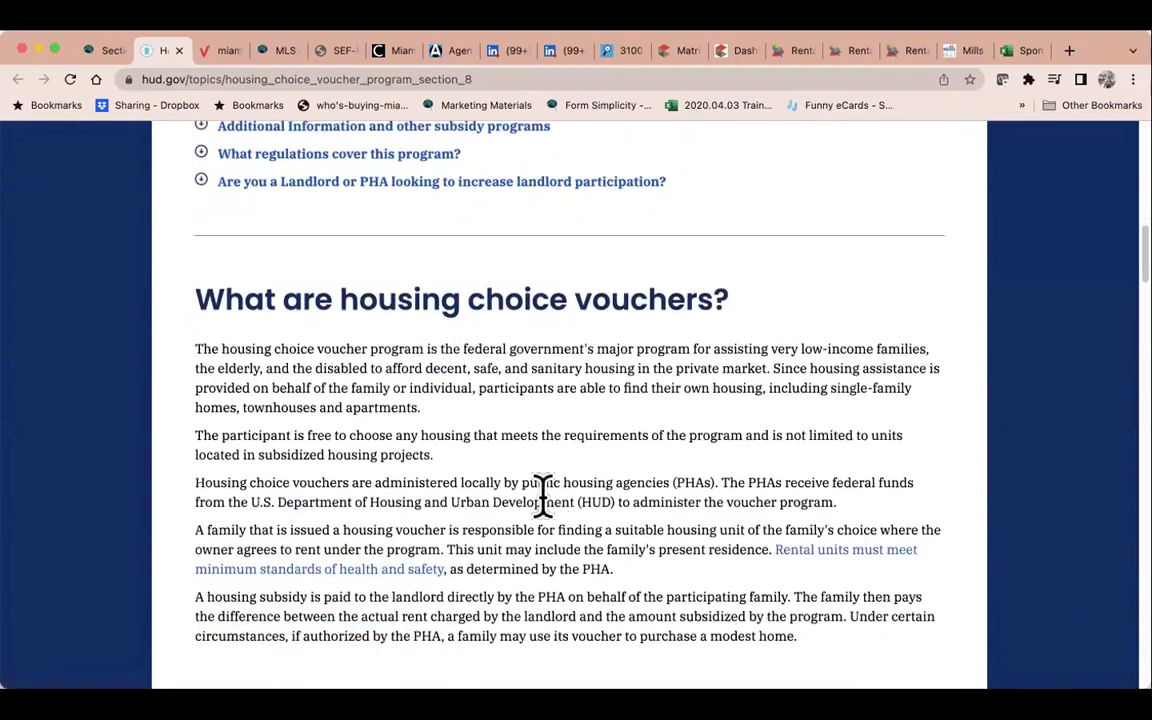
scroll(663, 330, down, 4)
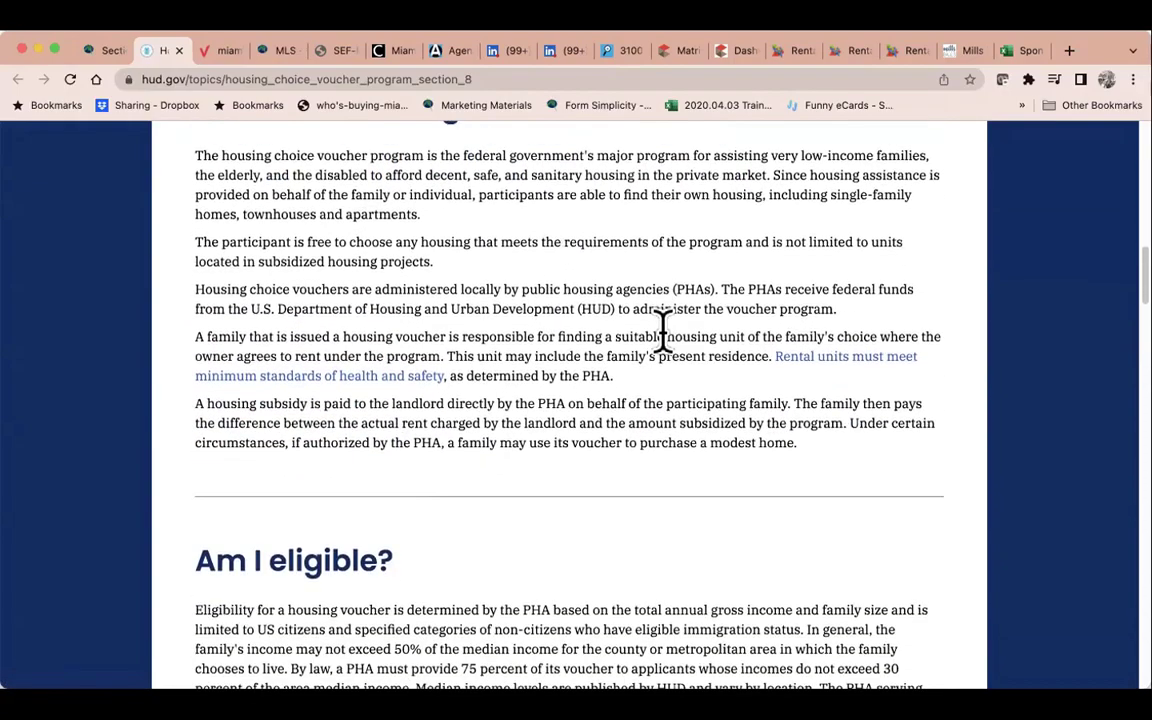
scroll(663, 330, down, 8)
scroll(663, 330, up, 3)
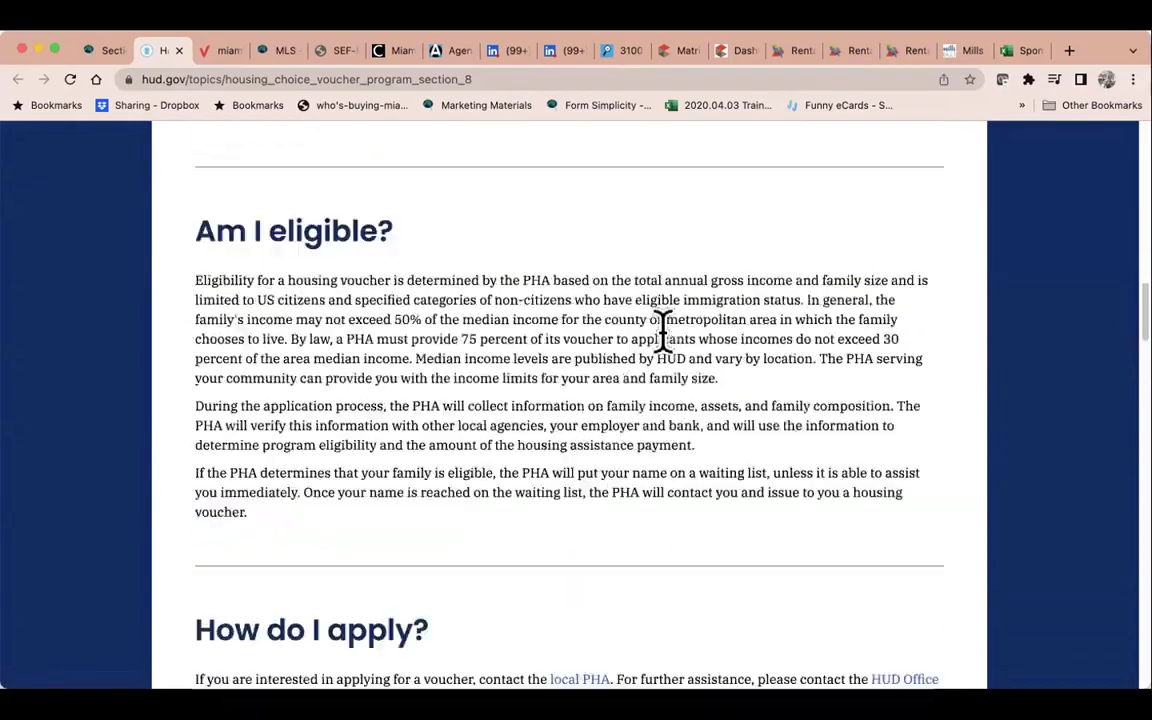
scroll(665, 340, up, 20)
scroll(668, 350, down, 4)
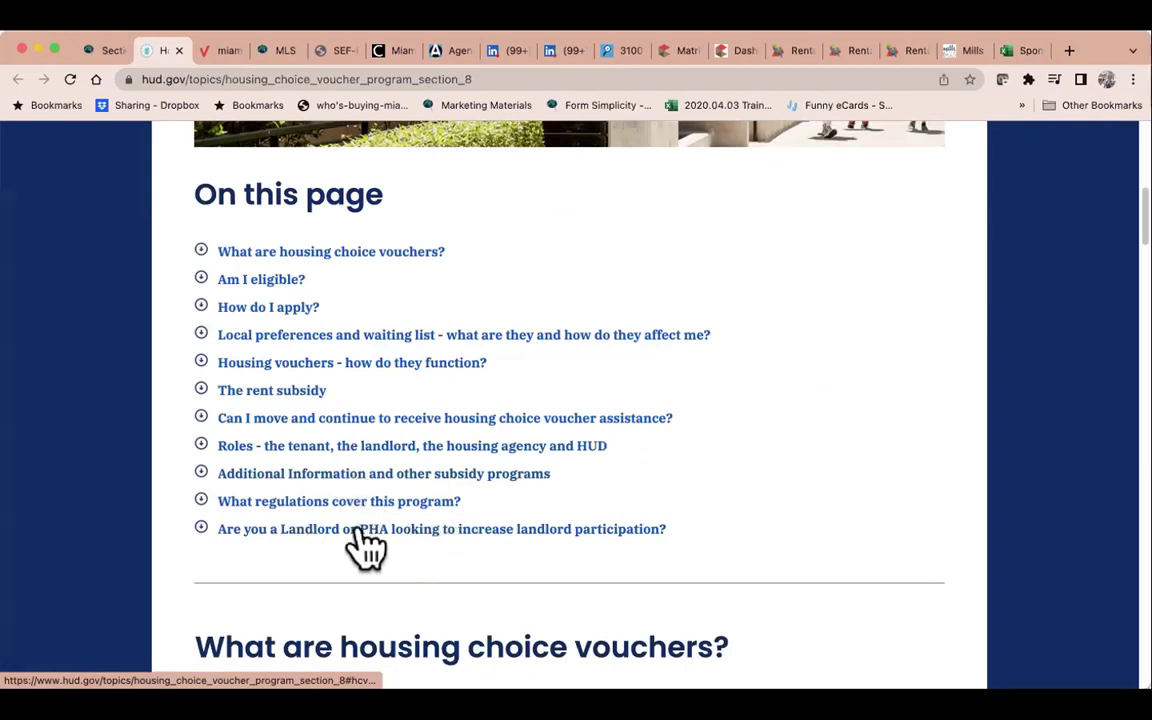
Open the HUD Inspection Checklist via its hud.gov redirect and retry the failing PDF address.
click(114, 50)
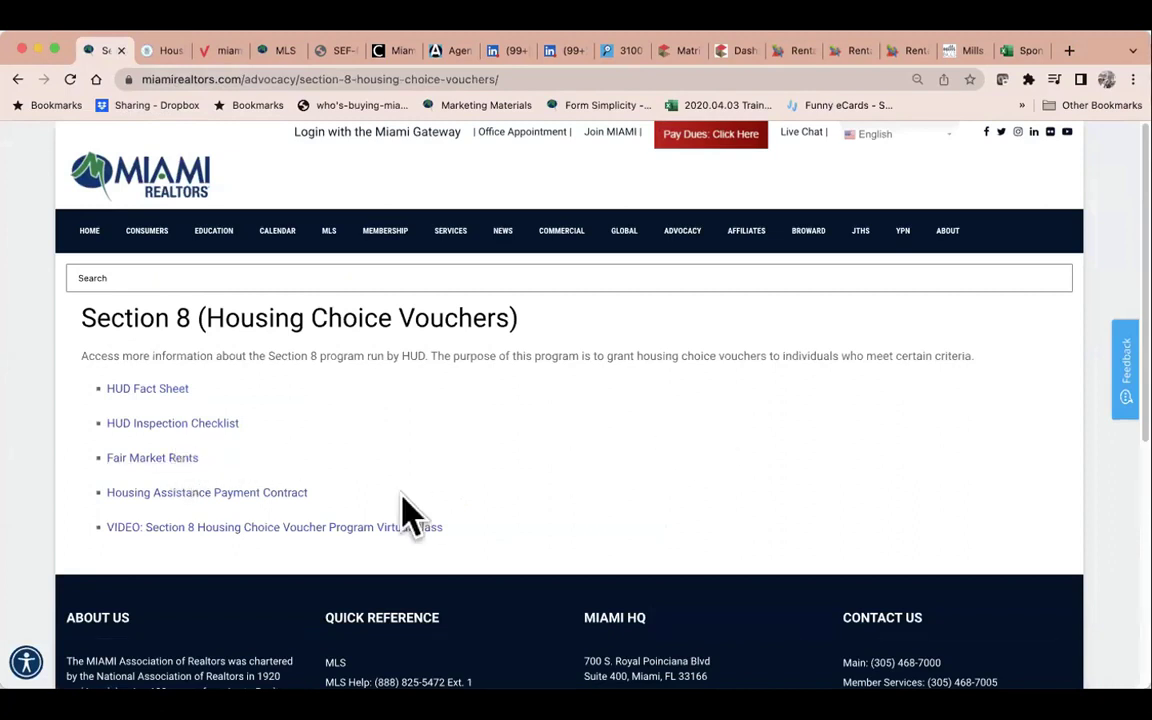
click(172, 424)
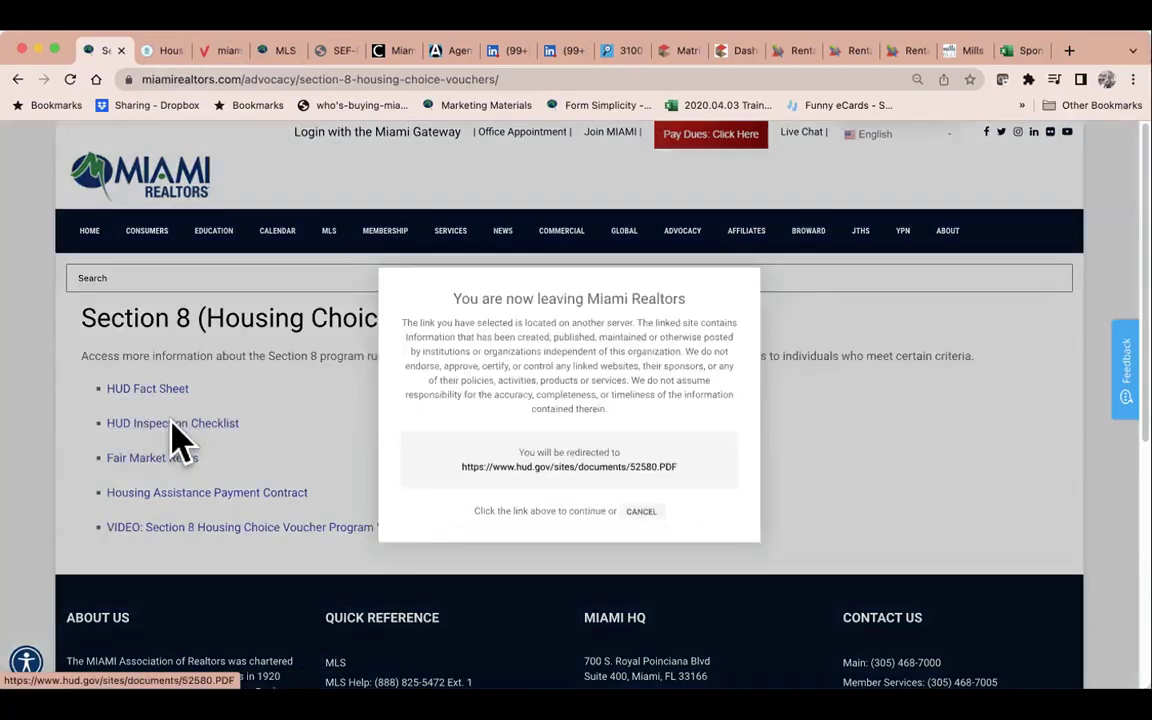
click(562, 470)
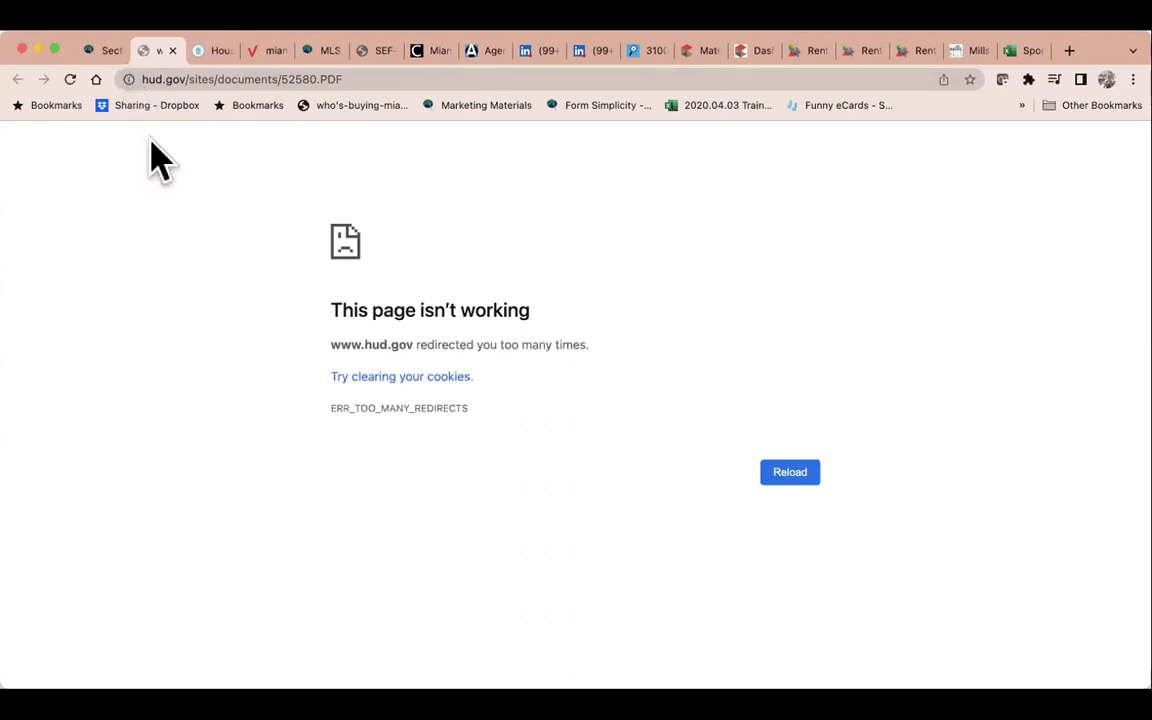
click(213, 76)
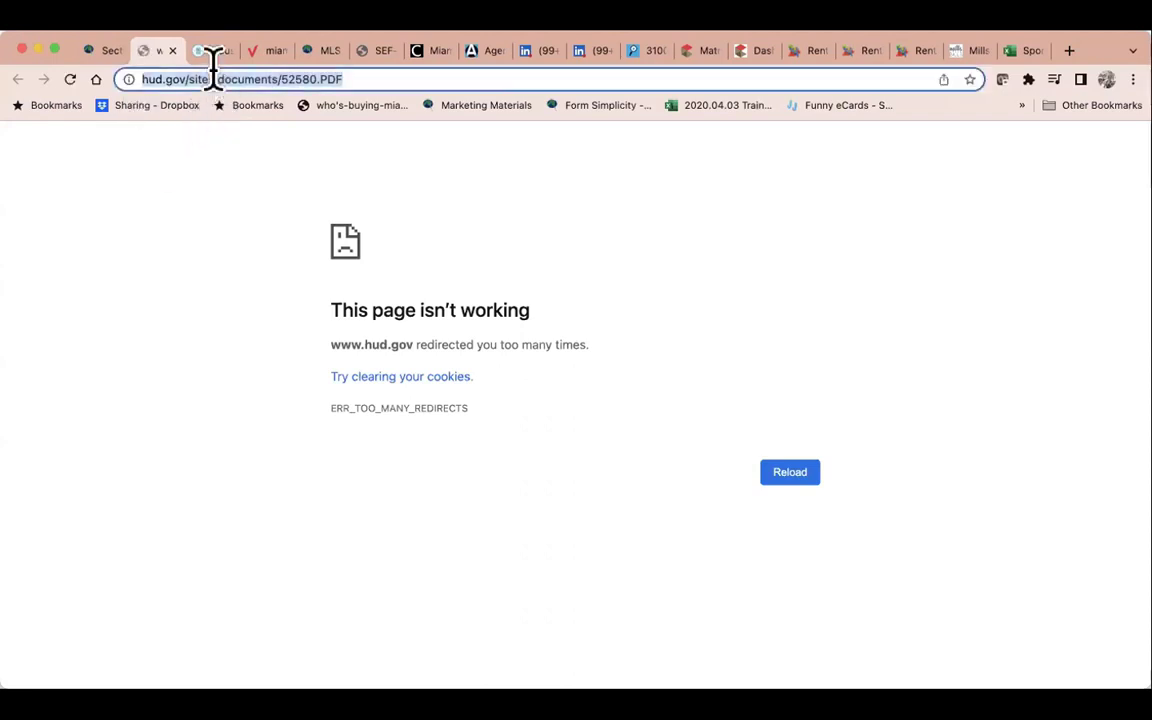
key(Return)
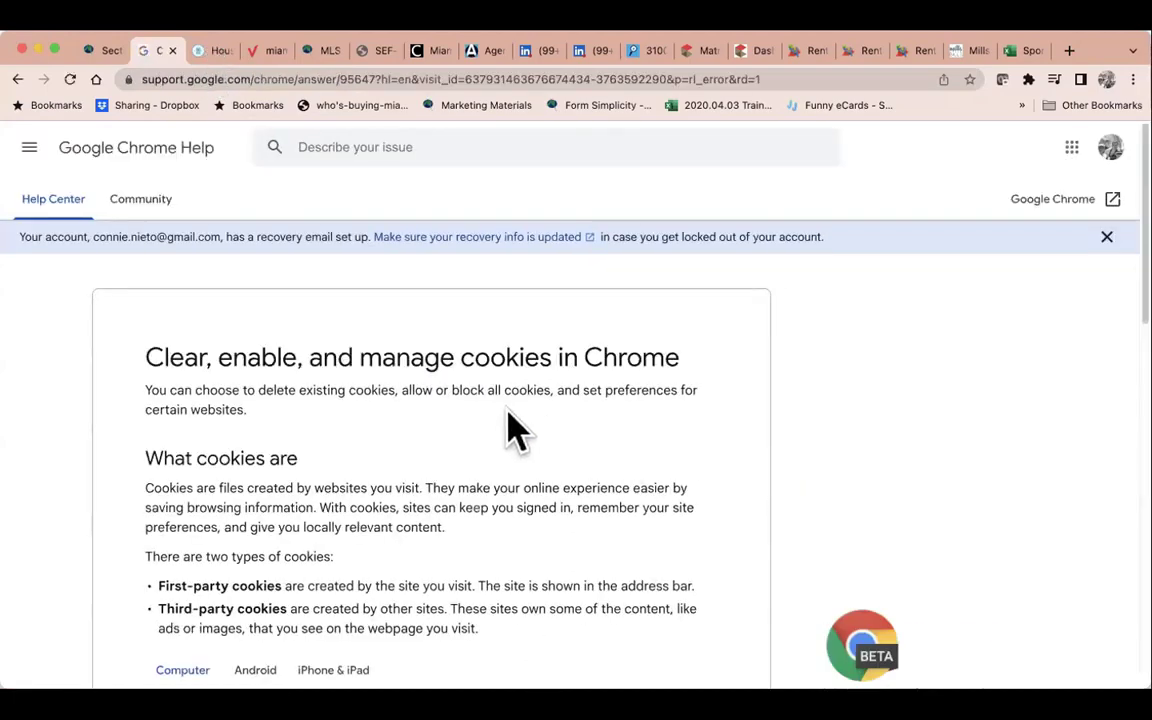
When the checklist link fails again, search Google for 'hud.gov inspection sheet' and open Inspection Checklist - HUD.
click(103, 50)
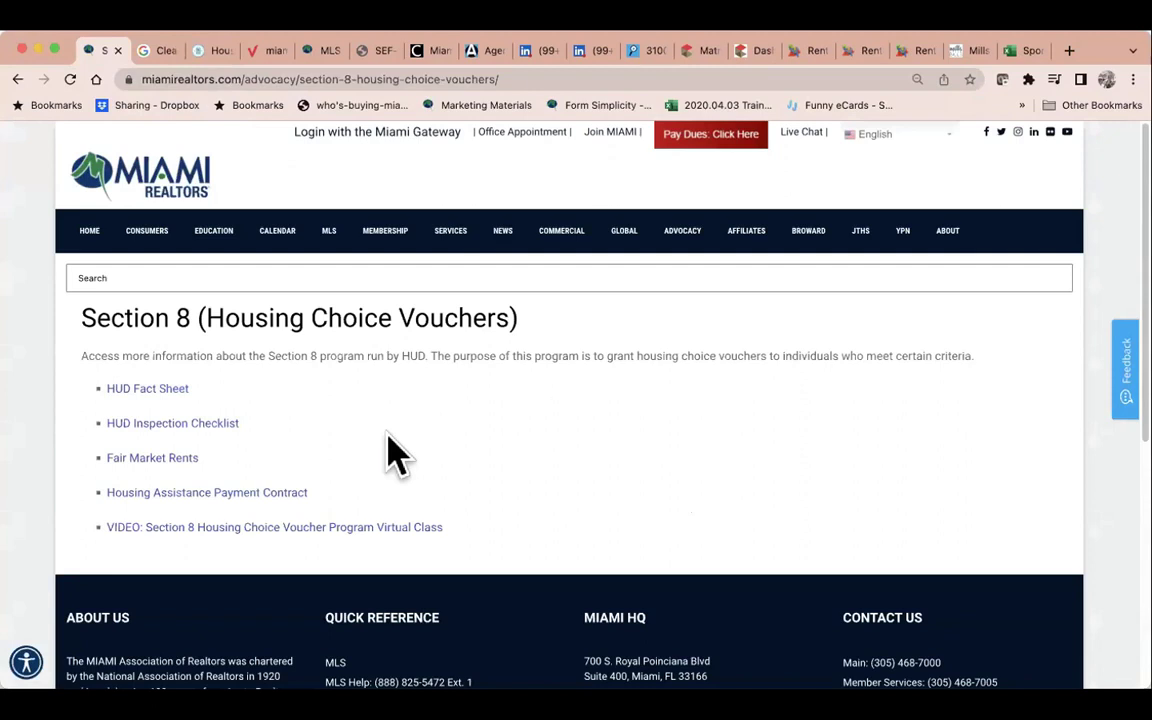
click(172, 424)
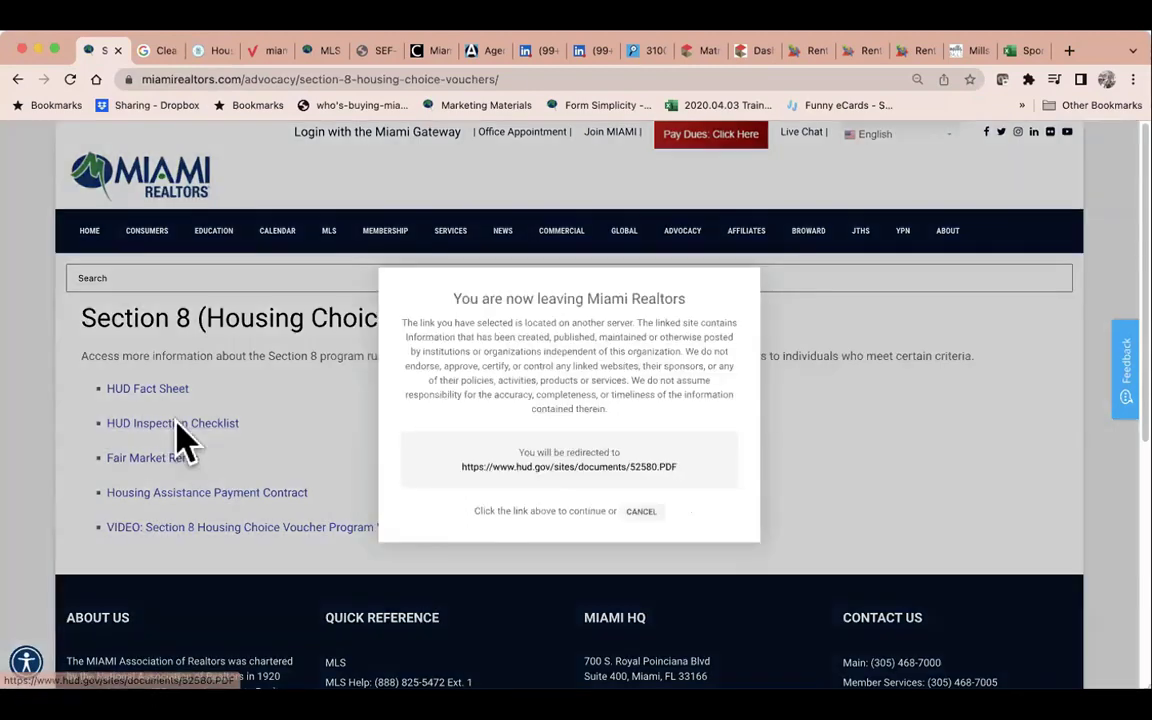
click(565, 466)
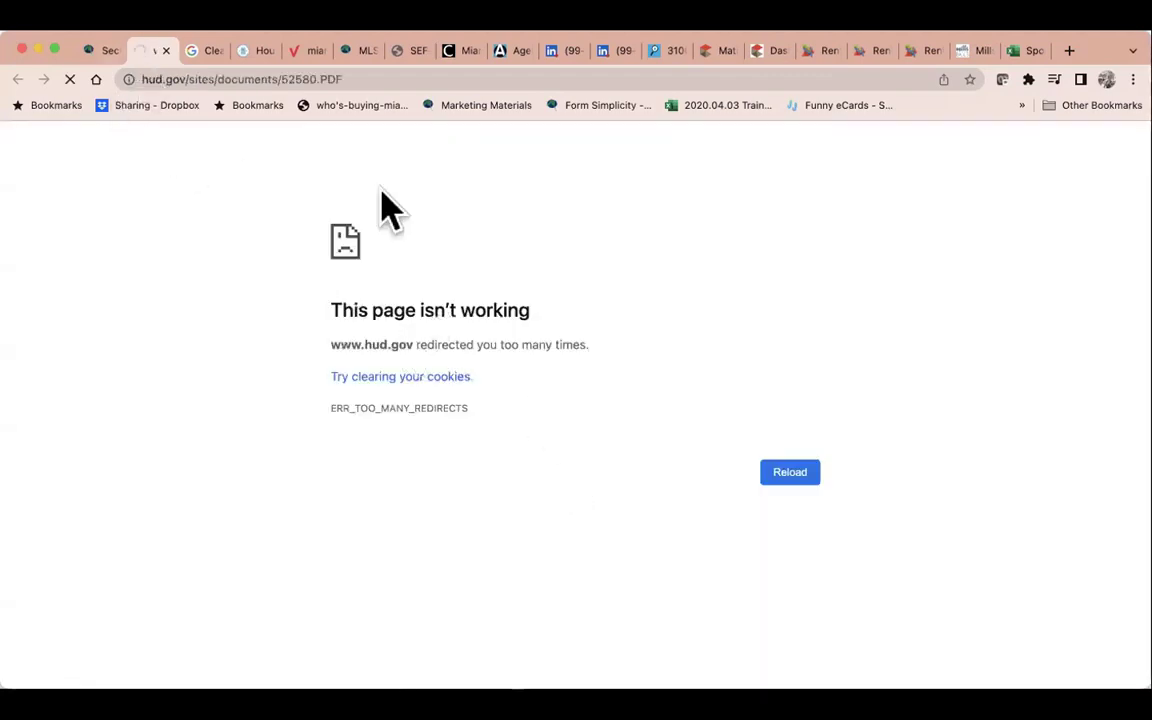
click(330, 80)
text(hud)
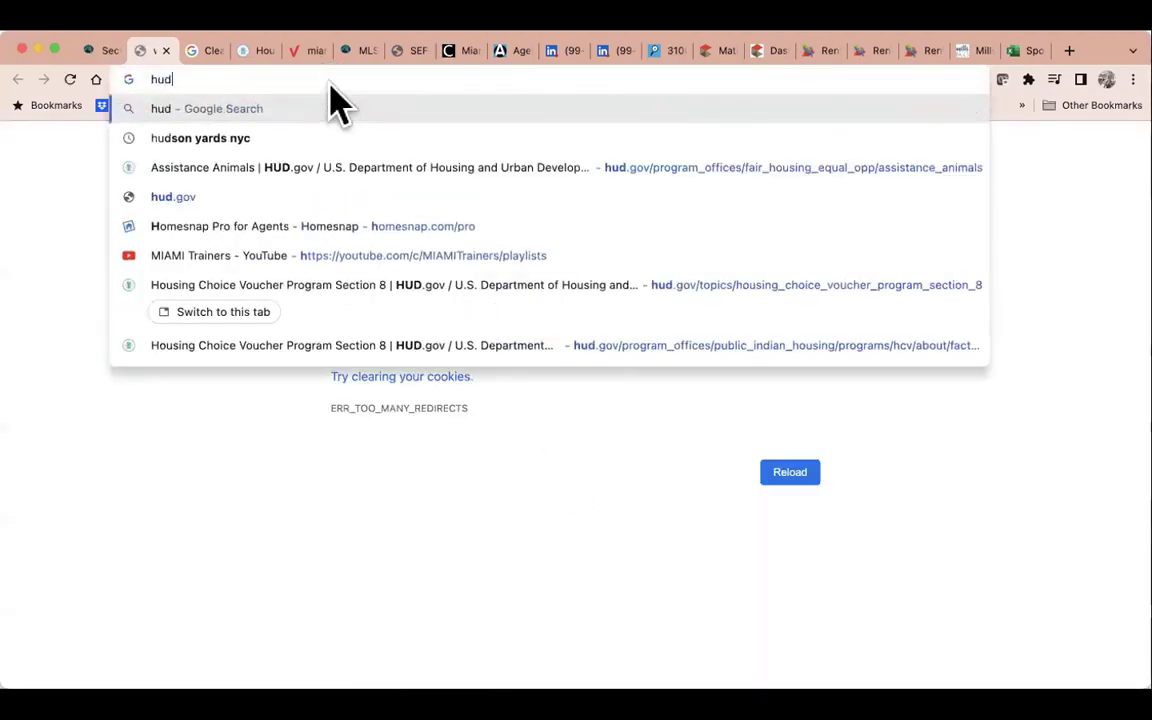
text(.gov )
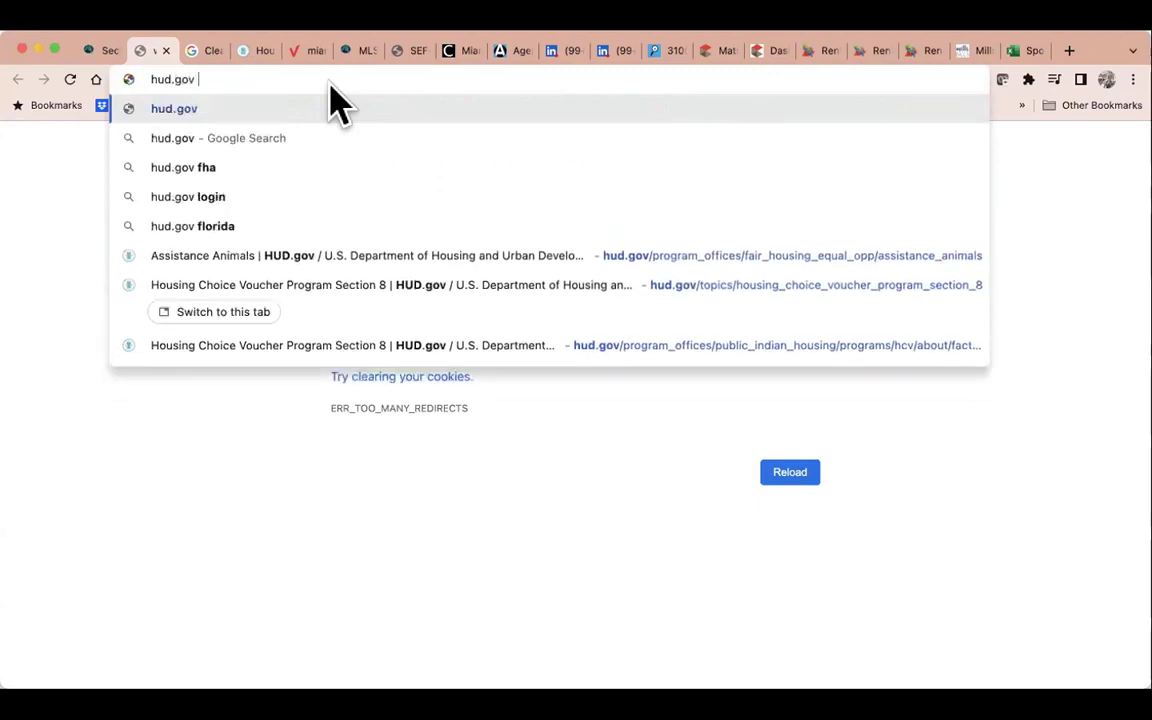
text(inspection sheet)
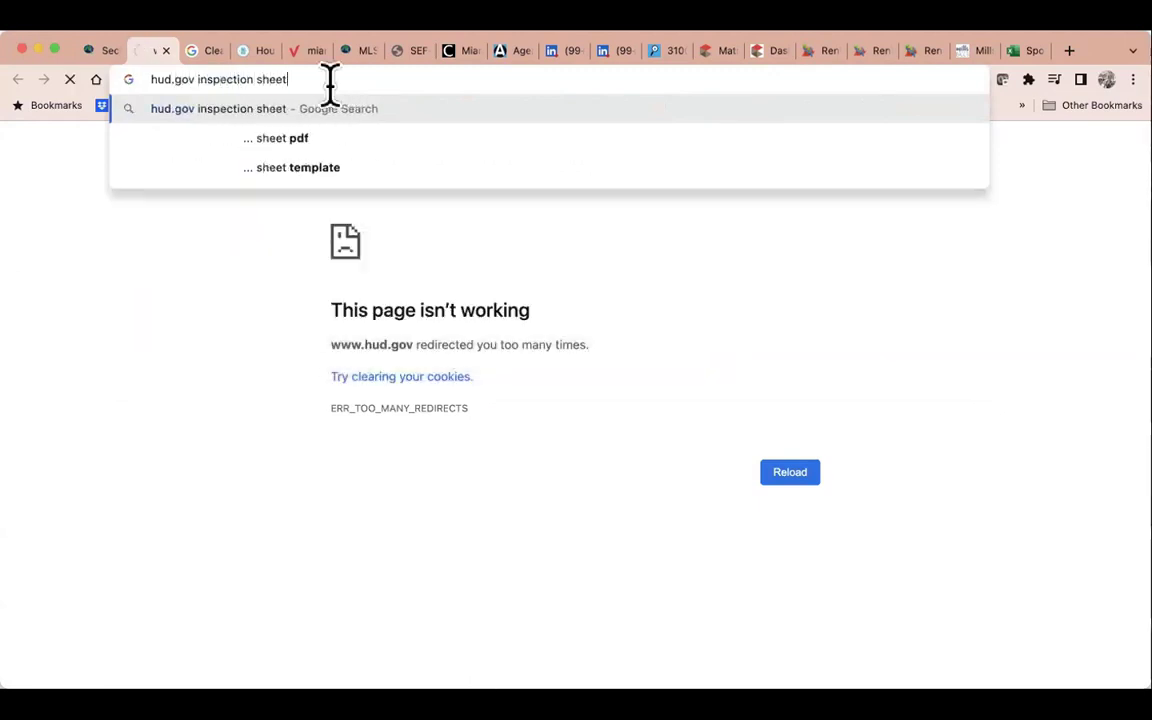
key(Return)
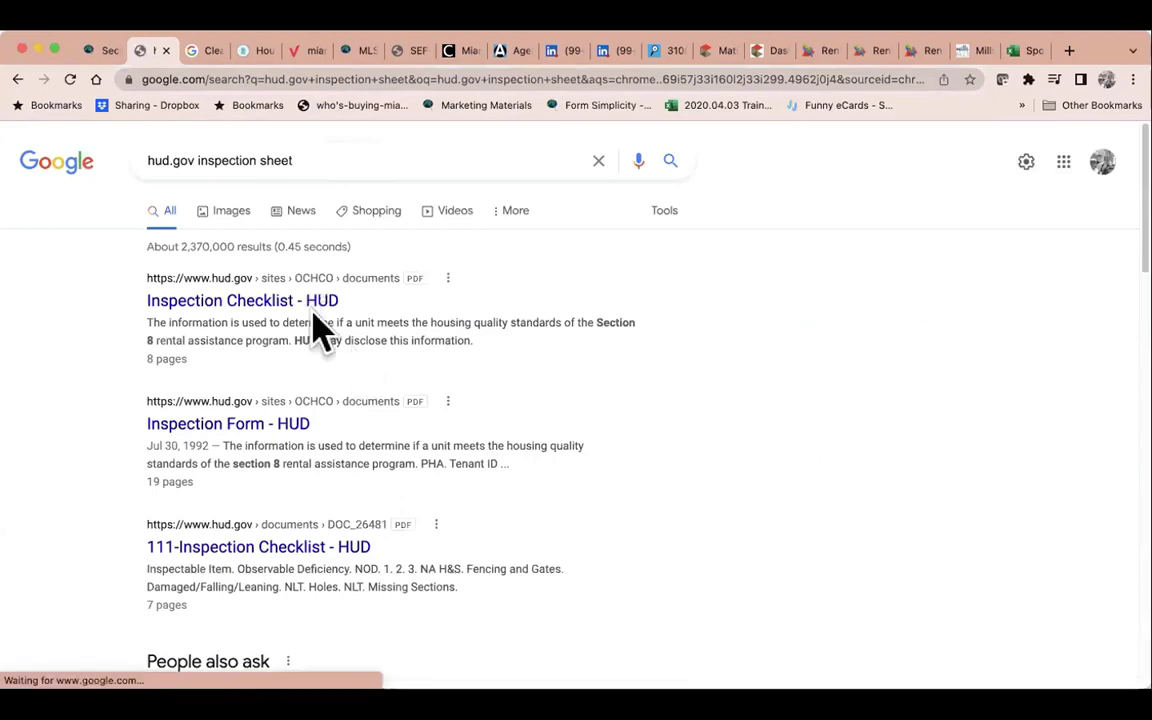
click(306, 302)
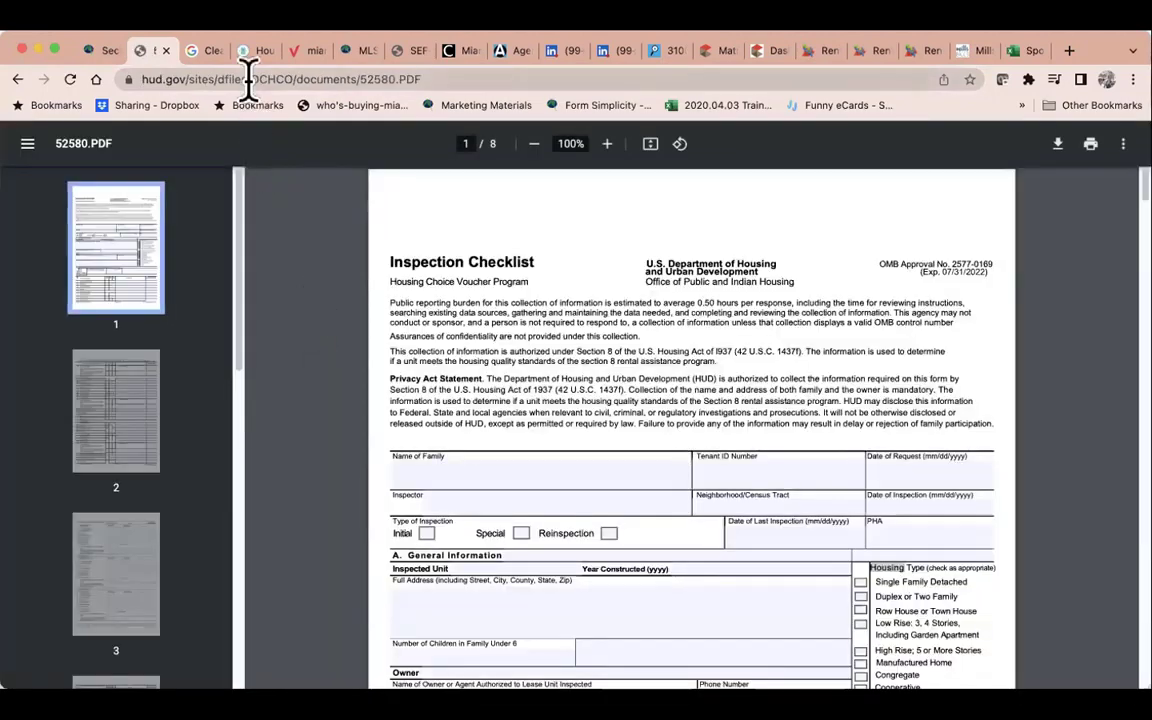
Scroll through the 8-page HUD-52580 Inspection Checklist, then return to the Miami Realtors Section 8 tab.
click(249, 79)
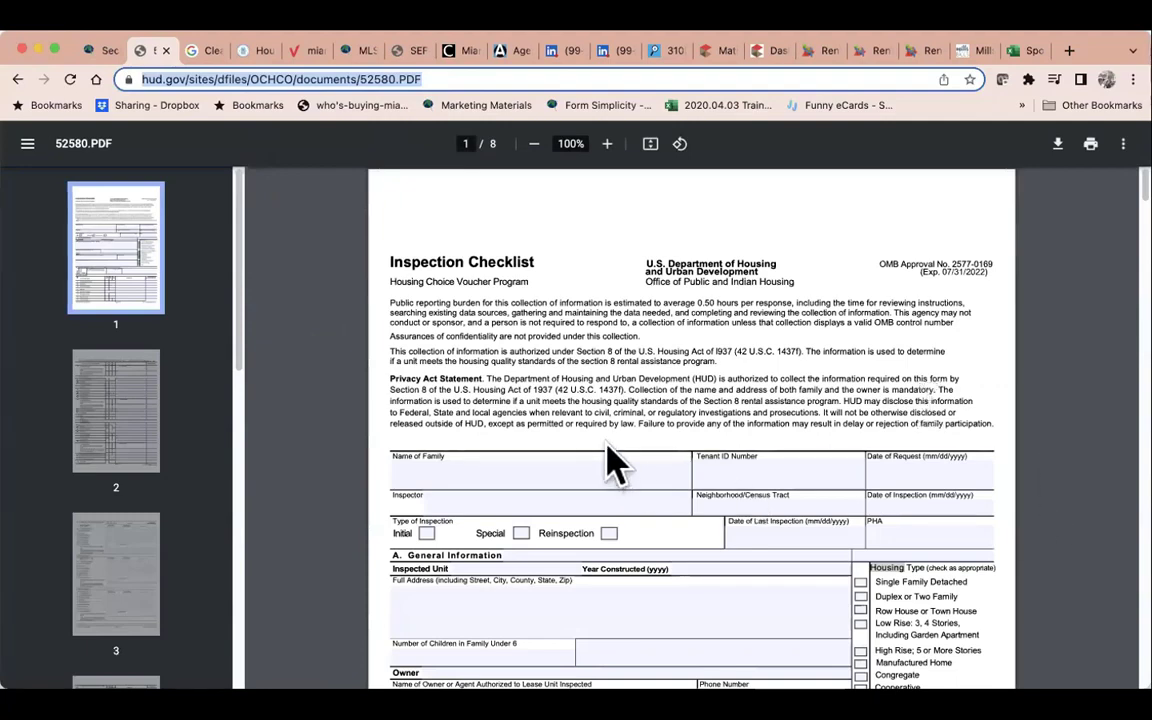
scroll(612, 445, down, 5)
scroll(612, 440, down, 5)
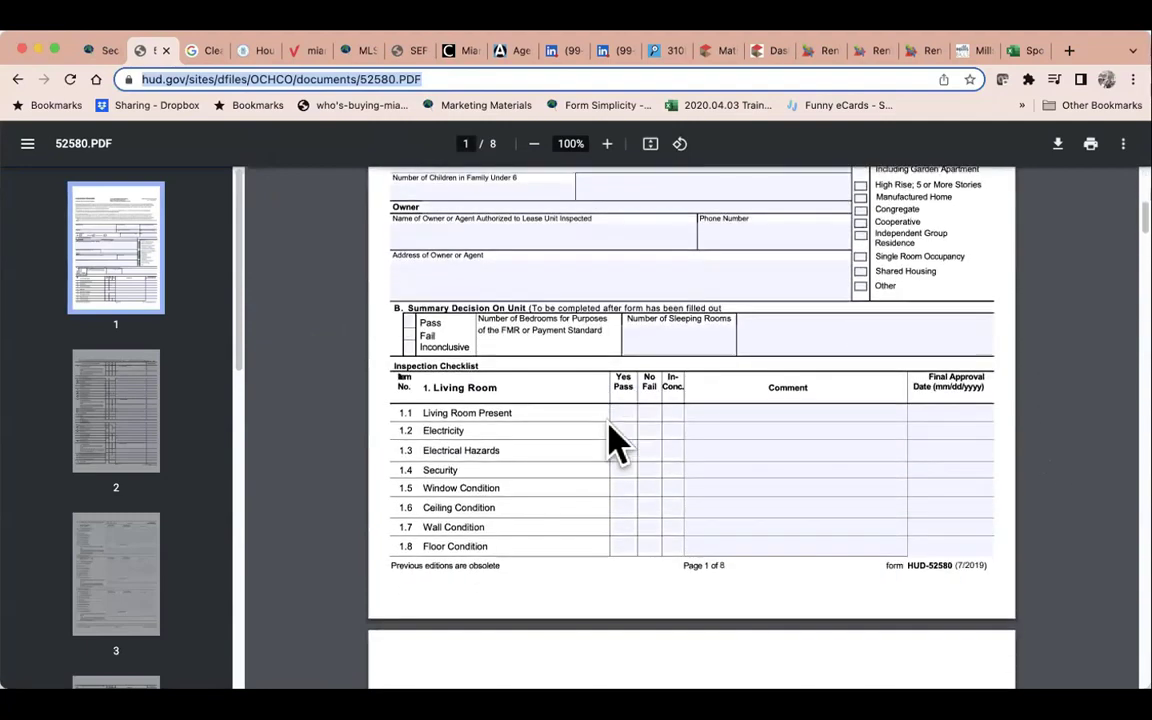
scroll(617, 442, up, 3)
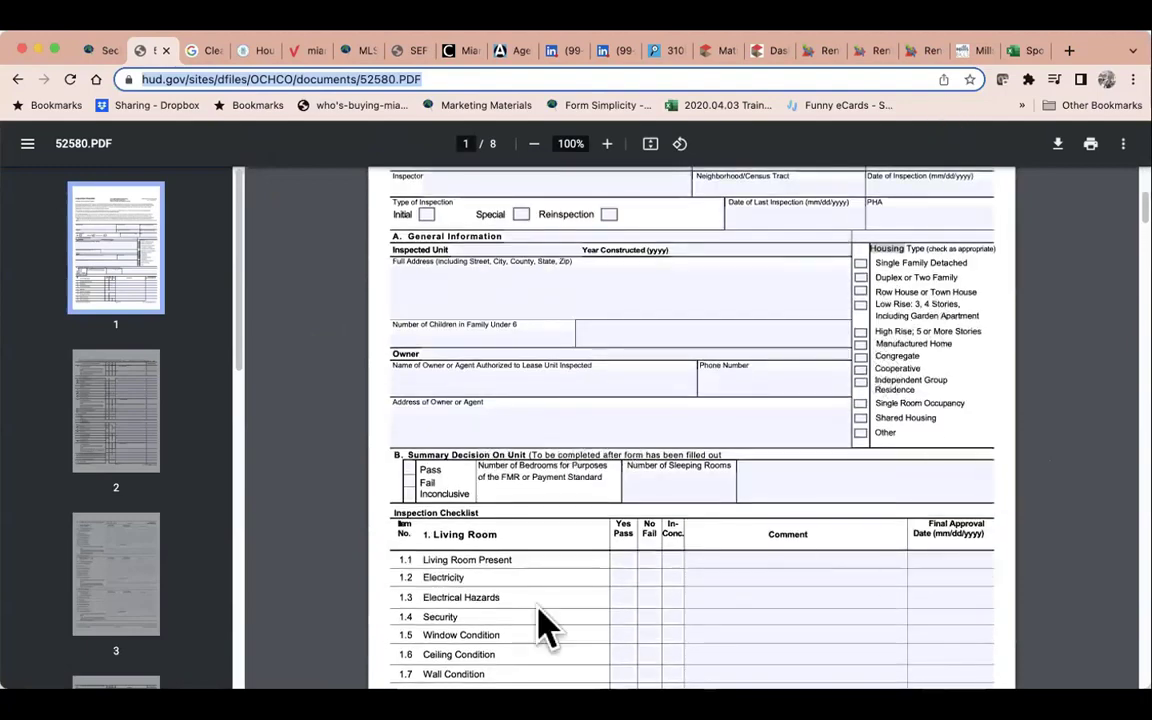
scroll(661, 600, down, 5)
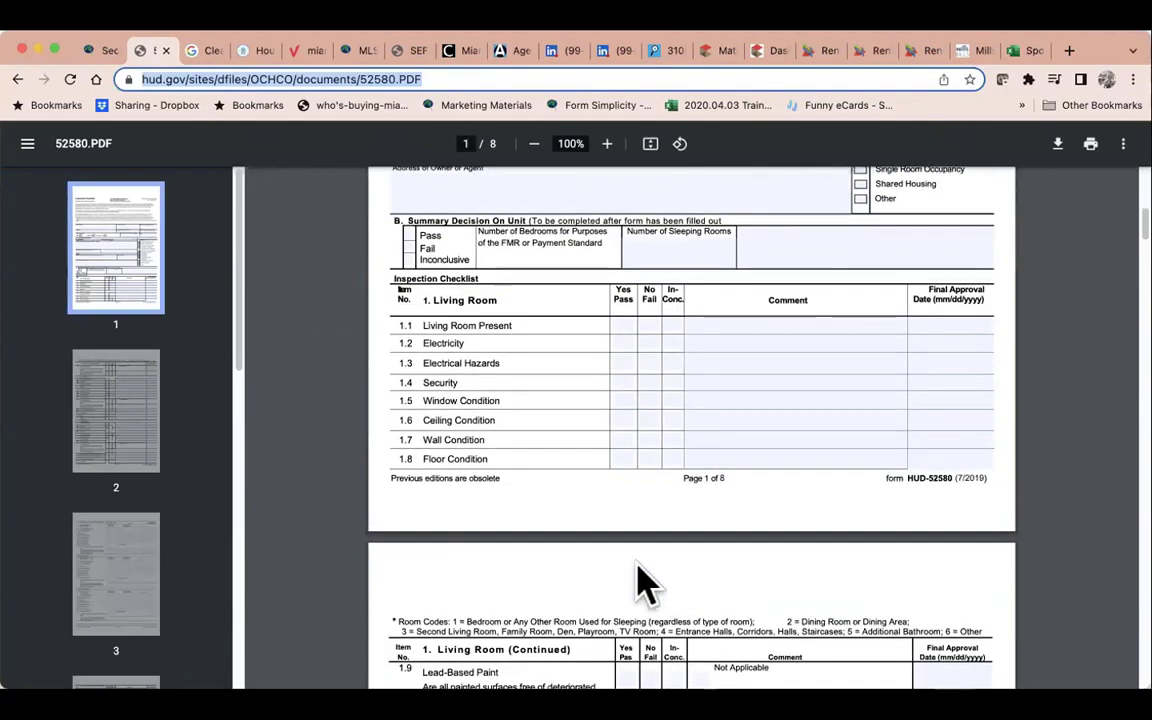
click(100, 50)
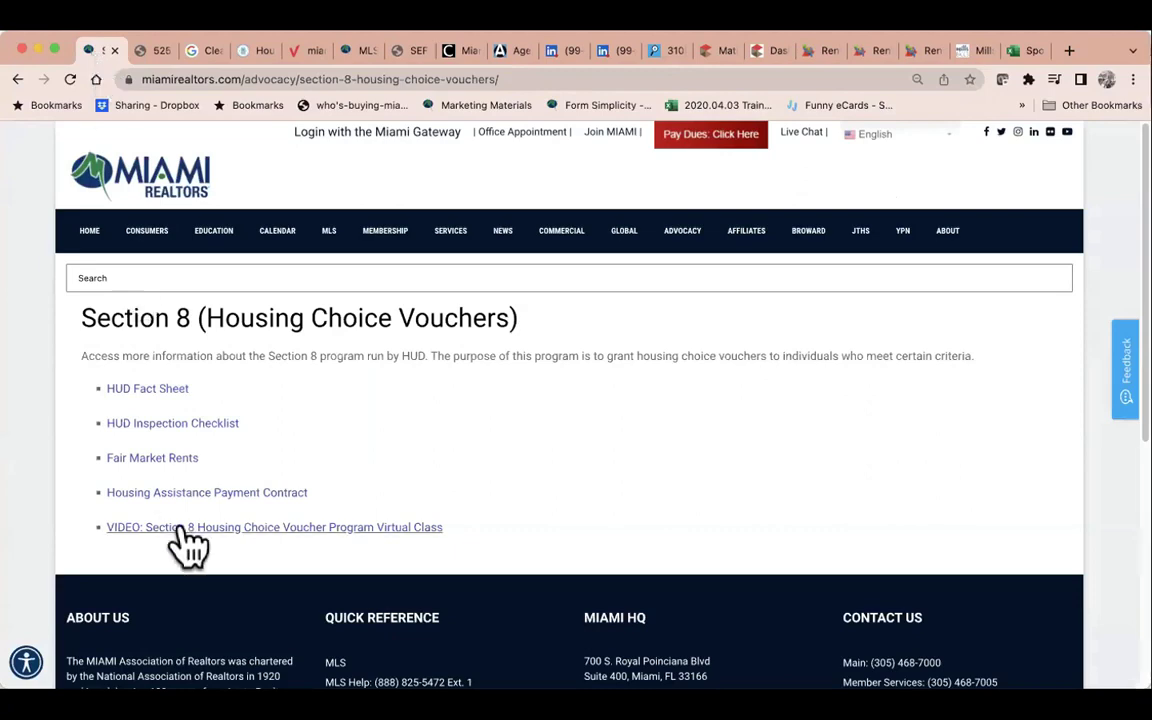
Open the Fair Market Rents resource, continuing through the redirect to HUD User.
click(147, 460)
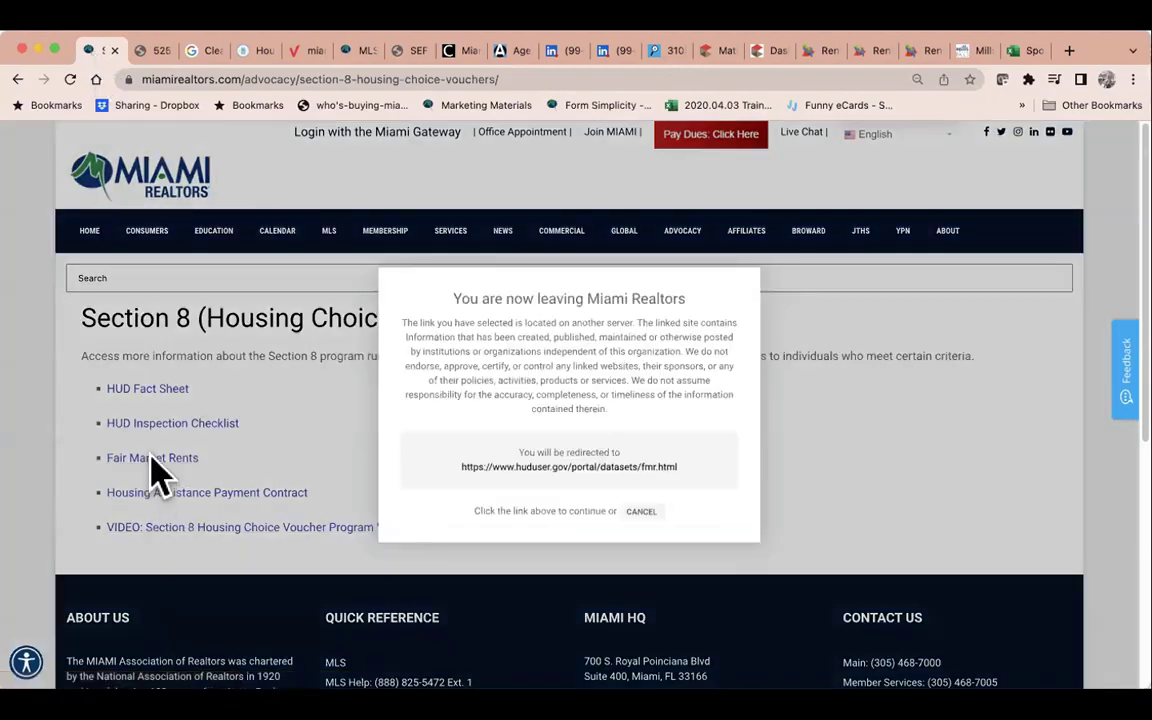
click(494, 470)
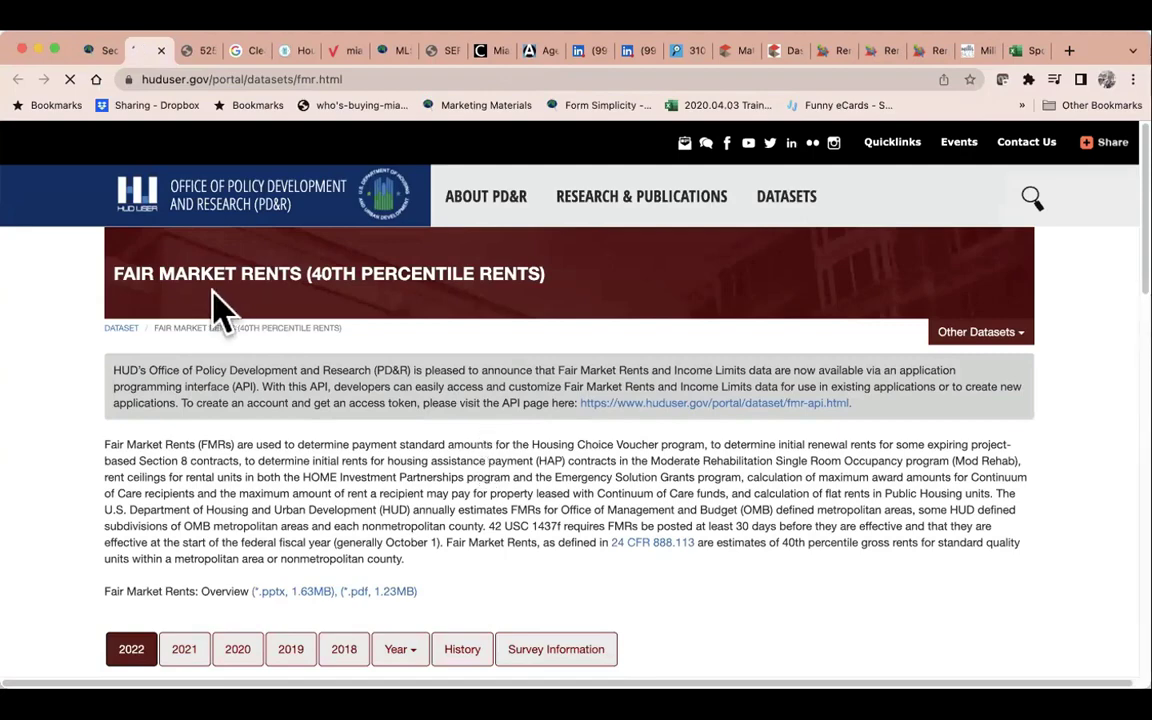
scroll(442, 437, down, 3)
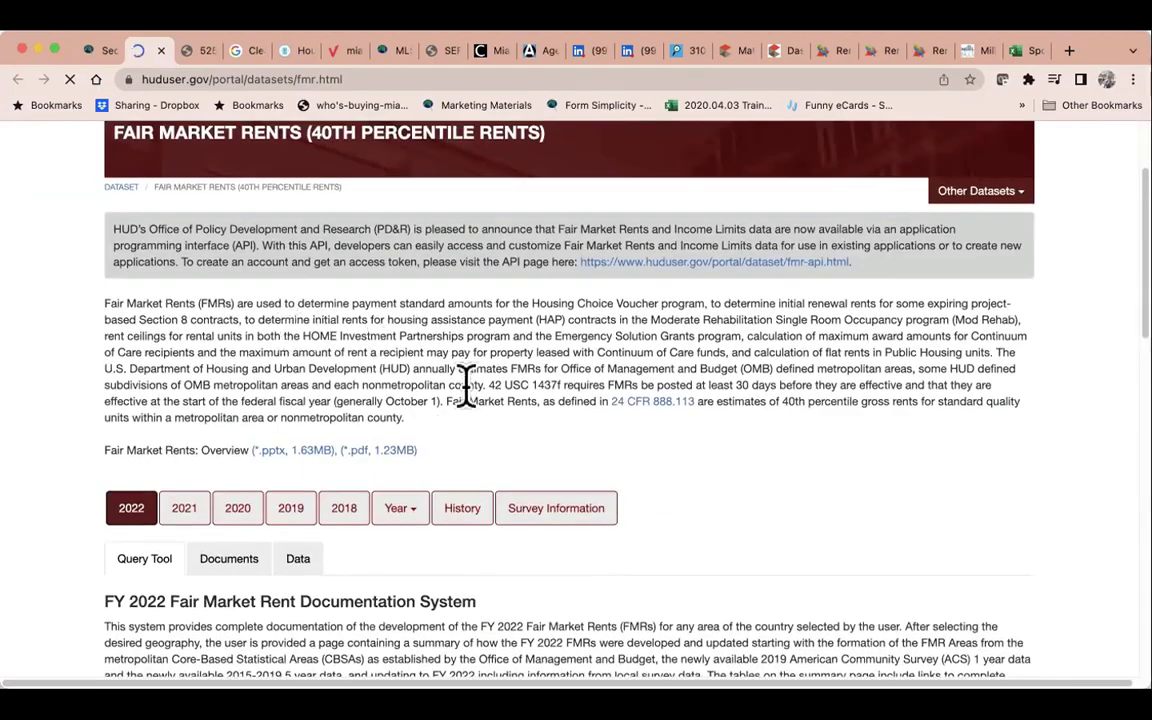
scroll(466, 385, down, 4)
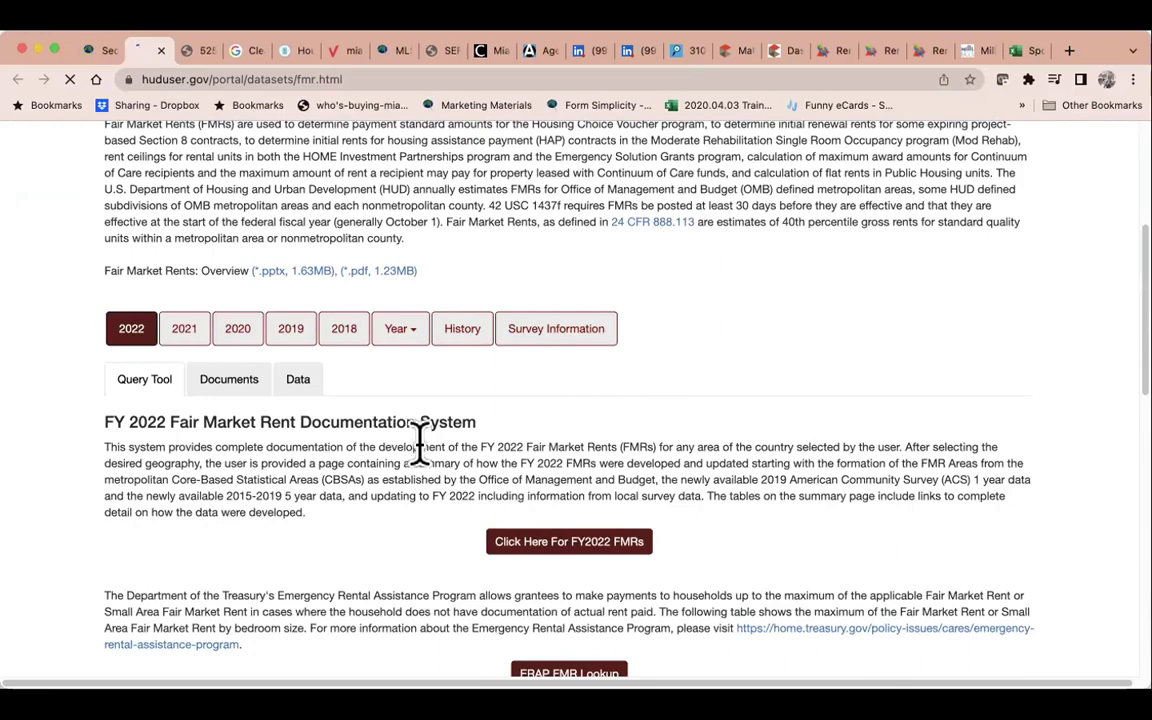
Open the FY 2022 FMR documentation query tool and choose Florida - FL as the state.
click(294, 383)
scroll(300, 400, up, 4)
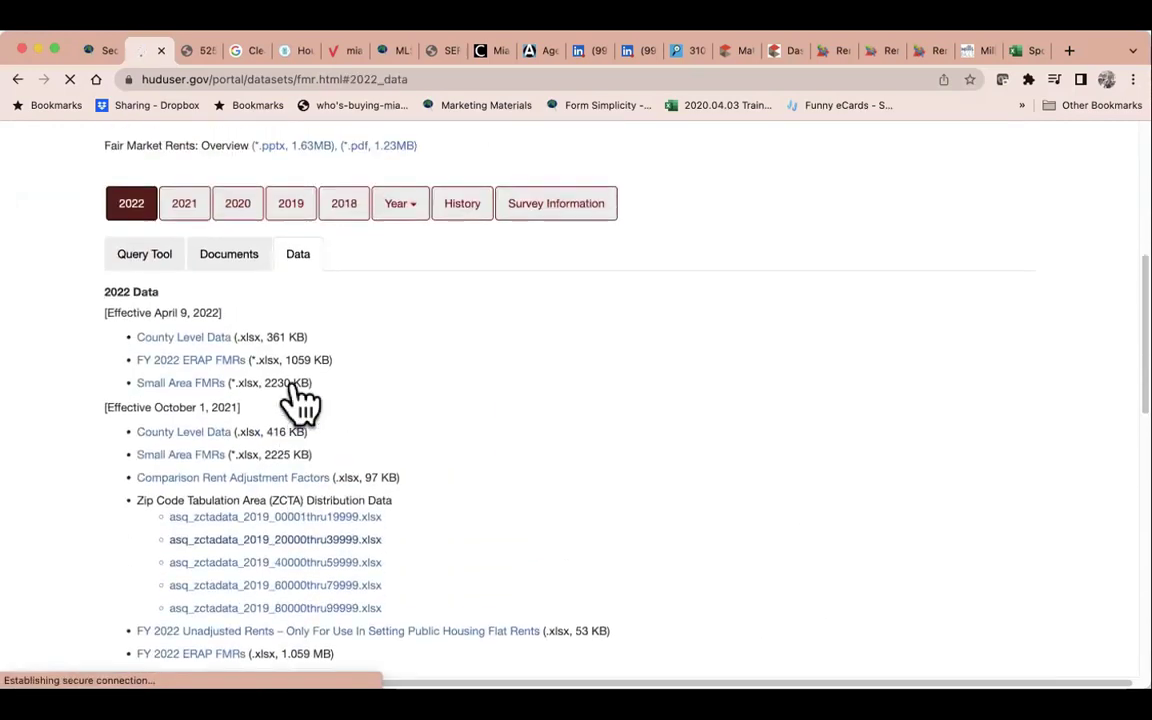
click(156, 310)
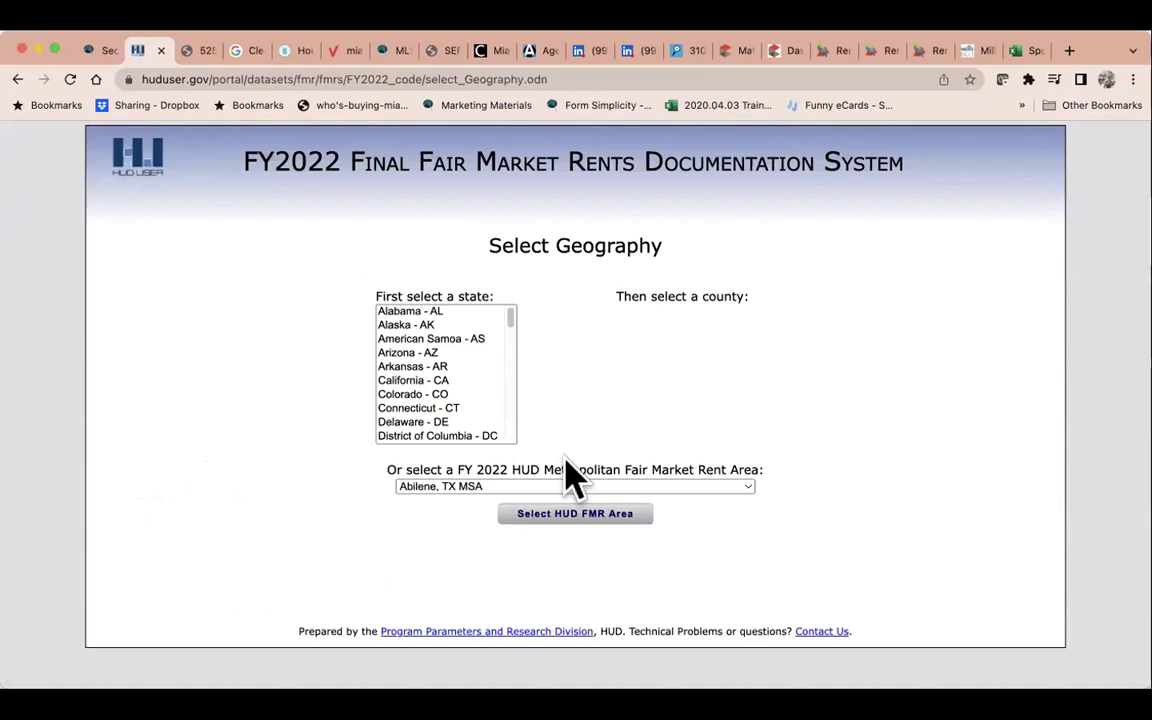
drag(507, 319, 509, 338)
click(422, 327)
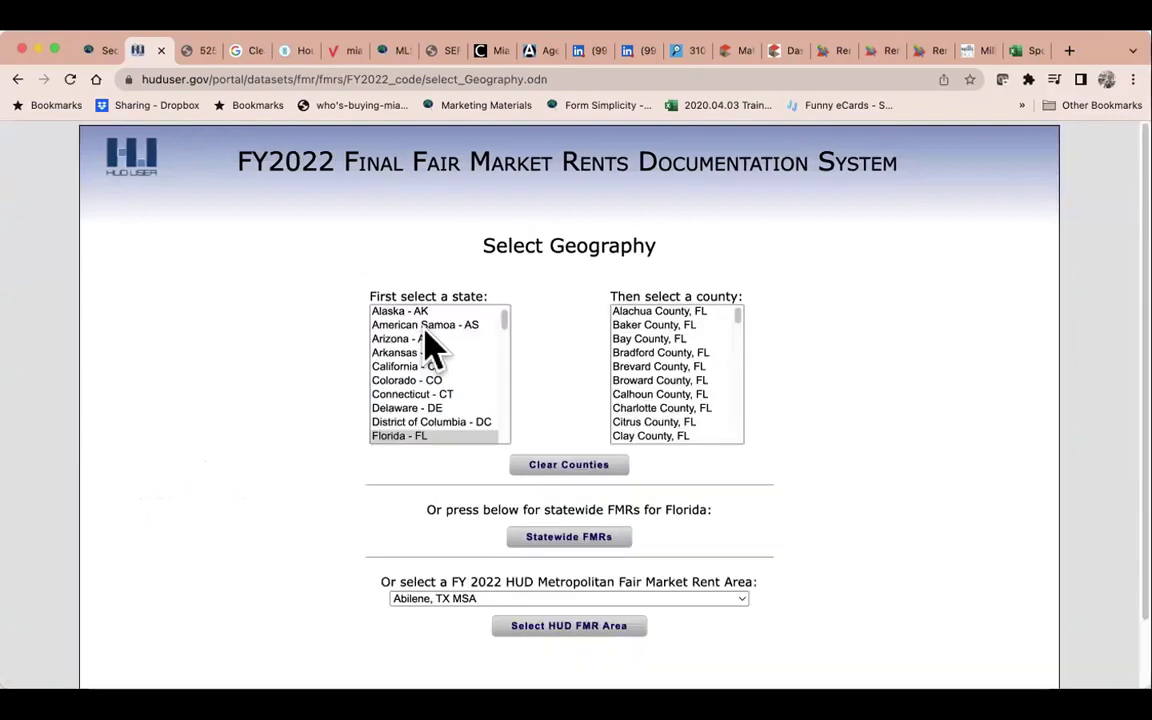
Choose Broward County, FL and go on to its rent results.
click(677, 380)
scroll(684, 395, down, 3)
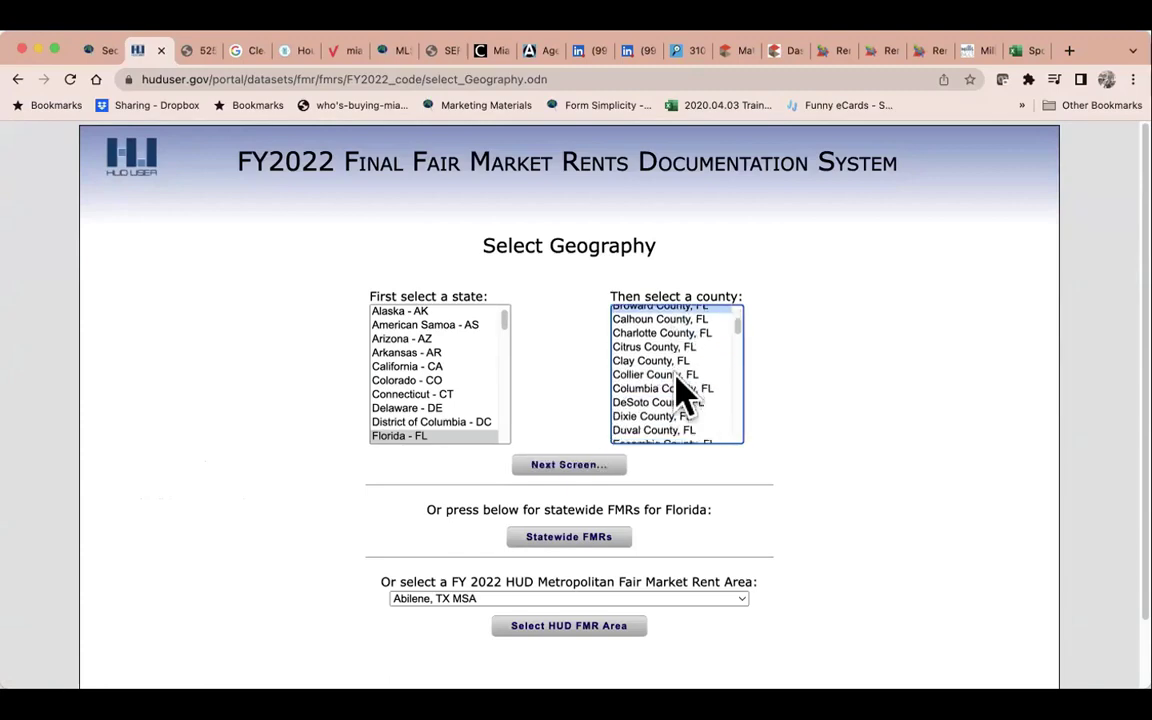
scroll(684, 391, up, 2)
click(560, 470)
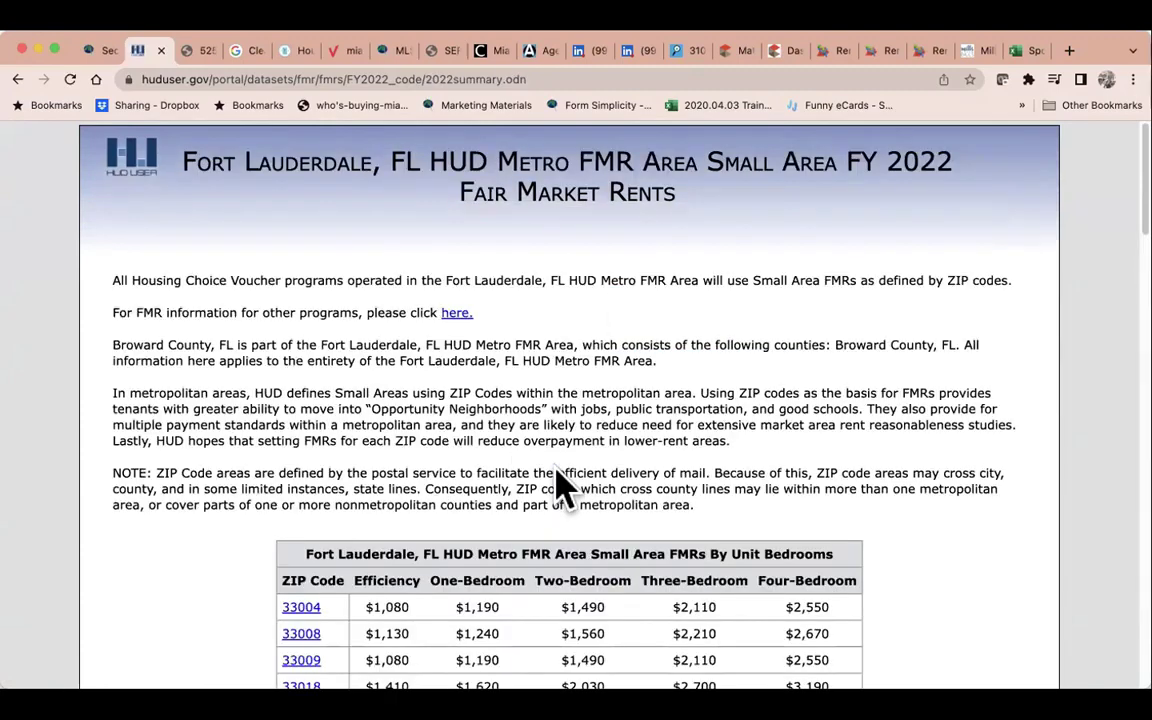
Review the Fort Lauderdale ZIP-code Small Area FMR table, then return to the Miami Realtors tab.
scroll(555, 470, down, 3)
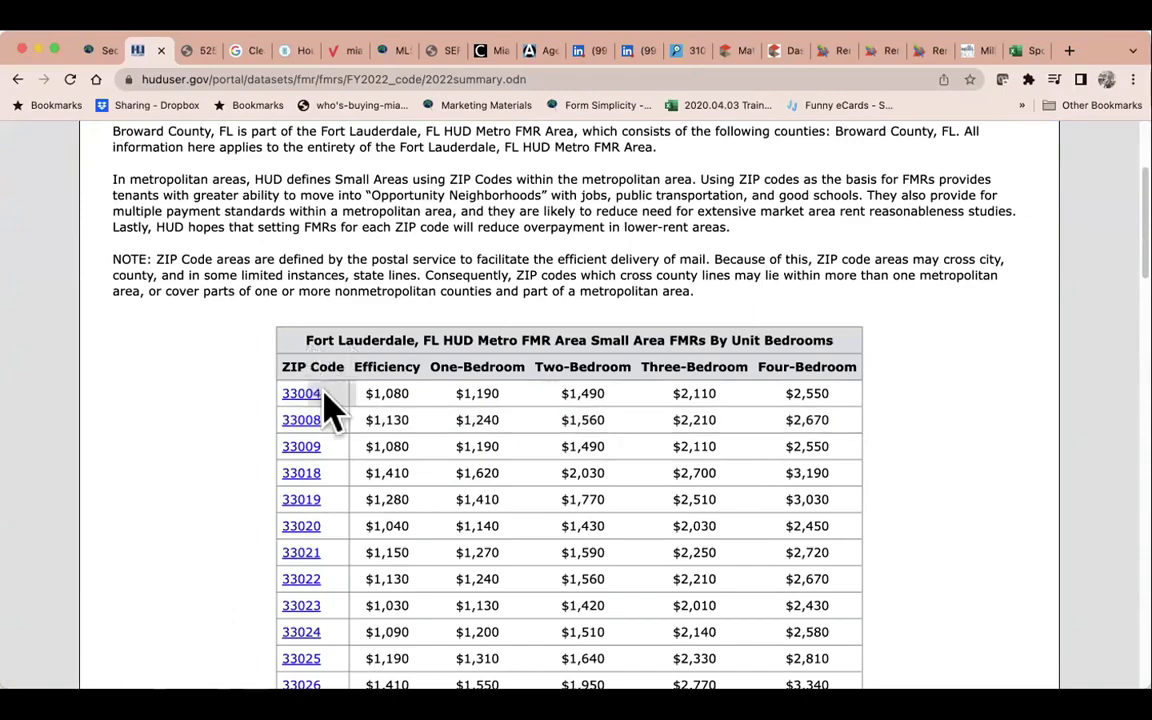
scroll(333, 540, down, 5)
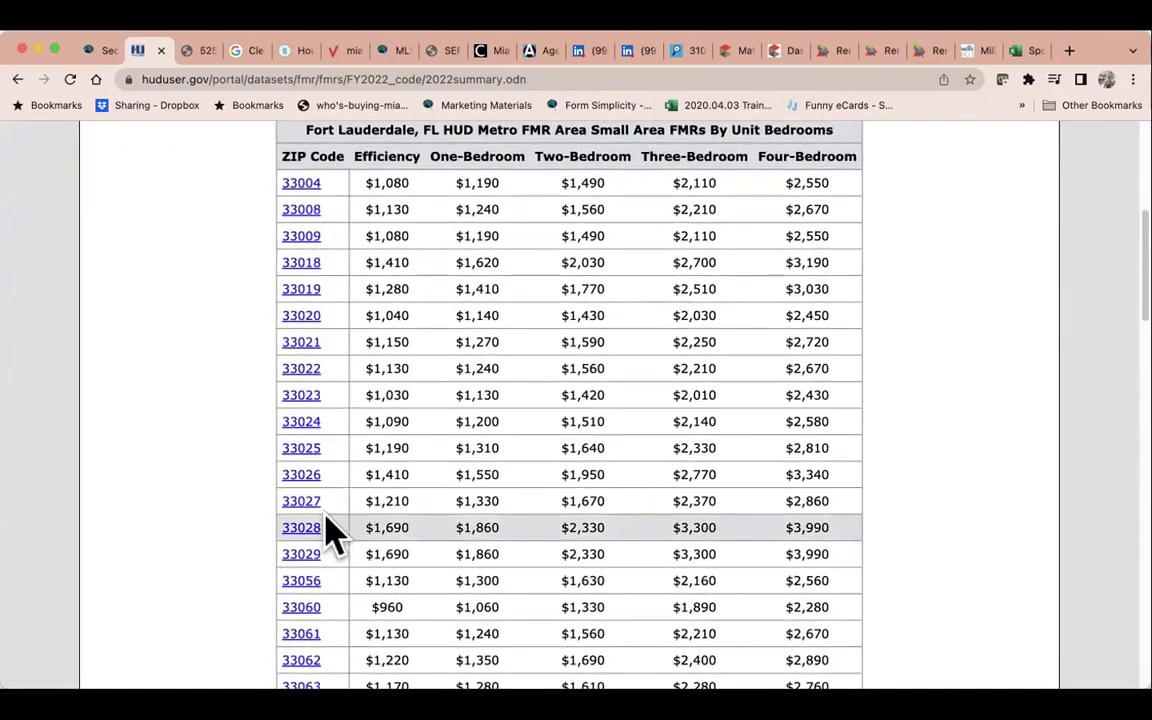
scroll(333, 537, up, 2)
scroll(333, 537, down, 4)
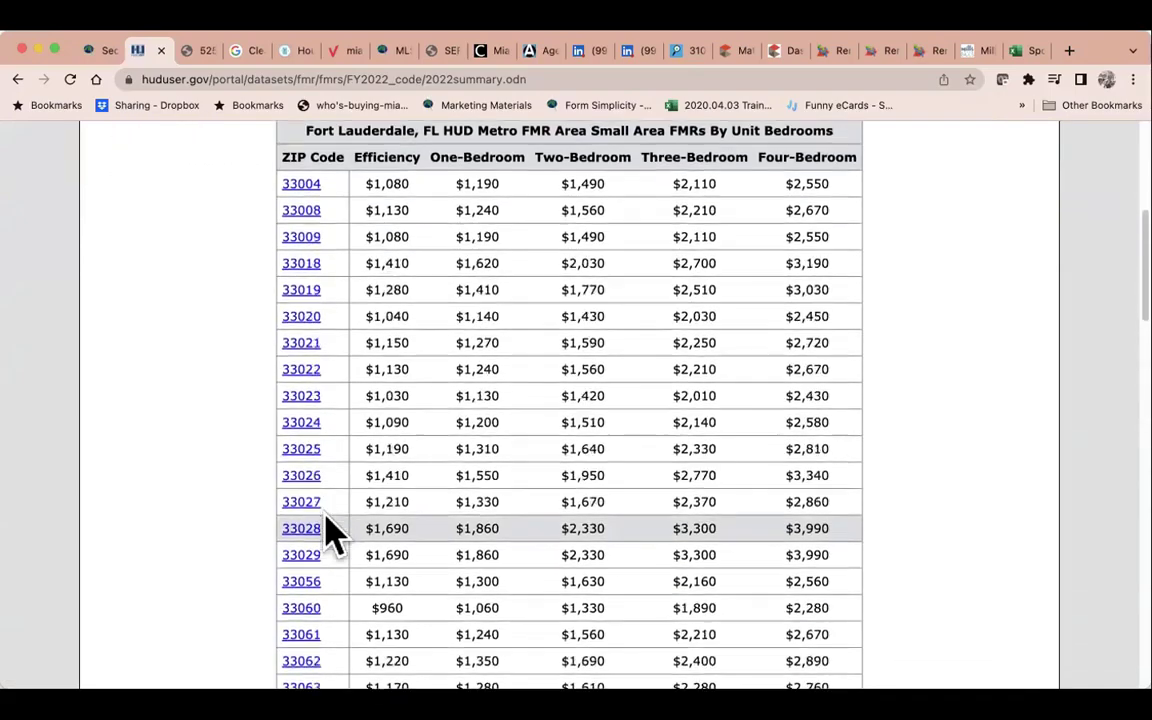
scroll(326, 520, down, 15)
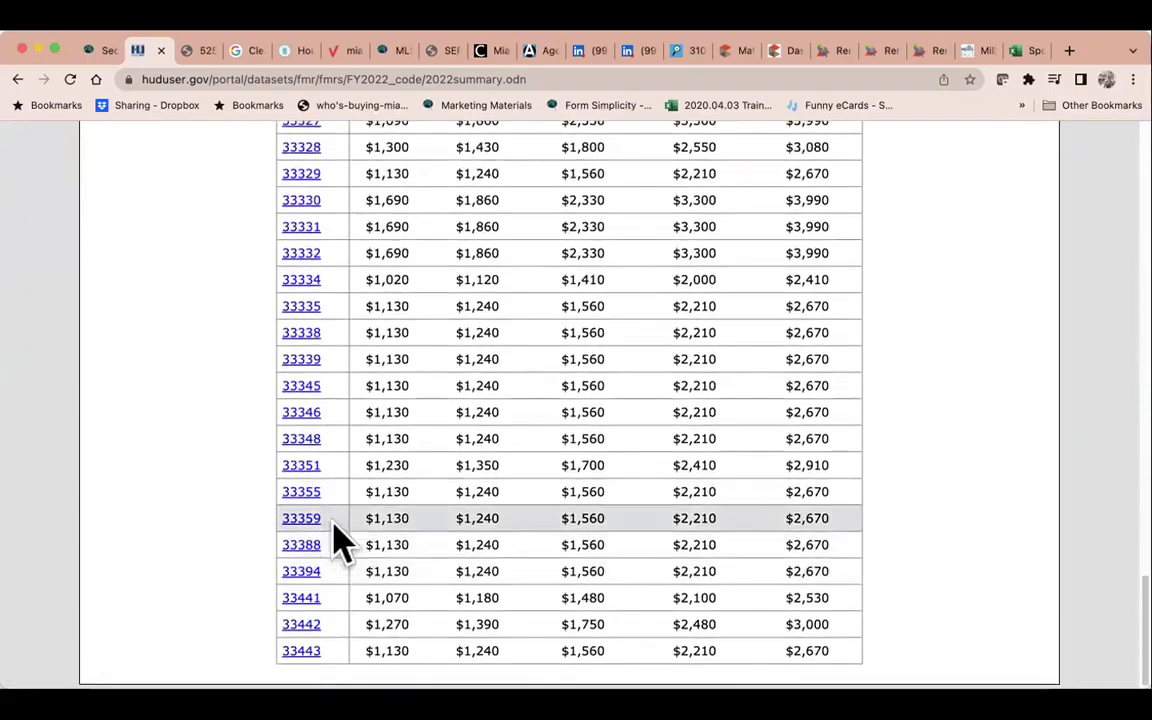
scroll(334, 597, up, 4)
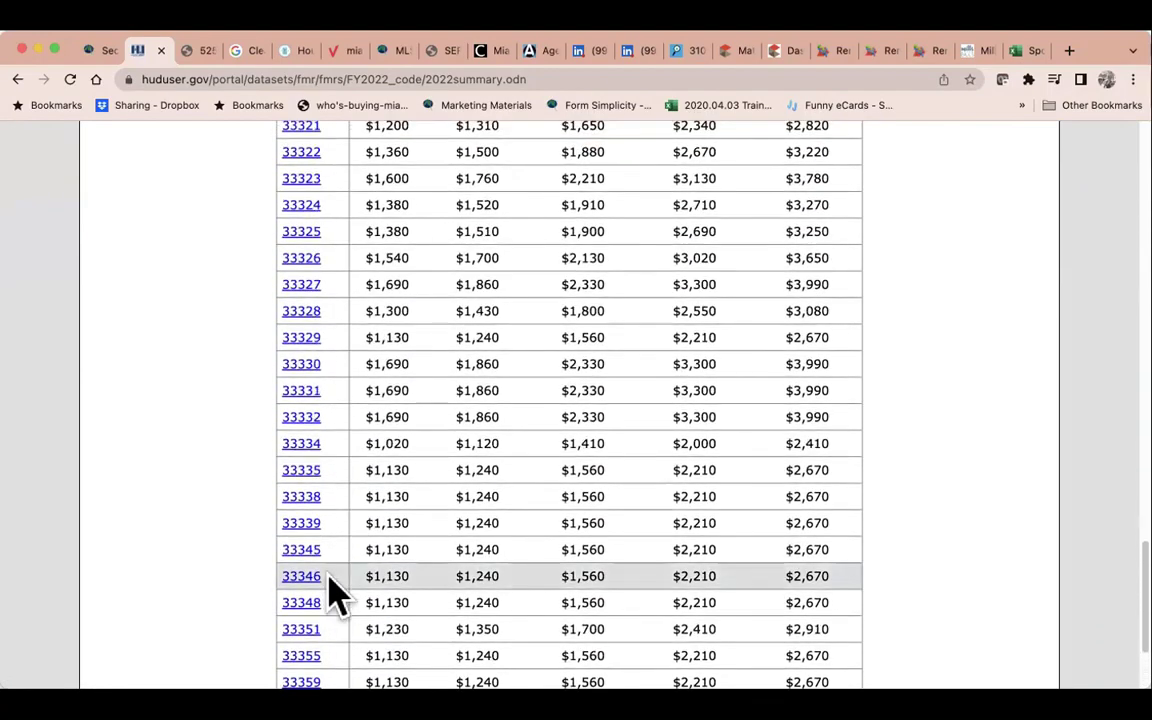
scroll(334, 597, up, 2)
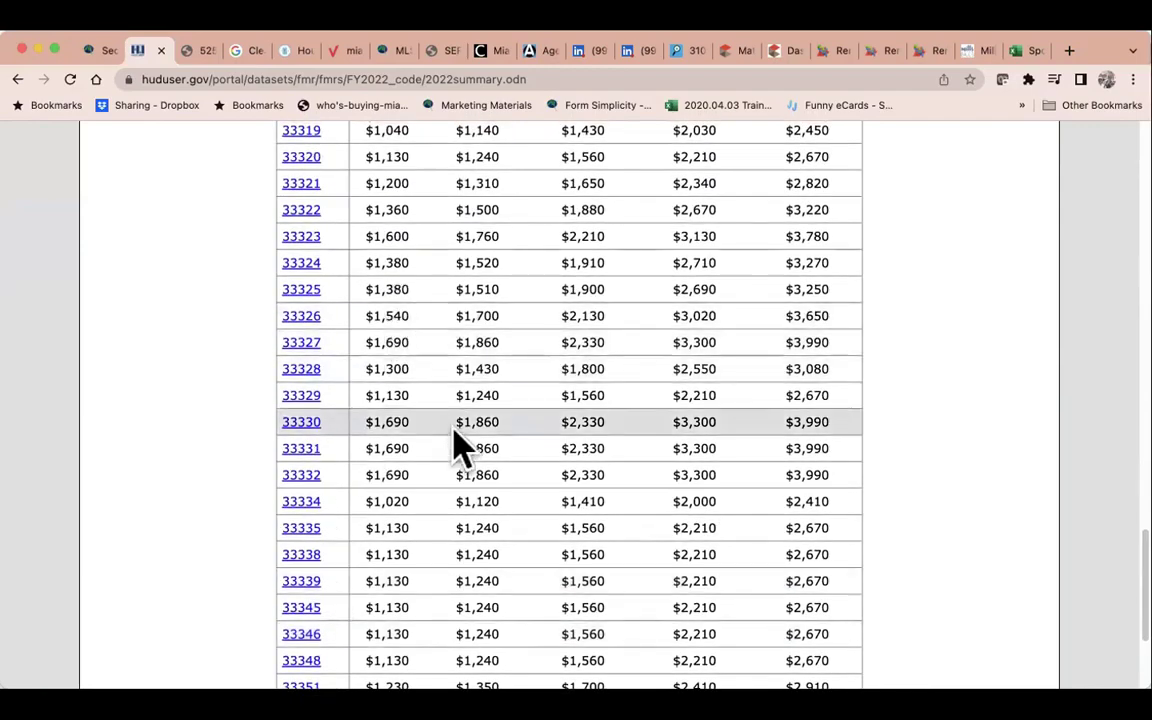
scroll(461, 447, up, 3)
scroll(461, 447, up, 15)
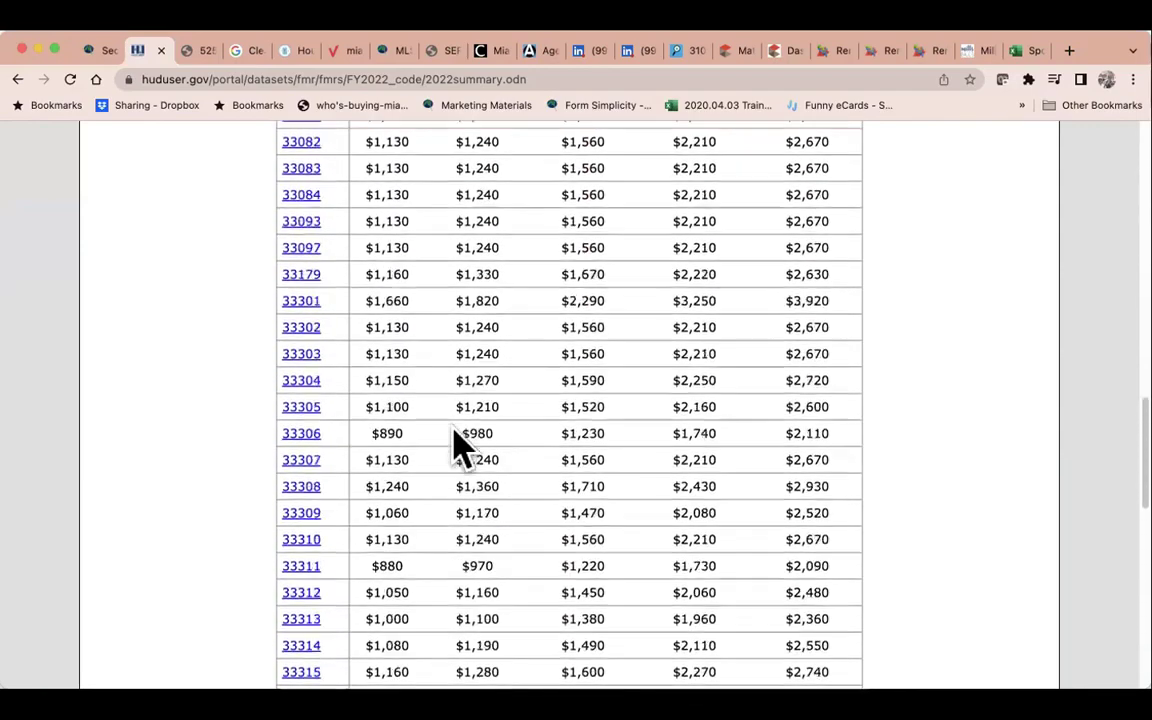
scroll(455, 447, up, 2)
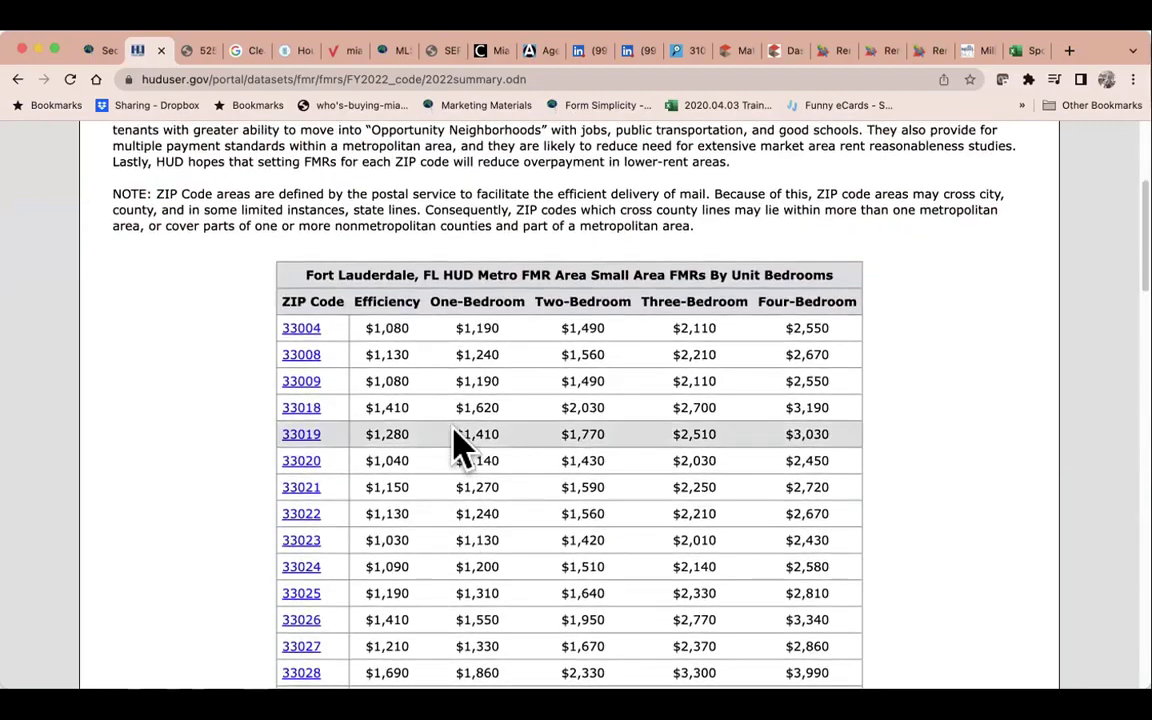
click(97, 50)
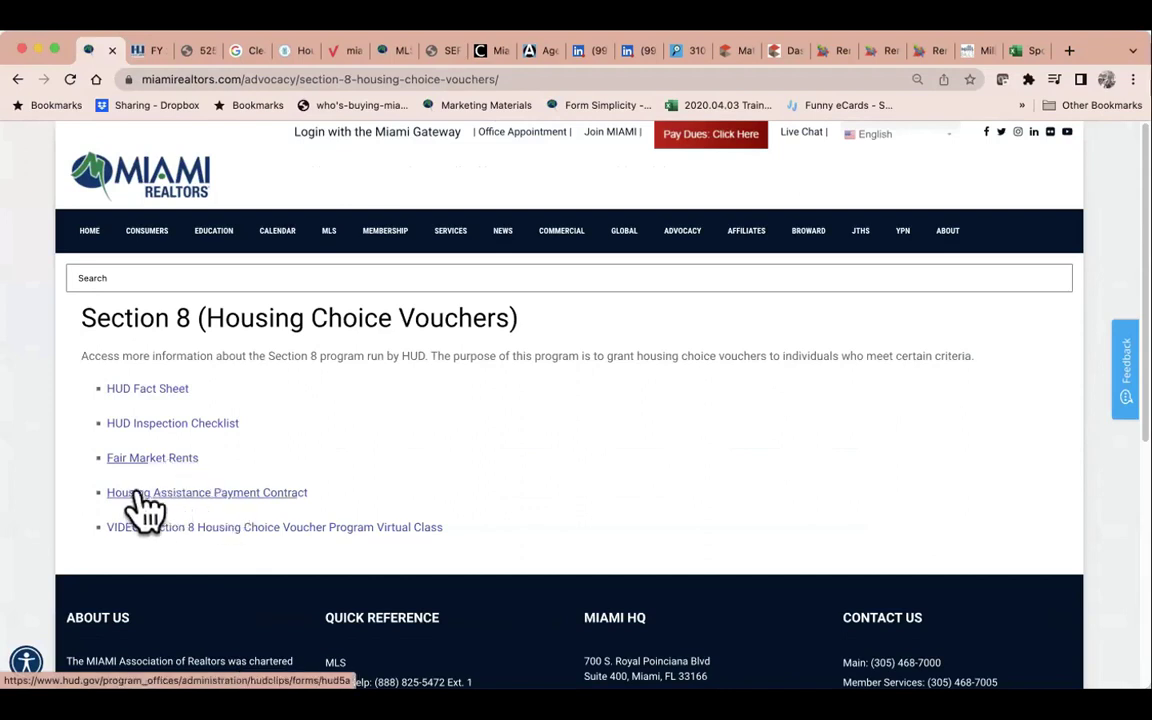
View the hud.gov forms list with the HUD-52641 payments contract, then open the Miami Realtors ADVOCACY page.
click(195, 510)
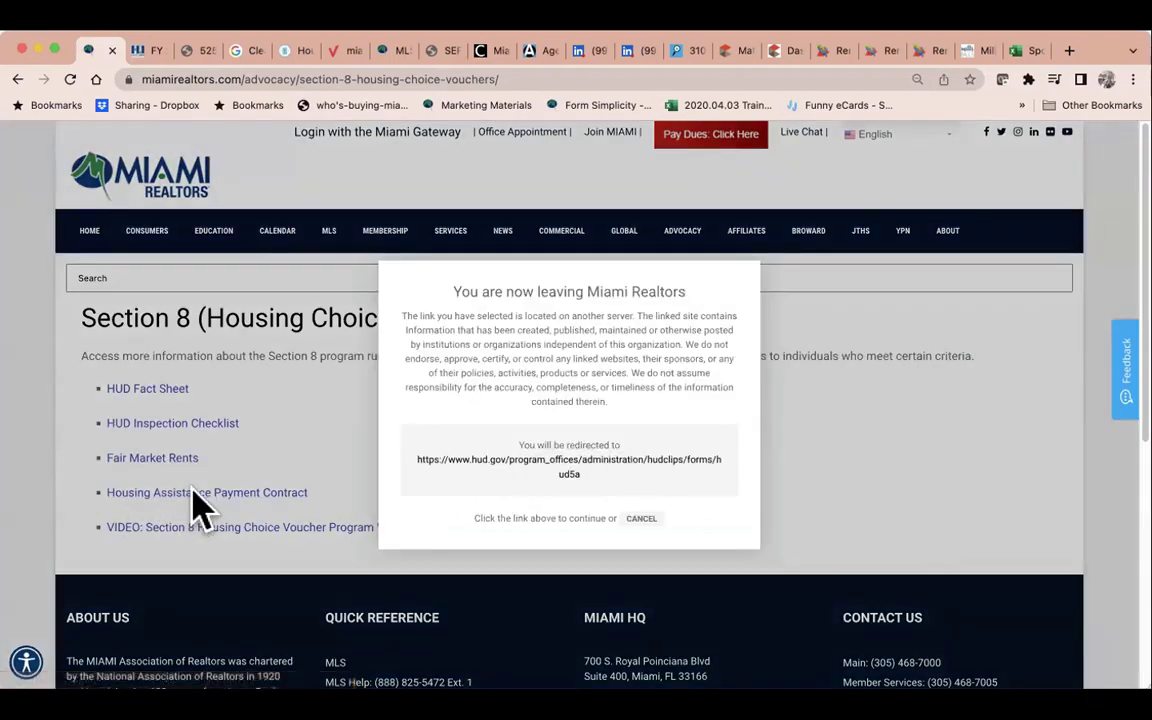
click(462, 461)
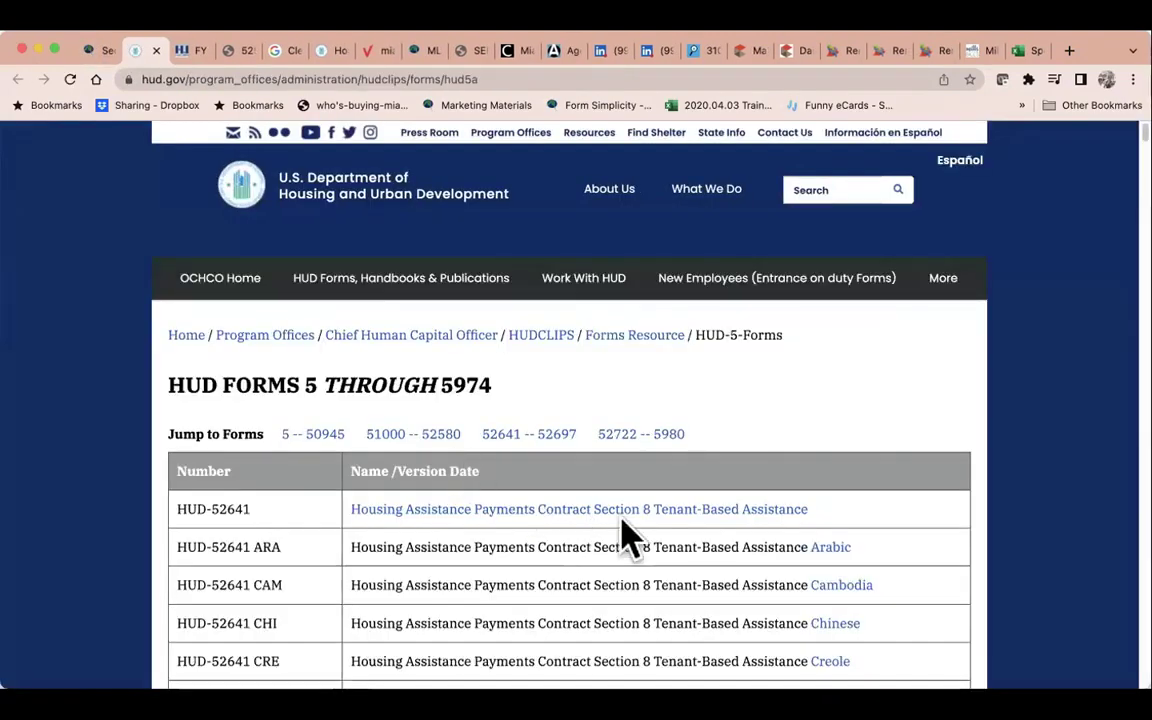
scroll(758, 525, down, 5)
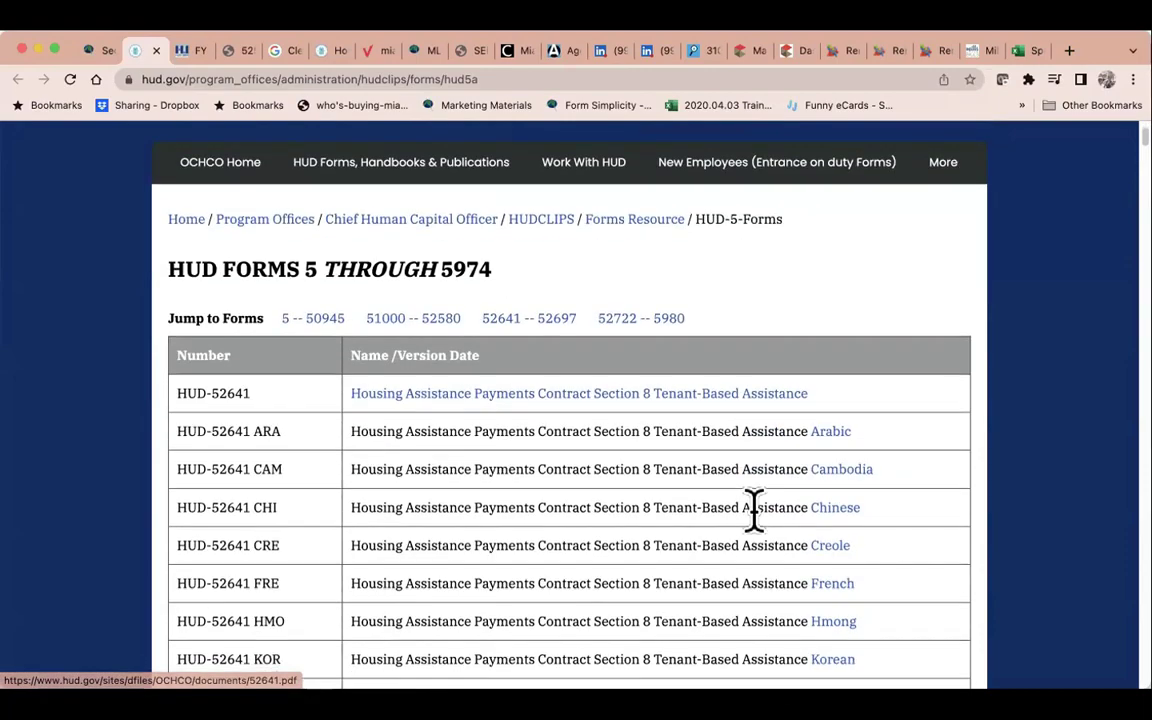
scroll(758, 525, down, 2)
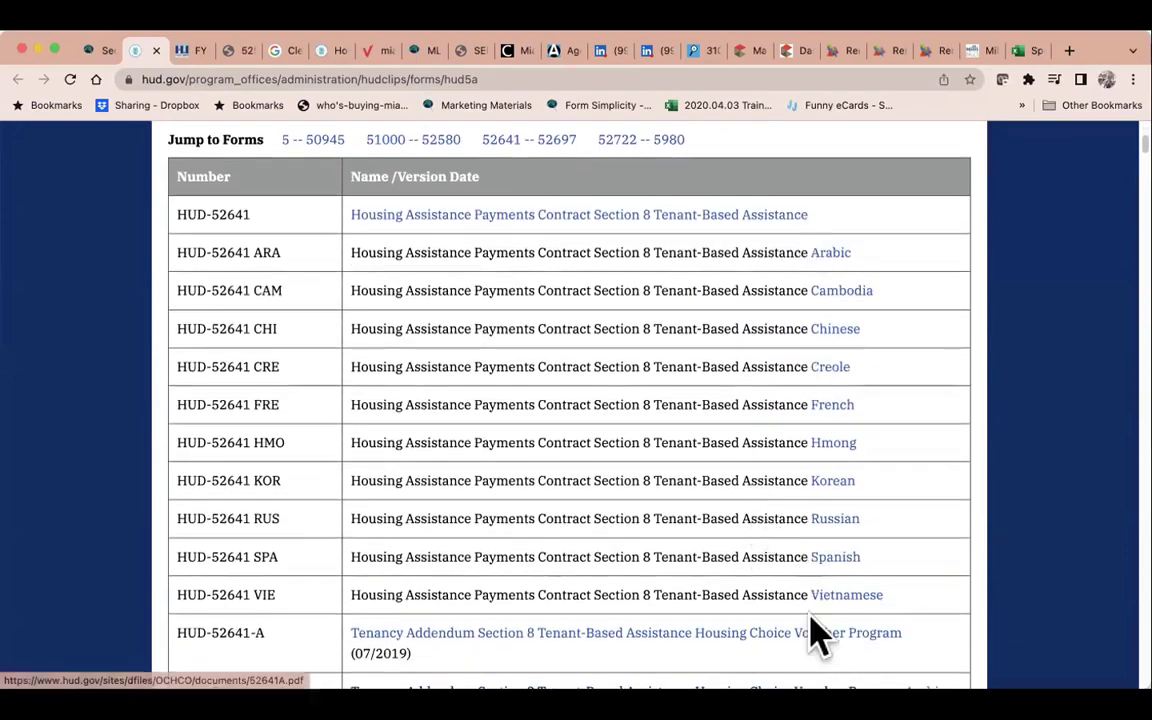
scroll(840, 310, up, 5)
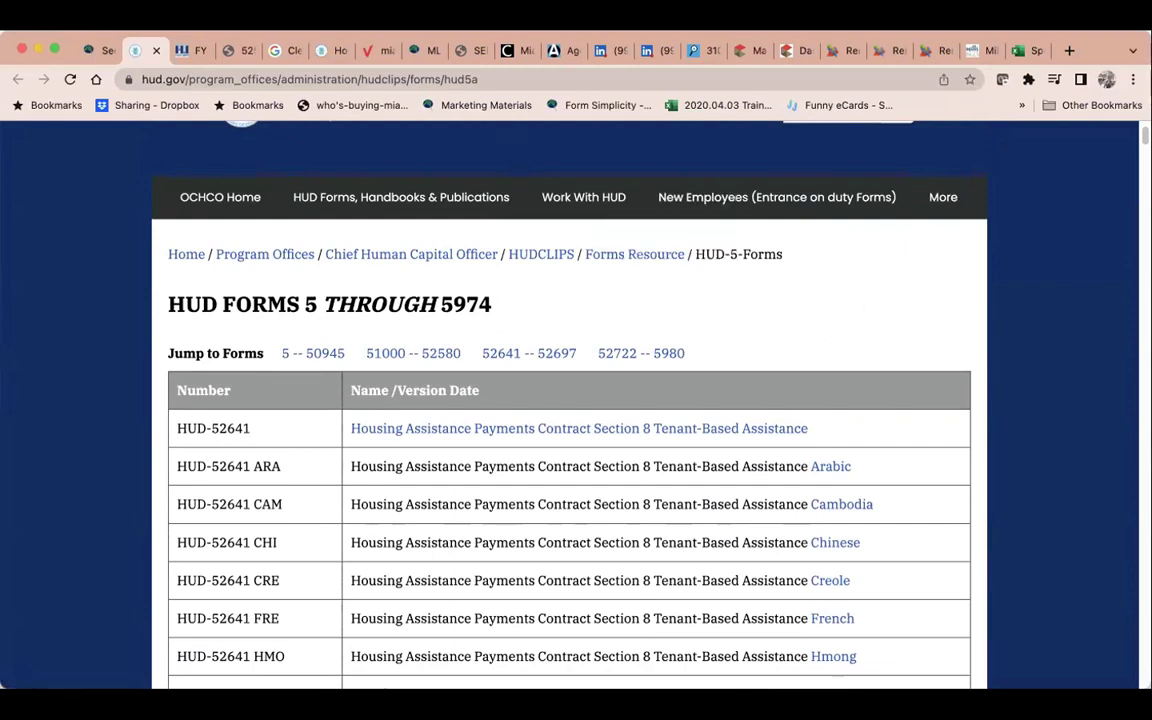
click(100, 50)
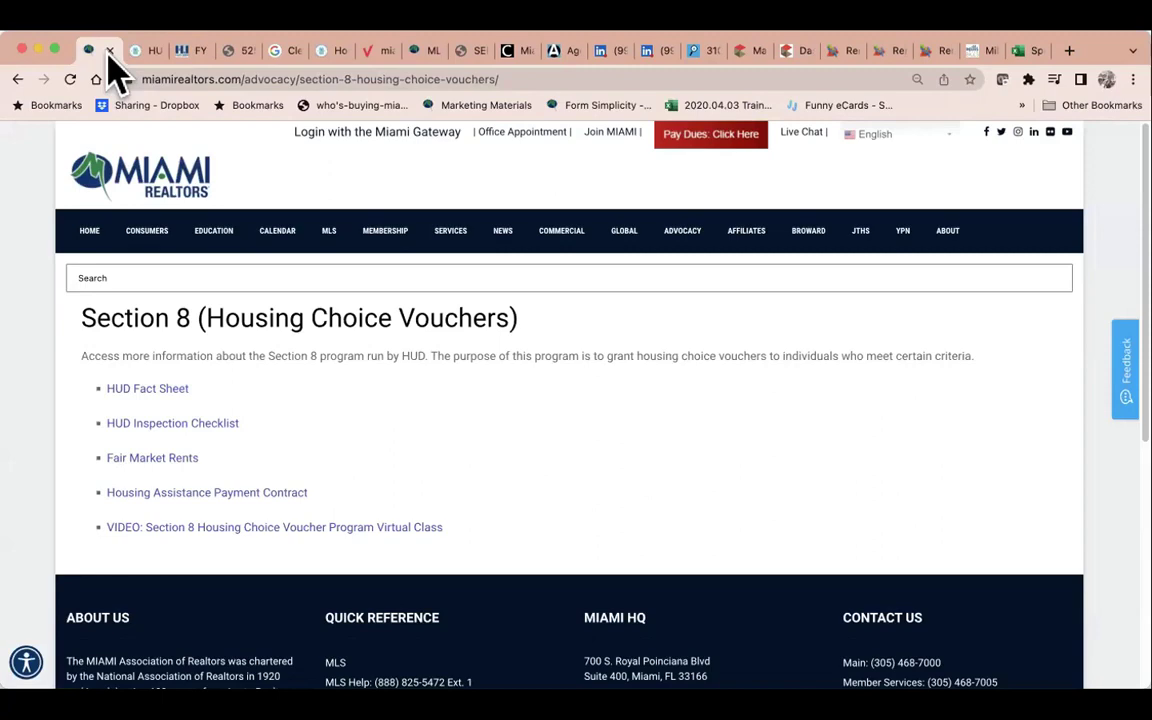
click(682, 244)
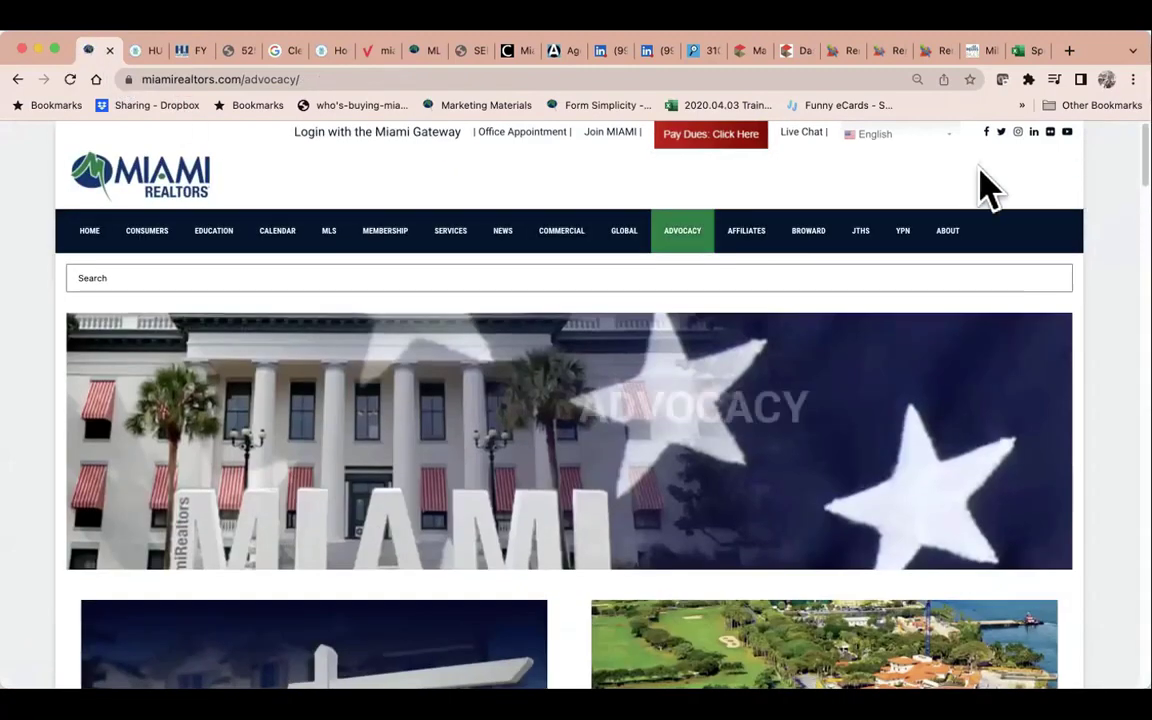
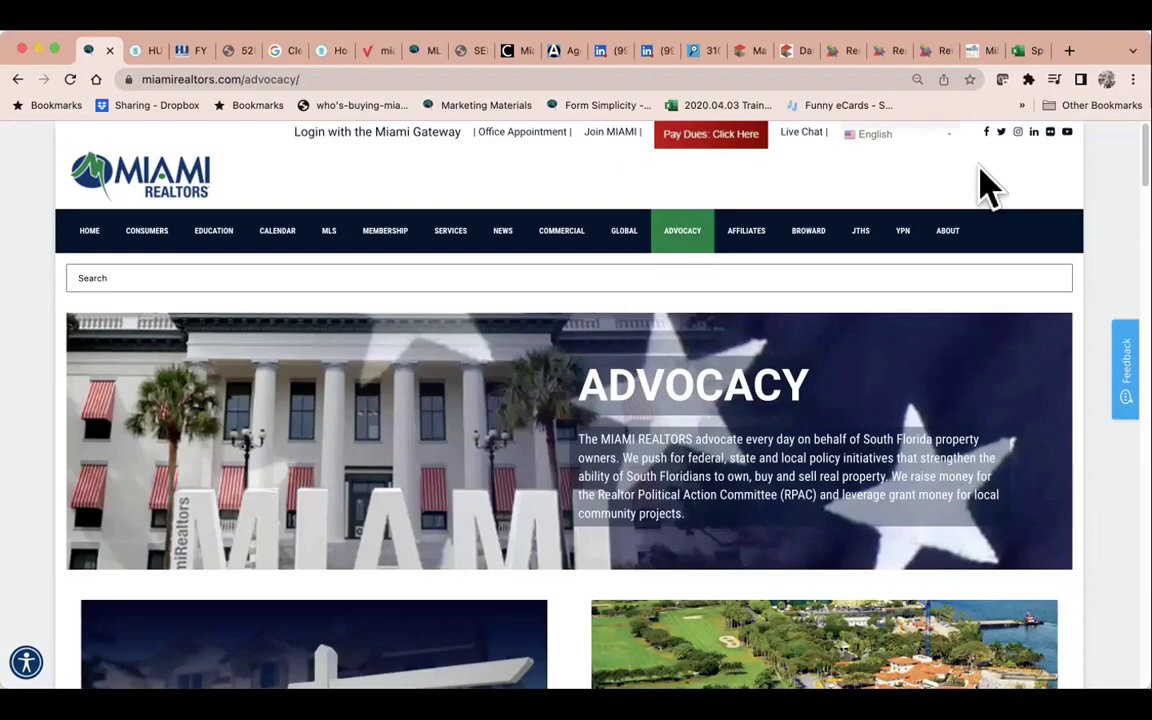
Replace the advocacy part of the page address with 'rental' and load it.
scroll(586, 571, down, 2)
scroll(586, 571, up, 2)
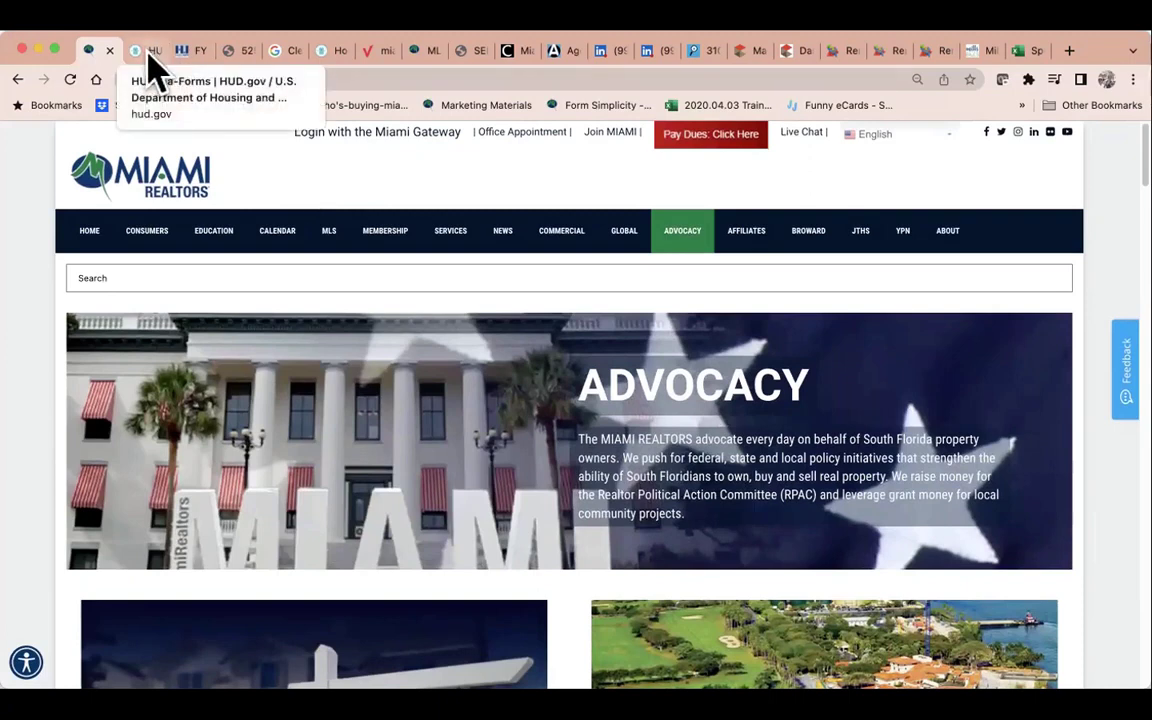
click(298, 79)
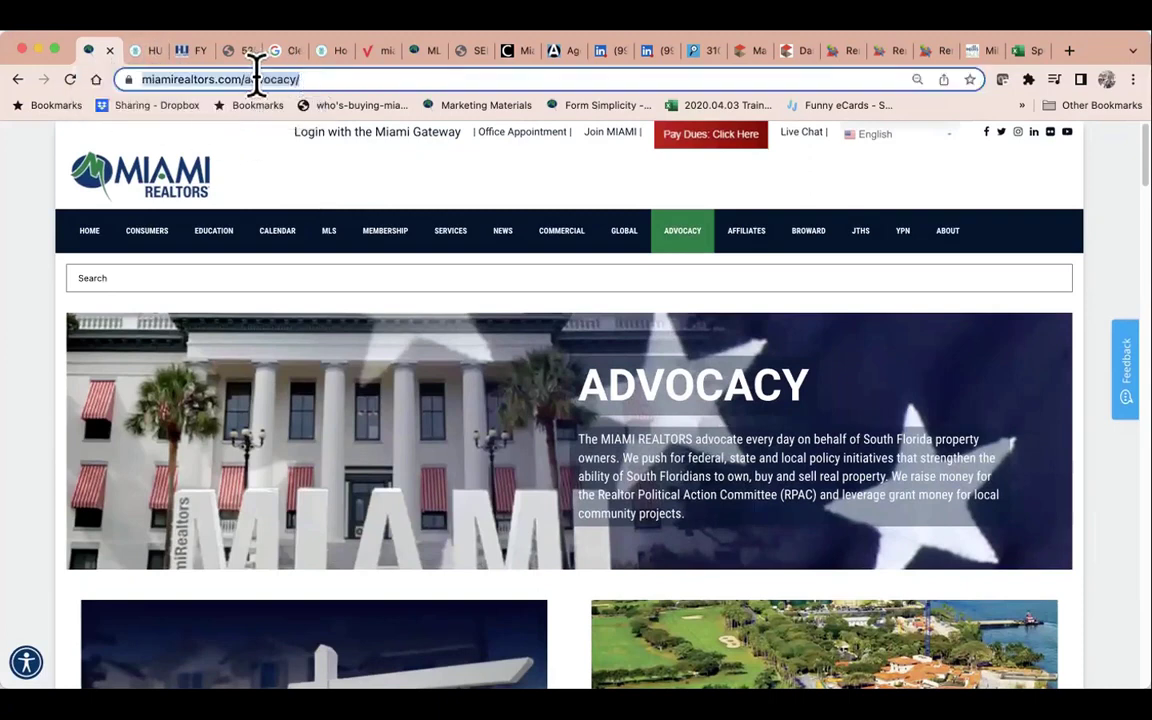
click(330, 80)
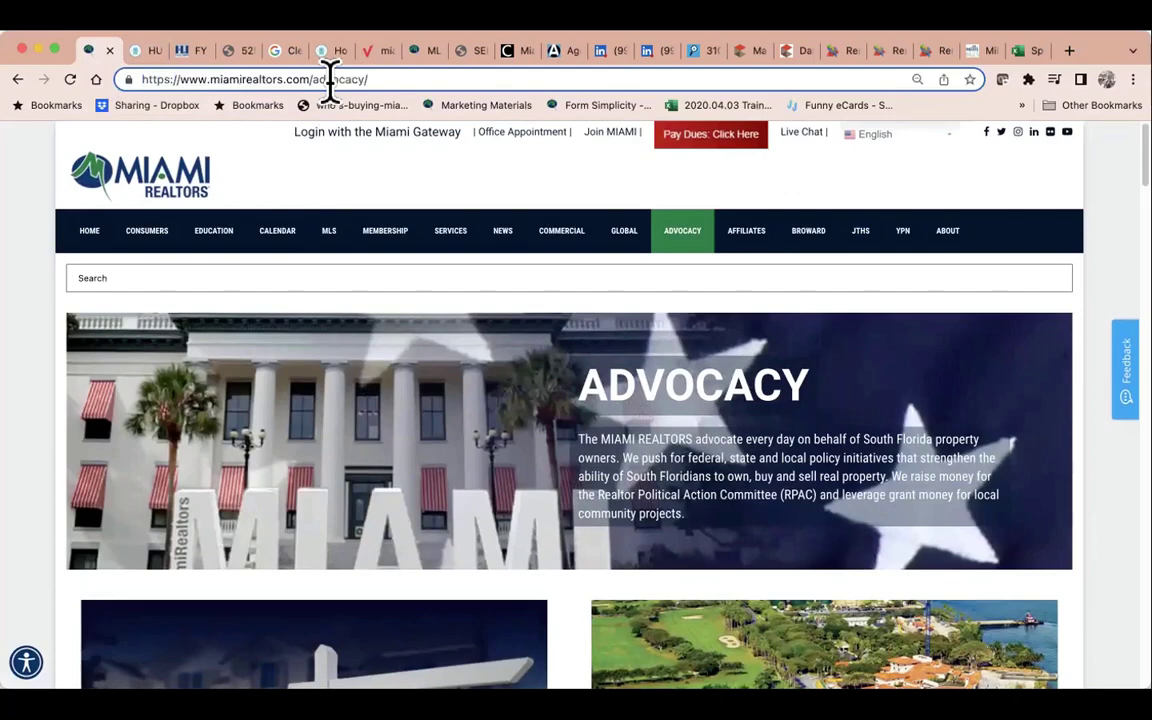
key(BackSpace)
key(BackSpace)
key(BackSpace)
key(BackSpace)
key(BackSpace)
key(BackSpace)
key(BackSpace)
key(BackSpace)
key(BackSpace)
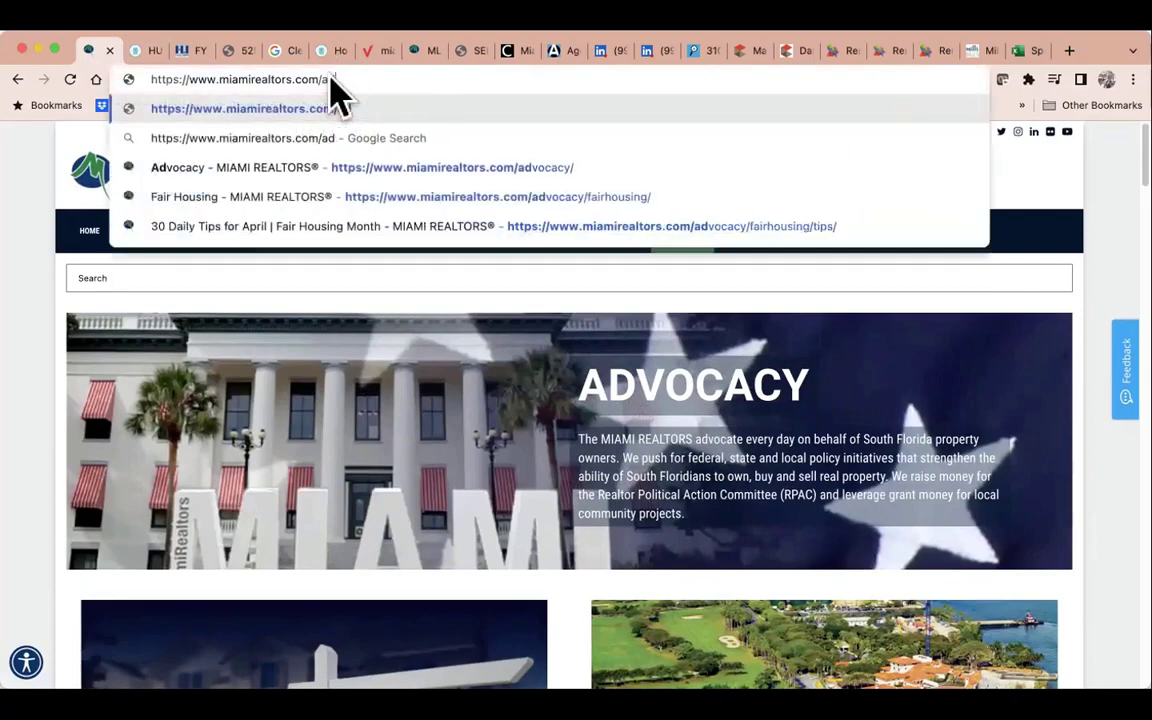
text(rental)
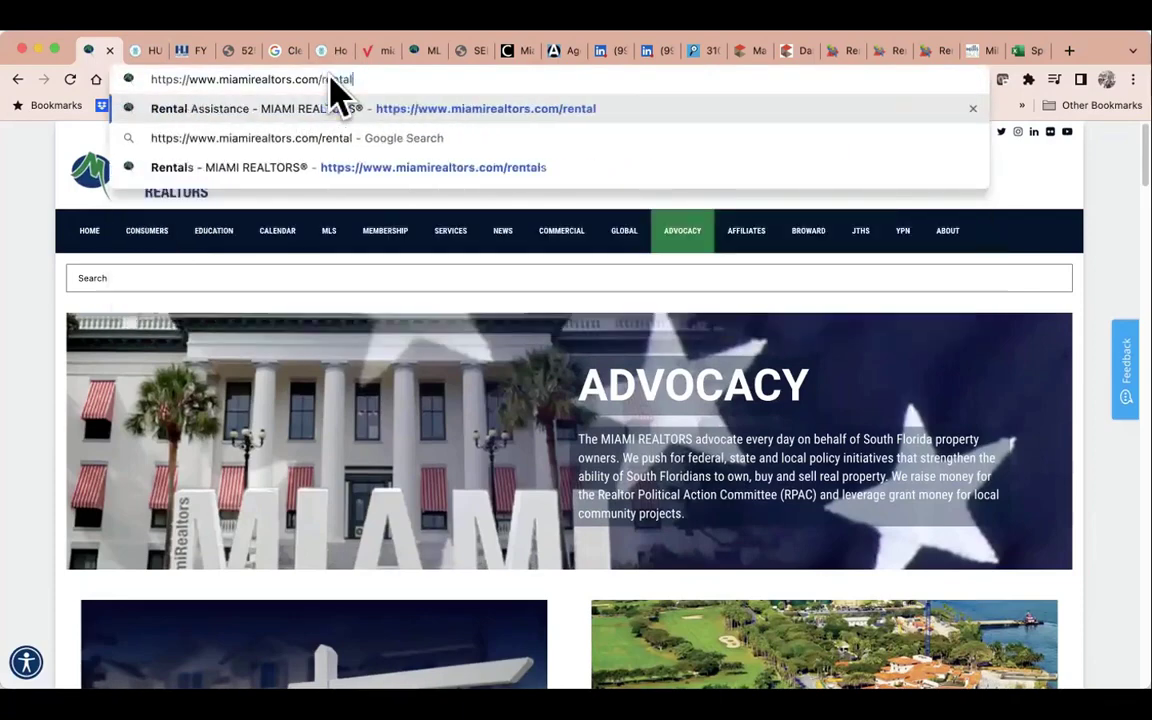
key(Return)
Enter miamirealtors.com/services/rentals and scroll down the Rentals resources page.
click(330, 78)
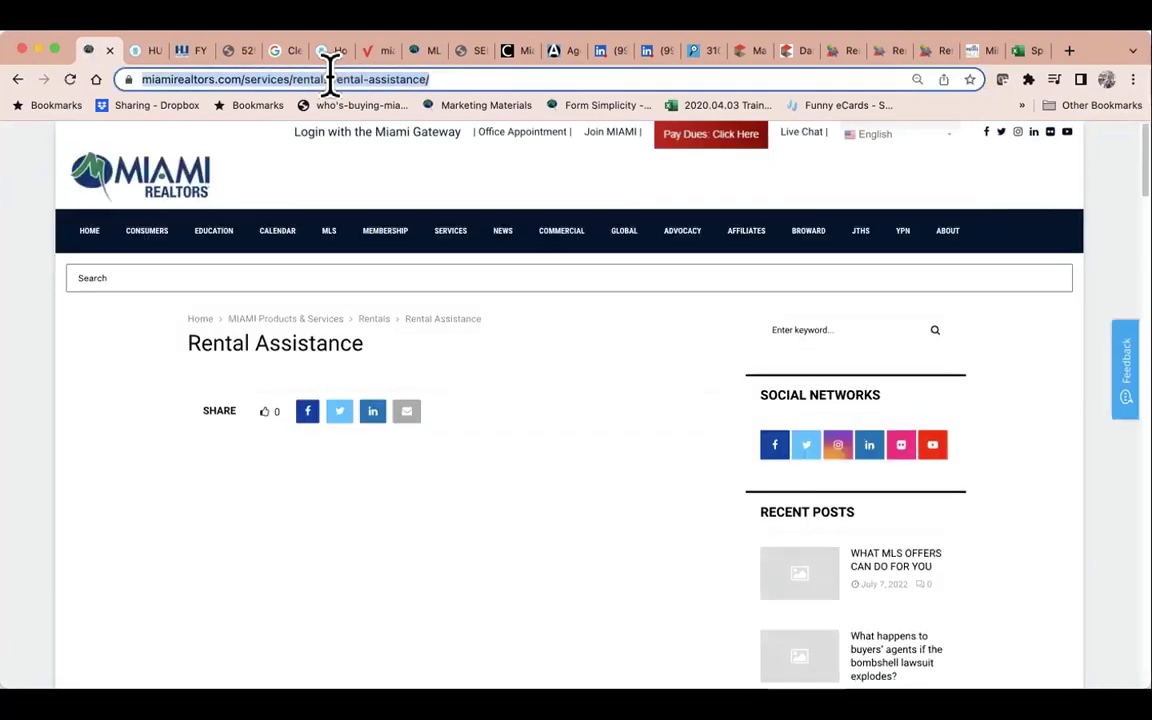
text(mimi)
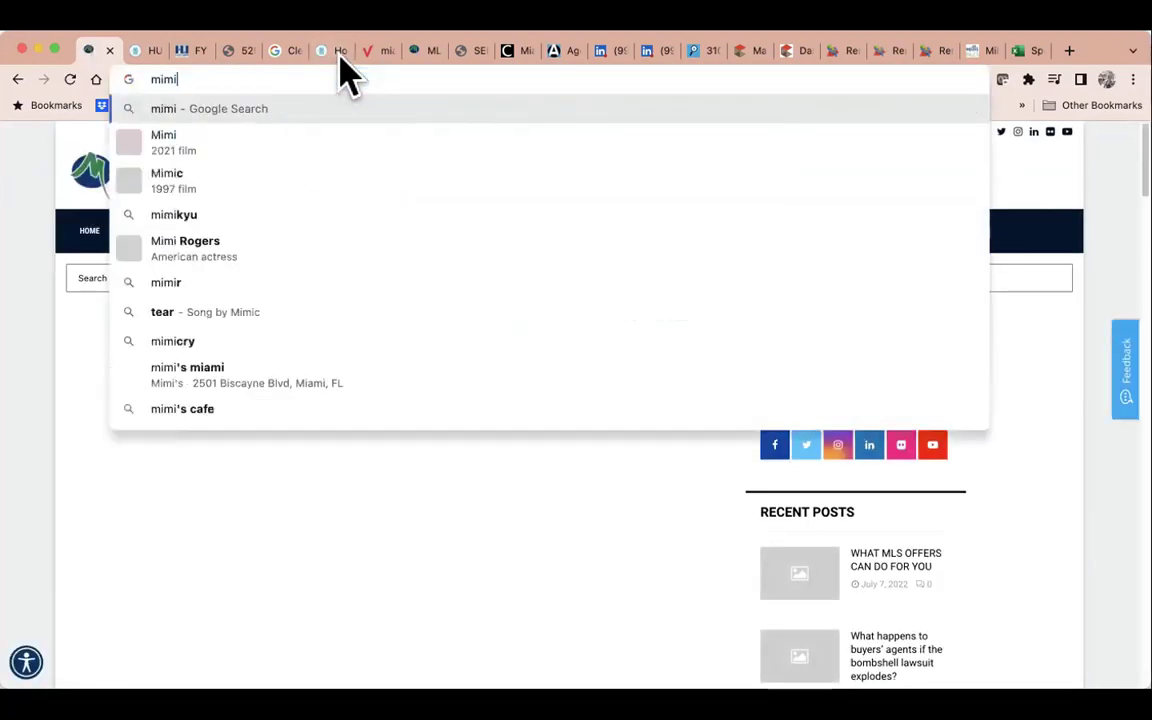
key(BackSpace)
key(BackSpace)
text(amirealt)
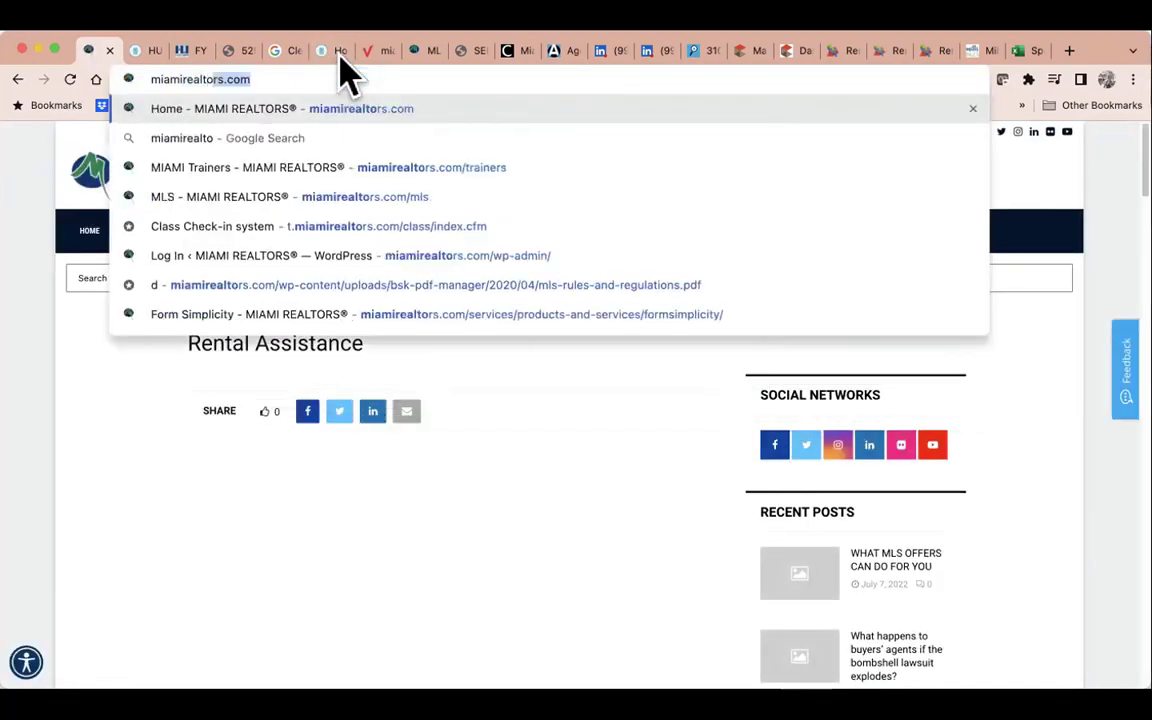
text(ors.com)
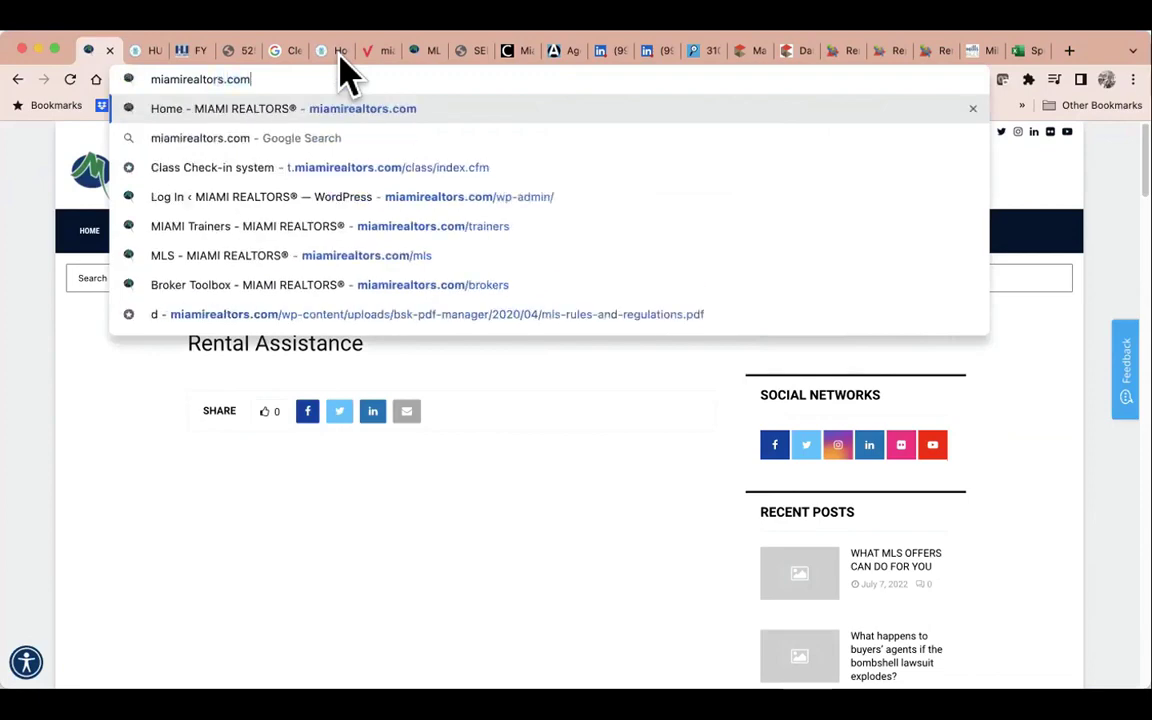
text(/services/rentals)
key(Return)
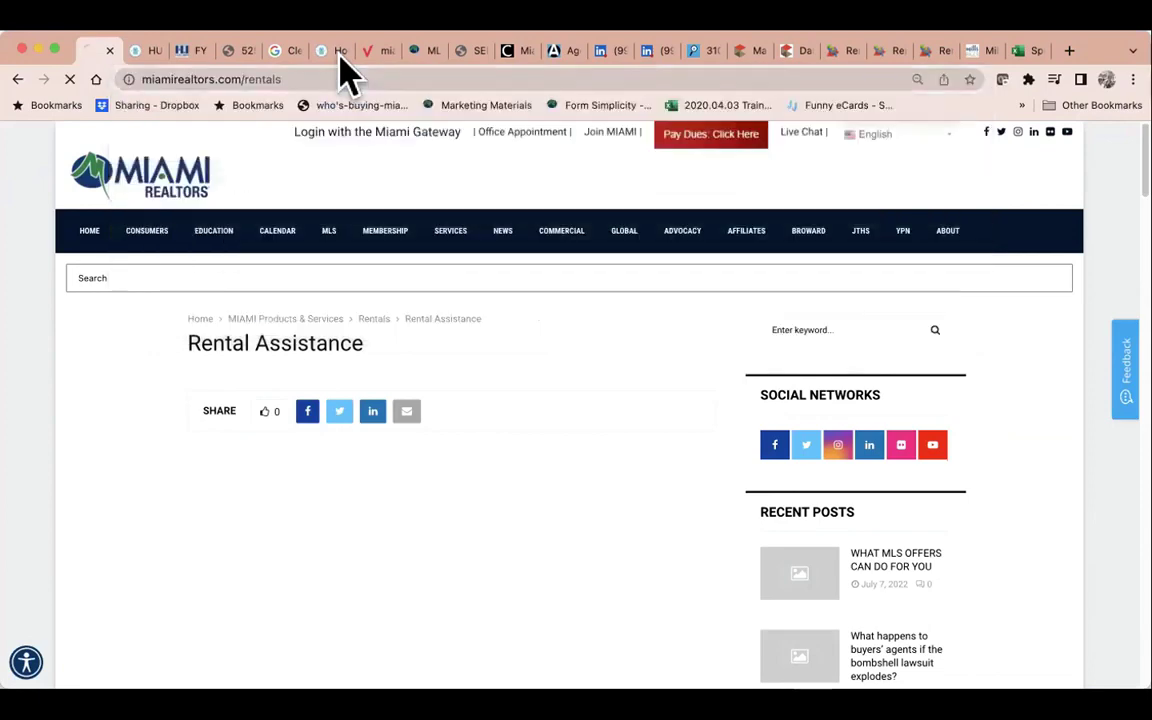
scroll(420, 485, down, 3)
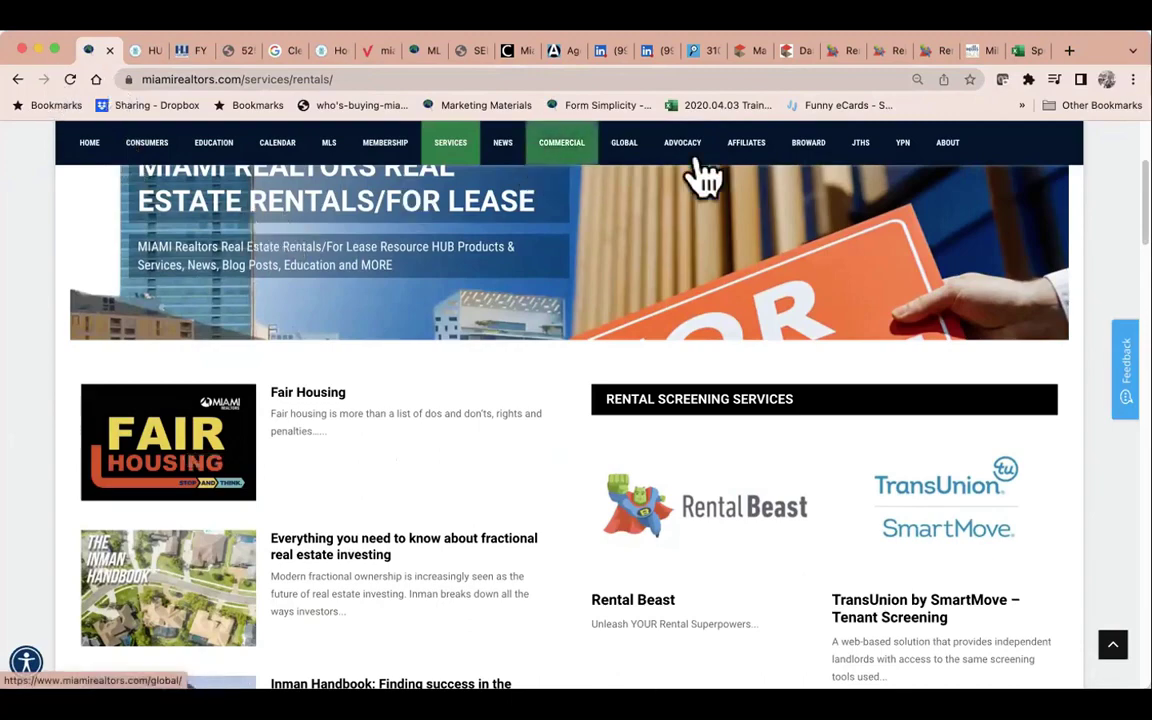
Follow the Advocacy page's Assistance Animals link through the leaving-site notice to HUD.
mouse_move(689, 162)
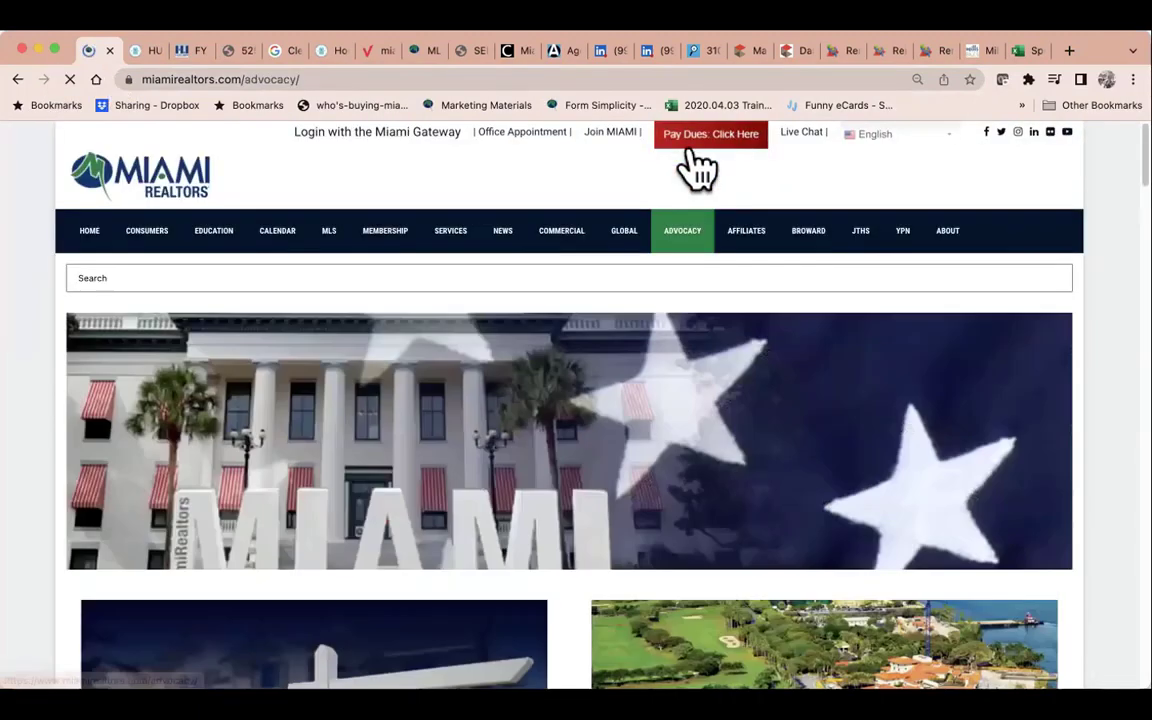
scroll(630, 363, down, 10)
scroll(630, 363, down, 15)
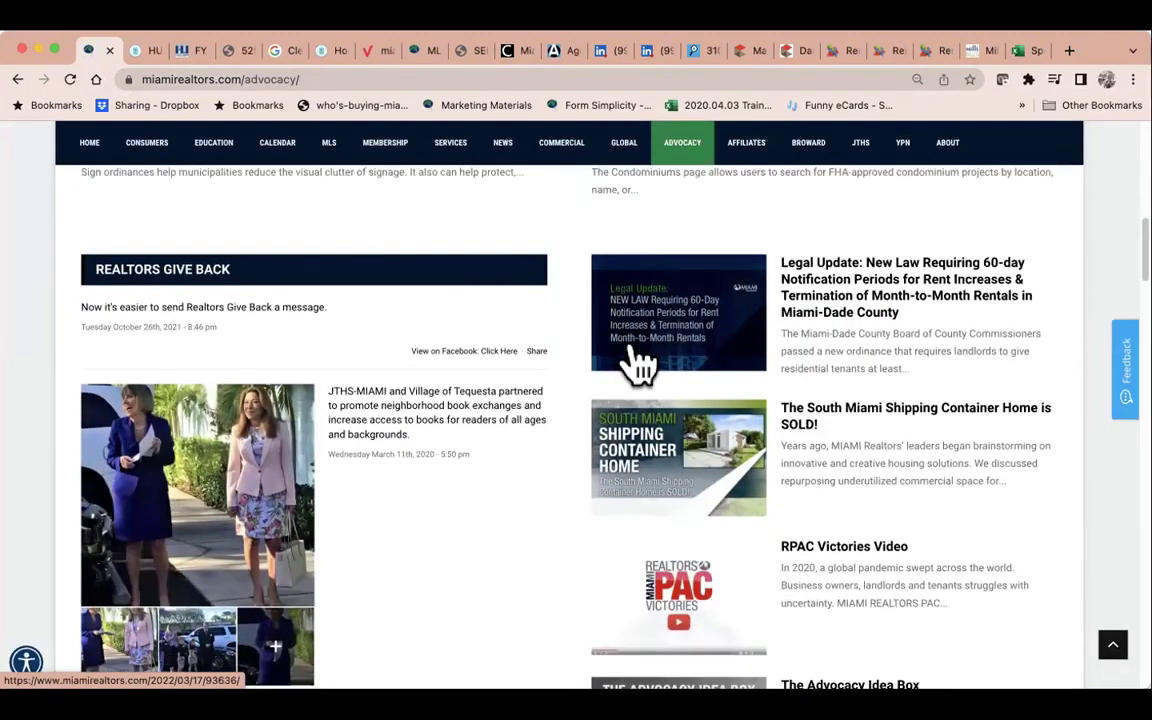
scroll(640, 350, down, 3)
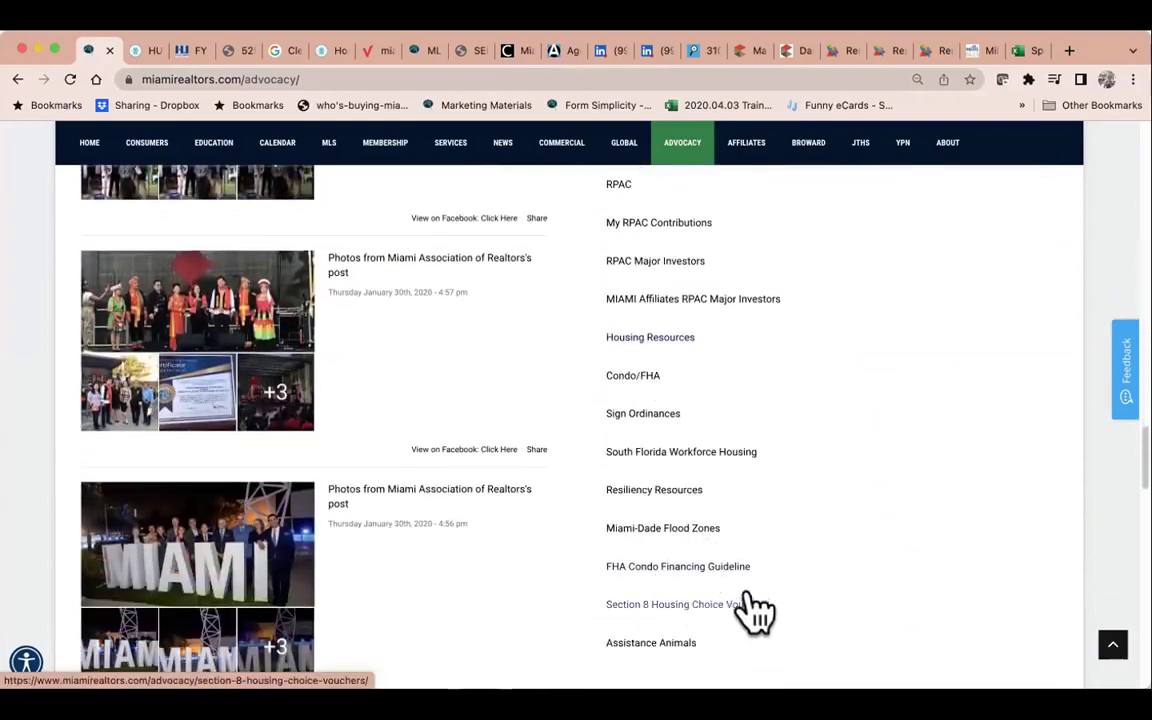
scroll(755, 610, down, 2)
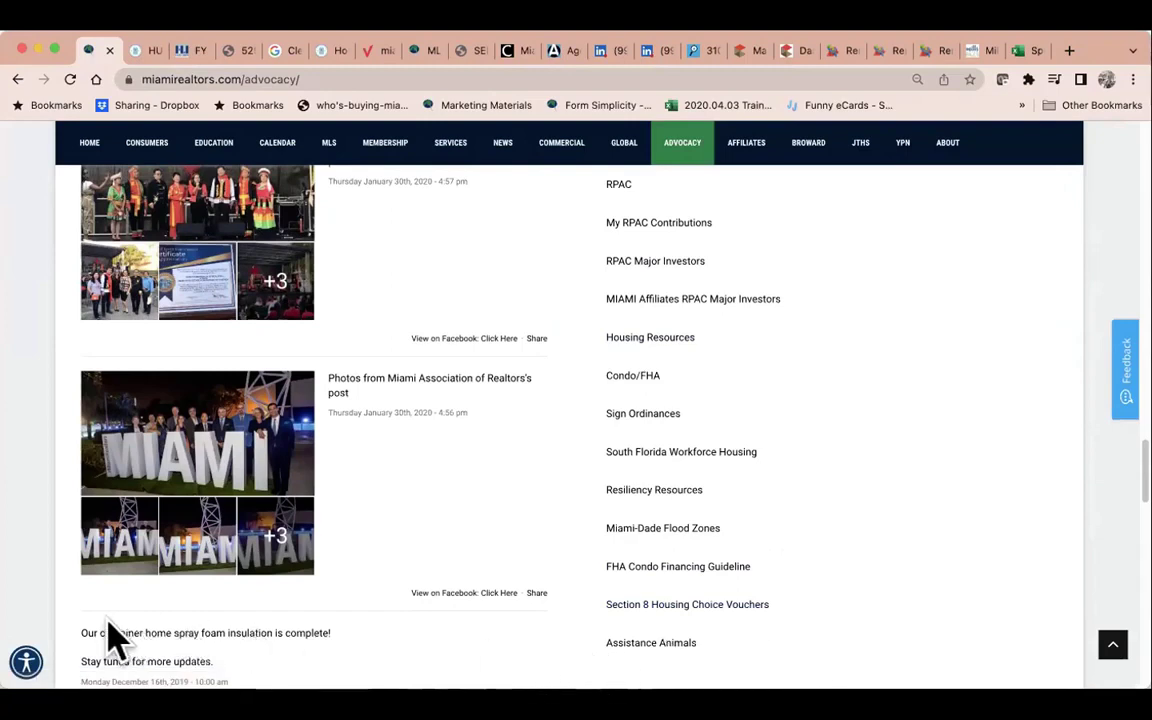
click(656, 657)
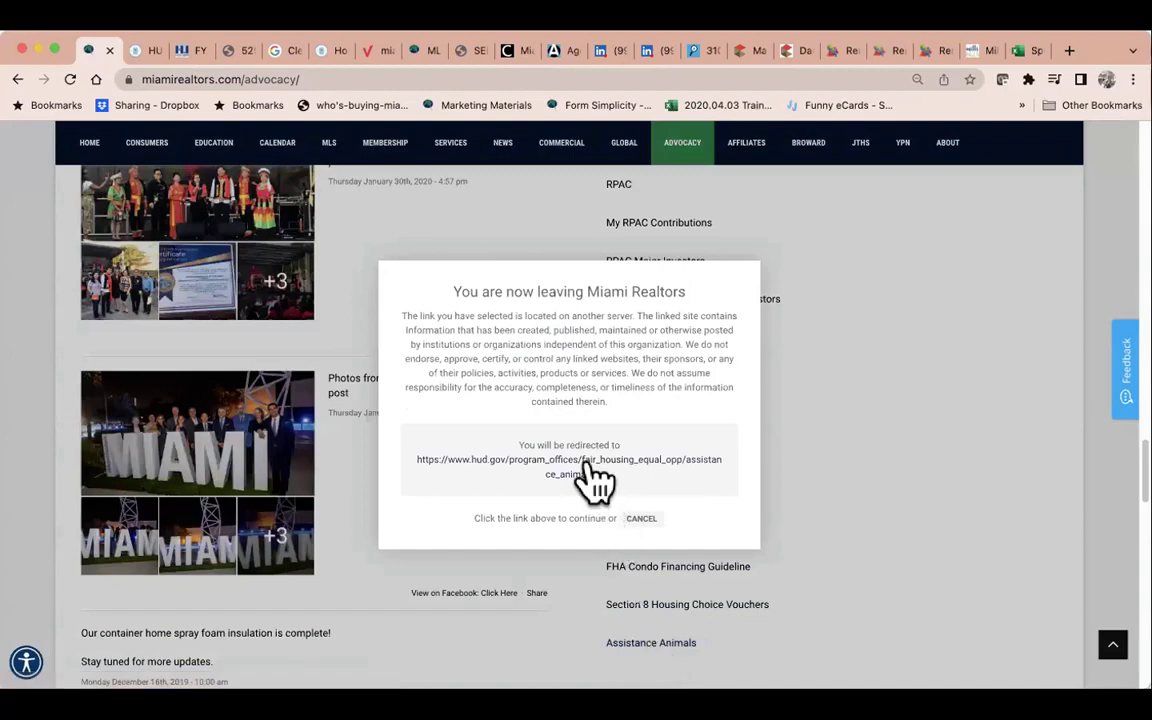
click(591, 475)
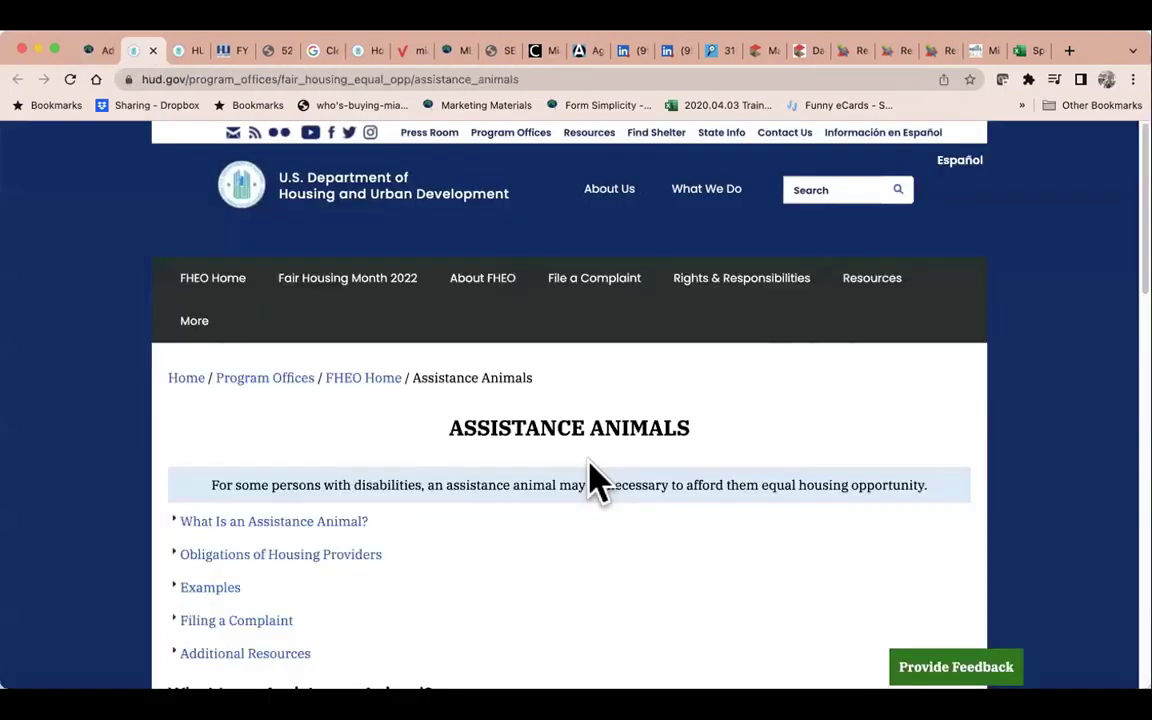
Read through HUD's Assistance Animals guidance, then switch back to the MIAMI REALTORS tab.
scroll(591, 478, down, 4)
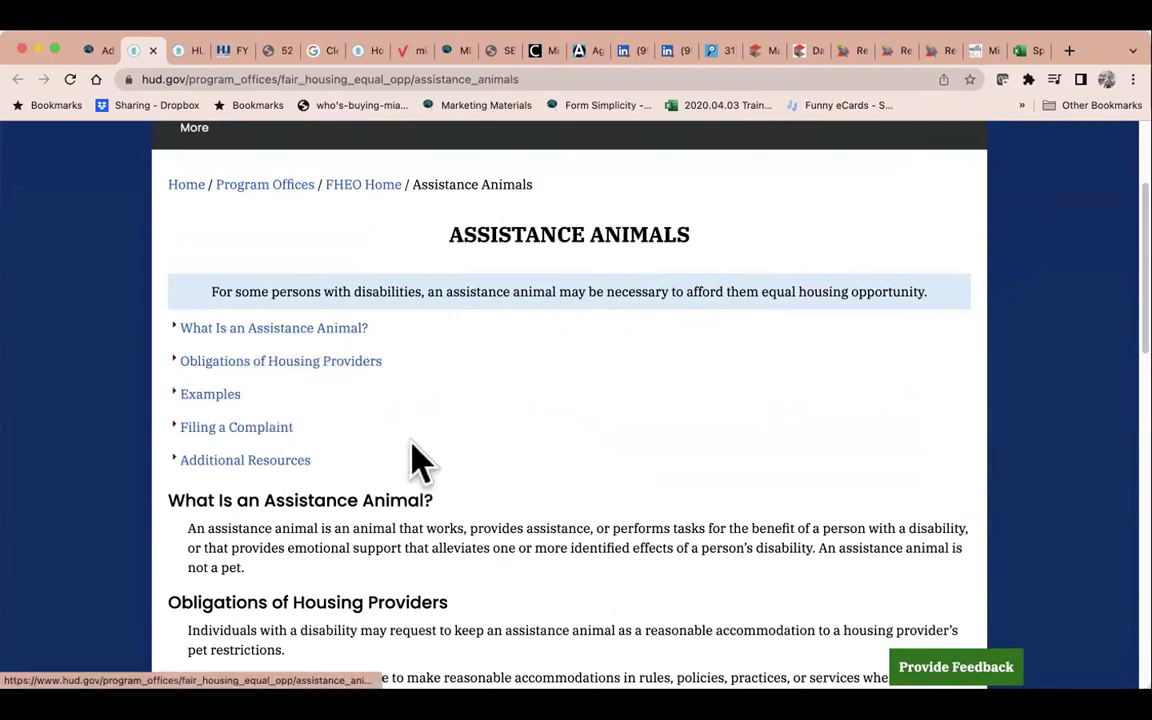
scroll(490, 458, down, 3)
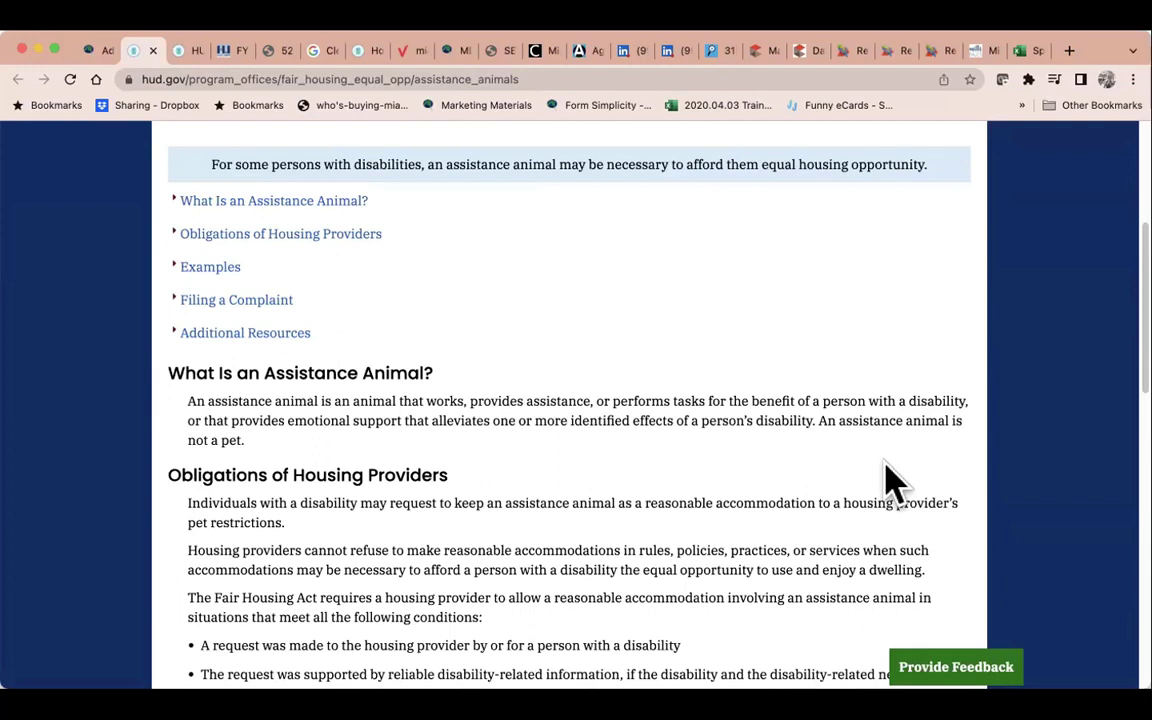
scroll(890, 480, down, 3)
scroll(890, 480, up, 4)
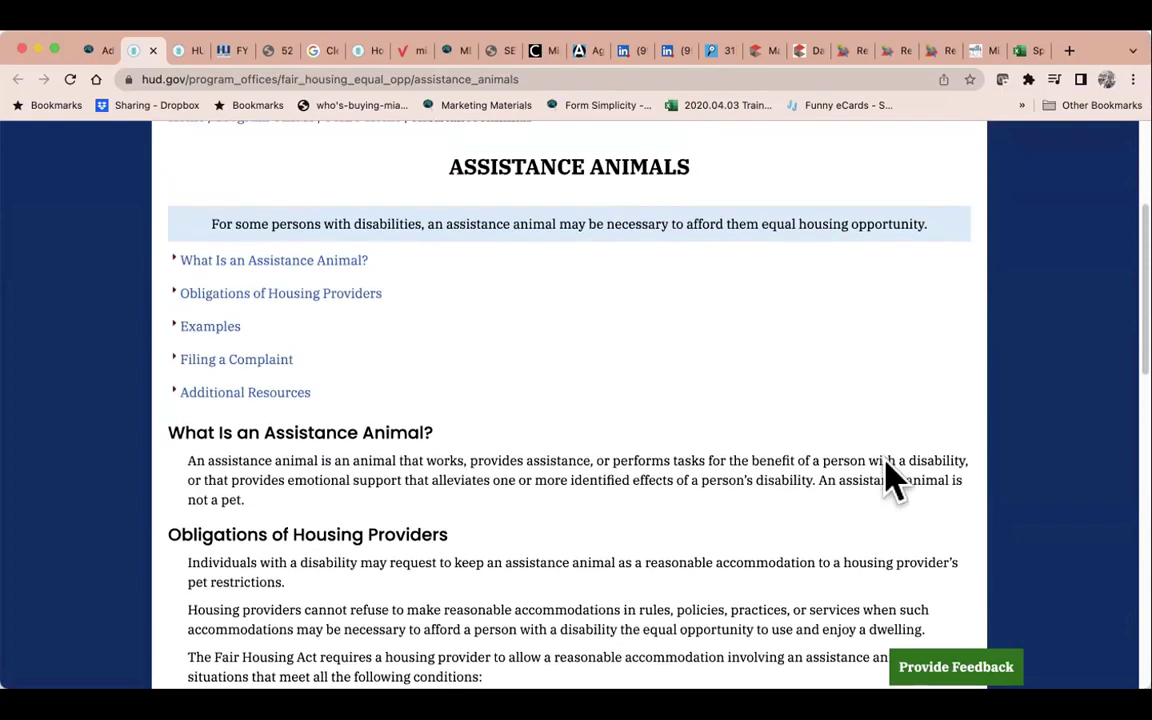
click(347, 76)
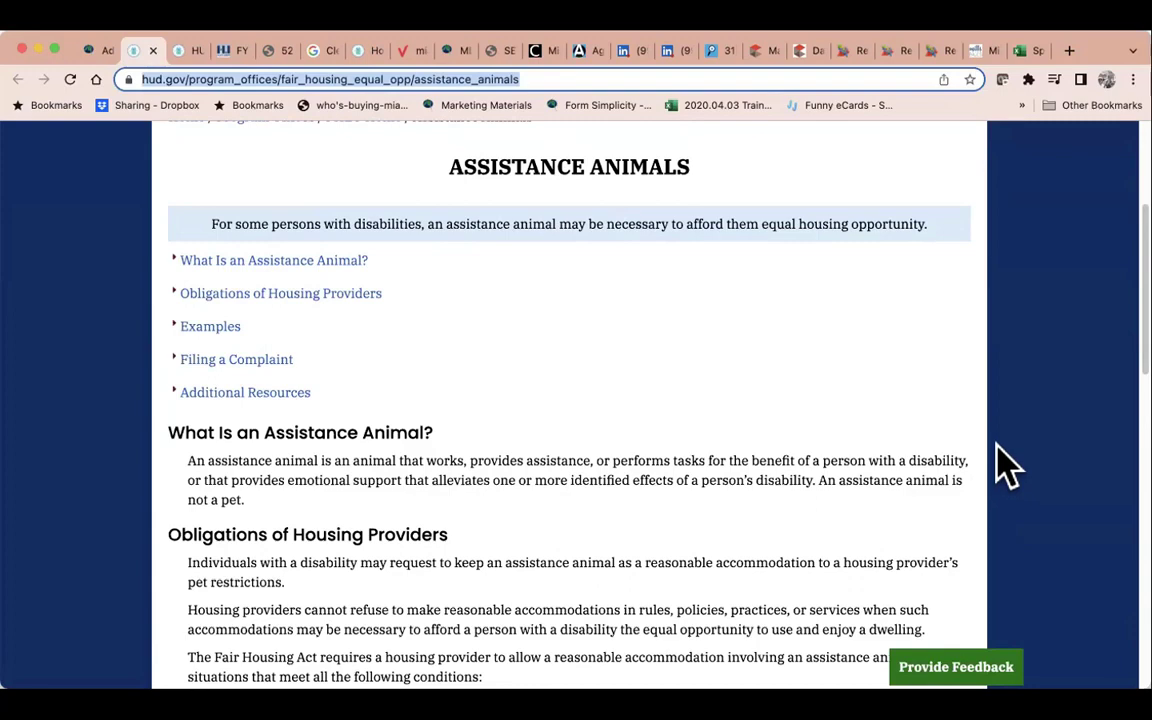
scroll(571, 347, up, 5)
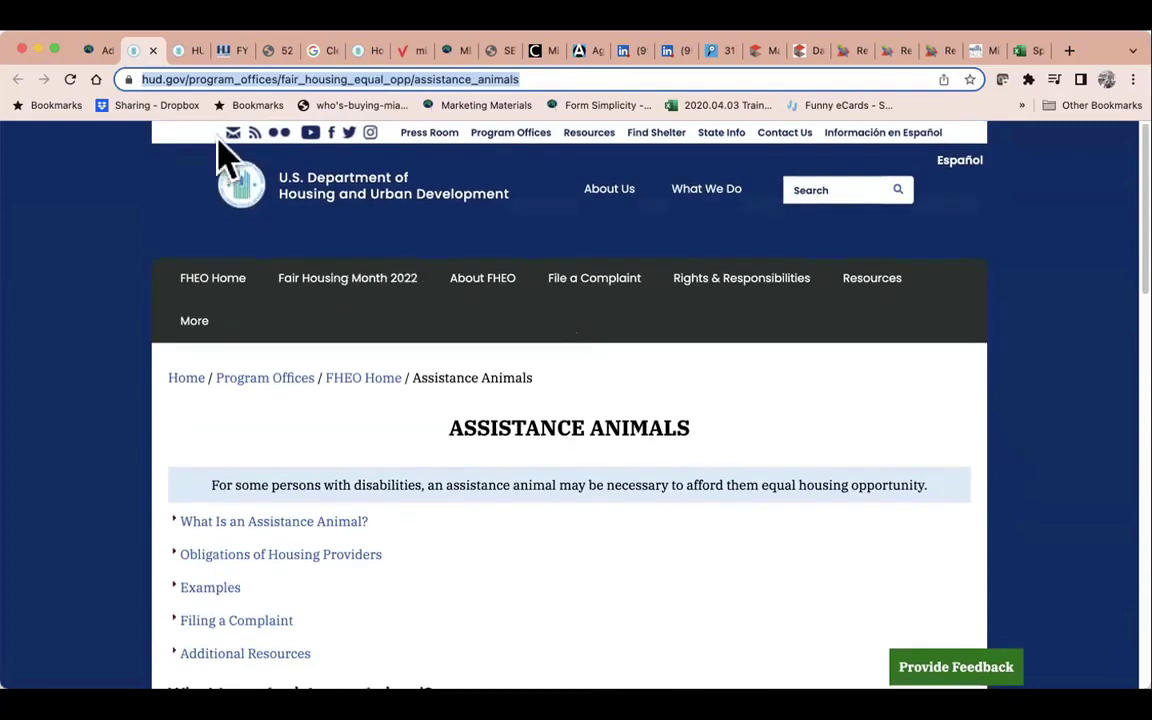
click(92, 50)
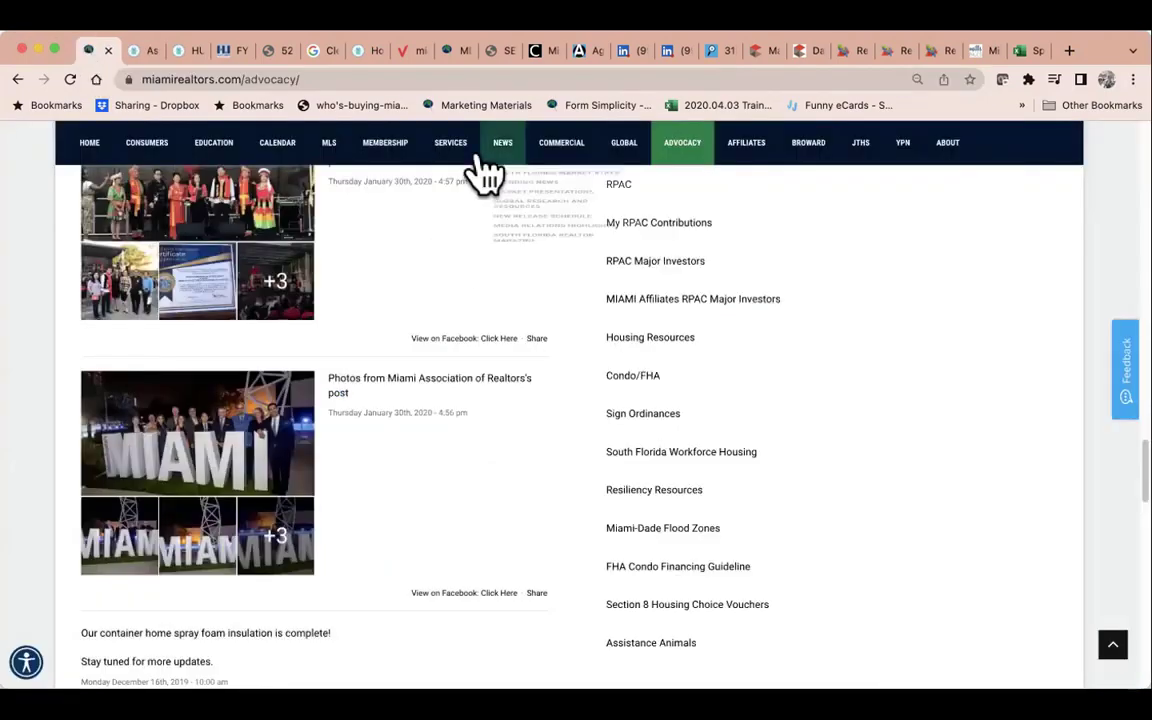
In the MLS section, open the Hot Topics 'Miami-Dade and Broward Fair Housing Ordinances' alert.
click(325, 147)
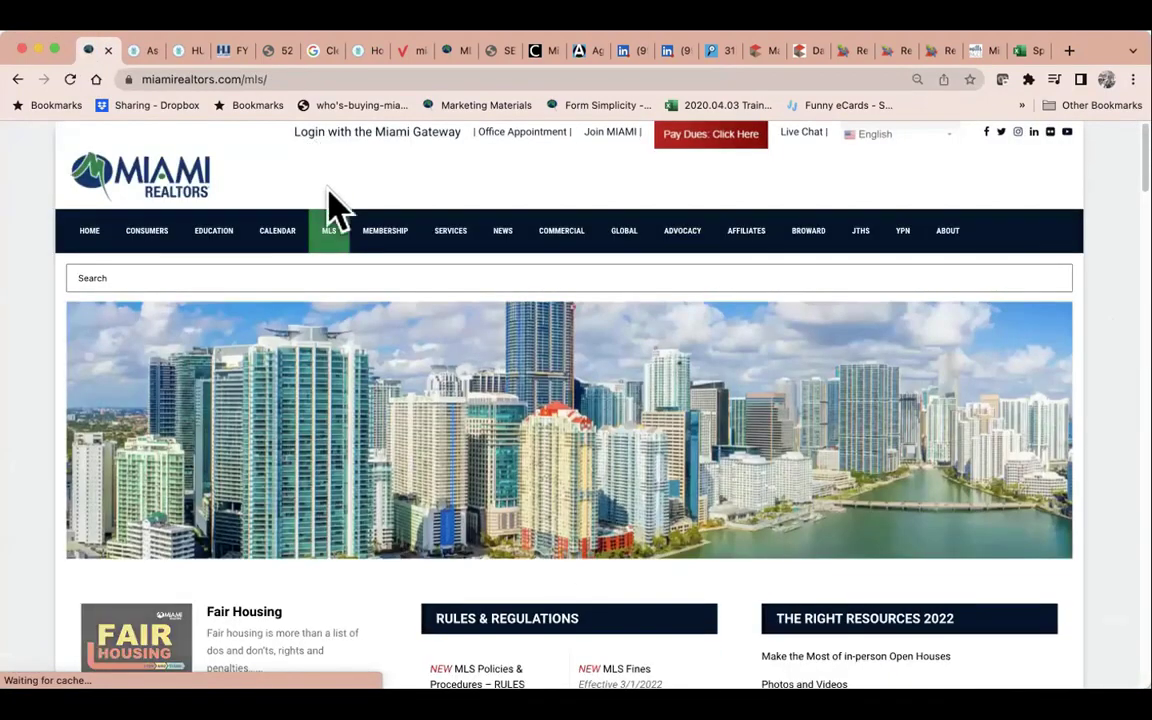
scroll(672, 520, down, 3)
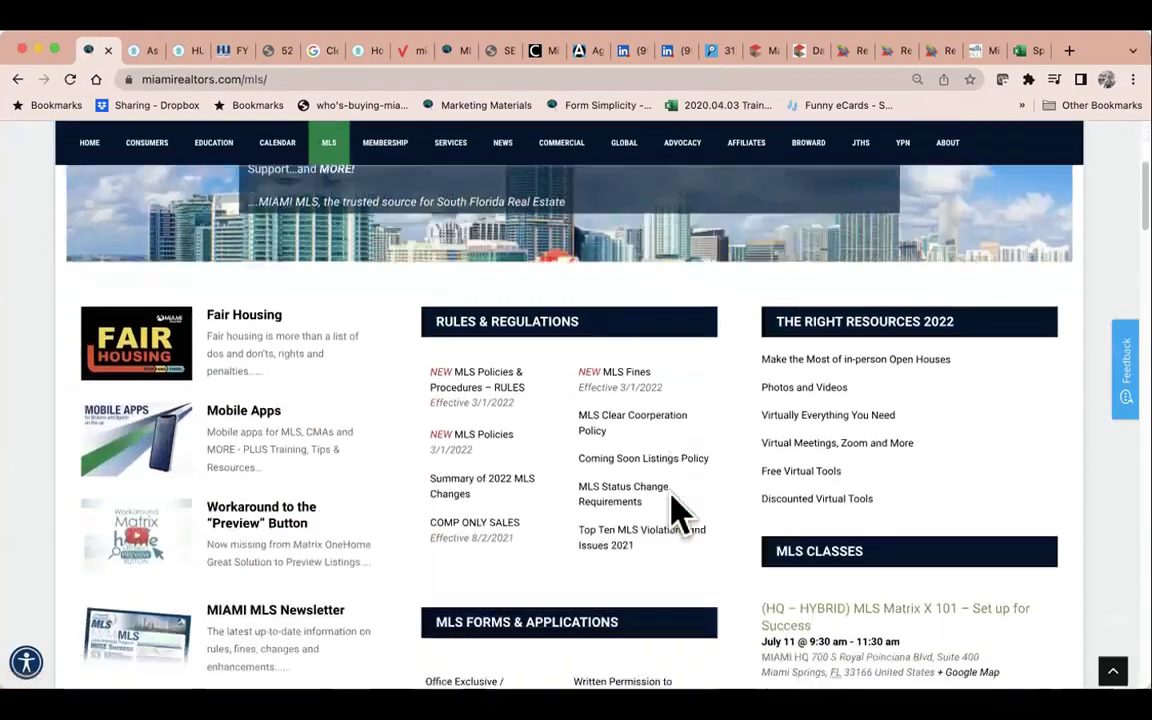
scroll(675, 515, down, 4)
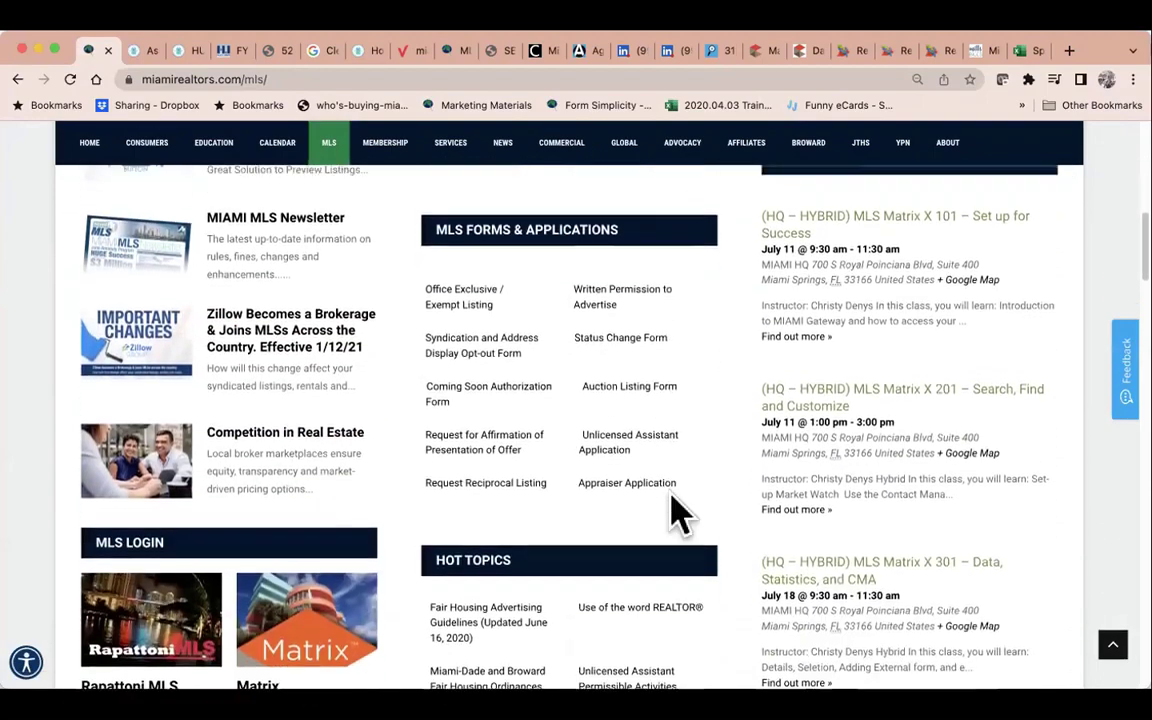
scroll(674, 512, down, 2)
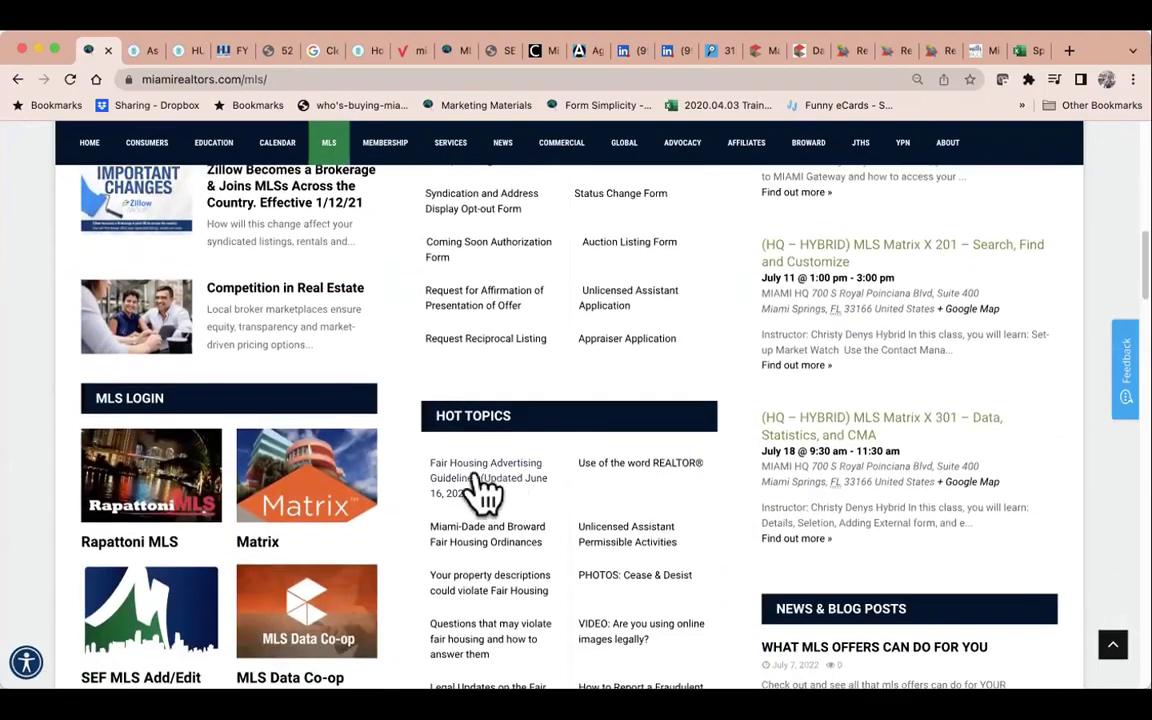
scroll(600, 502, down, 1)
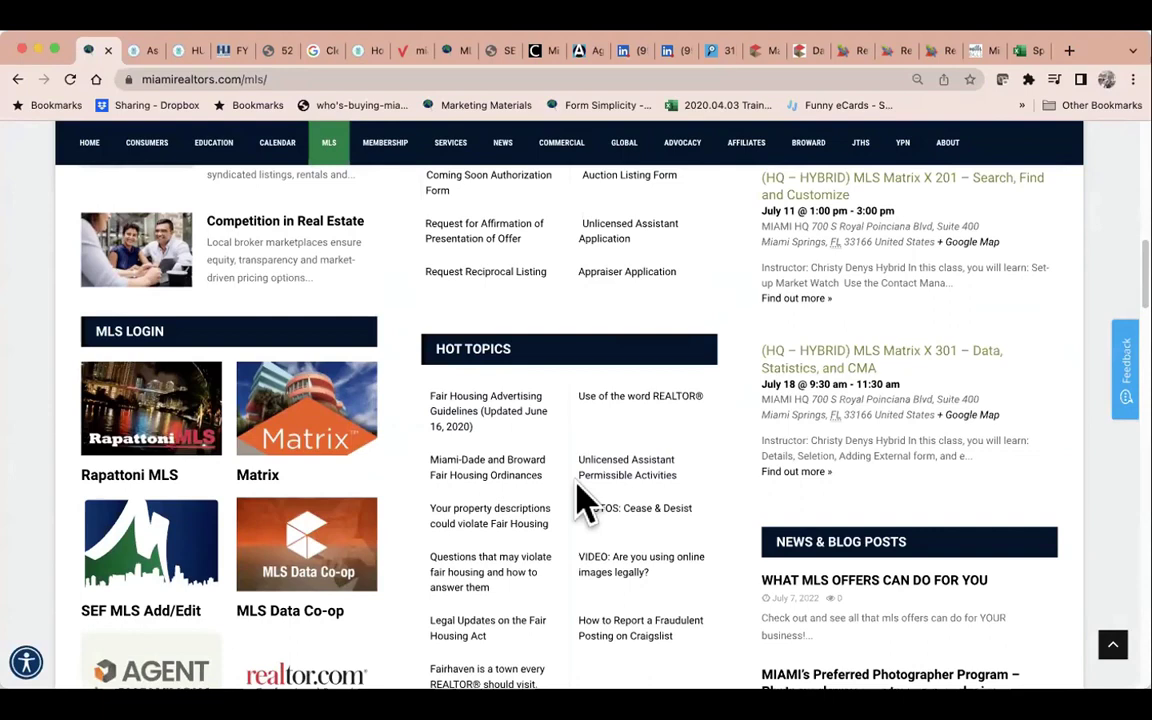
click(514, 481)
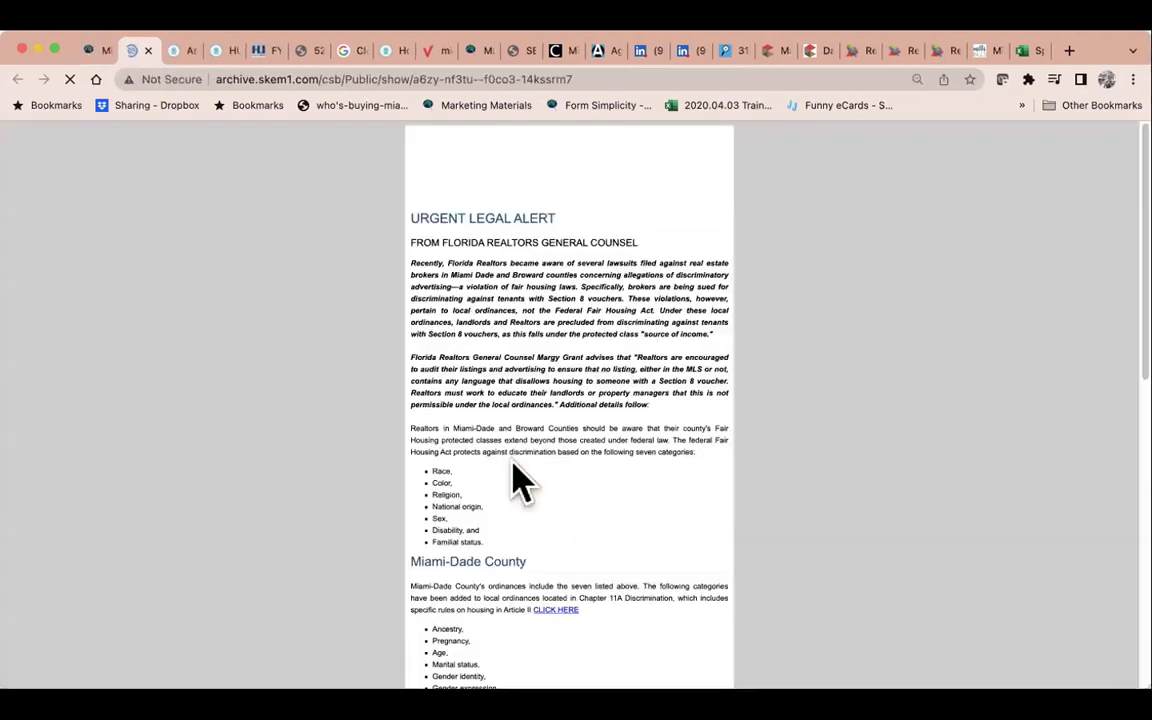
Read the alert's Miami-Dade and Broward County sections, then switch back to the MLS tab.
scroll(555, 512, down, 2)
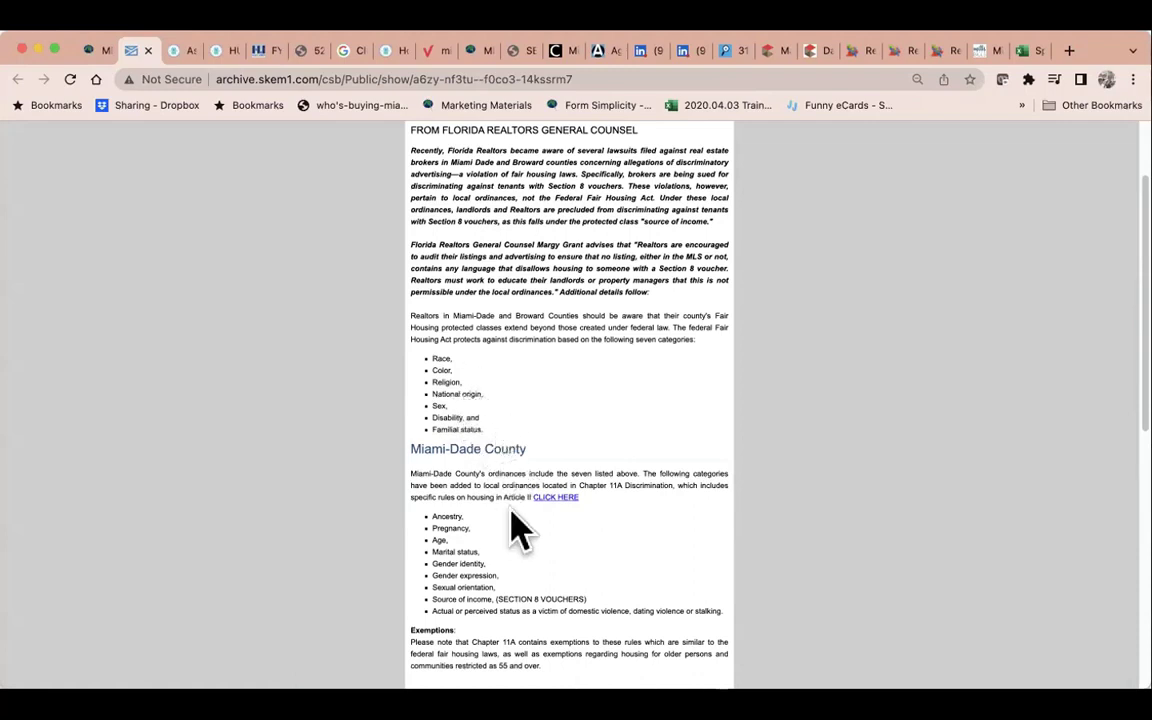
scroll(514, 527, down, 4)
scroll(514, 537, down, 2)
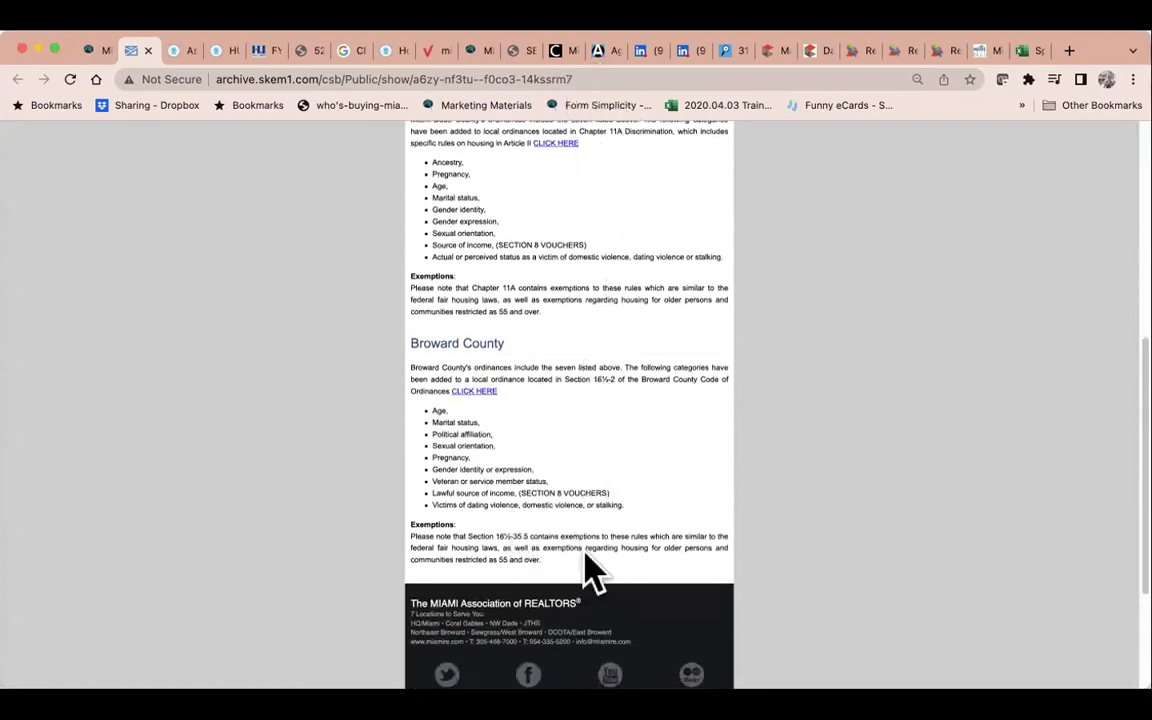
scroll(590, 570, up, 6)
scroll(590, 570, up, 3)
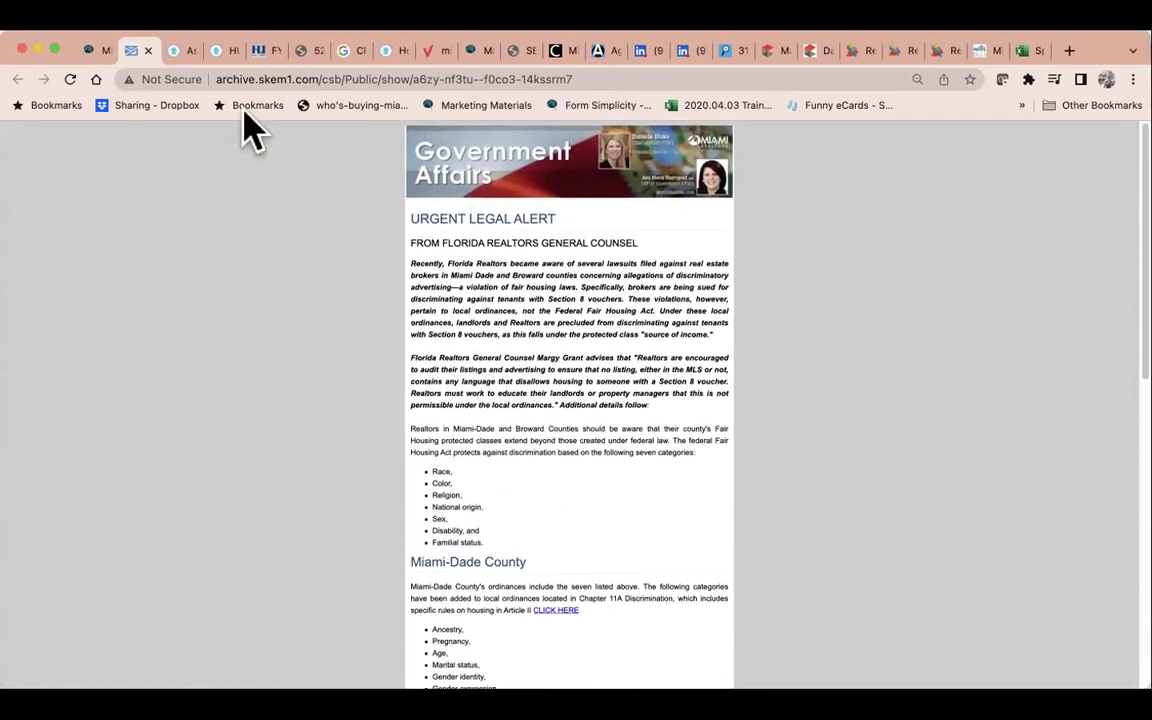
click(277, 80)
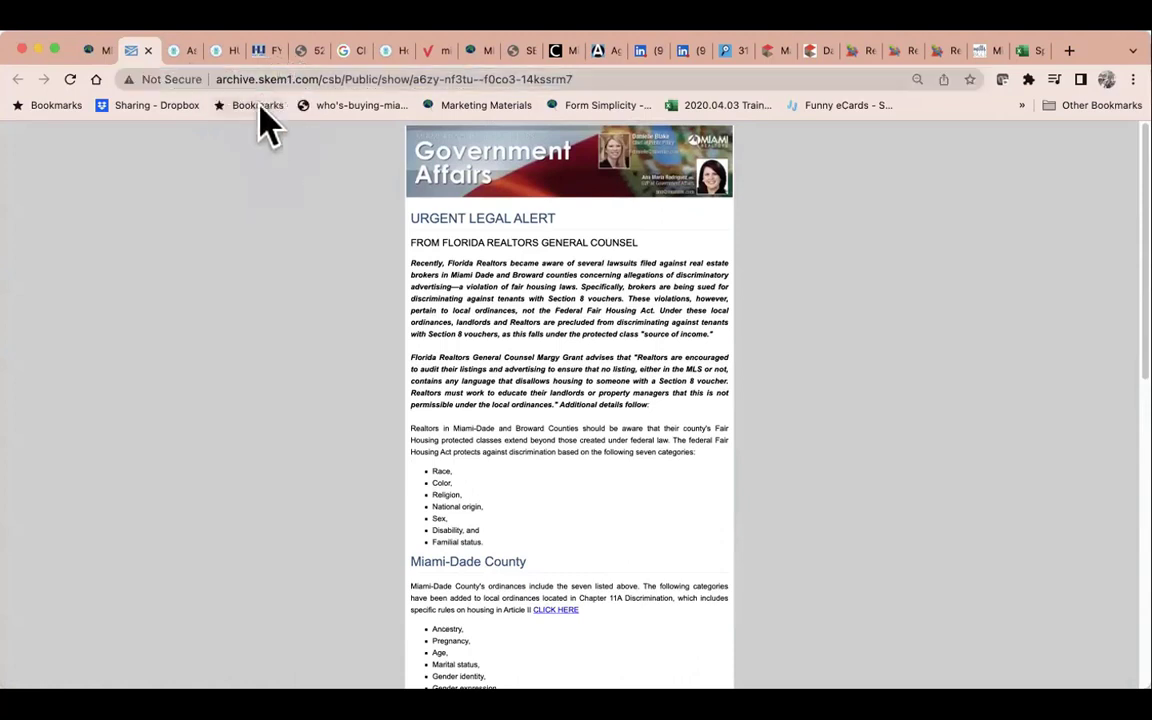
click(268, 80)
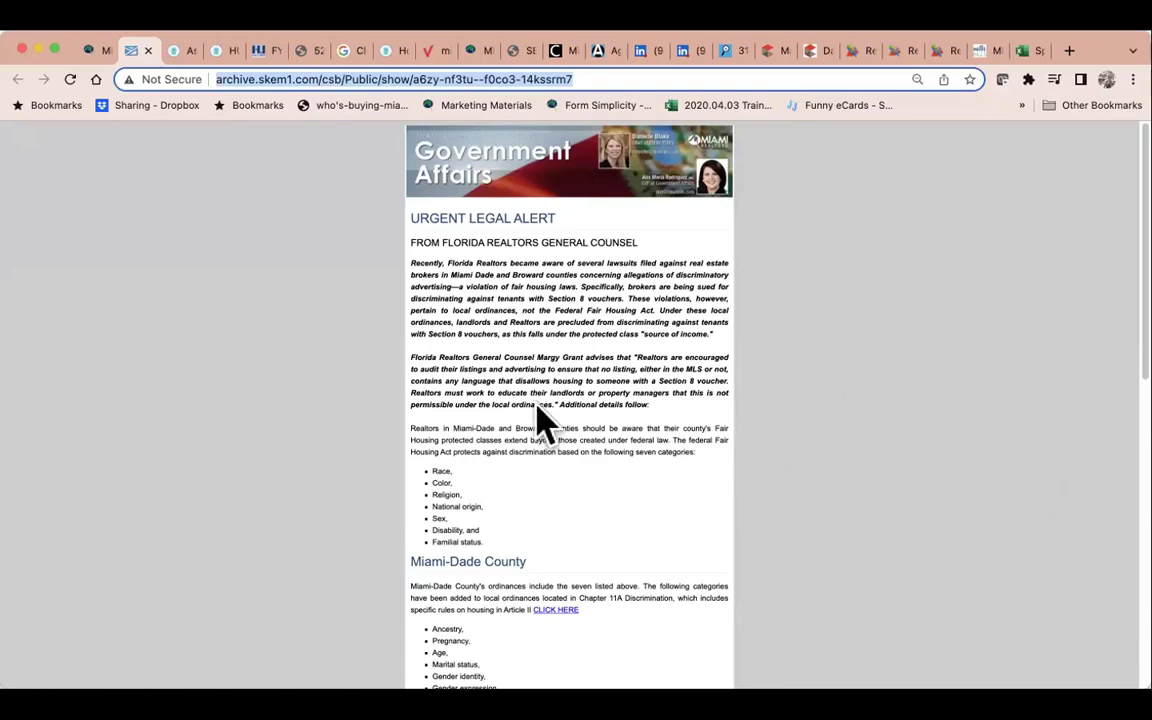
click(92, 50)
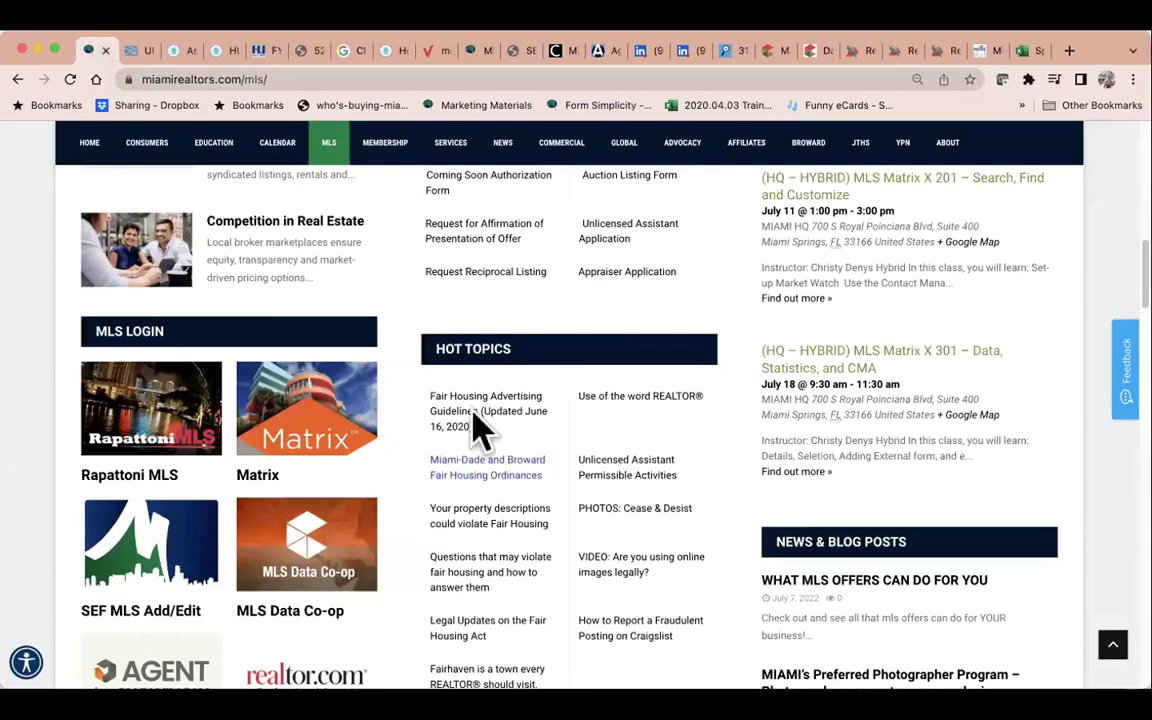
Close the SEF-RNT rental form PDF and several other leftover tabs.
scroll(673, 427, up, 5)
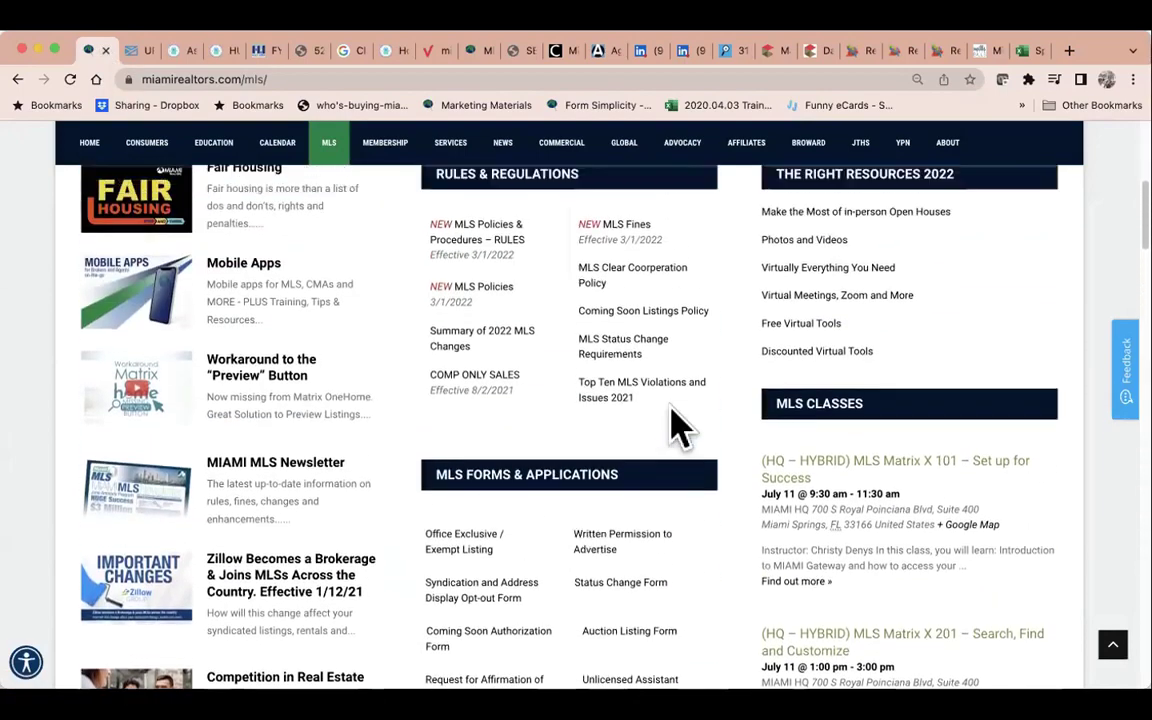
scroll(673, 427, up, 5)
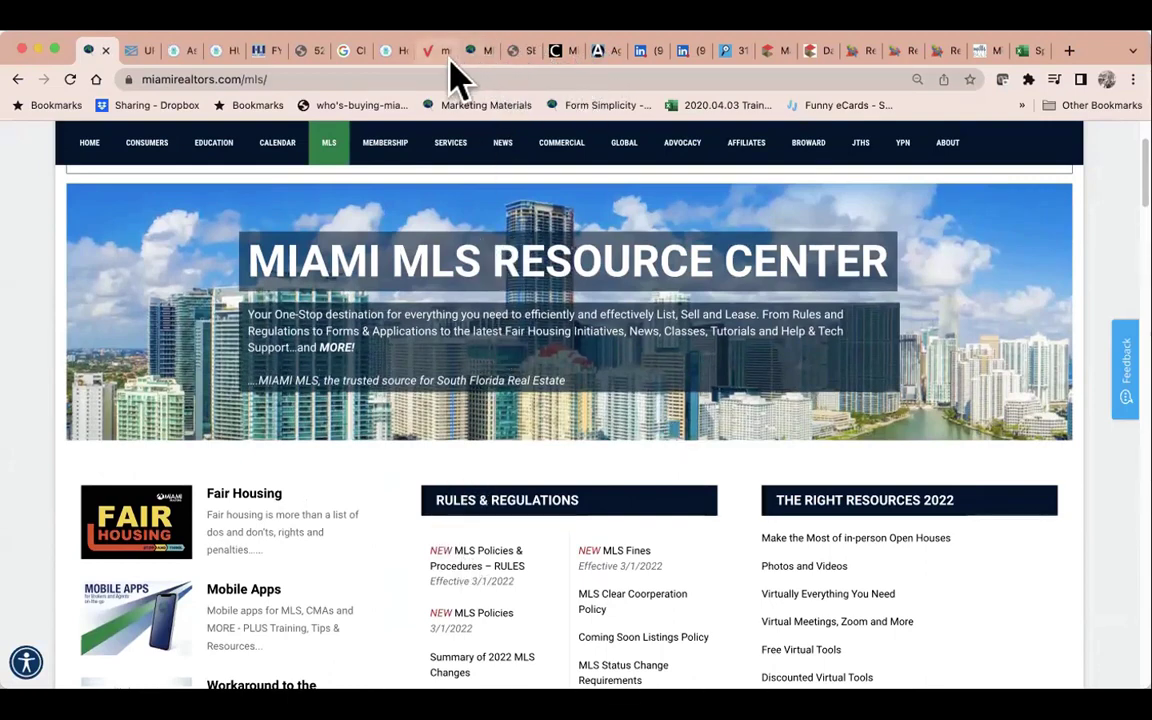
click(565, 48)
click(514, 50)
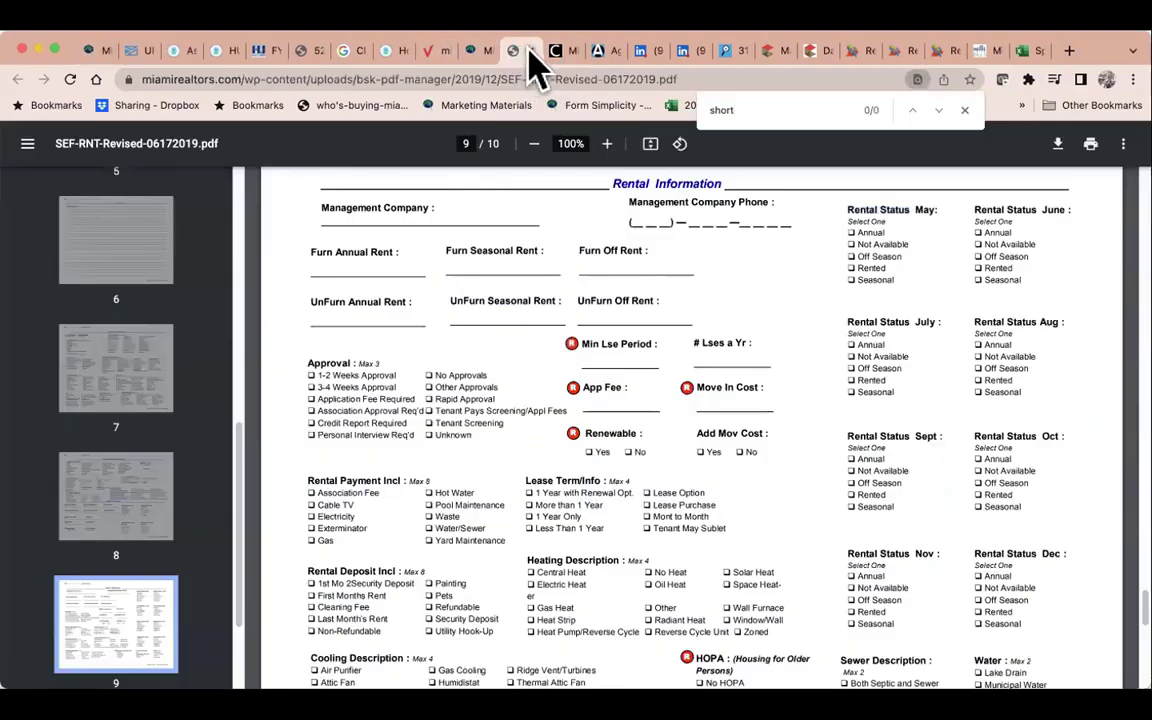
click(528, 50)
click(478, 50)
click(486, 50)
click(442, 52)
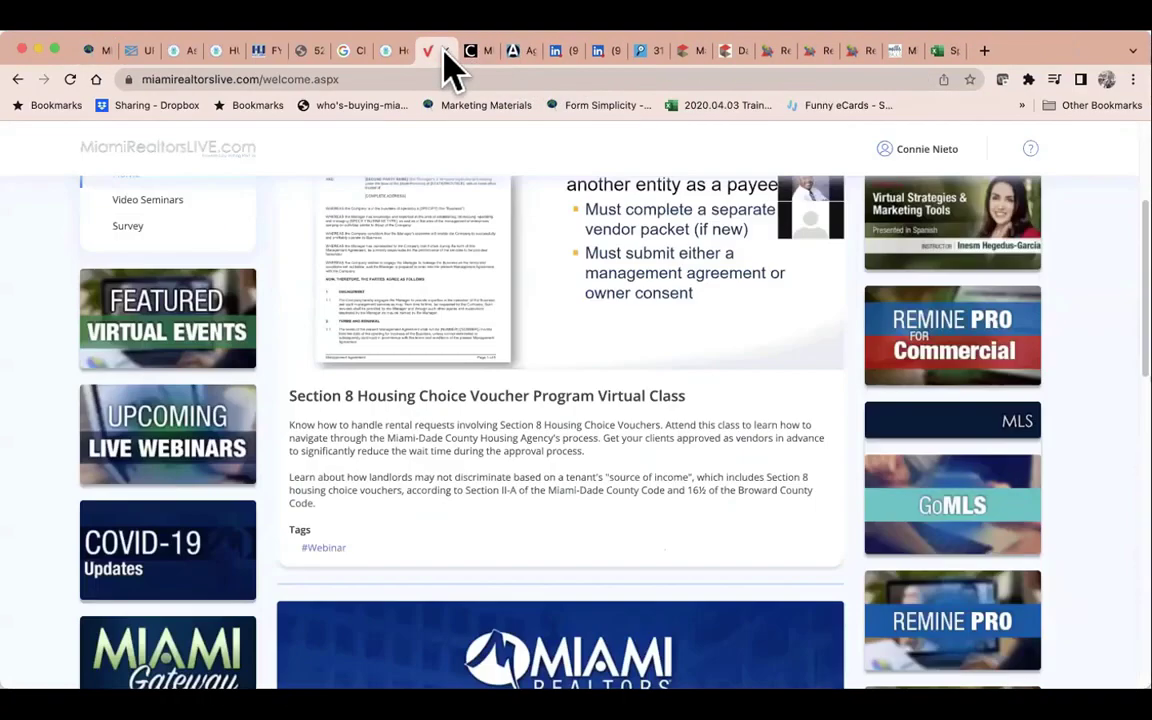
click(444, 50)
Close the hud.gov voucher, Chrome cookies help, 52580 PDF and HUD fair market rents tabs.
click(400, 52)
click(404, 52)
click(360, 52)
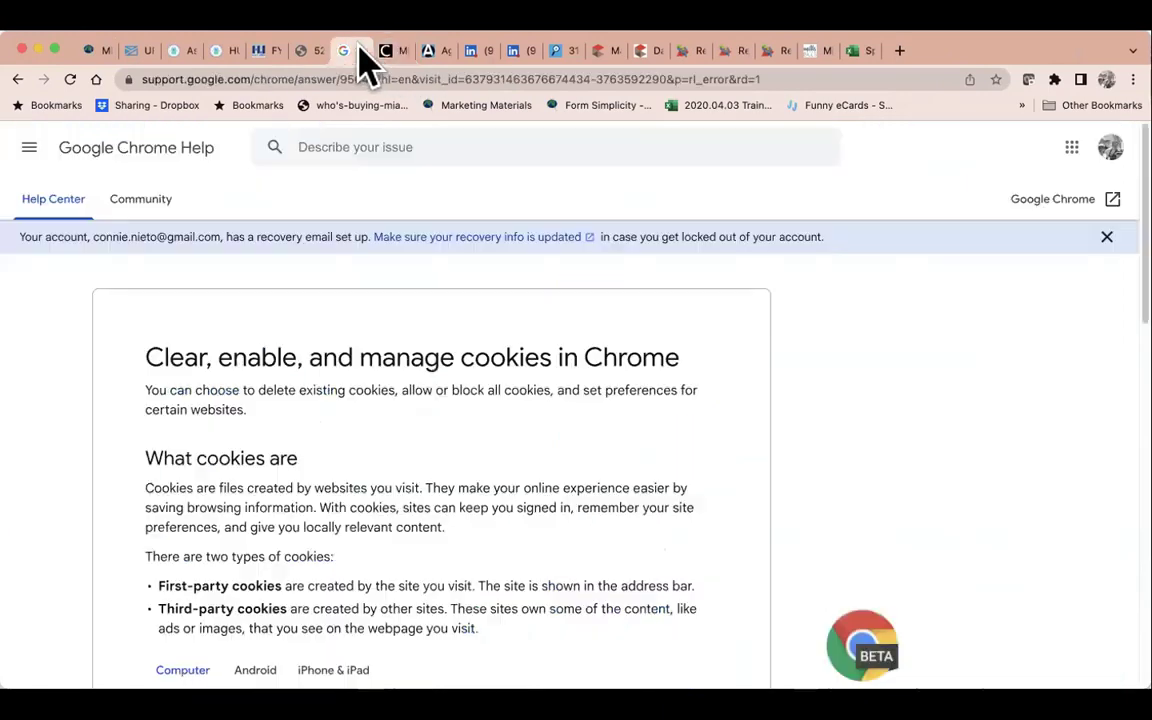
click(362, 52)
click(310, 52)
click(316, 52)
click(270, 52)
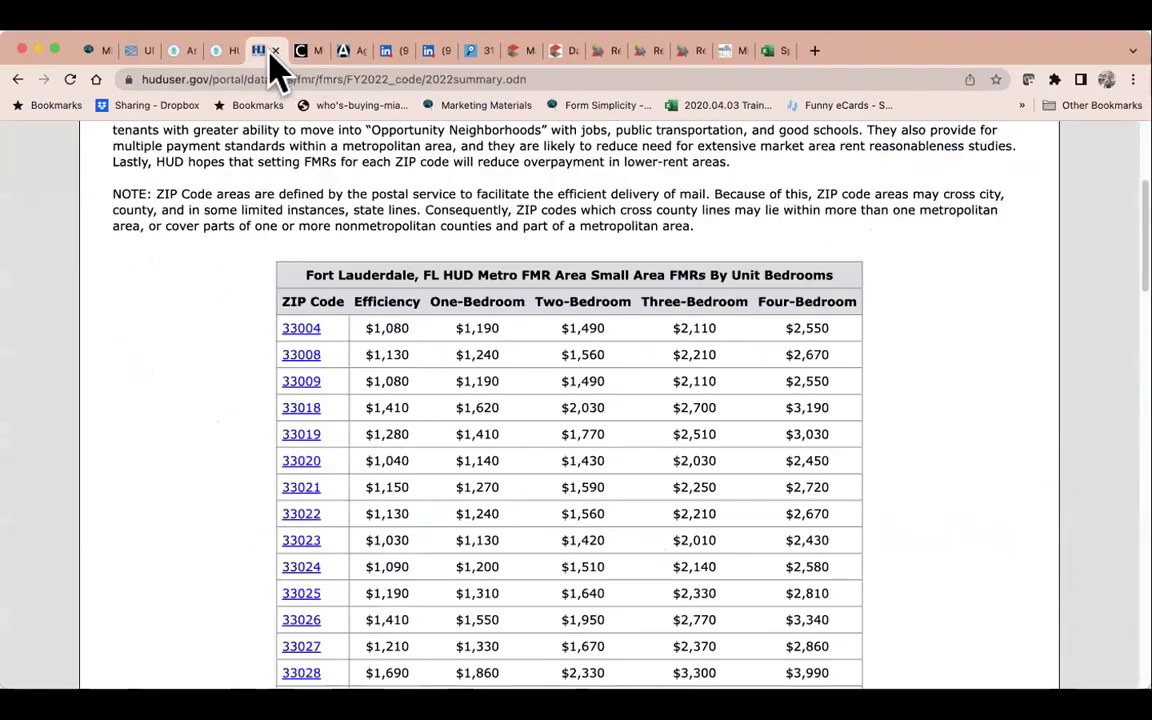
click(275, 52)
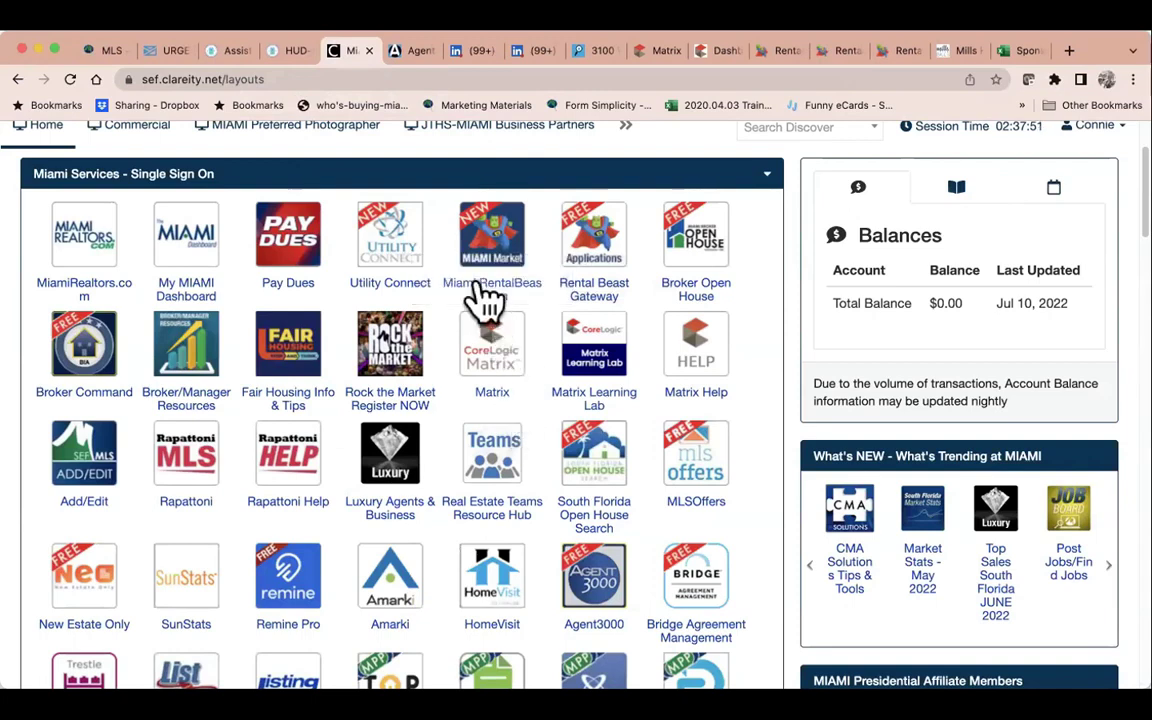
Launch Miami RentalBeast, then close the LinkedIn, listing, Matrix, ePropertyWatch and rental application tabs.
click(517, 297)
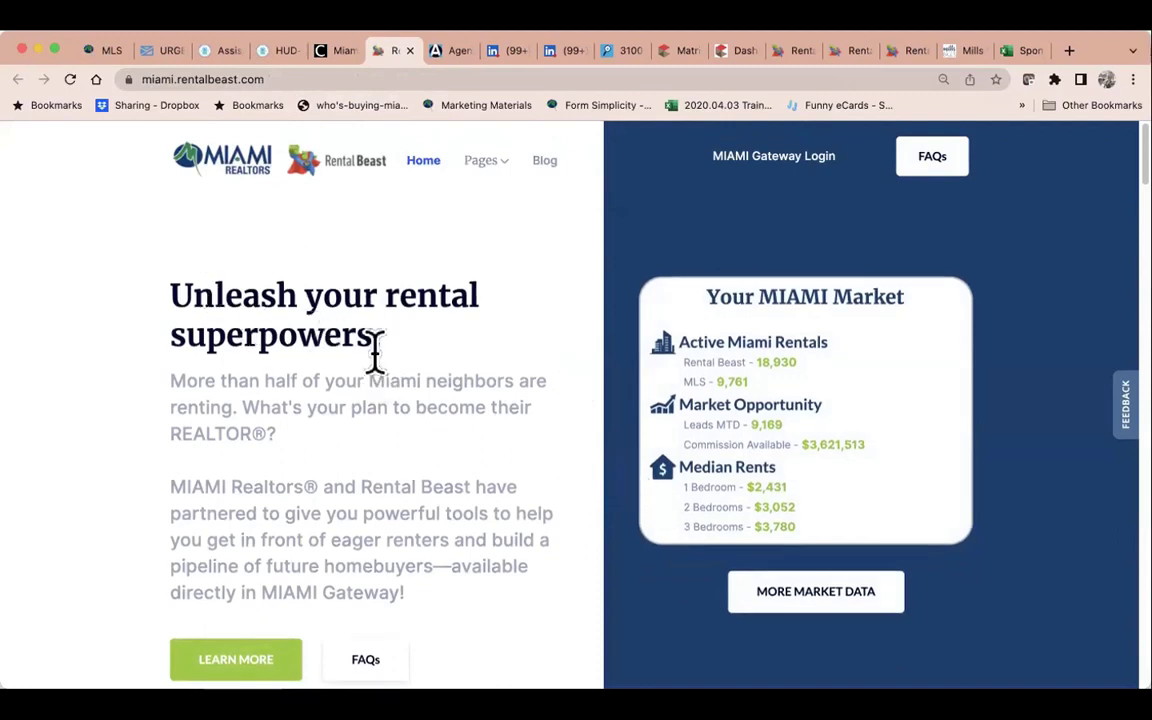
click(466, 50)
click(475, 50)
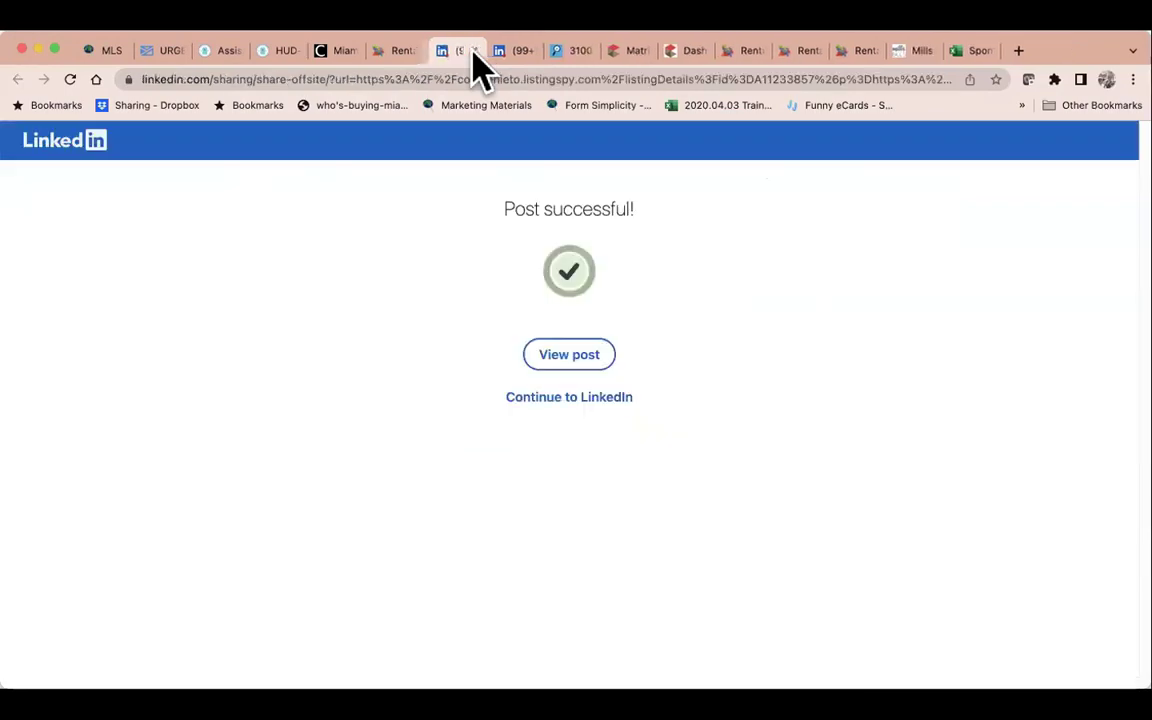
click(473, 51)
click(473, 51)
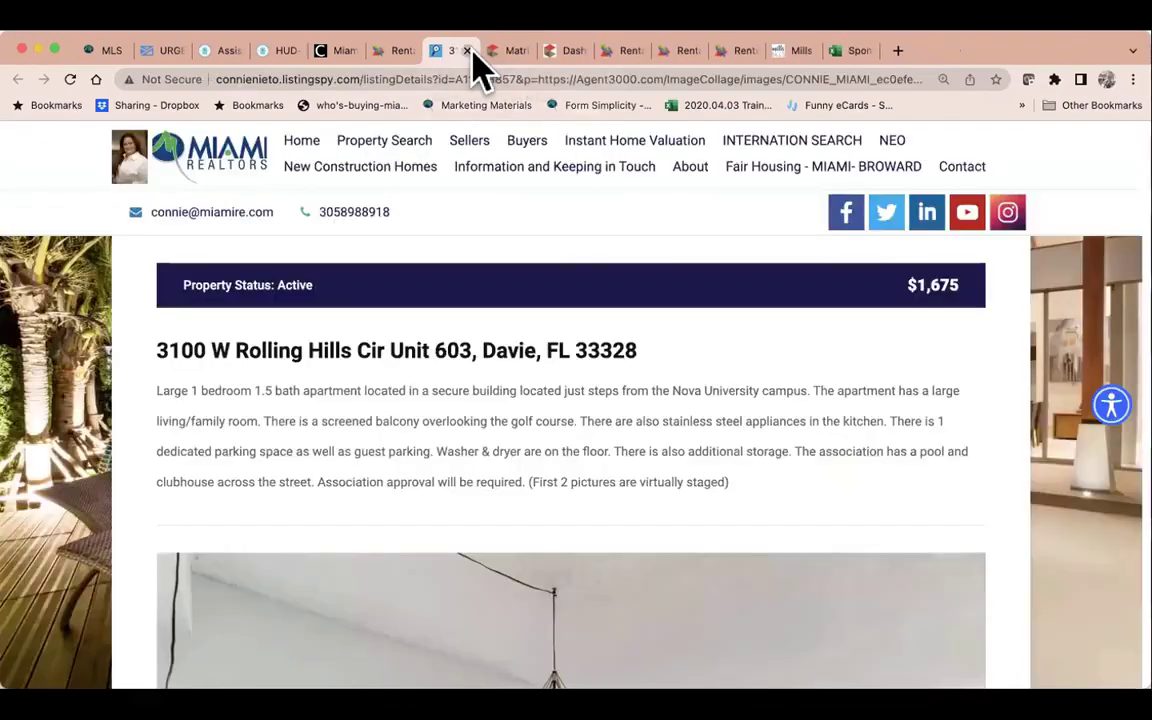
click(466, 50)
click(480, 50)
click(530, 50)
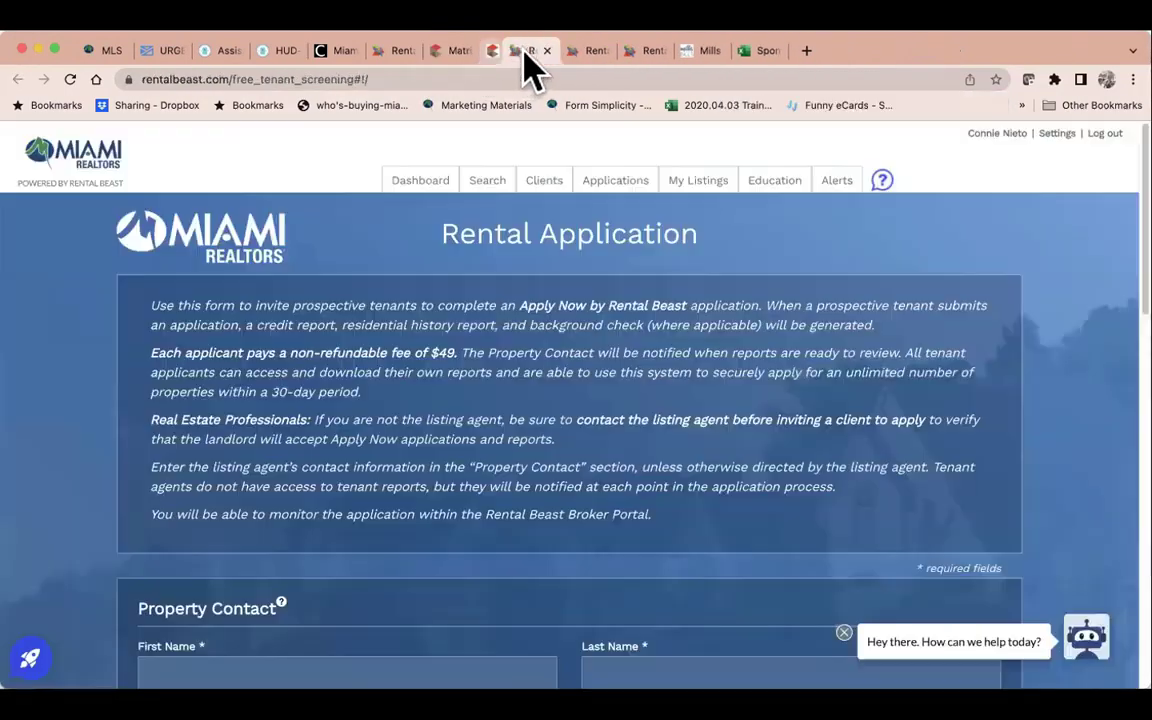
click(524, 51)
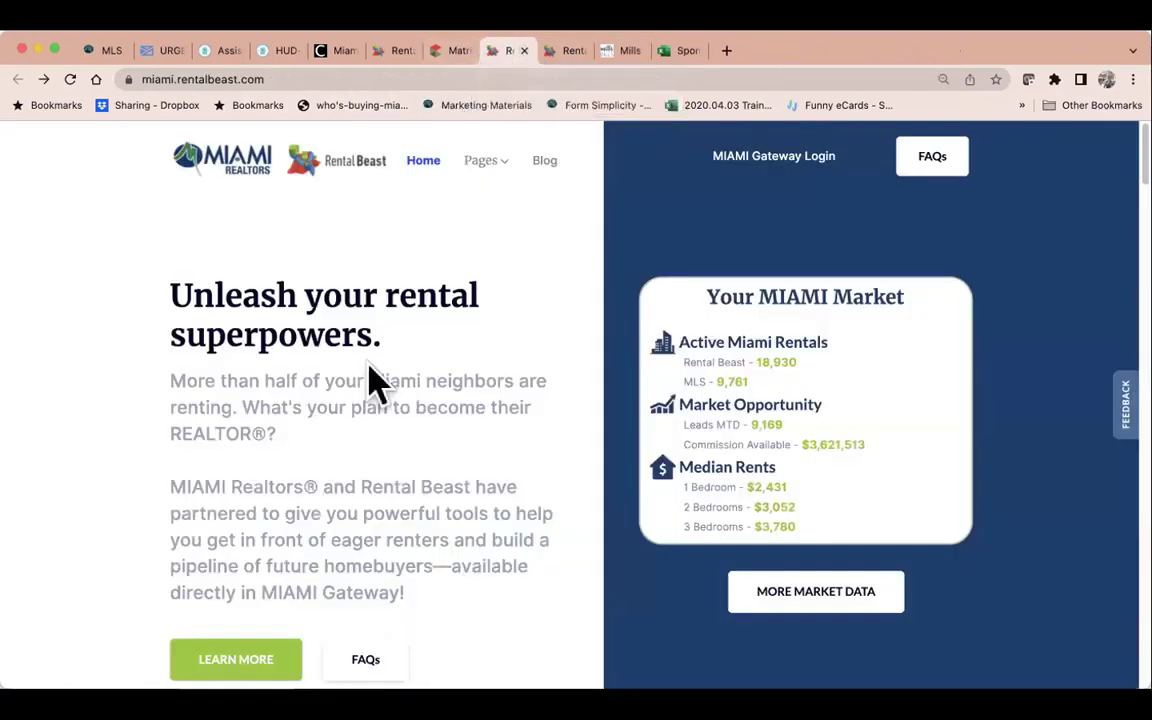
Scroll through the 'Why Rentals Matter Right Now' post, then go back to Rental Beast's home page.
scroll(540, 432, down, 1)
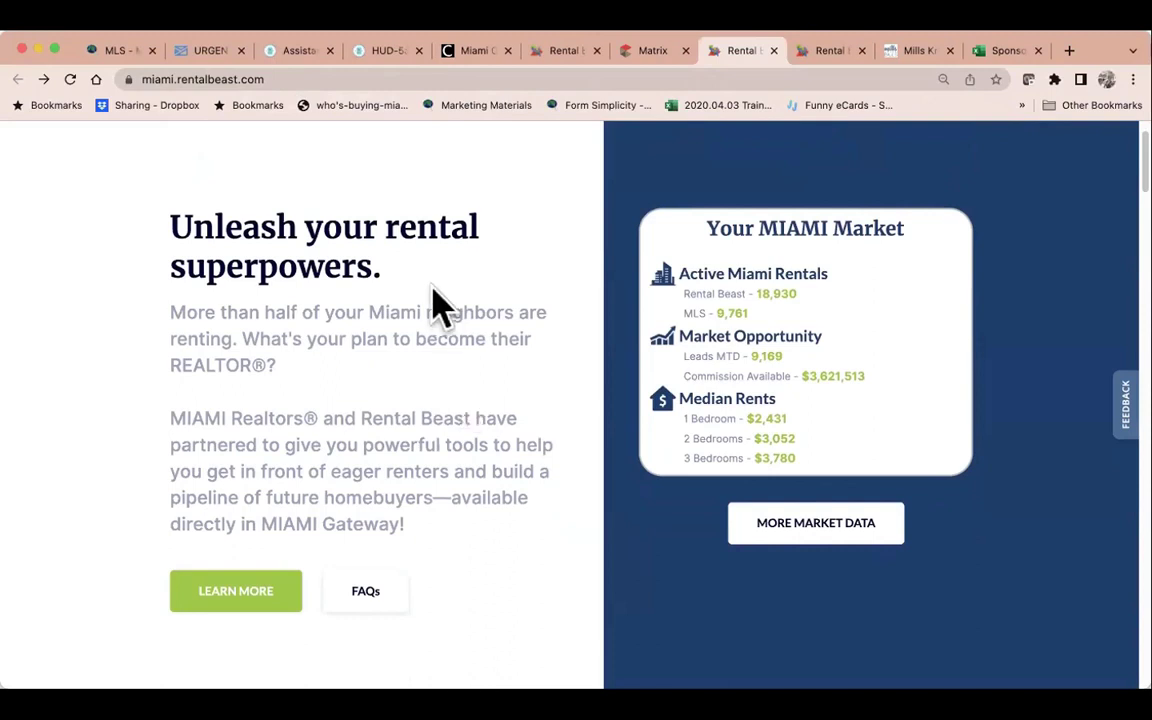
scroll(490, 450, down, 3)
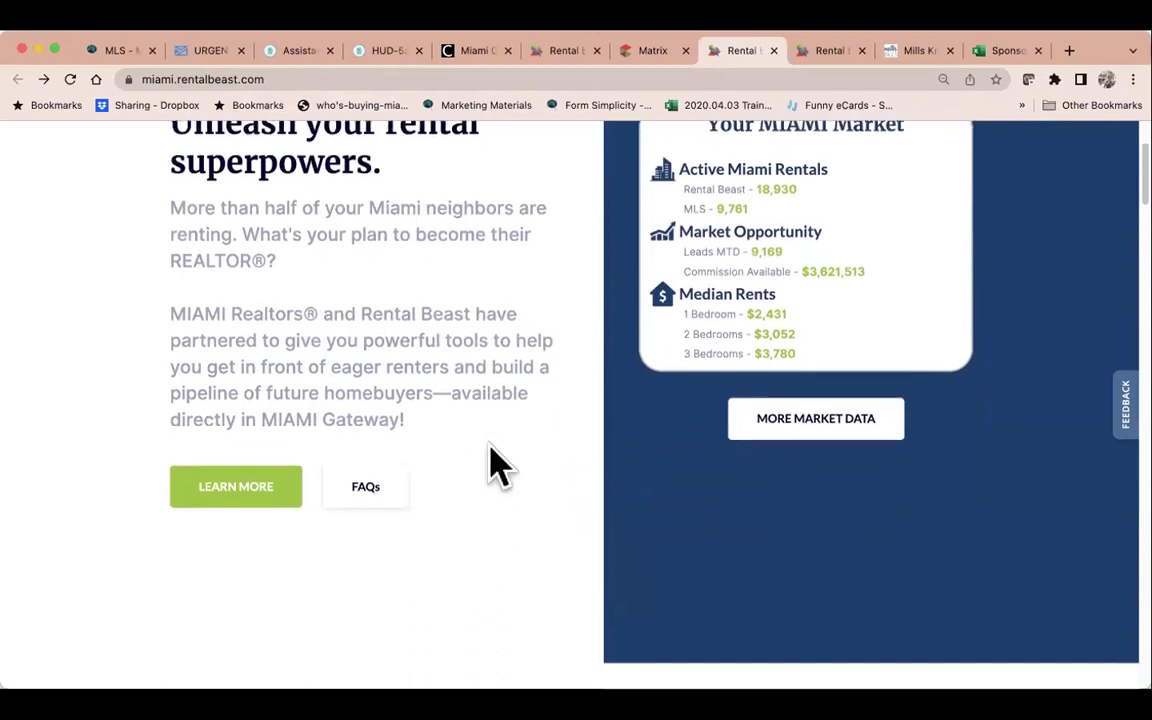
scroll(498, 462, down, 3)
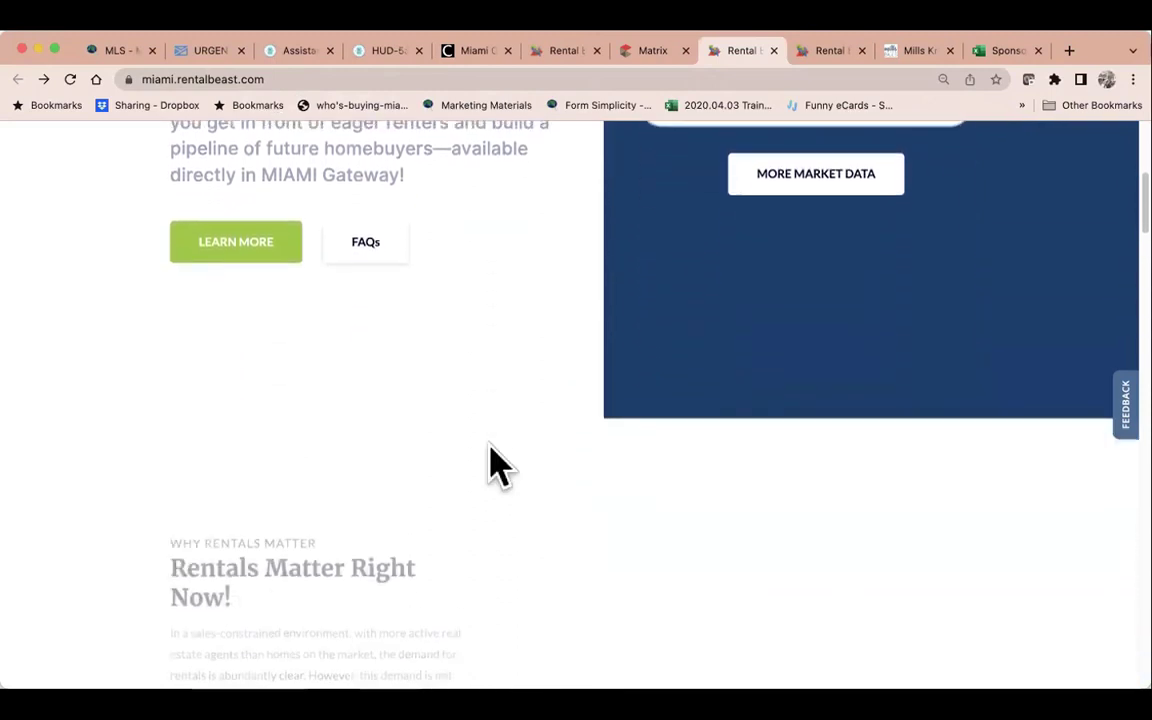
scroll(498, 462, up, 3)
scroll(498, 462, down, 6)
scroll(498, 462, down, 1)
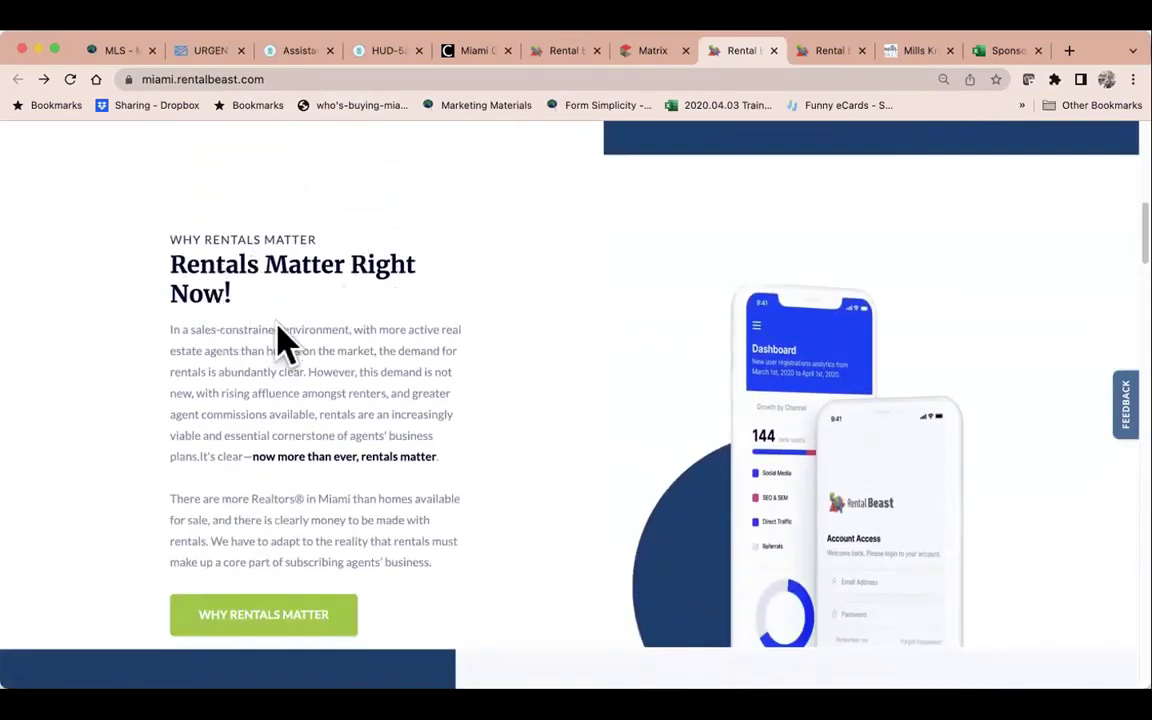
scroll(463, 381, down, 3)
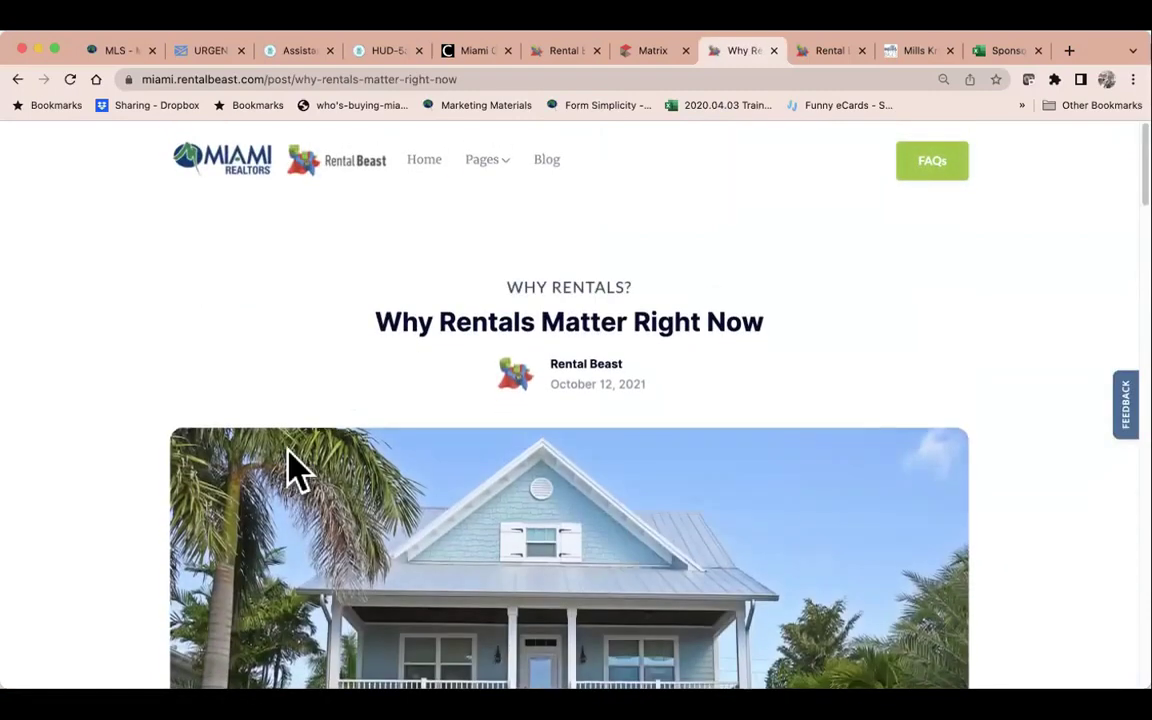
scroll(290, 470, down, 5)
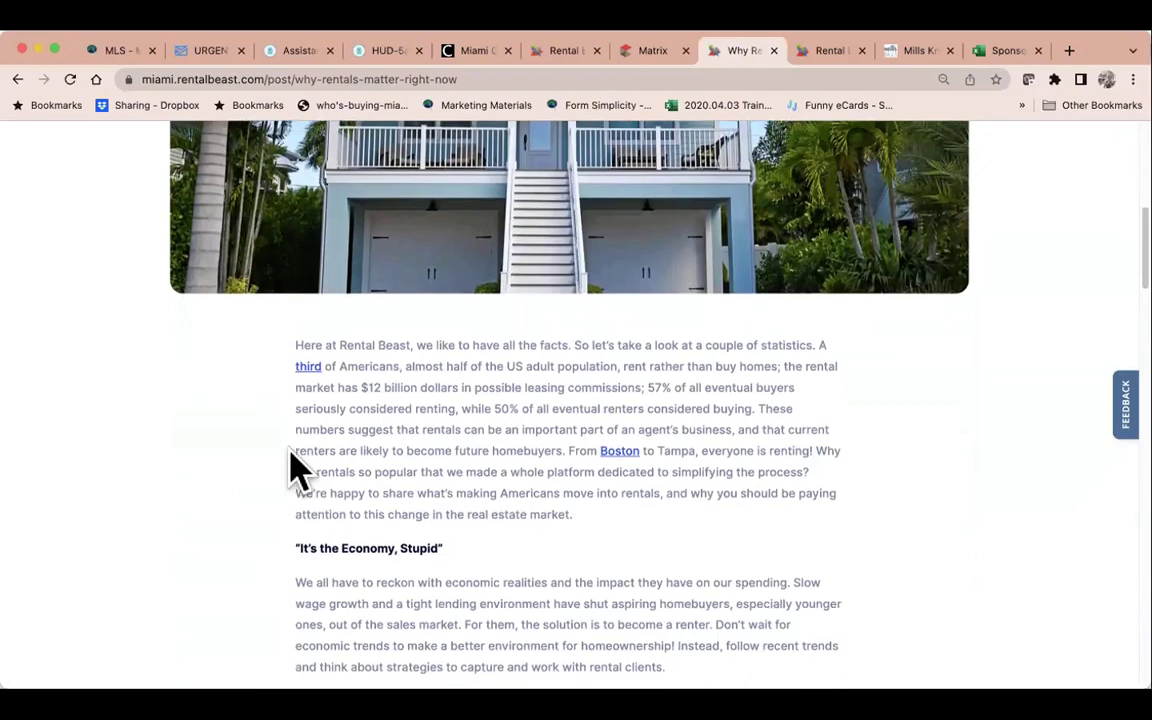
scroll(300, 470, down, 3)
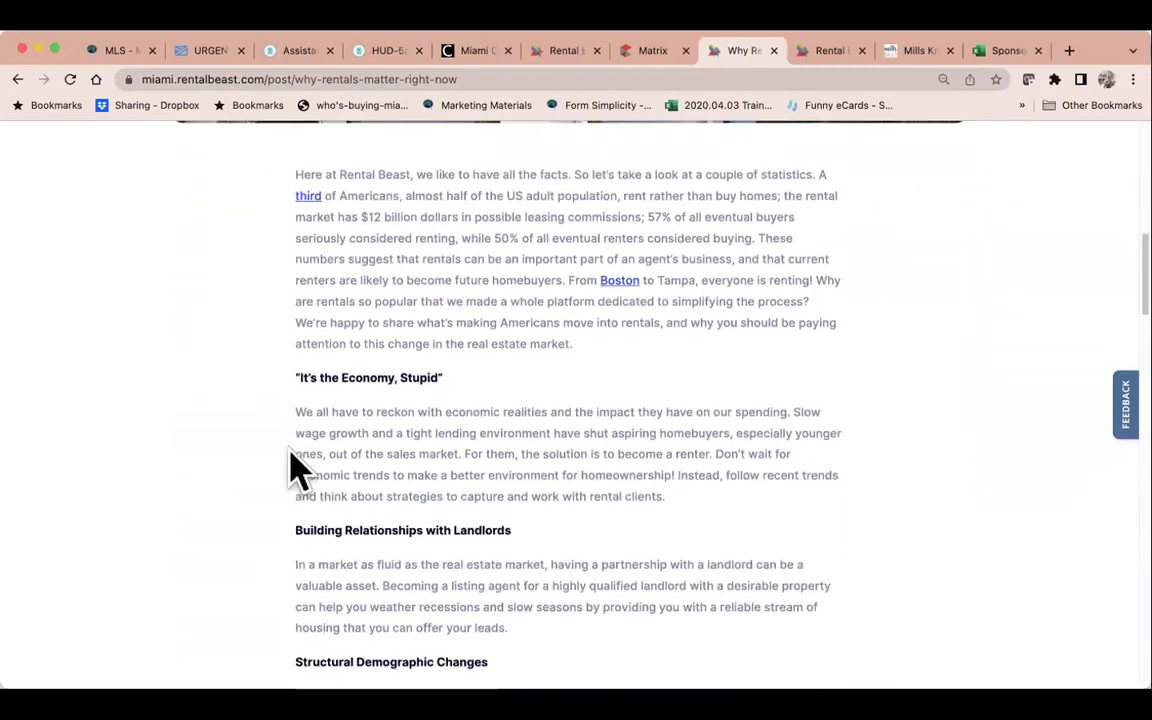
click(17, 80)
scroll(530, 432, down, 3)
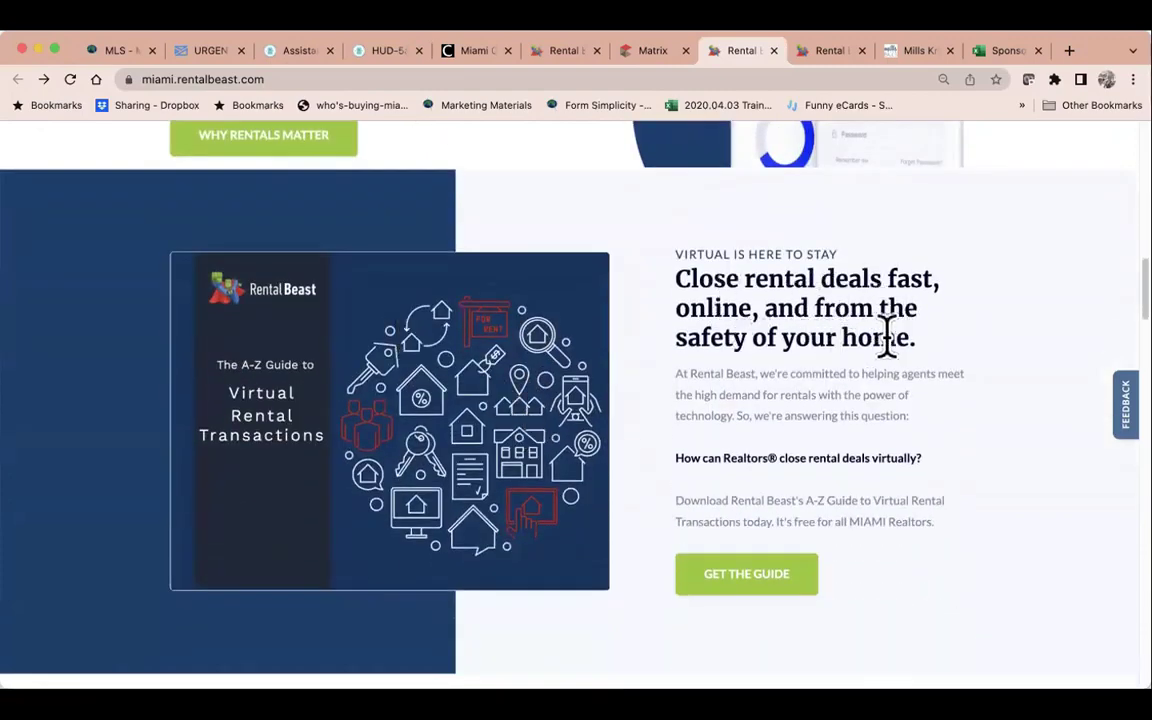
scroll(885, 393, down, 2)
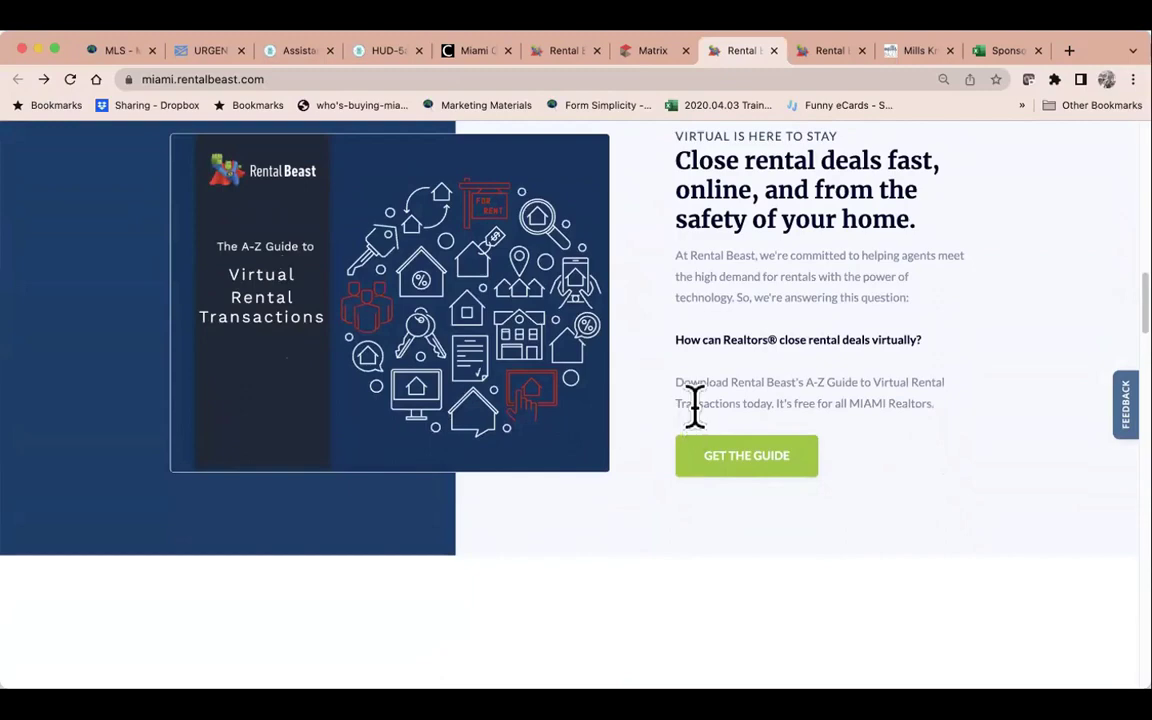
scroll(697, 415, down, 9)
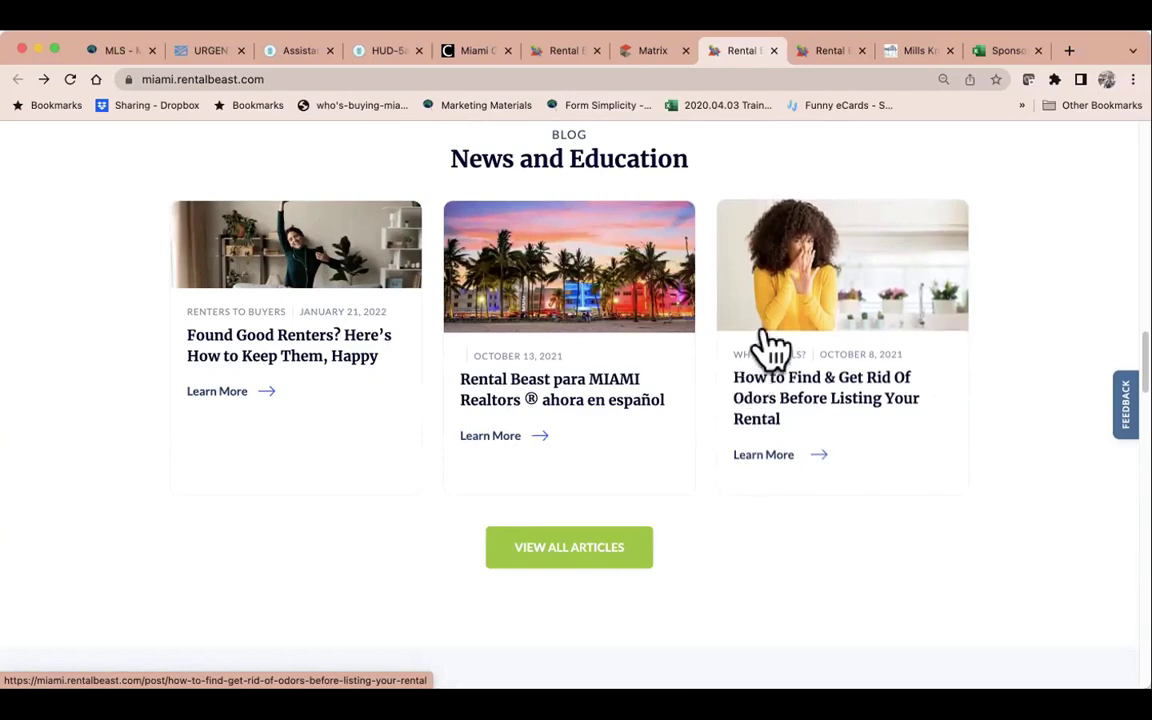
scroll(648, 510, down, 2)
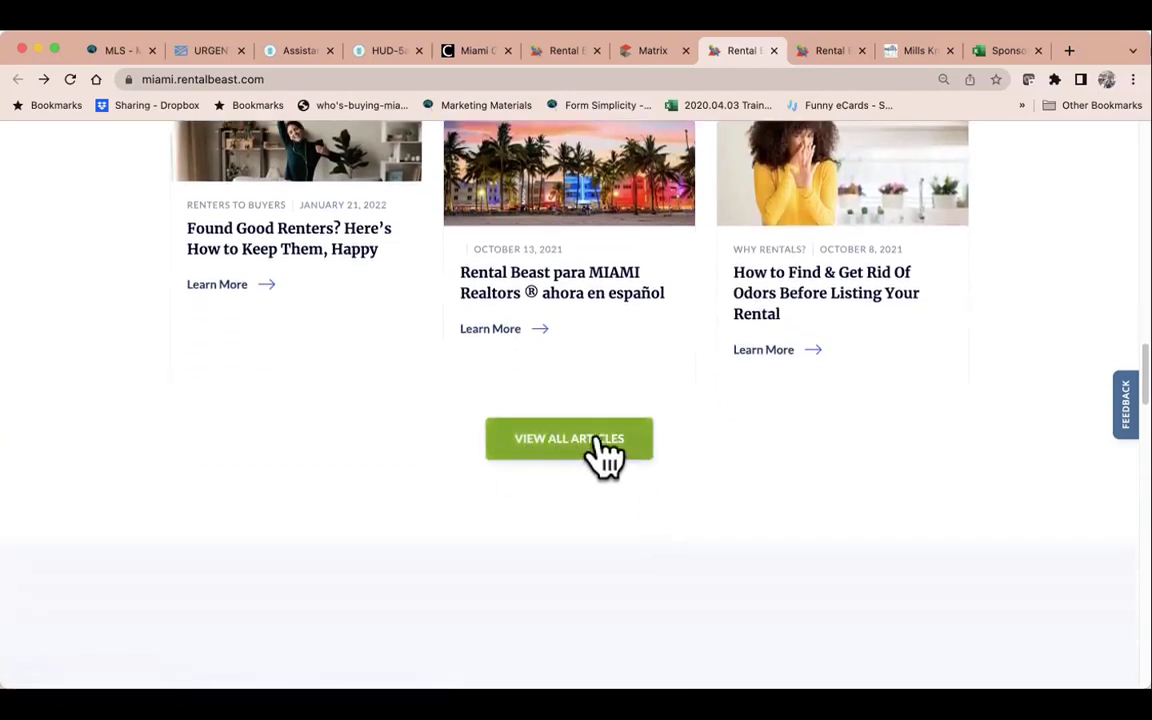
scroll(820, 380, up, 12)
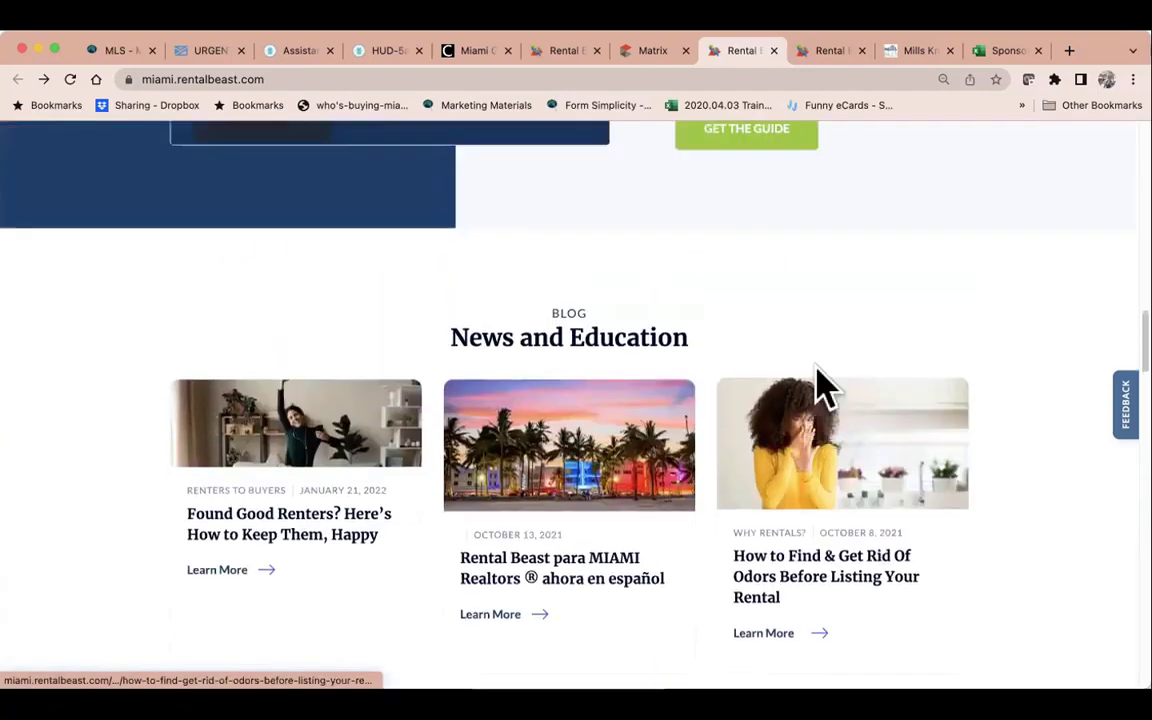
scroll(820, 385, up, 5)
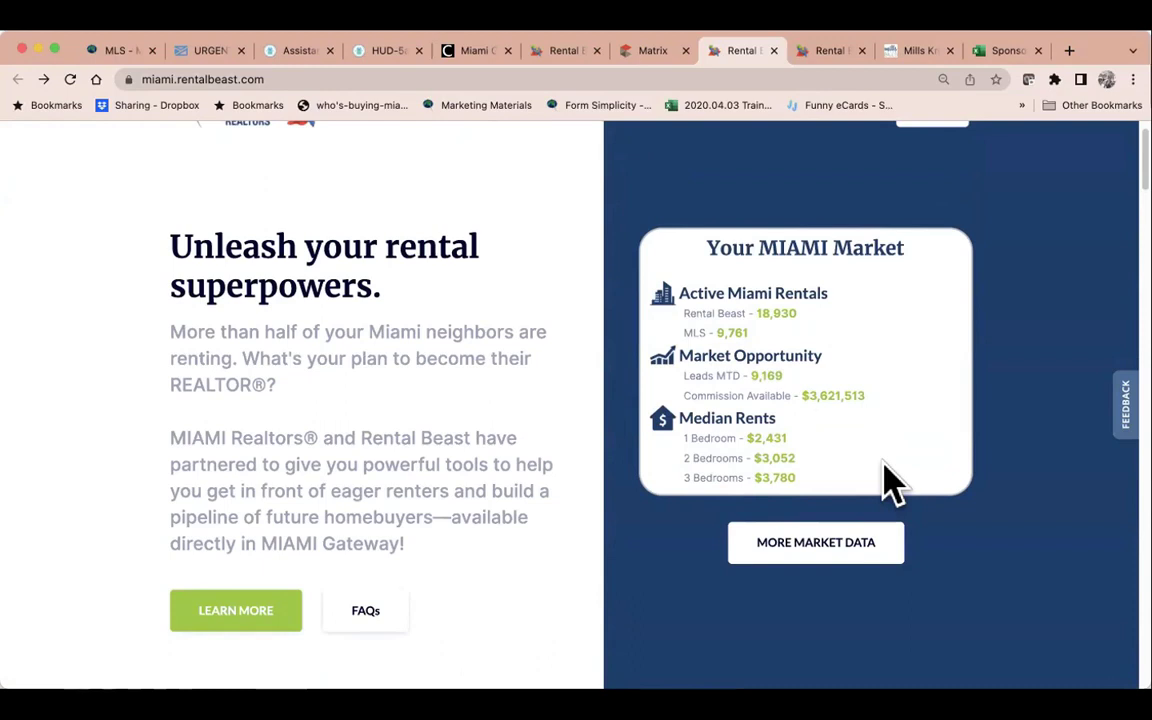
Open More Market Data, filter to Affordability, and open the Least Expensive Zip Codes report.
click(848, 570)
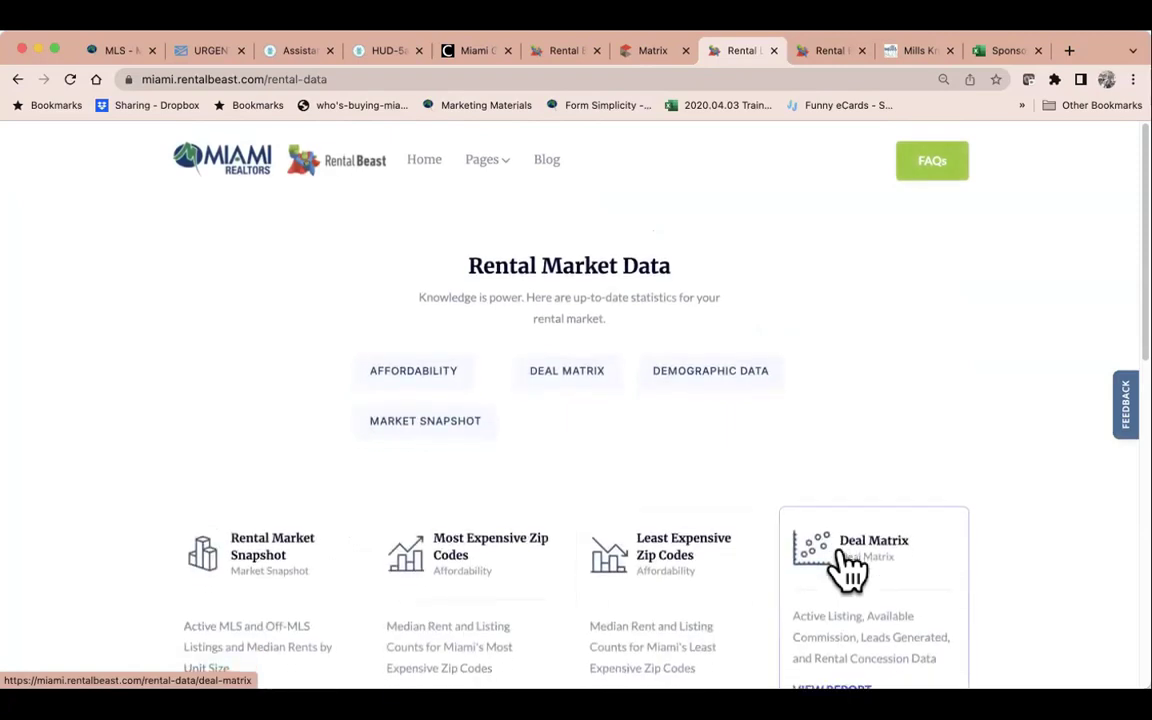
scroll(496, 211, down, 3)
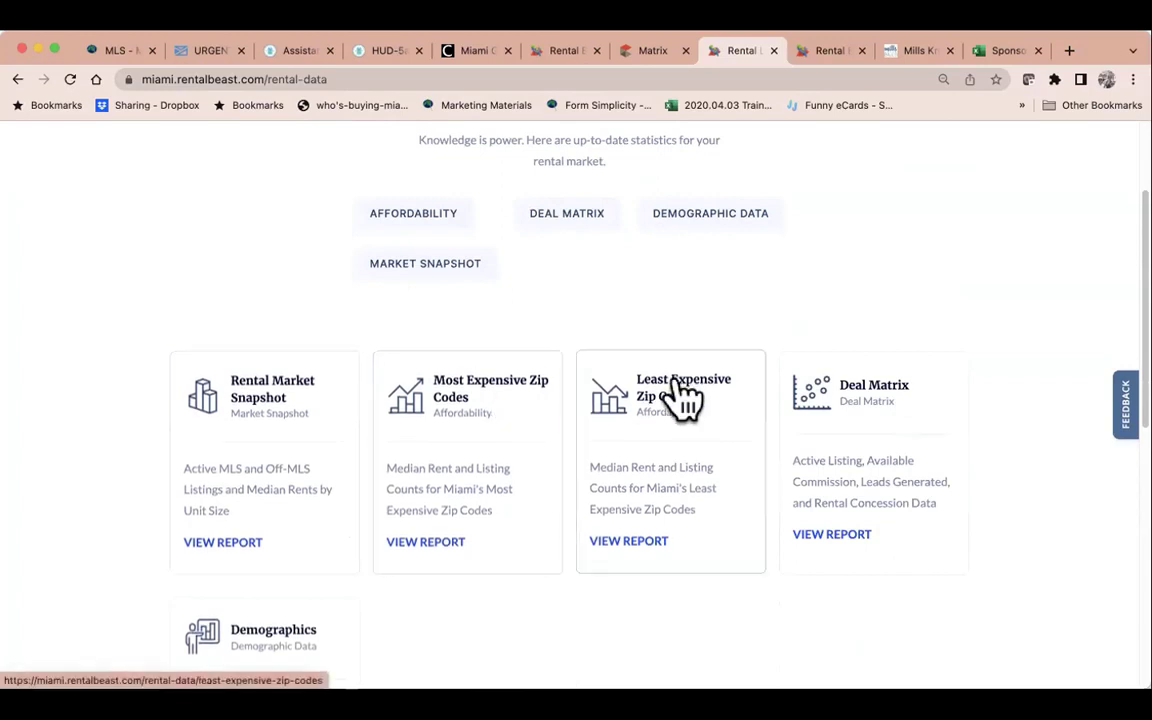
scroll(858, 432, up, 2)
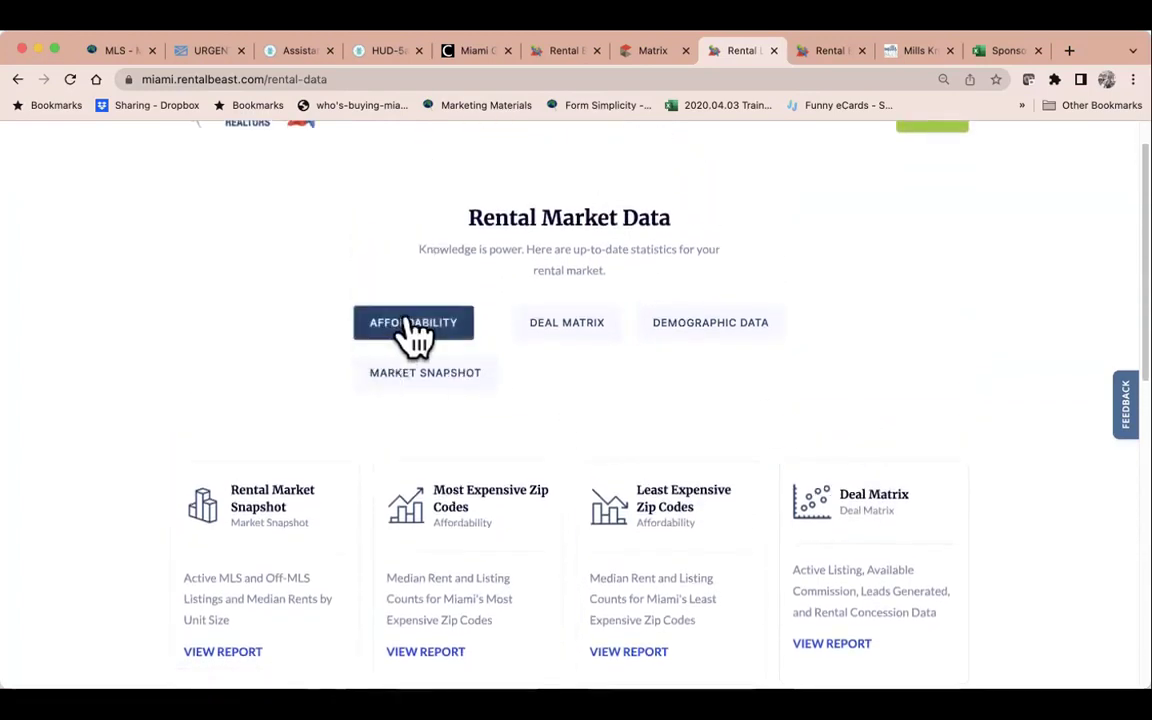
click(410, 324)
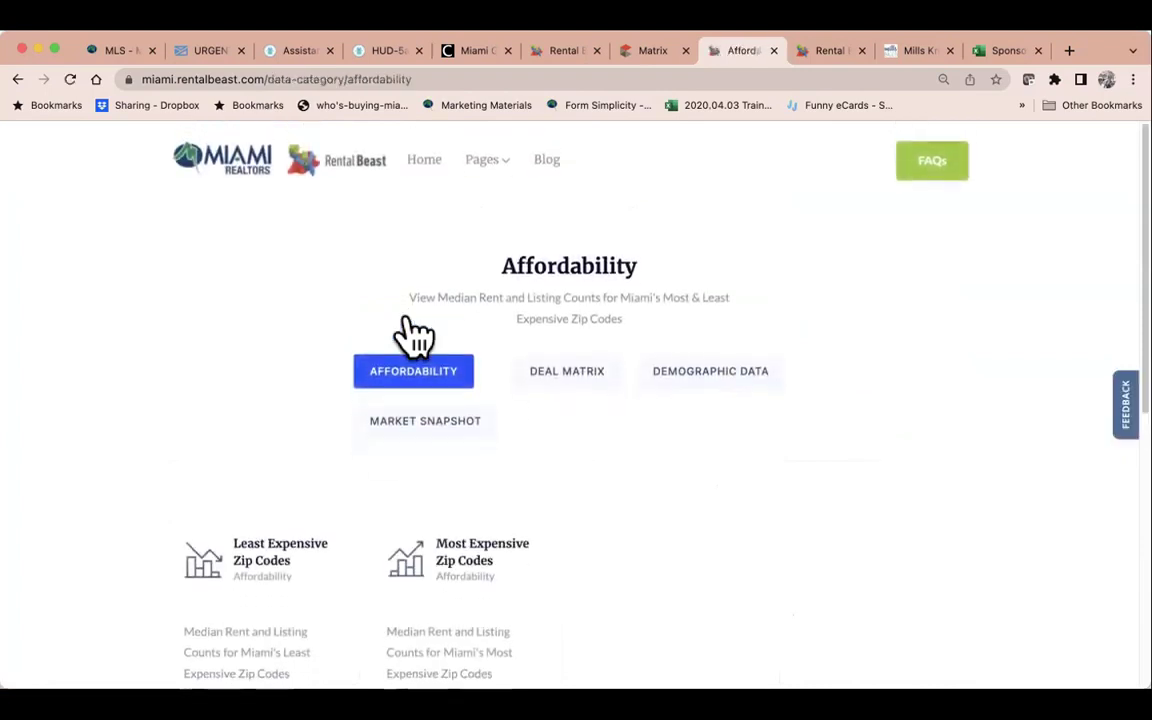
scroll(410, 330, down, 3)
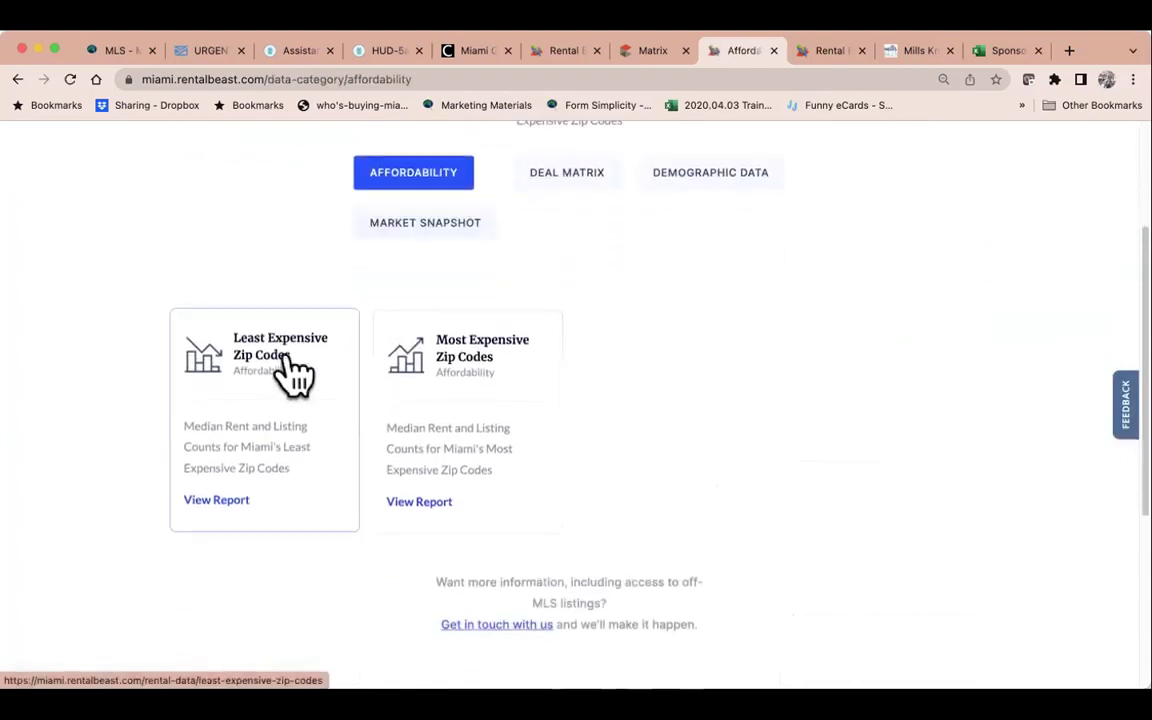
click(284, 370)
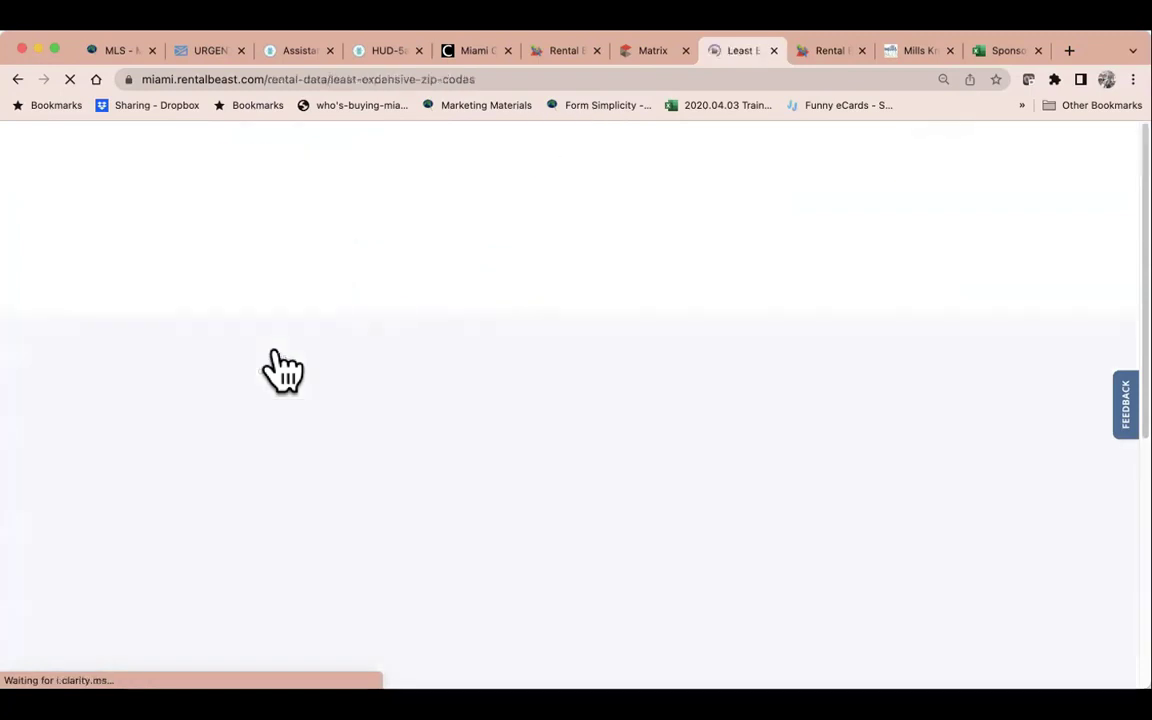
Scan the zip code table (33054 lowest at $1,100), then go back to the Affordability list.
scroll(775, 428, down, 2)
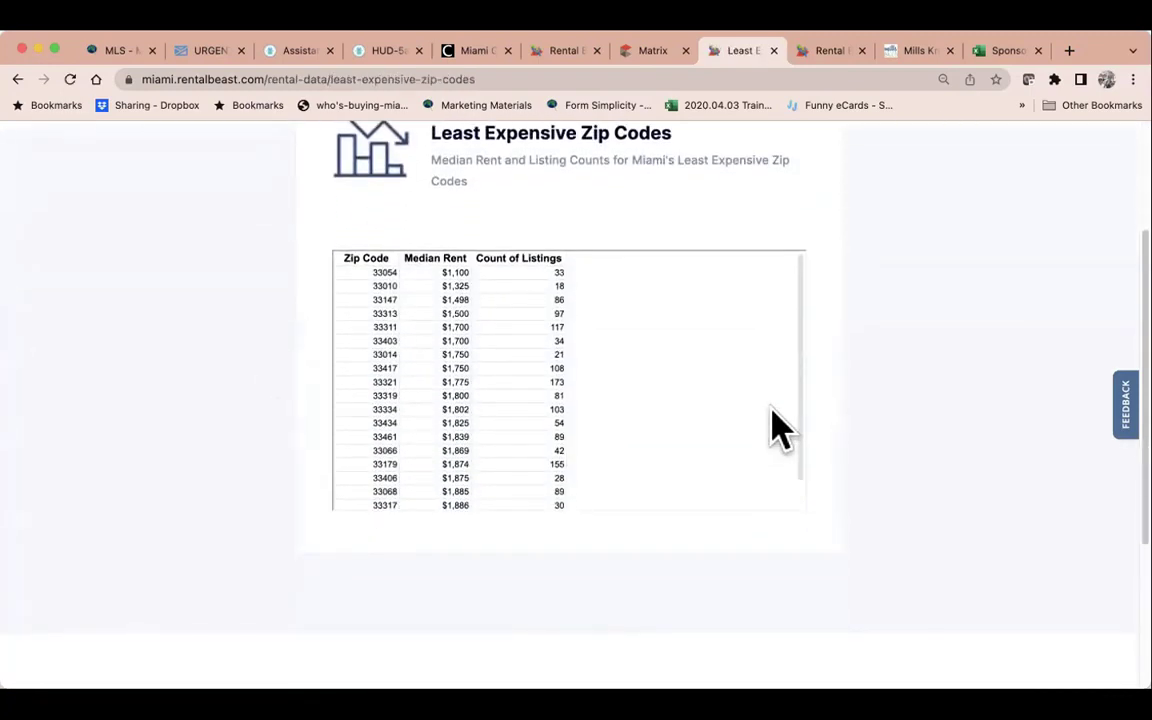
scroll(780, 428, down, 1)
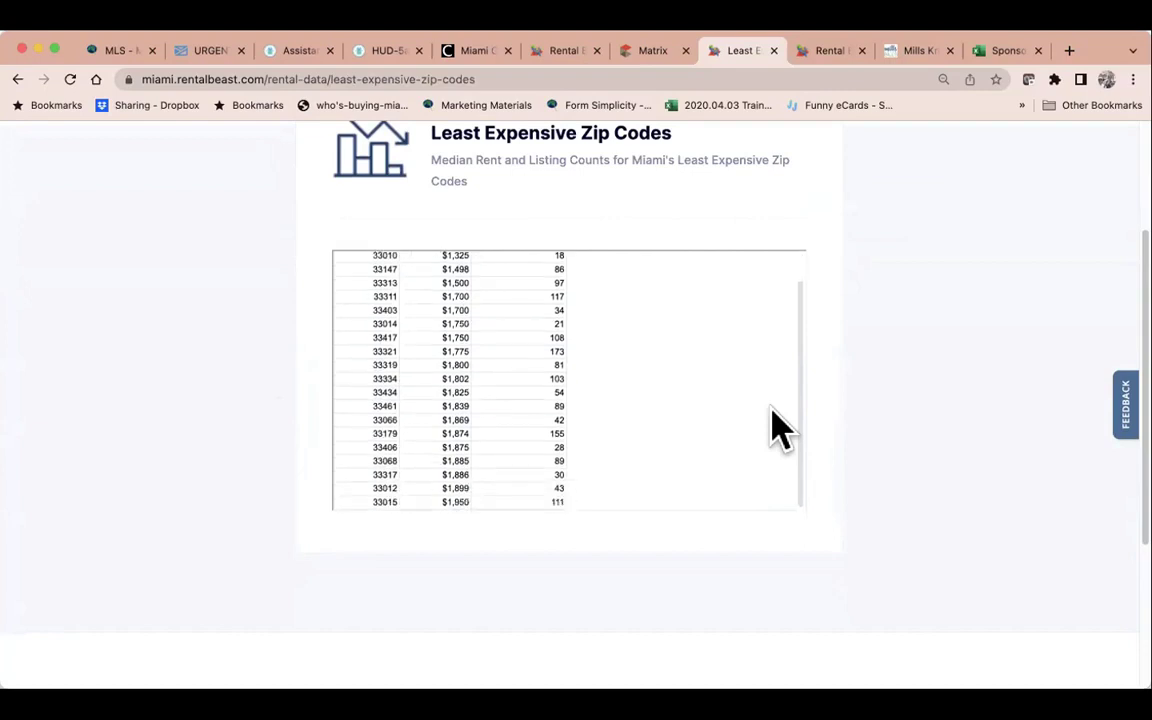
scroll(780, 428, up, 1)
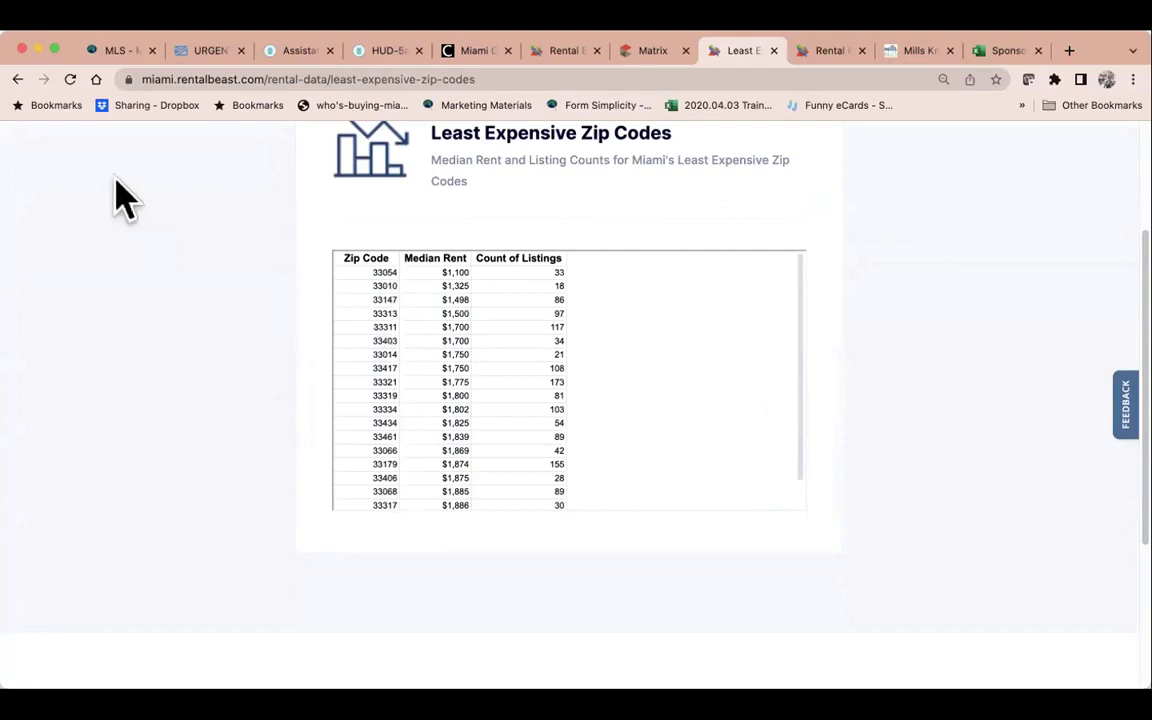
click(17, 80)
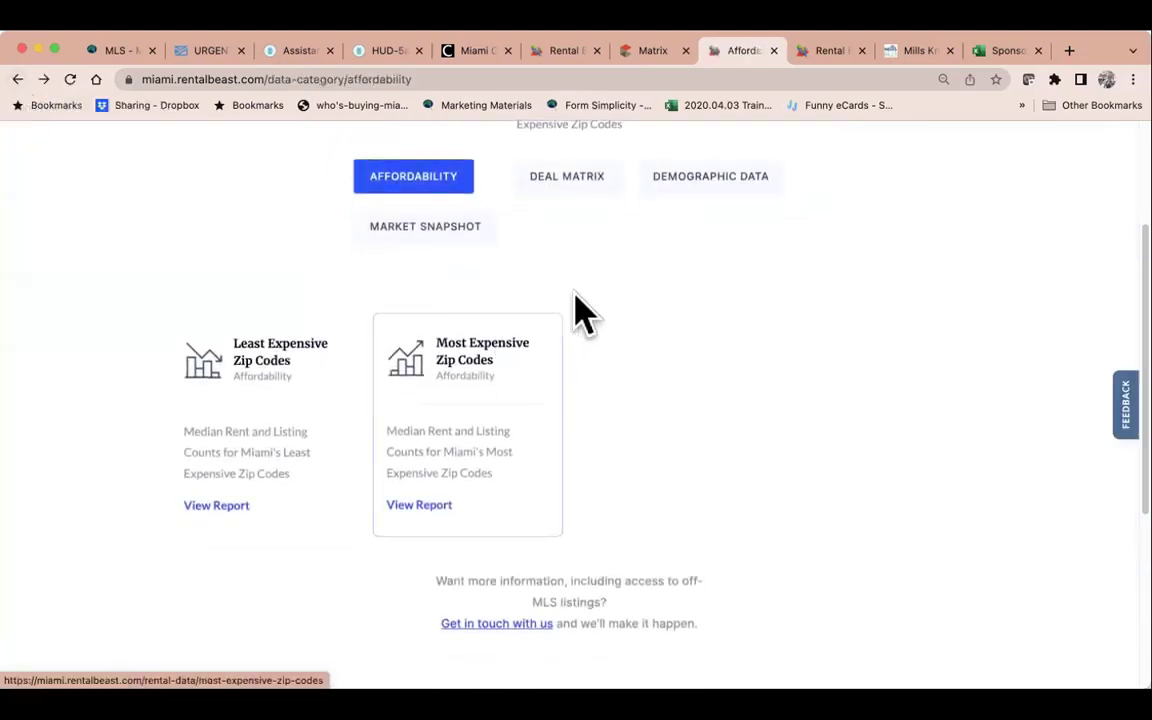
click(478, 374)
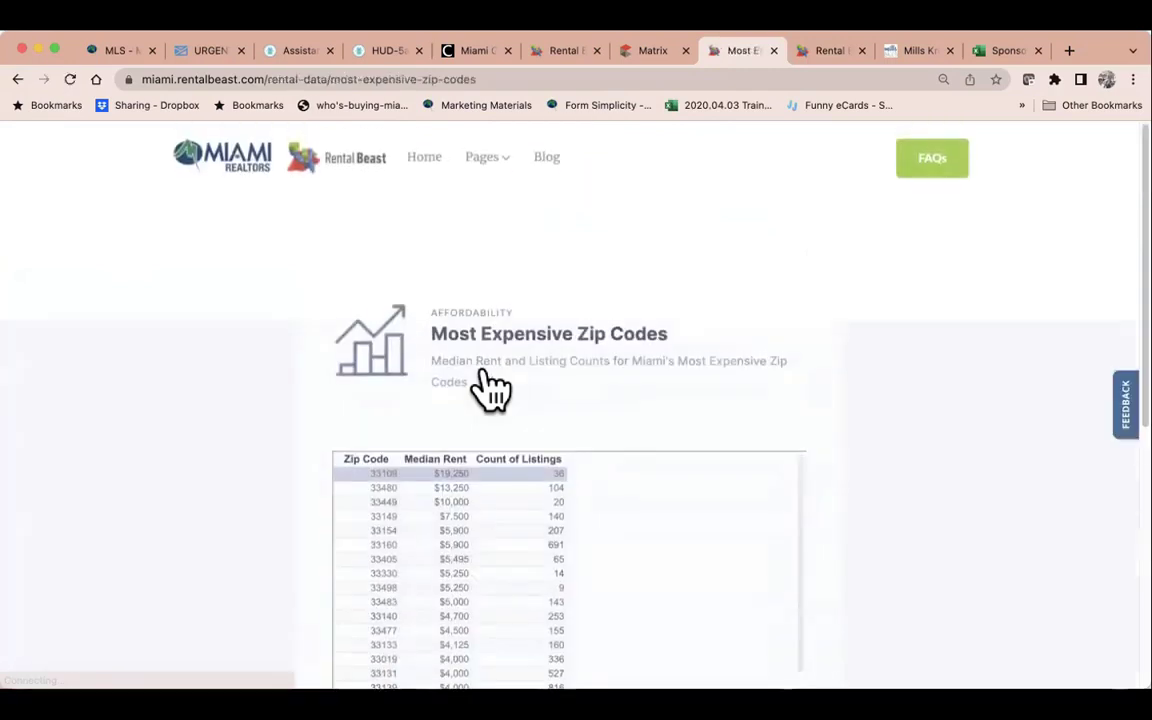
scroll(491, 385, down, 2)
scroll(491, 378, down, 2)
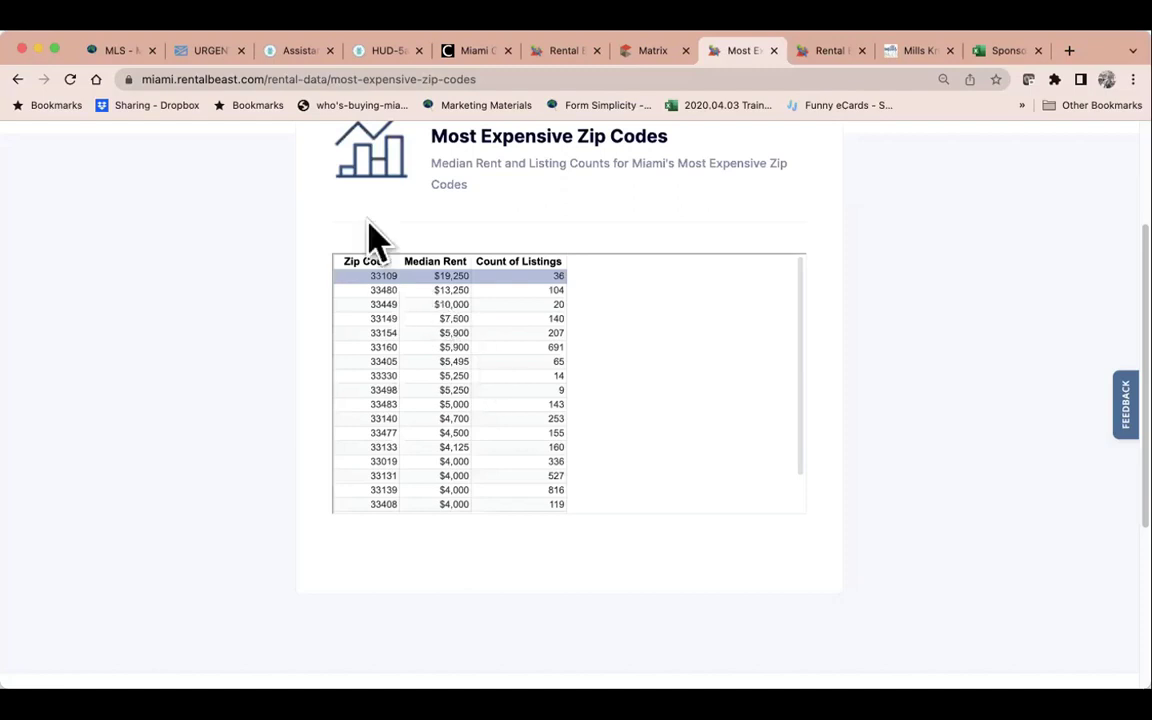
click(17, 79)
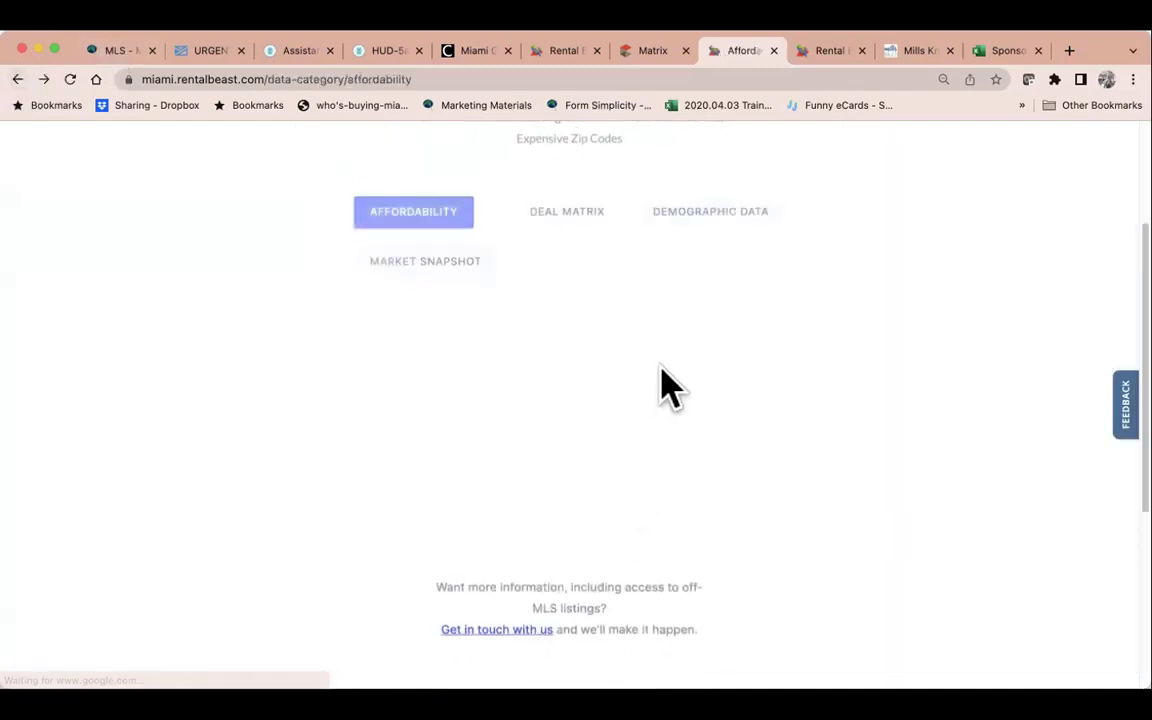
Switch to the Miami Clareity tab showing the Miami Services single sign-on tiles.
scroll(661, 386, up, 2)
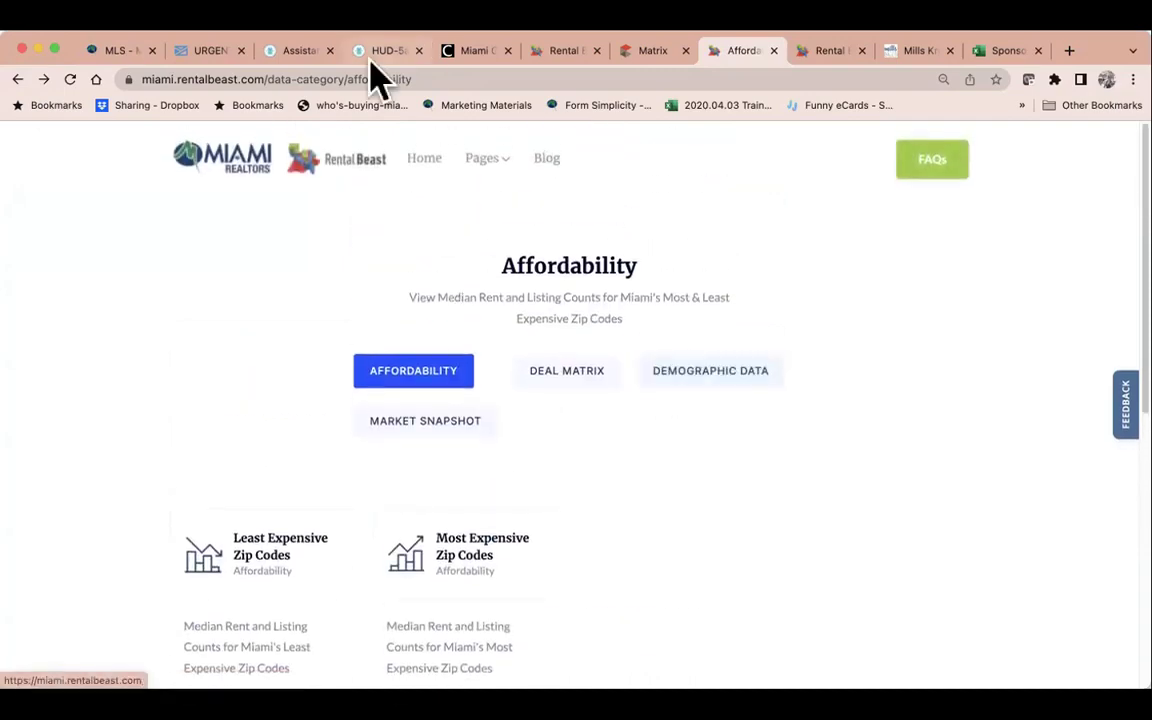
click(478, 50)
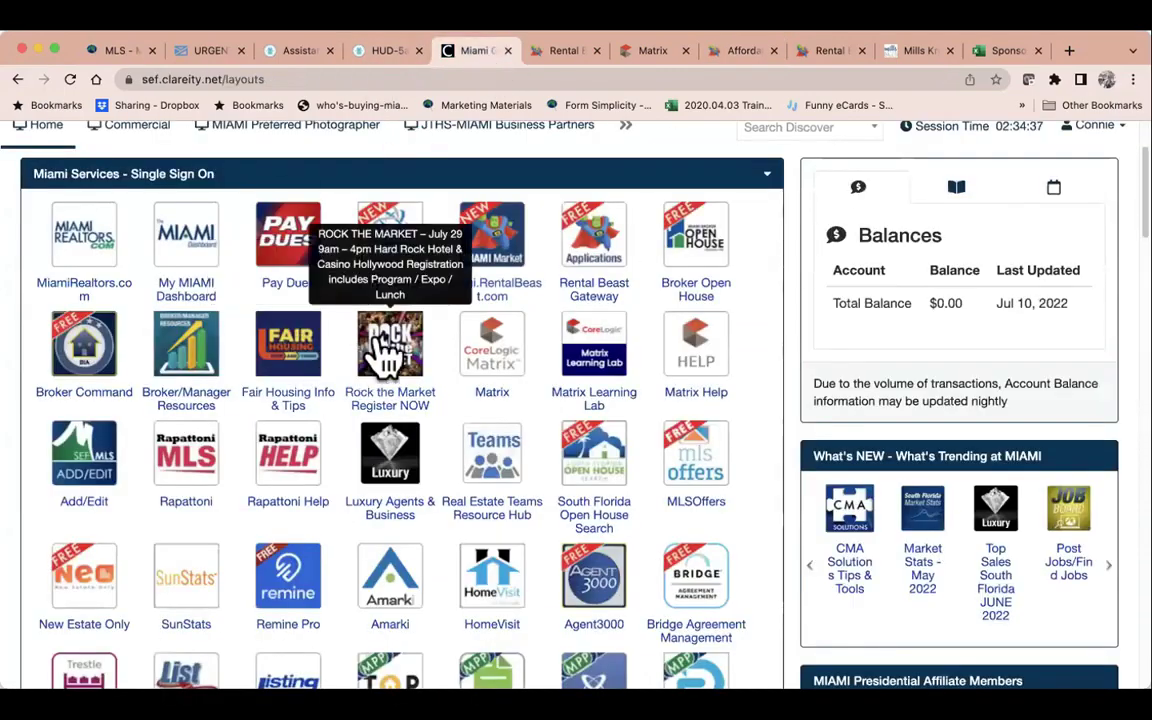
scroll(385, 350, up, 1)
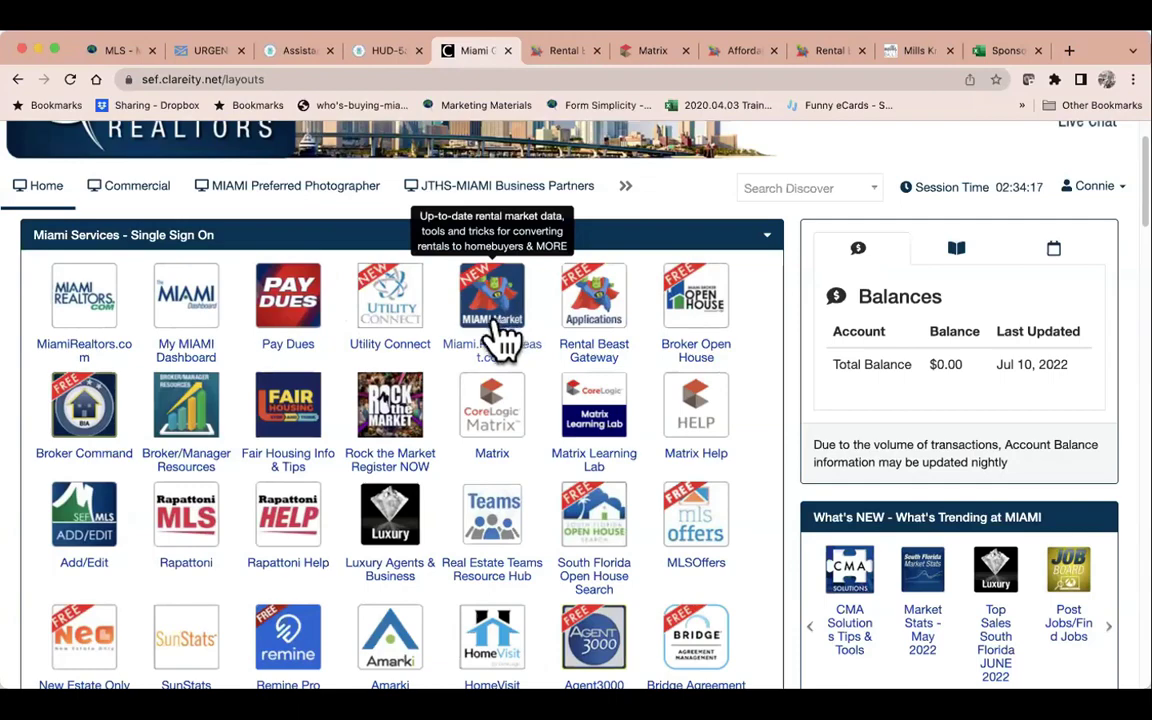
Return to the Rental Beast home page and open the detailed rental market data page.
click(558, 52)
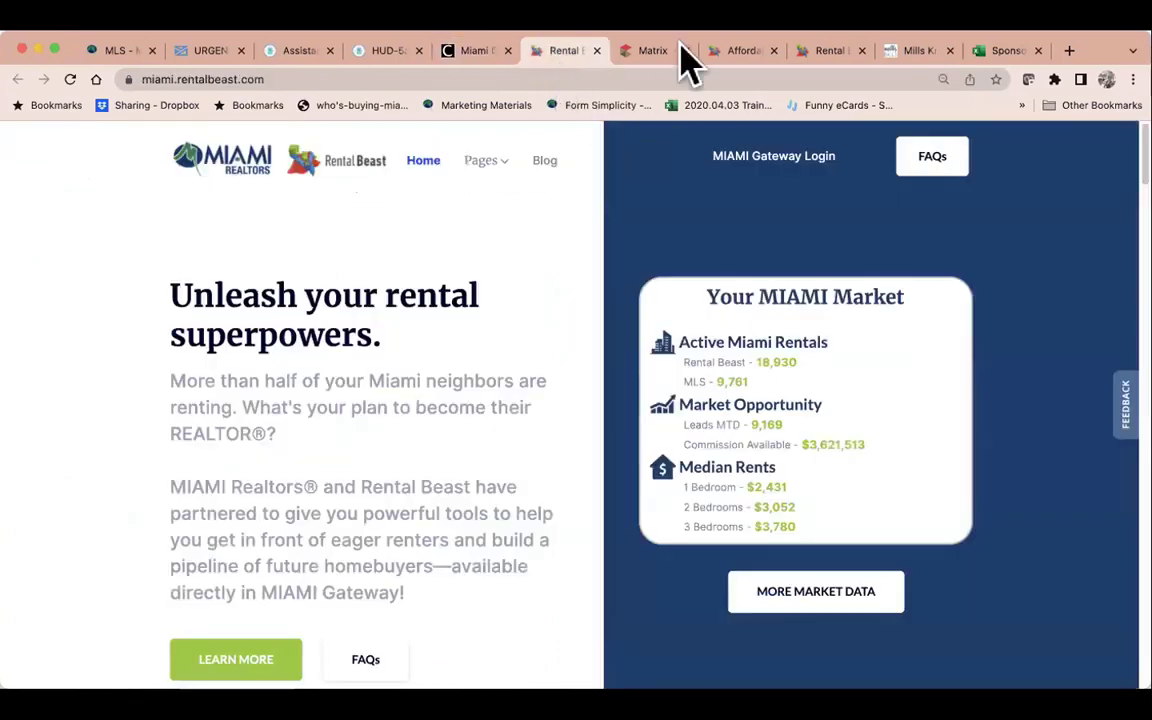
click(658, 55)
click(586, 45)
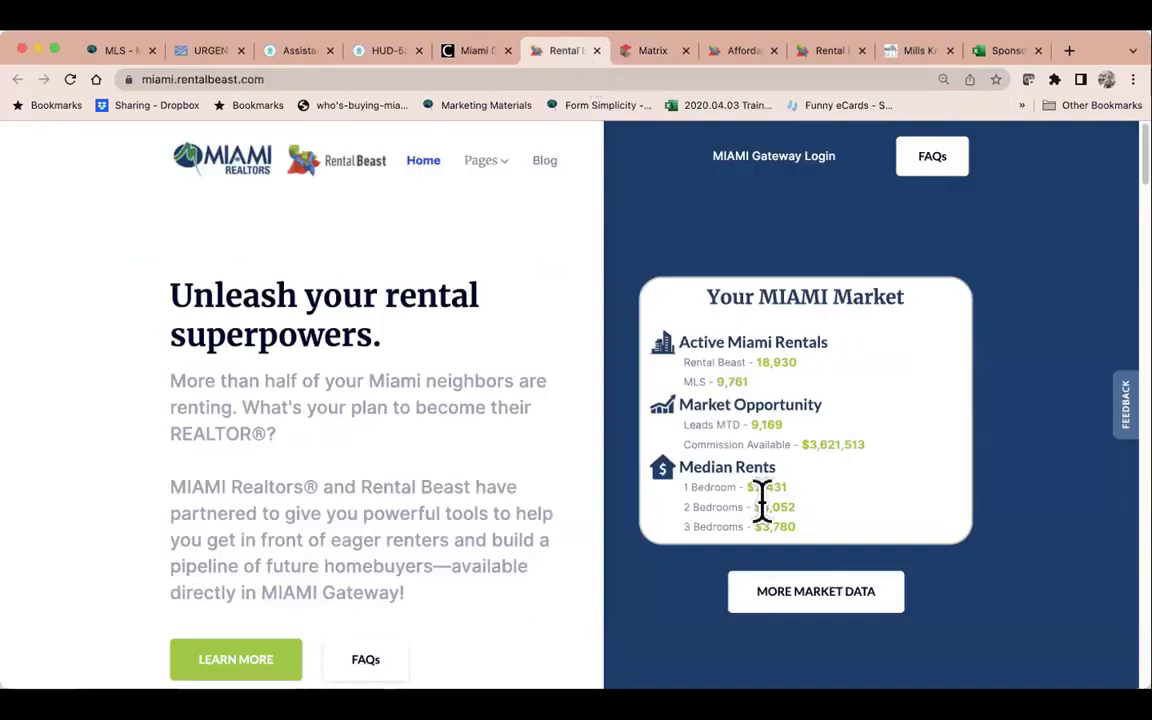
click(818, 605)
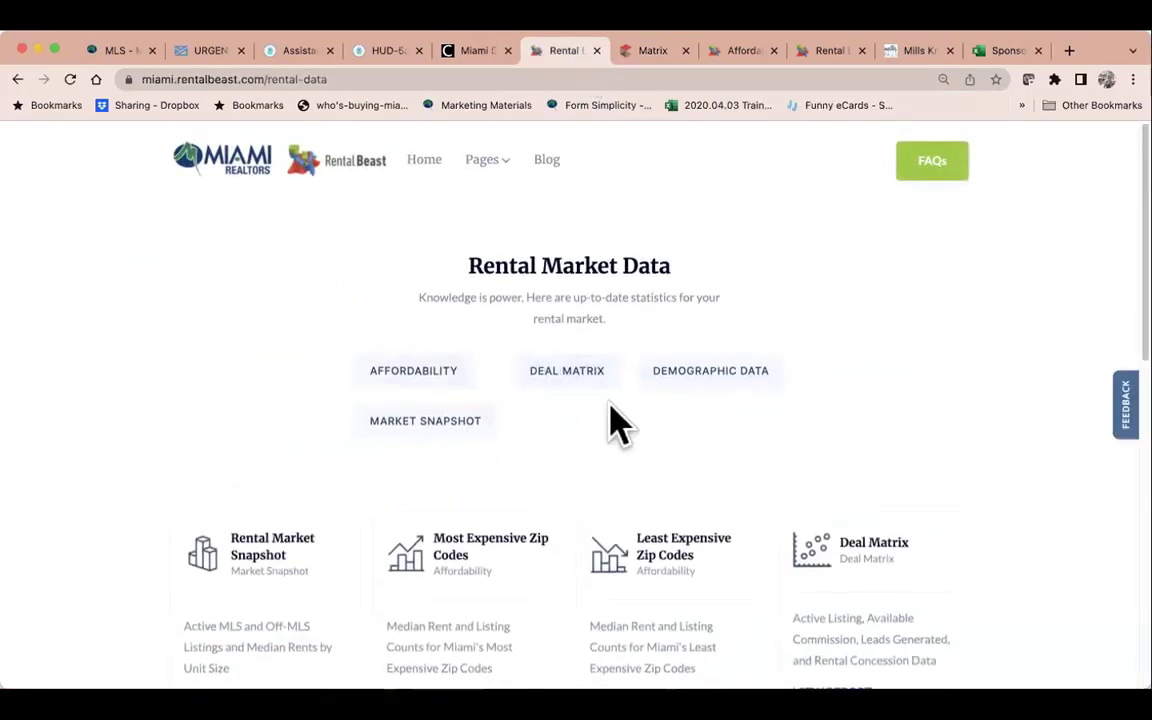
scroll(615, 425, down, 3)
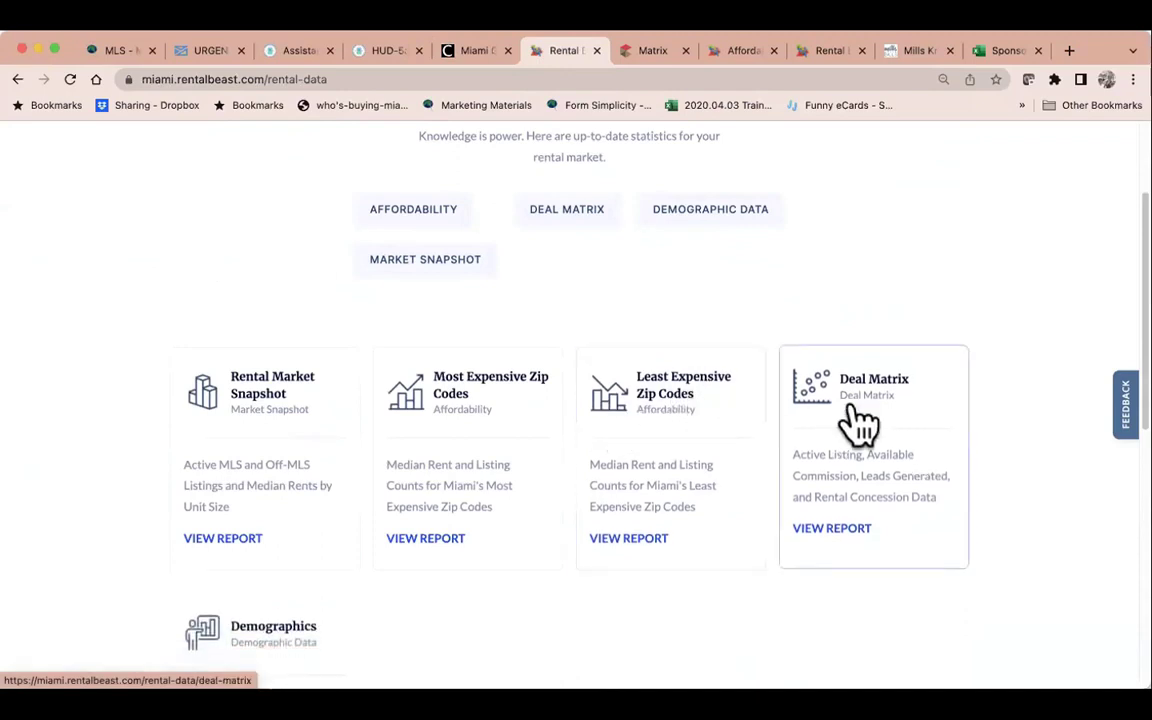
Review the Deal Matrix report table, then return to the MIAMI REALTORS sign-on services tab.
click(829, 530)
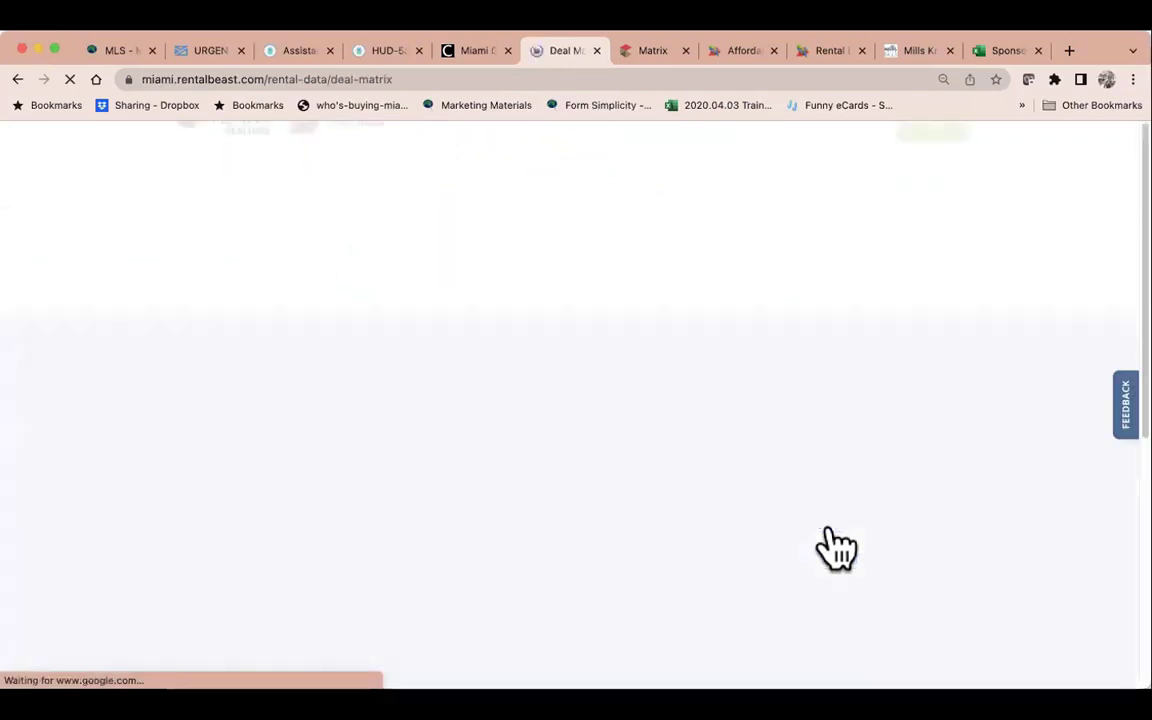
scroll(591, 424, down, 4)
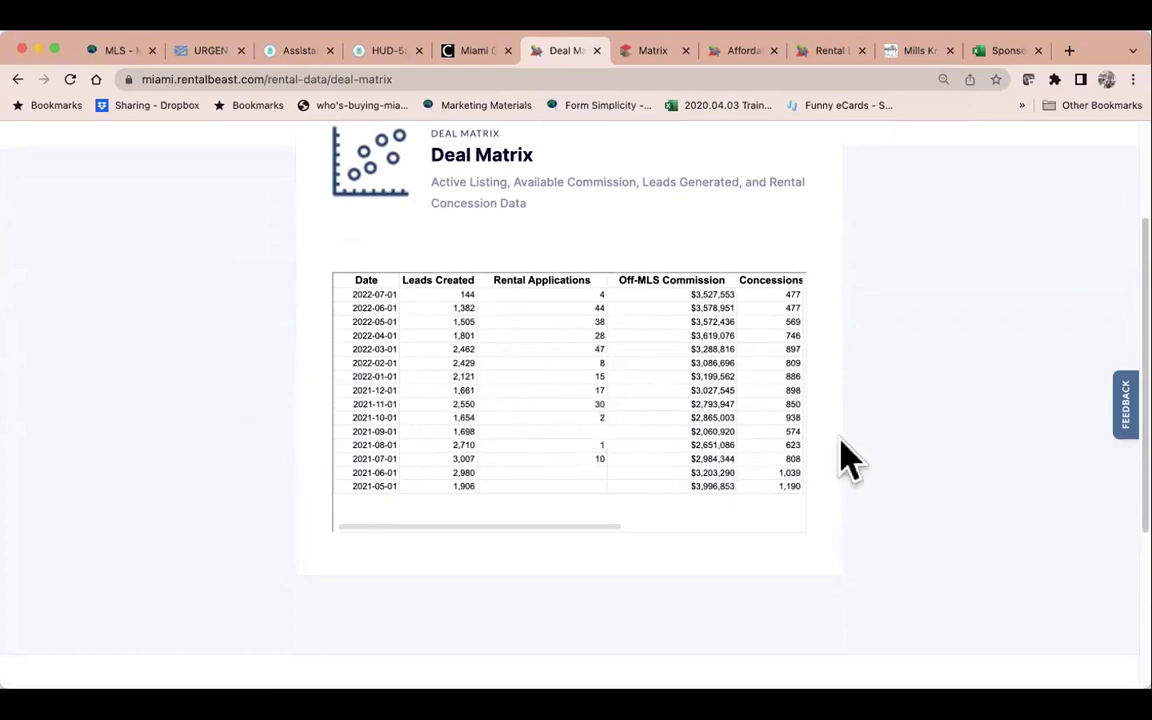
scroll(845, 459, up, 4)
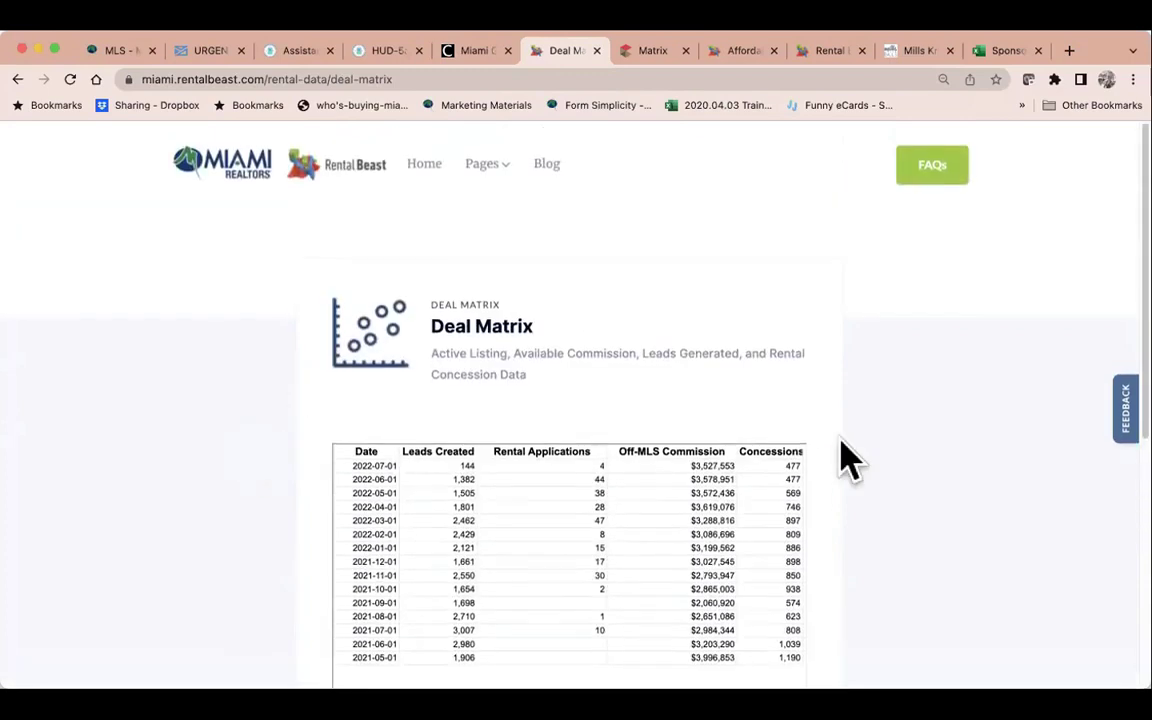
click(462, 50)
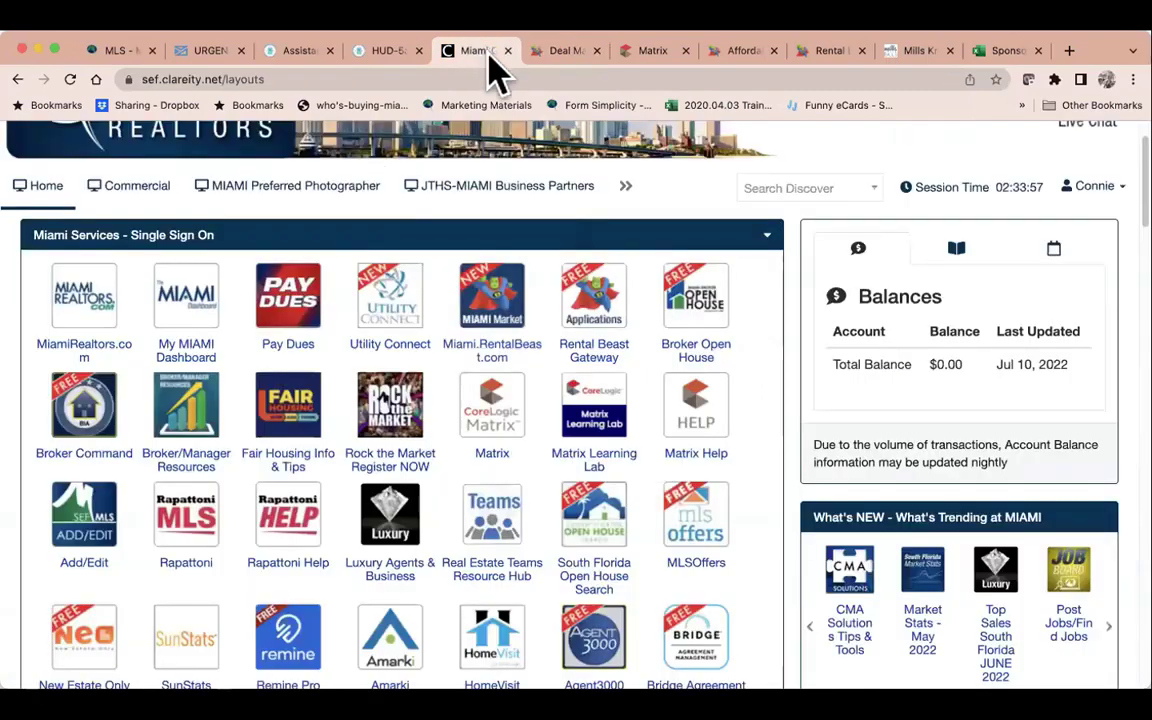
Launch Rental Beast from the Gateway tile and close the Matrix and Deal Matrix tabs.
click(600, 318)
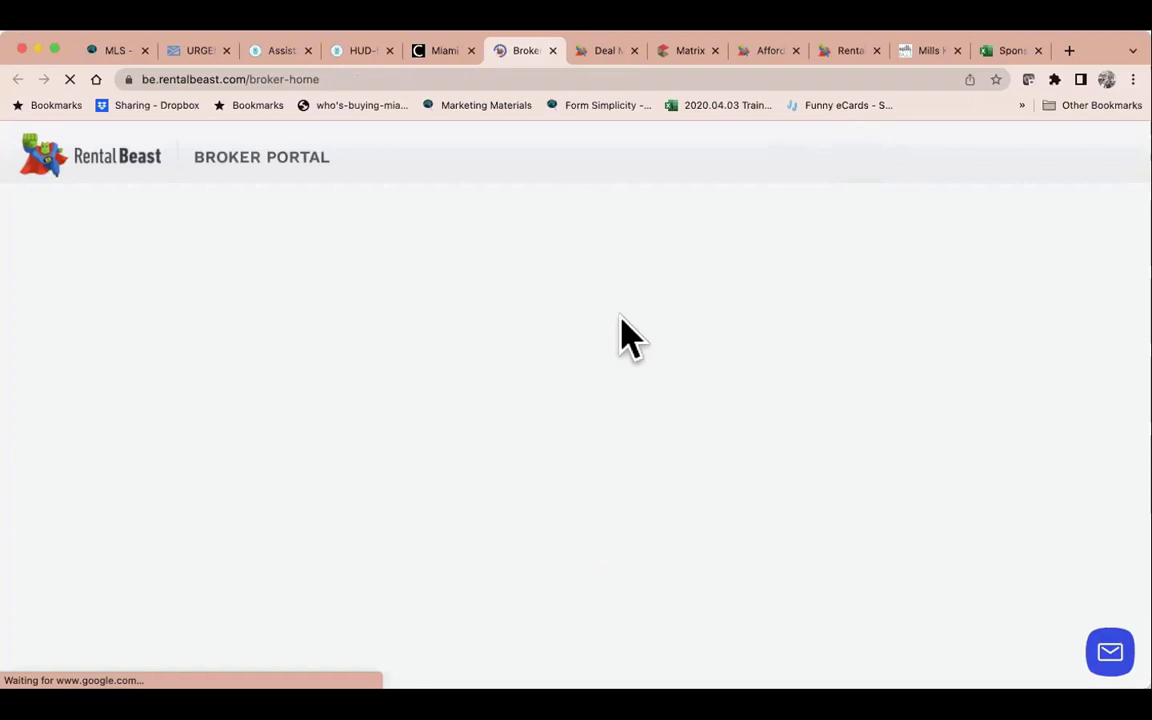
click(714, 51)
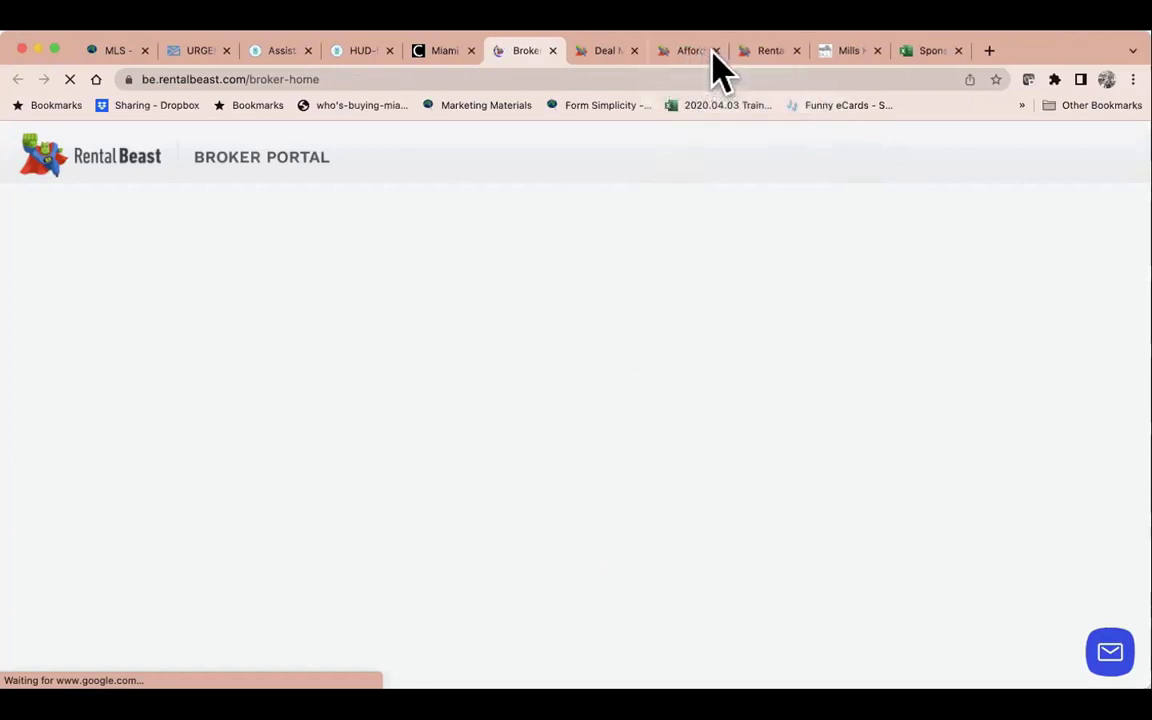
click(606, 50)
click(634, 51)
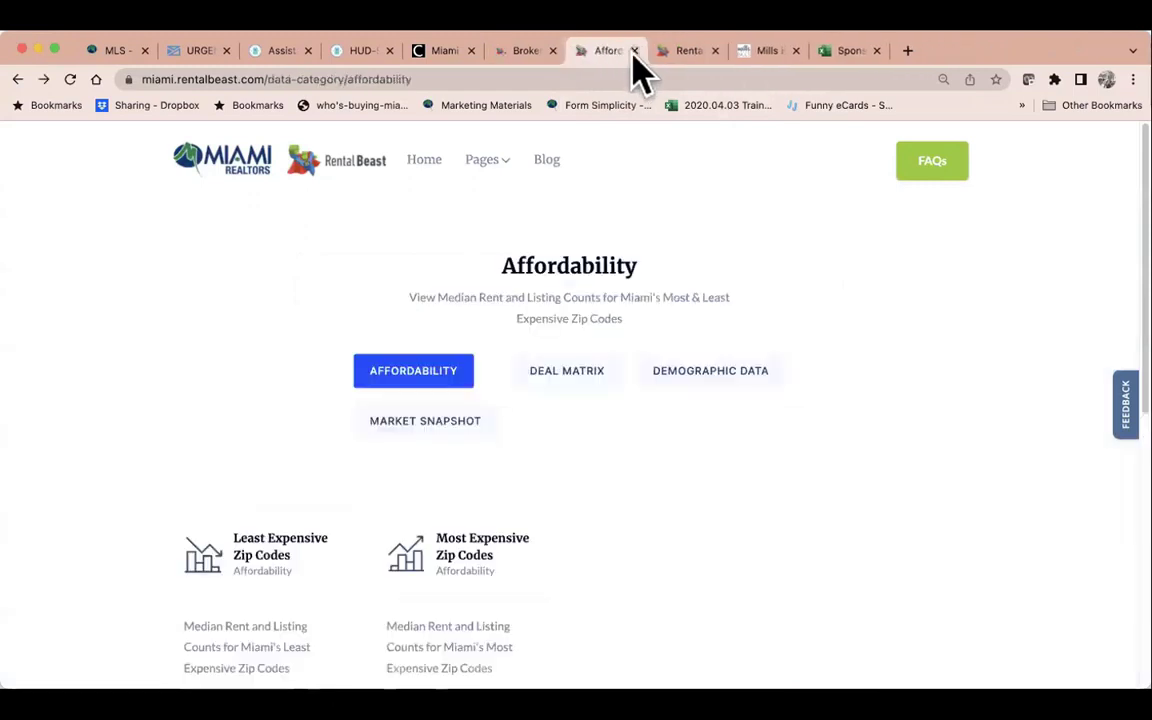
Close the Affordability and Broker Portal tabs and scroll the broker dashboard to Apply Now.
click(666, 54)
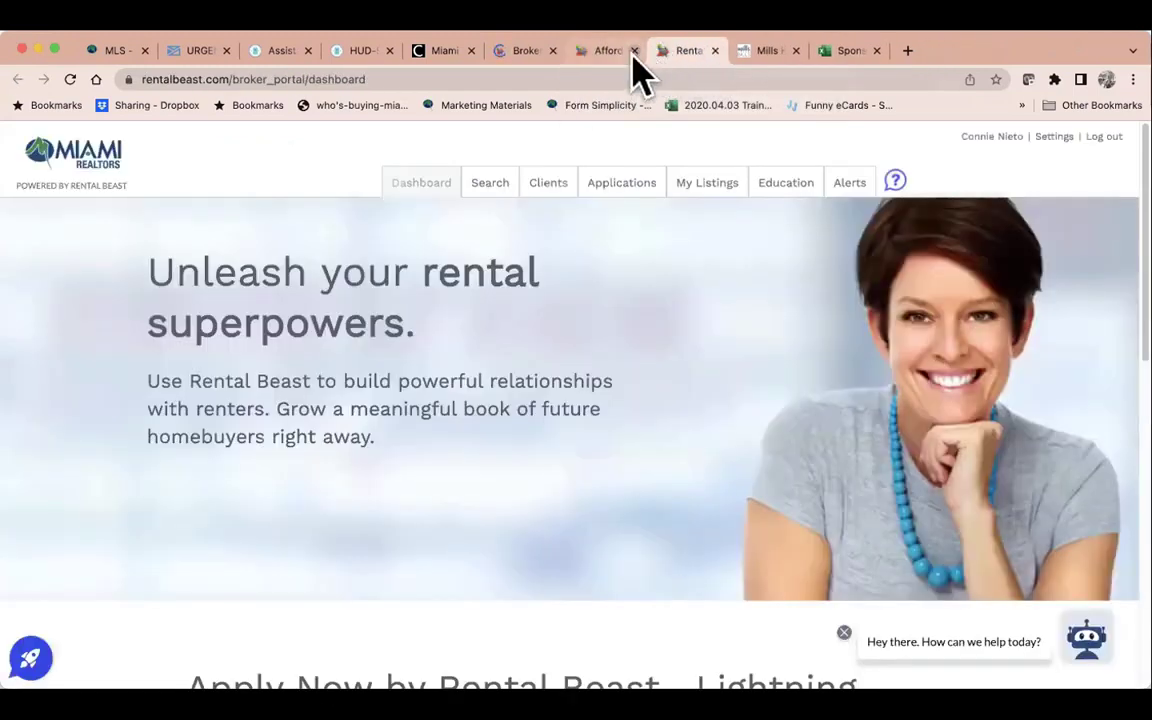
click(634, 51)
click(552, 51)
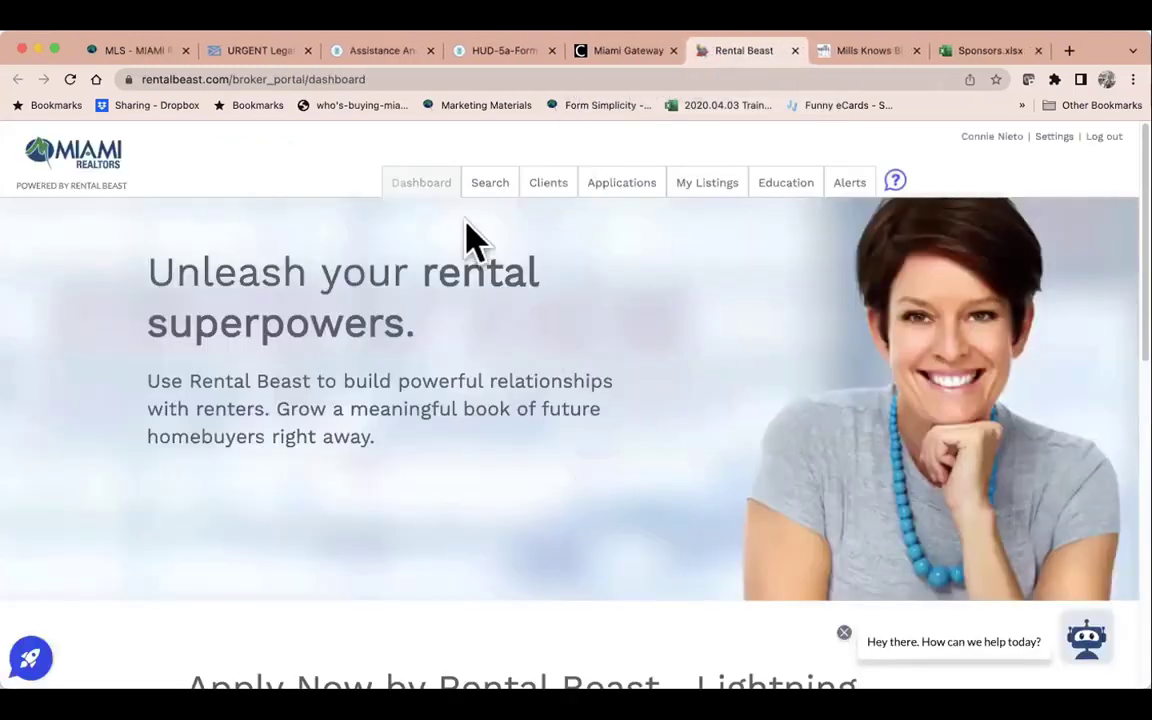
scroll(596, 305, down, 3)
scroll(597, 310, down, 6)
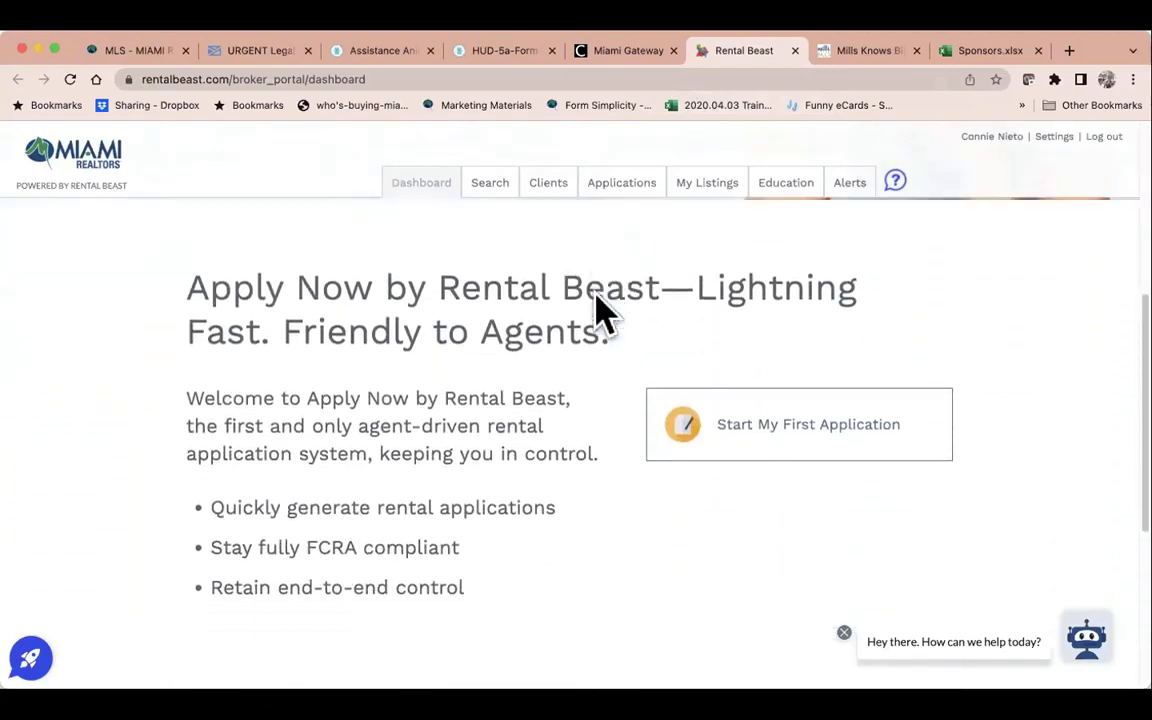
scroll(650, 288, down, 2)
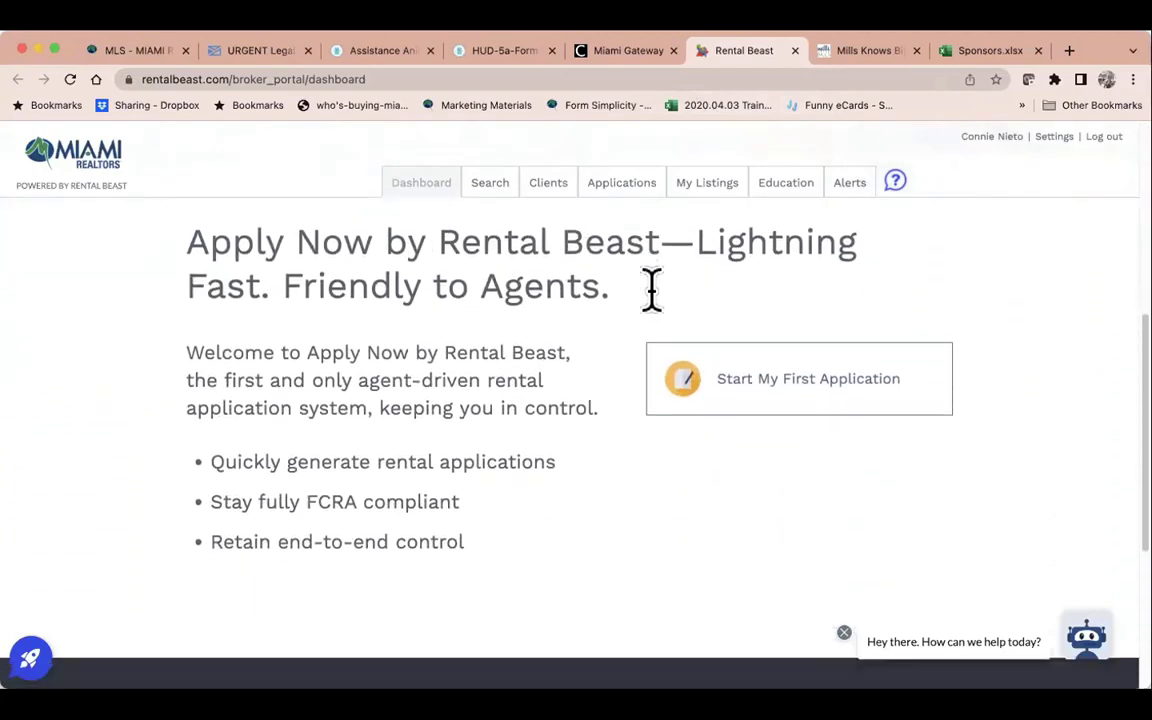
scroll(651, 289, down, 4)
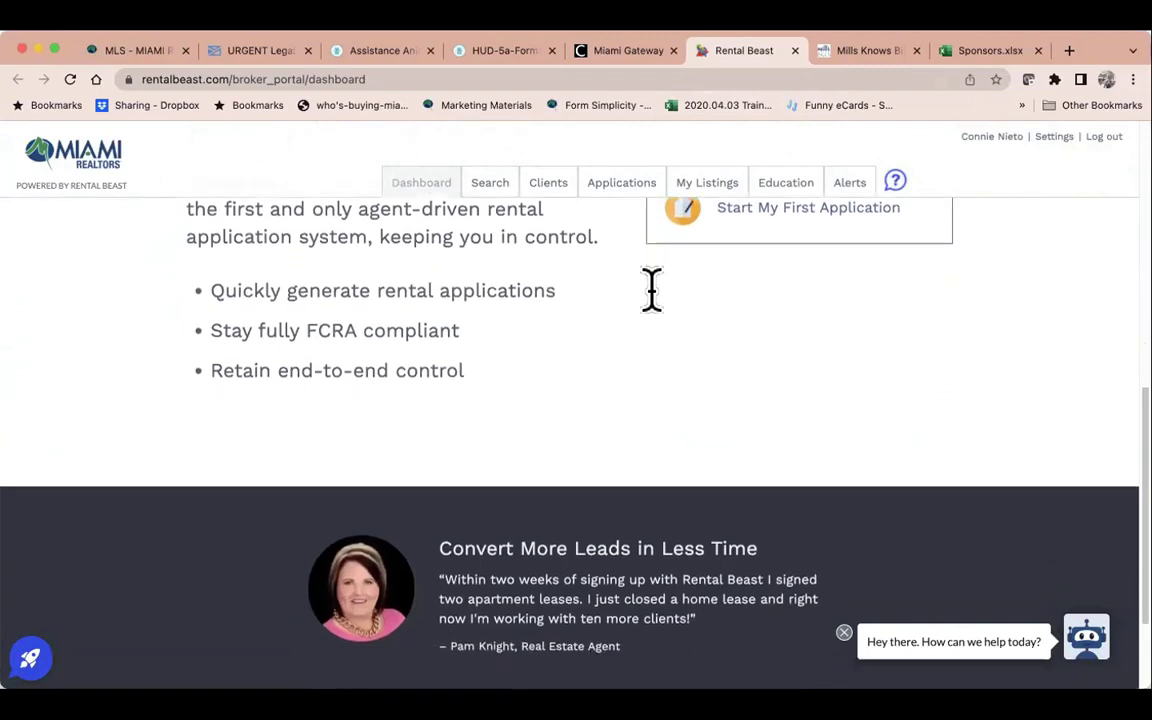
scroll(720, 275, up, 2)
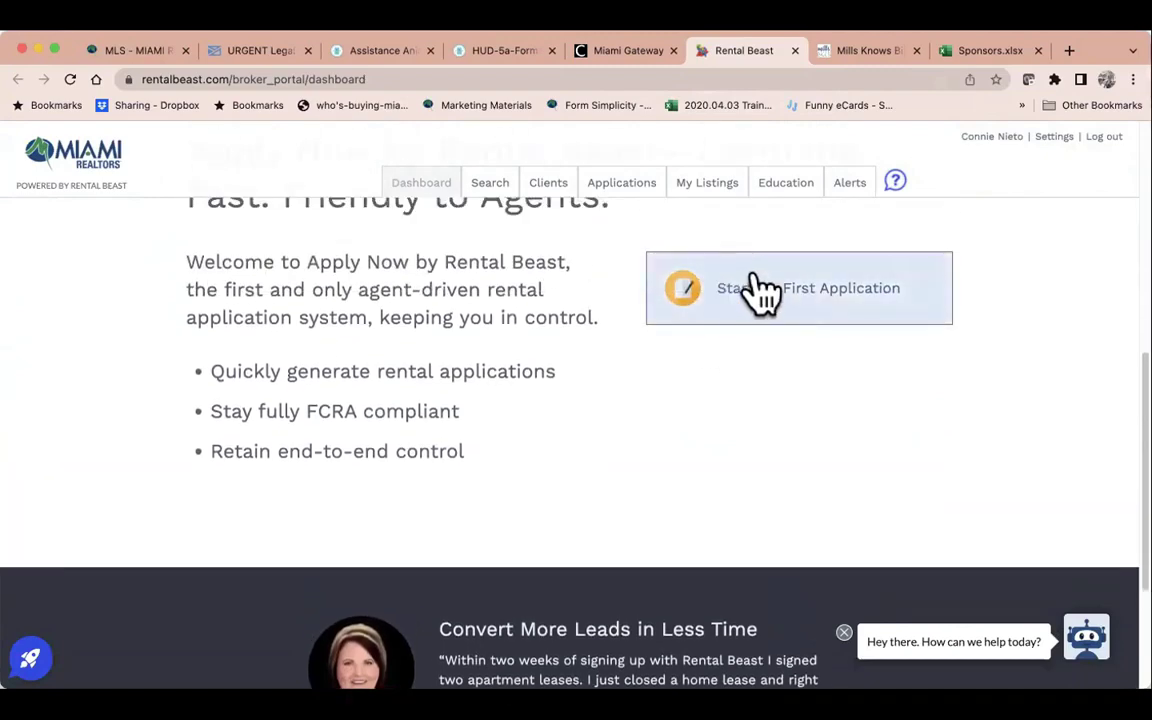
Start a new rental application and scroll through the form to Submit Application and back.
click(759, 290)
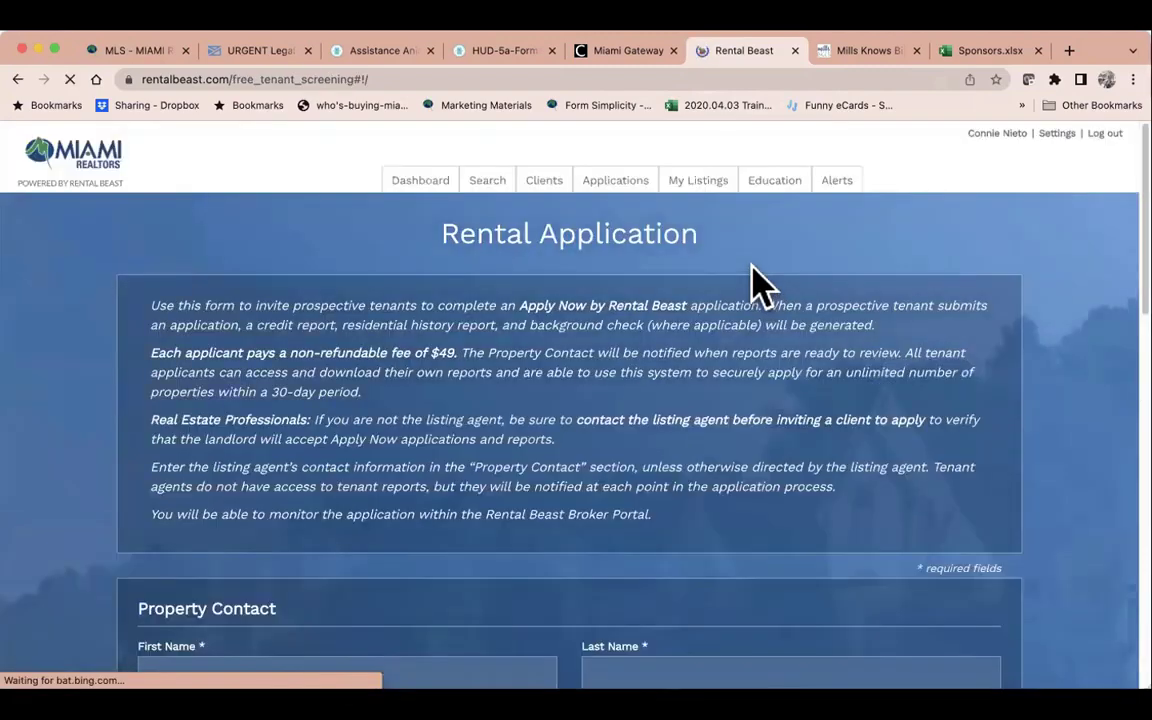
scroll(760, 285, down, 3)
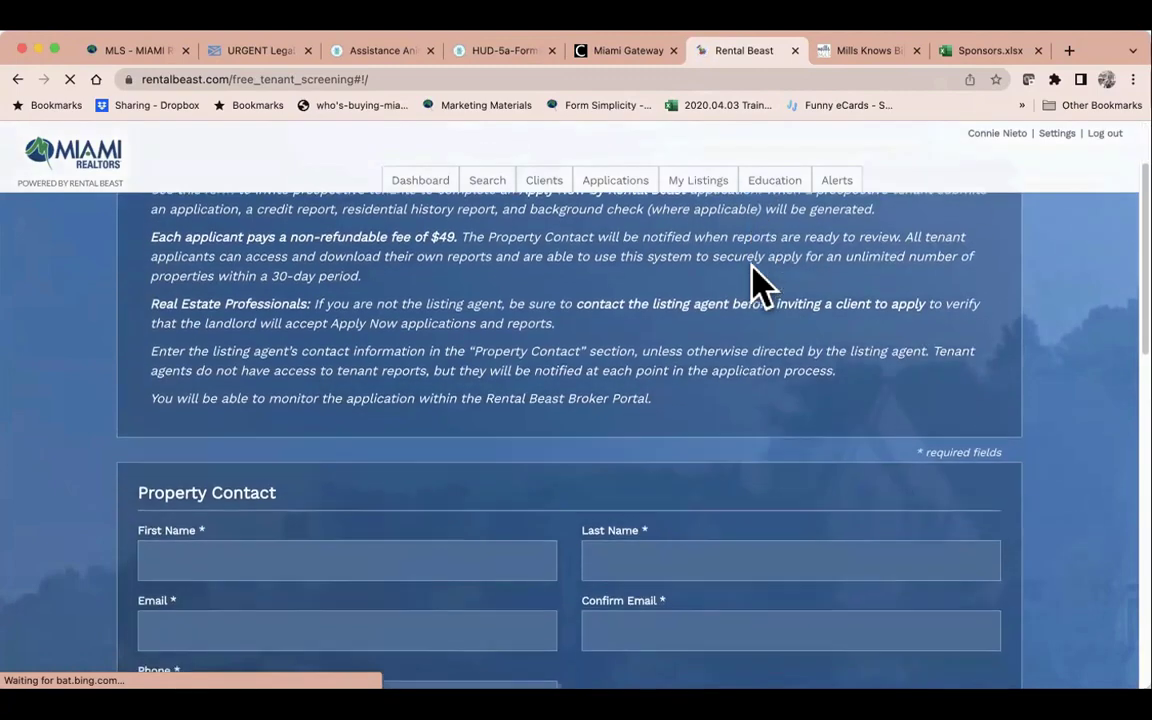
scroll(760, 285, up, 2)
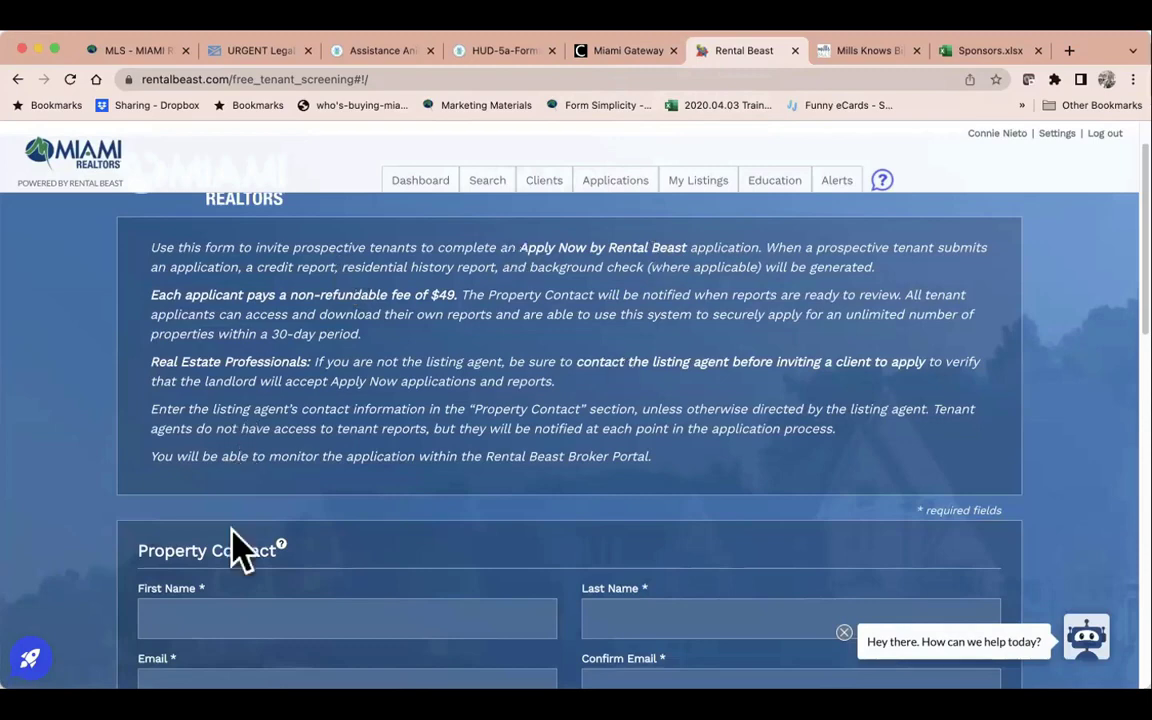
scroll(455, 415, down, 1)
scroll(455, 415, down, 5)
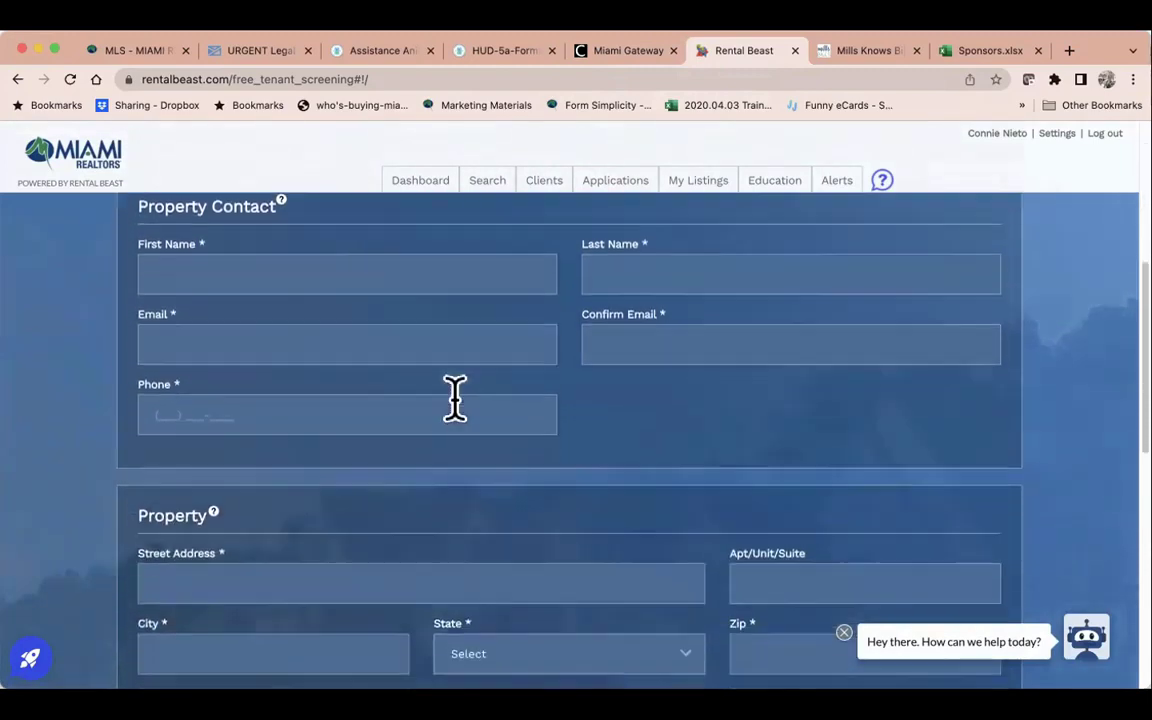
scroll(455, 400, down, 3)
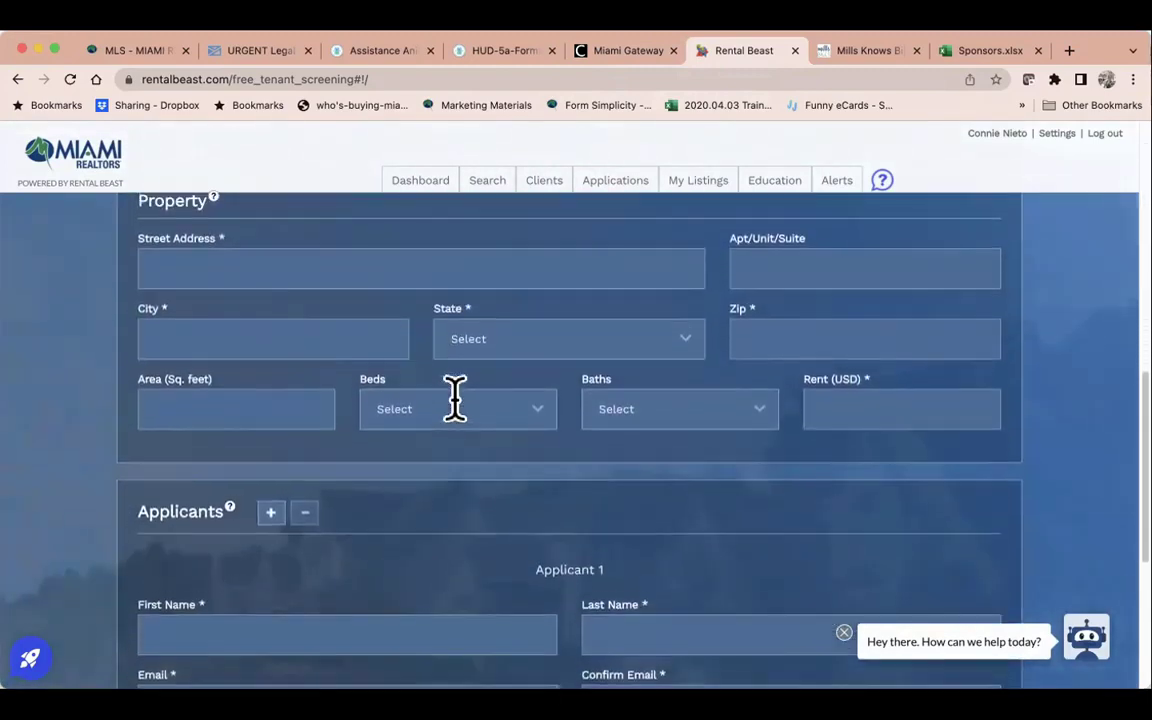
scroll(458, 417, down, 2)
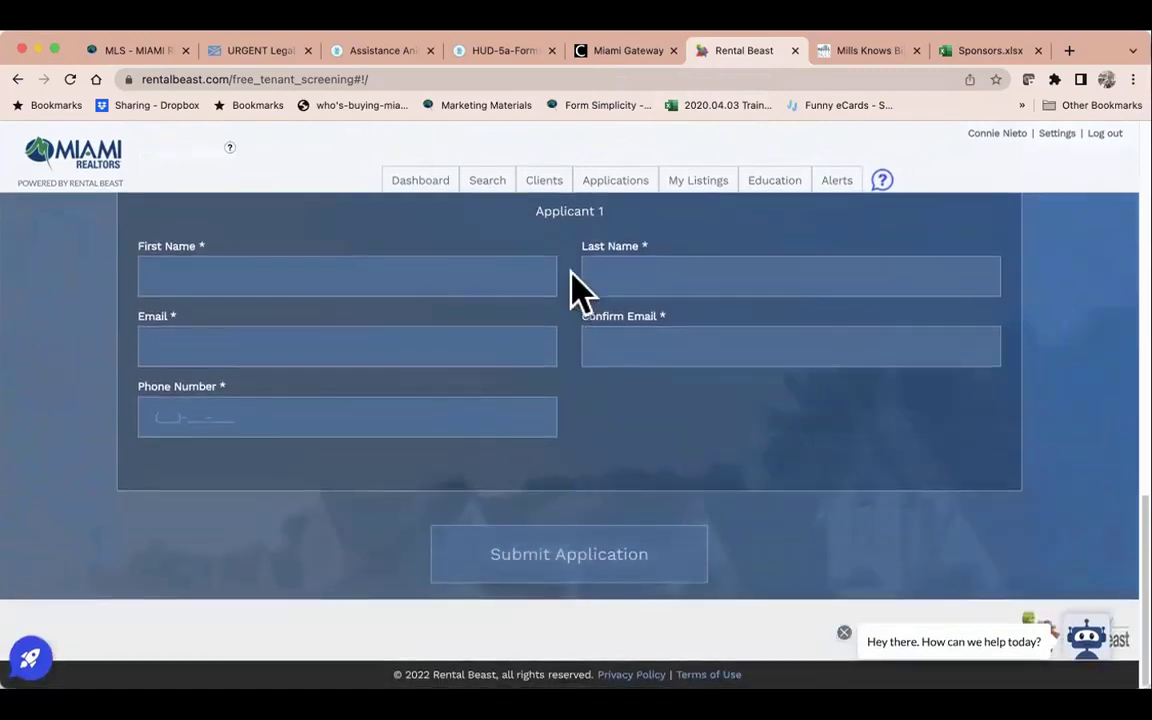
scroll(576, 288, up, 3)
scroll(570, 305, up, 3)
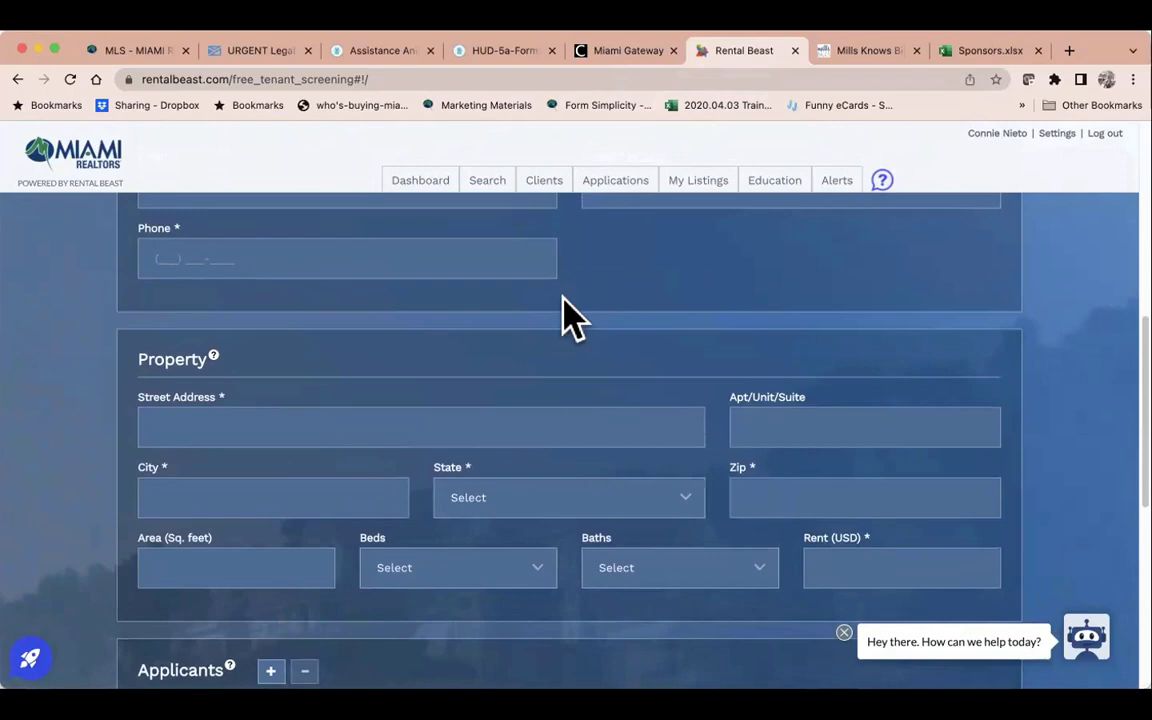
scroll(570, 318, up, 6)
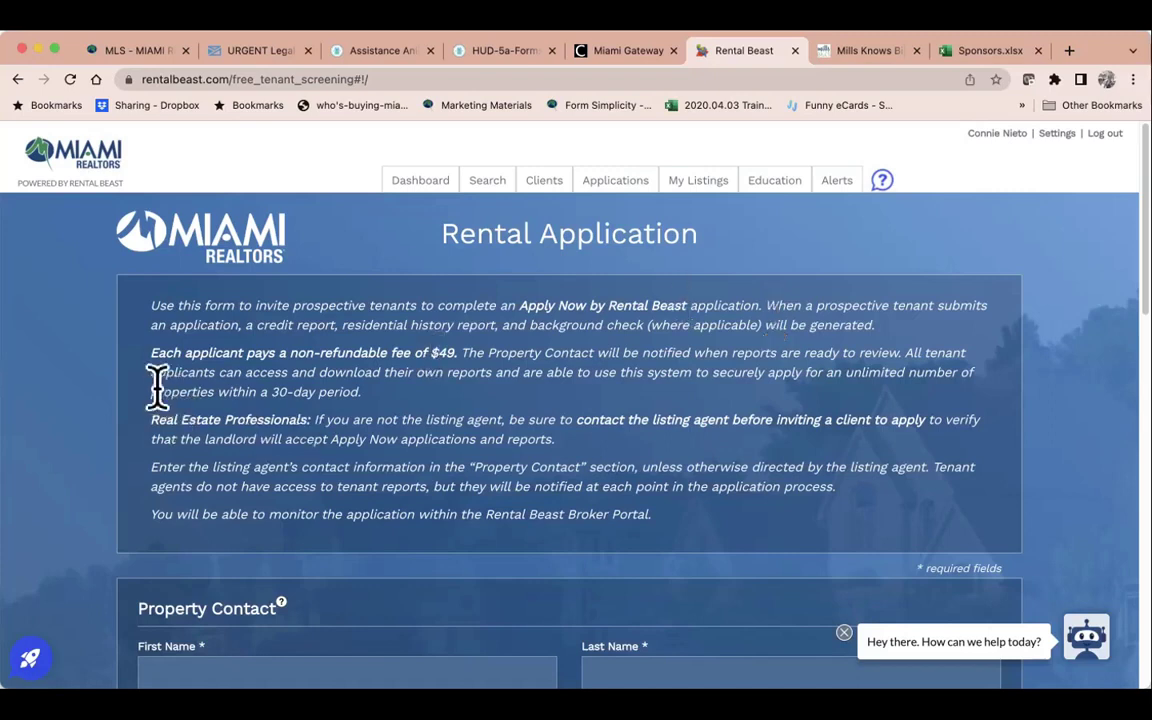
Highlight the sentence about the 30-day period, then move on to the rental property search.
drag(157, 388, 381, 412)
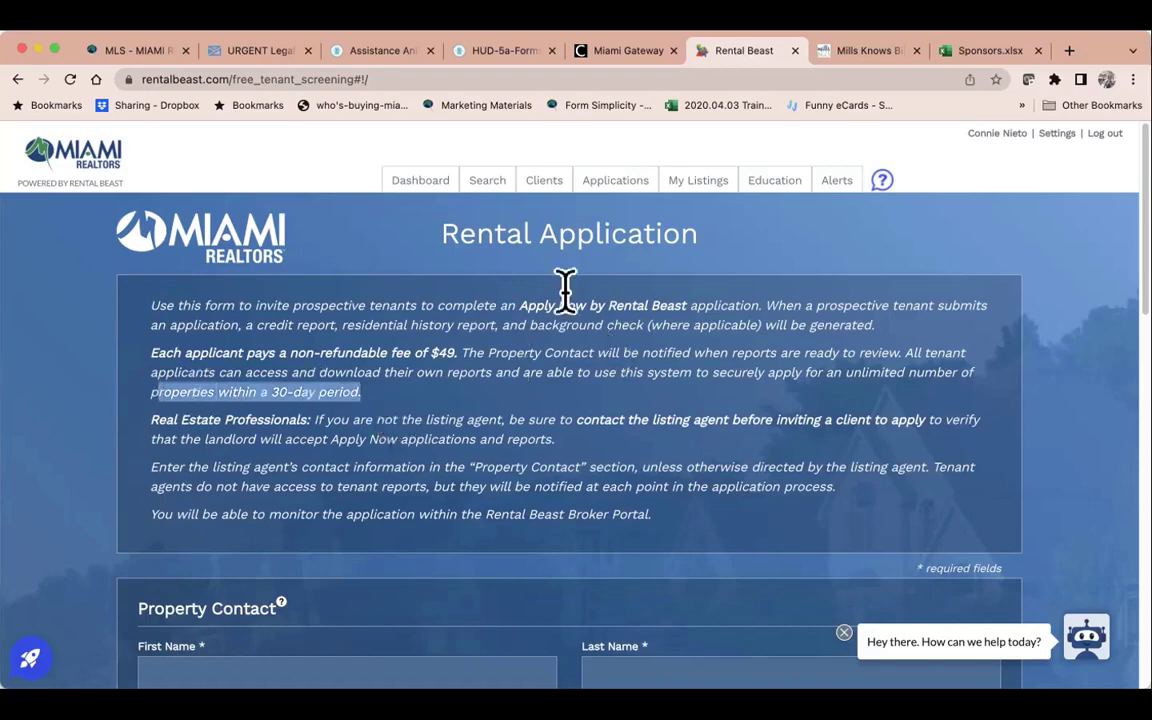
scroll(611, 420, down, 5)
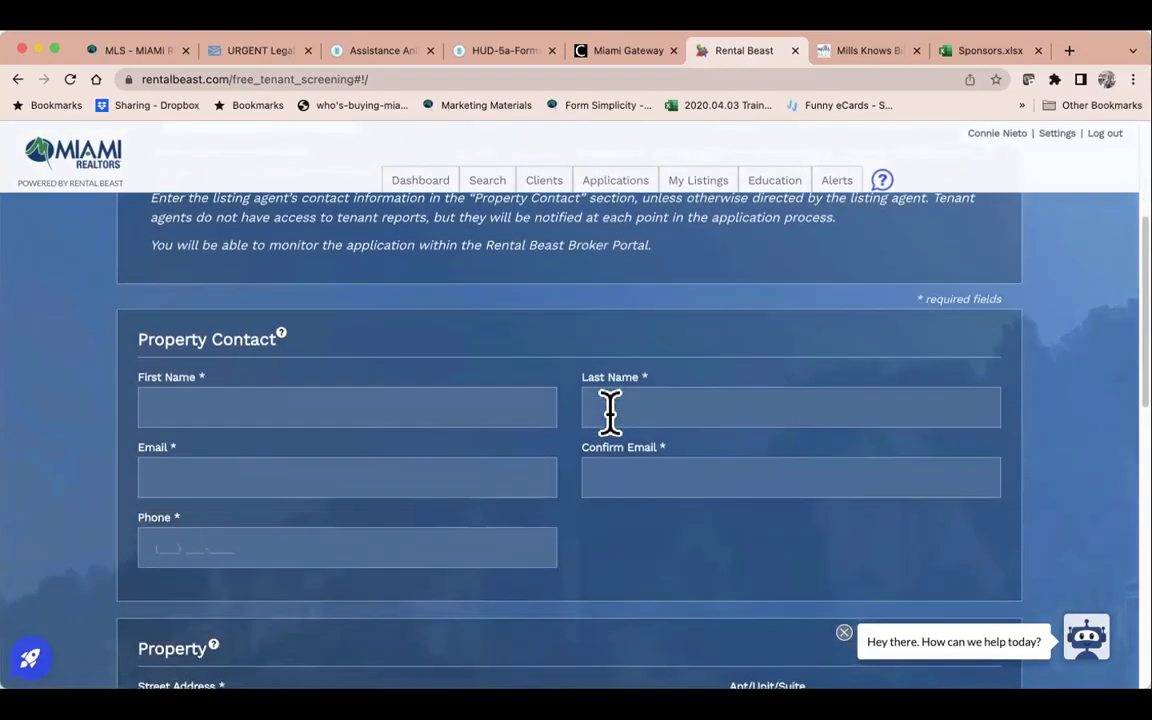
scroll(611, 410, up, 5)
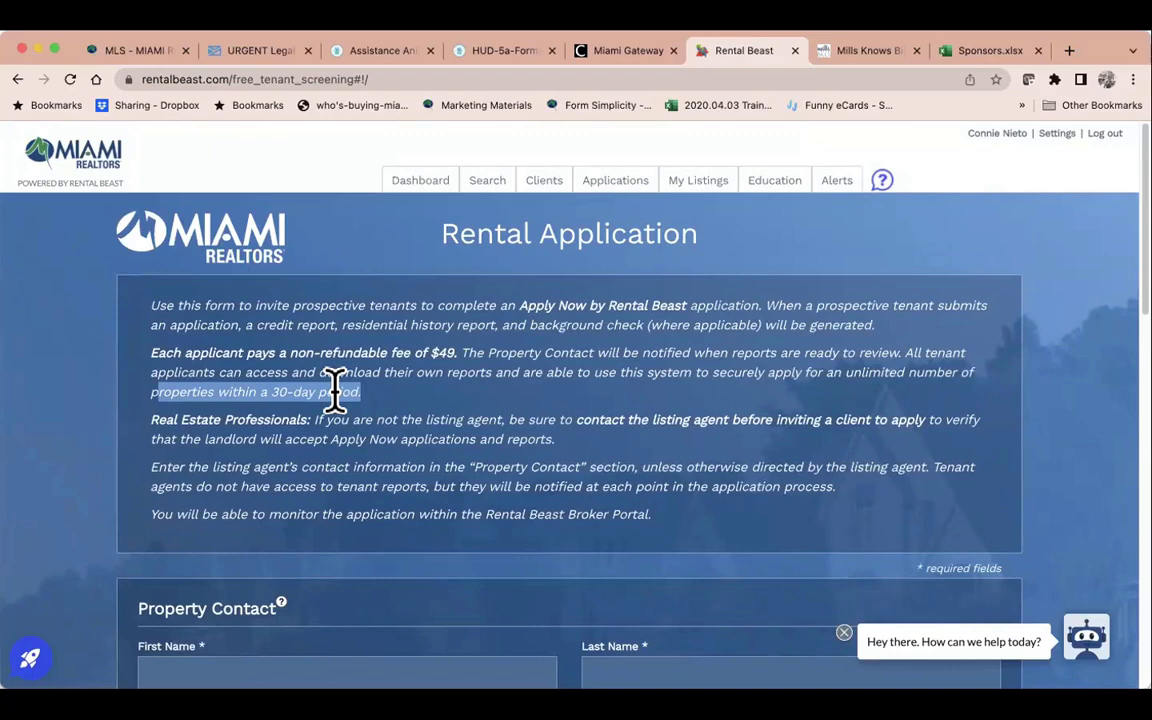
click(489, 184)
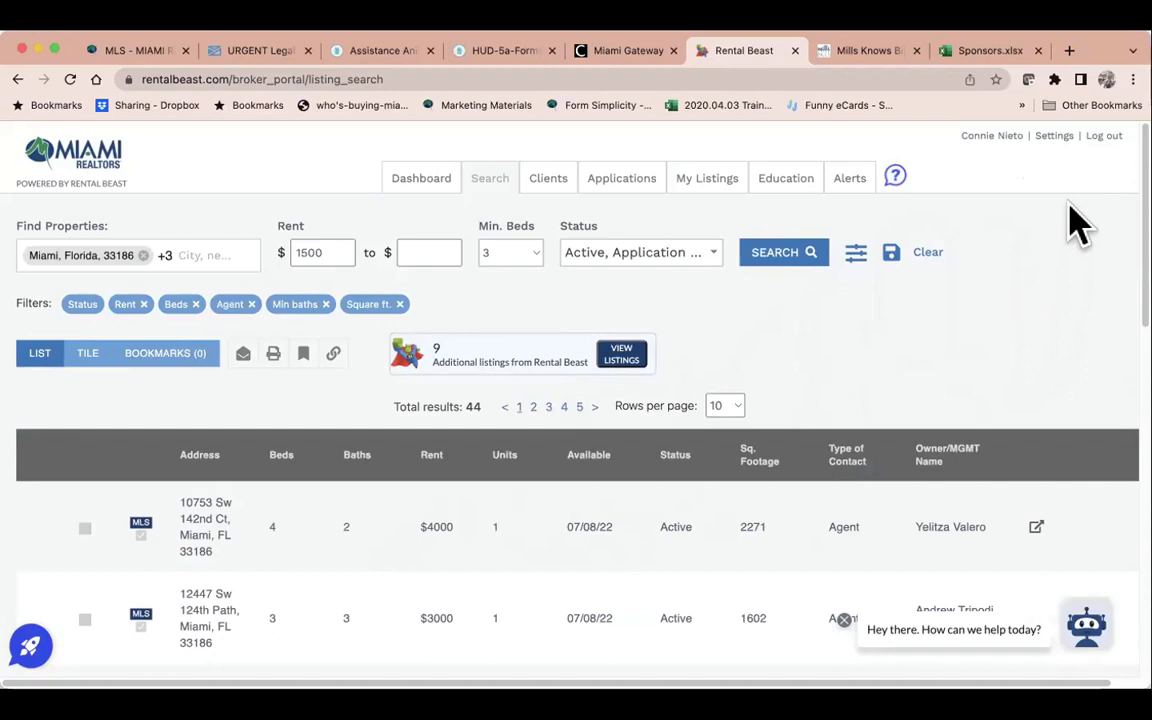
Replace the search locations, including Kendall 33175, with Miami, Florida, 33186.
click(143, 255)
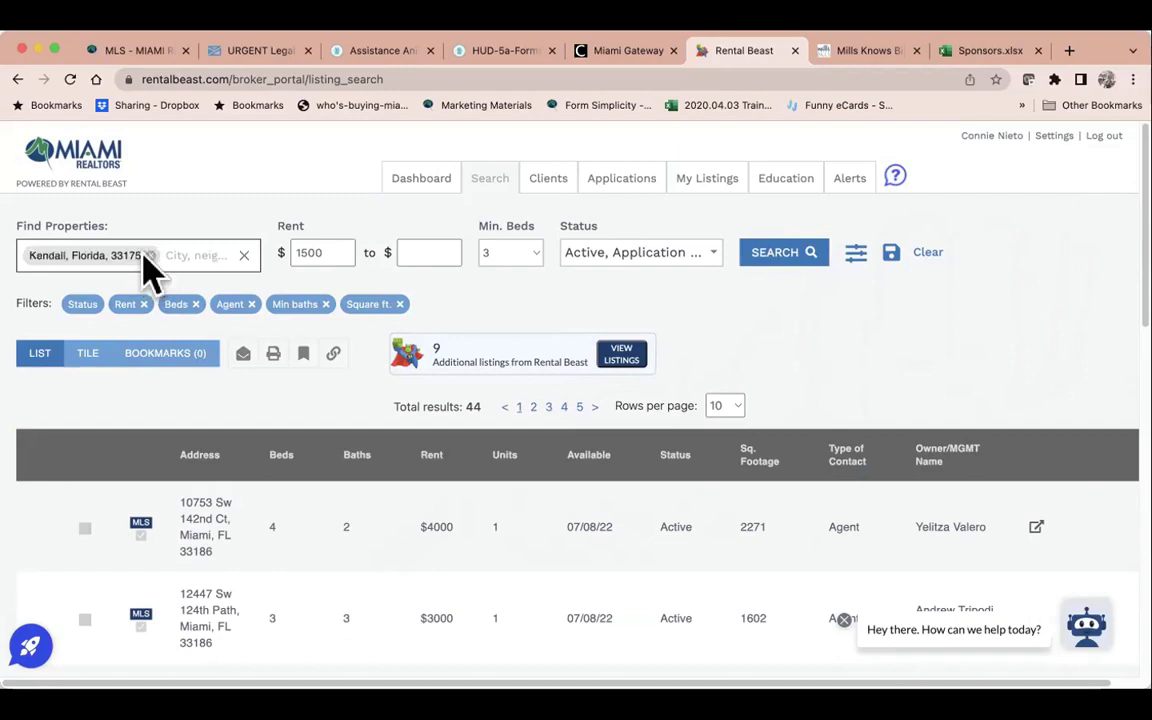
click(148, 256)
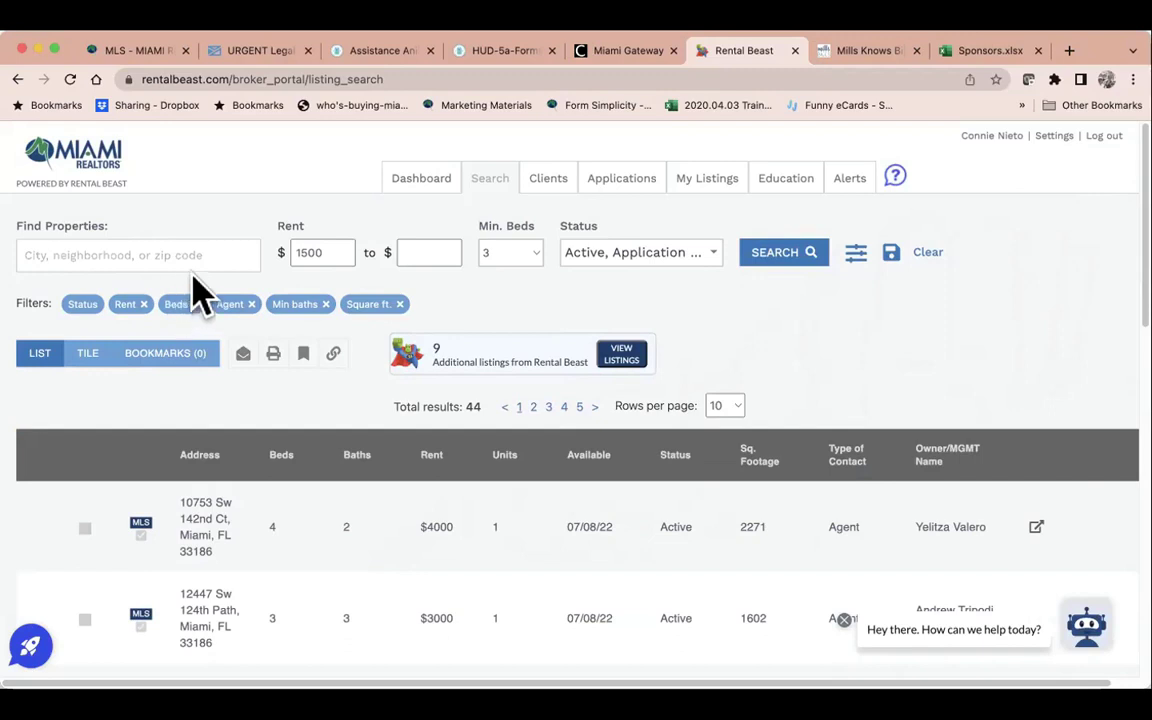
click(132, 245)
text(33)
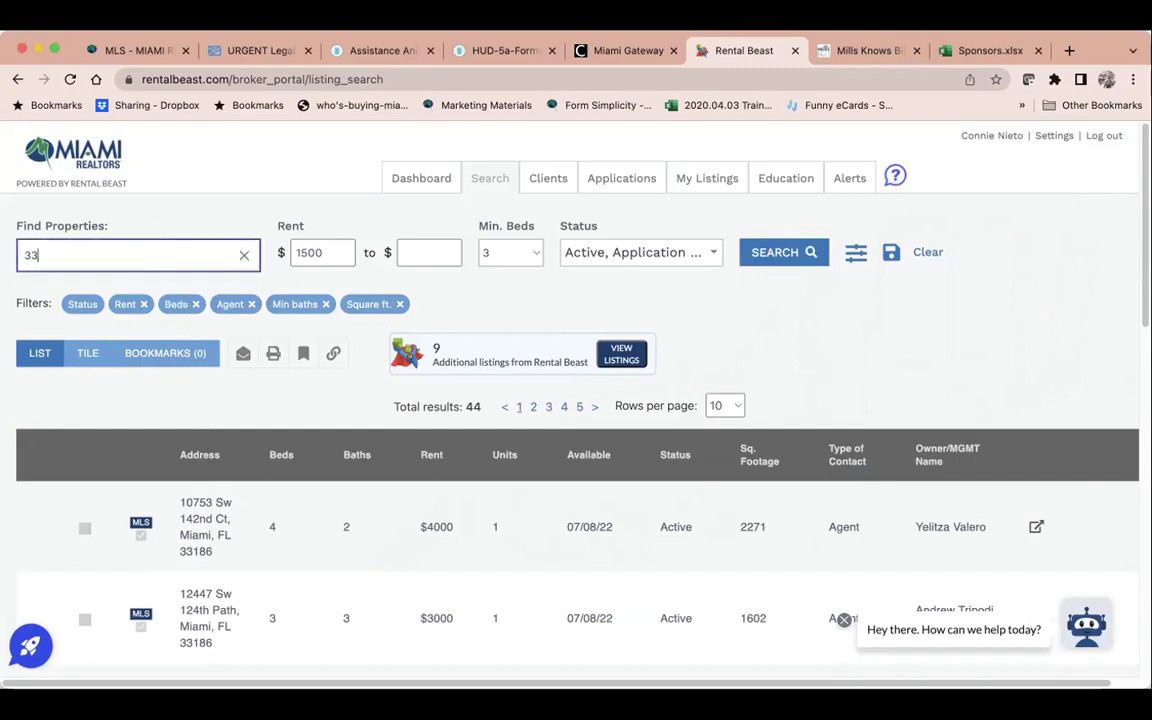
text(186)
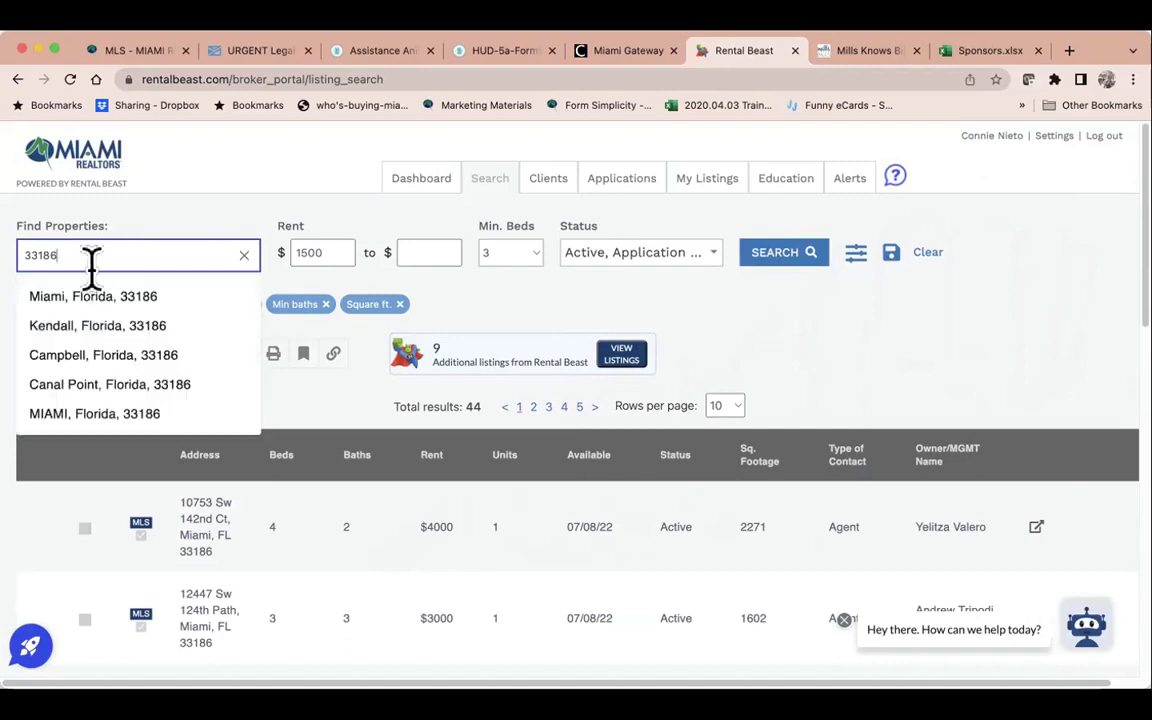
click(95, 298)
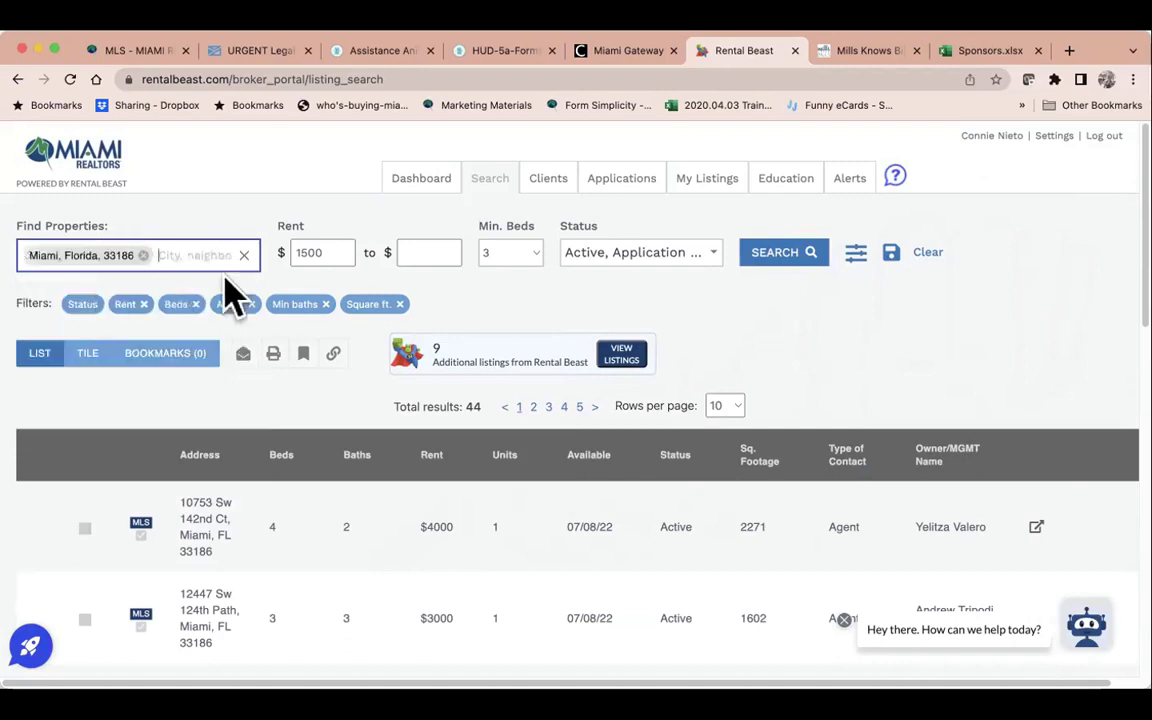
Set rent from 1000 to 3000 and minimum beds to Any, then search and review the results.
drag(326, 252, 255, 252)
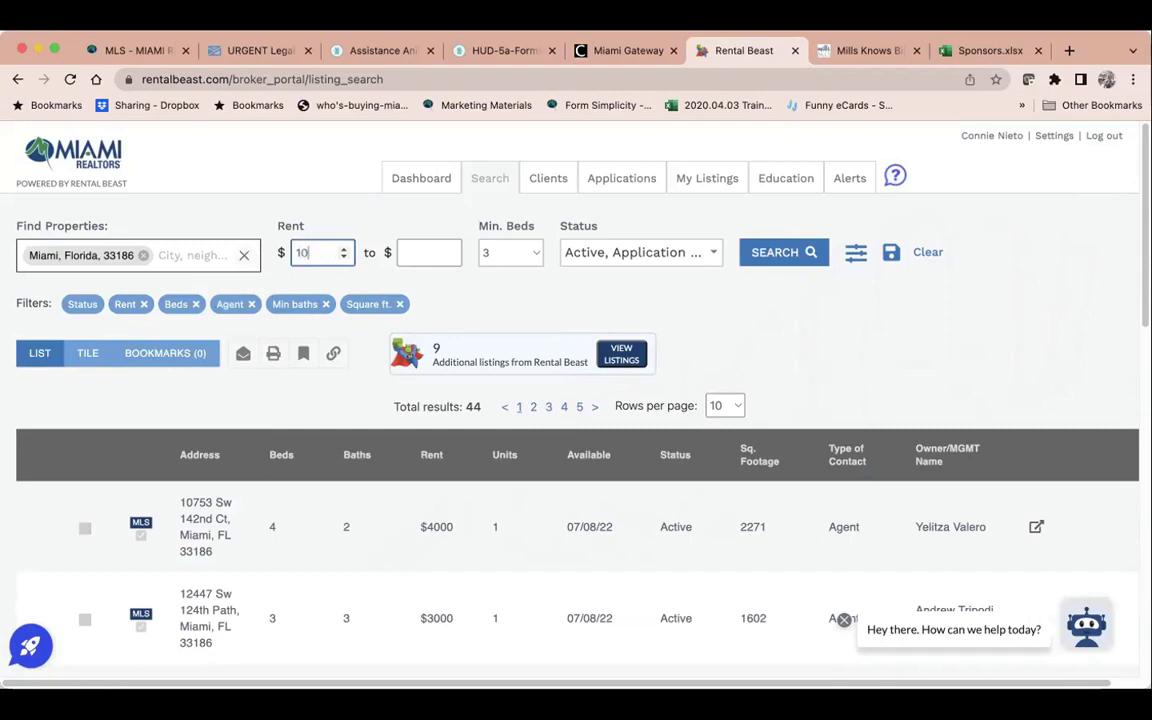
text(1000)
click(430, 252)
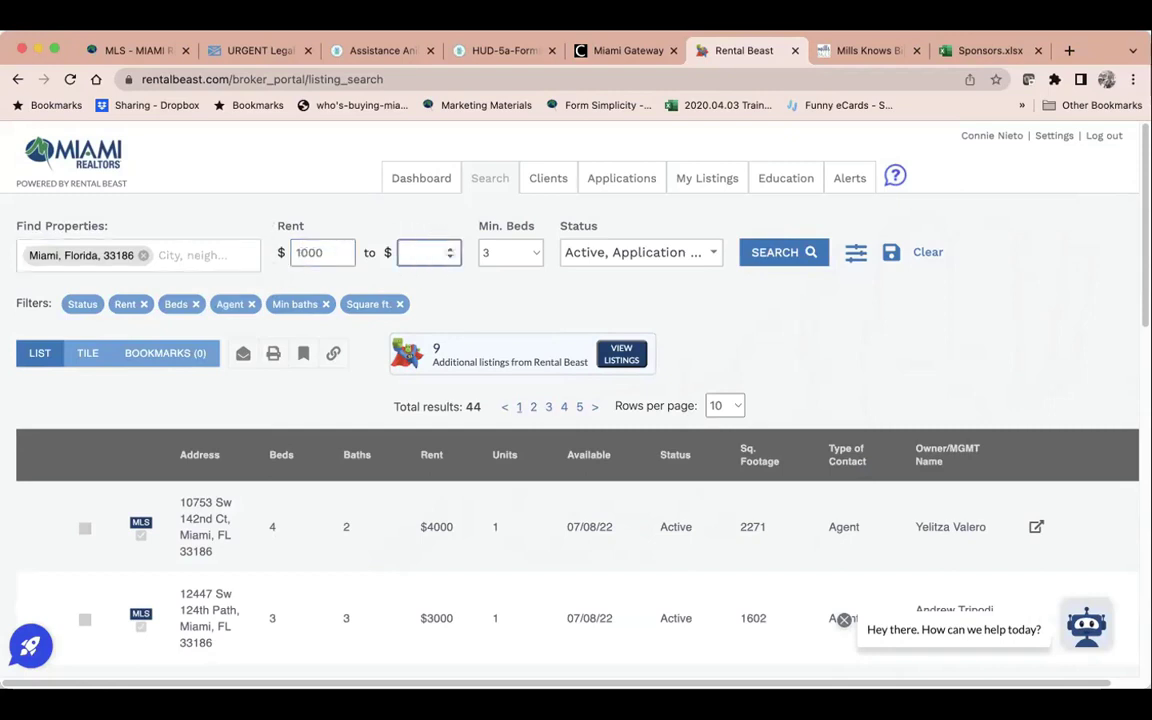
text(3000)
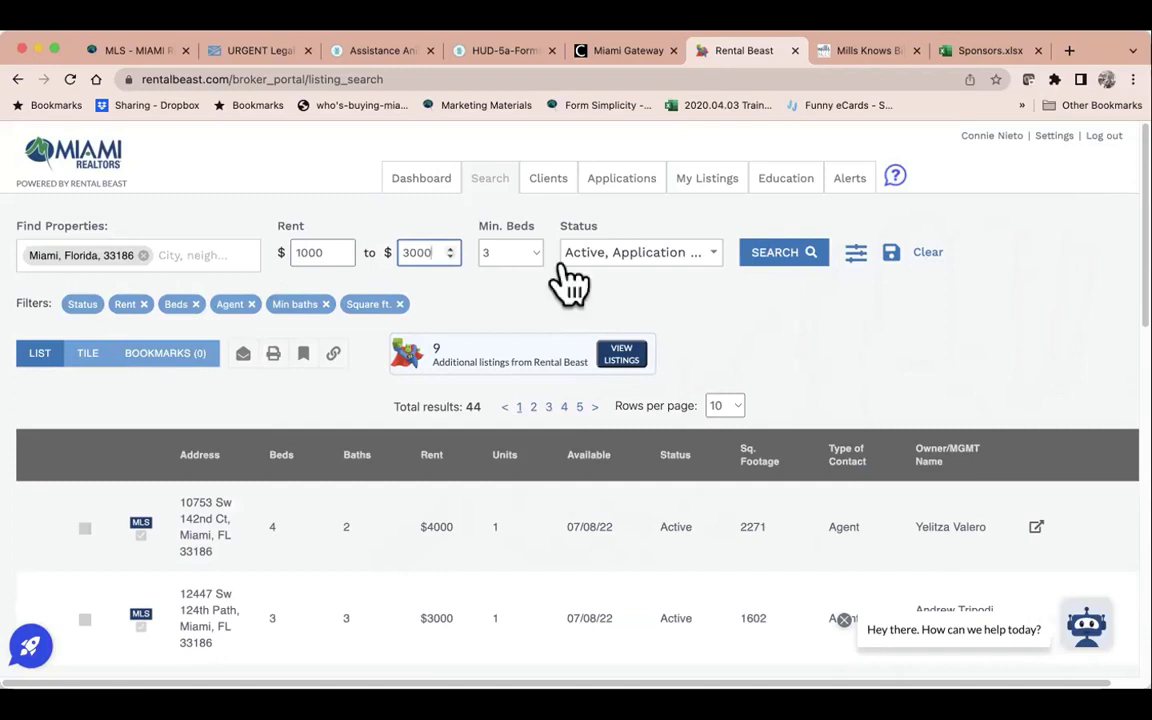
click(530, 252)
click(517, 182)
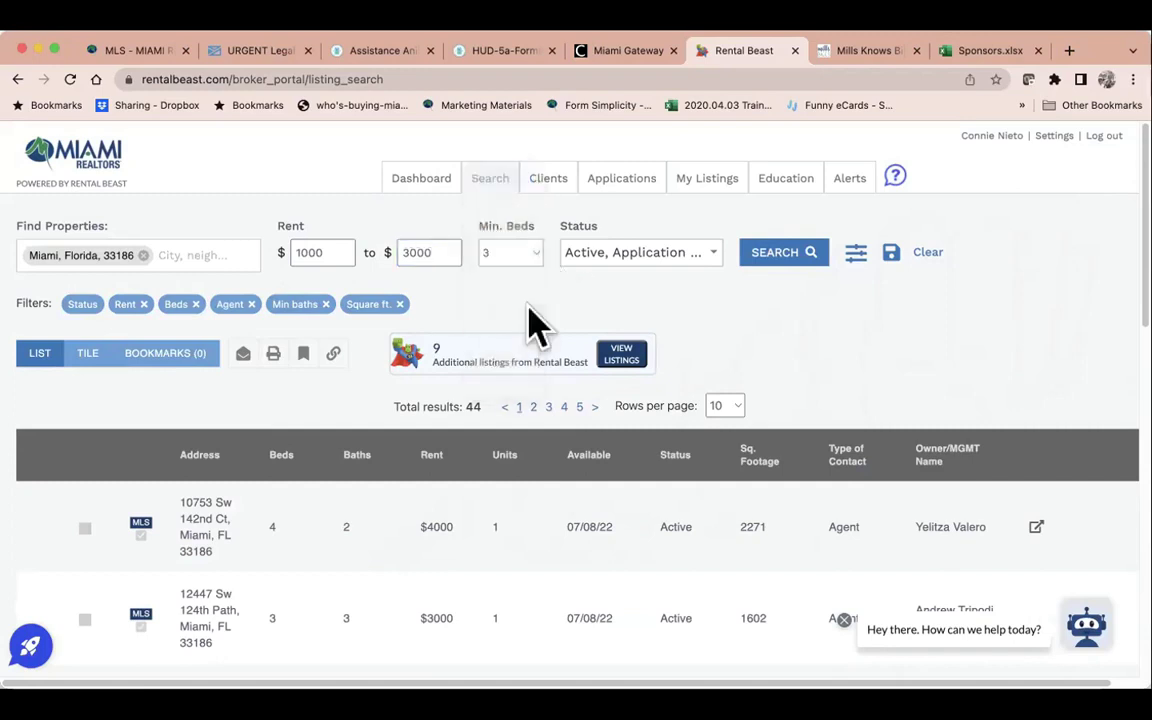
click(781, 259)
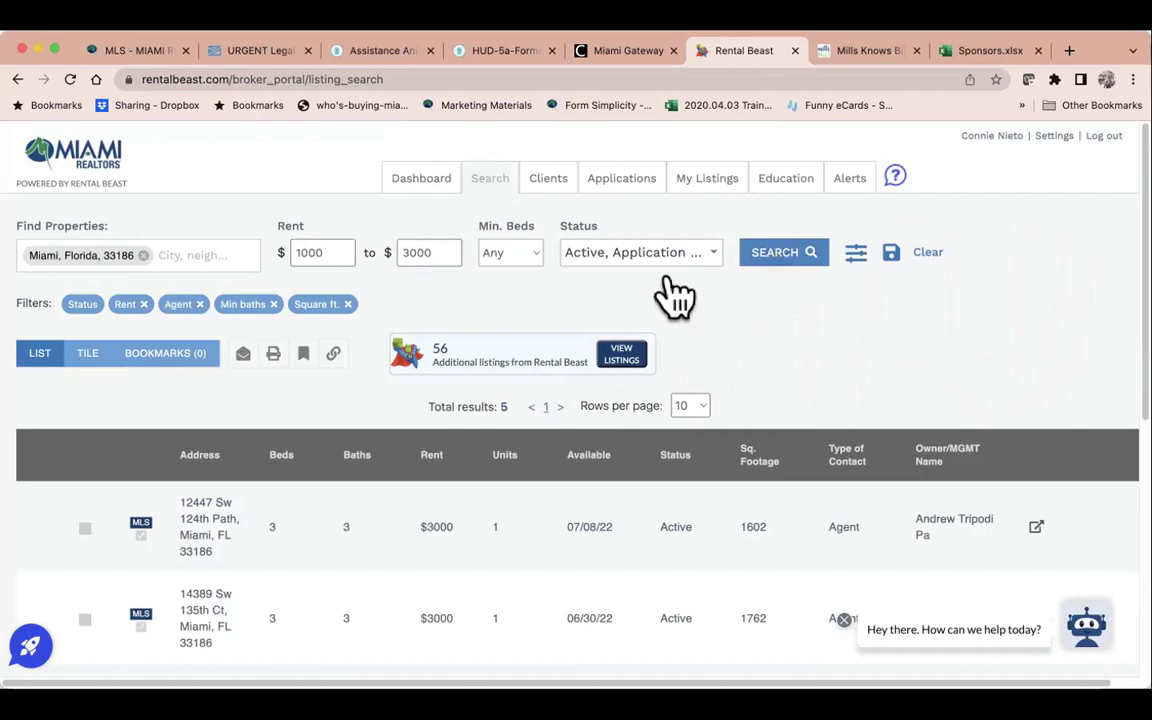
scroll(280, 550, down, 1)
scroll(283, 550, down, 3)
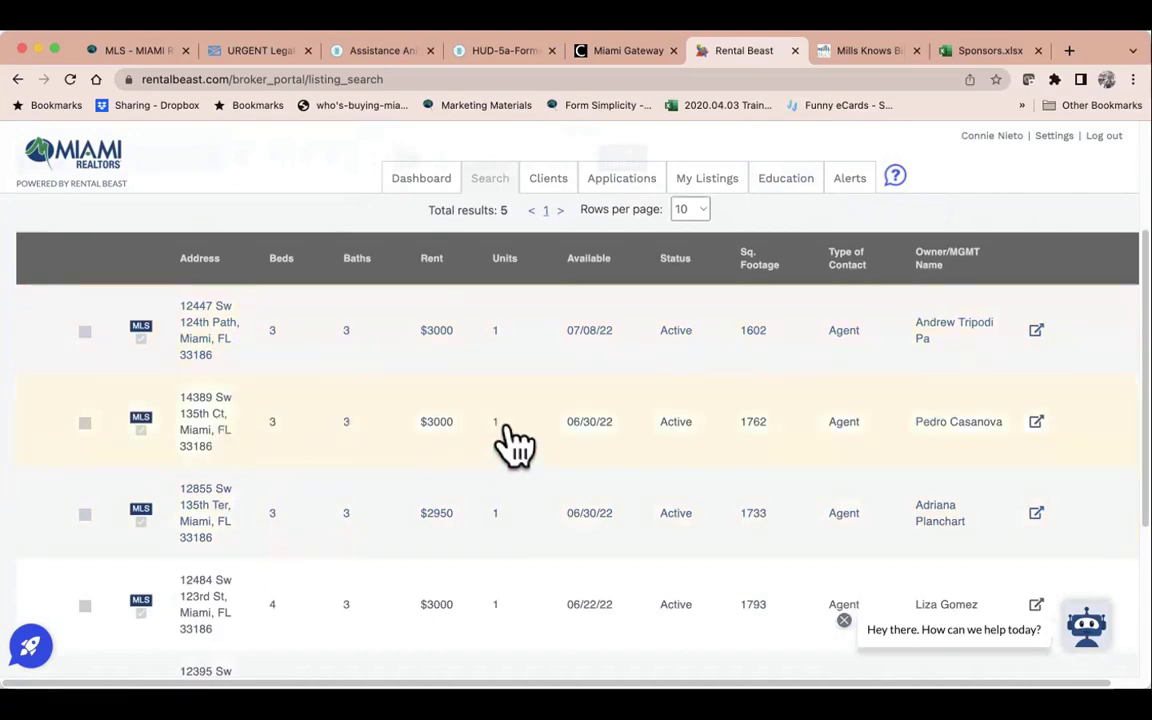
scroll(350, 462, down, 5)
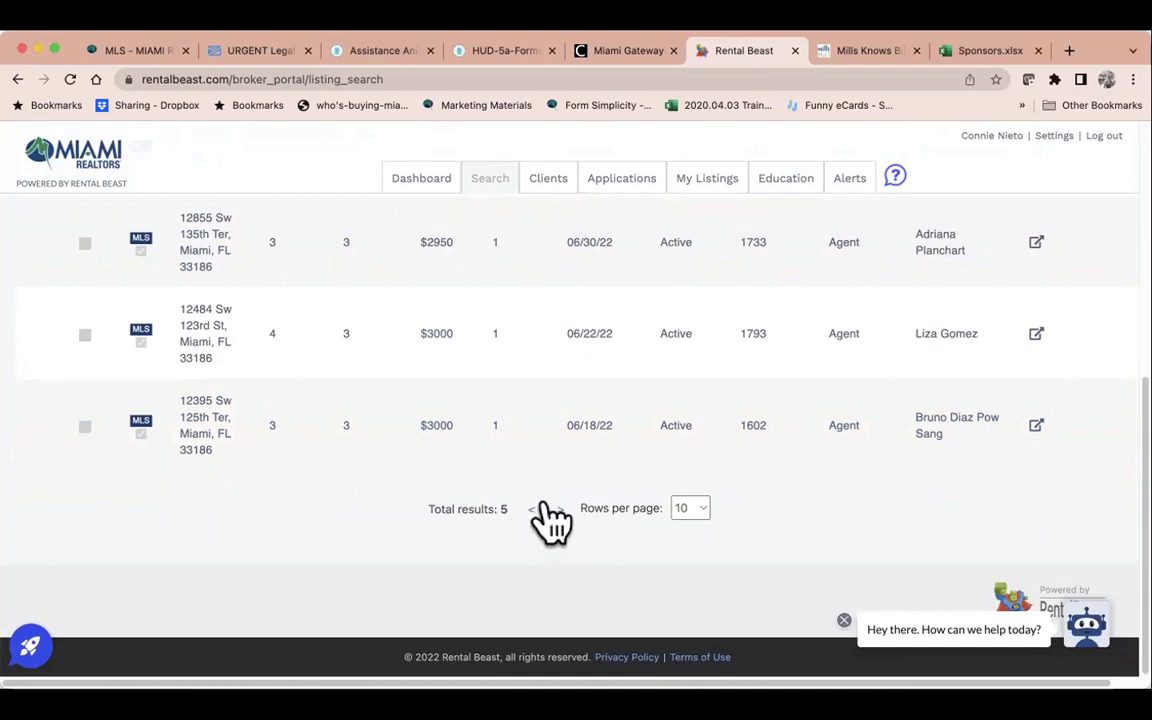
scroll(553, 525, up, 3)
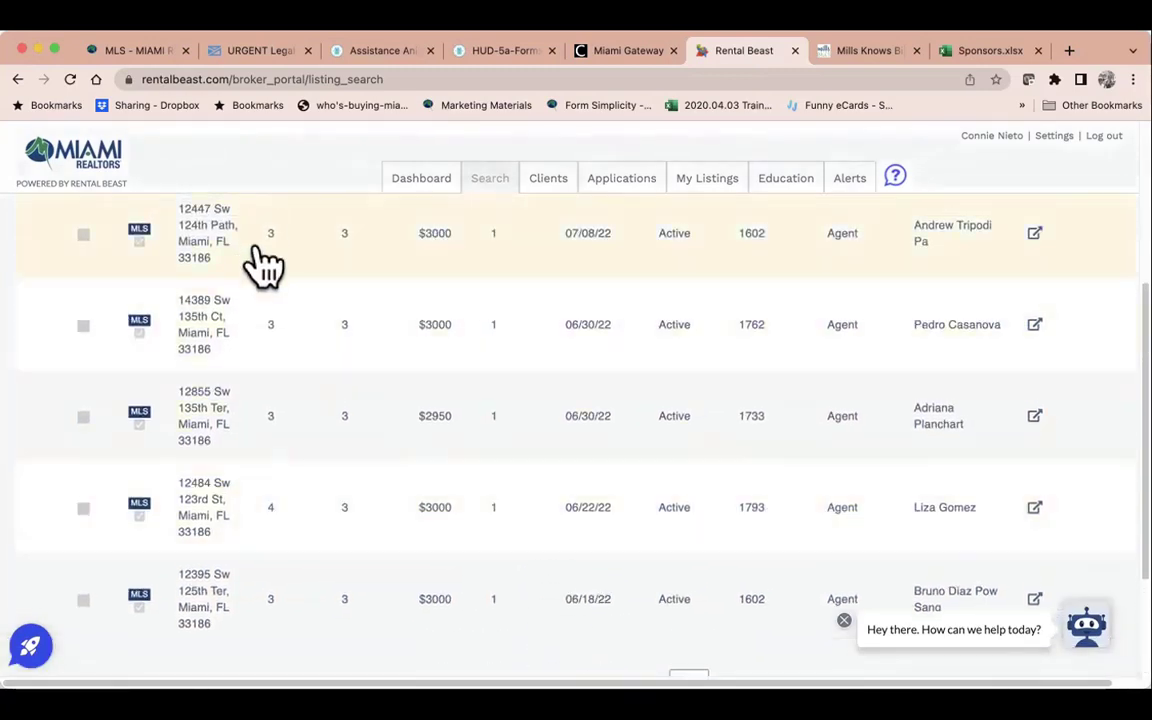
scroll(293, 502, up, 3)
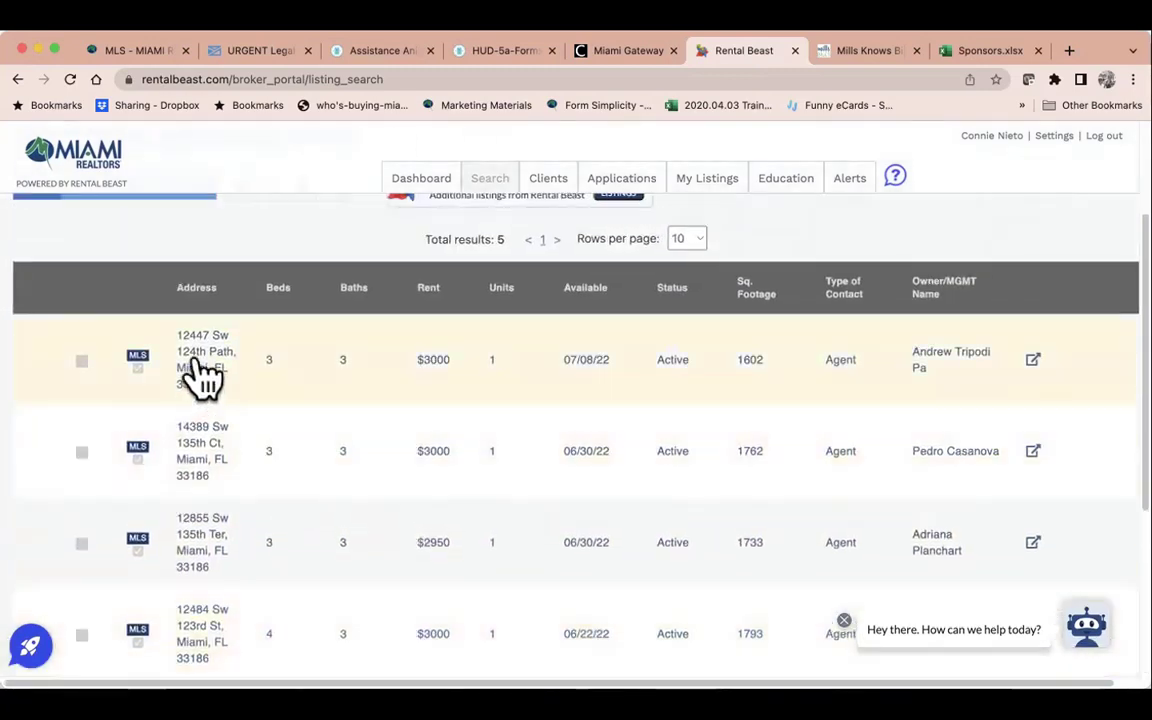
Open the first listing and its email form, checking recipient clients and the Client Full Report format.
click(200, 375)
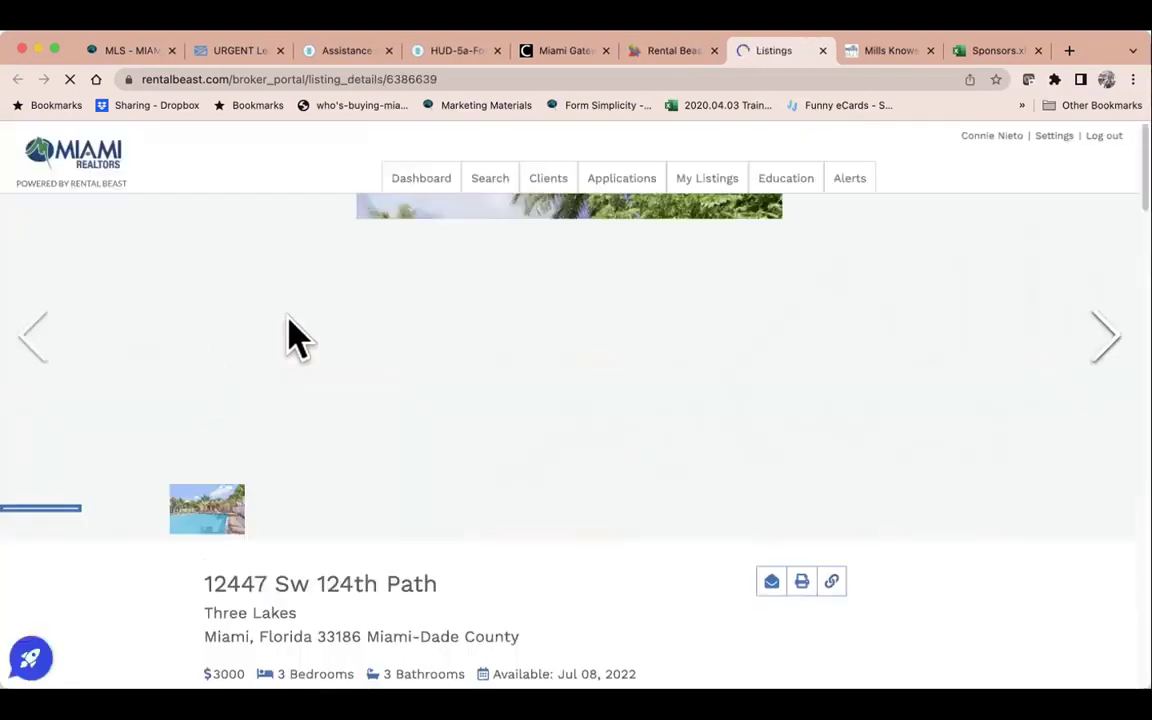
scroll(818, 437, down, 2)
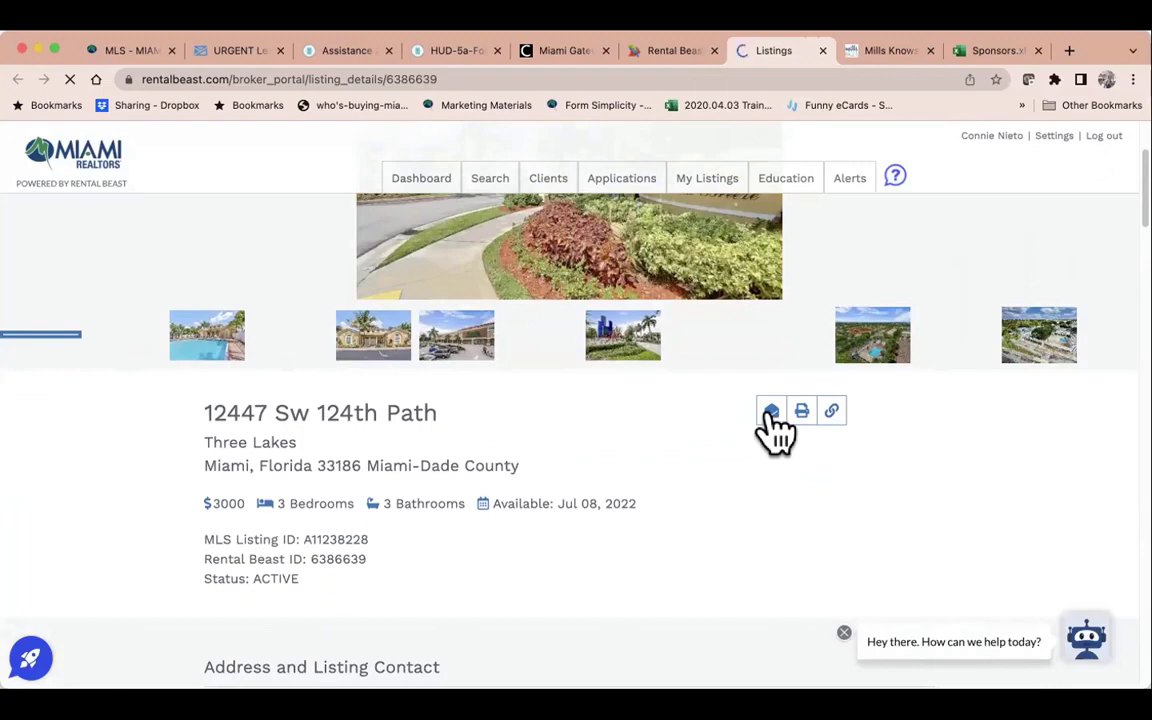
click(771, 412)
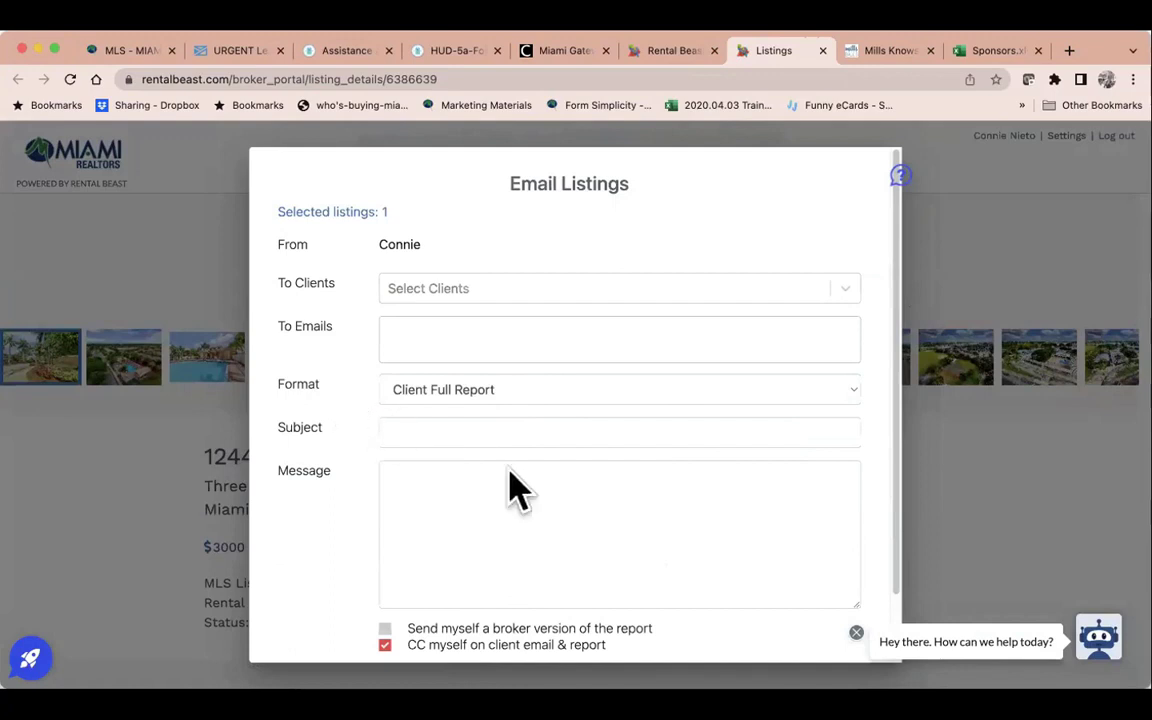
scroll(666, 345, down, 2)
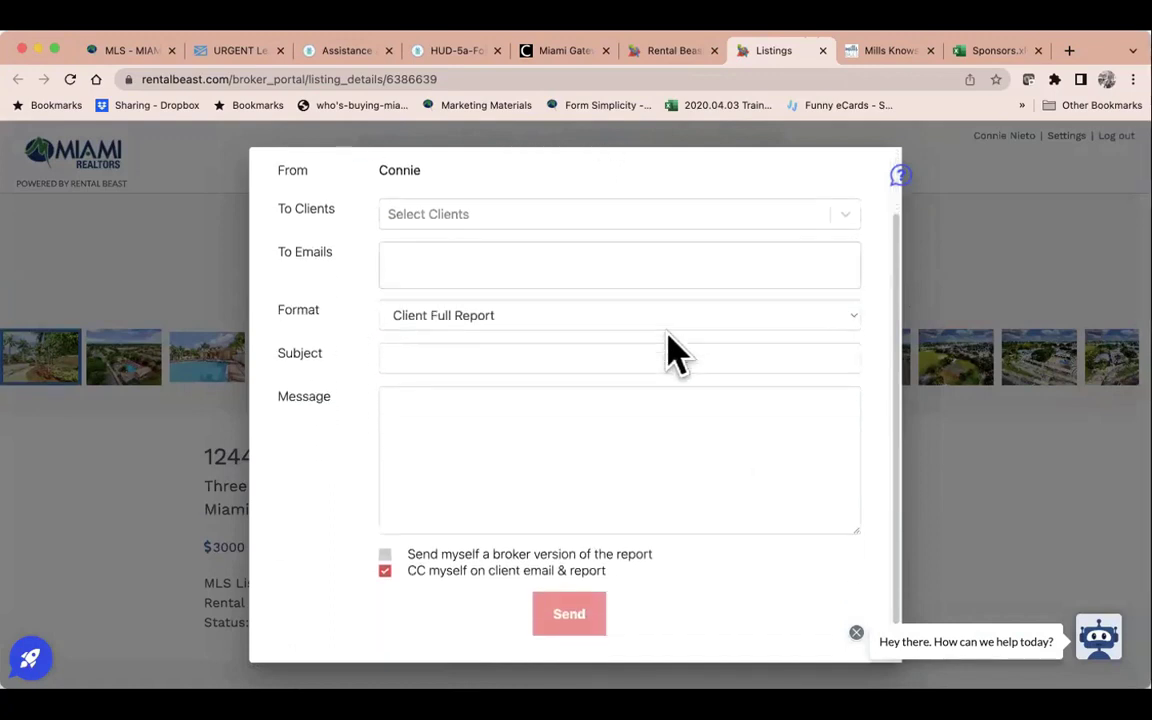
click(637, 217)
click(620, 315)
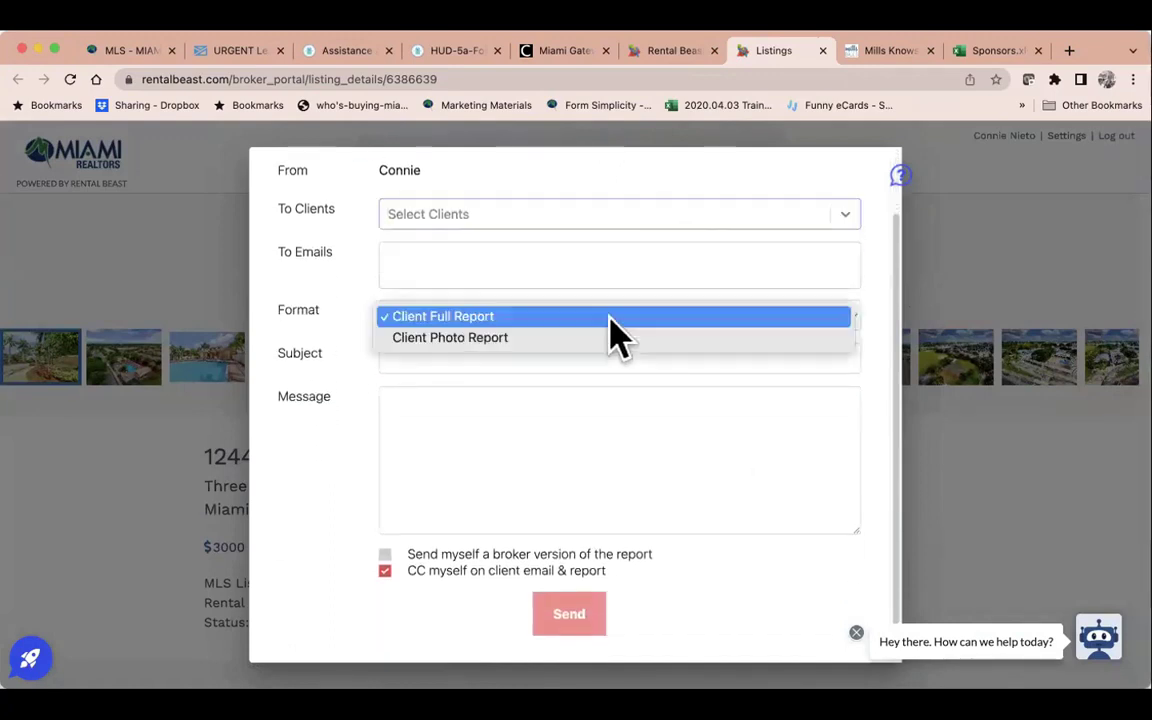
click(682, 282)
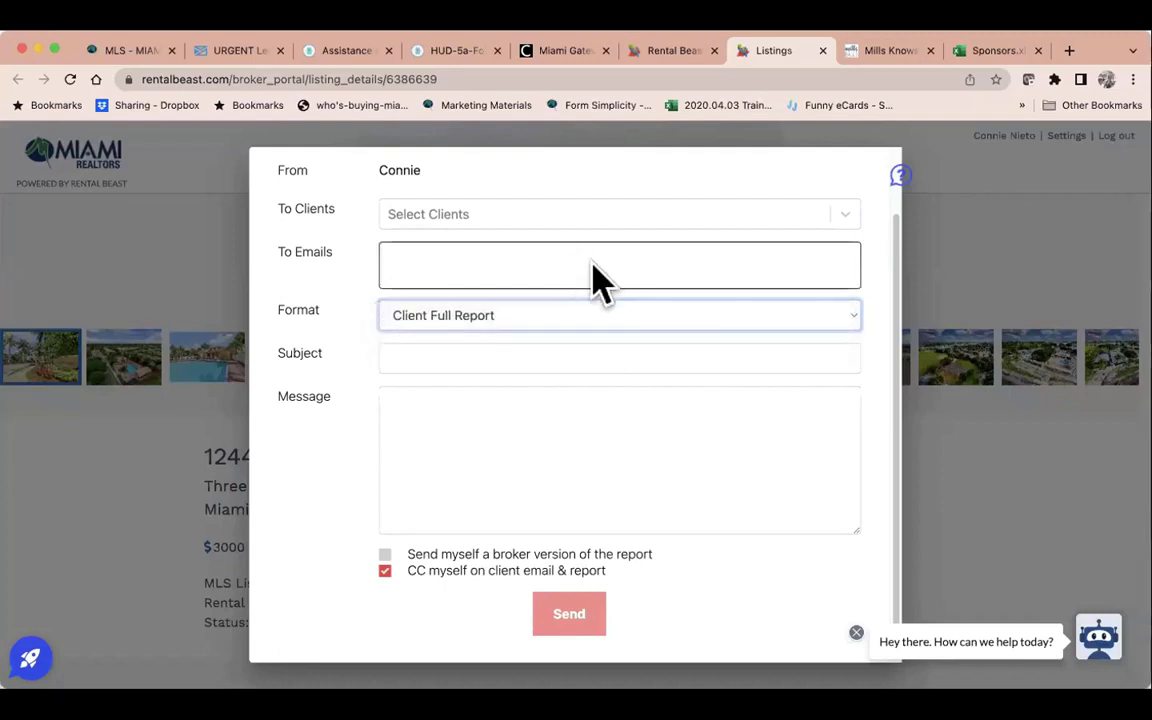
scroll(563, 490, down, 1)
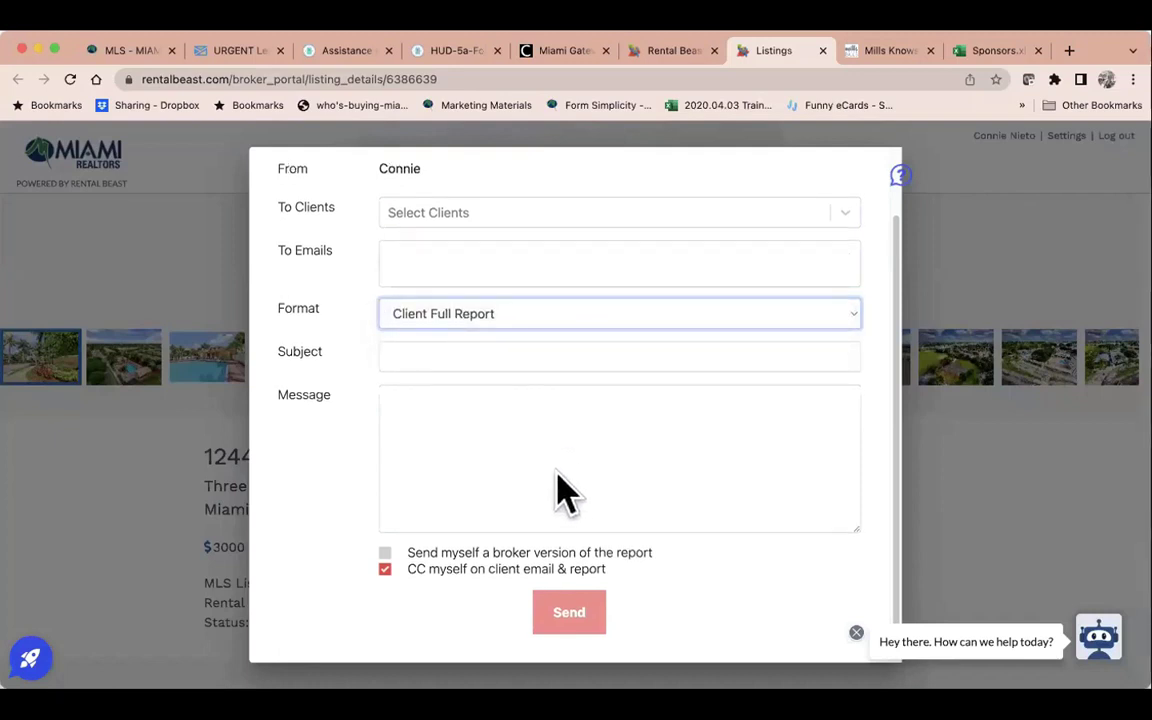
scroll(815, 580, up, 2)
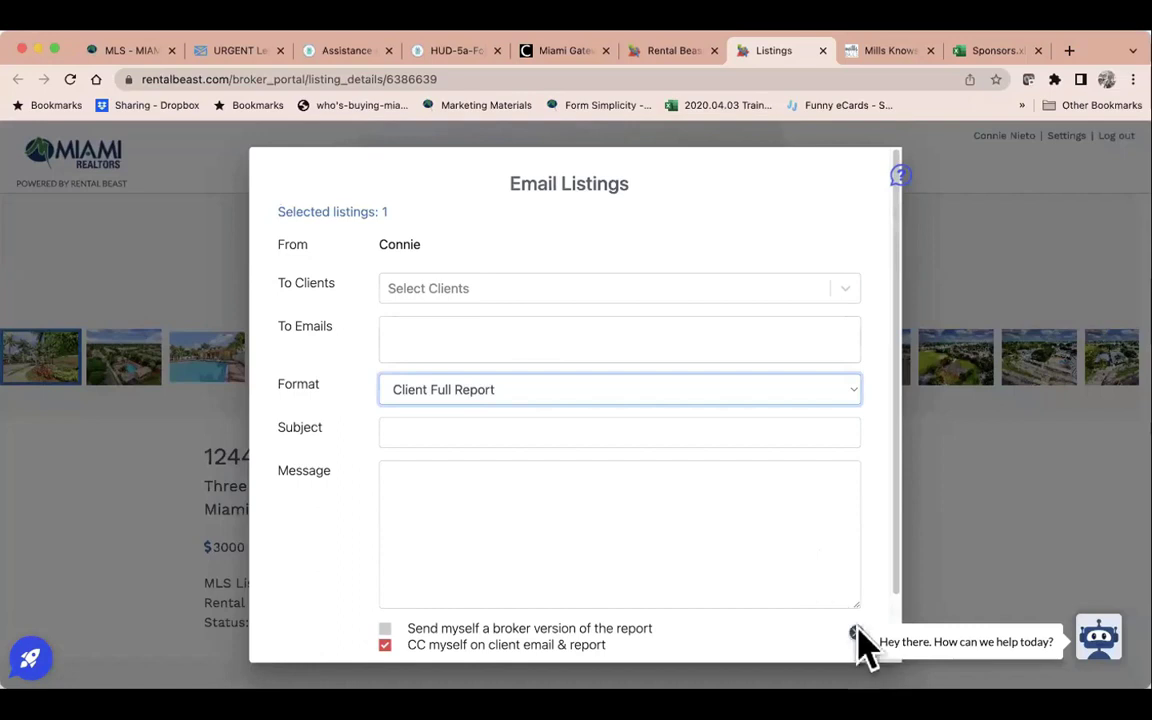
Close the email form without sending, view the aerial pool photo, then go to Clients.
click(855, 632)
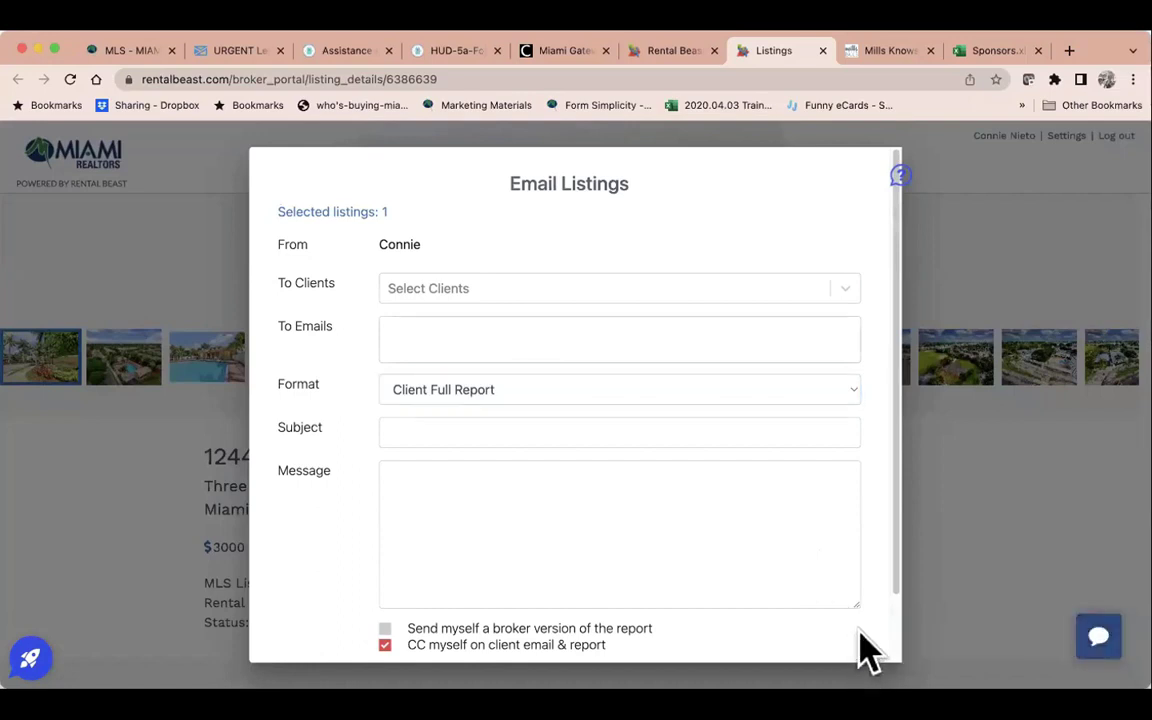
scroll(868, 572, down, 2)
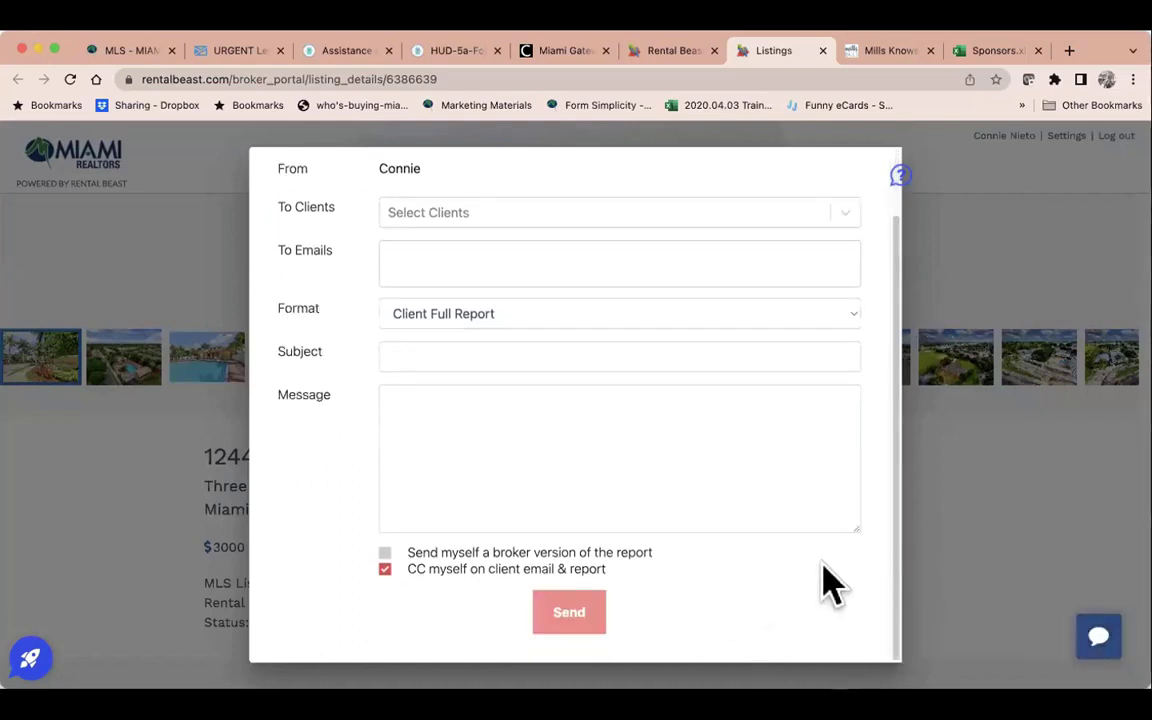
scroll(823, 565, up, 2)
click(931, 185)
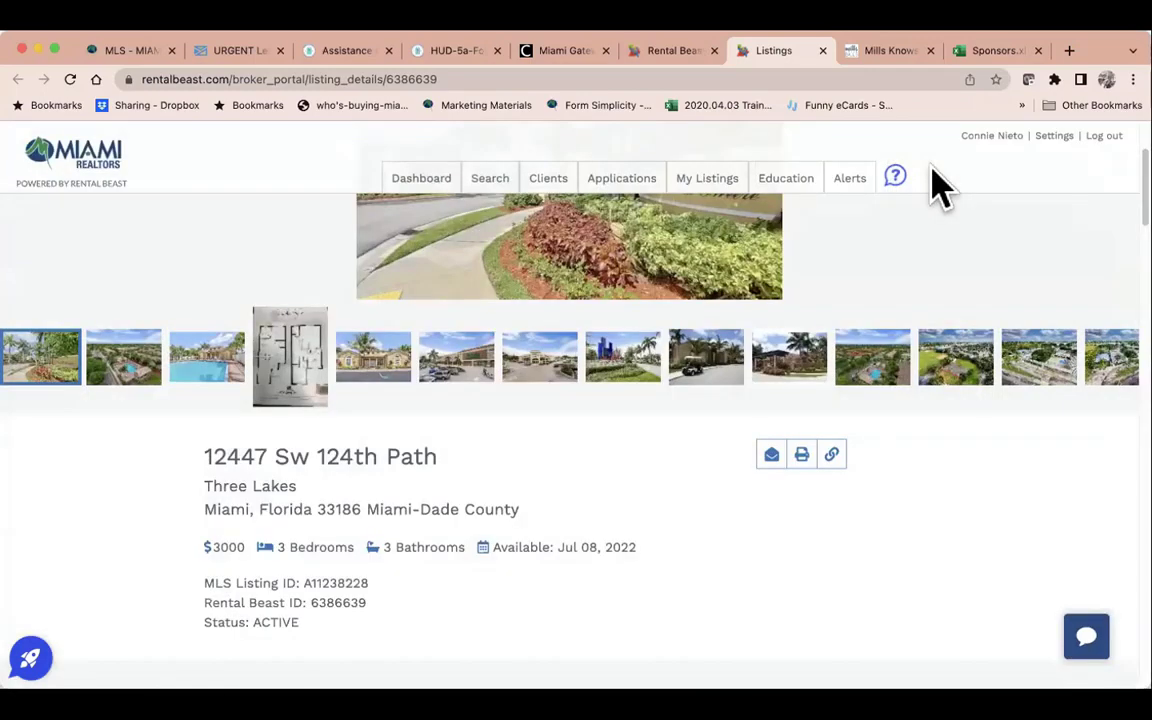
scroll(880, 215, down, 1)
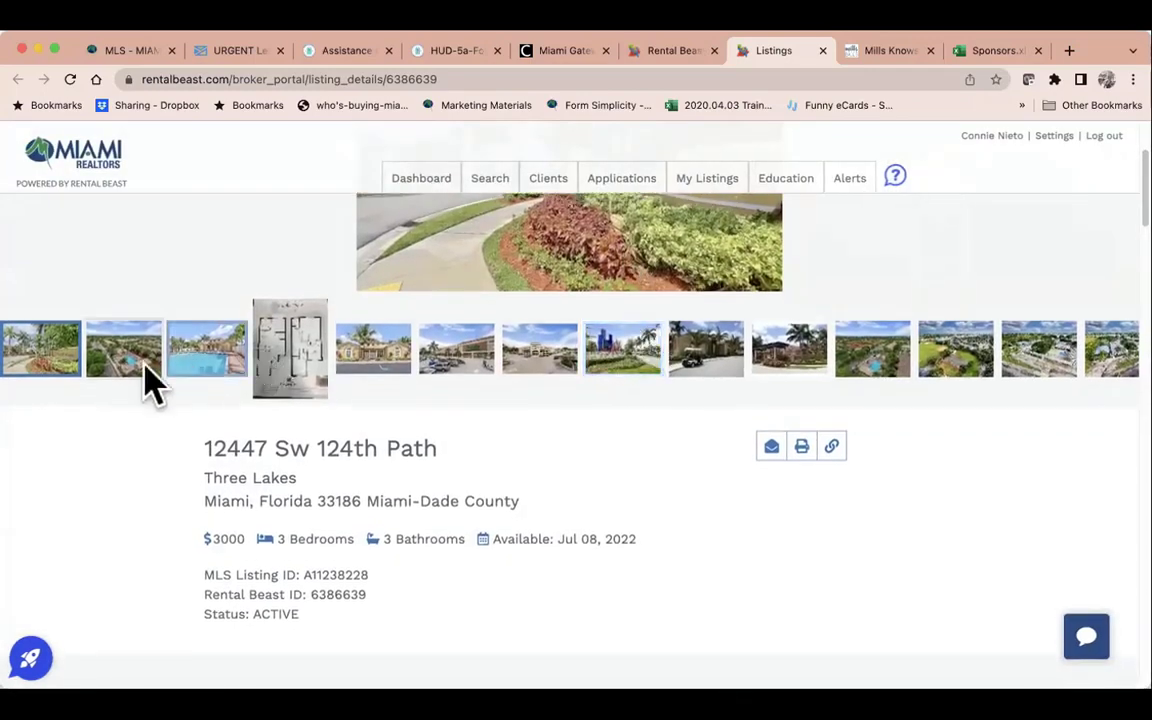
click(143, 365)
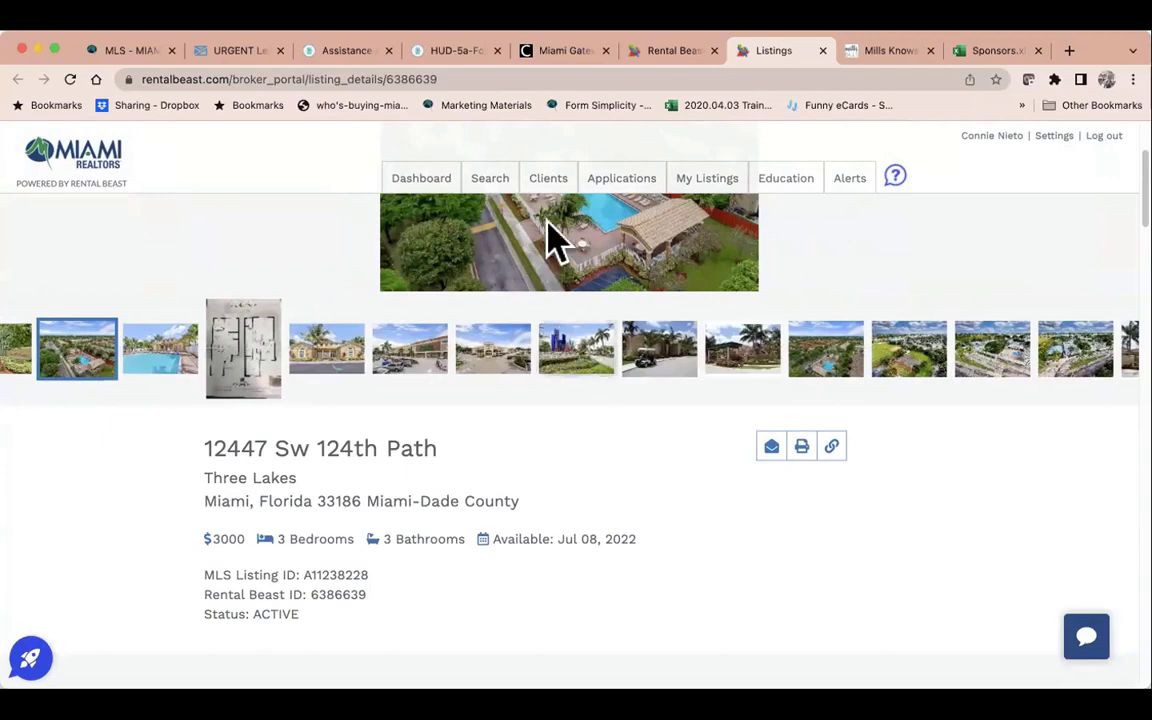
click(548, 182)
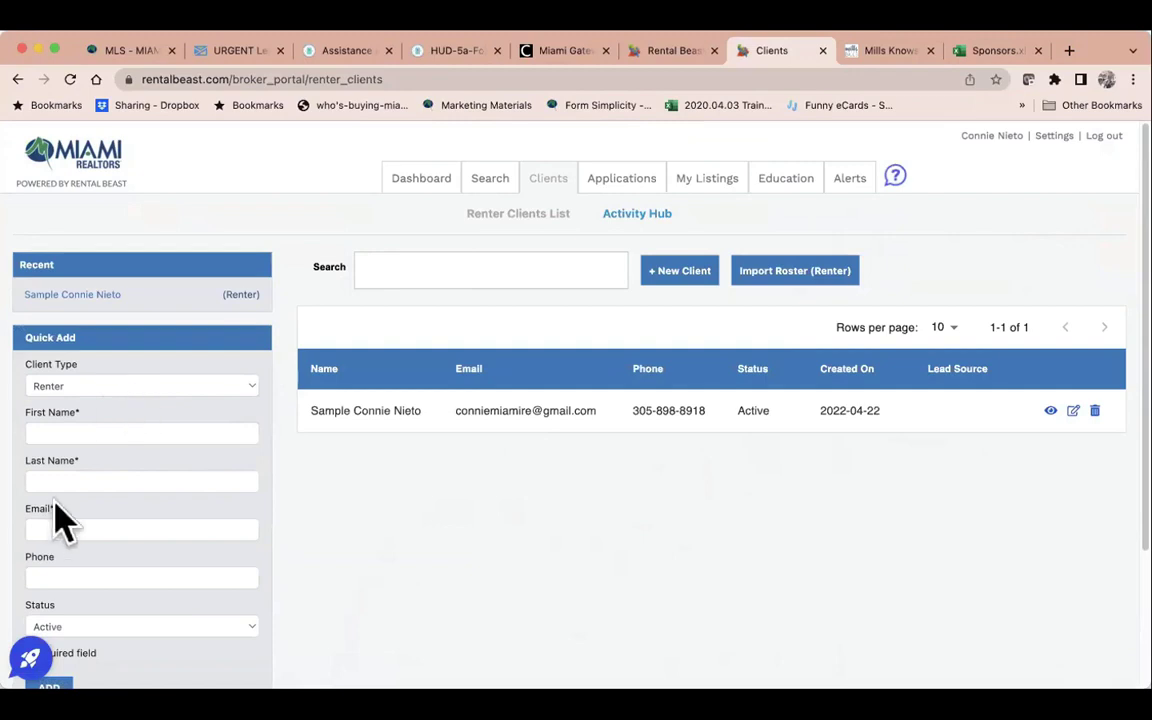
Start adding a new renter client and scroll through the form.
click(680, 271)
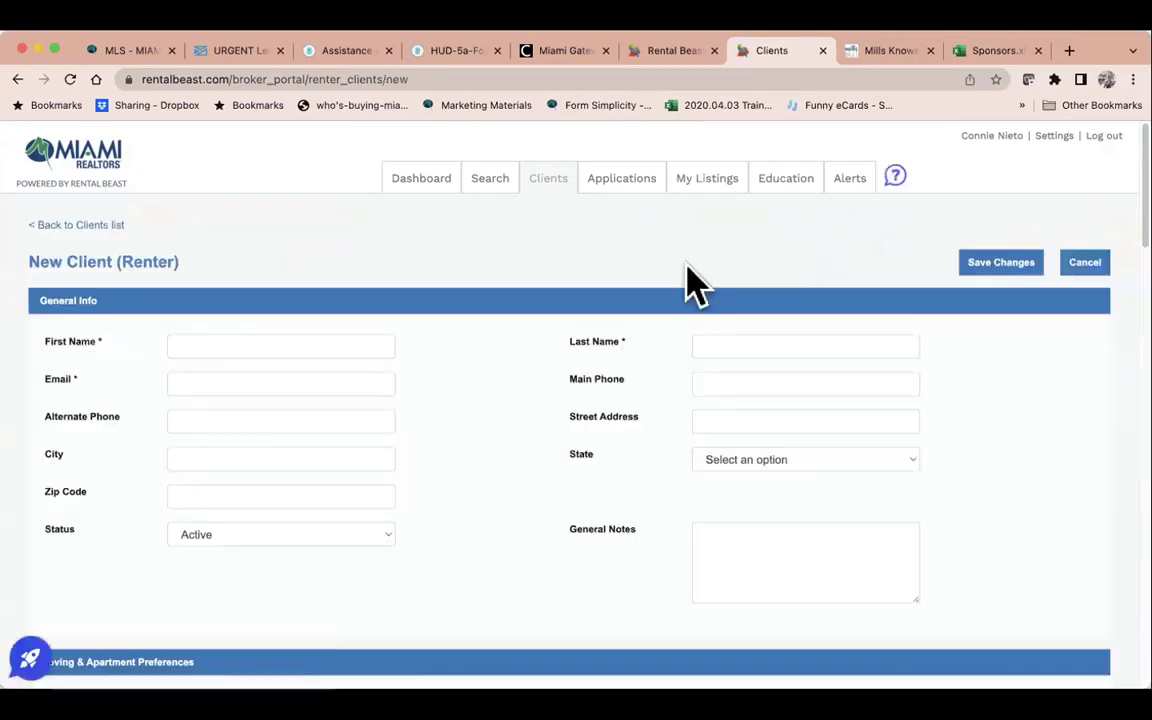
scroll(411, 509, down, 5)
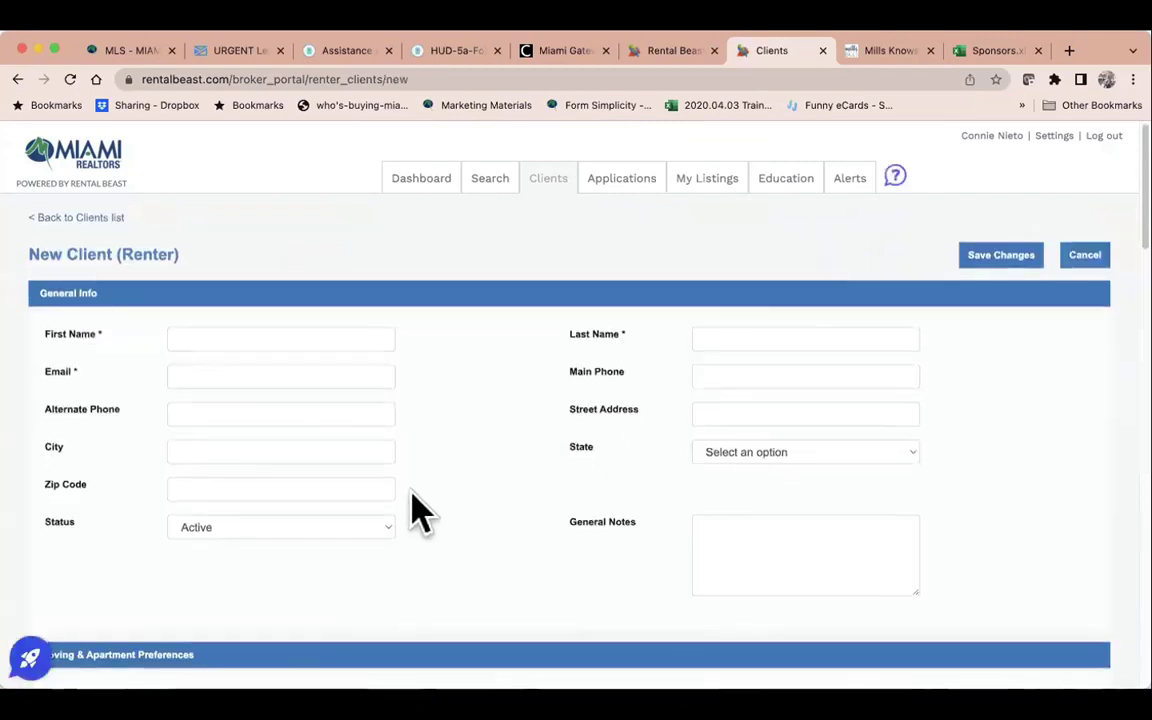
scroll(418, 510, down, 3)
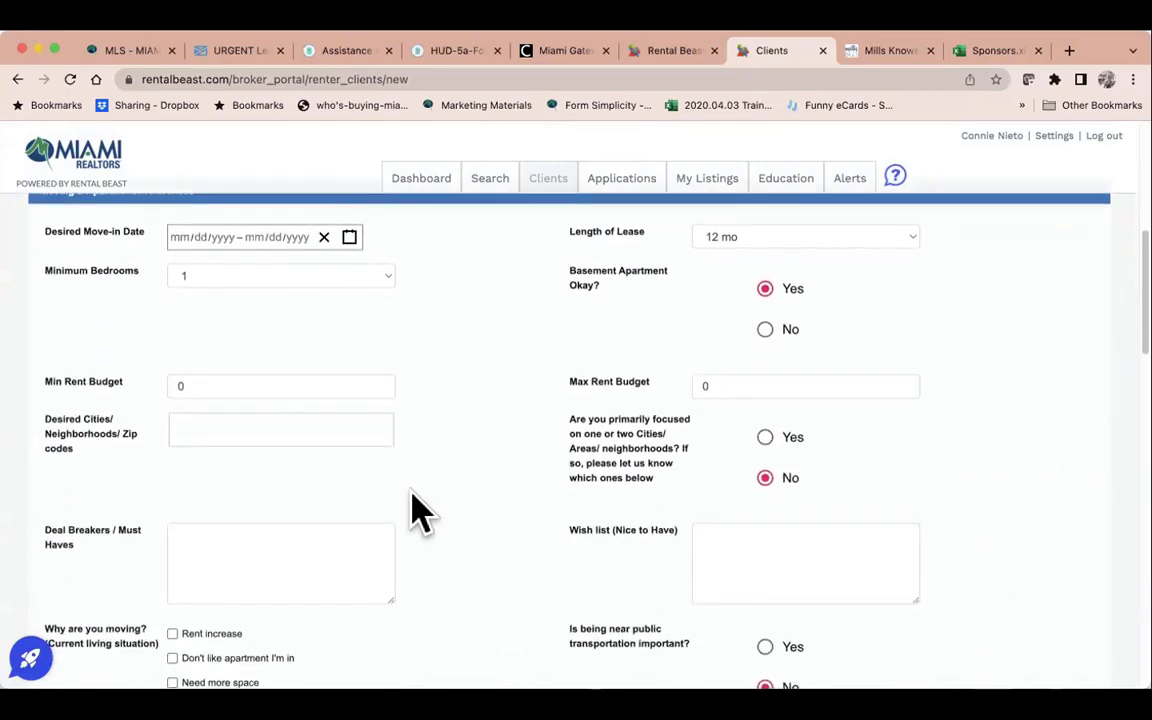
Check the Applications and My Listings pages, then open the Education training portal.
click(606, 189)
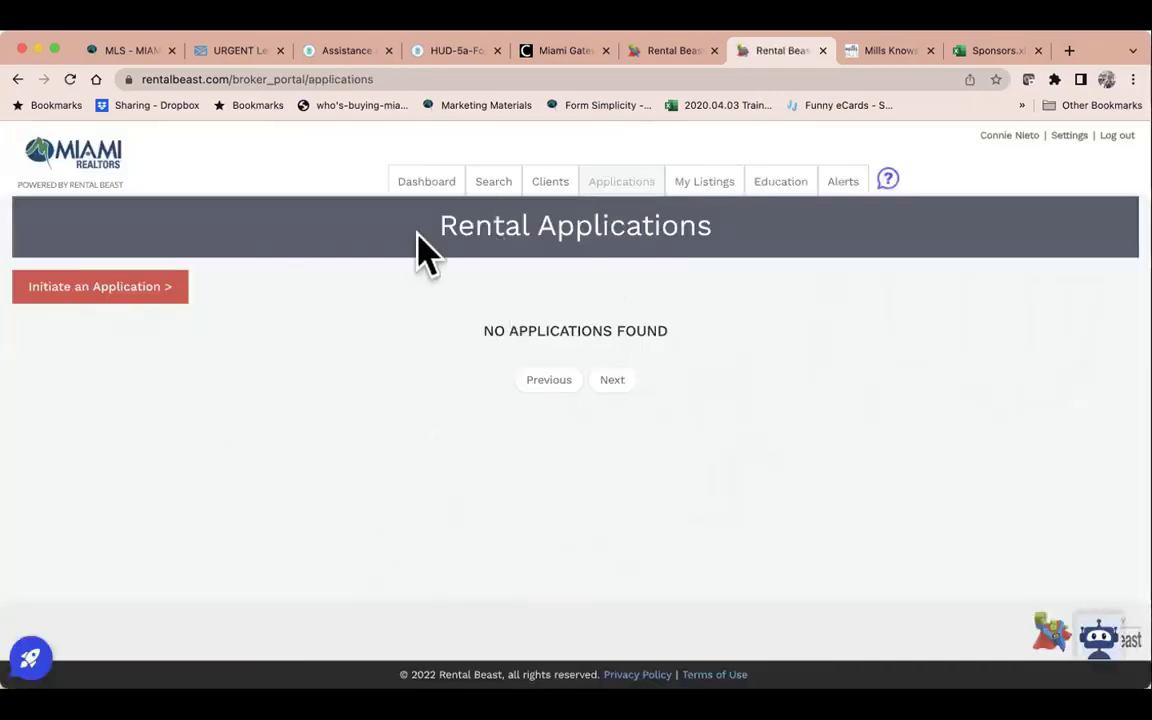
click(700, 198)
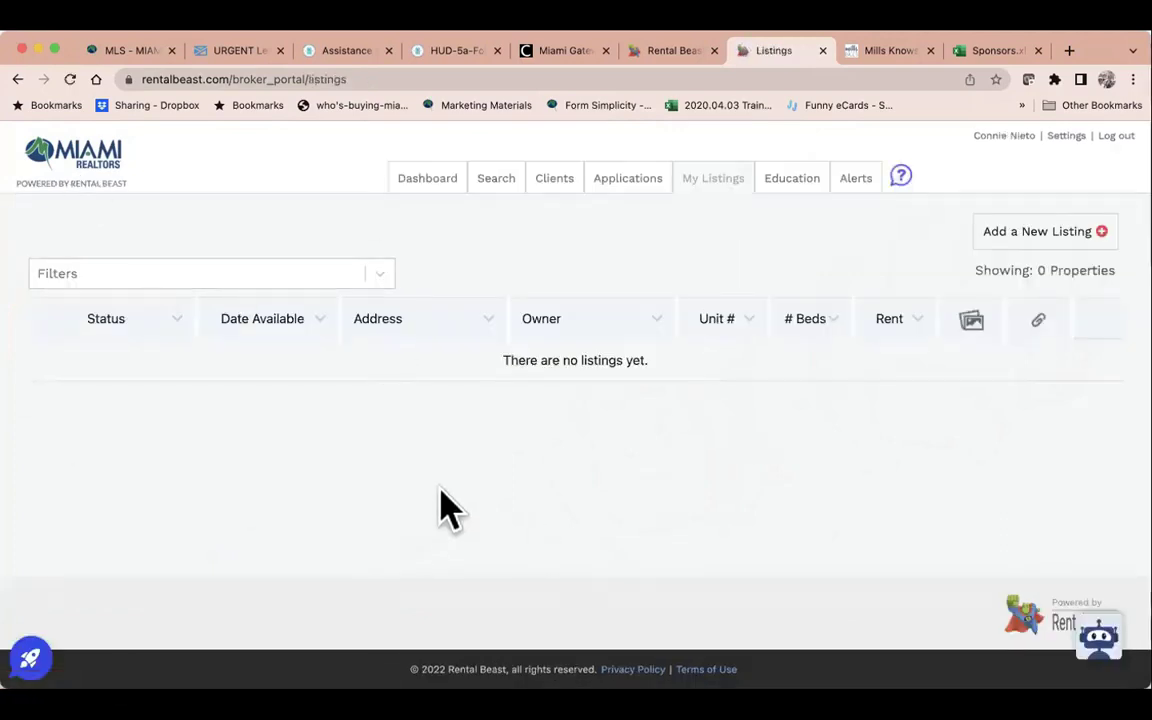
click(791, 196)
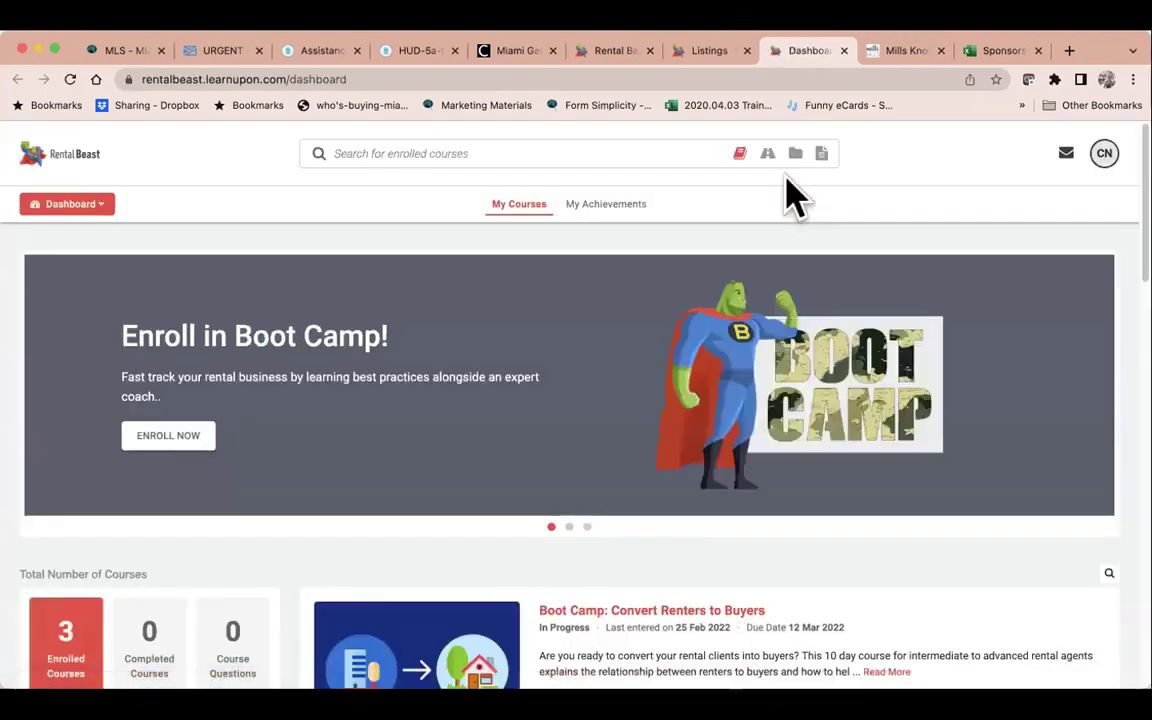
Browse the LearnUpon dashboard and open the 23 modules of Boot Camp: Rentals Fast Start.
scroll(790, 196, down, 2)
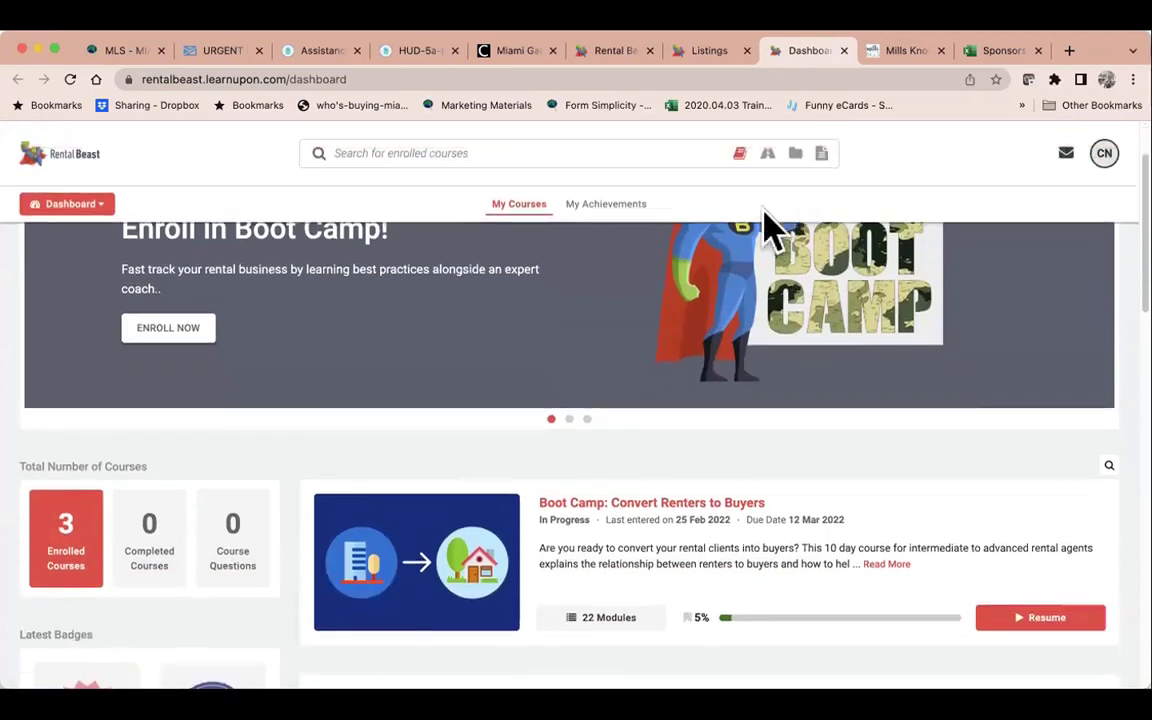
scroll(490, 330, up, 2)
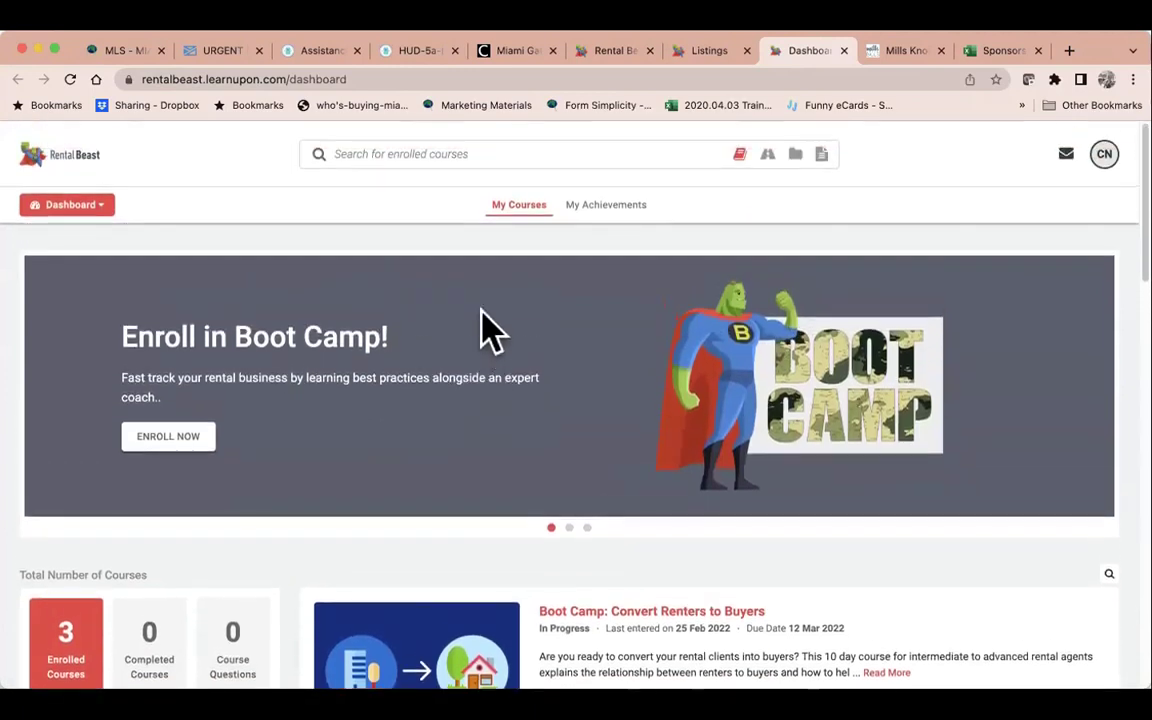
click(513, 55)
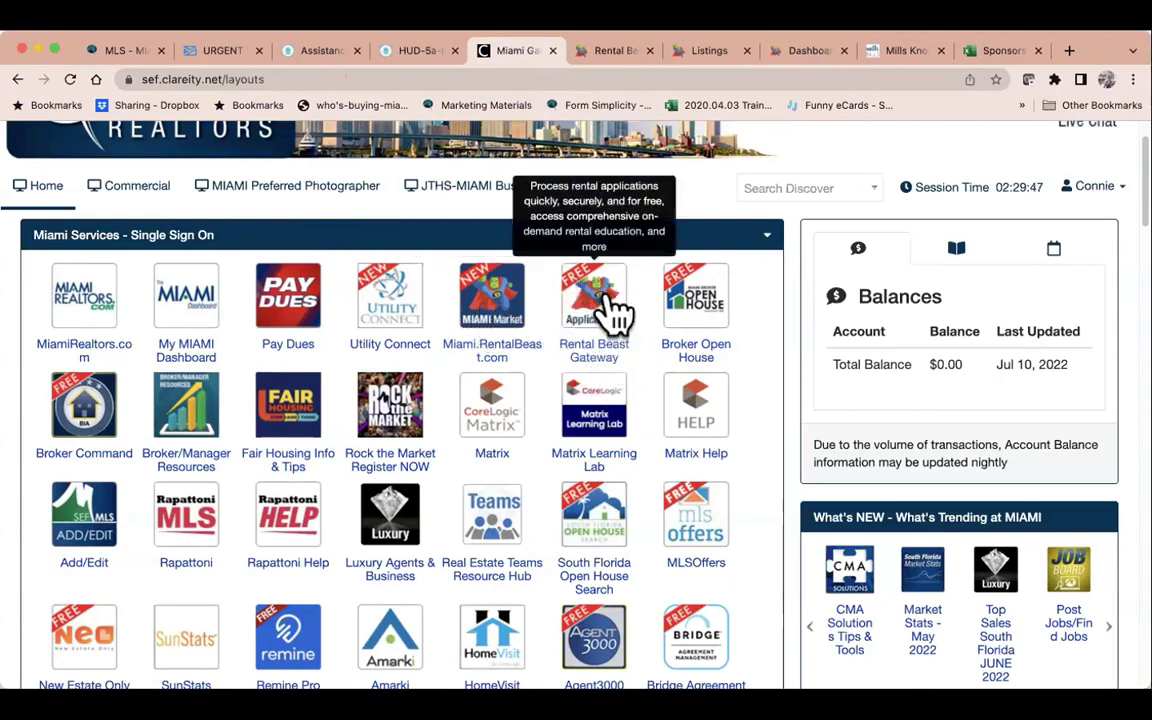
click(792, 55)
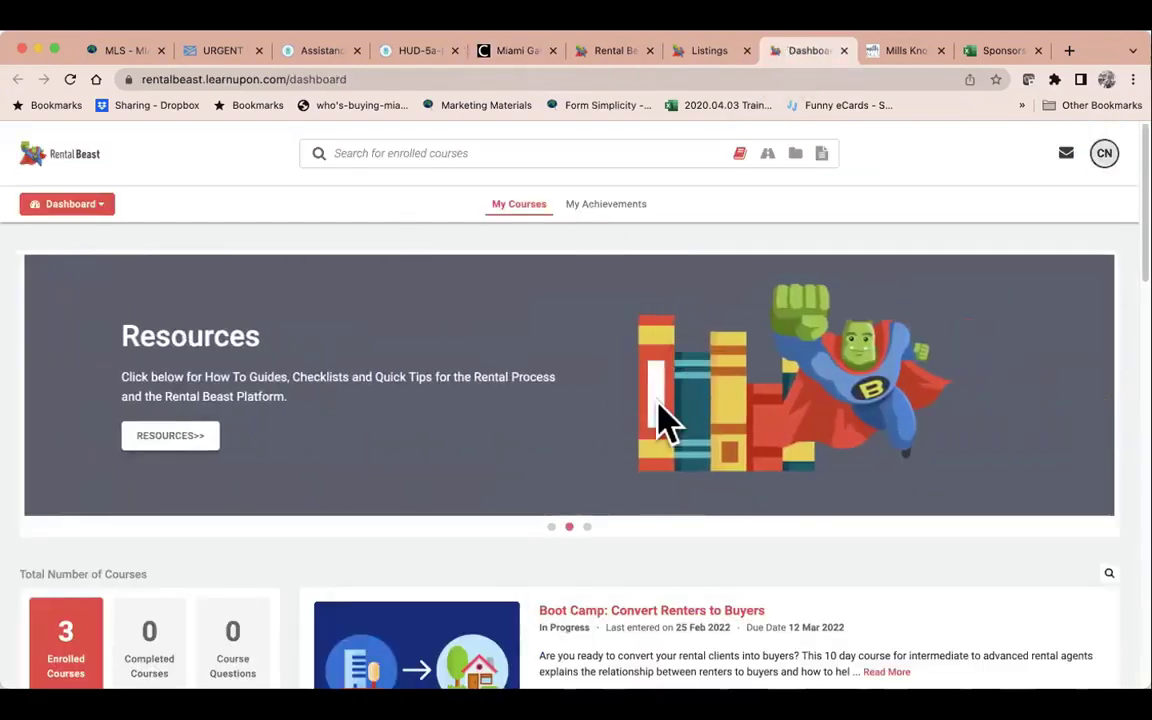
scroll(578, 368, down, 2)
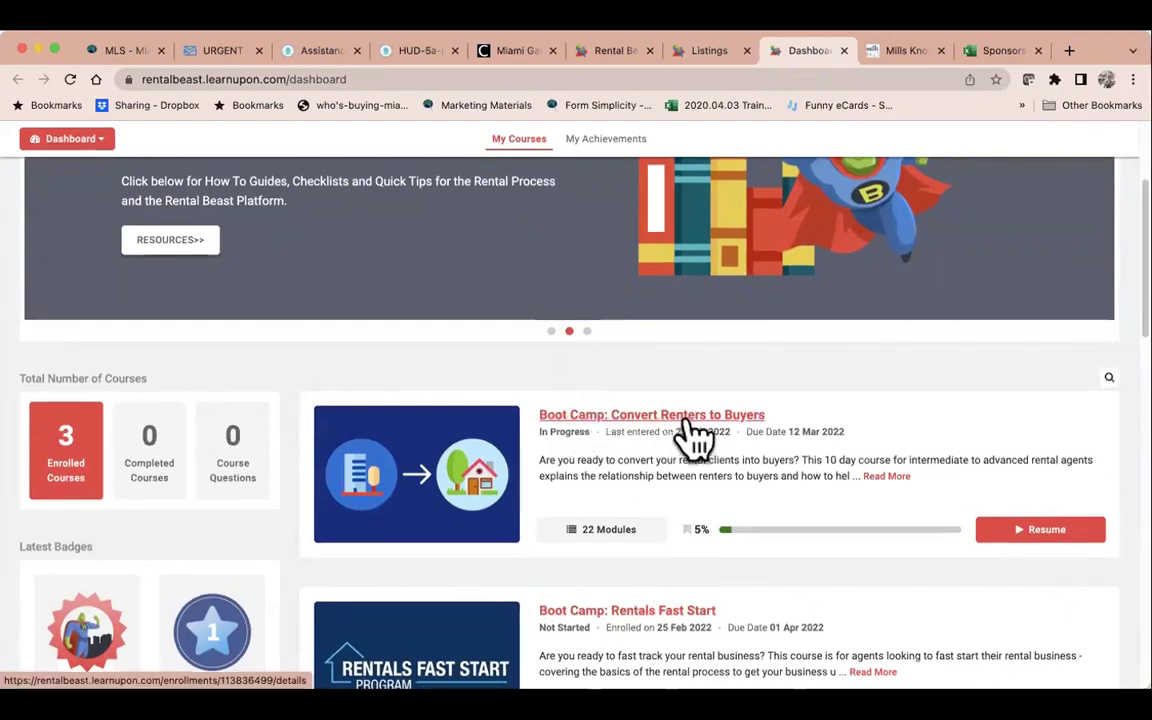
scroll(695, 435, down, 2)
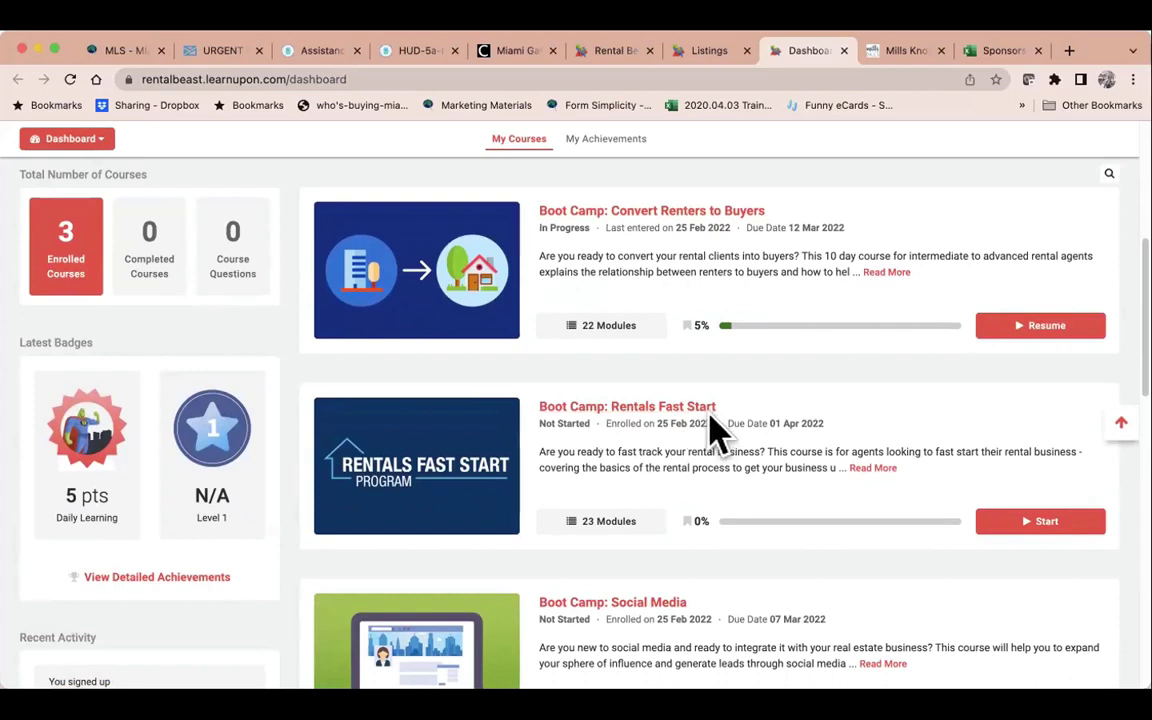
scroll(752, 450, down, 2)
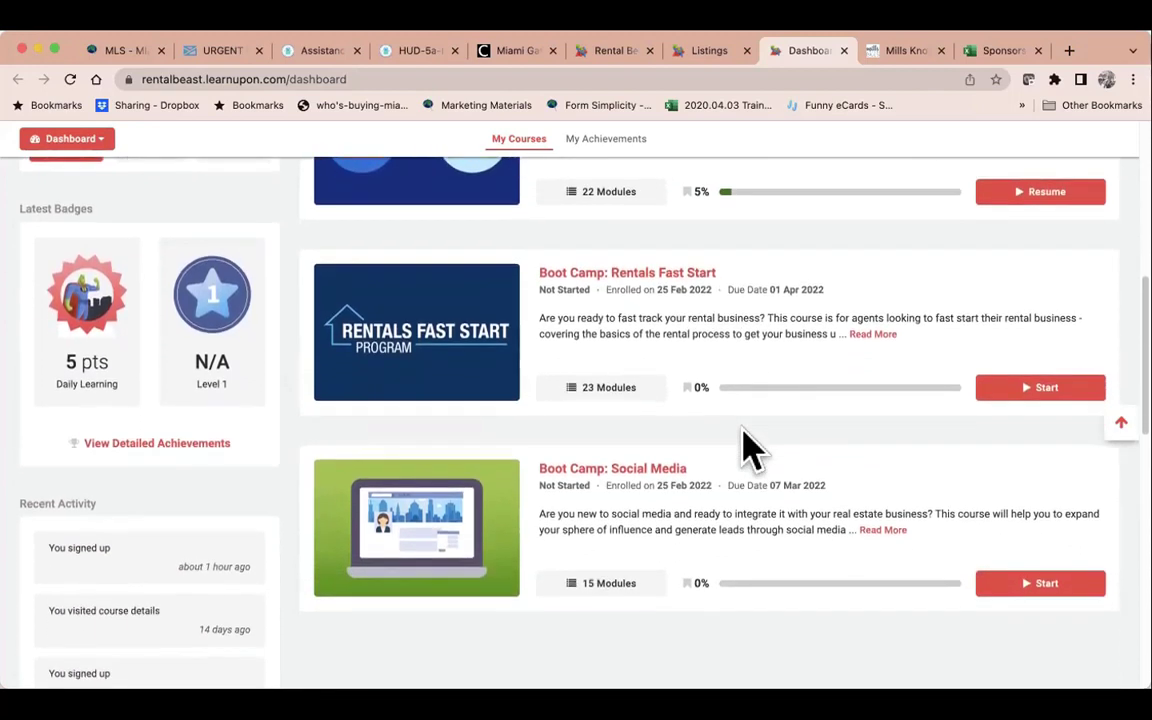
click(607, 387)
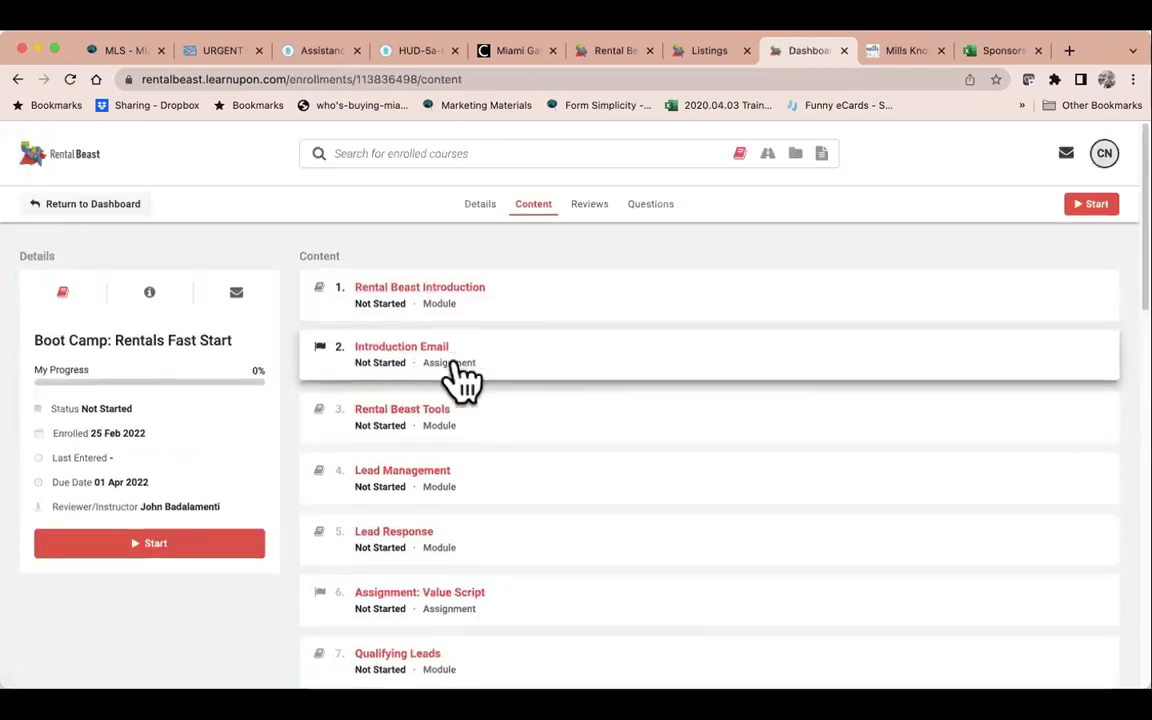
Scroll through the Rentals Fast Start module list, starting from Rental Beast Introduction.
scroll(445, 375, down, 2)
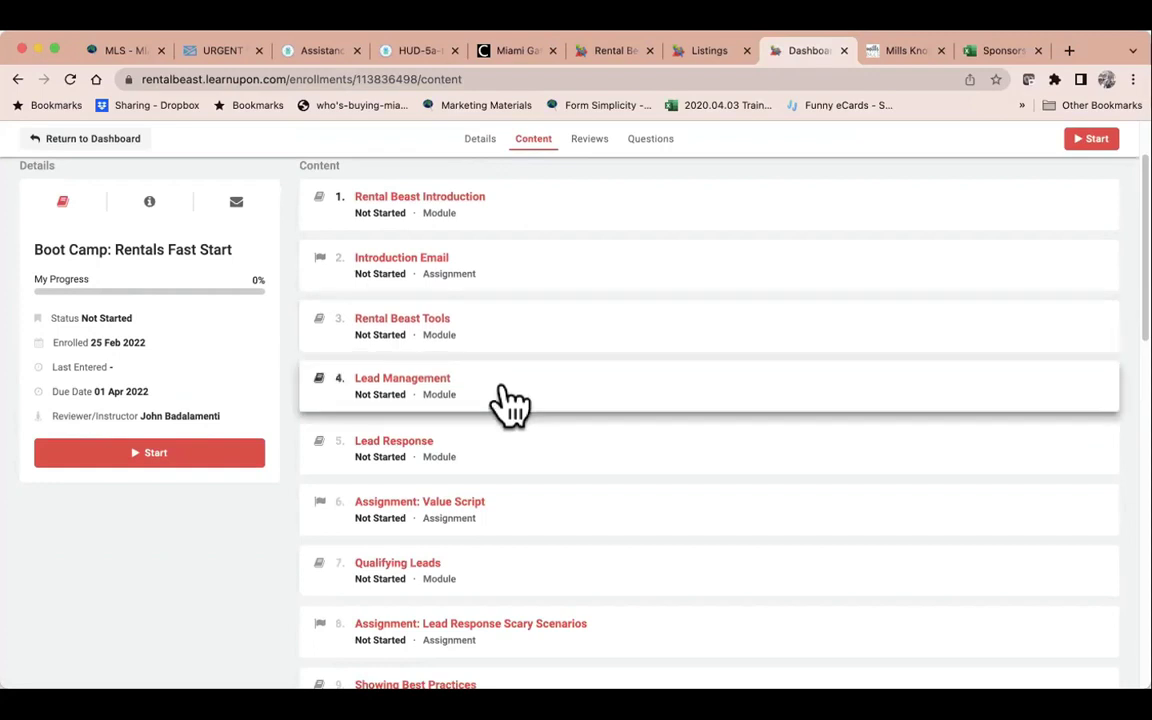
scroll(510, 400, down, 2)
scroll(510, 402, down, 3)
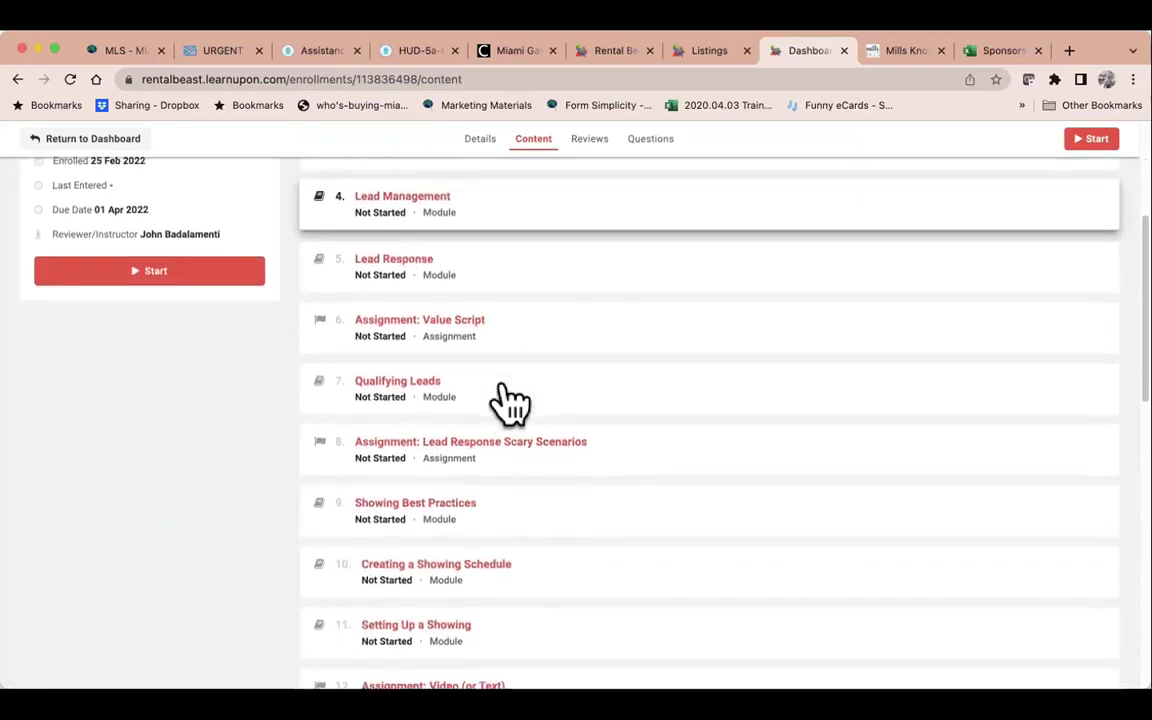
scroll(510, 400, down, 2)
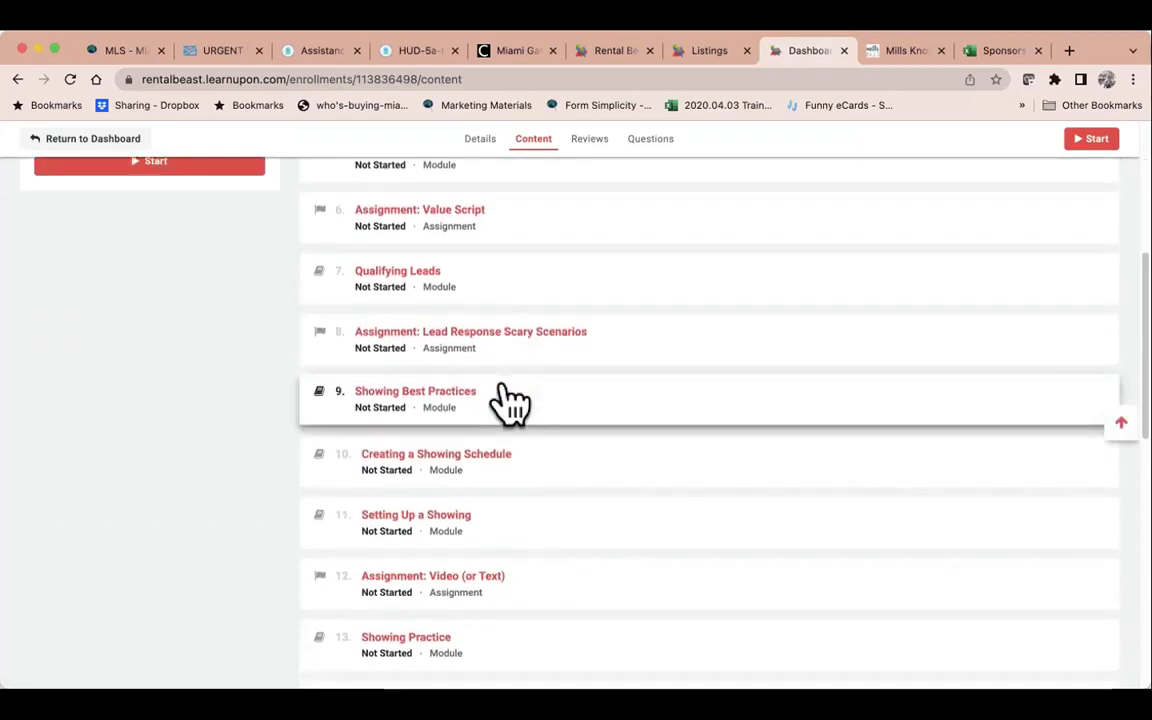
scroll(510, 400, down, 5)
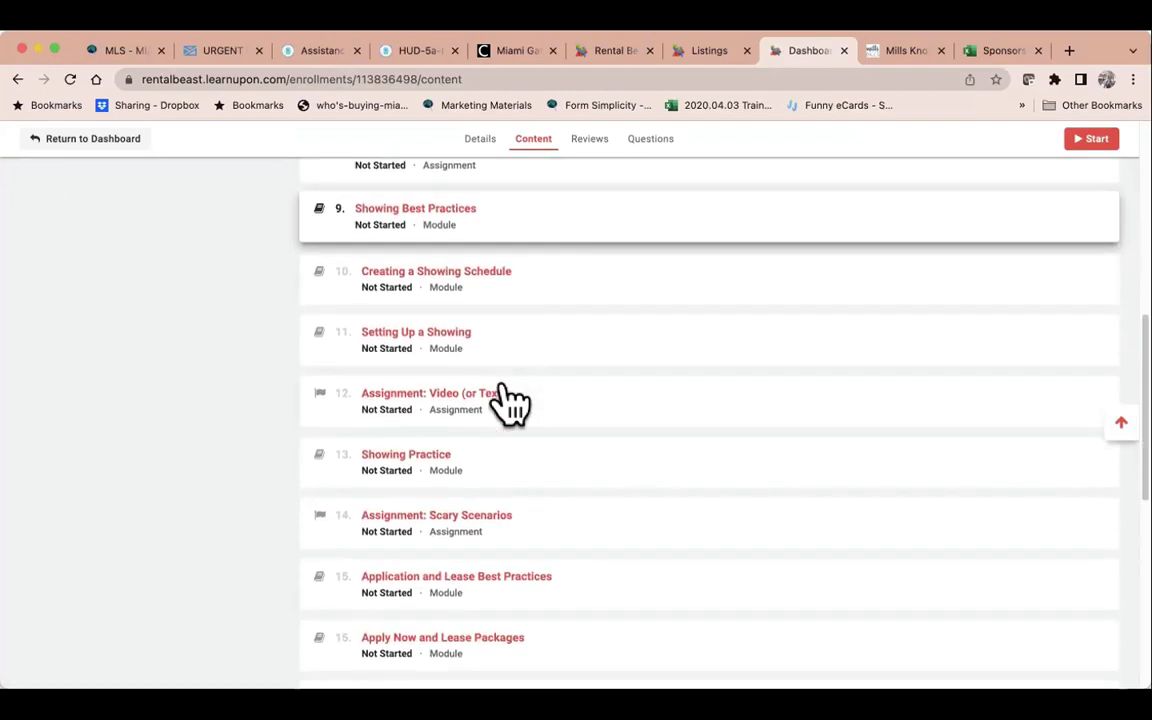
scroll(510, 402, down, 1)
scroll(510, 400, down, 2)
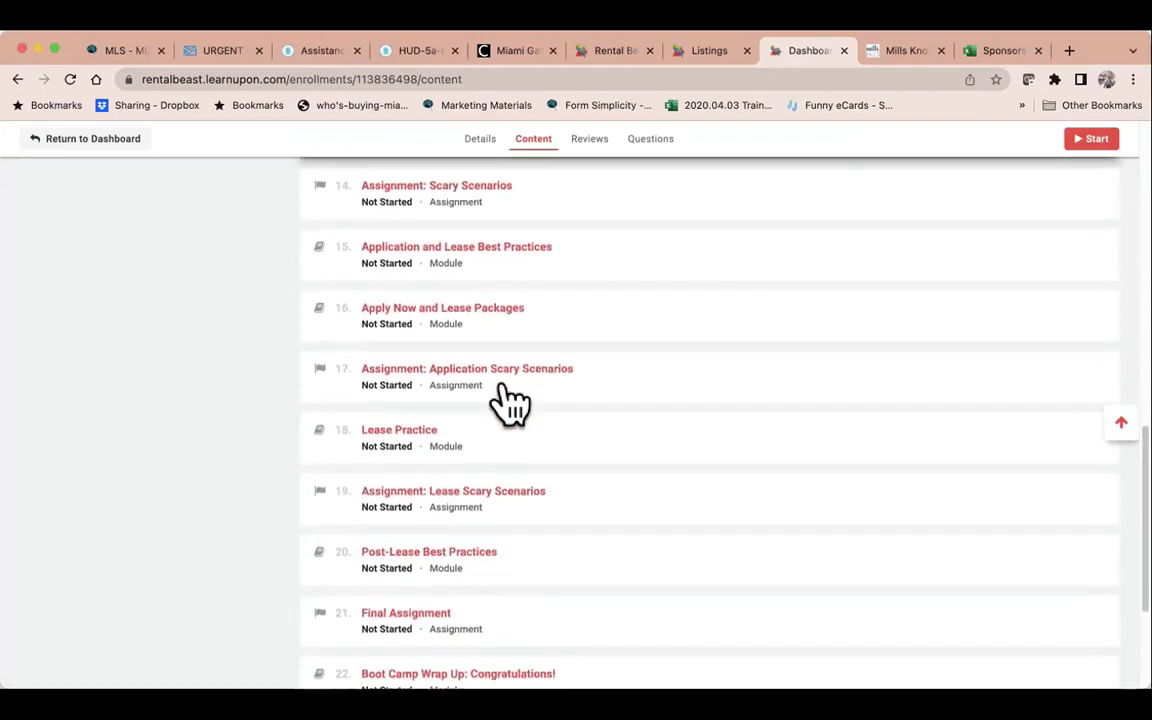
scroll(507, 404, up, 5)
scroll(508, 405, up, 5)
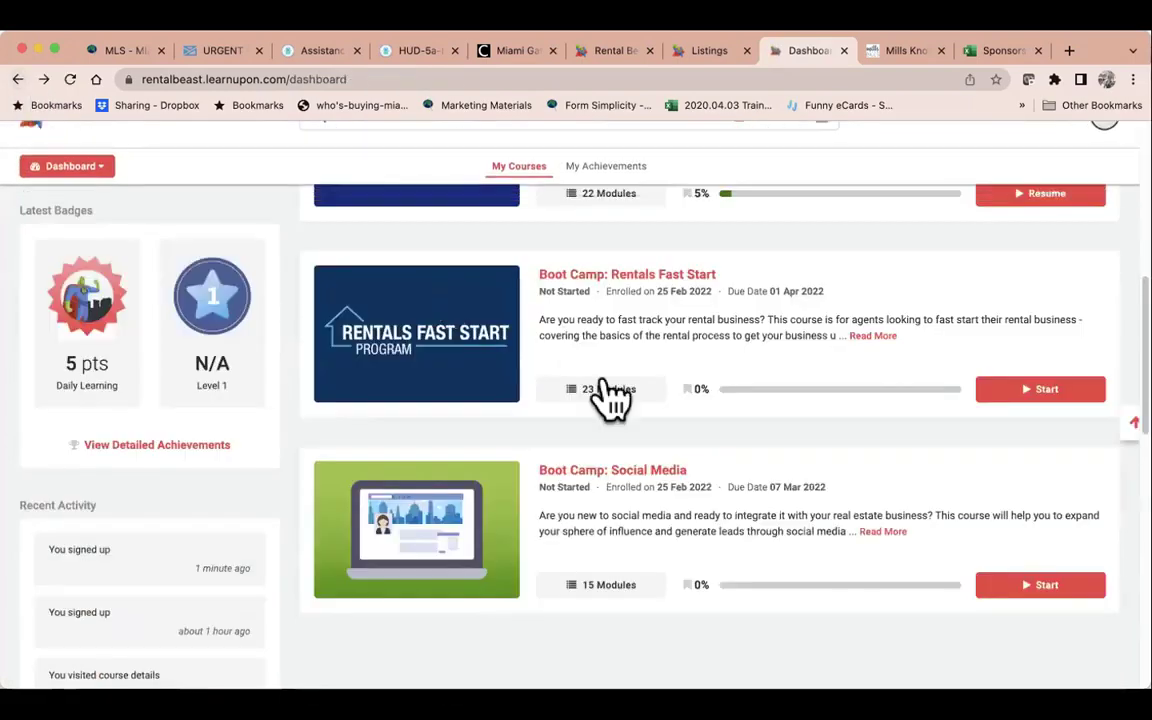
scroll(697, 468, down, 3)
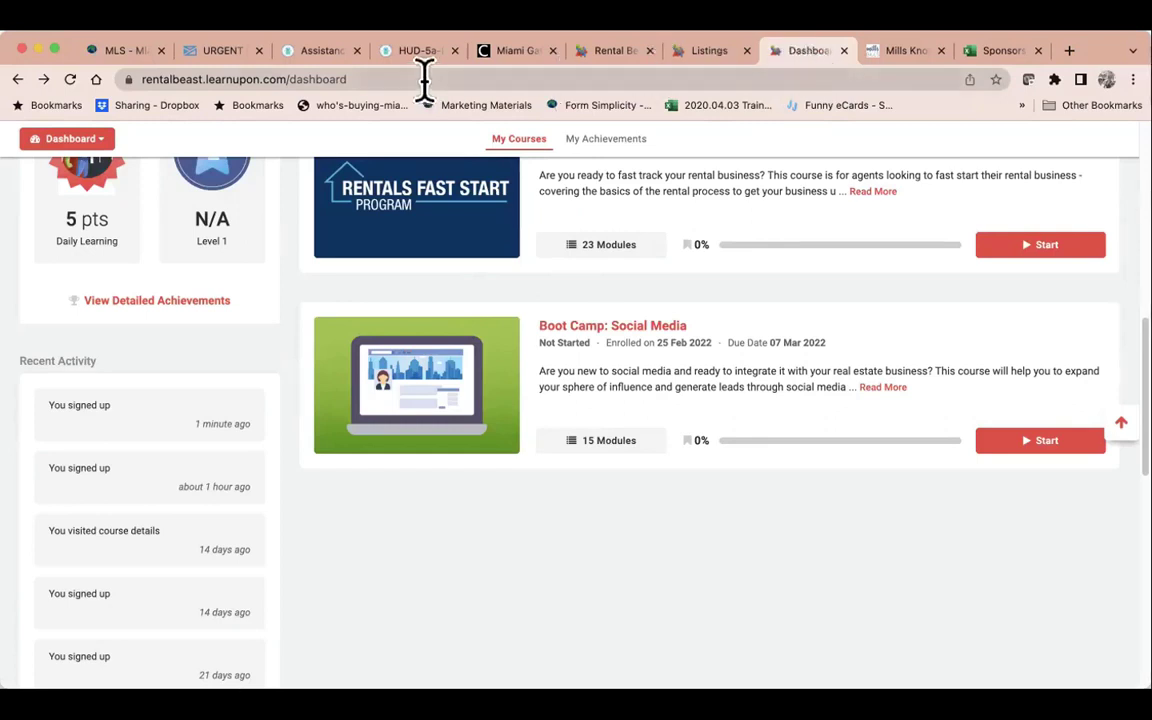
Launch MyRental Tenant Screening from the Miami Clareity apps grid, retrying after the 500 error.
click(528, 64)
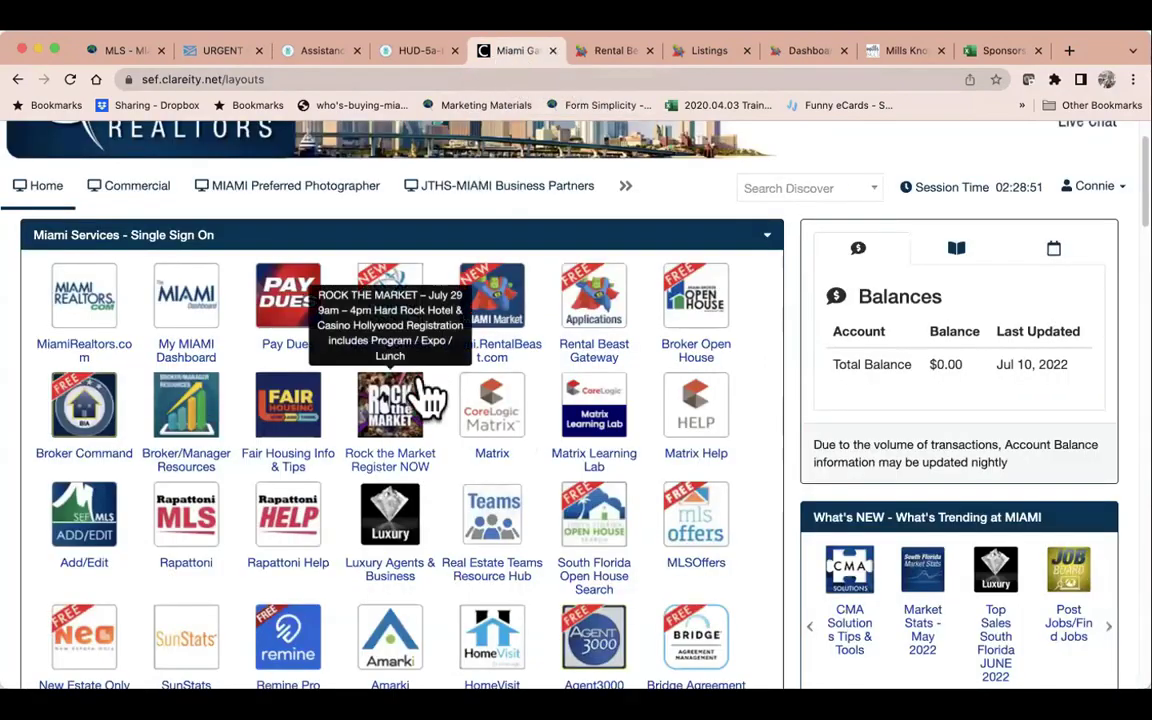
scroll(428, 397, down, 5)
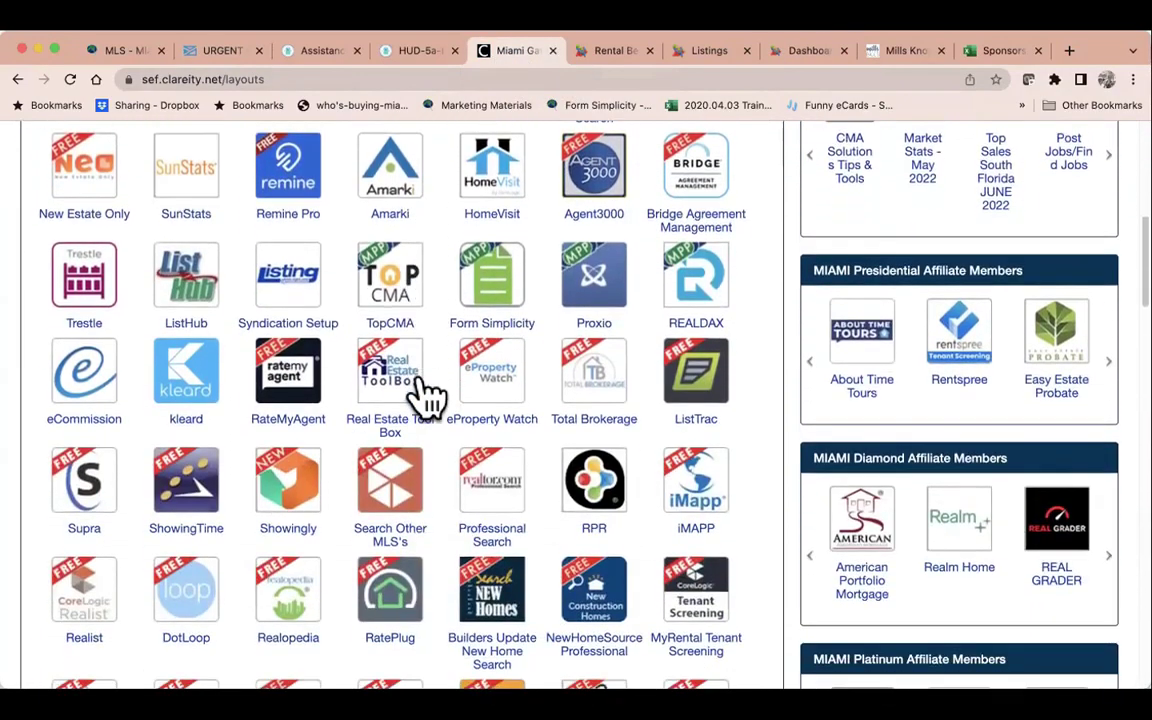
scroll(428, 397, down, 3)
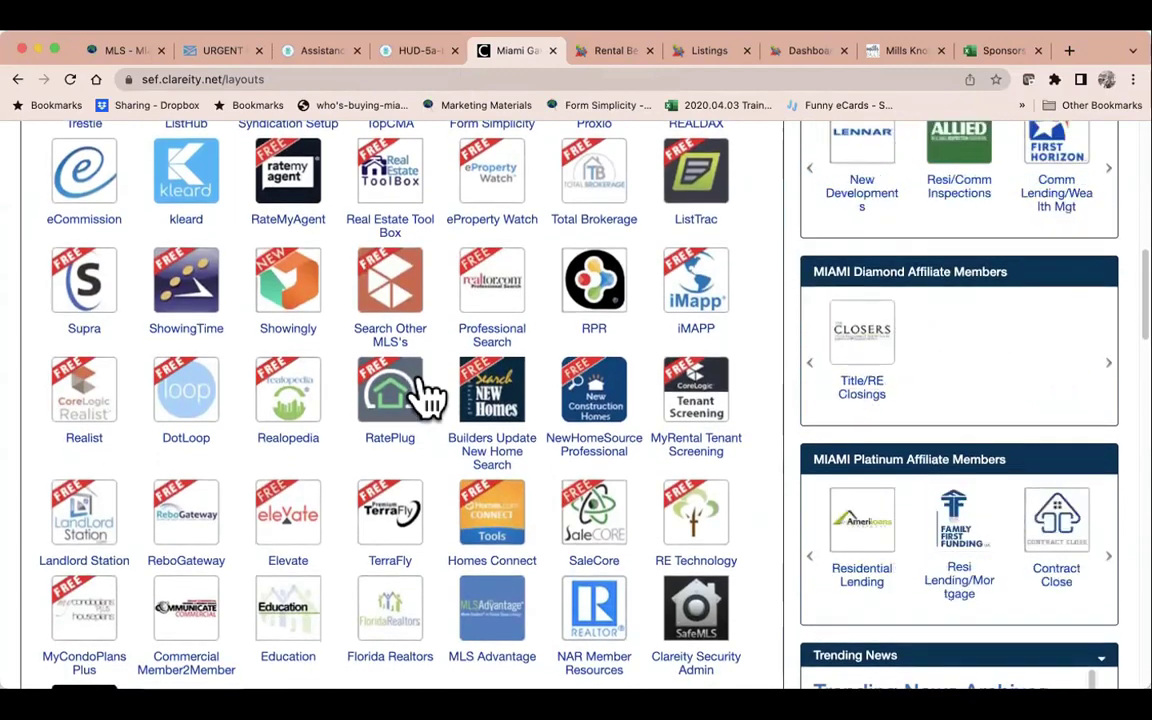
click(706, 452)
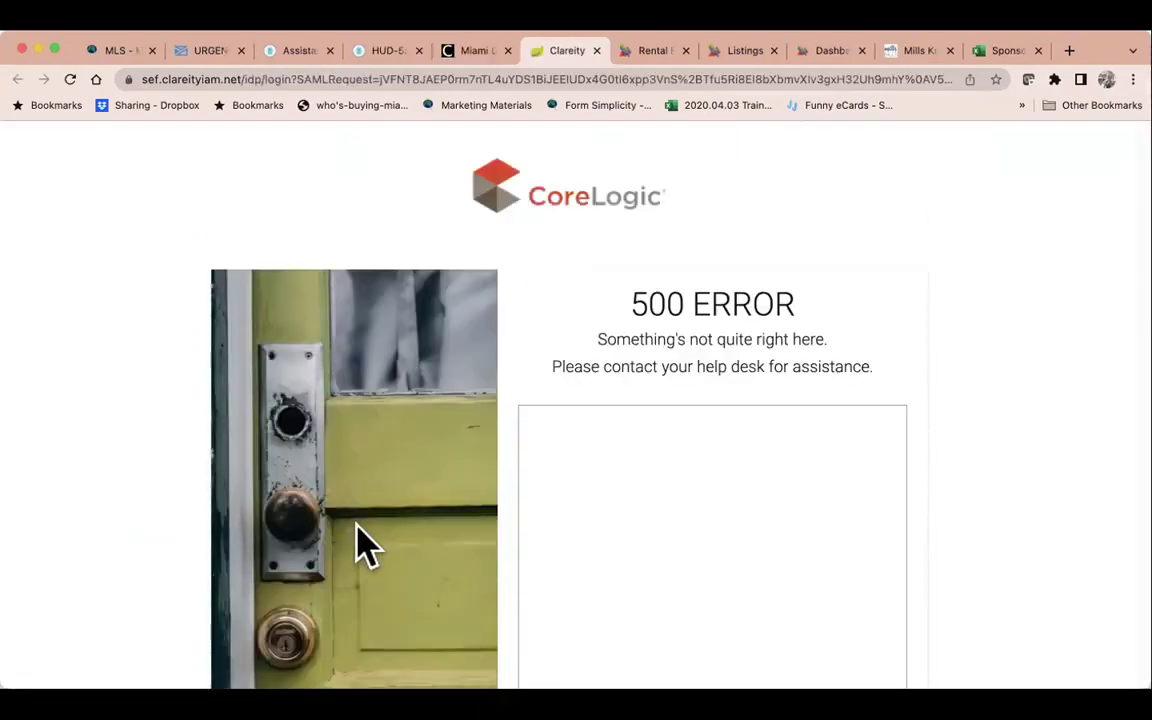
click(476, 51)
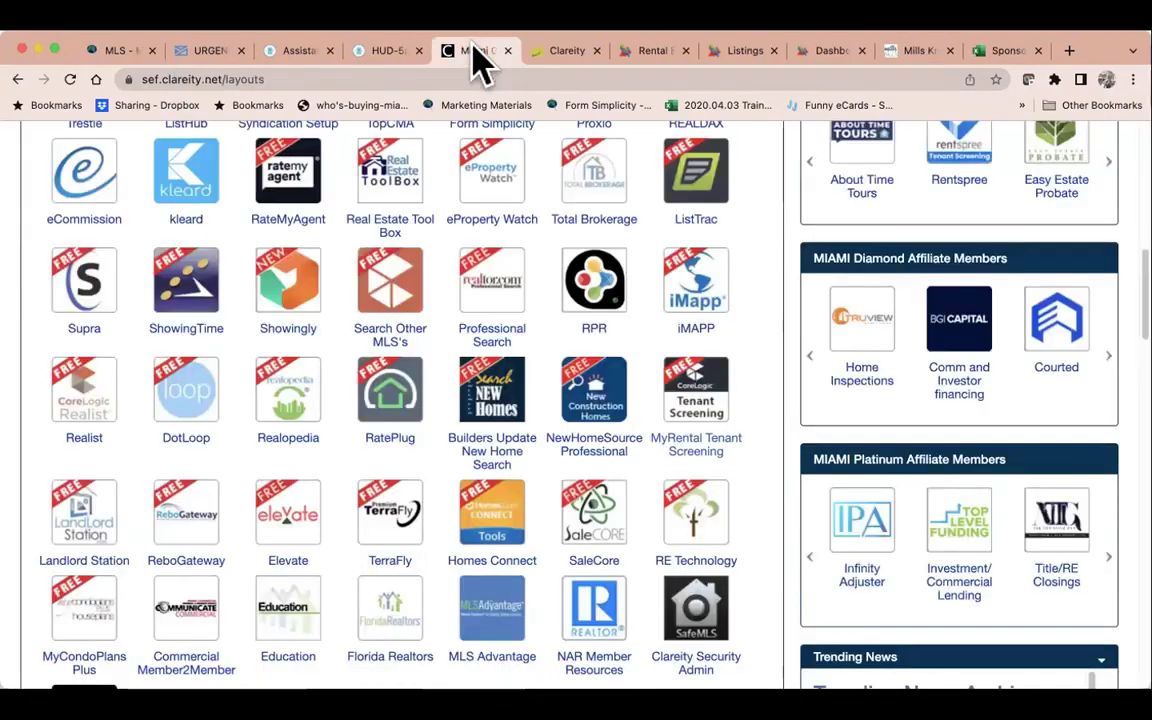
click(706, 458)
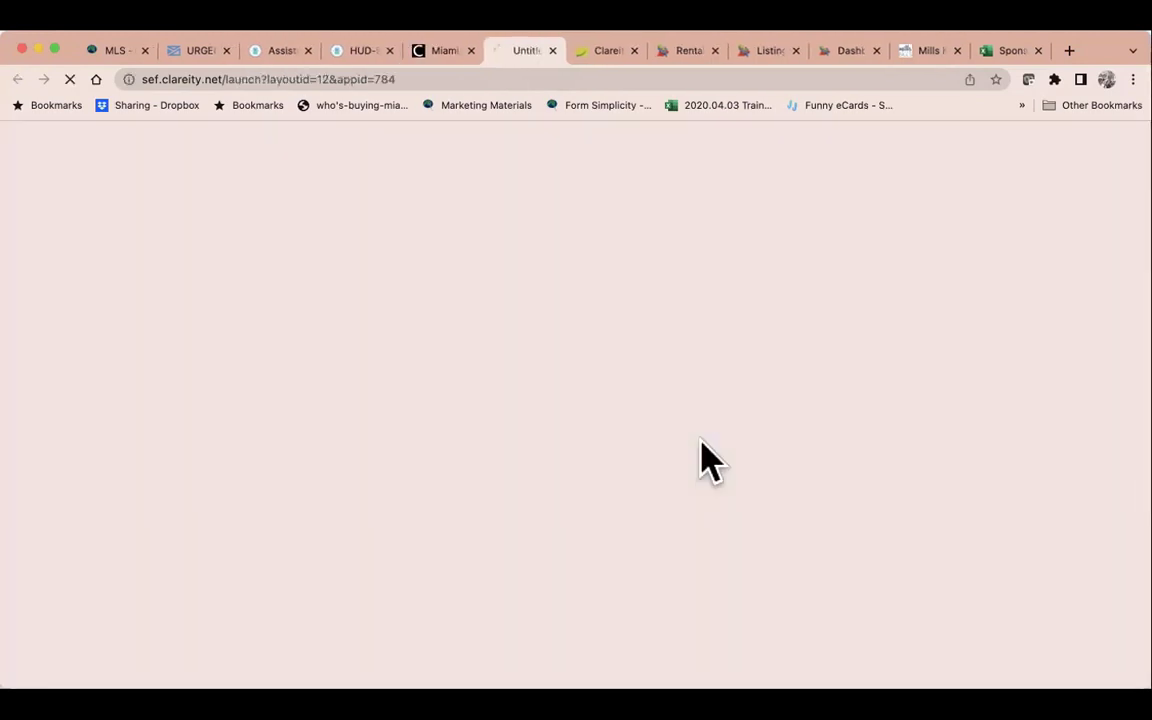